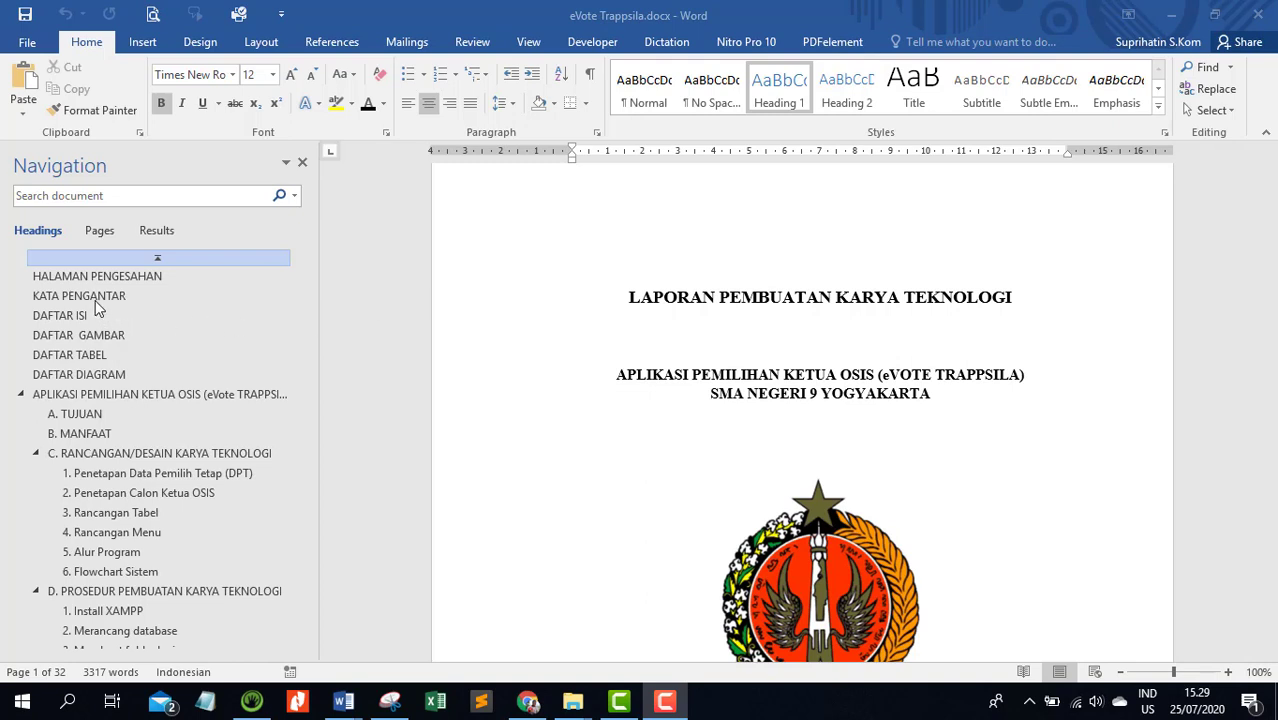
Examine the sample report's structure by jumping through its headings from HALAMAN PENGESAHAN to DAFTAR PUSTAKA
{"action": "left_click", "coordinate": [115, 278]}
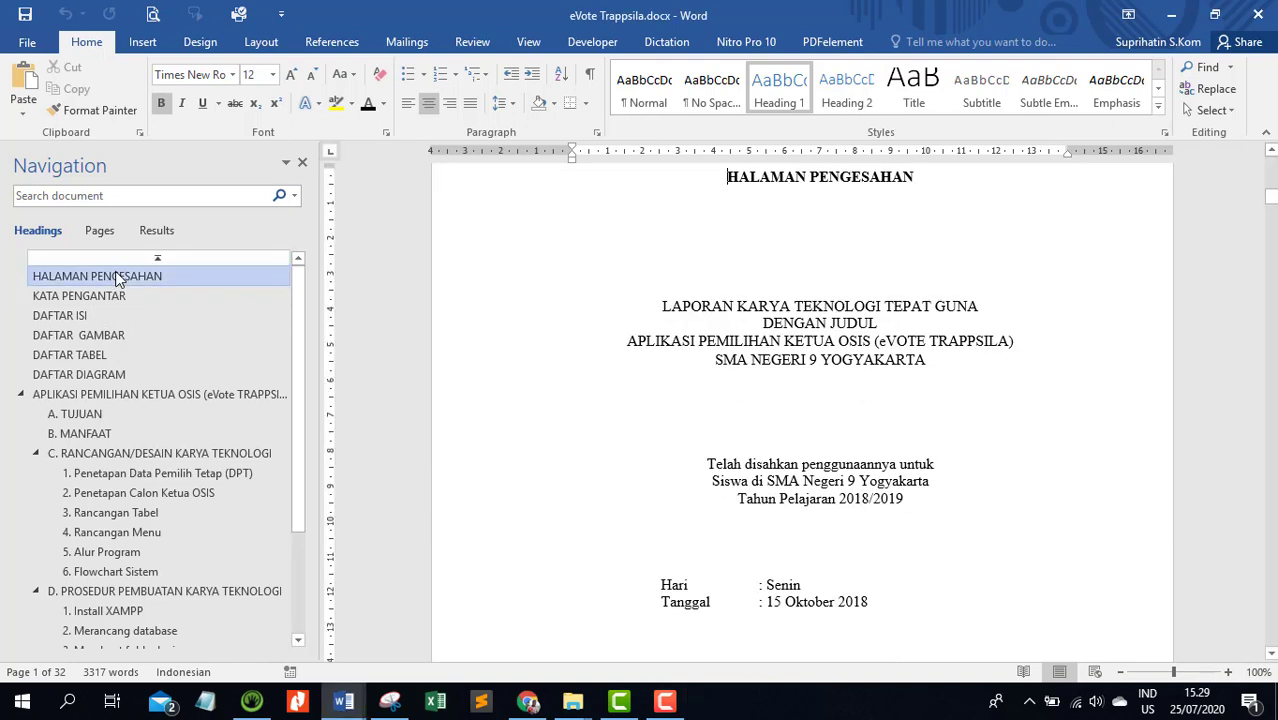
{"action": "left_click", "coordinate": [79, 315]}
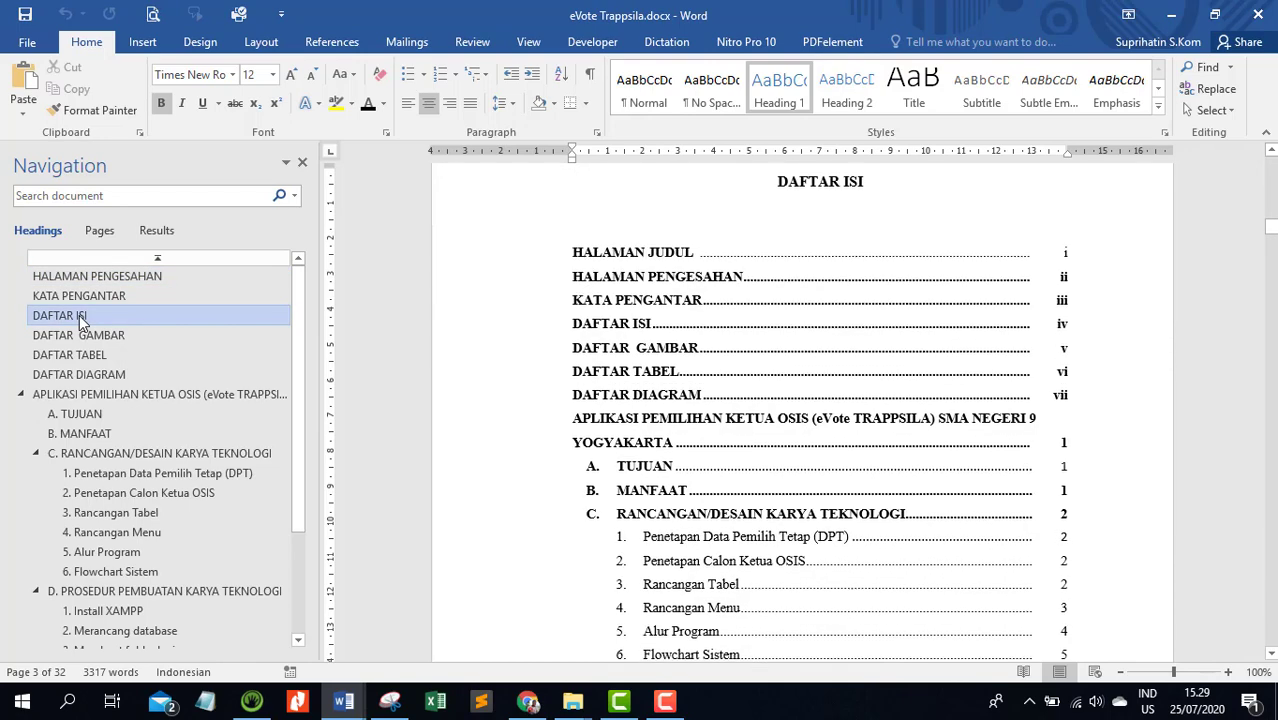
{"action": "left_click", "coordinate": [72, 365]}
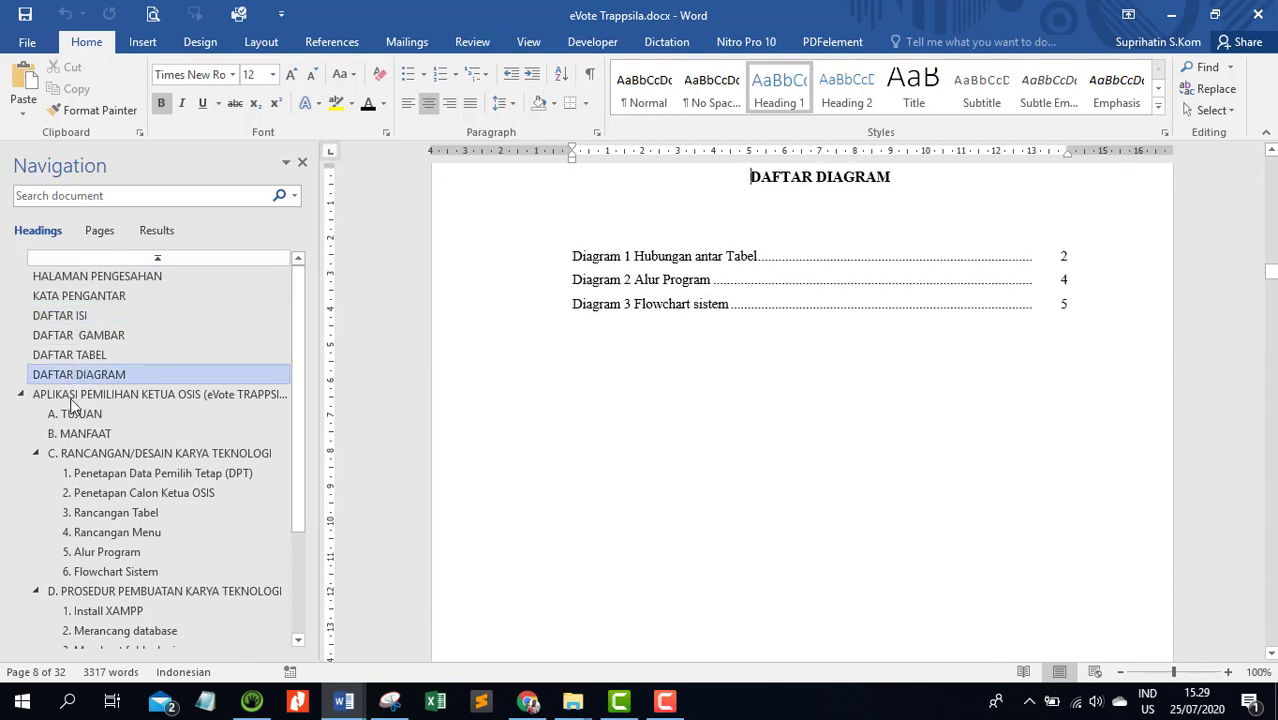
{"action": "left_click", "coordinate": [72, 433]}
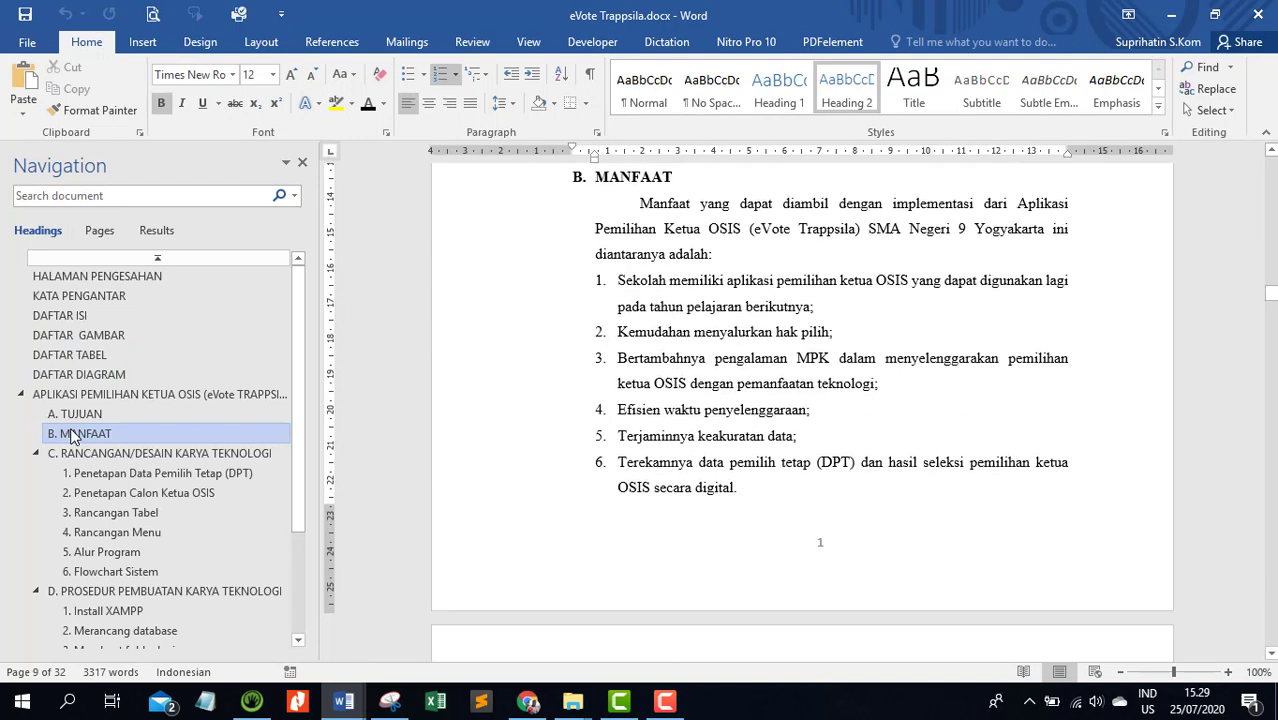
{"action": "left_click", "coordinate": [105, 551]}
{"action": "left_click", "coordinate": [130, 500]}
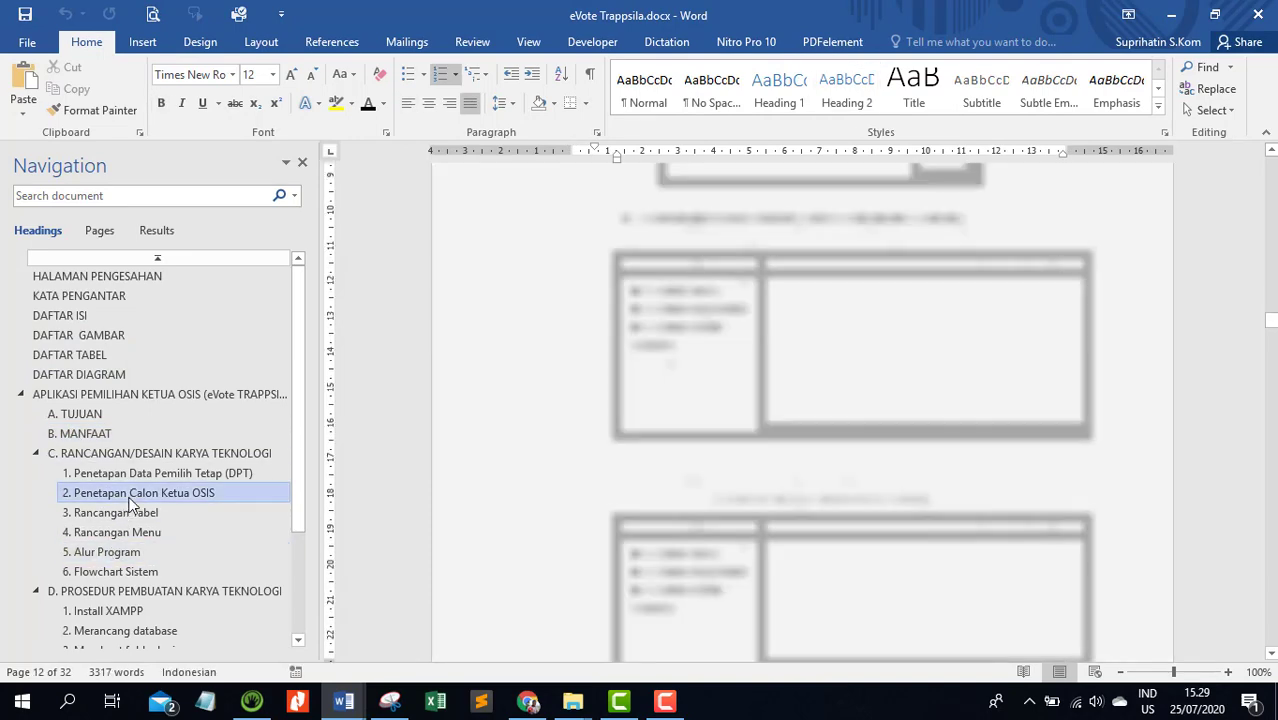
{"action": "scroll", "coordinate": [130, 505], "scroll_direction": "down", "scroll_amount": 3}
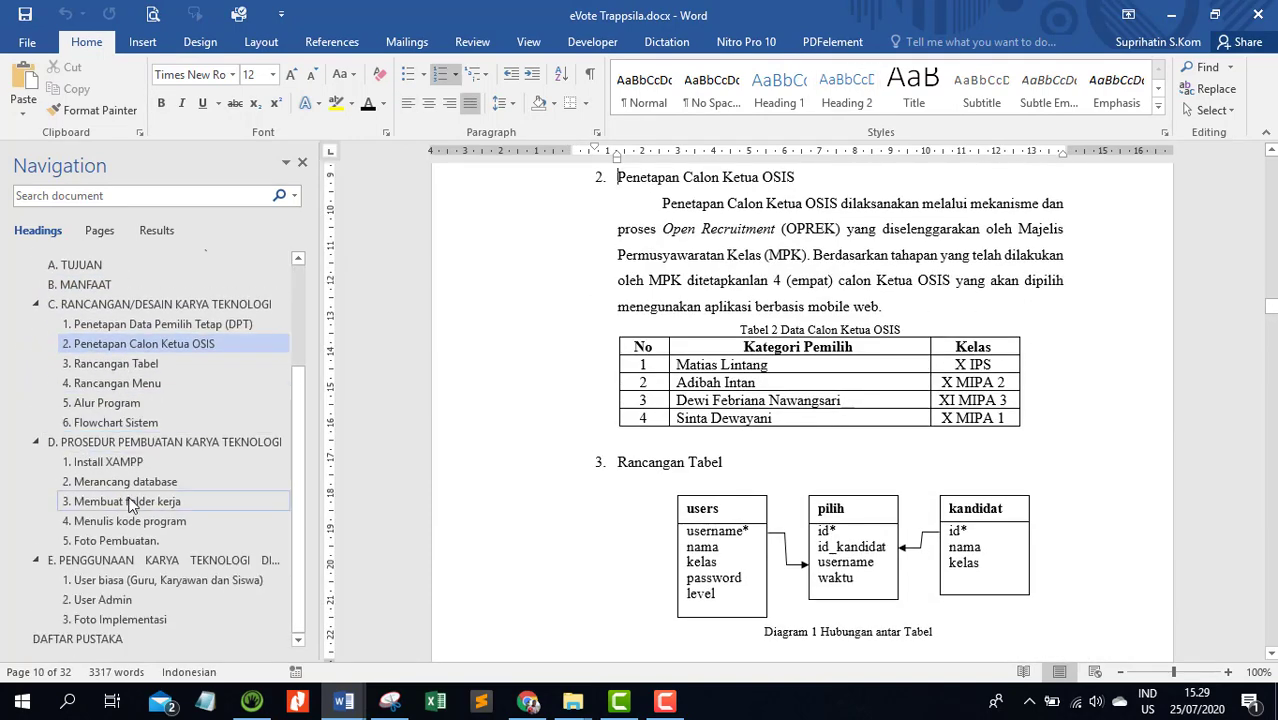
{"action": "left_click", "coordinate": [130, 503]}
{"action": "left_click", "coordinate": [128, 468]}
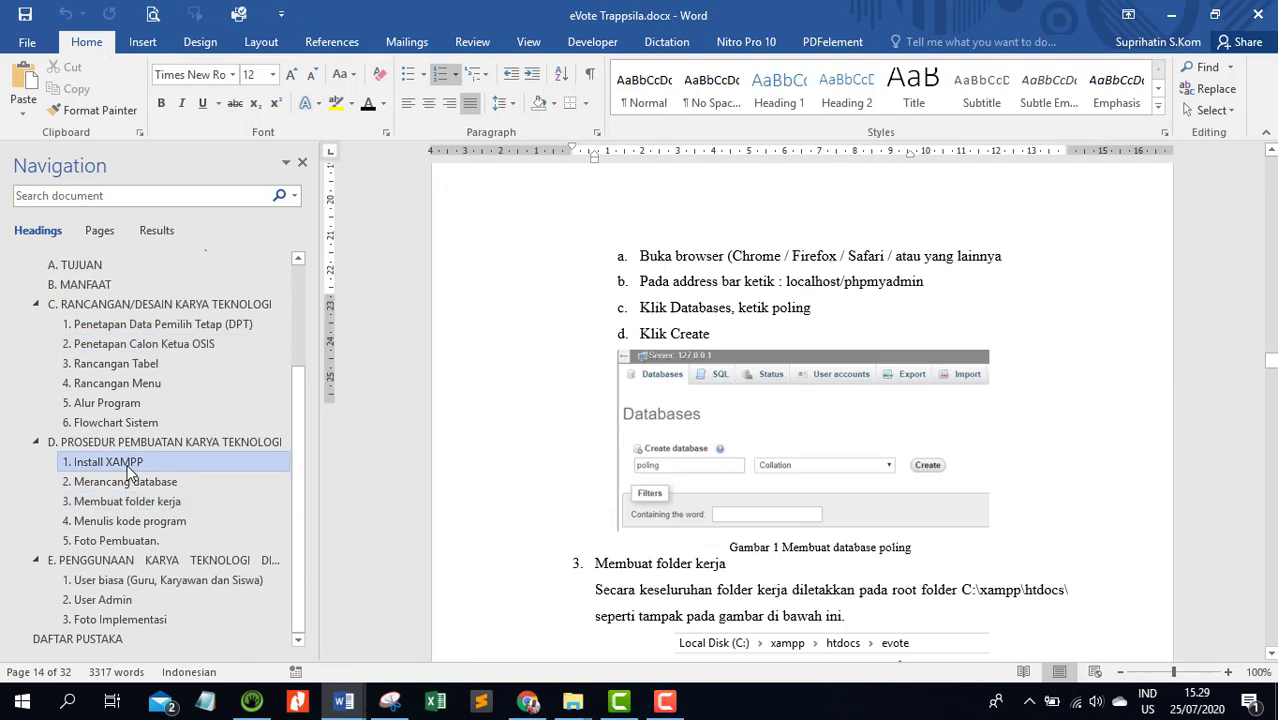
{"action": "left_click", "coordinate": [112, 403]}
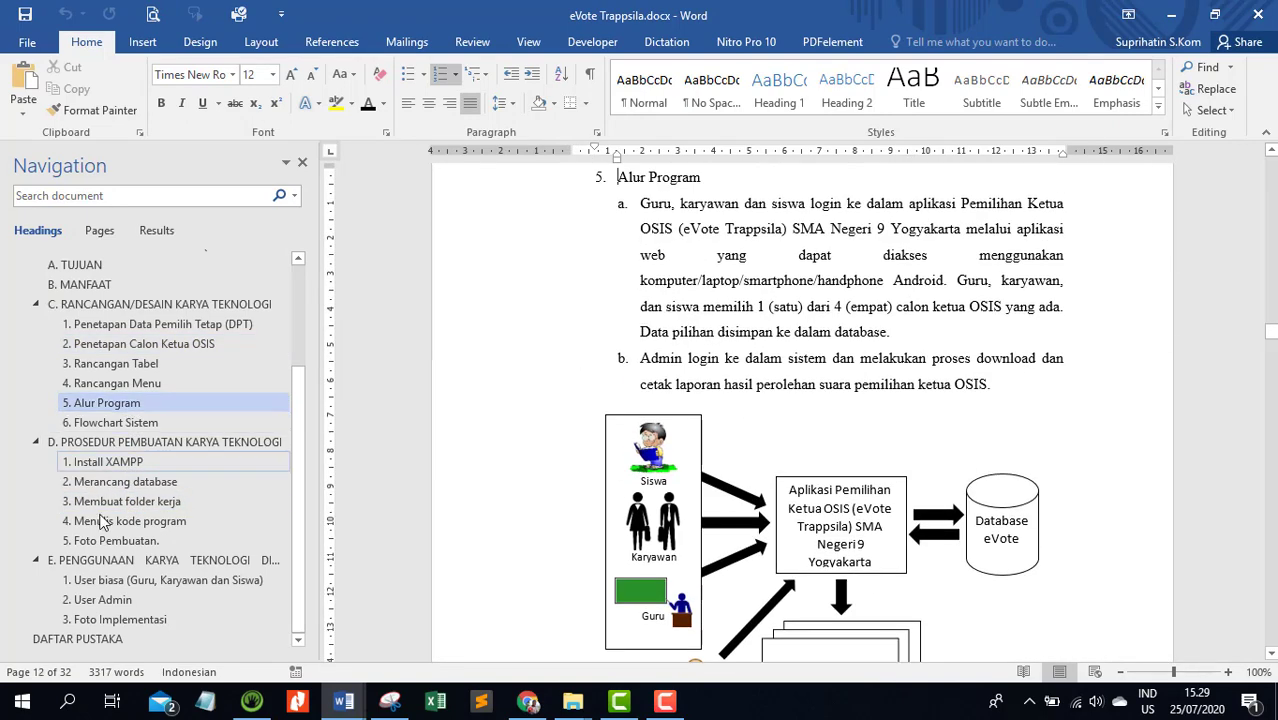
{"action": "left_click", "coordinate": [98, 542]}
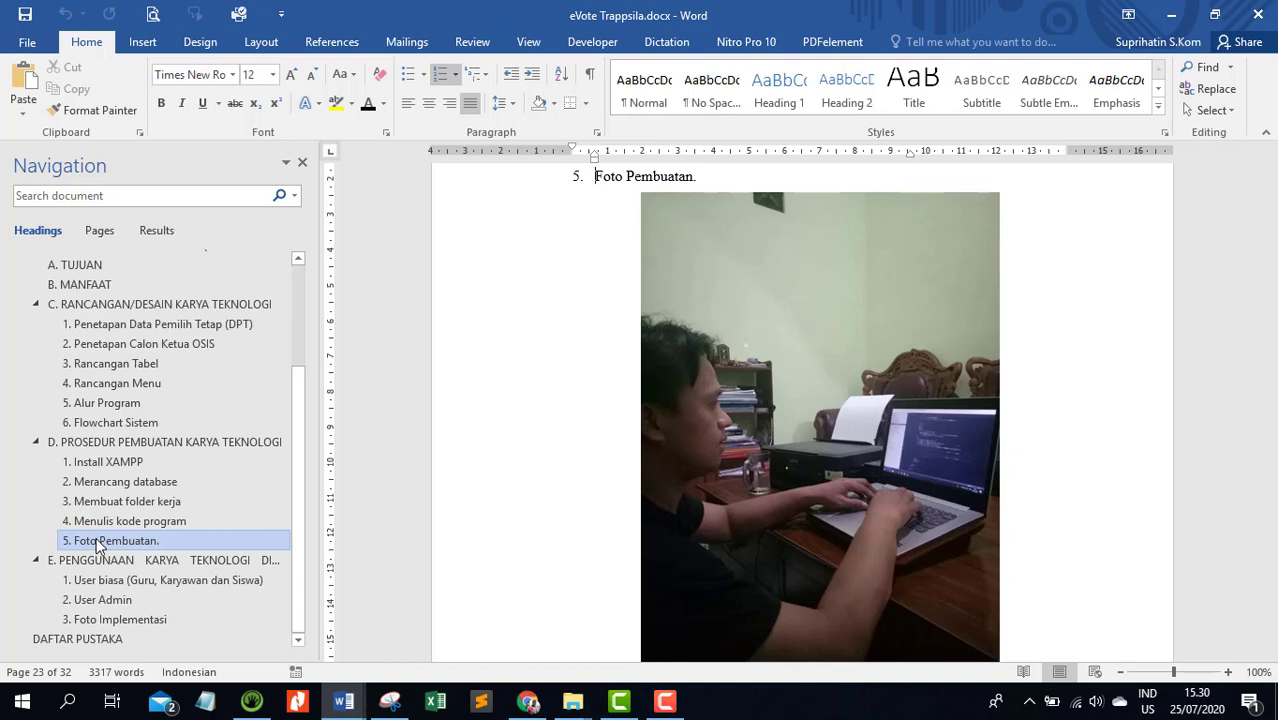
{"action": "left_click", "coordinate": [112, 598]}
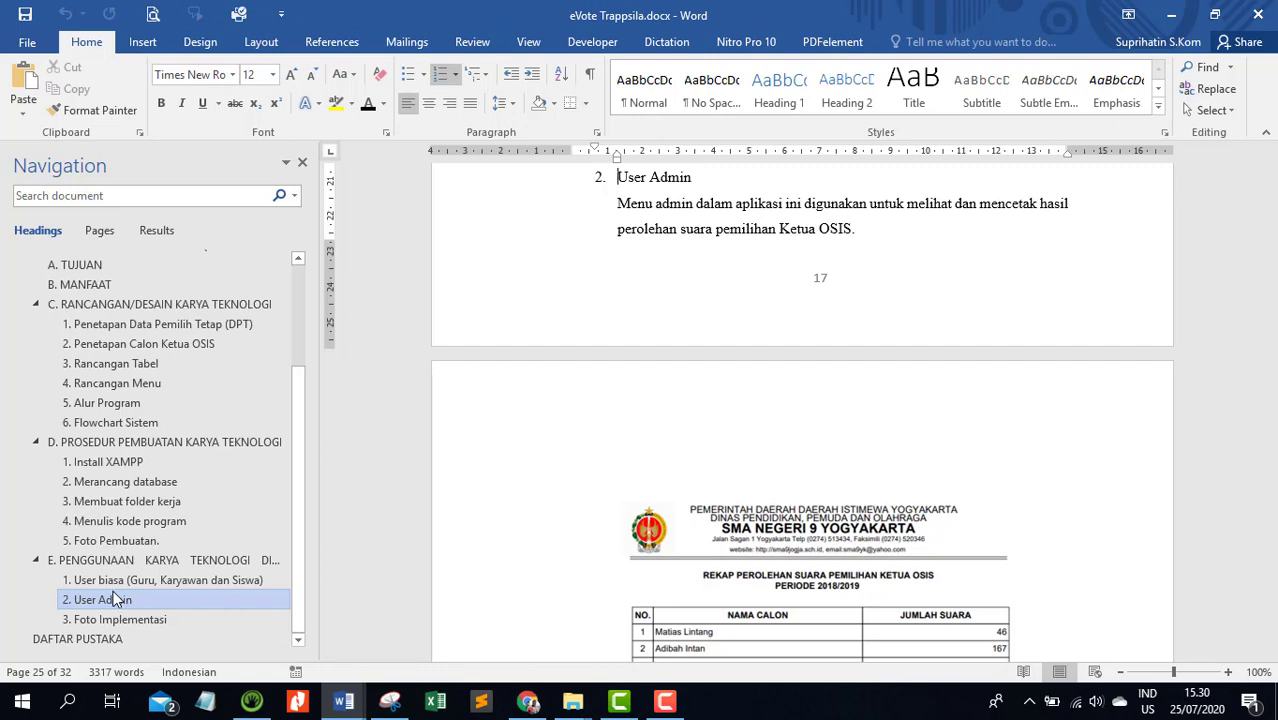
{"action": "left_click", "coordinate": [122, 638]}
{"action": "scroll", "coordinate": [824, 479], "scroll_direction": "down", "scroll_amount": 10}
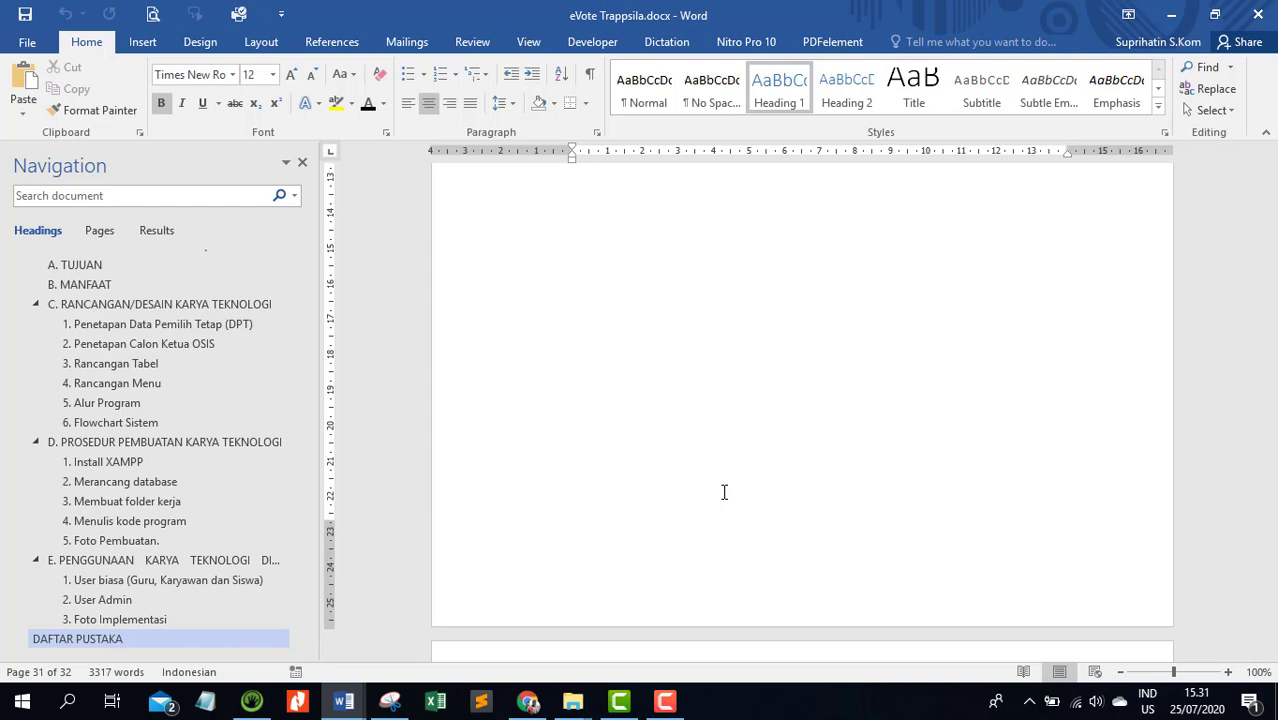
Switch to Contoh.docx and review its outline, tables and figures from the title through to DAFTAR PUSTAKA
{"action": "left_click", "coordinate": [358, 703]}
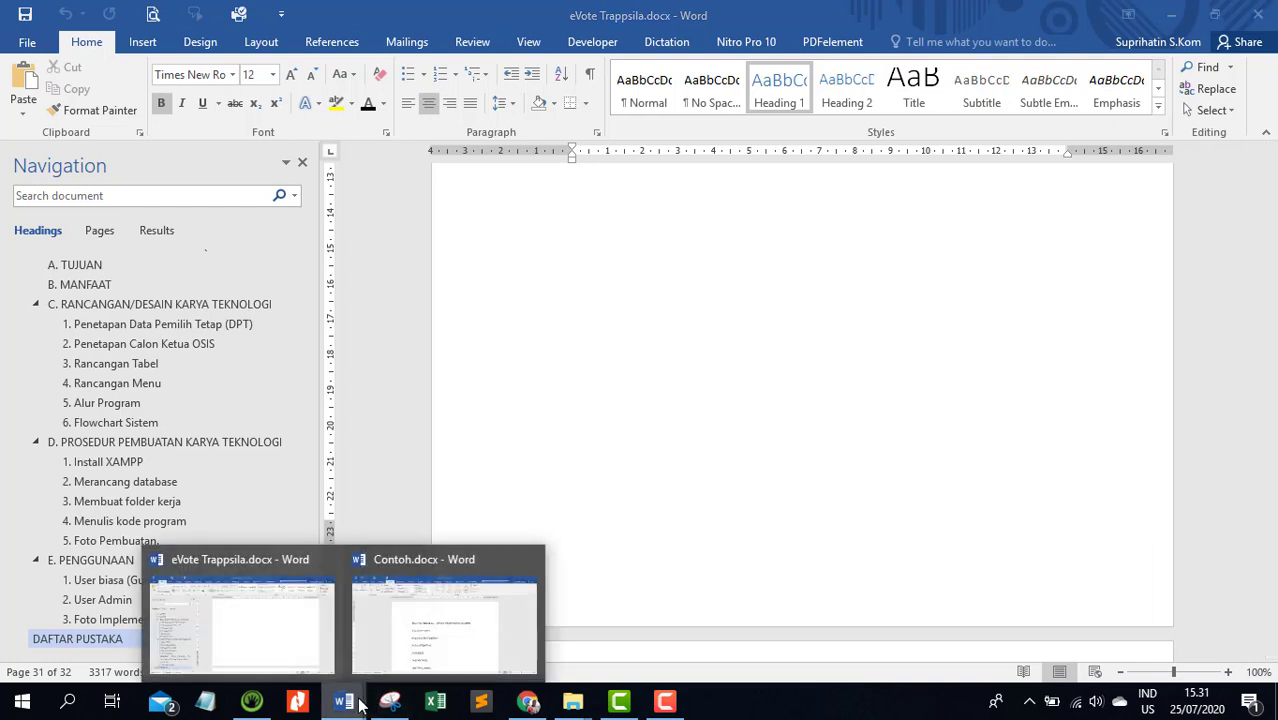
{"action": "left_click", "coordinate": [399, 665]}
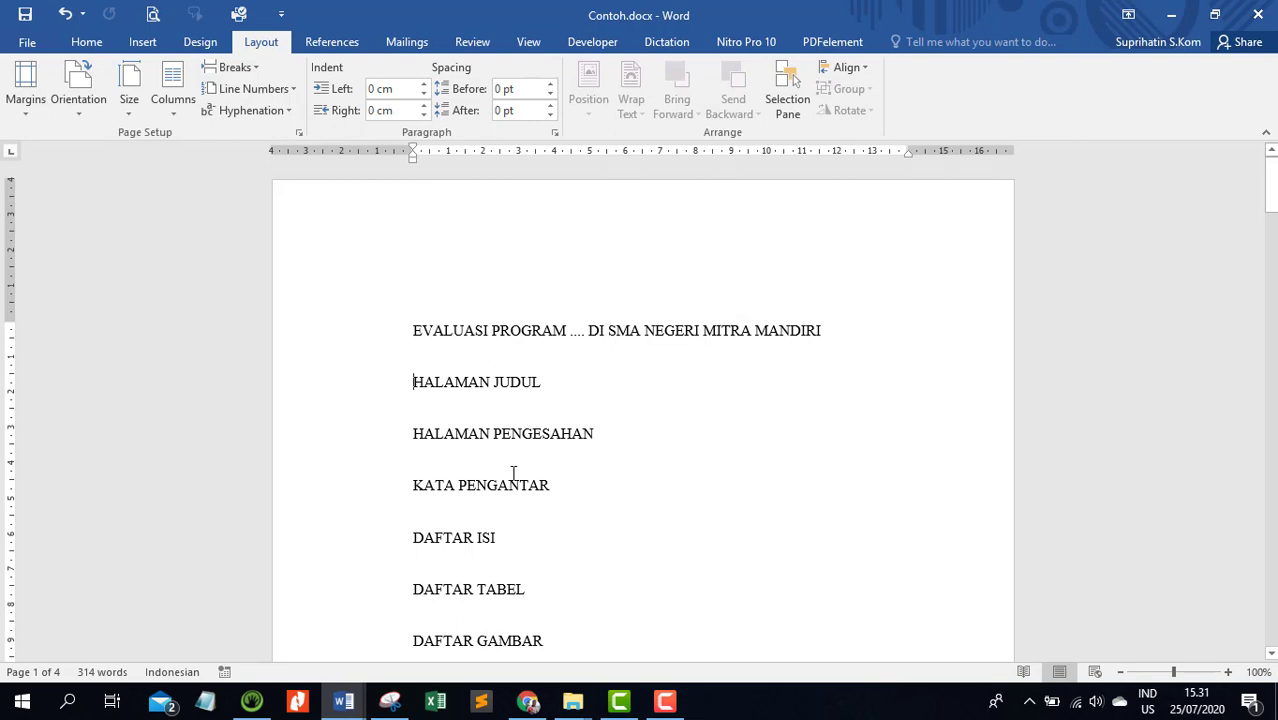
{"action": "scroll", "coordinate": [1087, 294], "scroll_direction": "down", "scroll_amount": 2}
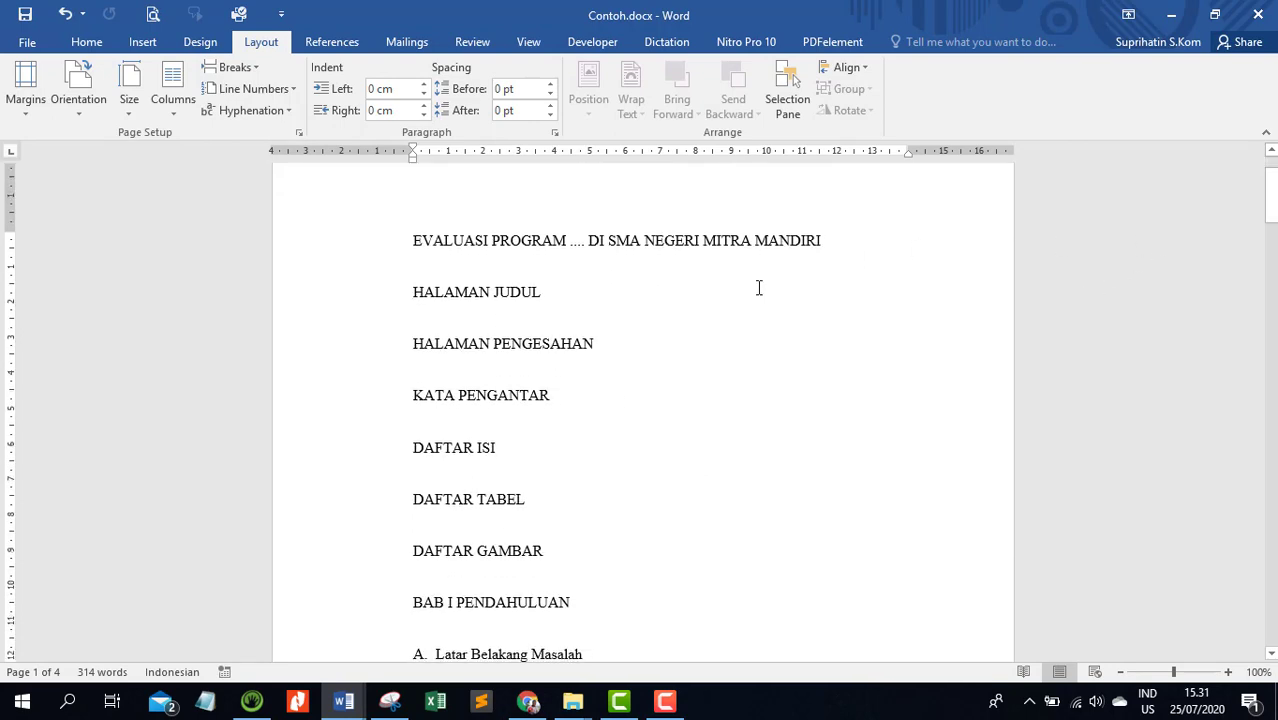
{"action": "scroll", "coordinate": [576, 323], "scroll_direction": "down", "scroll_amount": 5}
{"action": "scroll", "coordinate": [577, 325], "scroll_direction": "down", "scroll_amount": 2}
{"action": "scroll", "coordinate": [577, 325], "scroll_direction": "up", "scroll_amount": 6}
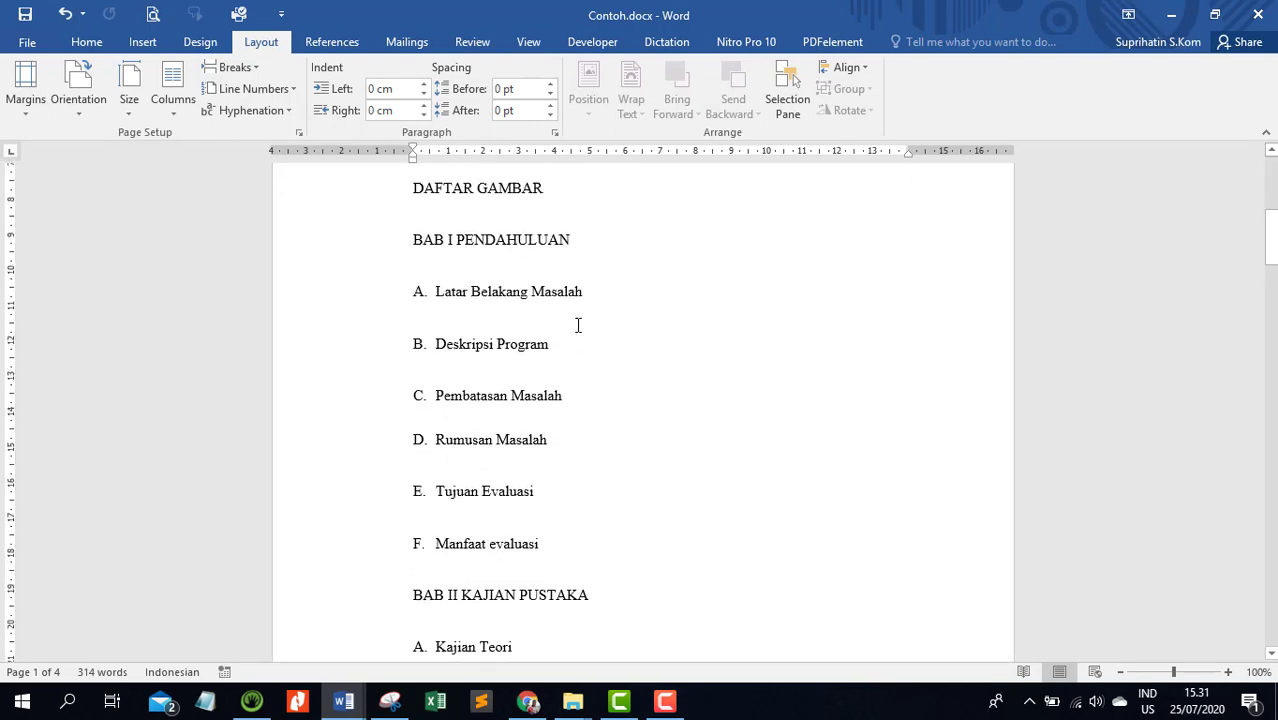
{"action": "scroll", "coordinate": [500, 390], "scroll_direction": "down", "scroll_amount": 3}
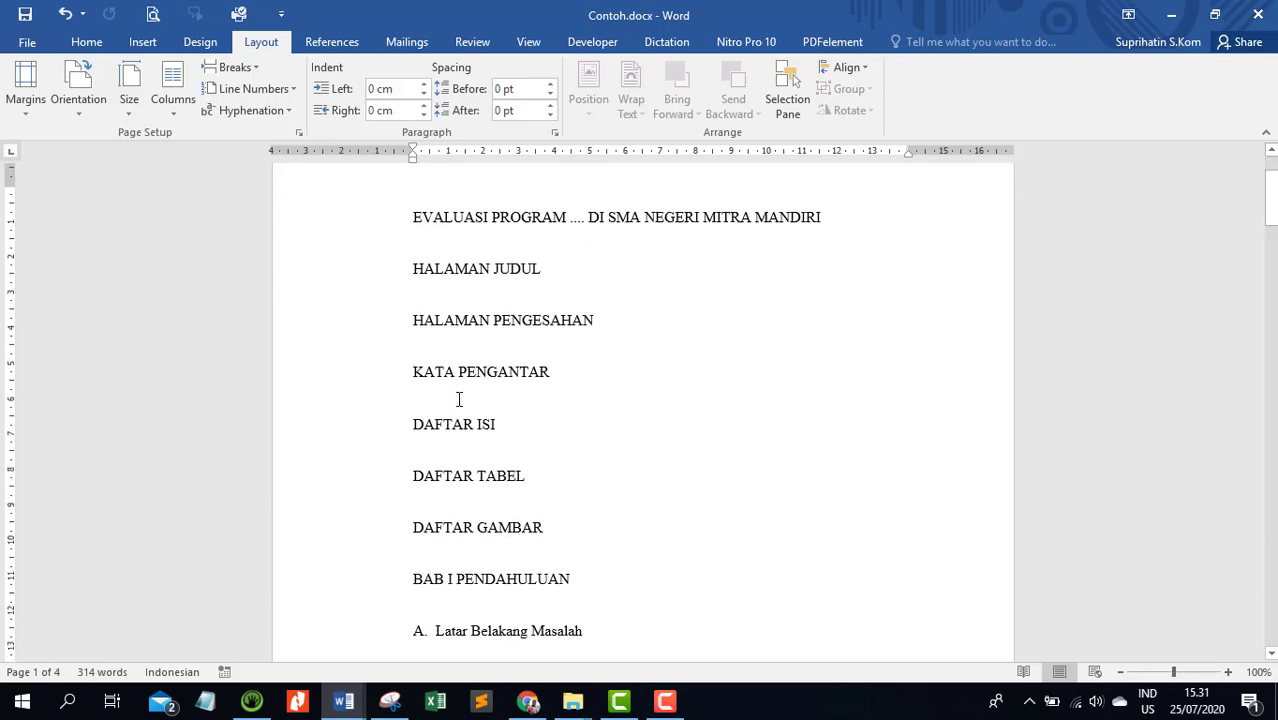
{"action": "scroll", "coordinate": [540, 352], "scroll_direction": "down", "scroll_amount": 14}
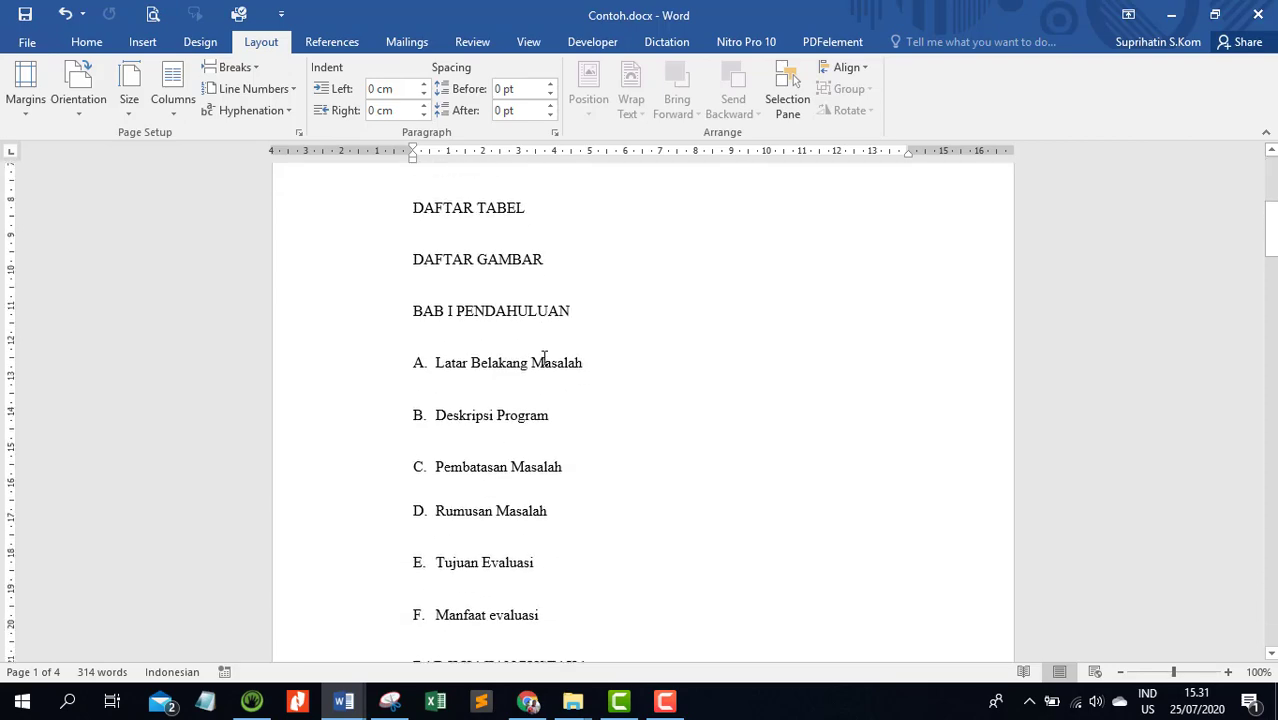
{"action": "scroll", "coordinate": [544, 358], "scroll_direction": "down", "scroll_amount": 18}
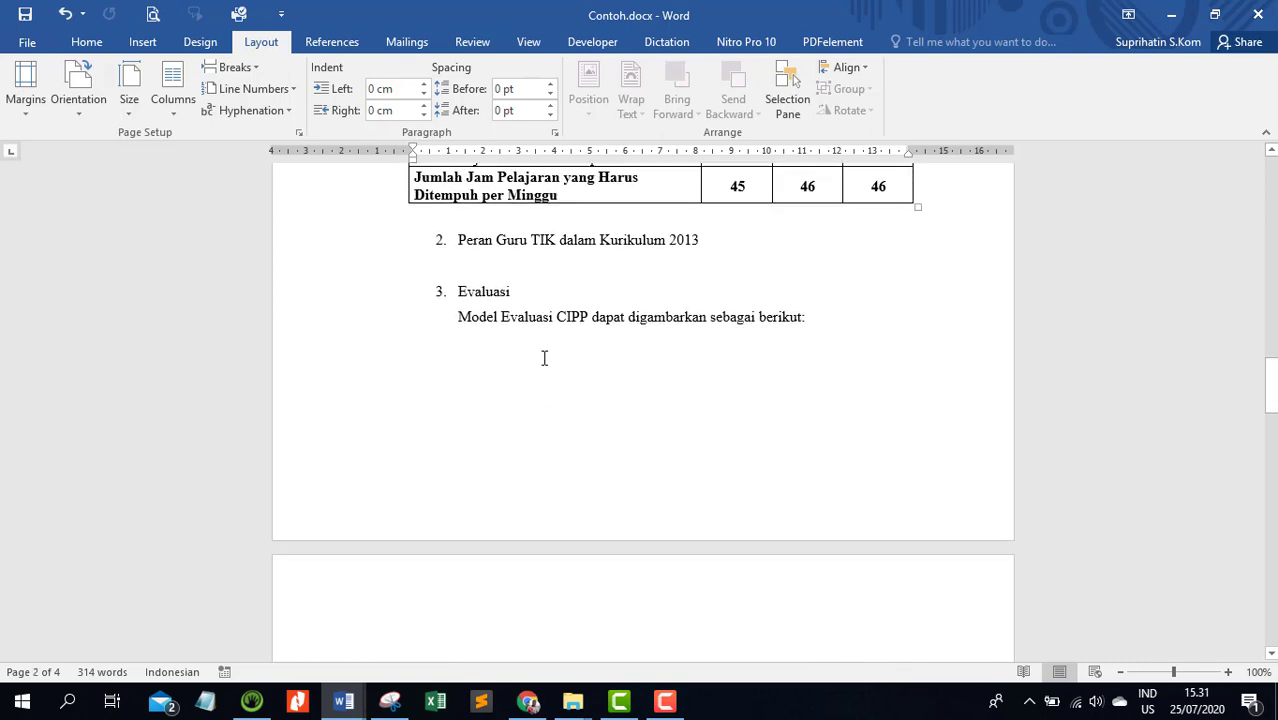
{"action": "scroll", "coordinate": [544, 358], "scroll_direction": "down", "scroll_amount": 10}
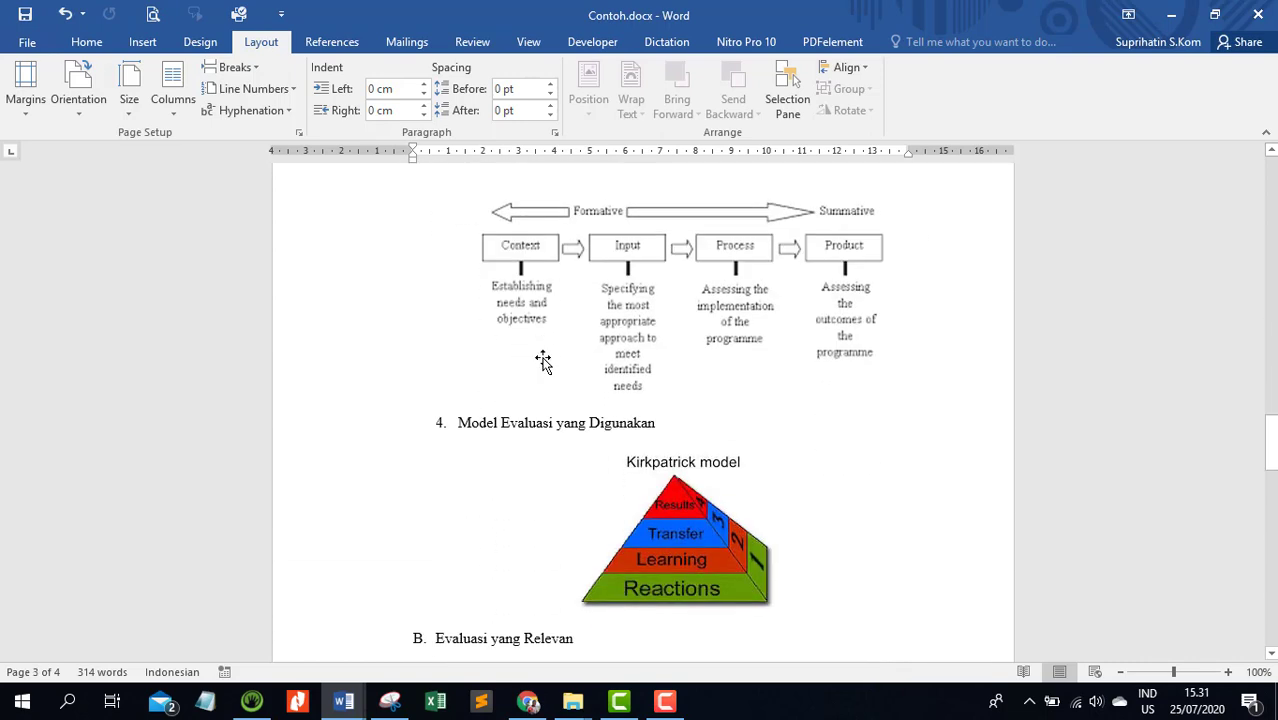
{"action": "scroll", "coordinate": [544, 358], "scroll_direction": "down", "scroll_amount": 8}
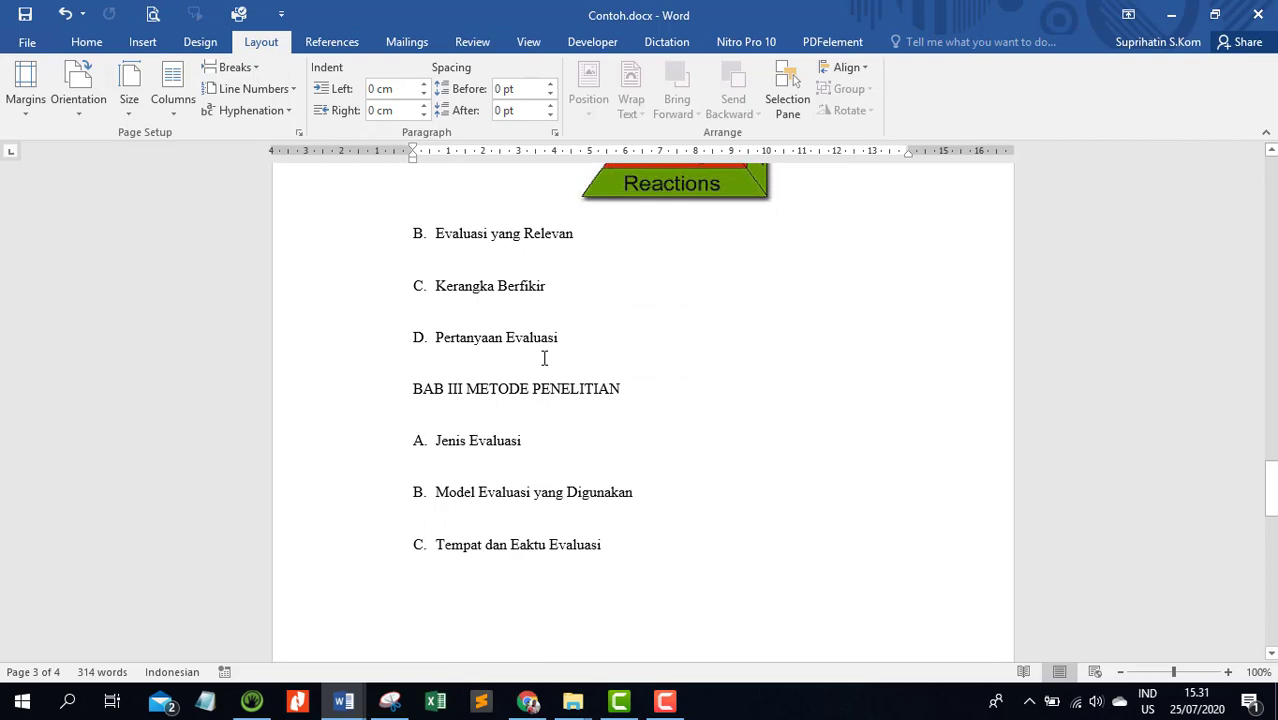
{"action": "scroll", "coordinate": [544, 358], "scroll_direction": "down", "scroll_amount": 15}
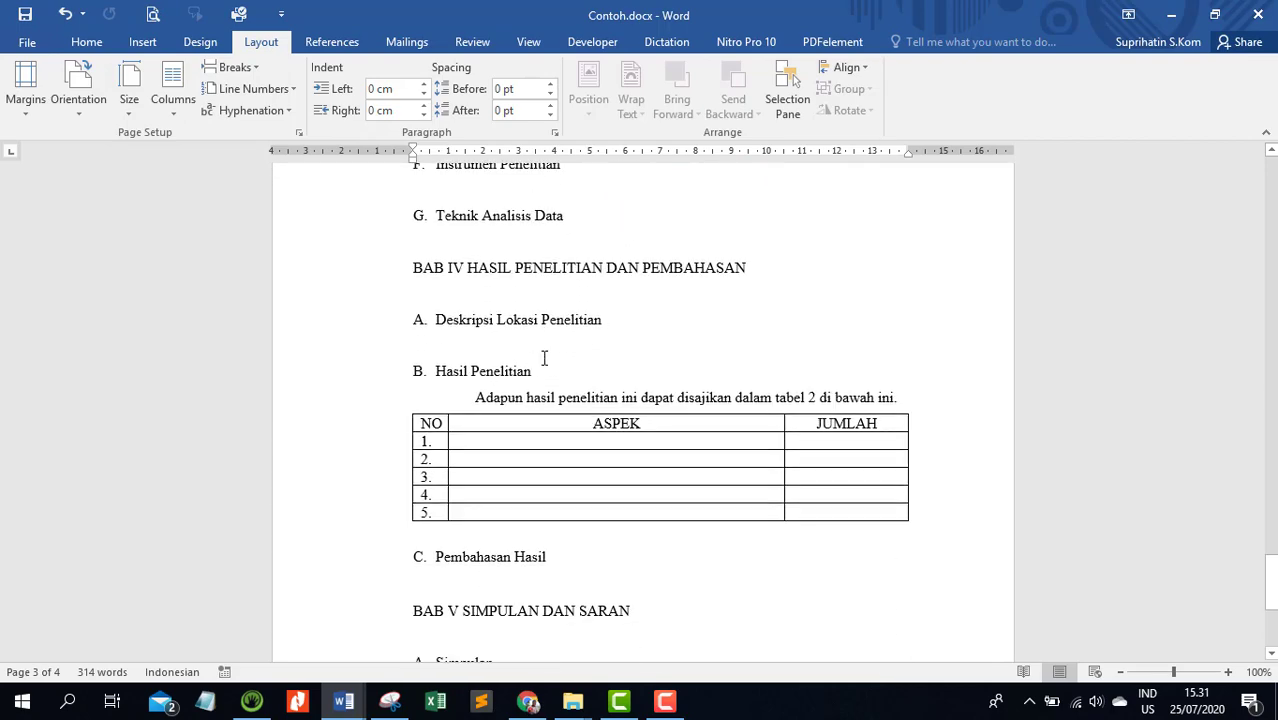
{"action": "scroll", "coordinate": [544, 358], "scroll_direction": "down", "scroll_amount": 2}
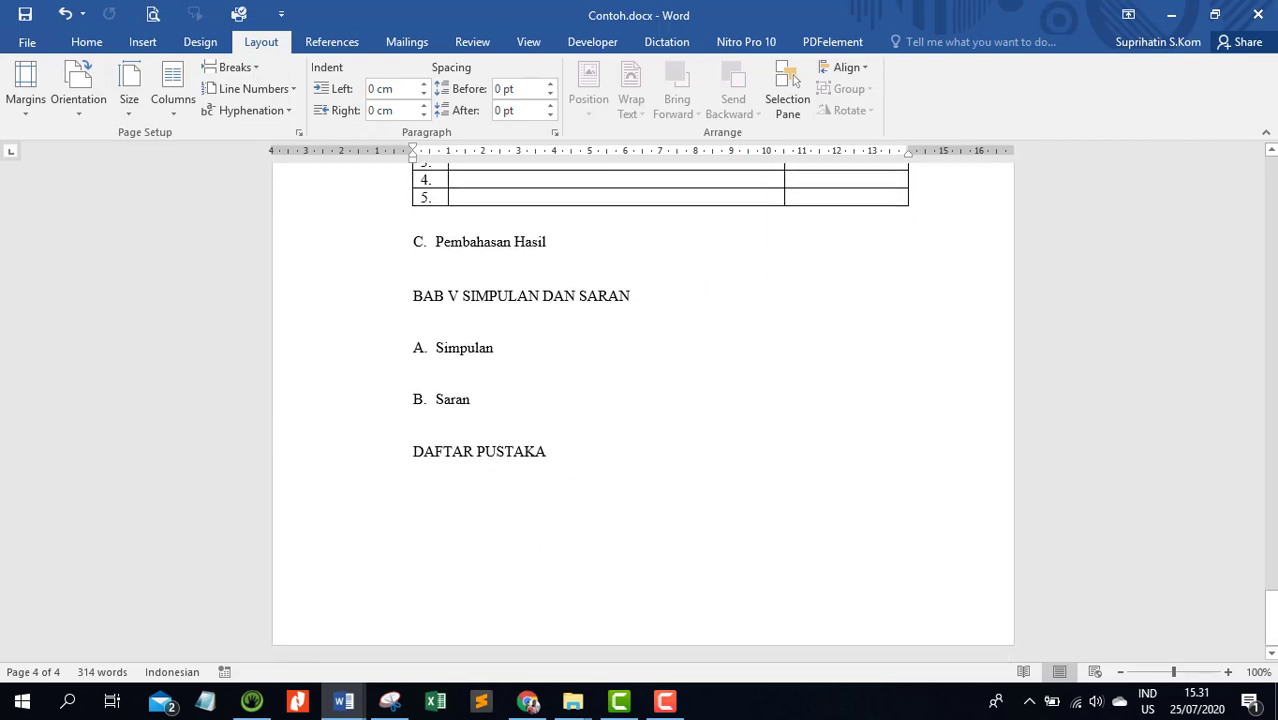
{"action": "left_click_drag", "start_coordinate": [1270, 618], "coordinate": [1270, 190]}
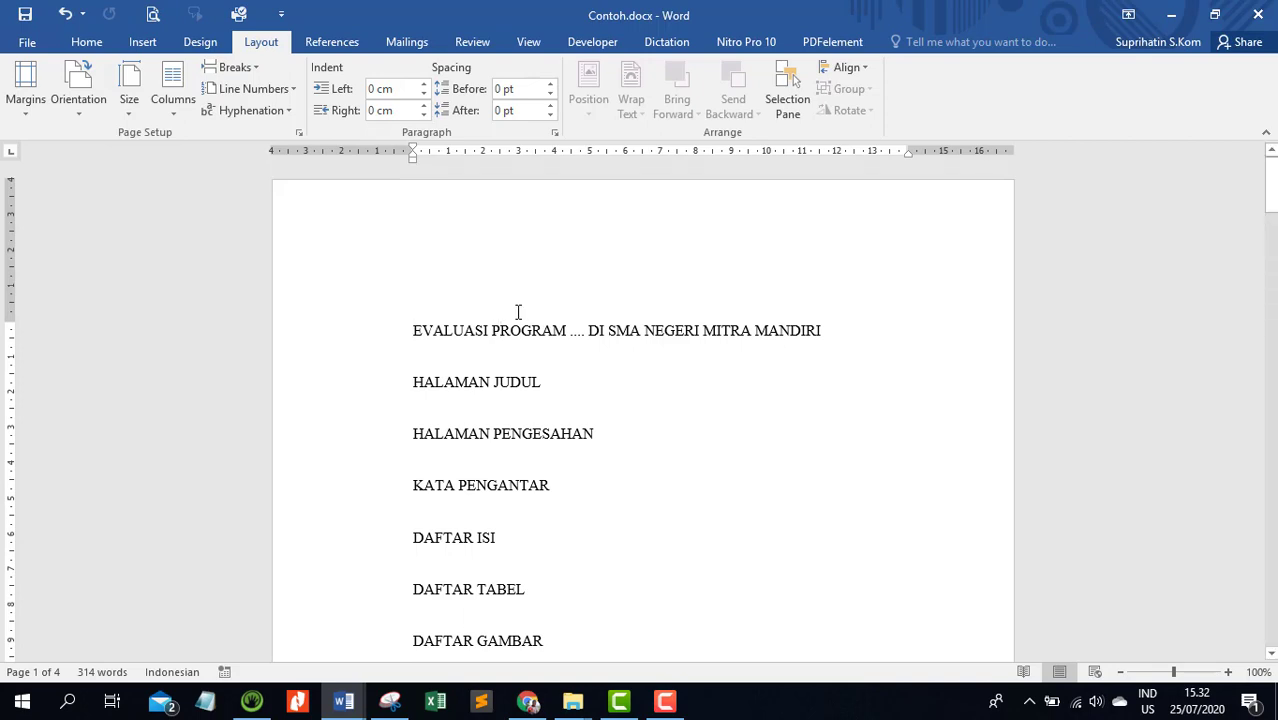
{"action": "left_click", "coordinate": [413, 330]}
{"action": "left_click", "coordinate": [699, 330]}
{"action": "left_click", "coordinate": [414, 382]}
{"action": "left_click", "coordinate": [495, 381]}
{"action": "left_click", "coordinate": [413, 380]}
{"action": "left_click", "coordinate": [258, 67]}
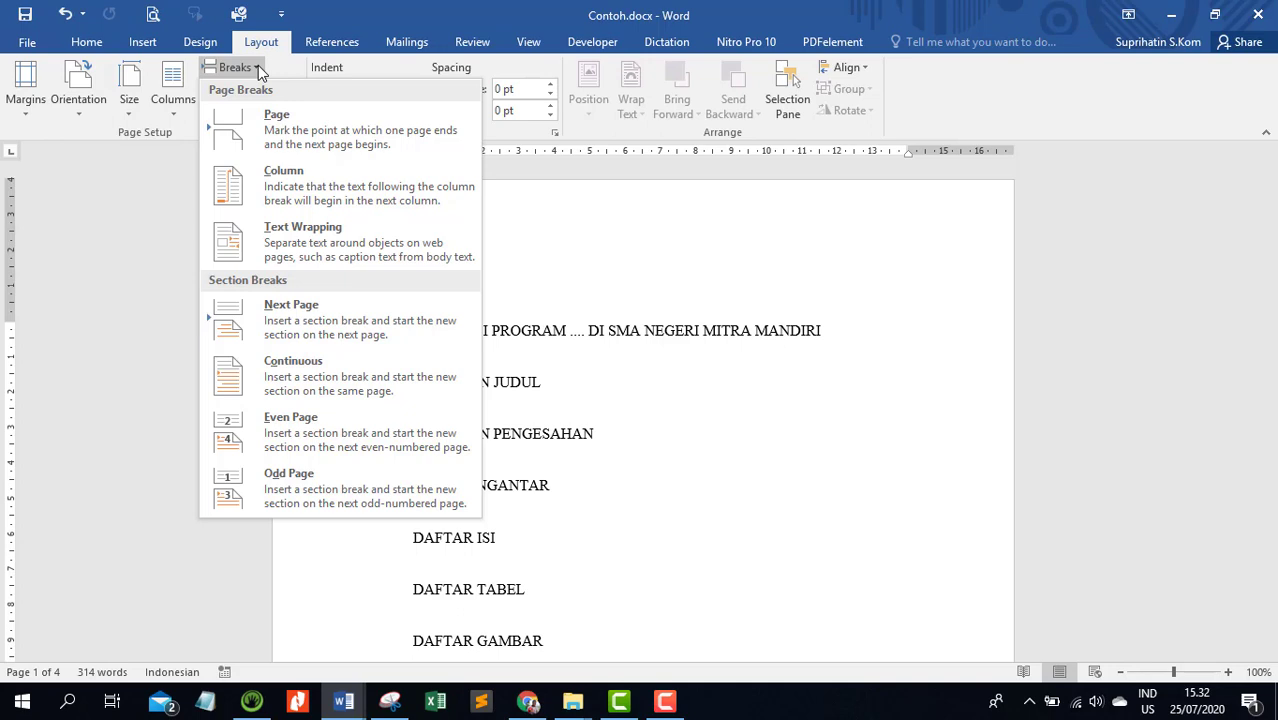
{"action": "left_click", "coordinate": [580, 334]}
{"action": "left_click_drag", "start_coordinate": [406, 340], "coordinate": [632, 334]}
{"action": "left_click", "coordinate": [474, 334]}
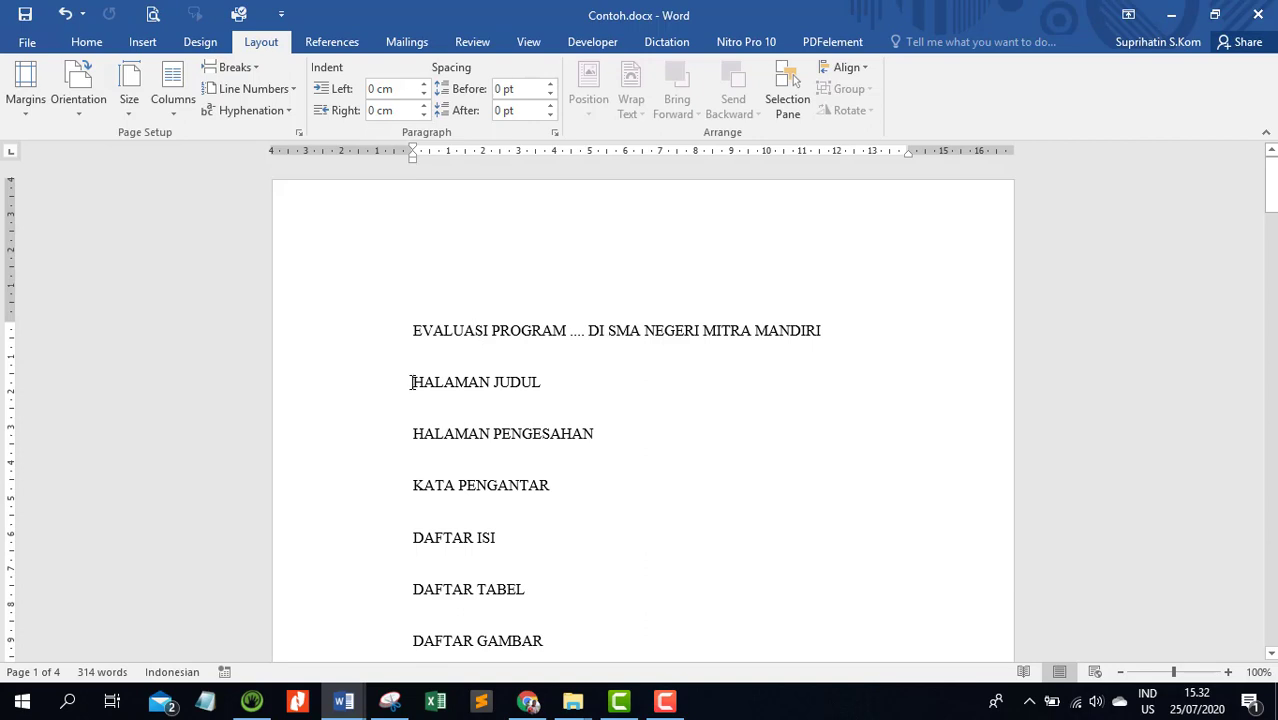
{"action": "left_click_drag", "start_coordinate": [411, 382], "coordinate": [544, 382]}
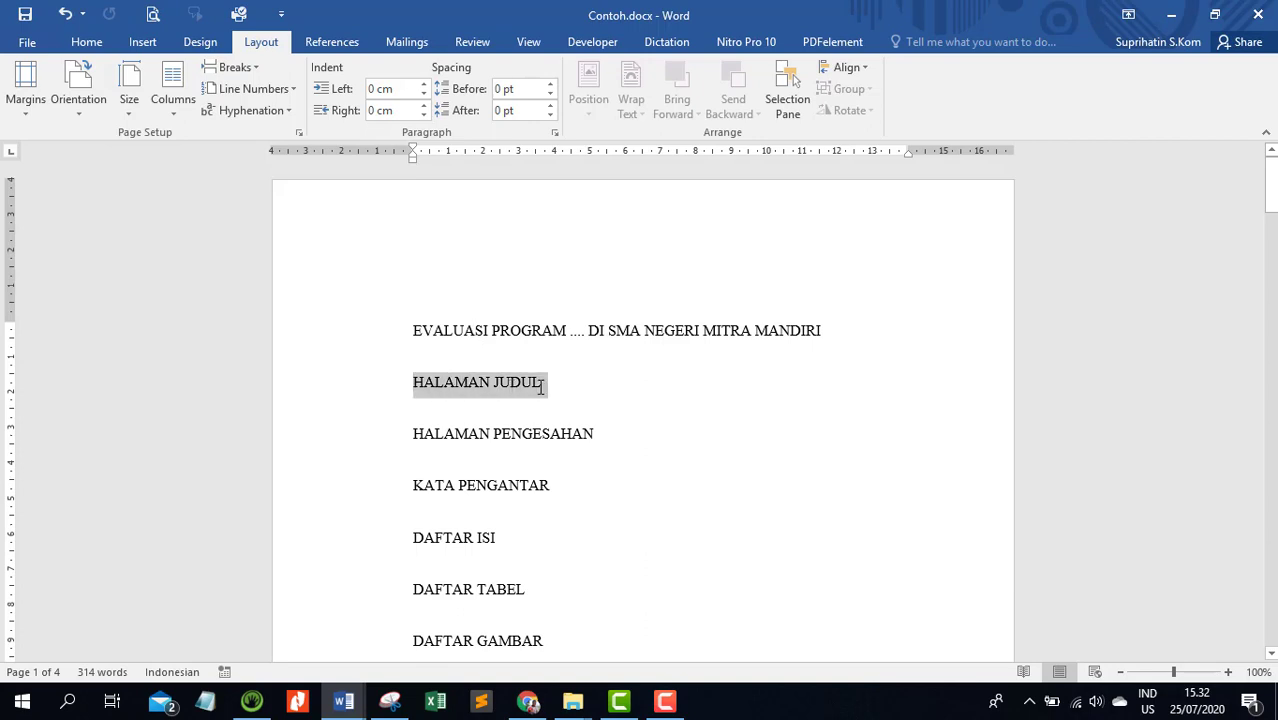
{"action": "left_click", "coordinate": [632, 388]}
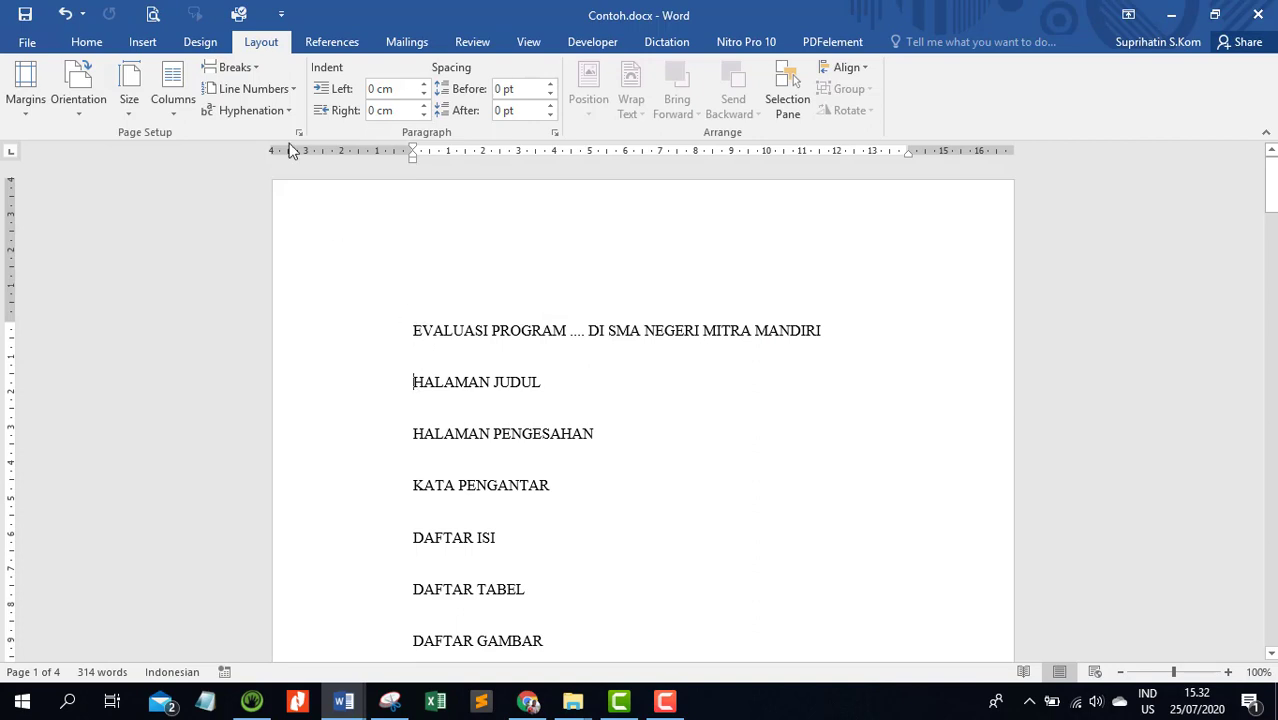
Insert a Next Page section break before HALAMAN JUDUL and check how the title and the front matter are separated
{"action": "left_click", "coordinate": [236, 67]}
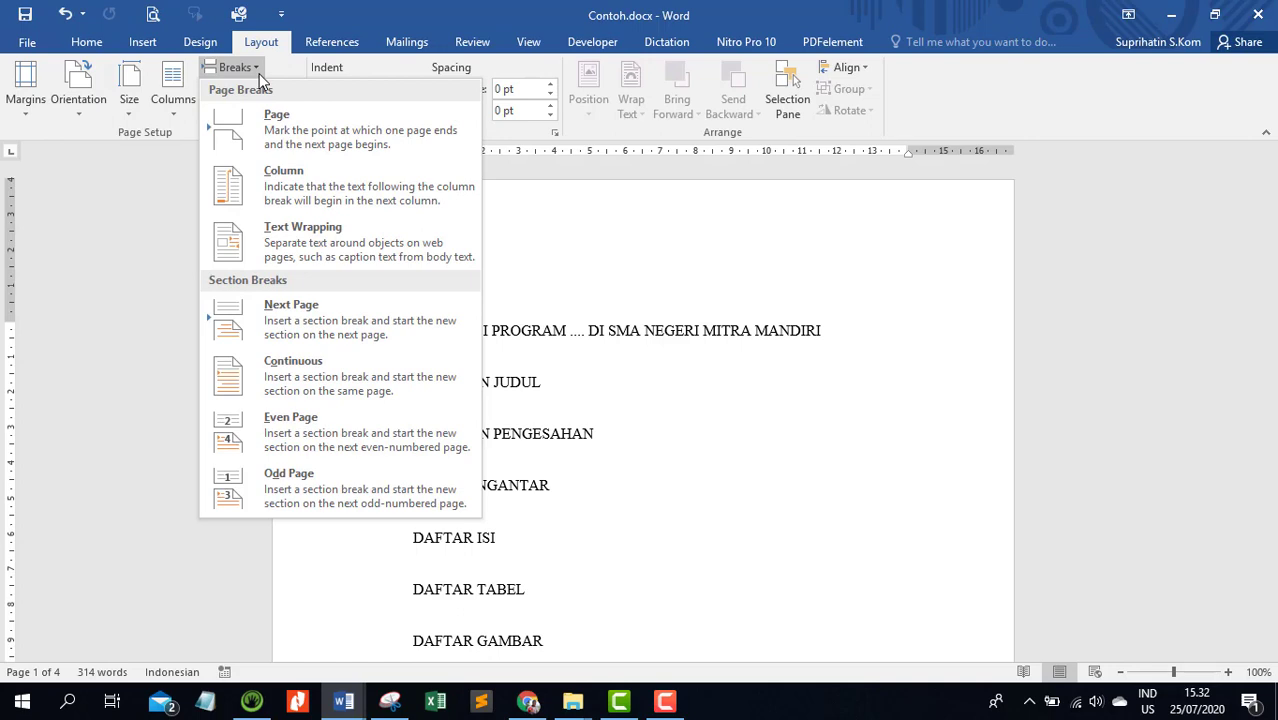
{"action": "left_click", "coordinate": [383, 341]}
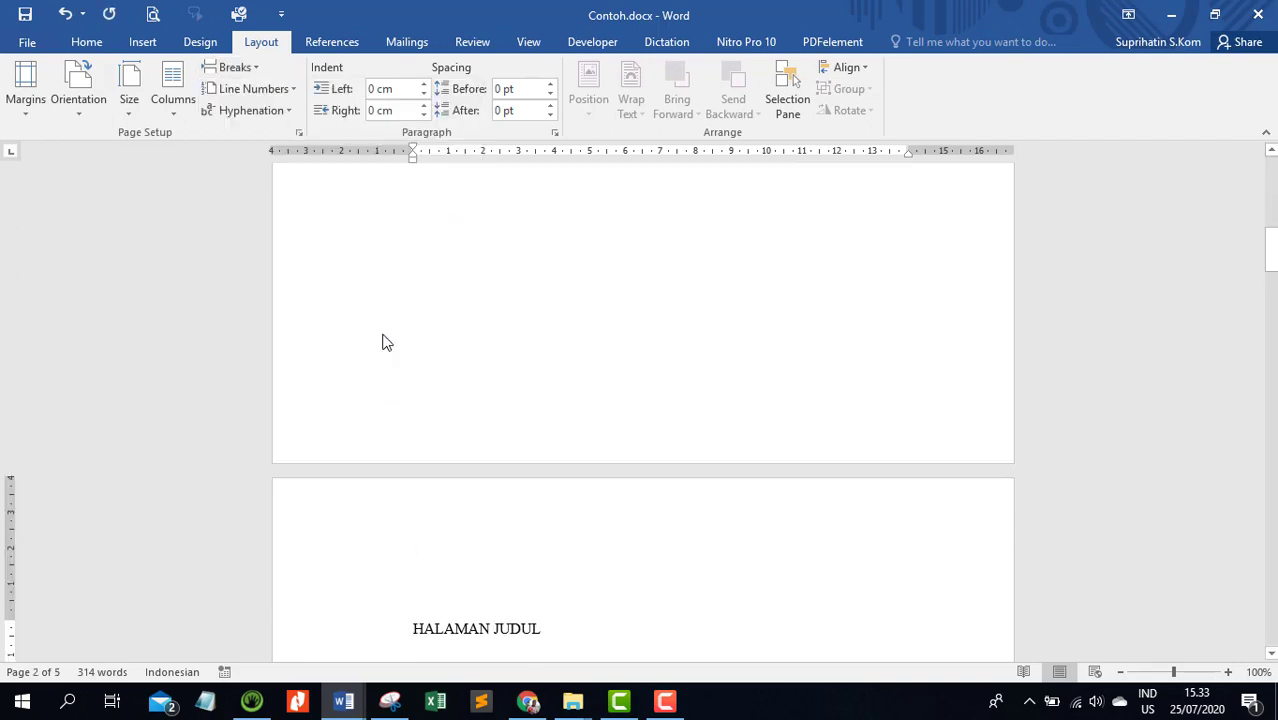
{"action": "scroll", "coordinate": [541, 356], "scroll_direction": "up", "scroll_amount": 12}
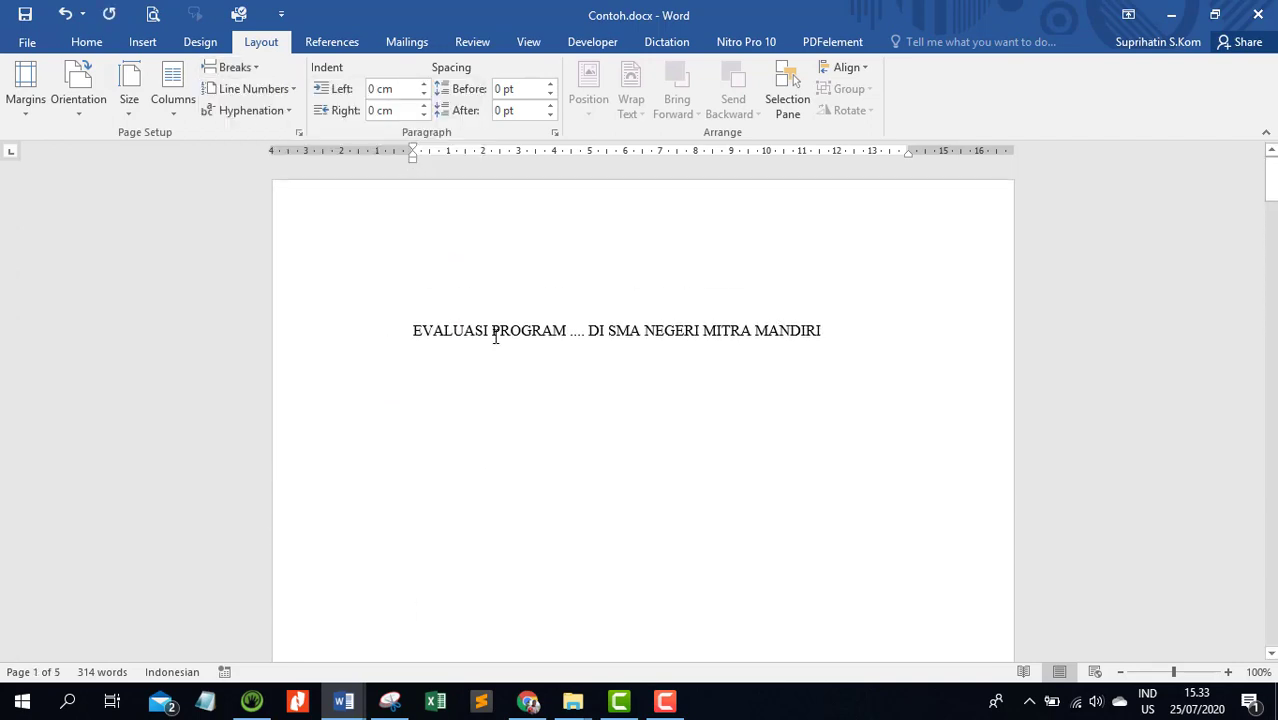
{"action": "scroll", "coordinate": [494, 336], "scroll_direction": "down", "scroll_amount": 12}
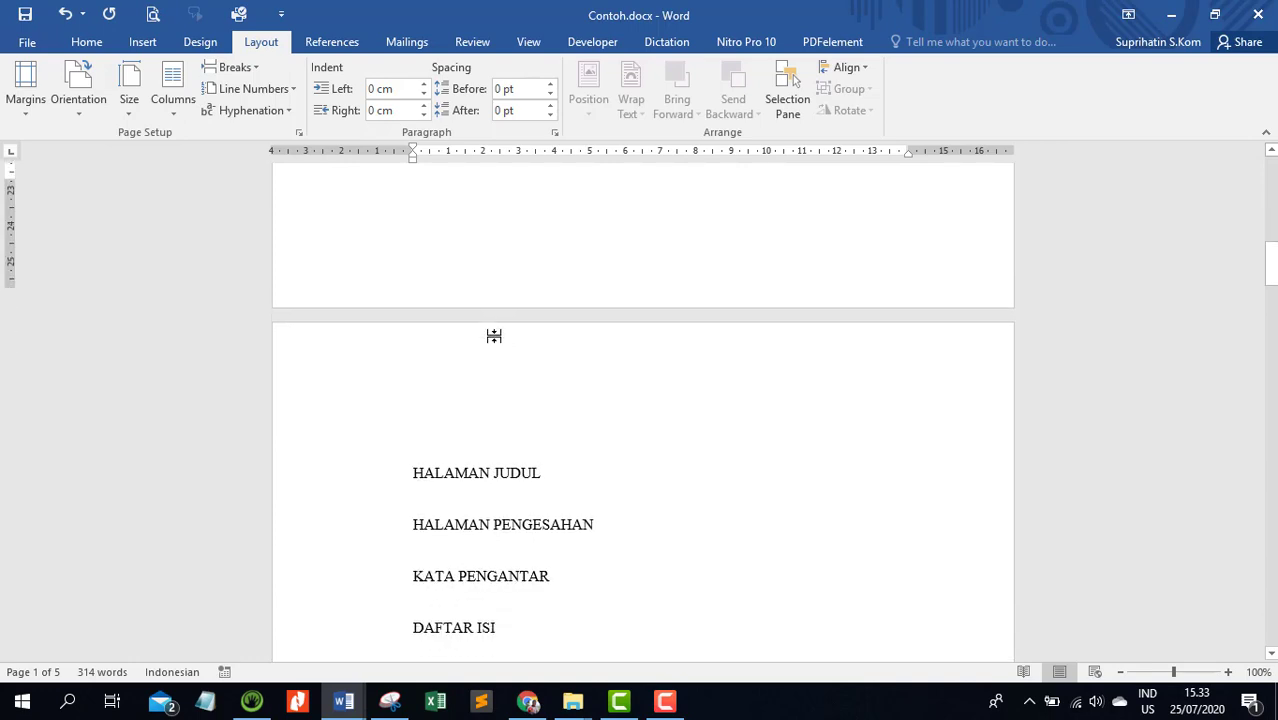
{"action": "scroll", "coordinate": [494, 336], "scroll_direction": "down", "scroll_amount": 1}
{"action": "left_click", "coordinate": [480, 453]}
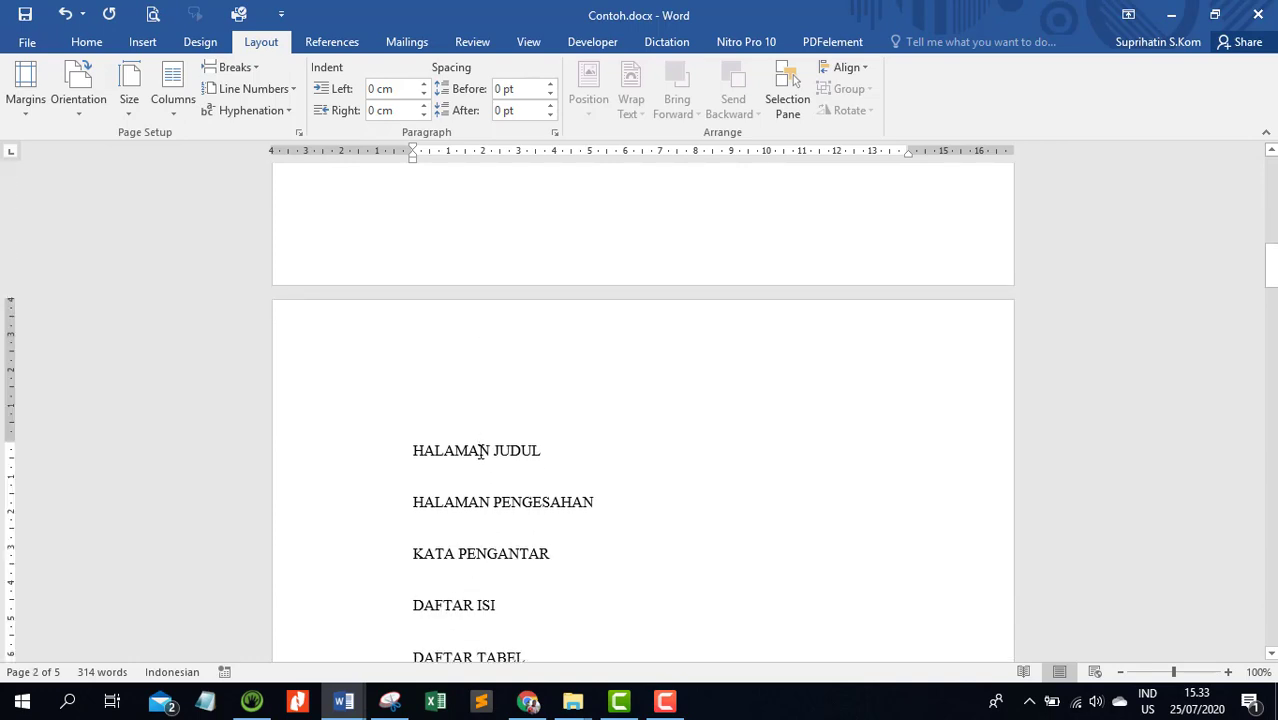
{"action": "scroll", "coordinate": [480, 452], "scroll_direction": "up", "scroll_amount": 5}
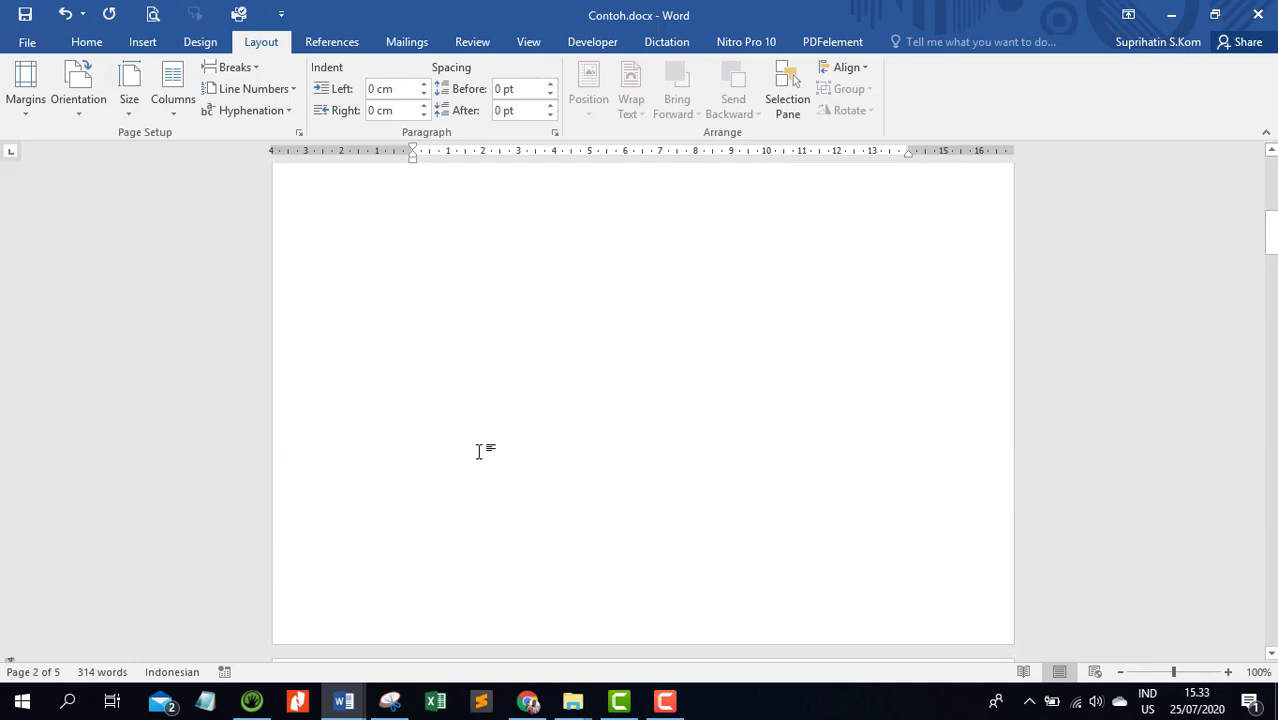
{"action": "scroll", "coordinate": [480, 452], "scroll_direction": "up", "scroll_amount": 4}
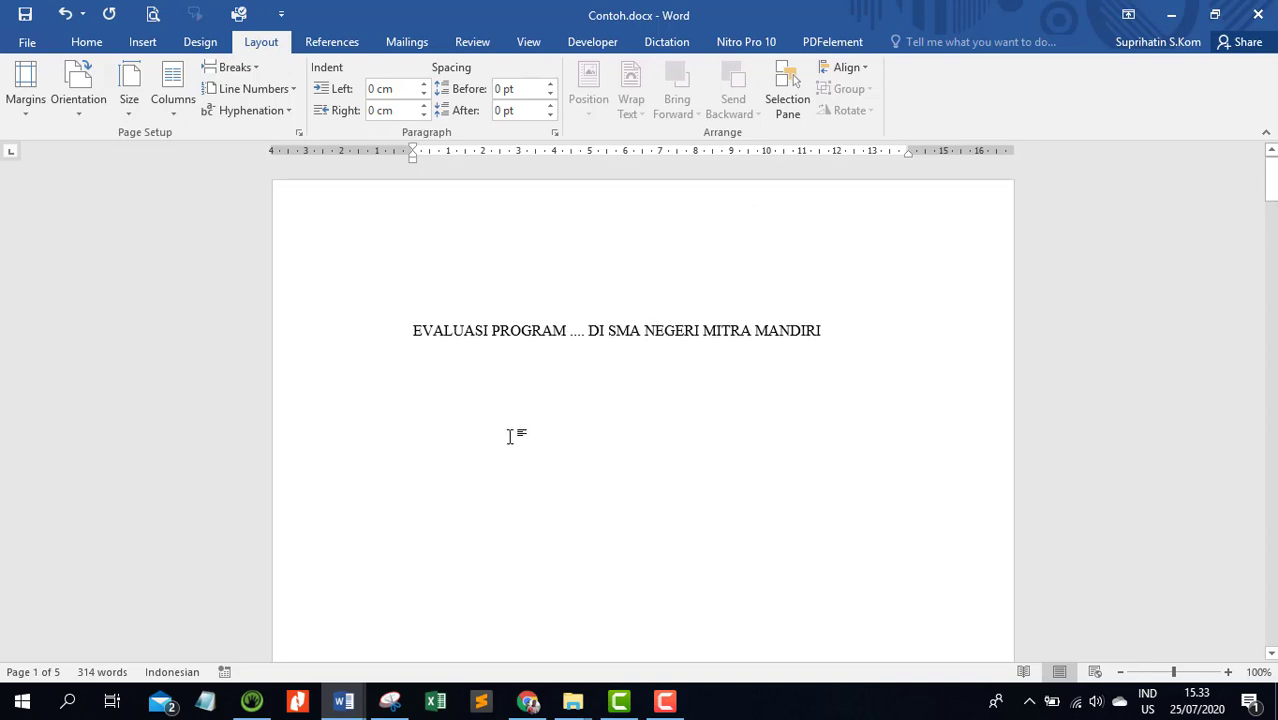
Open the title page's footer for editing and enable Different First Page for section 1
{"action": "scroll", "coordinate": [522, 422], "scroll_direction": "down", "scroll_amount": 3}
{"action": "scroll", "coordinate": [708, 383], "scroll_direction": "down", "scroll_amount": 5}
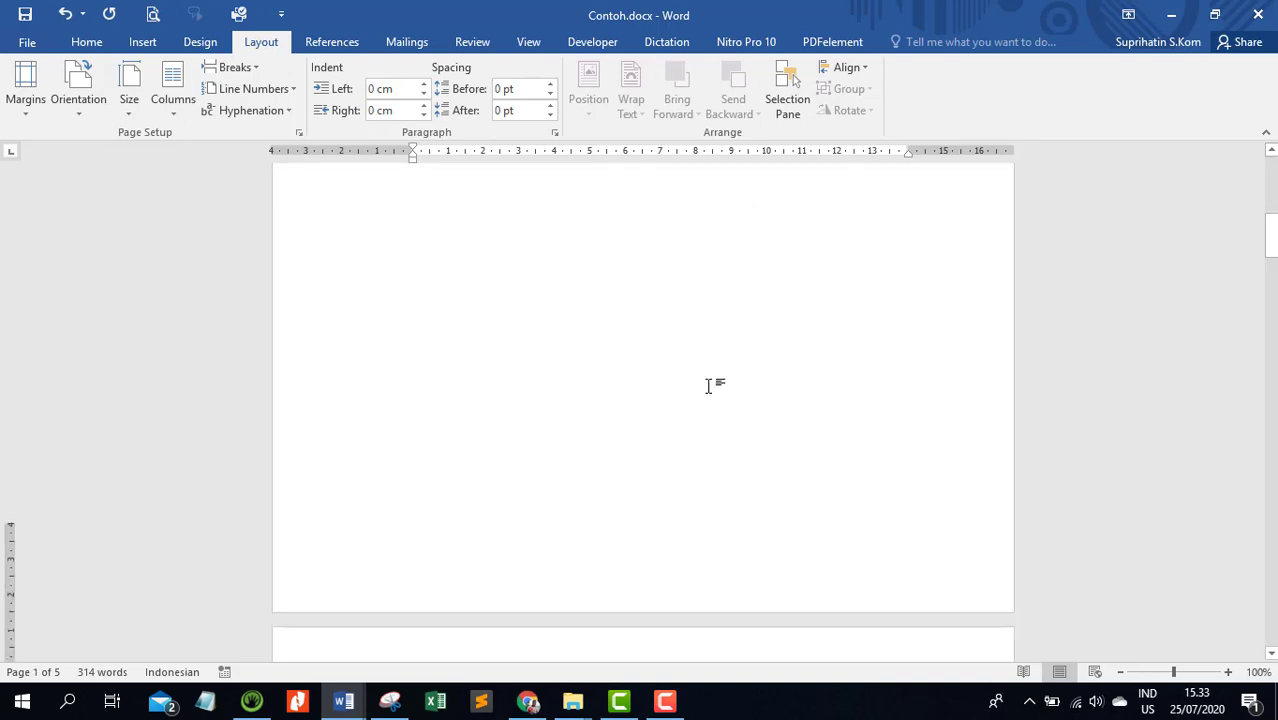
{"action": "scroll", "coordinate": [404, 282], "scroll_direction": "up", "scroll_amount": 6}
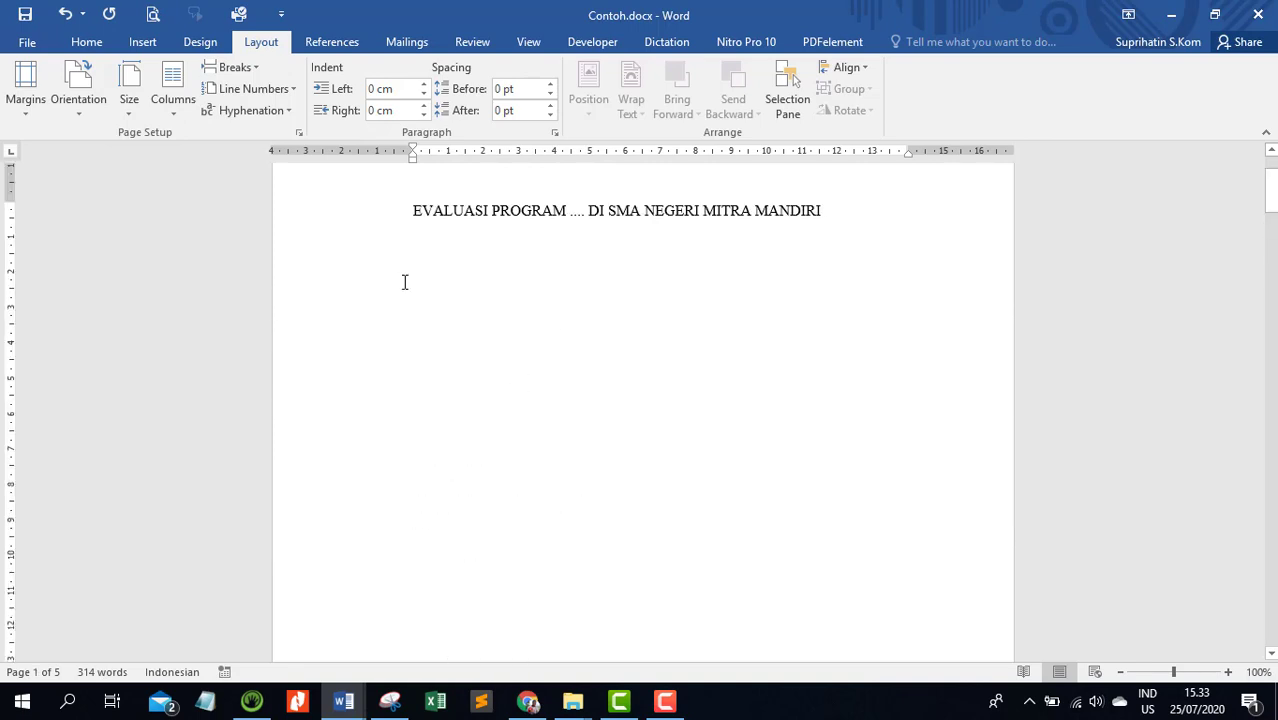
{"action": "scroll", "coordinate": [404, 282], "scroll_direction": "down", "scroll_amount": 1}
{"action": "scroll", "coordinate": [404, 282], "scroll_direction": "down", "scroll_amount": 4}
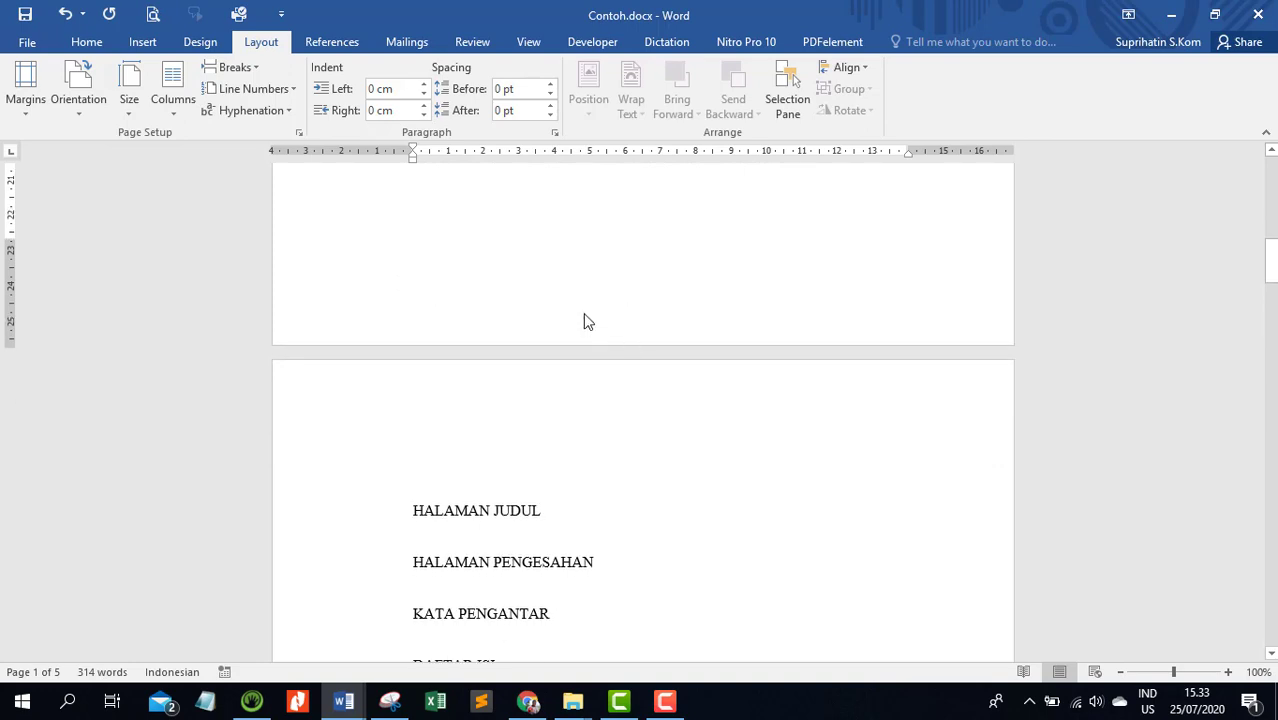
{"action": "scroll", "coordinate": [585, 316], "scroll_direction": "up", "scroll_amount": 3}
{"action": "scroll", "coordinate": [585, 318], "scroll_direction": "down", "scroll_amount": 3}
{"action": "scroll", "coordinate": [584, 295], "scroll_direction": "up", "scroll_amount": 2}
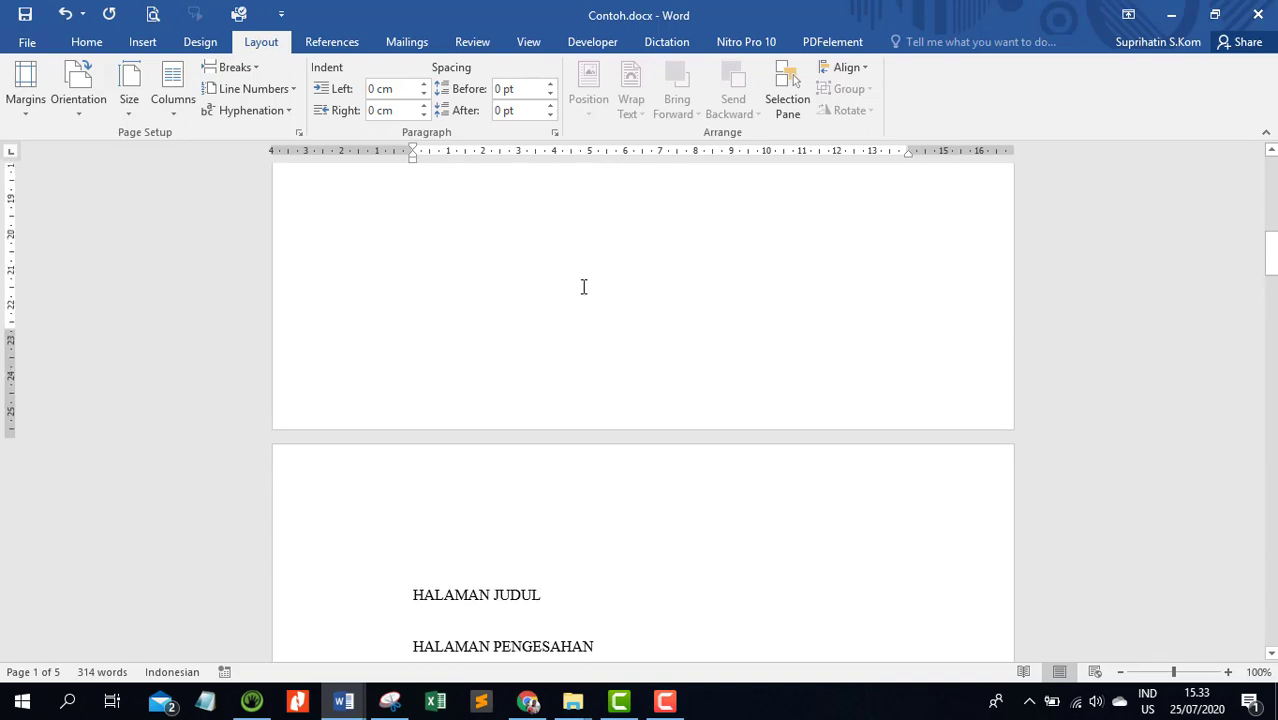
{"action": "double_click", "coordinate": [615, 395]}
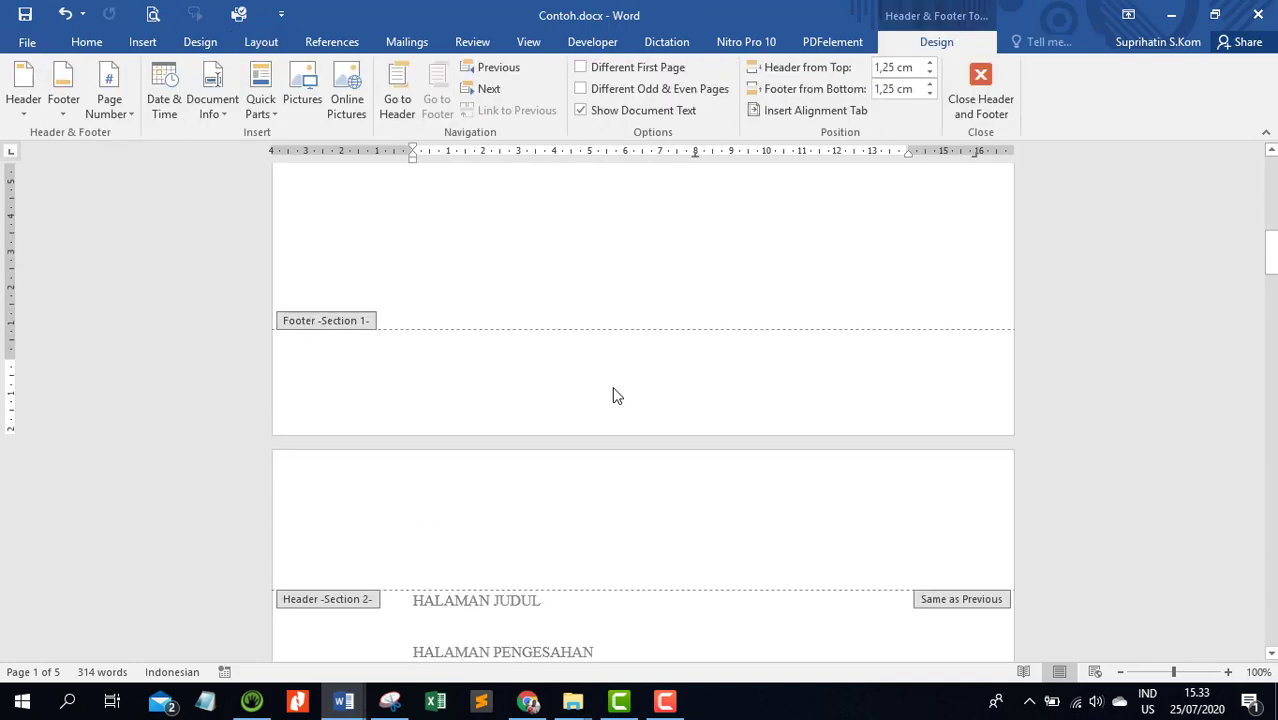
{"action": "left_click", "coordinate": [584, 69]}
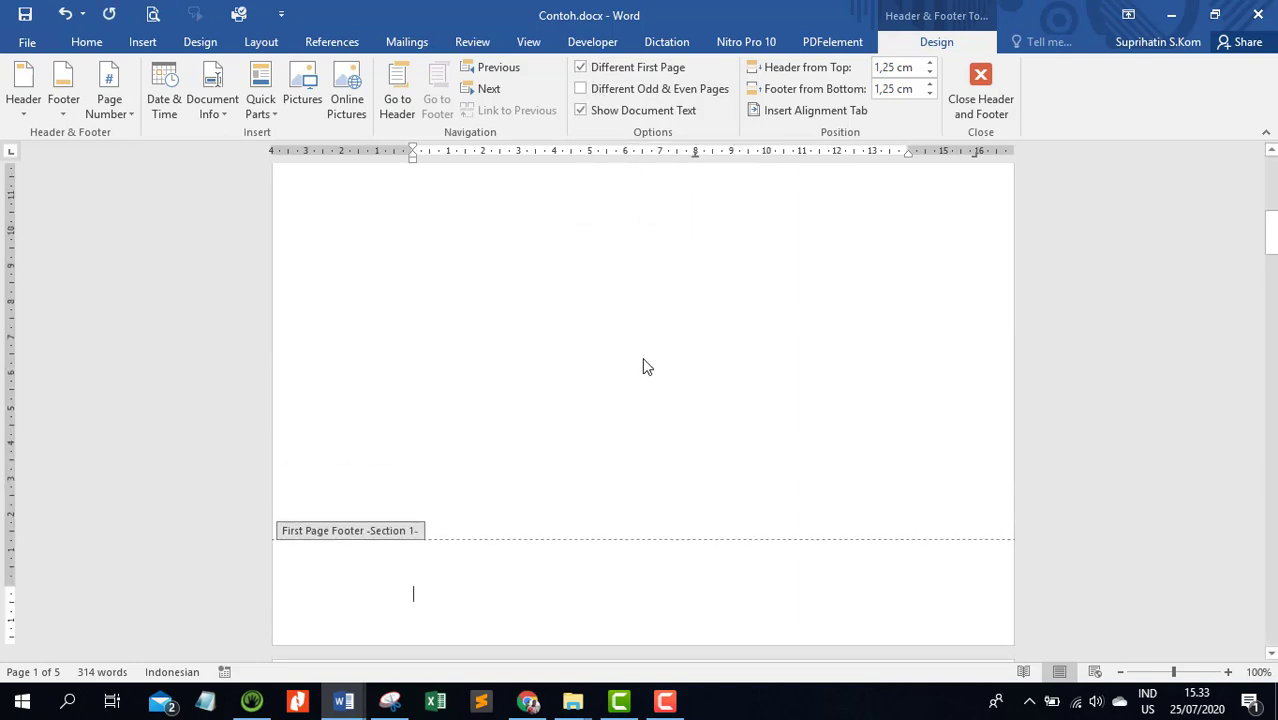
Unlink the section 2 footer from the previous section
{"action": "scroll", "coordinate": [645, 366], "scroll_direction": "up", "scroll_amount": 10}
{"action": "scroll", "coordinate": [645, 366], "scroll_direction": "down", "scroll_amount": 20}
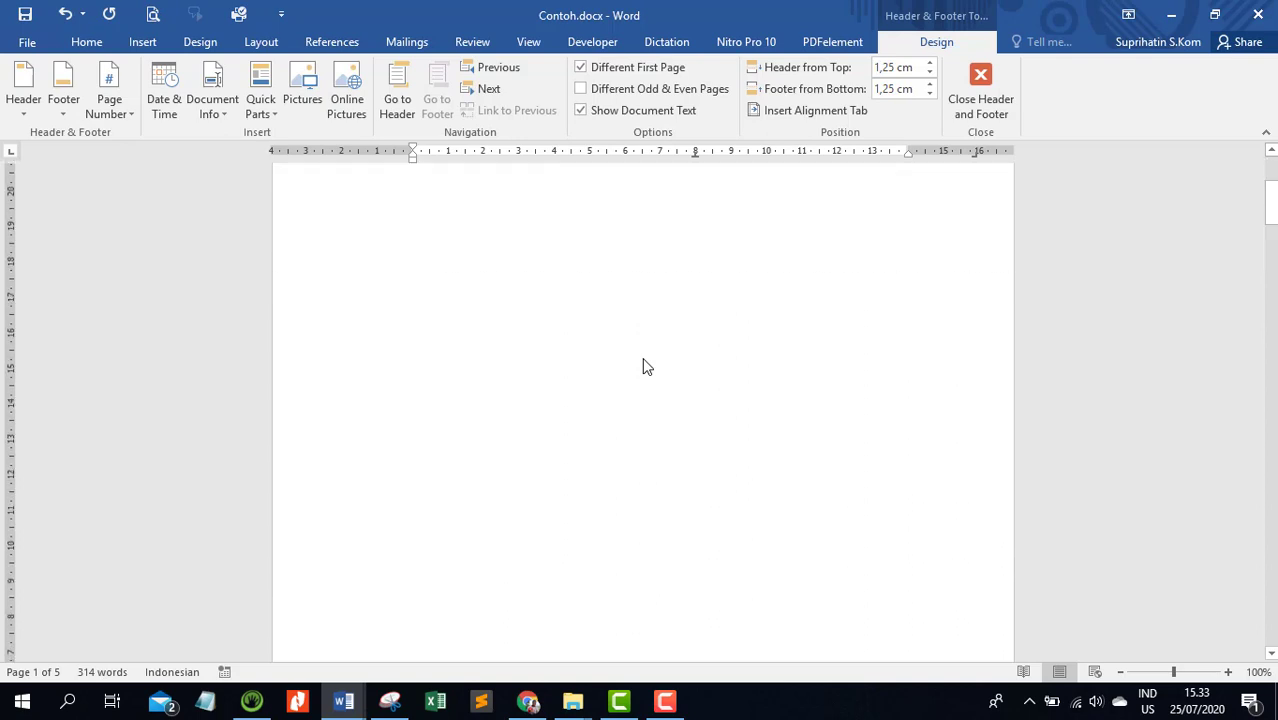
{"action": "scroll", "coordinate": [645, 366], "scroll_direction": "down", "scroll_amount": 1}
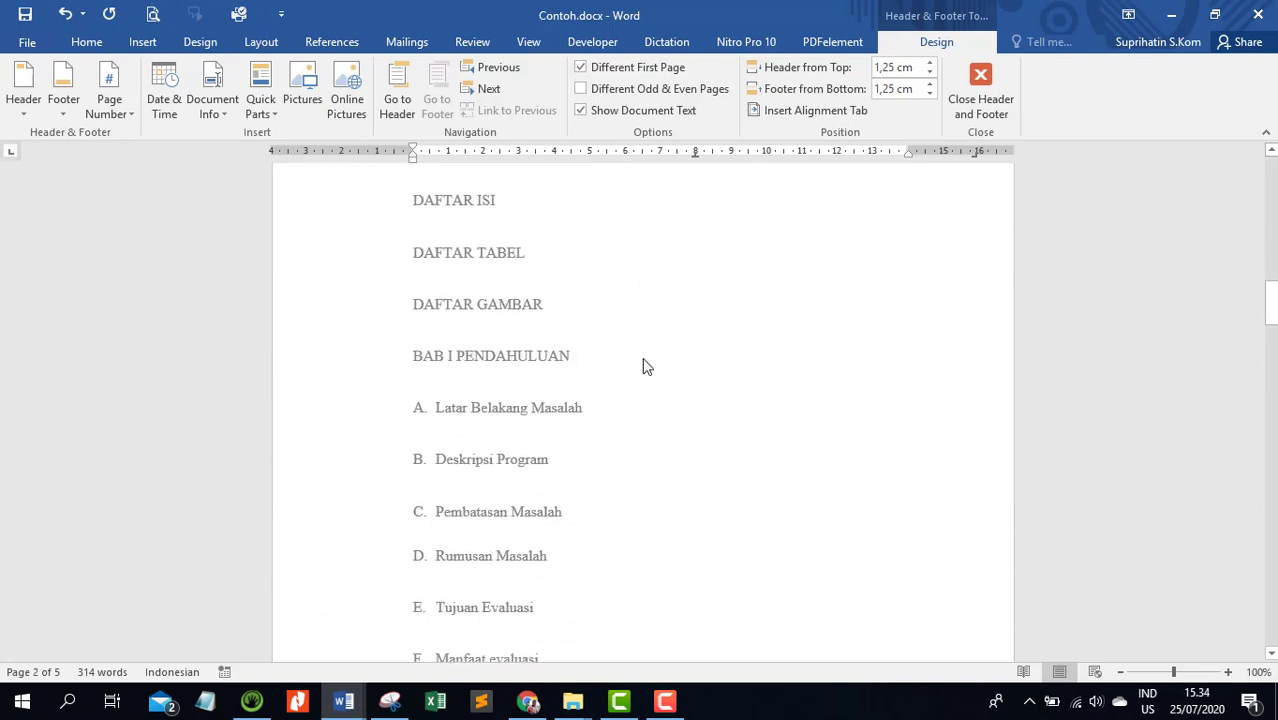
{"action": "scroll", "coordinate": [645, 366], "scroll_direction": "down", "scroll_amount": 8}
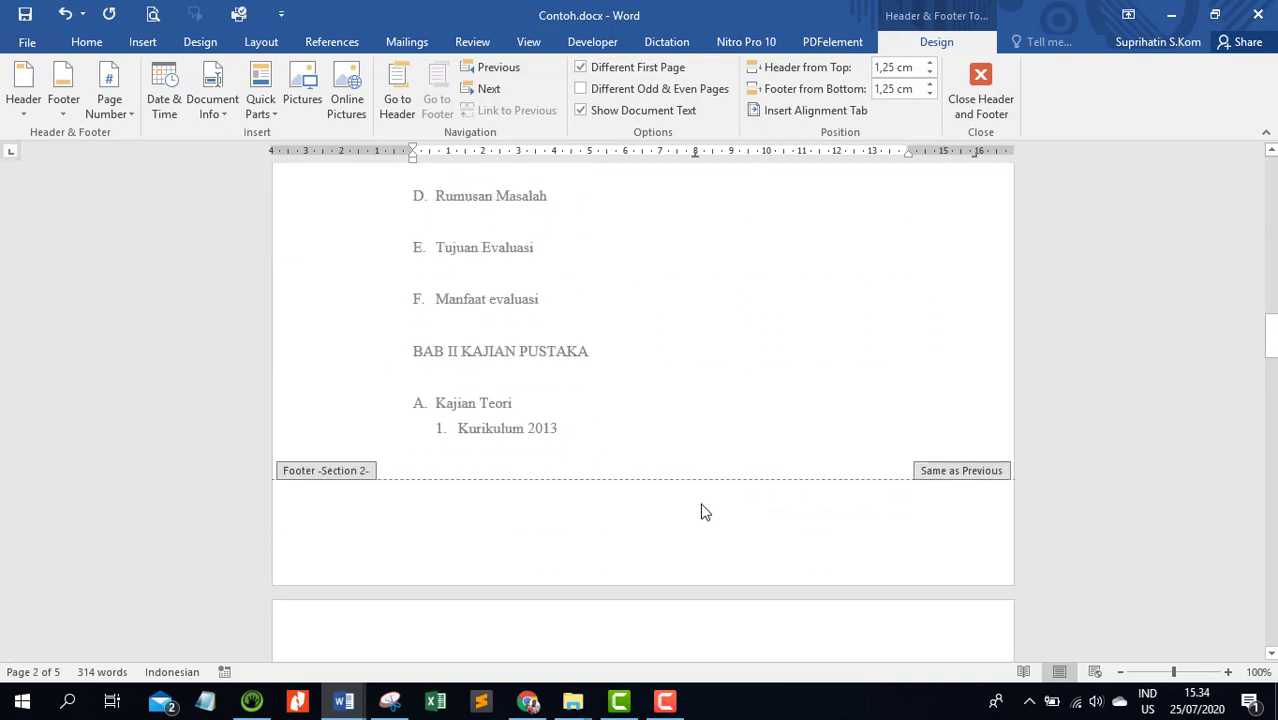
{"action": "key", "text": "Escape"}
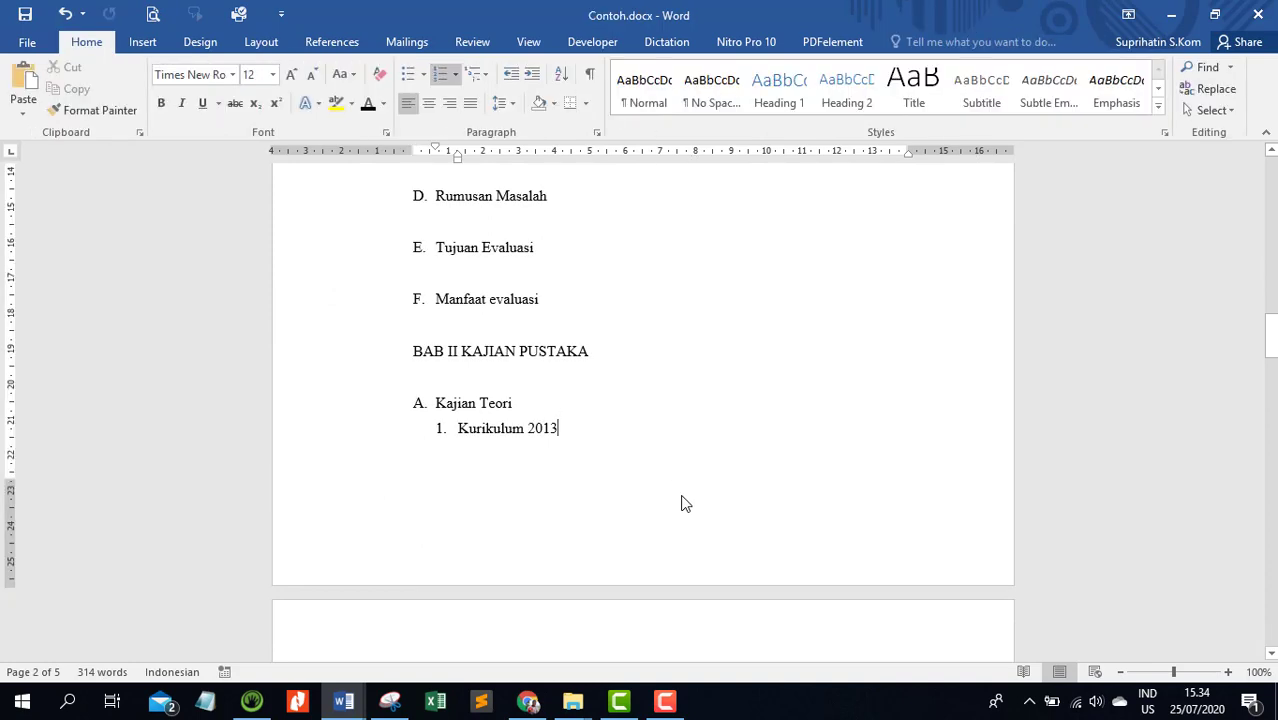
{"action": "double_click", "coordinate": [690, 533]}
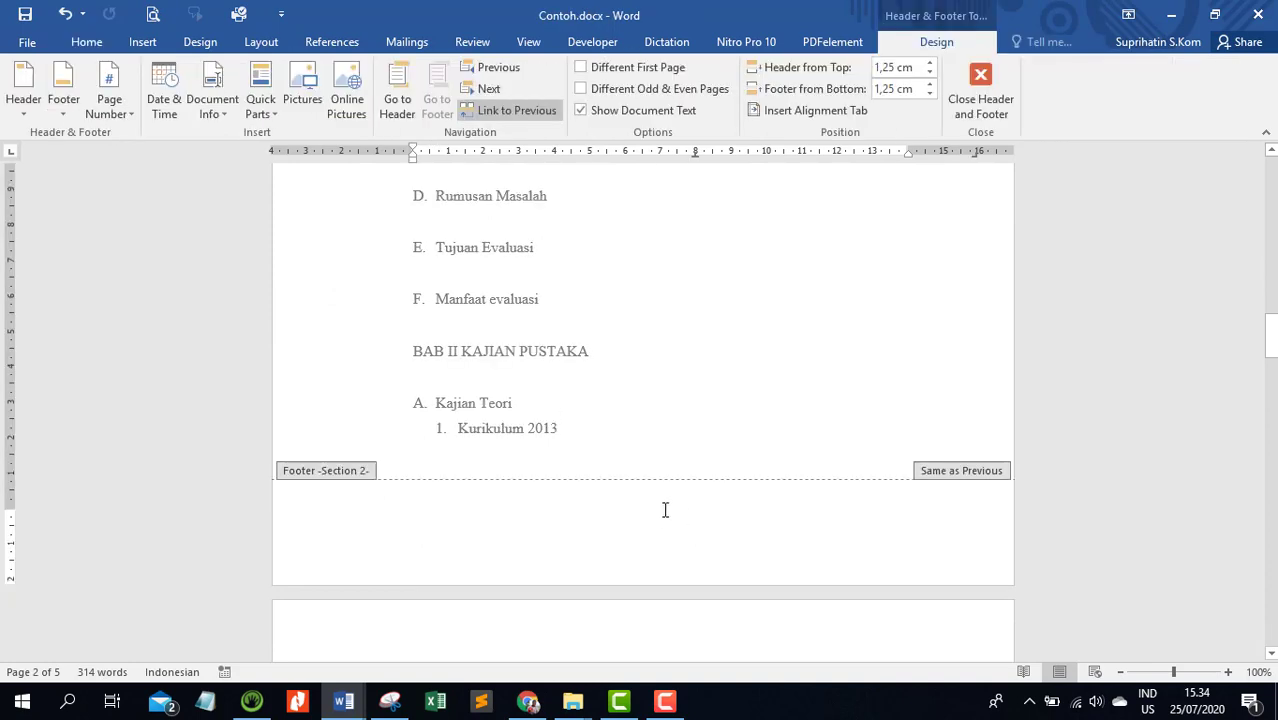
{"action": "left_click", "coordinate": [545, 112]}
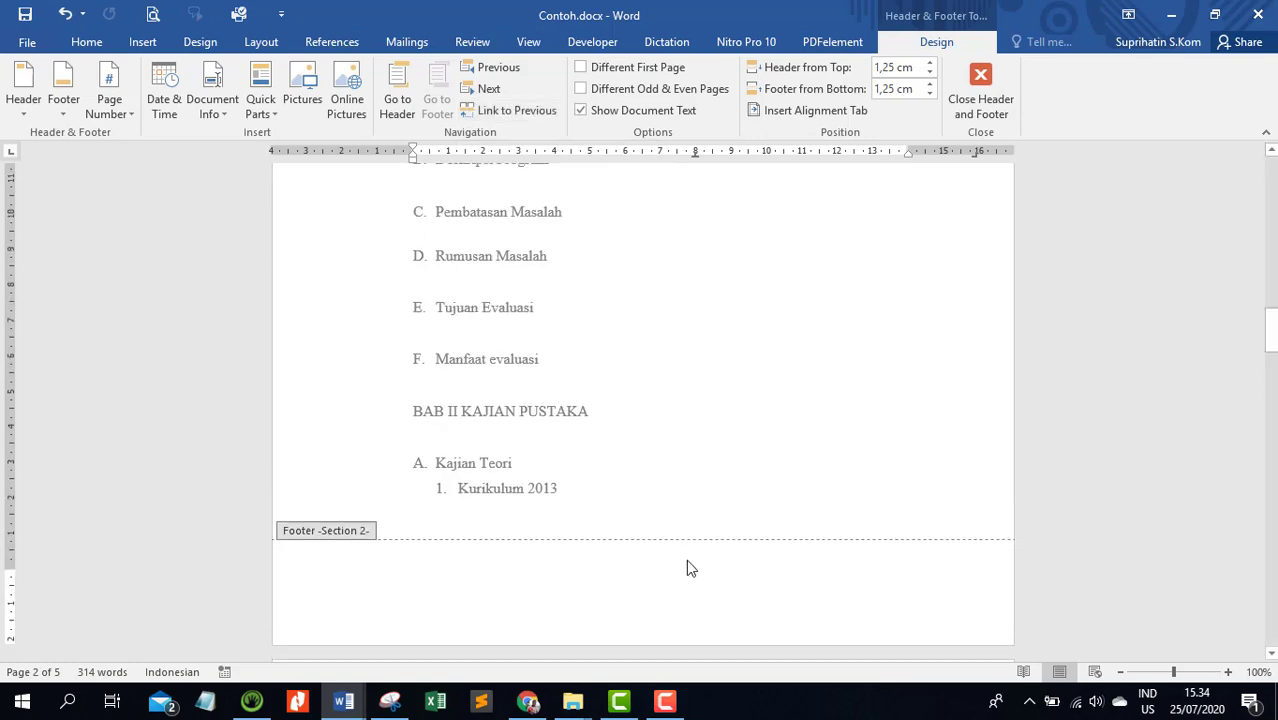
Set section 2's page numbering to the i, ii, iii format, starting at i
{"action": "scroll", "coordinate": [630, 302], "scroll_direction": "up", "scroll_amount": 7}
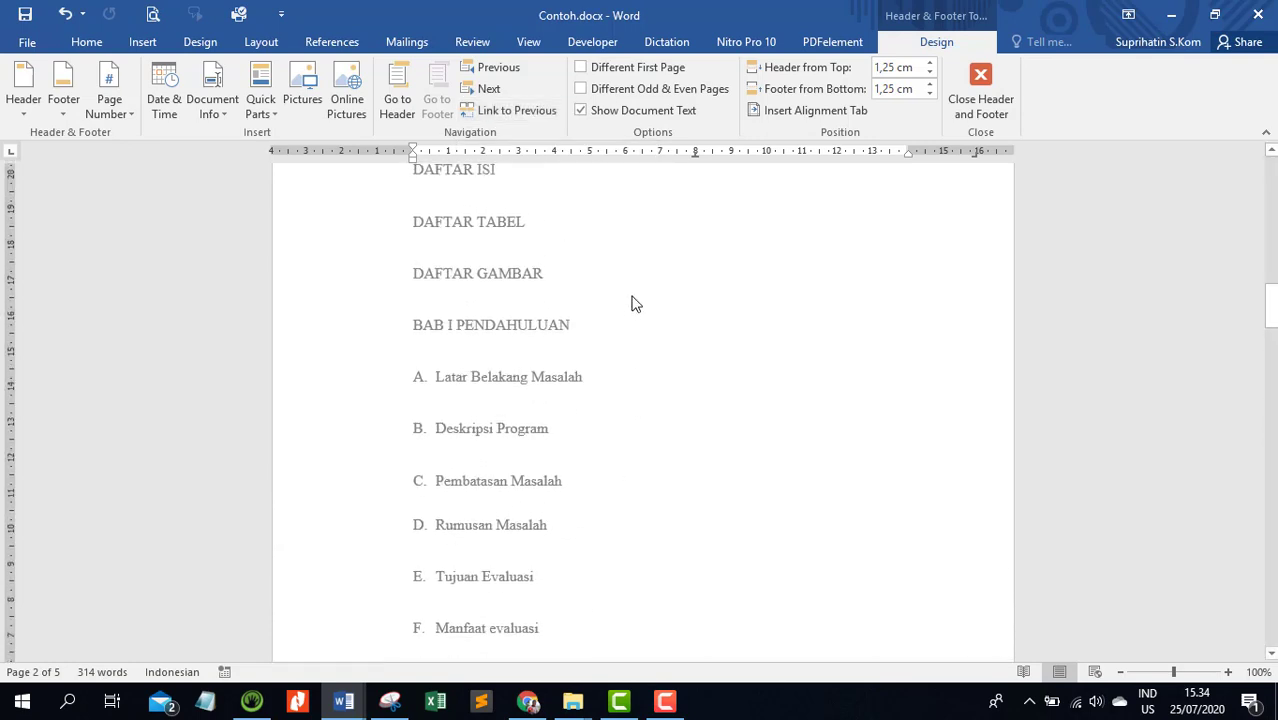
{"action": "scroll", "coordinate": [625, 250], "scroll_direction": "up", "scroll_amount": 3}
{"action": "scroll", "coordinate": [619, 240], "scroll_direction": "down", "scroll_amount": 10}
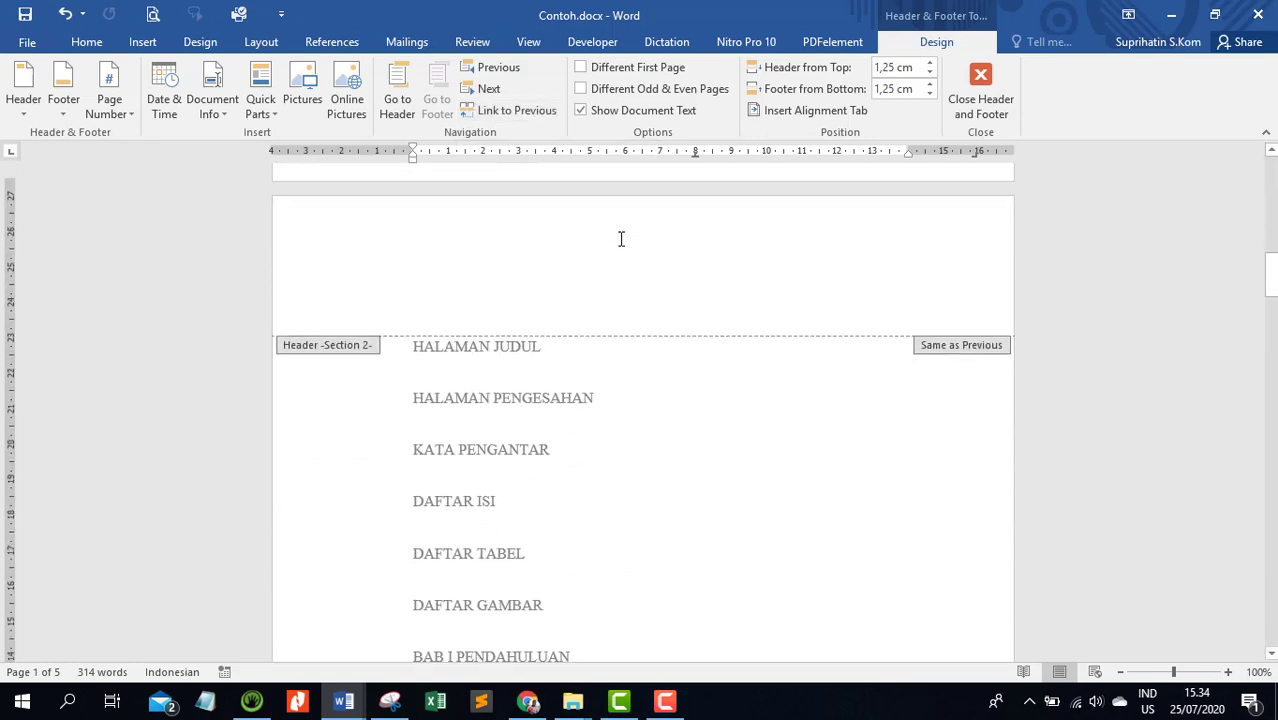
{"action": "scroll", "coordinate": [619, 262], "scroll_direction": "down", "scroll_amount": 1}
{"action": "scroll", "coordinate": [564, 270], "scroll_direction": "down", "scroll_amount": 5}
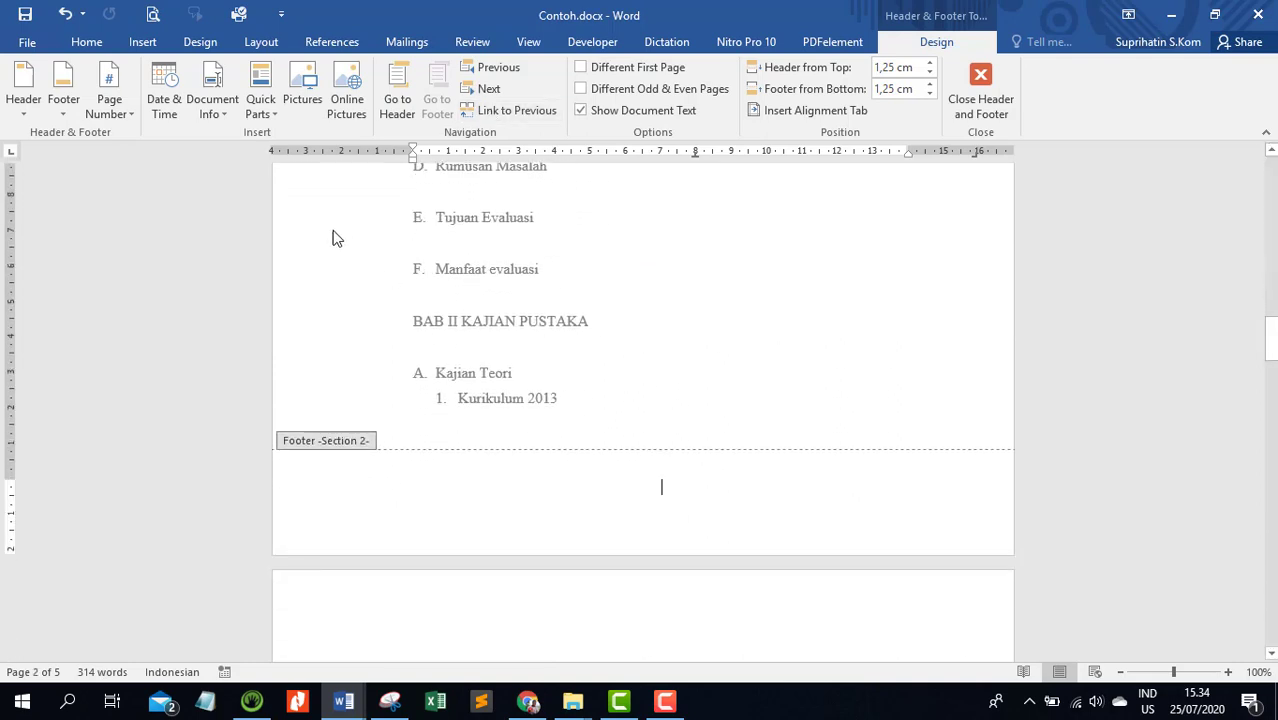
{"action": "left_click", "coordinate": [132, 116]}
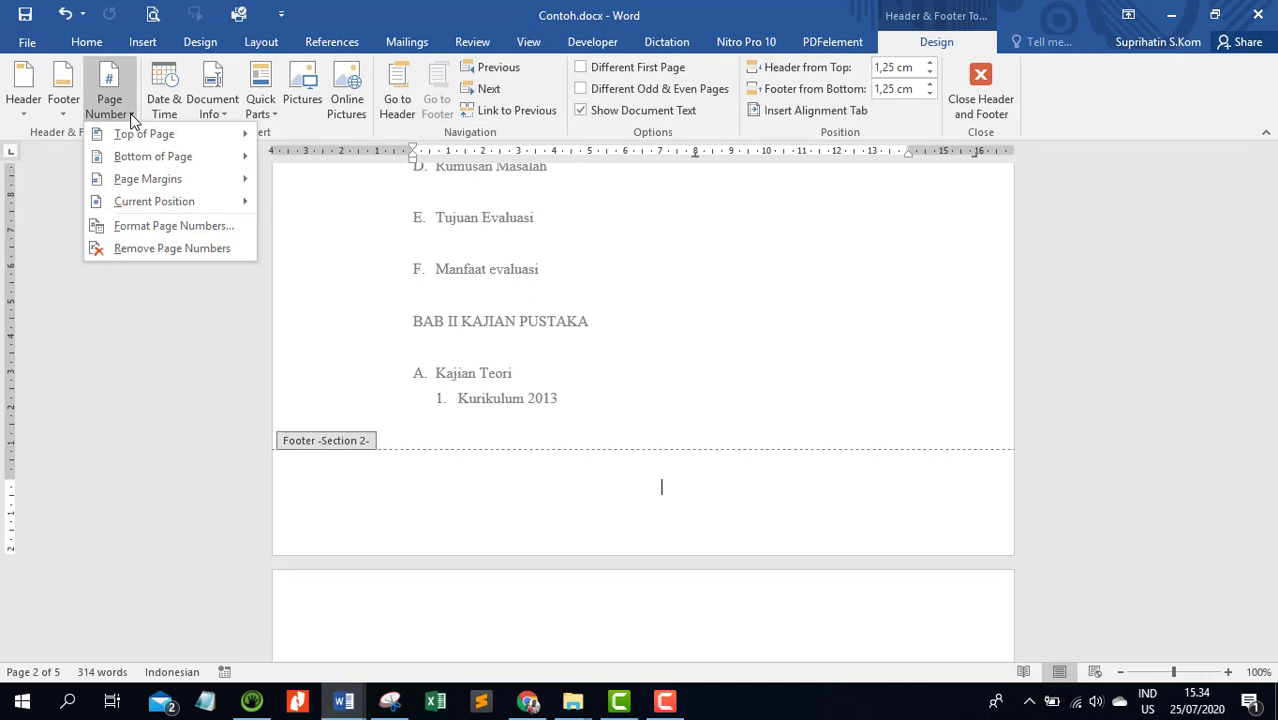
{"action": "left_click", "coordinate": [174, 225]}
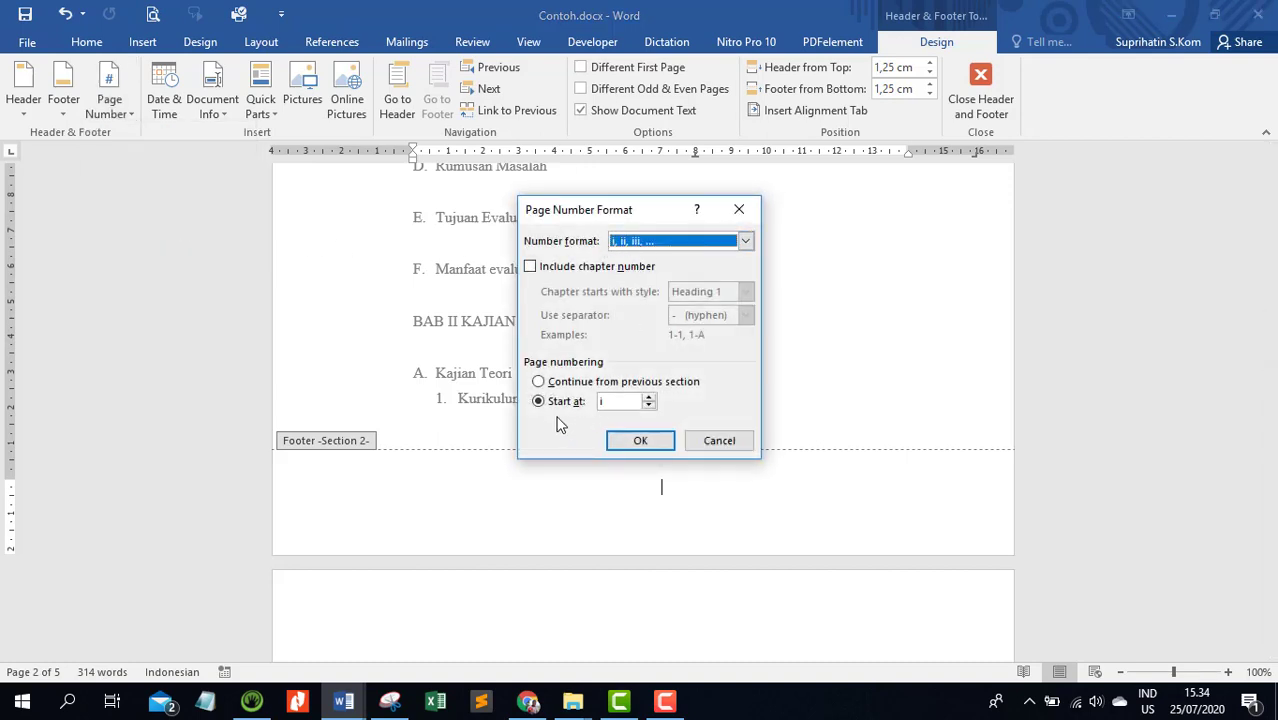
{"action": "left_click", "coordinate": [641, 441]}
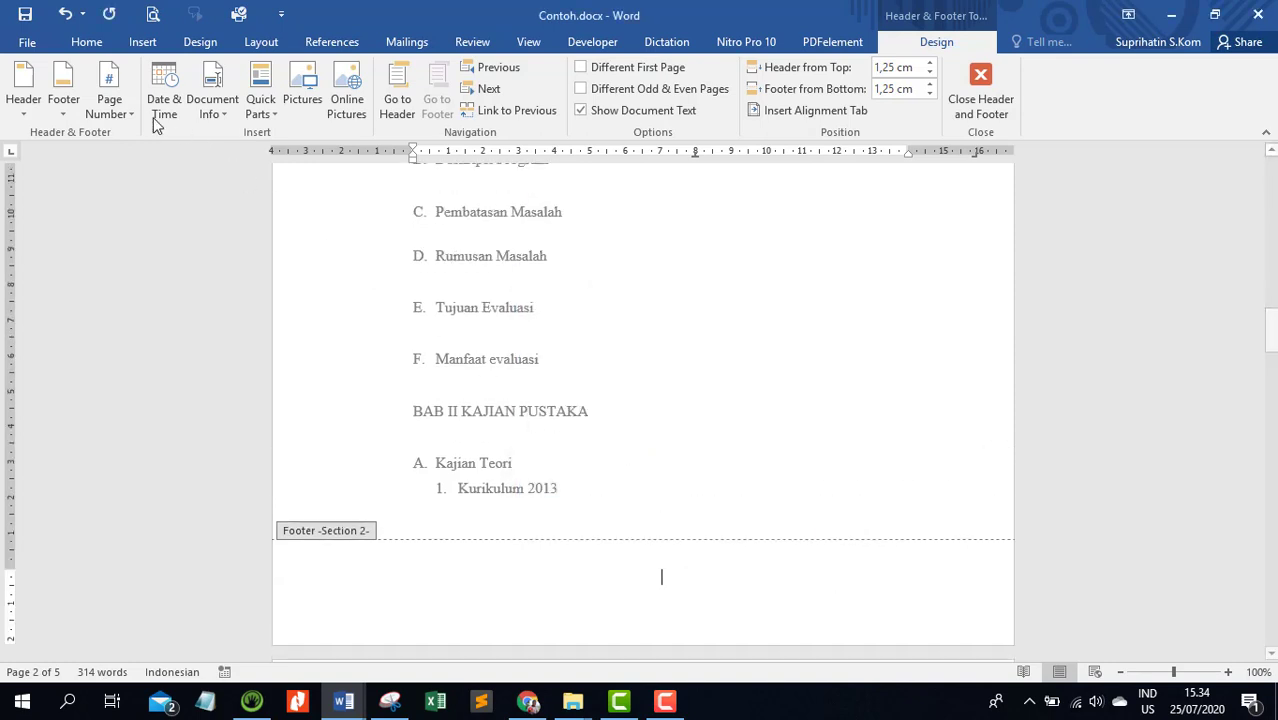
Insert a Plain Number 2 page number in the section 2 footer and return to the body text
{"action": "left_click", "coordinate": [128, 118]}
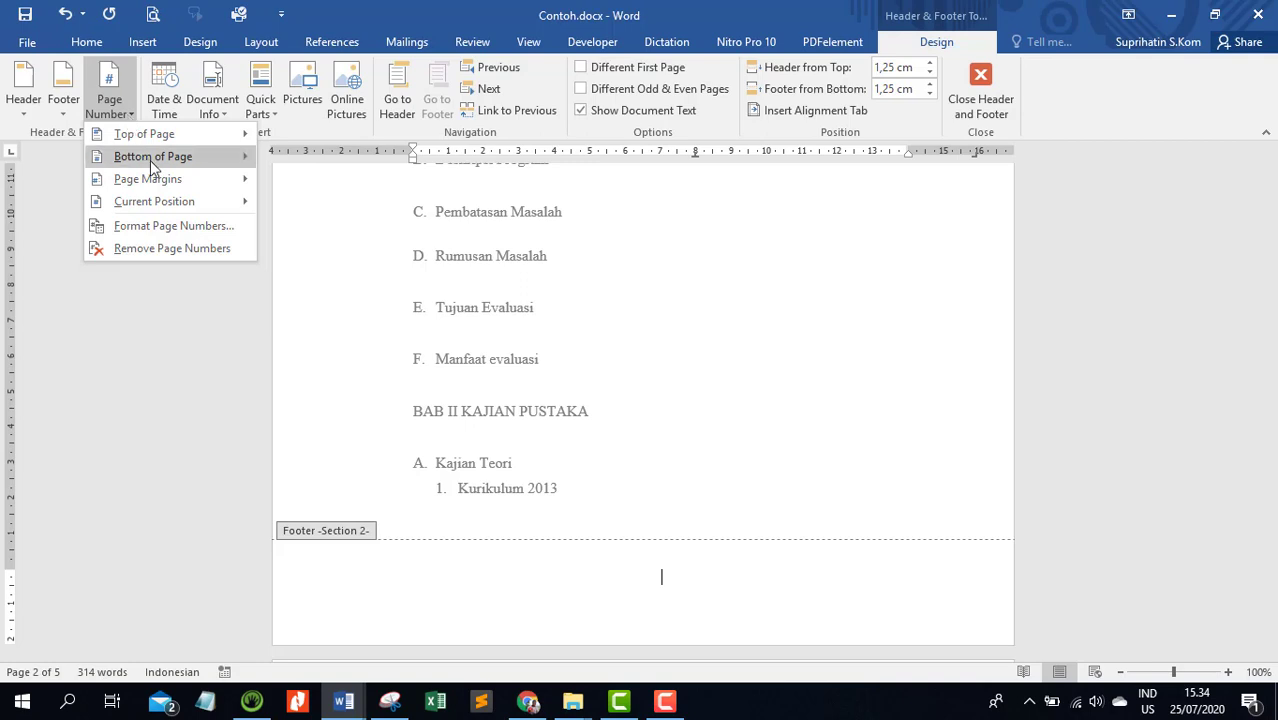
{"action": "mouse_move", "coordinate": [150, 160]}
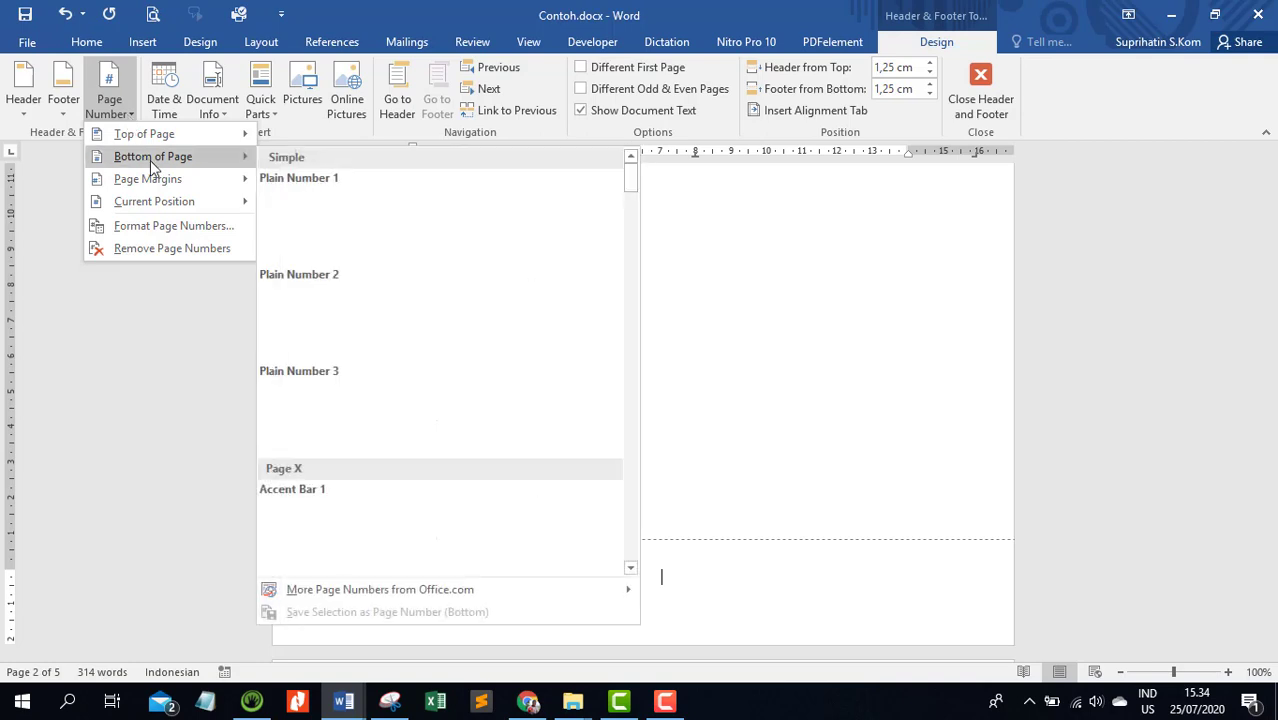
{"action": "left_click", "coordinate": [453, 322]}
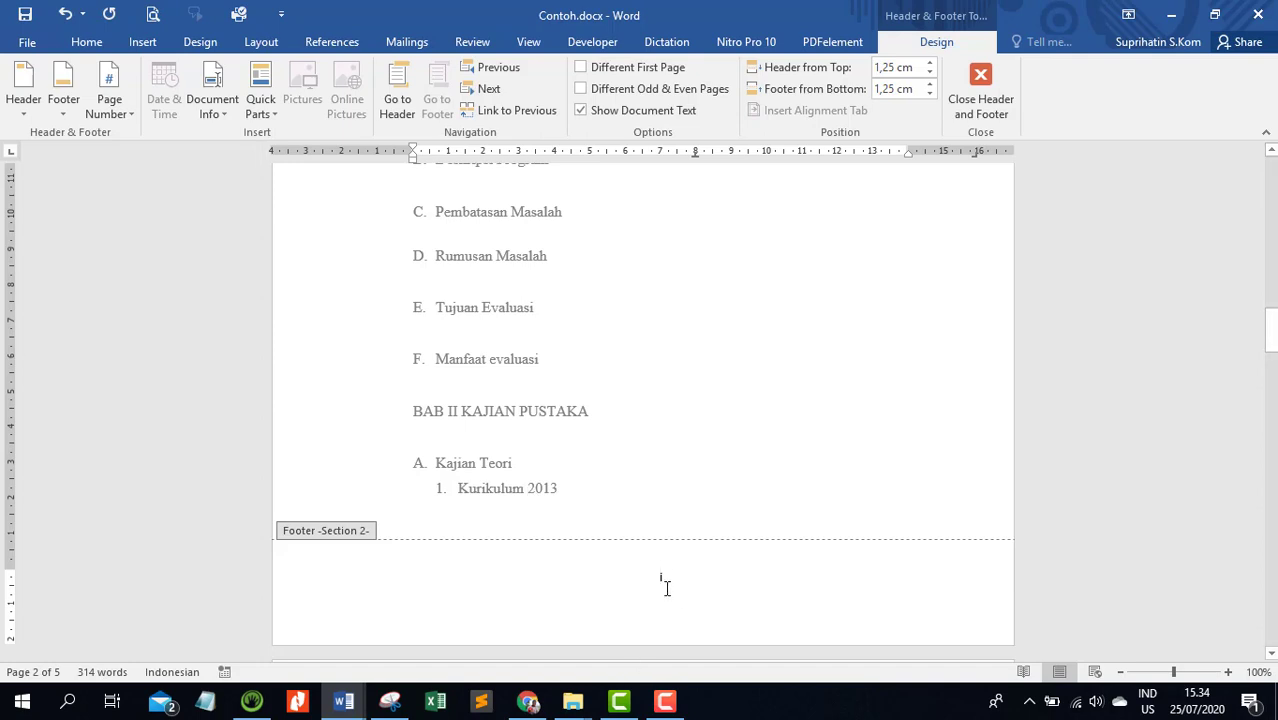
{"action": "scroll", "coordinate": [668, 553], "scroll_direction": "up", "scroll_amount": 15}
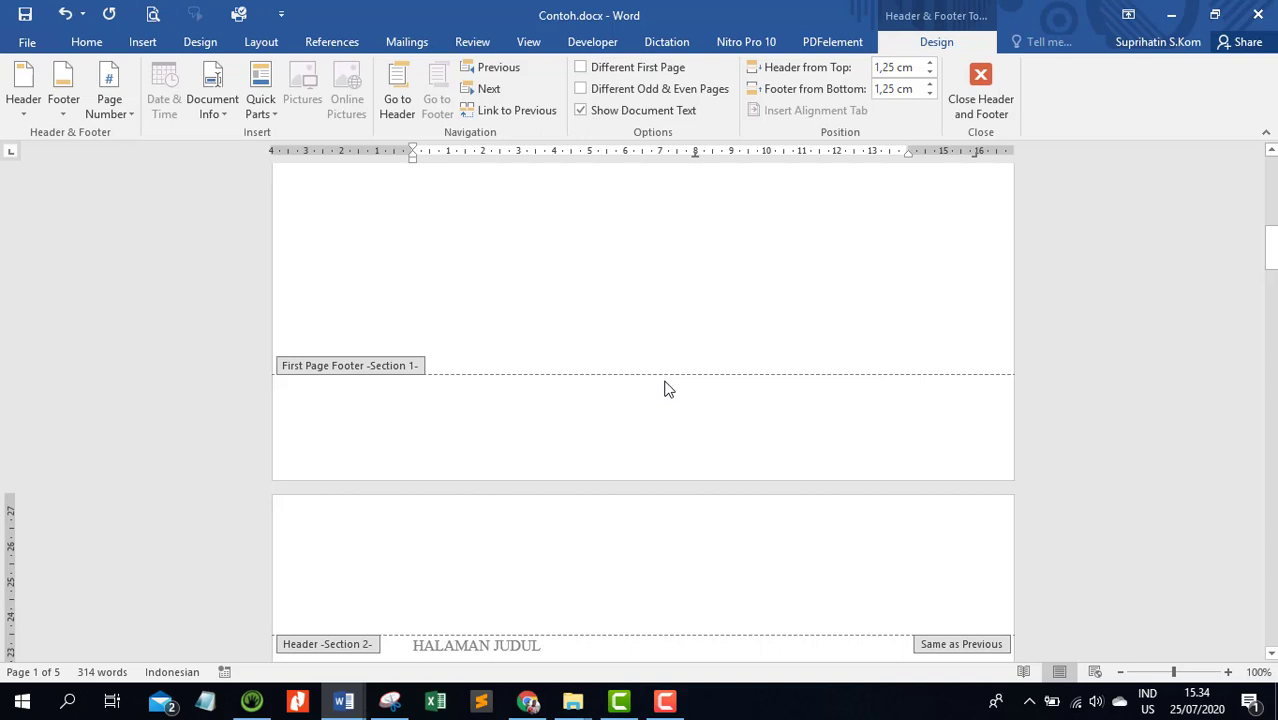
{"action": "scroll", "coordinate": [668, 389], "scroll_direction": "down", "scroll_amount": 6}
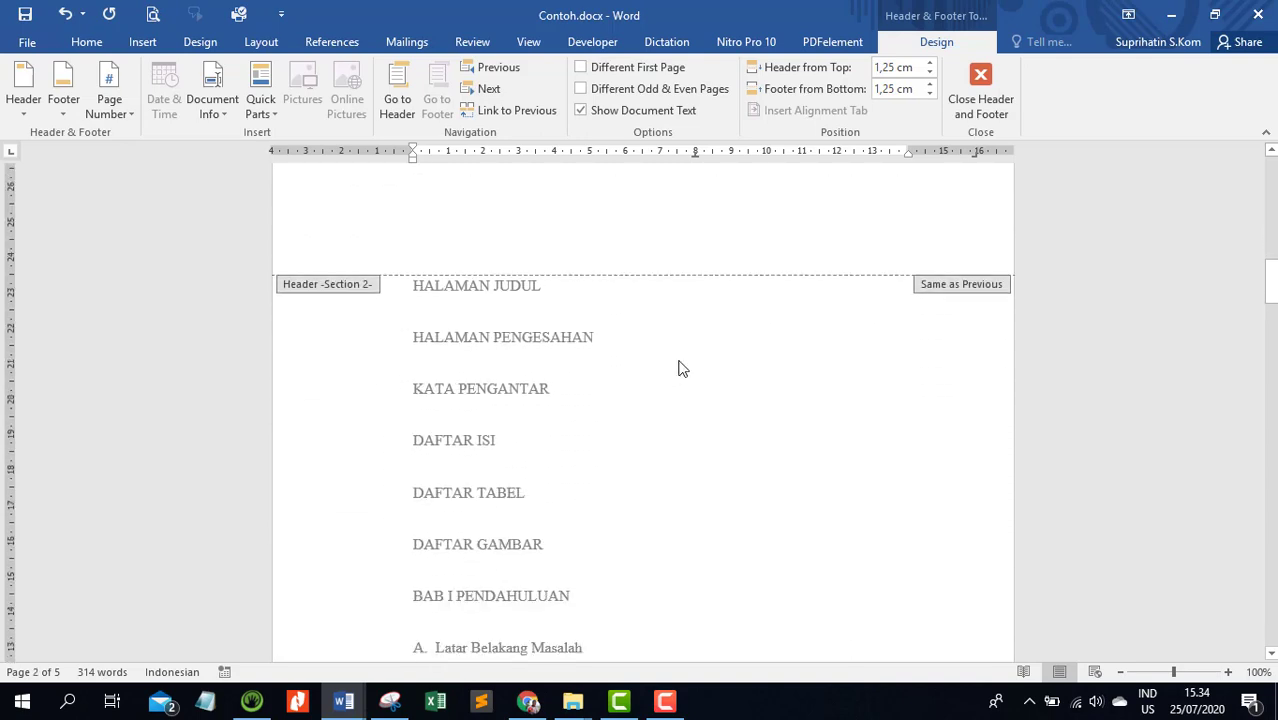
{"action": "scroll", "coordinate": [680, 368], "scroll_direction": "down", "scroll_amount": 9}
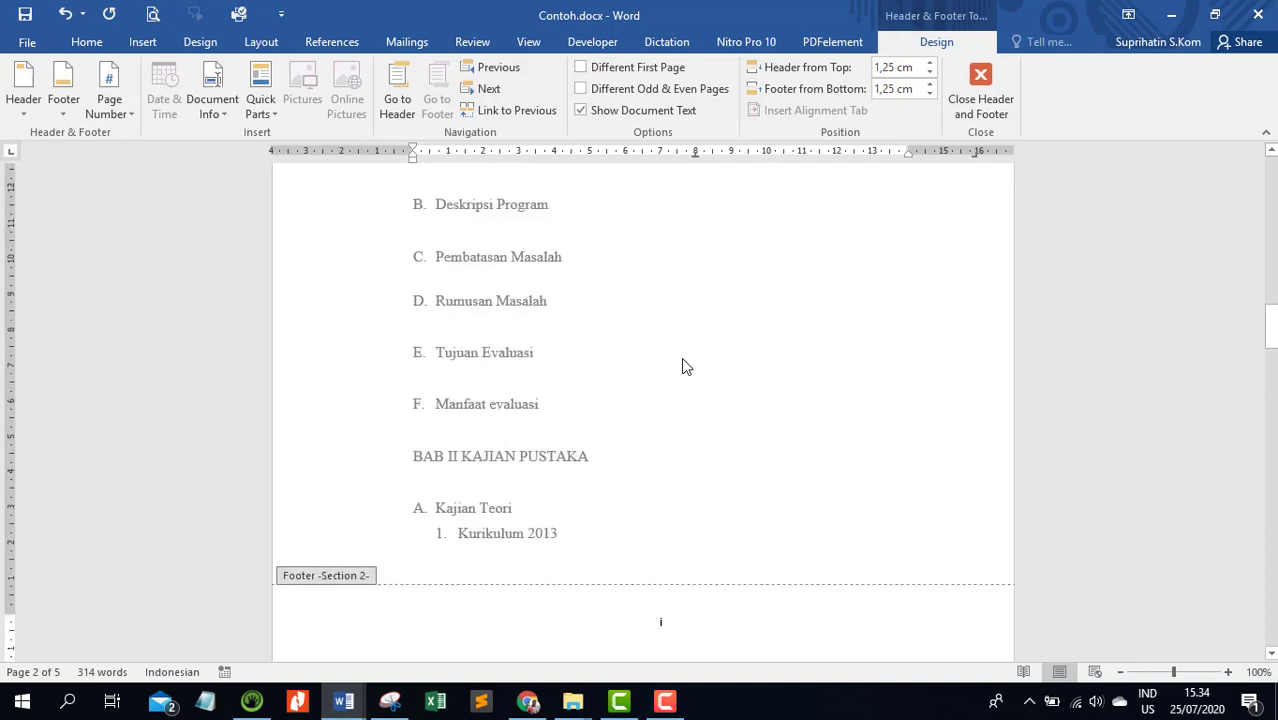
{"action": "scroll", "coordinate": [682, 359], "scroll_direction": "up", "scroll_amount": 4}
{"action": "double_click", "coordinate": [682, 359]}
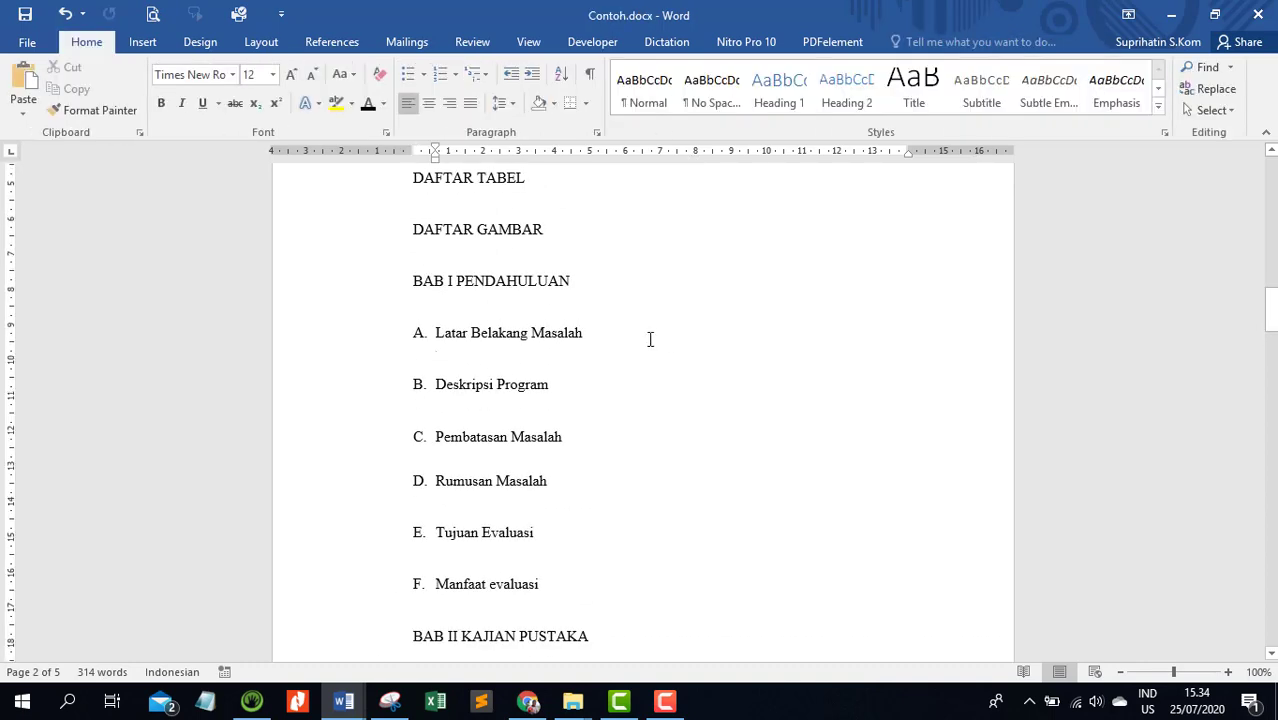
Insert a page break between HALAMAN JUDUL and HALAMAN PENGESAHAN
{"action": "scroll", "coordinate": [680, 345], "scroll_direction": "up", "scroll_amount": 2}
{"action": "scroll", "coordinate": [690, 440], "scroll_direction": "down", "scroll_amount": 7}
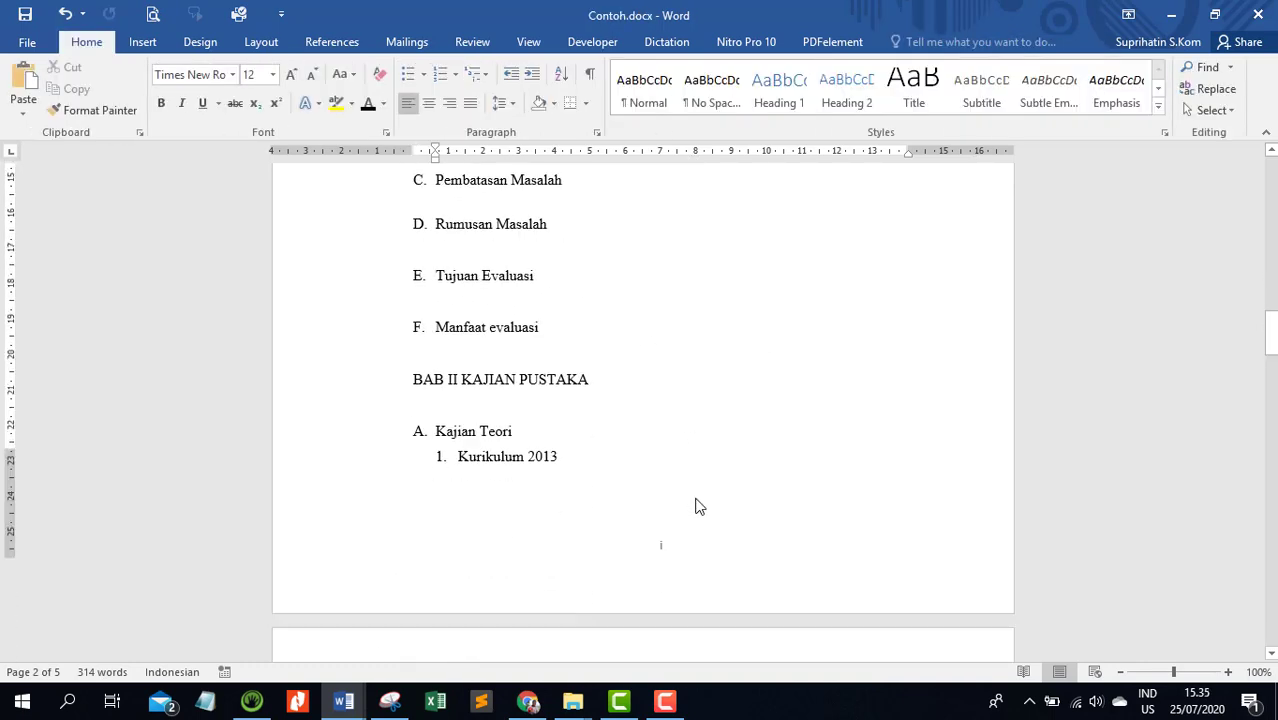
{"action": "scroll", "coordinate": [700, 458], "scroll_direction": "up", "scroll_amount": 6}
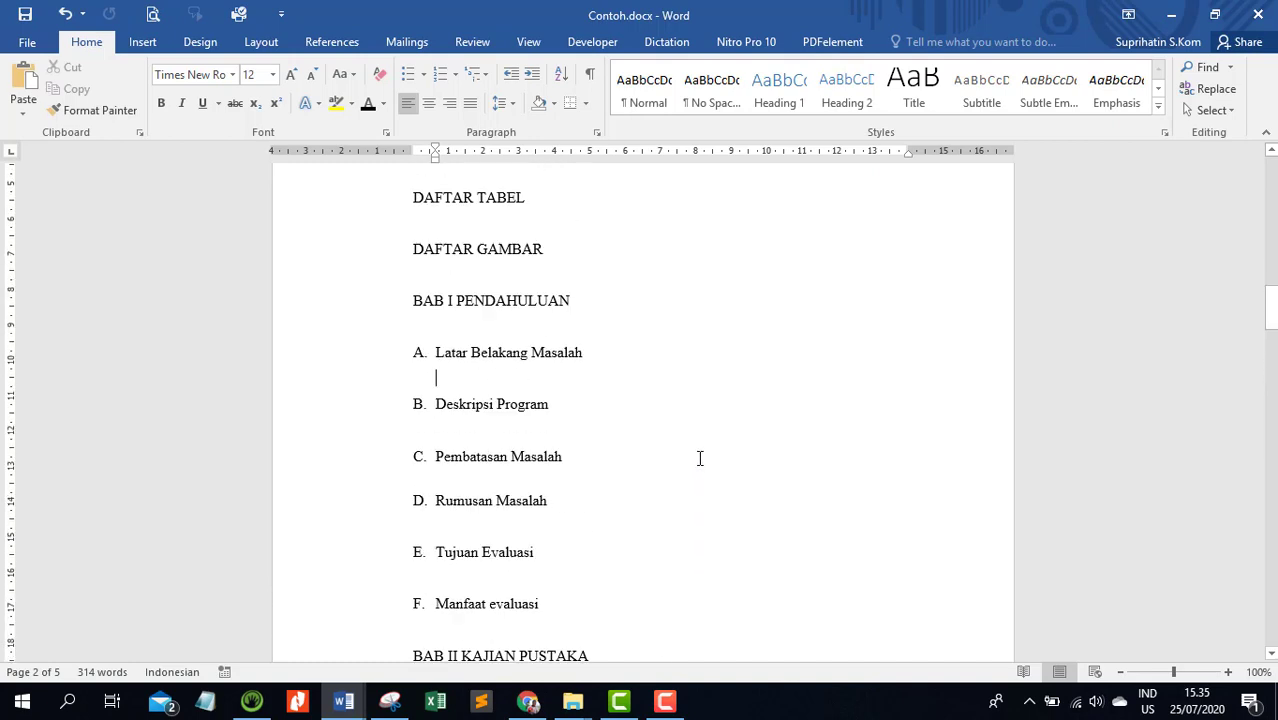
{"action": "scroll", "coordinate": [700, 458], "scroll_direction": "up", "scroll_amount": 4}
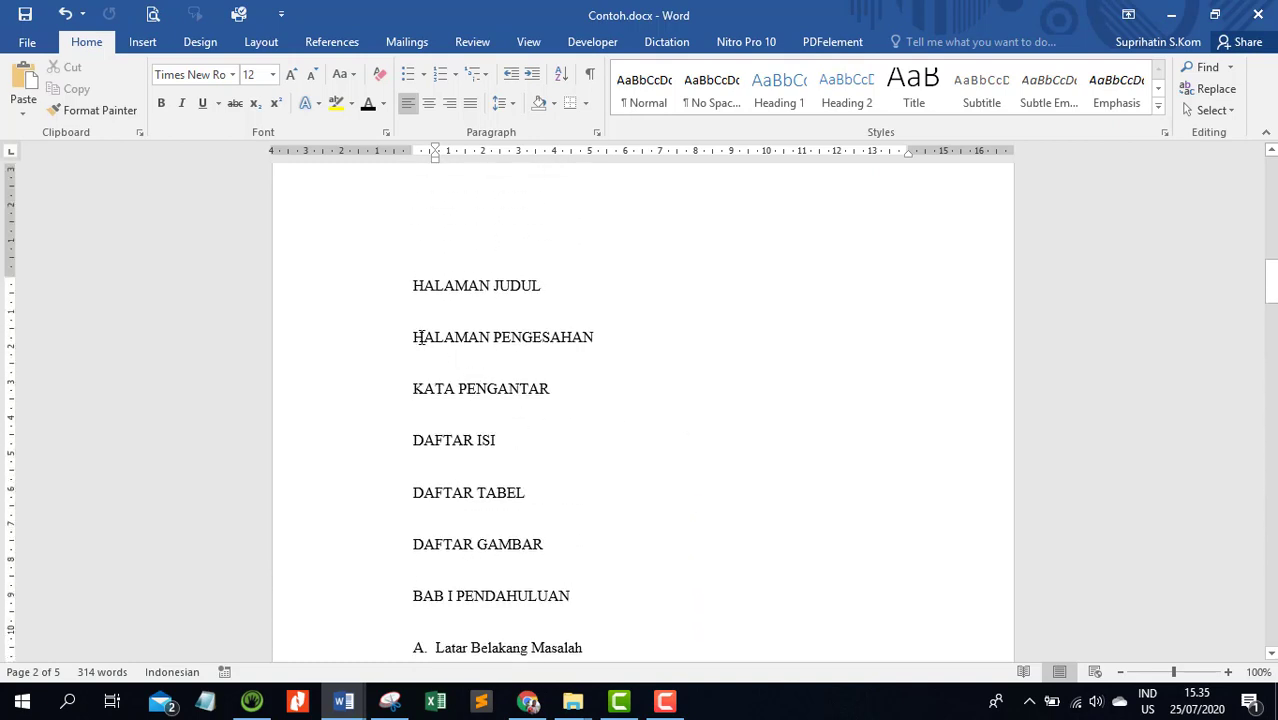
{"action": "left_click", "coordinate": [414, 337]}
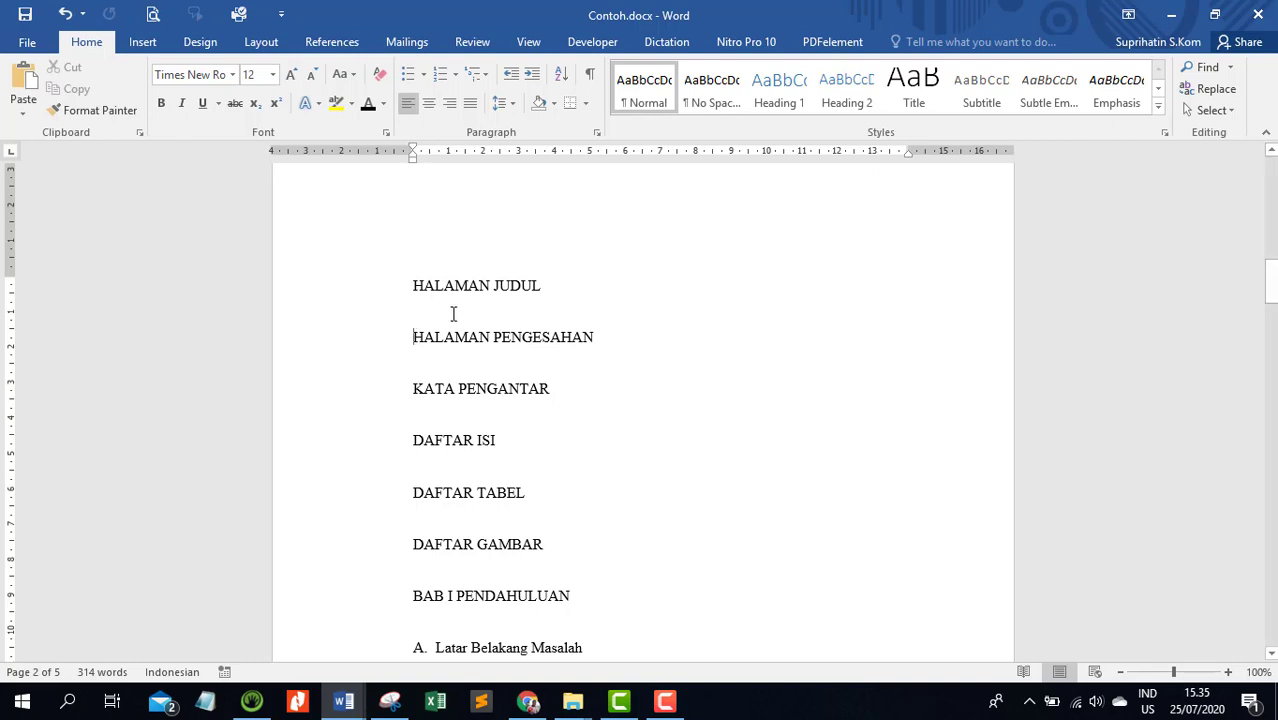
{"action": "left_click", "coordinate": [446, 314]}
{"action": "left_click", "coordinate": [262, 44]}
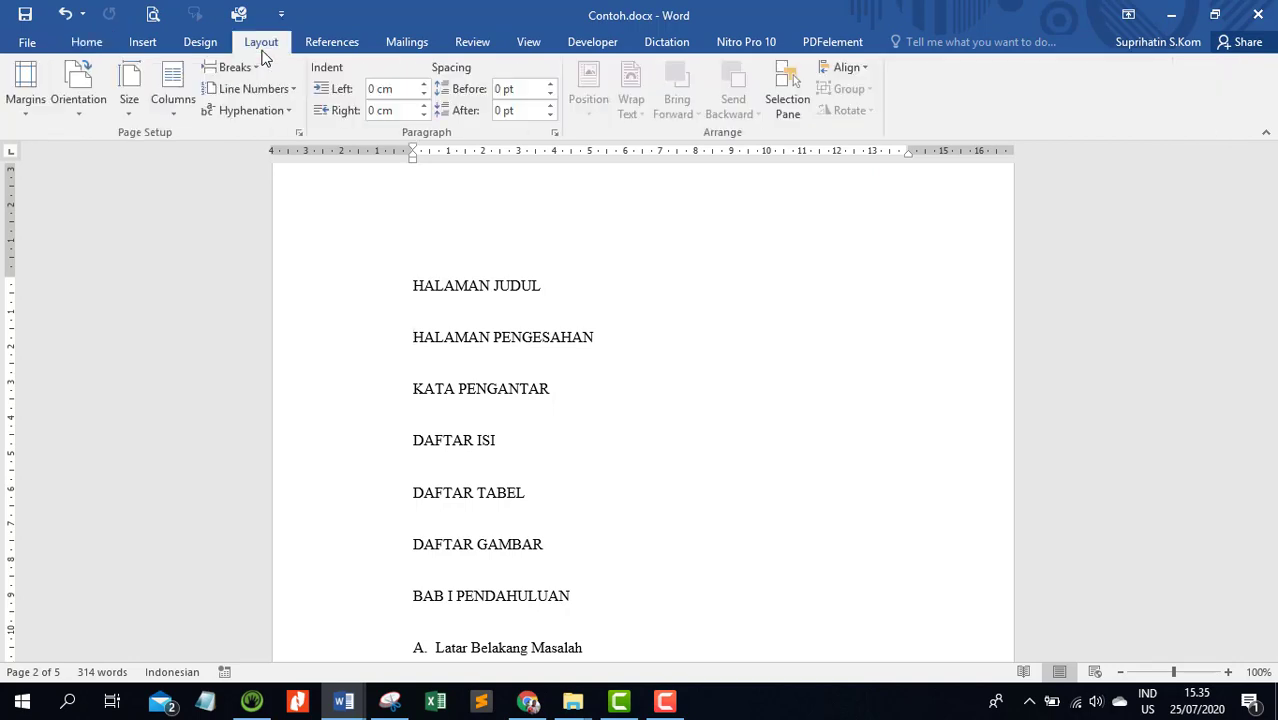
{"action": "left_click", "coordinate": [240, 67]}
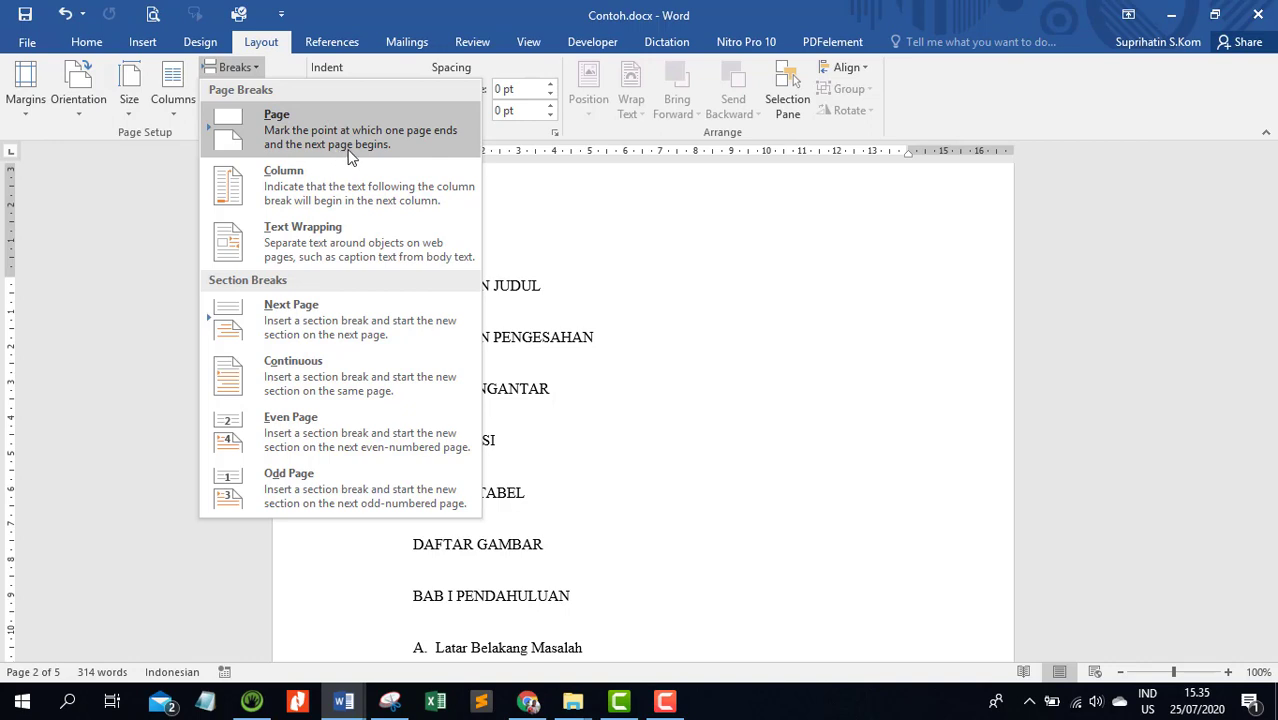
{"action": "left_click", "coordinate": [313, 142]}
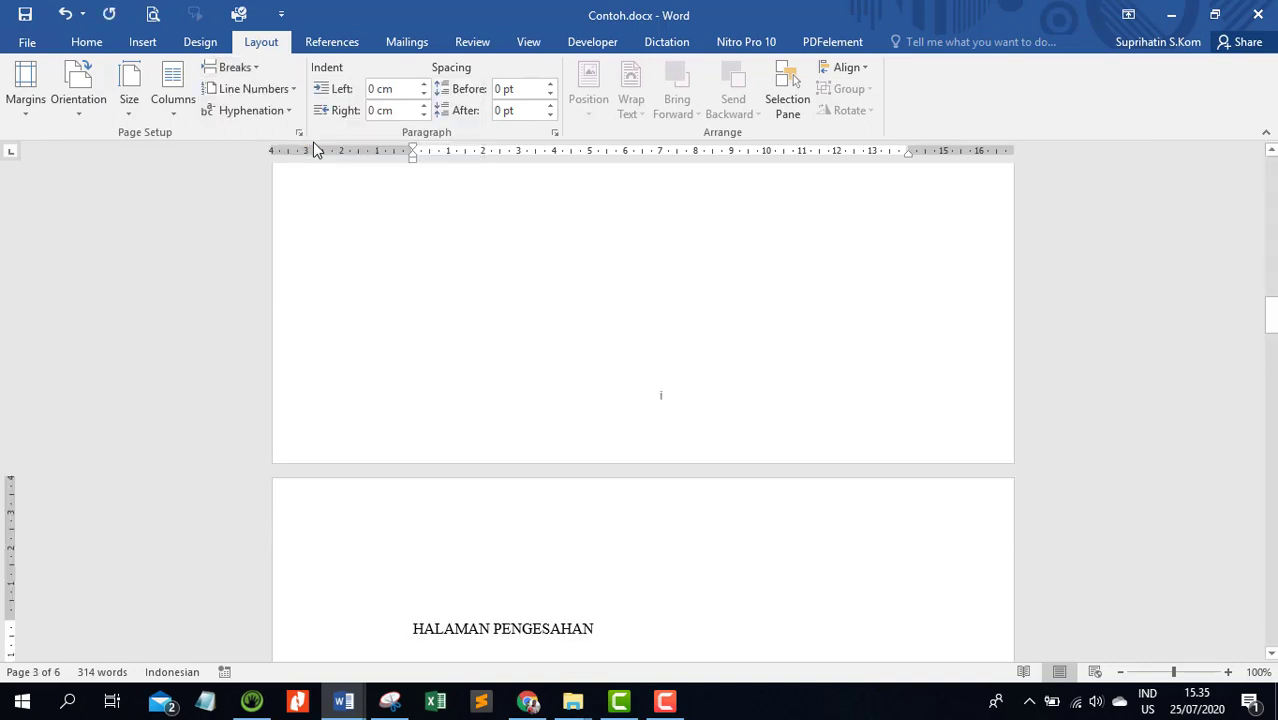
Insert a page break before the KATA PENGANTAR heading
{"action": "scroll", "coordinate": [459, 308], "scroll_direction": "down", "scroll_amount": 3}
{"action": "scroll", "coordinate": [459, 308], "scroll_direction": "down", "scroll_amount": 9}
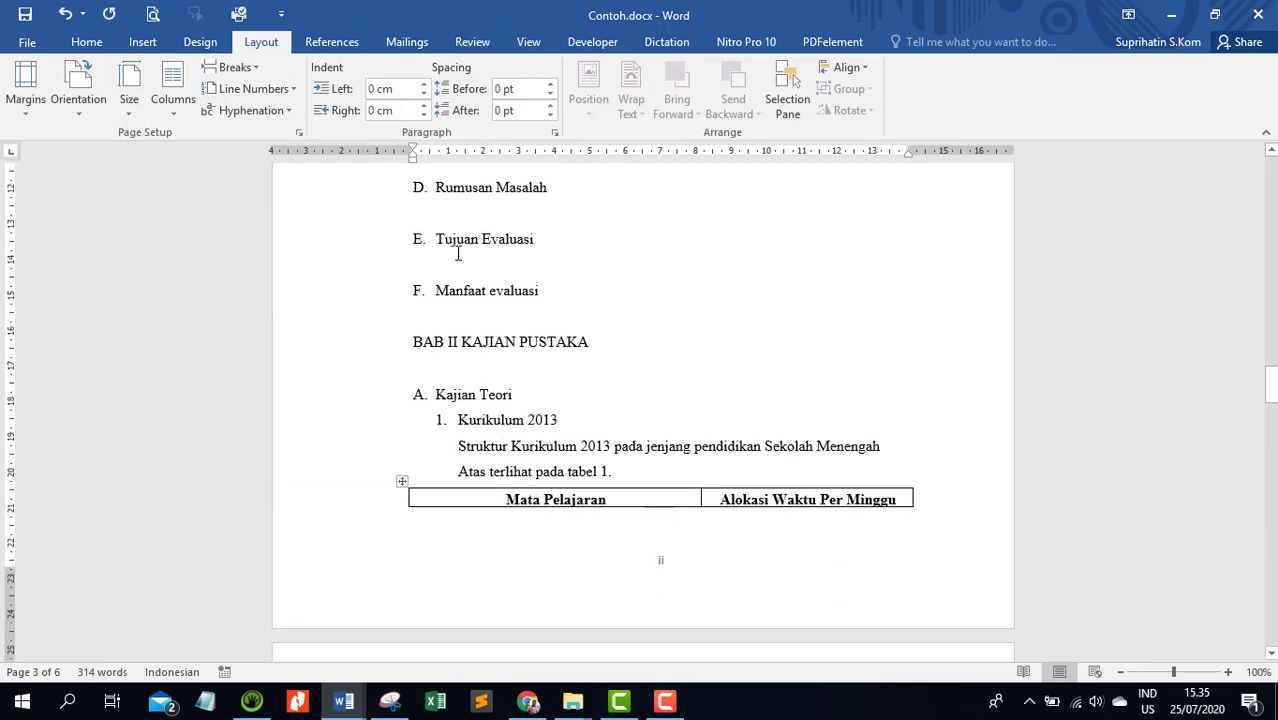
{"action": "scroll", "coordinate": [458, 253], "scroll_direction": "up", "scroll_amount": 10}
{"action": "scroll", "coordinate": [458, 253], "scroll_direction": "down", "scroll_amount": 2}
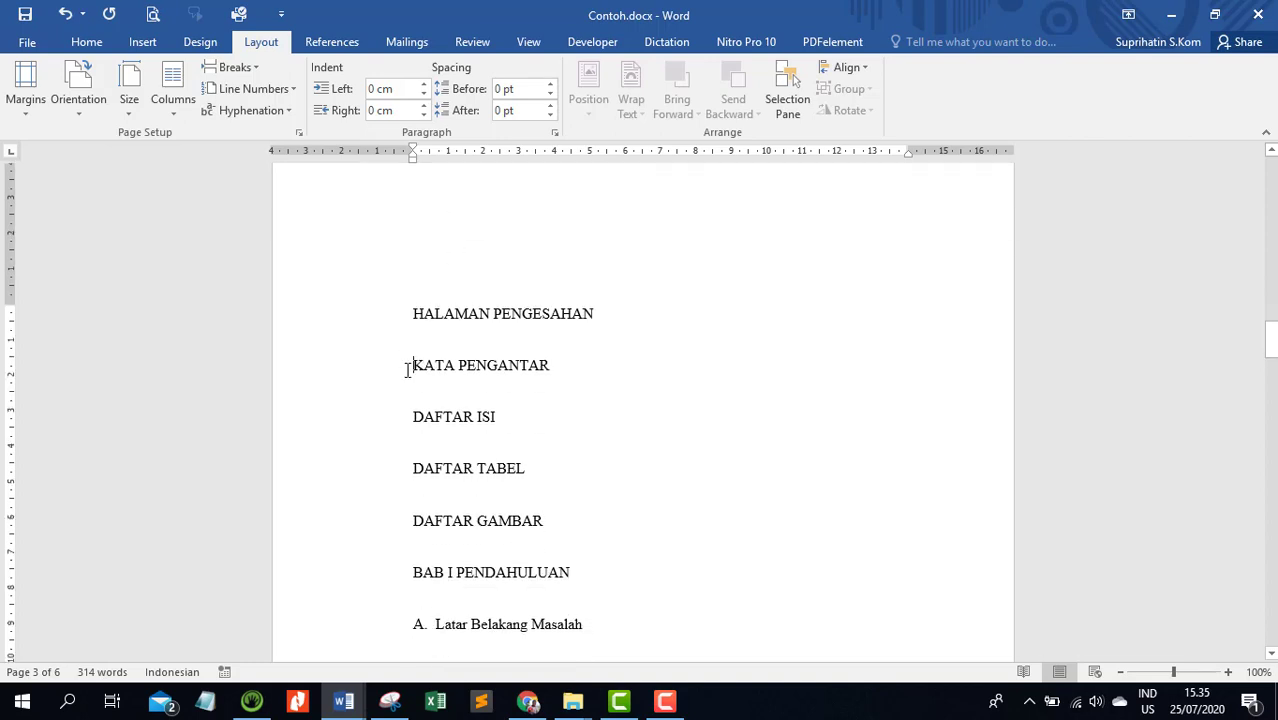
{"action": "left_click", "coordinate": [260, 70]}
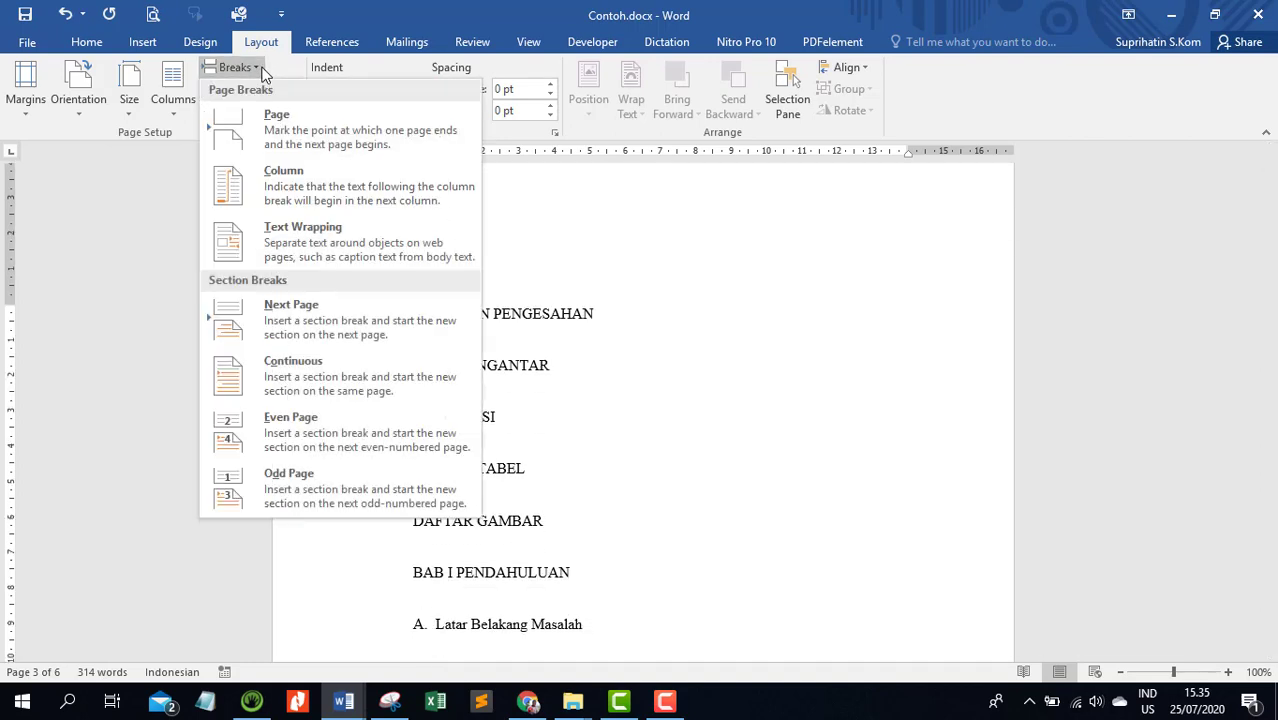
{"action": "left_click", "coordinate": [295, 135]}
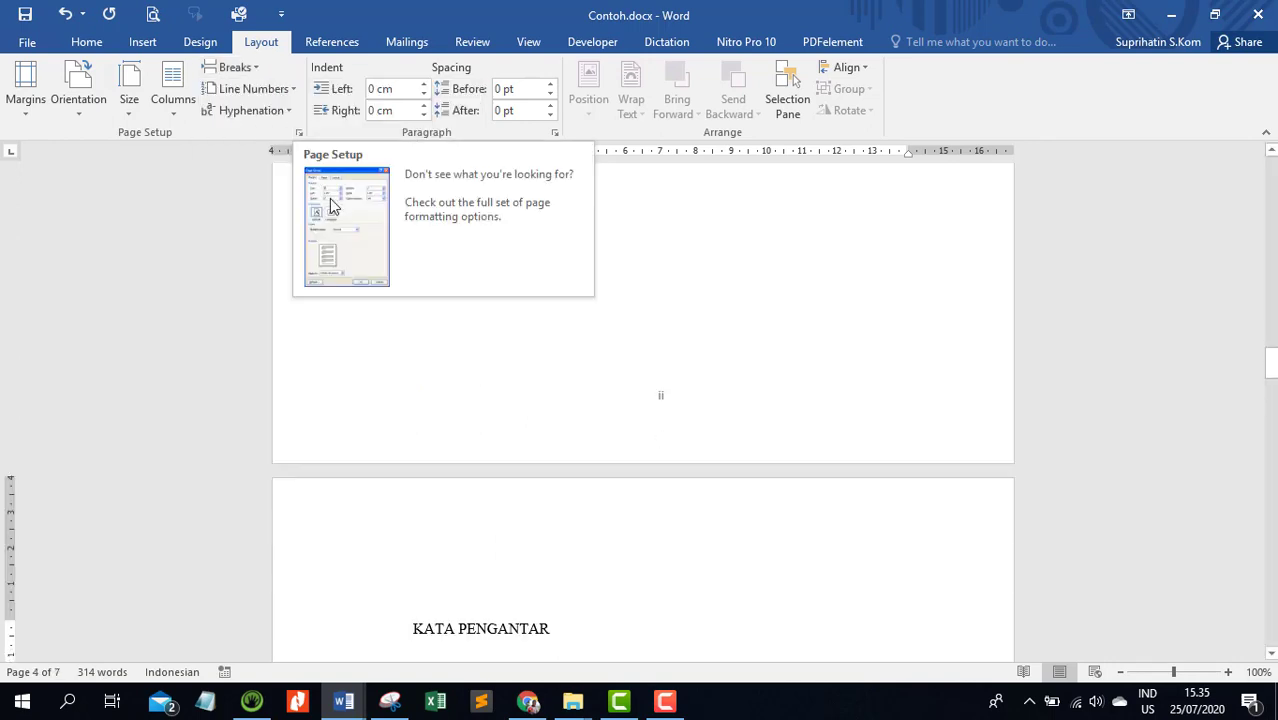
Insert page breaks before the DAFTAR ISI and DAFTAR TABEL headings
{"action": "scroll", "coordinate": [393, 323], "scroll_direction": "down", "scroll_amount": 6}
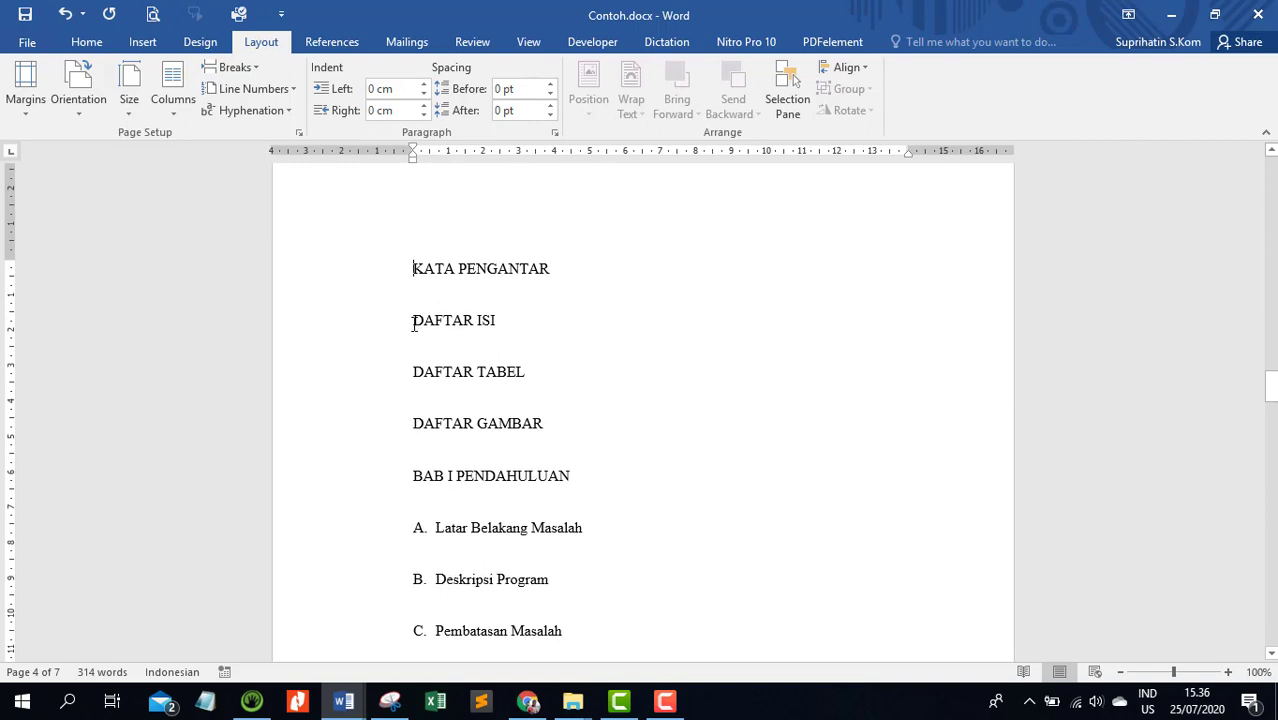
{"action": "left_click", "coordinate": [260, 68]}
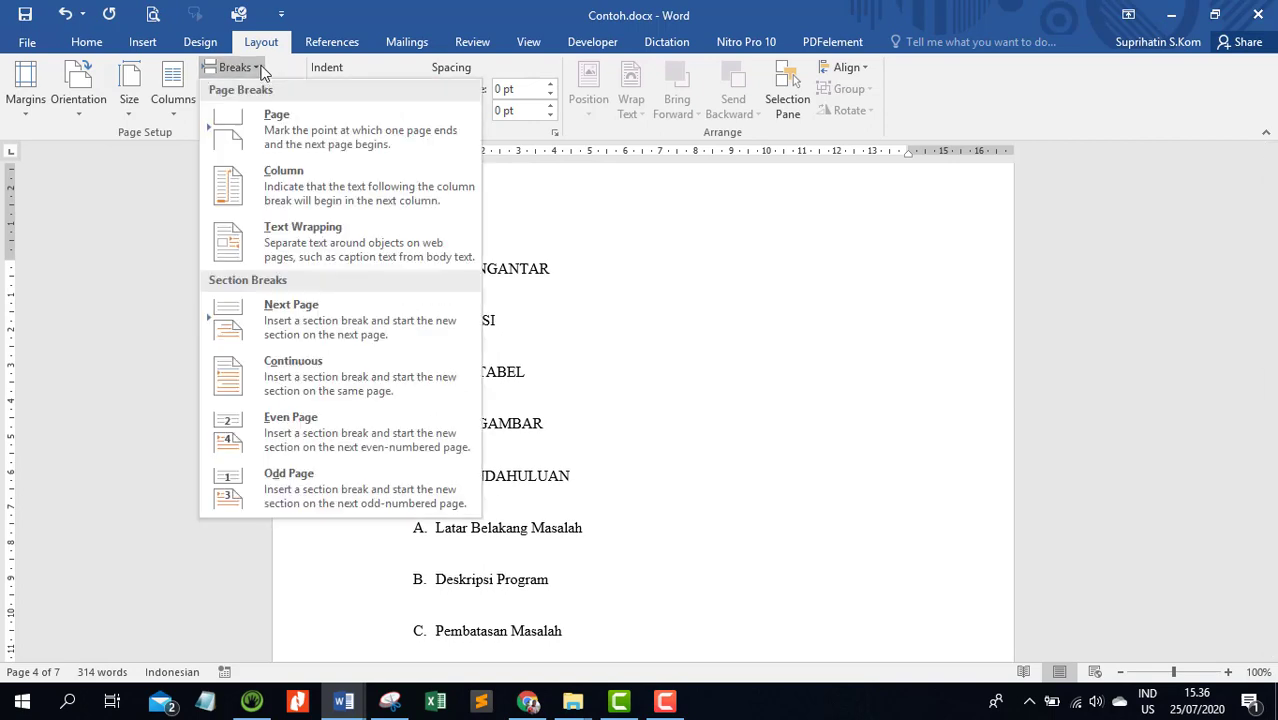
{"action": "left_click", "coordinate": [300, 138]}
{"action": "scroll", "coordinate": [366, 237], "scroll_direction": "down", "scroll_amount": 7}
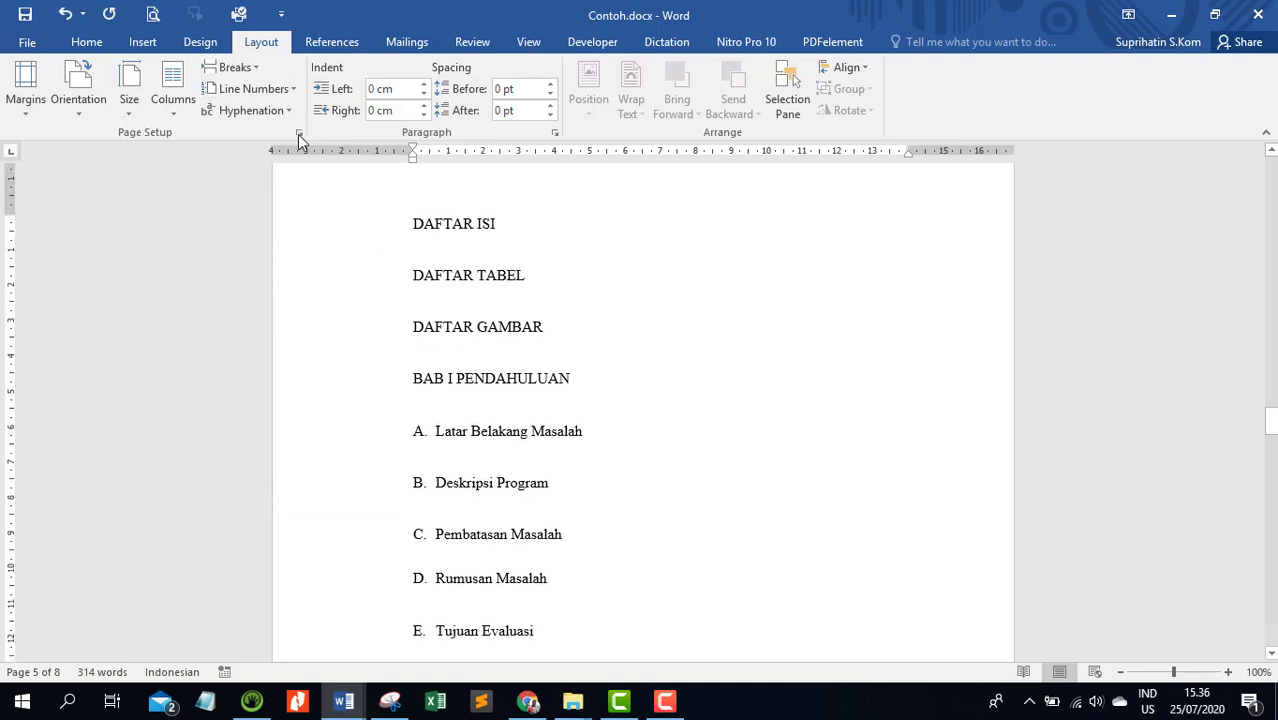
{"action": "left_click", "coordinate": [257, 70]}
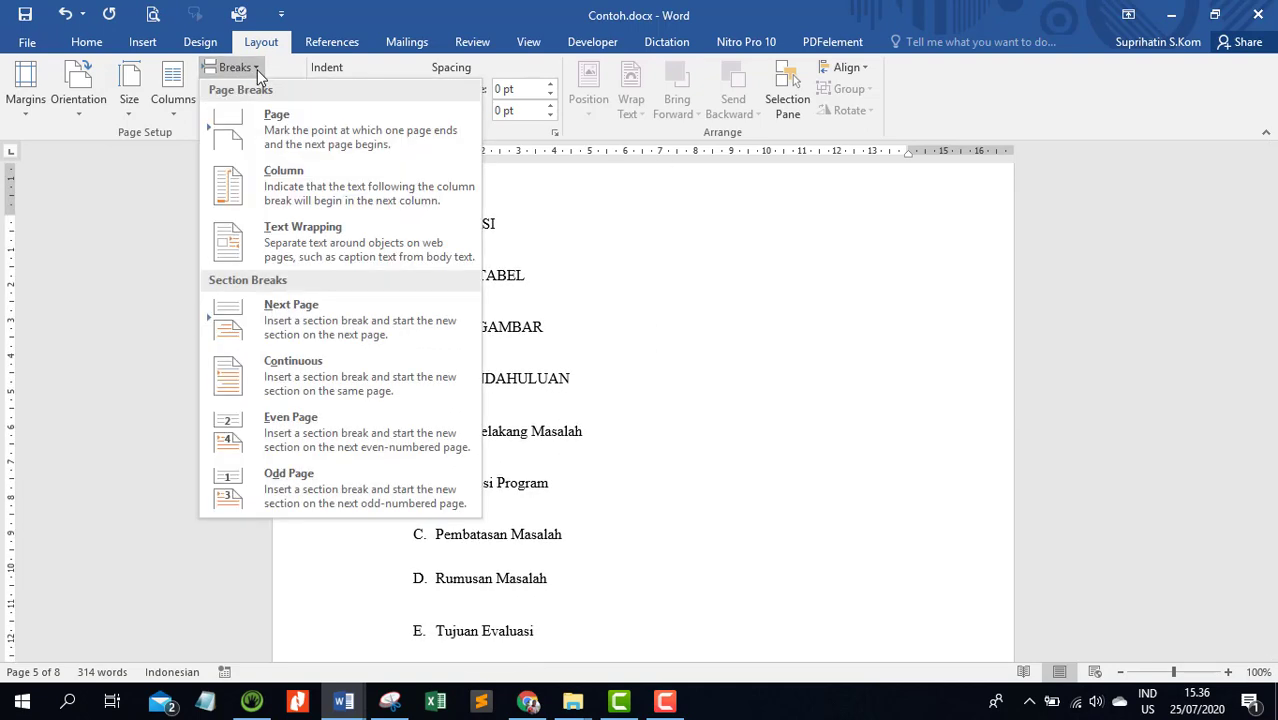
{"action": "left_click", "coordinate": [294, 134]}
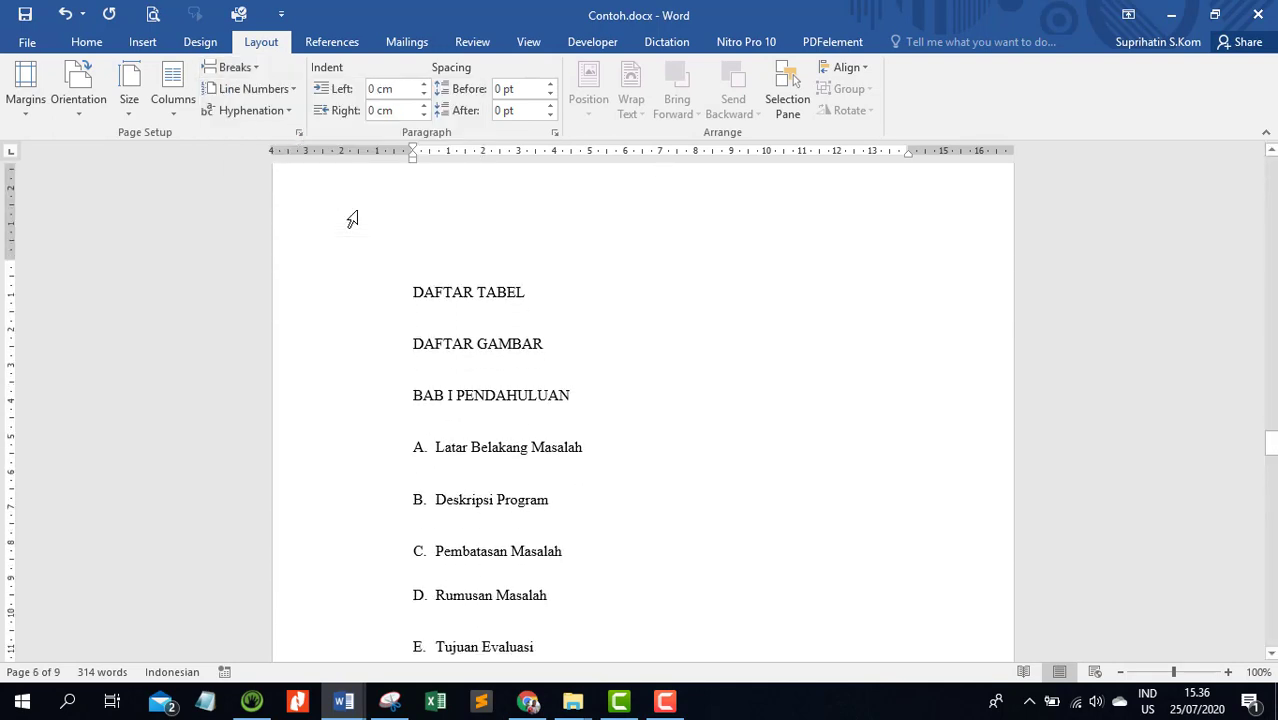
Insert a page break before the DAFTAR GAMBAR heading
{"action": "left_click", "coordinate": [413, 320]}
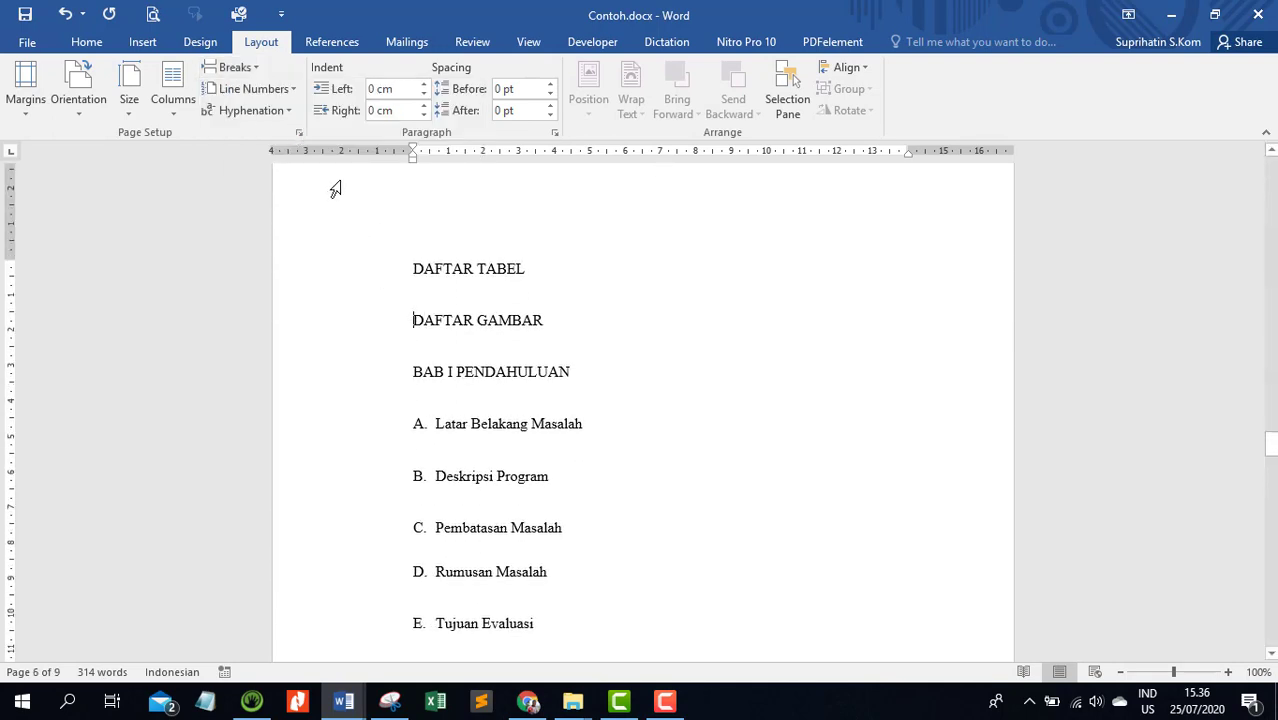
{"action": "left_click", "coordinate": [262, 70]}
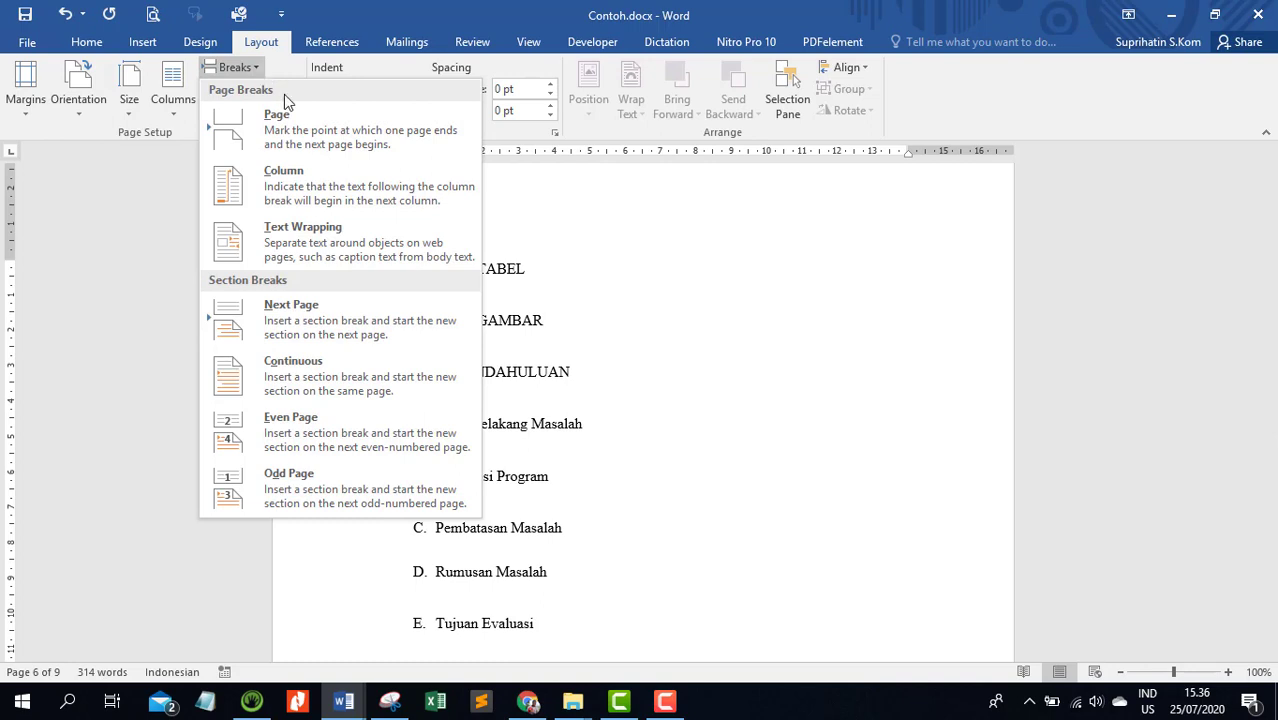
{"action": "left_click", "coordinate": [315, 135]}
Insert a Next Page section break before the BAB I PENDAHULUAN heading
{"action": "scroll", "coordinate": [318, 137], "scroll_direction": "down", "scroll_amount": 1}
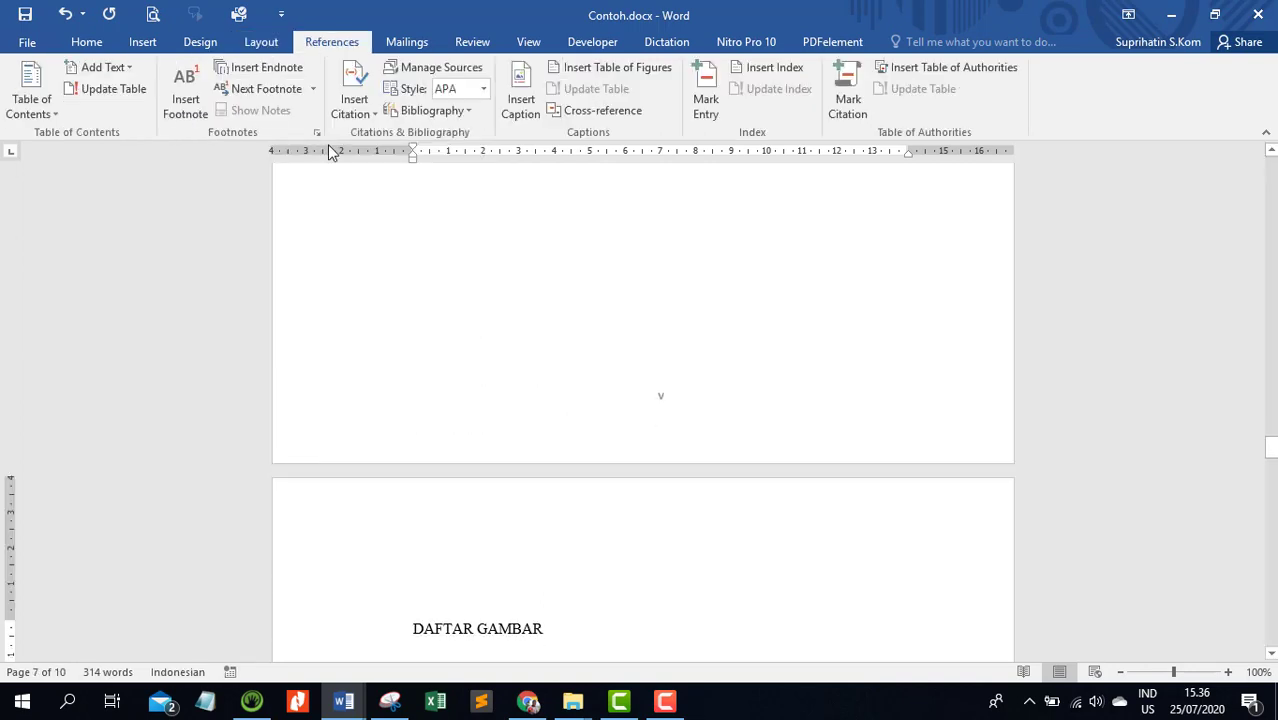
{"action": "scroll", "coordinate": [342, 257], "scroll_direction": "down", "scroll_amount": 8}
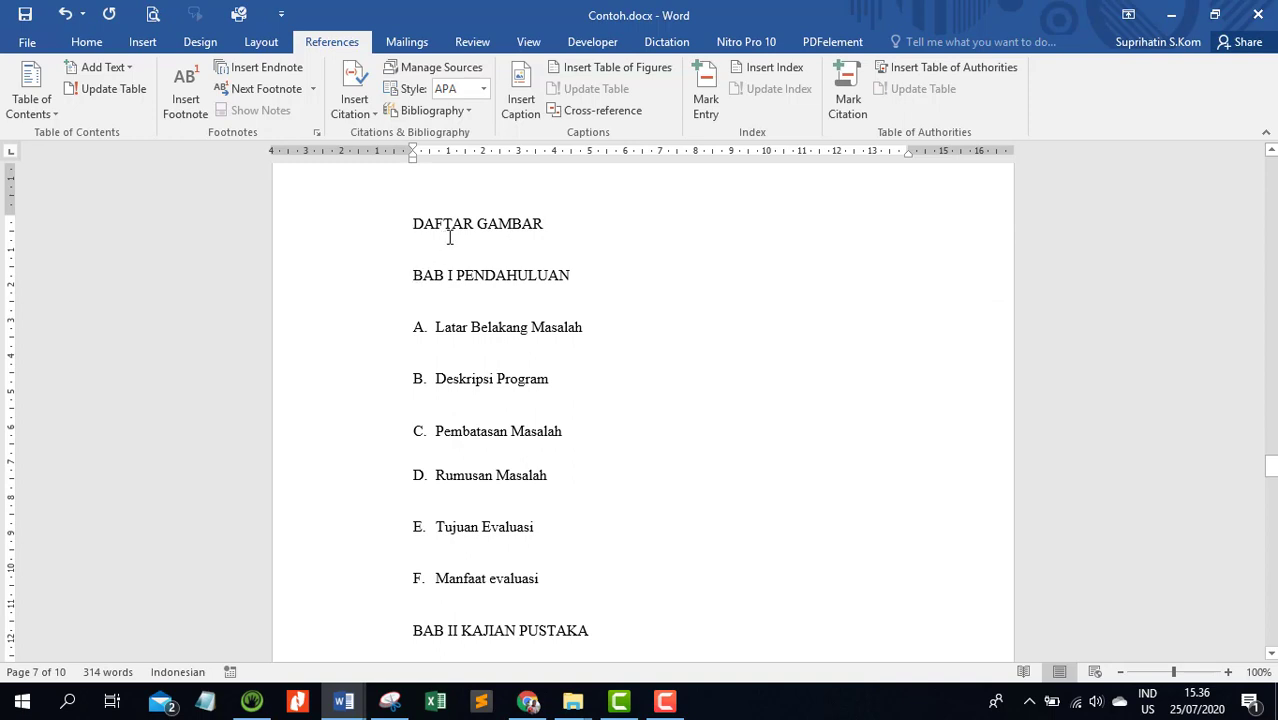
{"action": "left_click", "coordinate": [478, 224]}
{"action": "scroll", "coordinate": [600, 282], "scroll_direction": "up", "scroll_amount": 5}
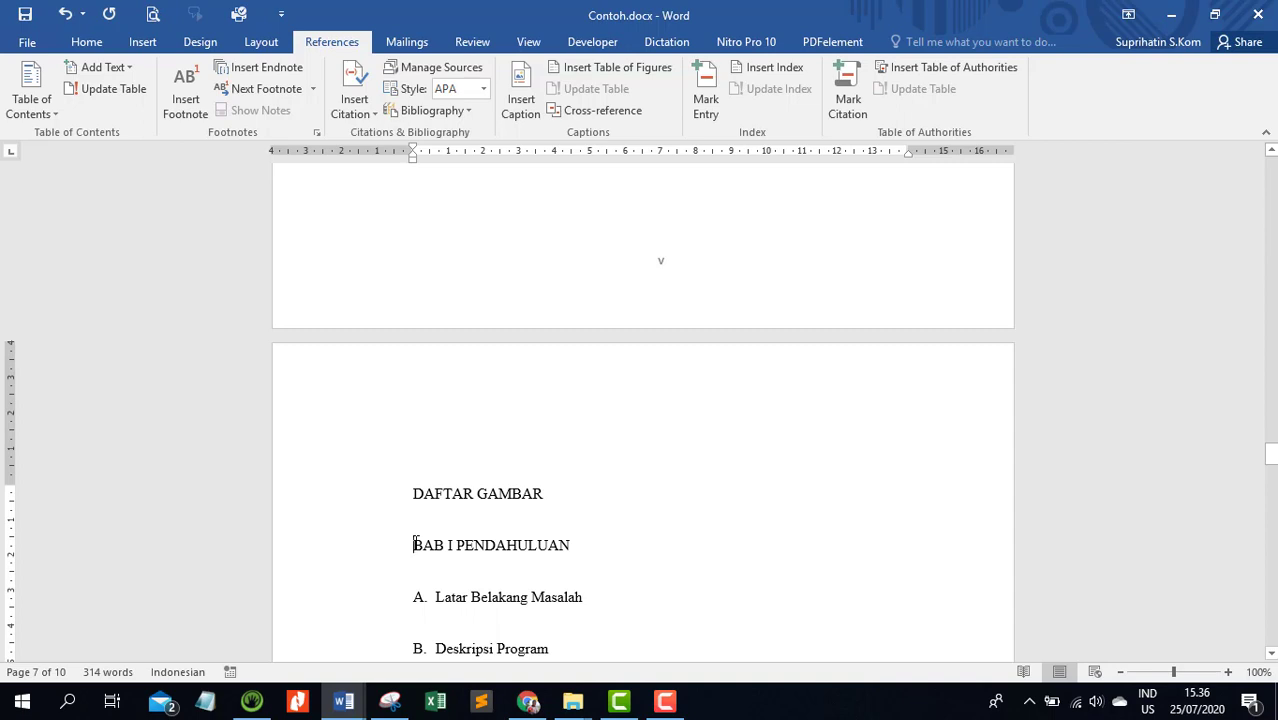
{"action": "scroll", "coordinate": [415, 541], "scroll_direction": "down", "scroll_amount": 2}
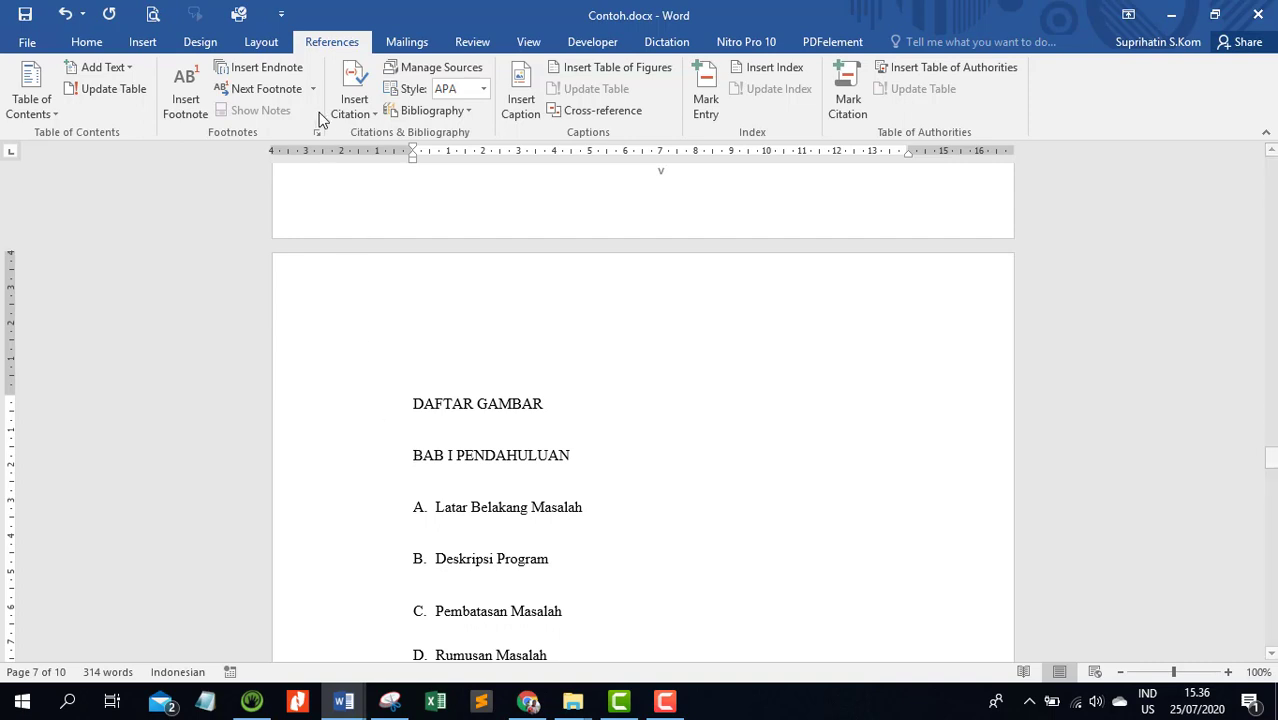
{"action": "left_click", "coordinate": [260, 42]}
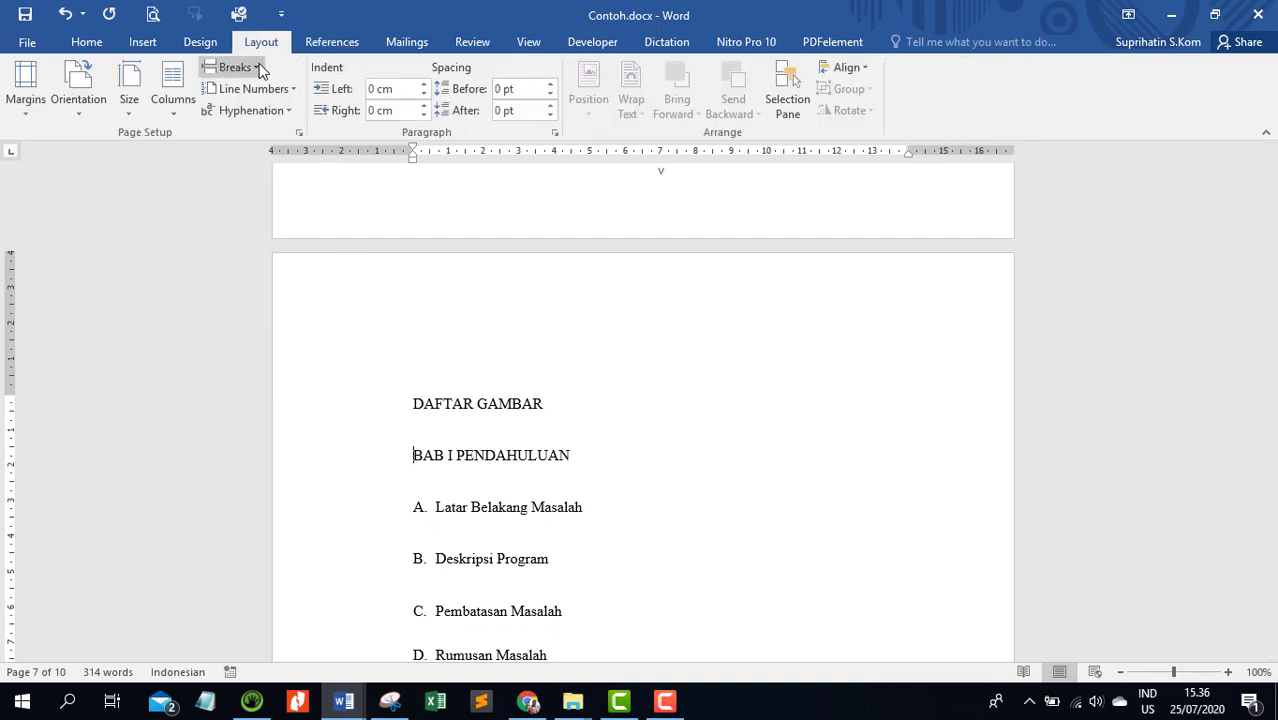
{"action": "left_click", "coordinate": [258, 67]}
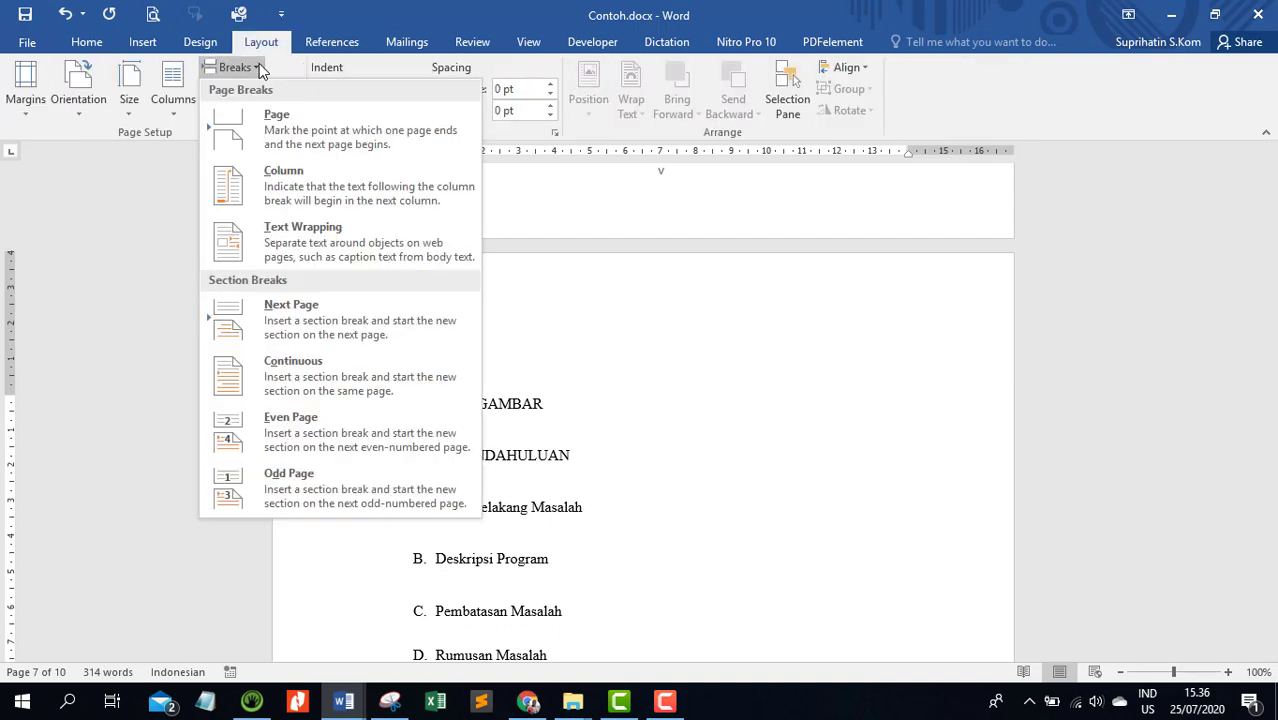
{"action": "left_click", "coordinate": [323, 326]}
Open the section 3 footer for editing and unlink it from the previous section
{"action": "scroll", "coordinate": [322, 322], "scroll_direction": "down", "scroll_amount": 5}
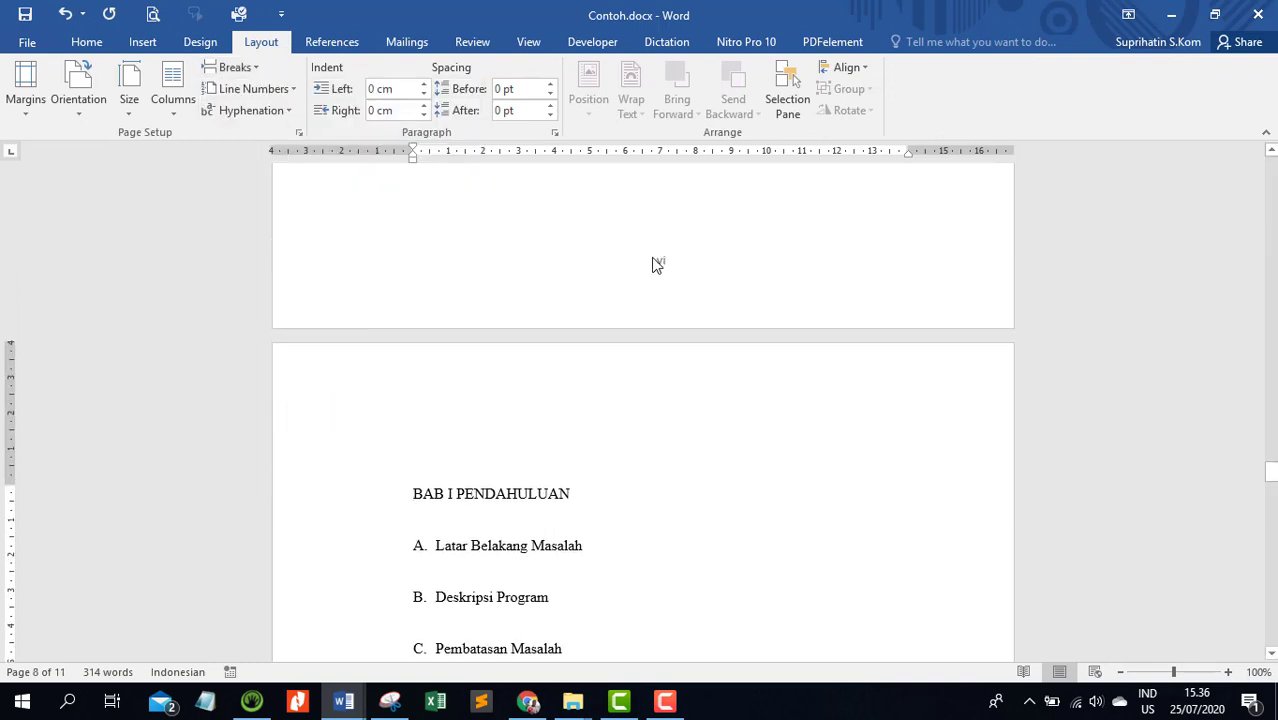
{"action": "scroll", "coordinate": [665, 262], "scroll_direction": "down", "scroll_amount": 5}
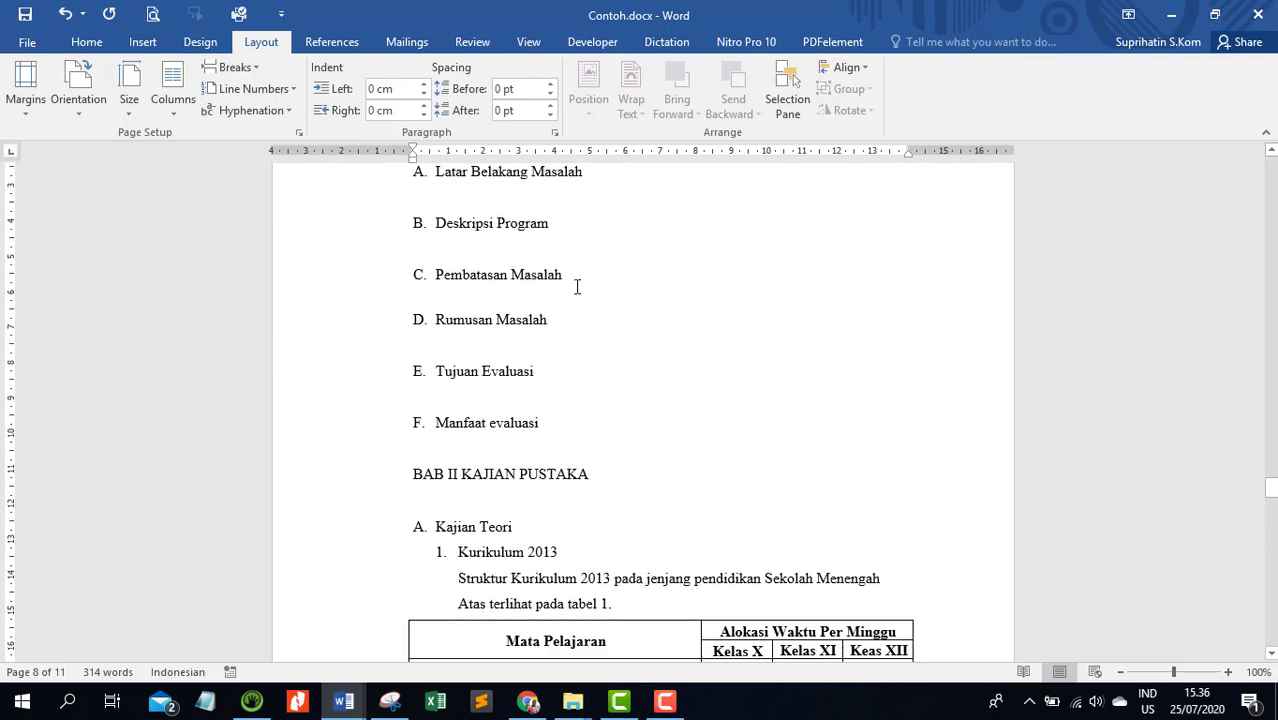
{"action": "scroll", "coordinate": [576, 285], "scroll_direction": "up", "scroll_amount": 3}
{"action": "scroll", "coordinate": [590, 365], "scroll_direction": "down", "scroll_amount": 4}
{"action": "scroll", "coordinate": [651, 471], "scroll_direction": "down", "scroll_amount": 8}
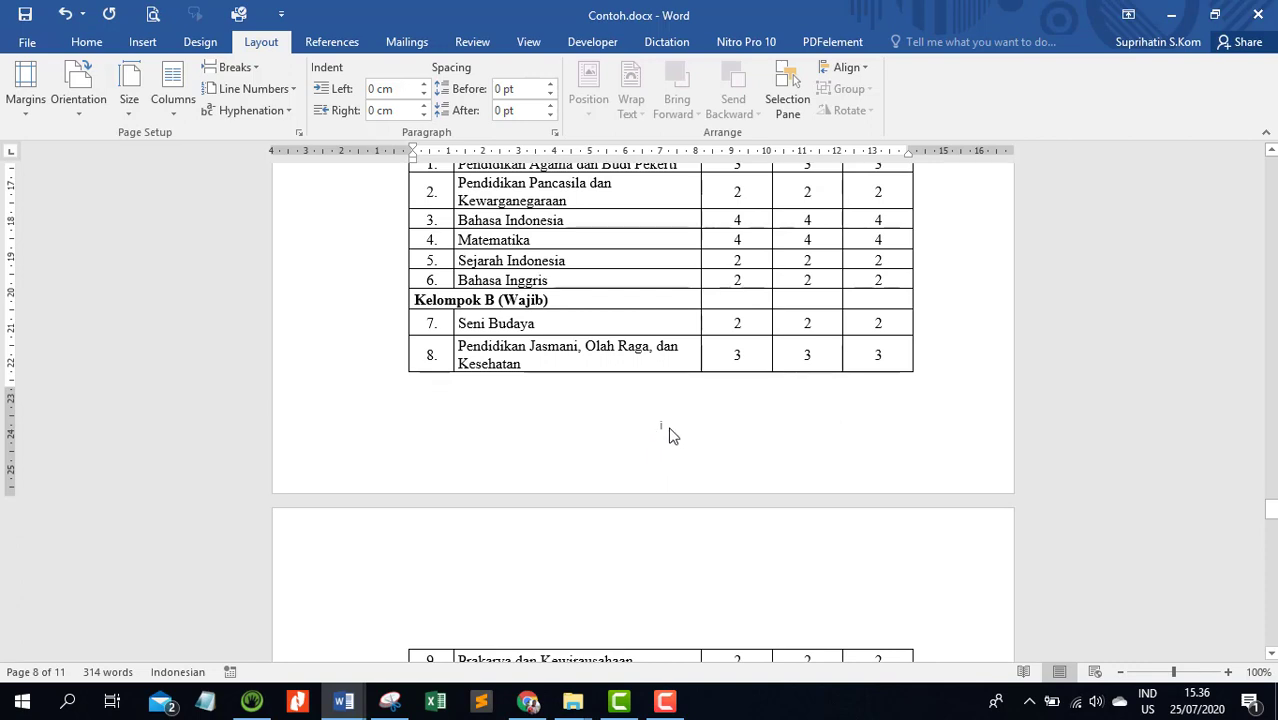
{"action": "left_click", "coordinate": [670, 436]}
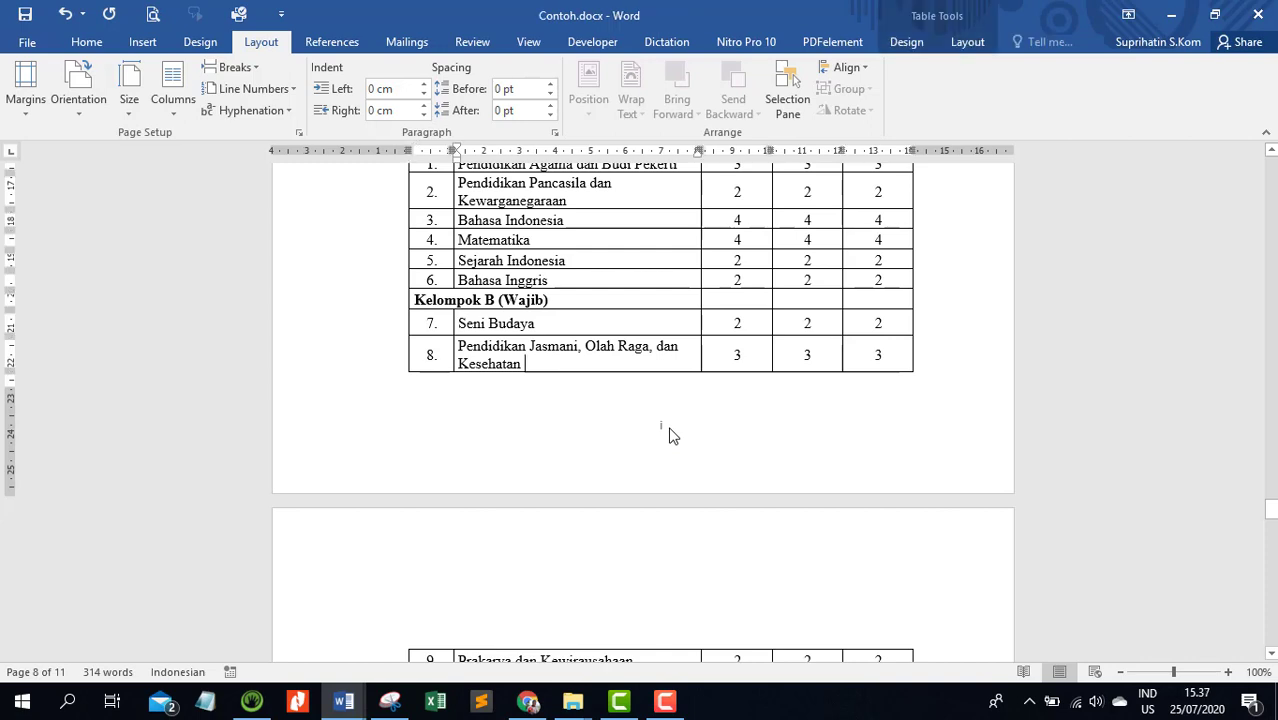
{"action": "double_click", "coordinate": [670, 436]}
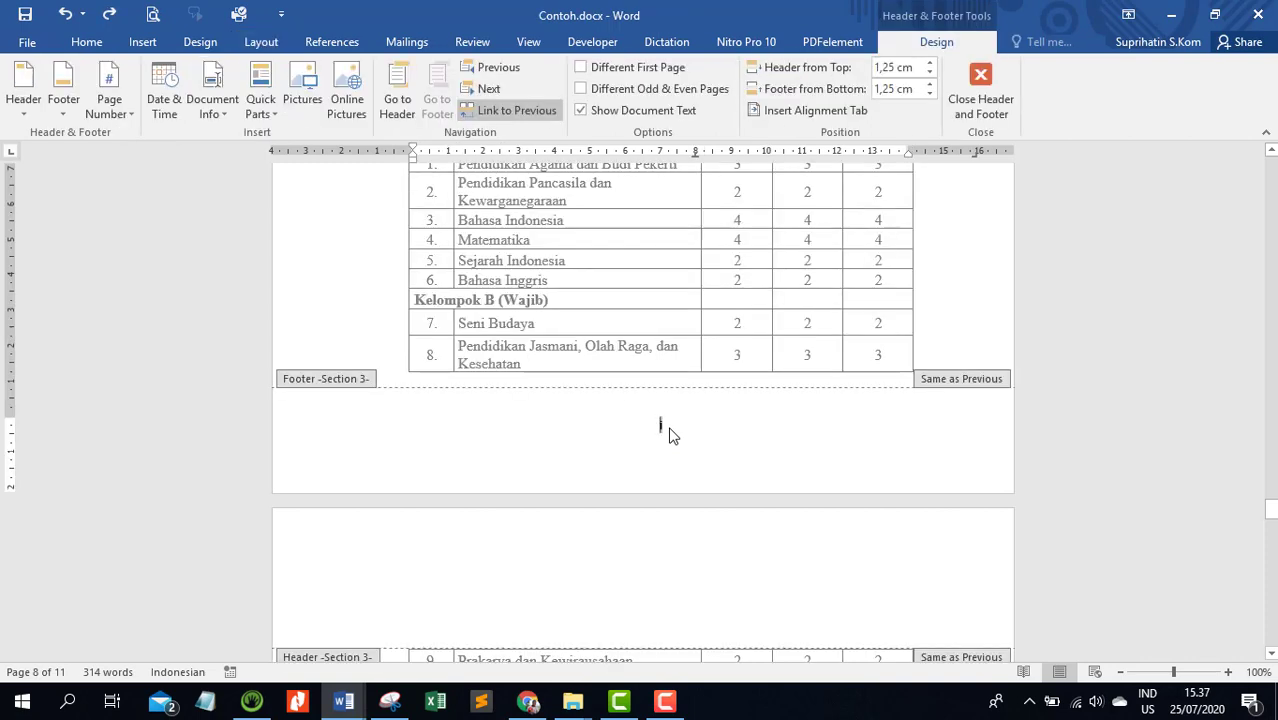
{"action": "left_click", "coordinate": [479, 118]}
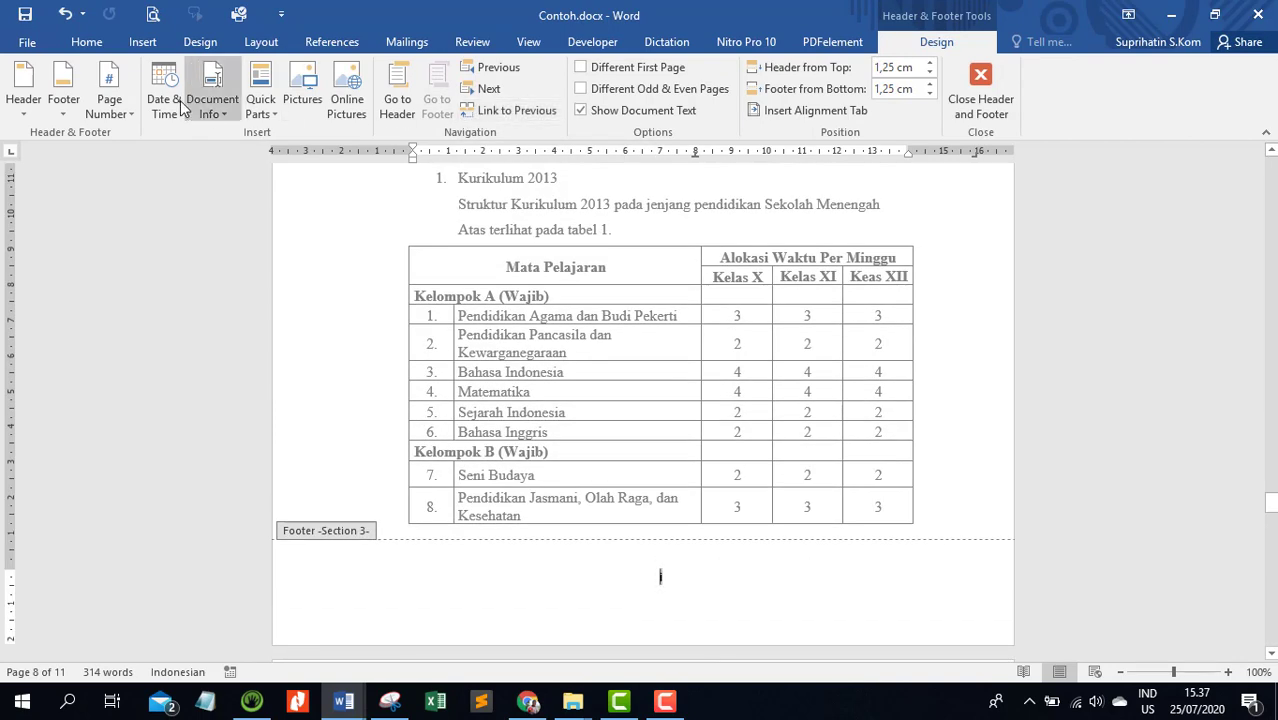
Set section 3's page number format to 1, 2, 3 and return to the body text
{"action": "left_click", "coordinate": [126, 115]}
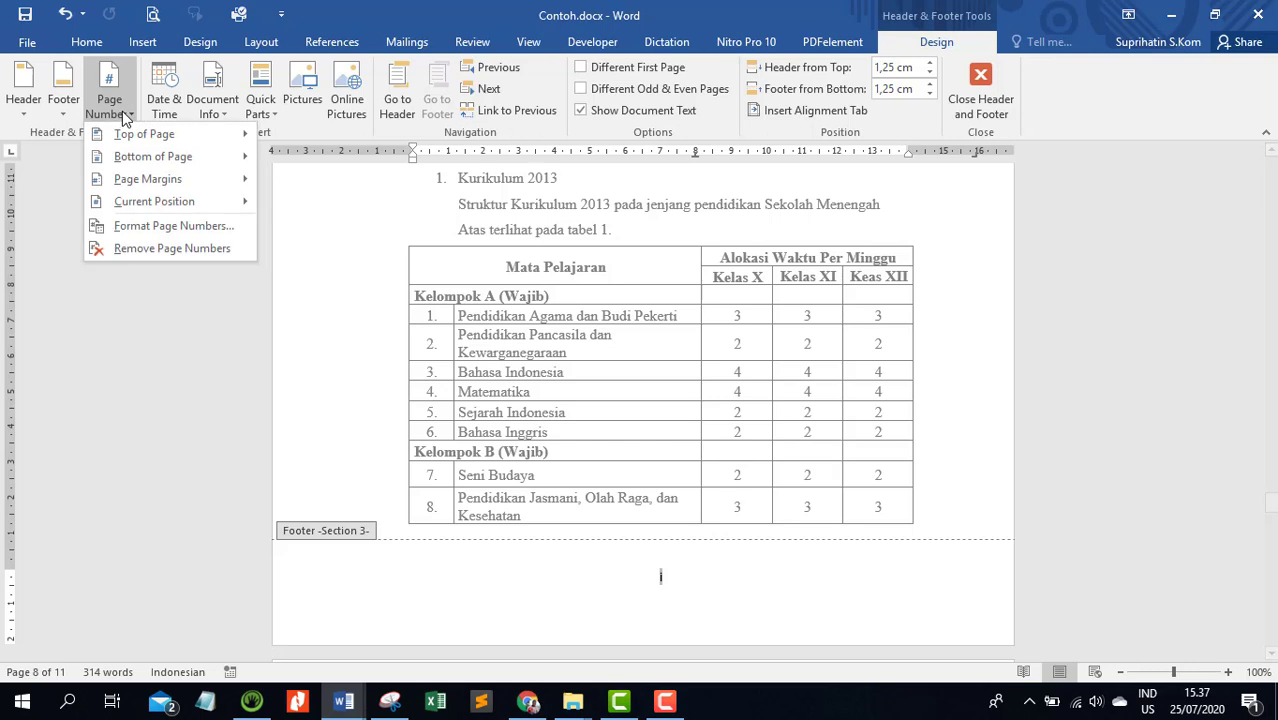
{"action": "left_click", "coordinate": [152, 222]}
{"action": "left_click", "coordinate": [620, 241]}
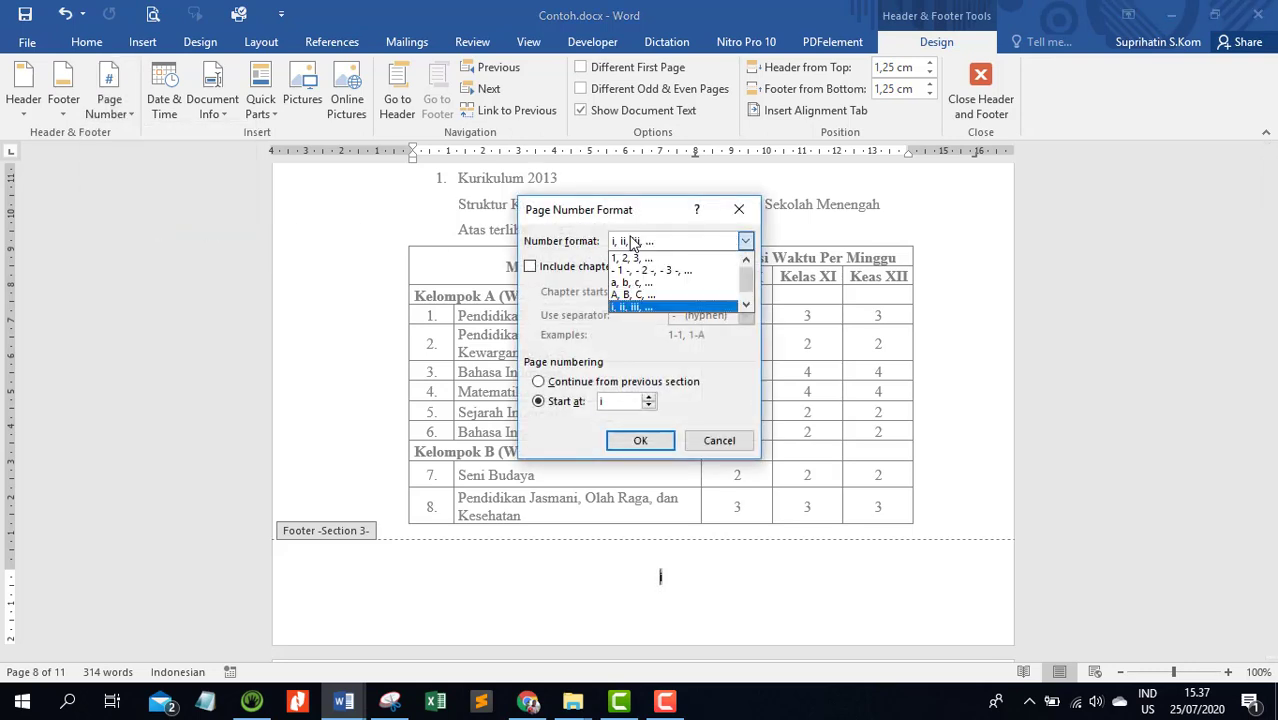
{"action": "left_click", "coordinate": [634, 252]}
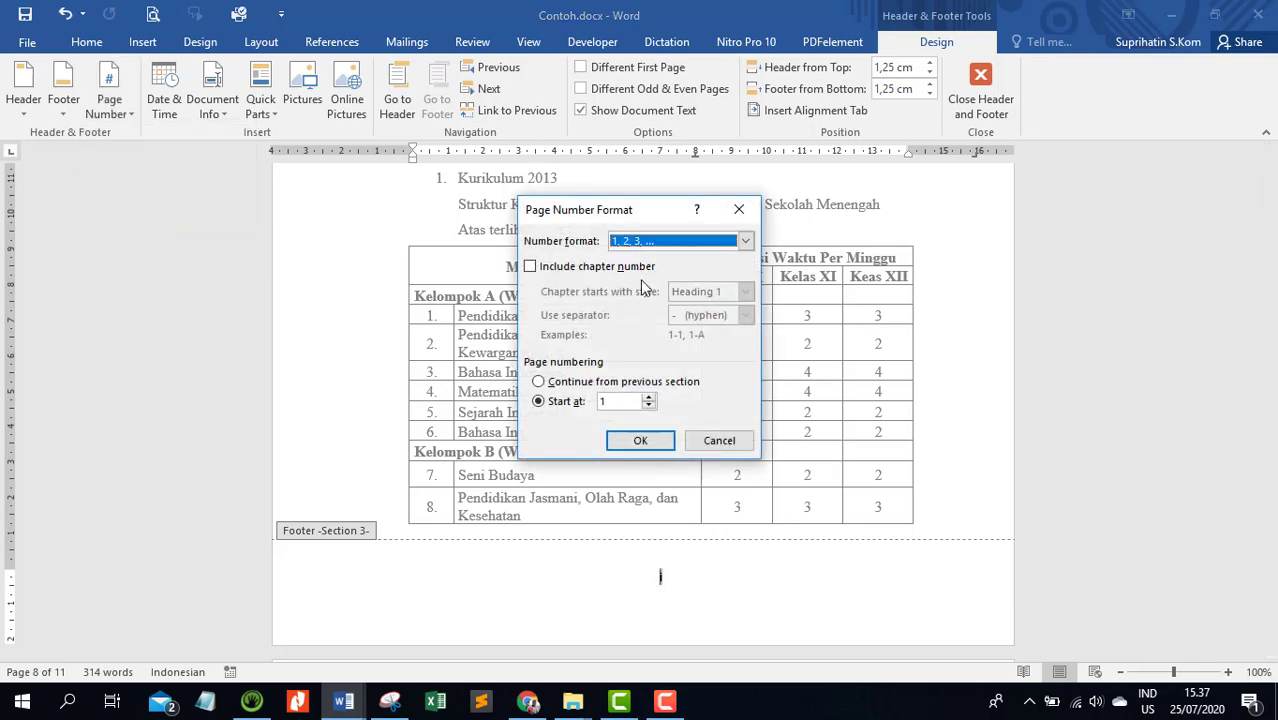
{"action": "left_click", "coordinate": [657, 441]}
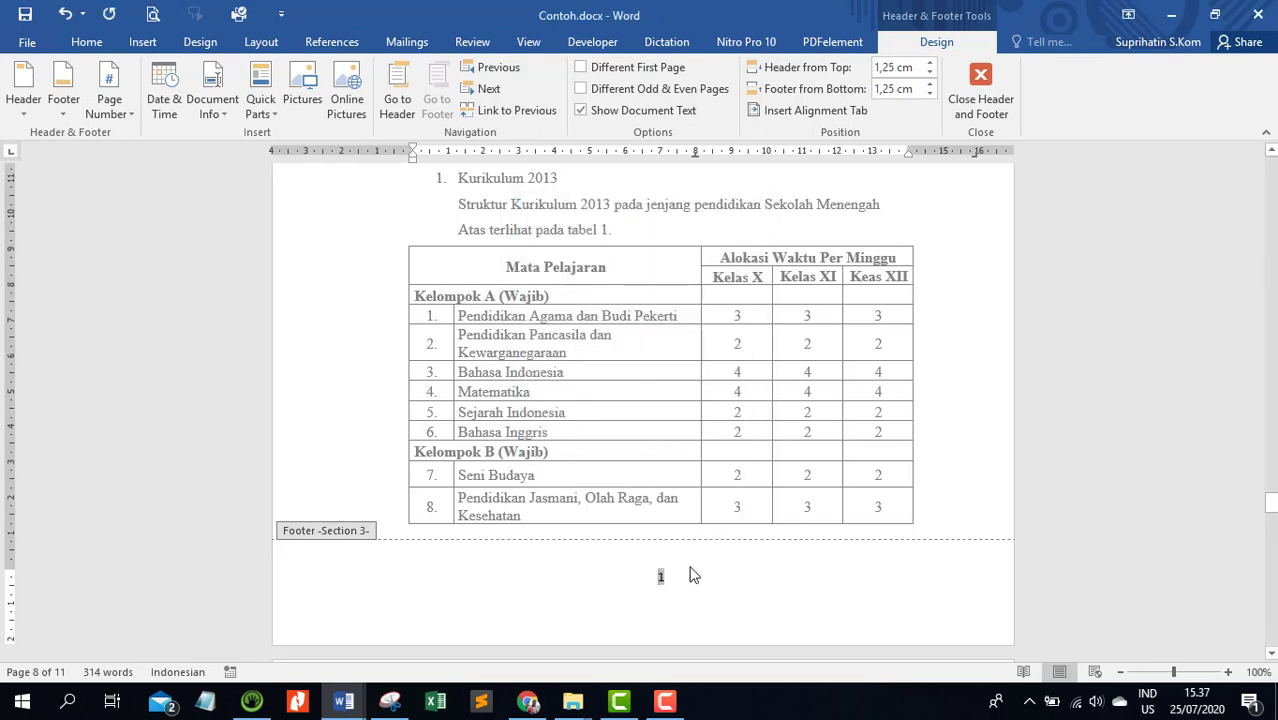
{"action": "scroll", "coordinate": [694, 575], "scroll_direction": "down", "scroll_amount": 5}
{"action": "scroll", "coordinate": [694, 575], "scroll_direction": "up", "scroll_amount": 6}
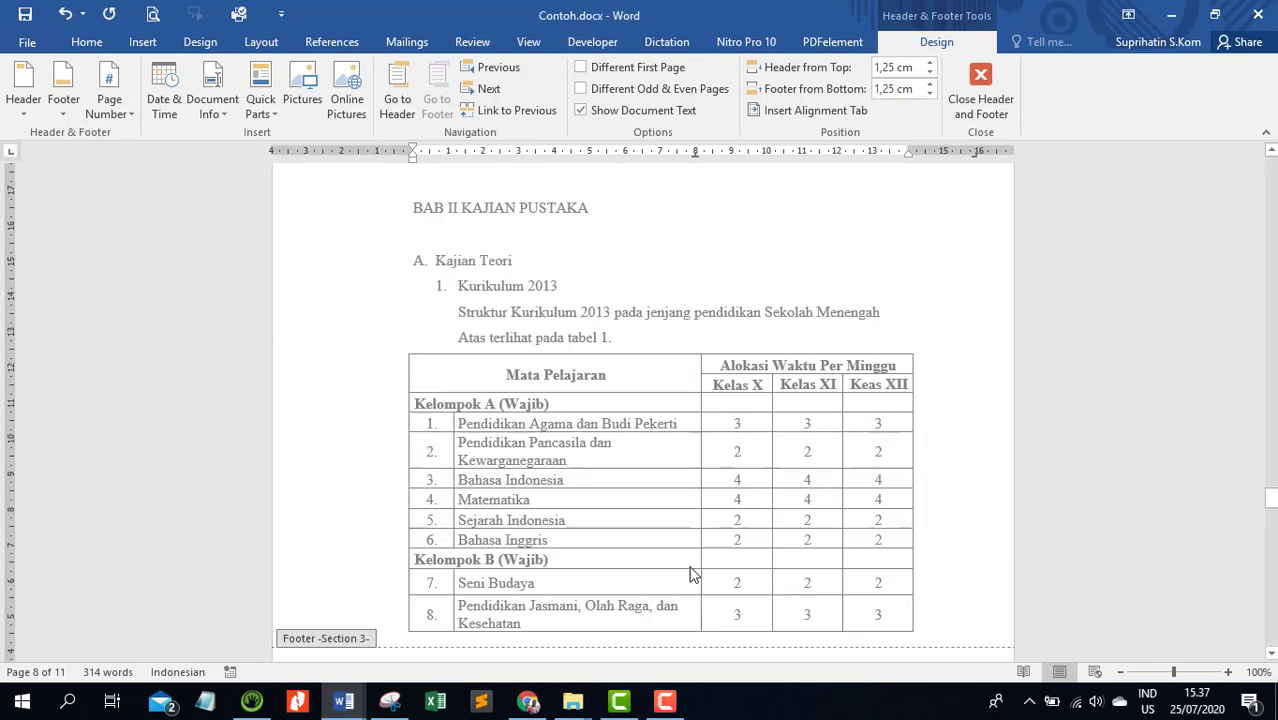
{"action": "scroll", "coordinate": [690, 573], "scroll_direction": "up", "scroll_amount": 8}
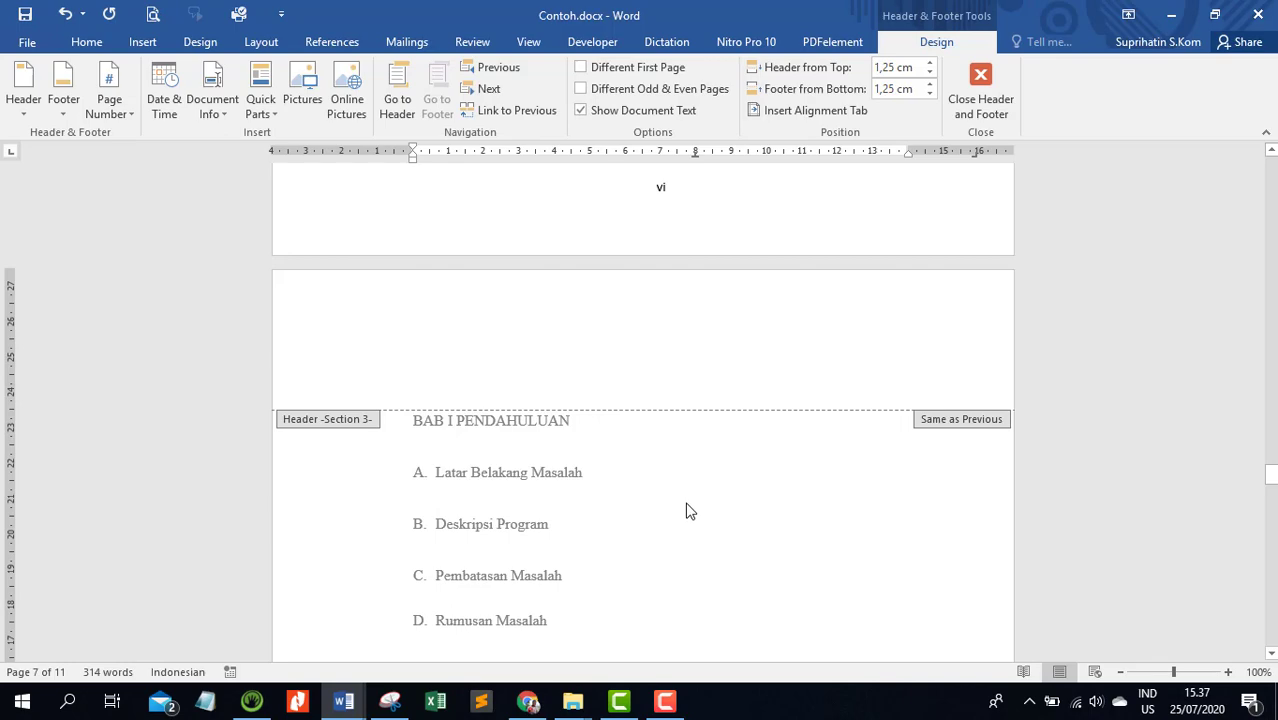
{"action": "left_click", "coordinate": [982, 92]}
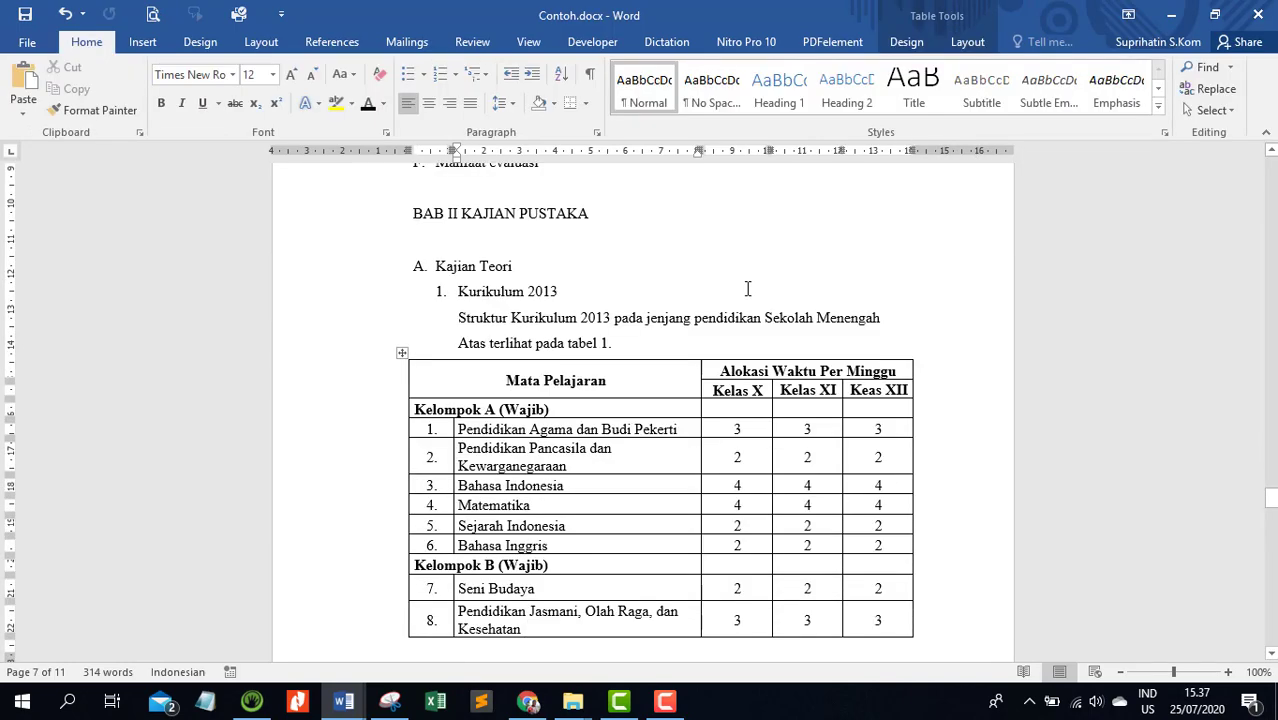
Review the page numbers of the front-matter pages from BAB I back to the DAFTAR ISI page
{"action": "scroll", "coordinate": [747, 289], "scroll_direction": "up", "scroll_amount": 12}
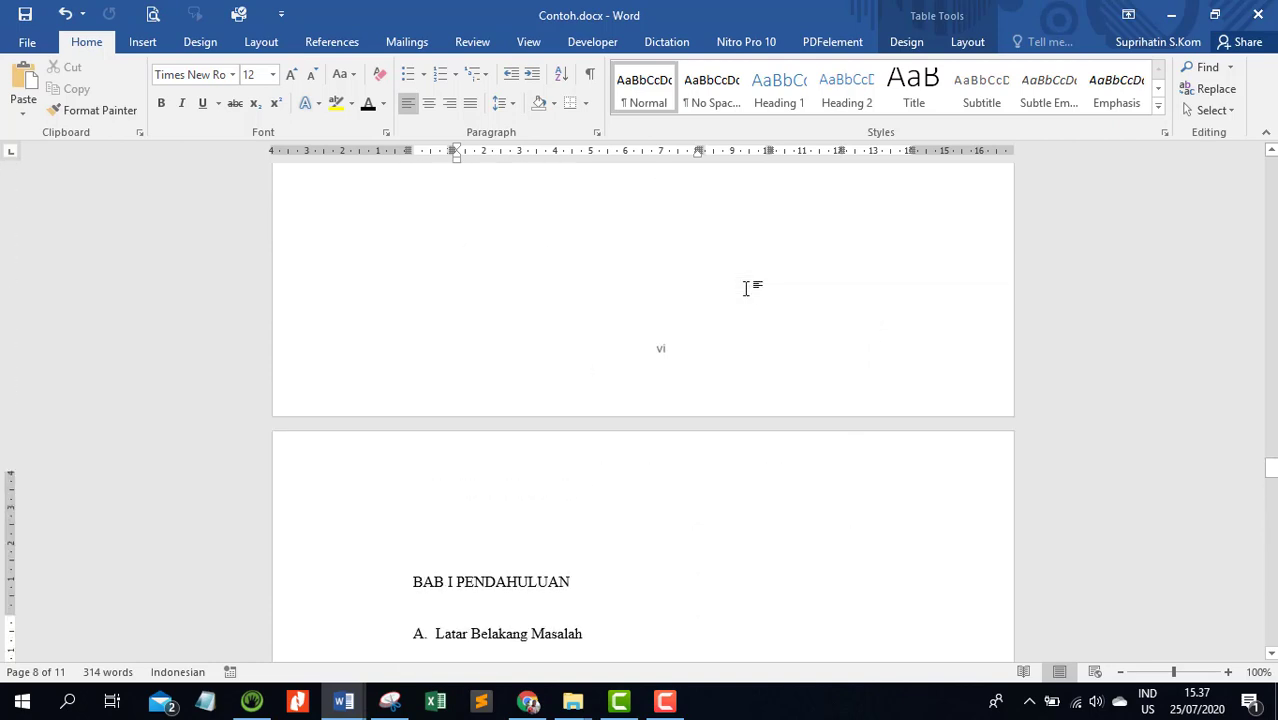
{"action": "scroll", "coordinate": [747, 289], "scroll_direction": "up", "scroll_amount": 1}
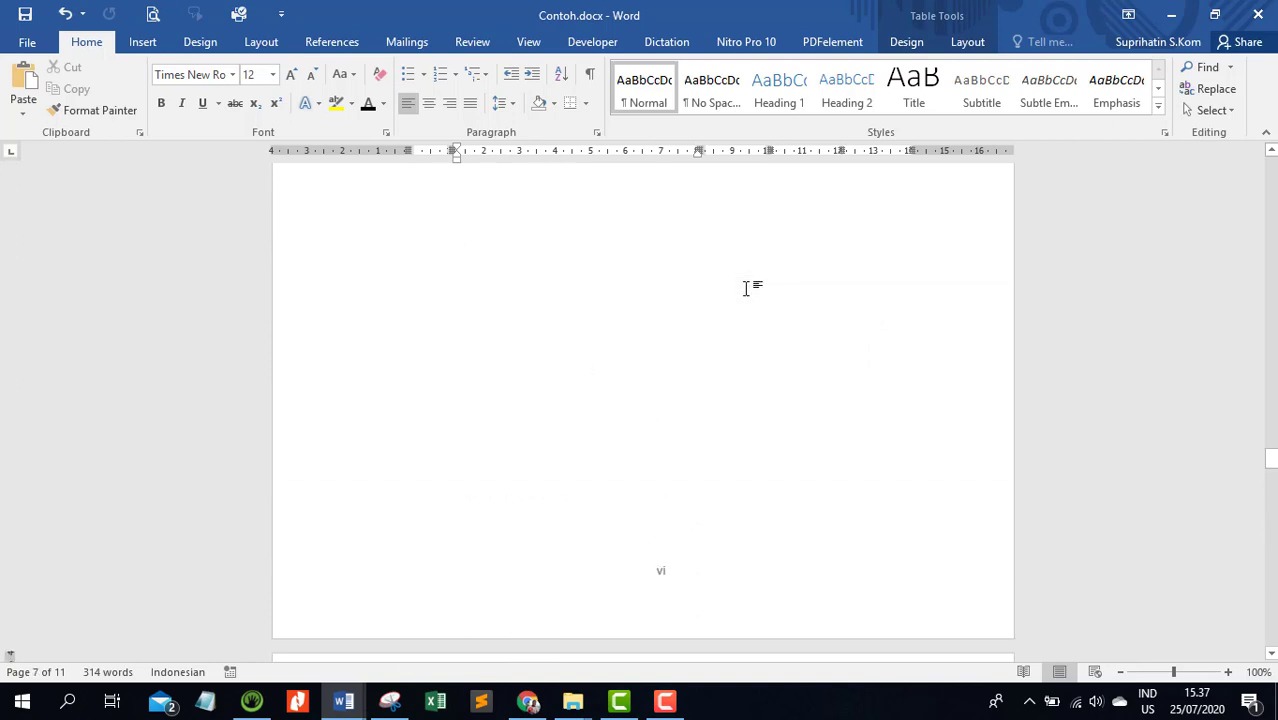
{"action": "scroll", "coordinate": [747, 289], "scroll_direction": "up", "scroll_amount": 20}
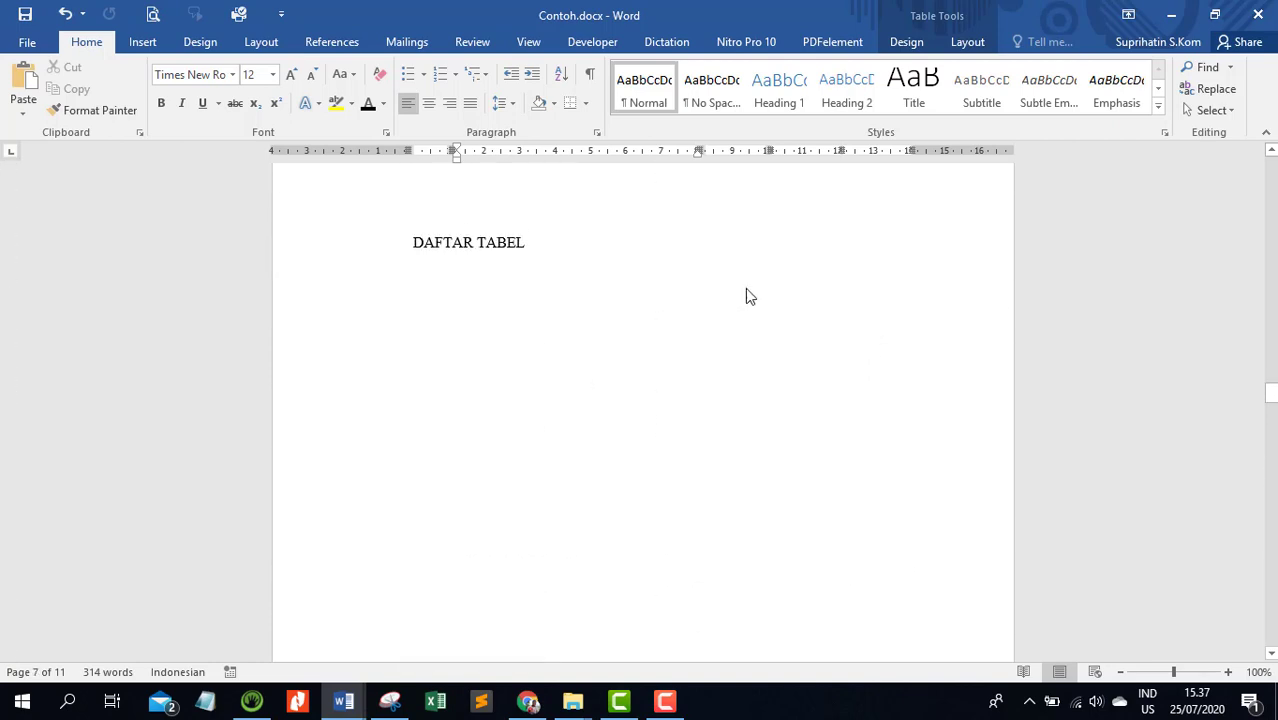
{"action": "scroll", "coordinate": [745, 296], "scroll_direction": "up", "scroll_amount": 5}
{"action": "scroll", "coordinate": [745, 292], "scroll_direction": "up", "scroll_amount": 20}
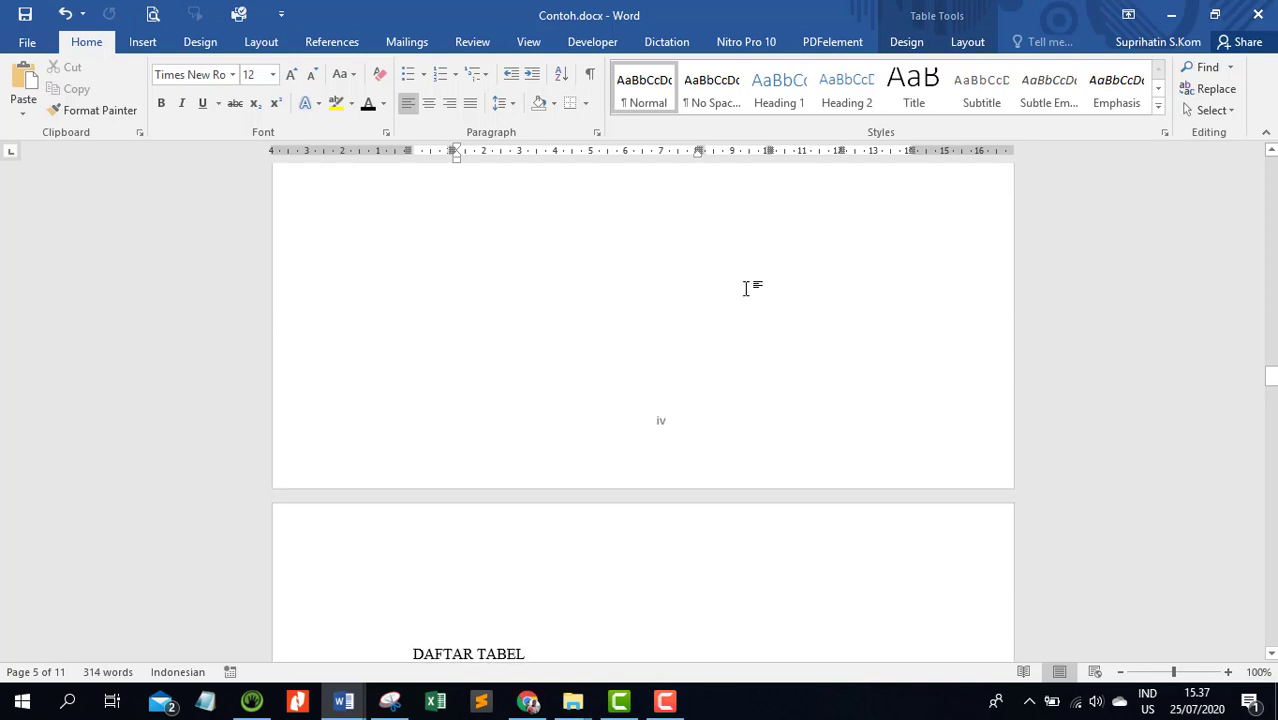
{"action": "scroll", "coordinate": [745, 290], "scroll_direction": "up", "scroll_amount": 3}
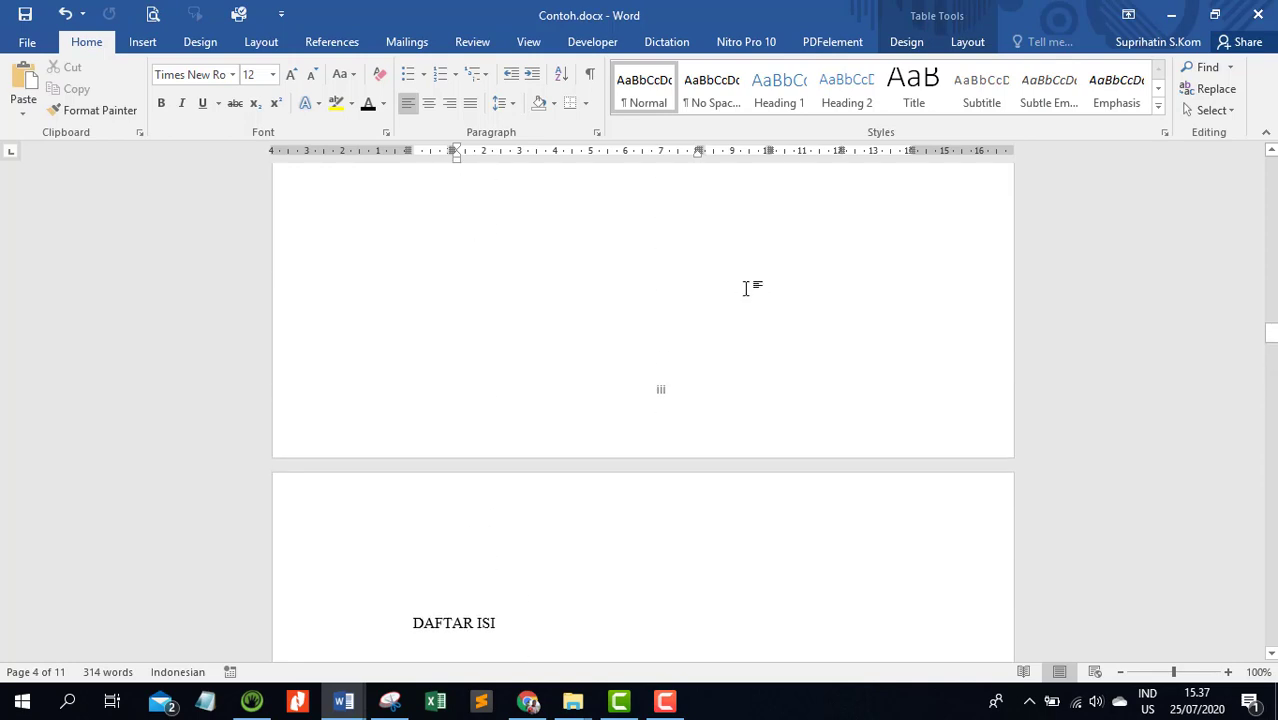
{"action": "scroll", "coordinate": [747, 292], "scroll_direction": "down", "scroll_amount": 6}
Try a manual HALAMAN JUDUL entry with a dotted leader under the DAFTAR ISI heading, and delete it again
{"action": "left_click", "coordinate": [456, 374]}
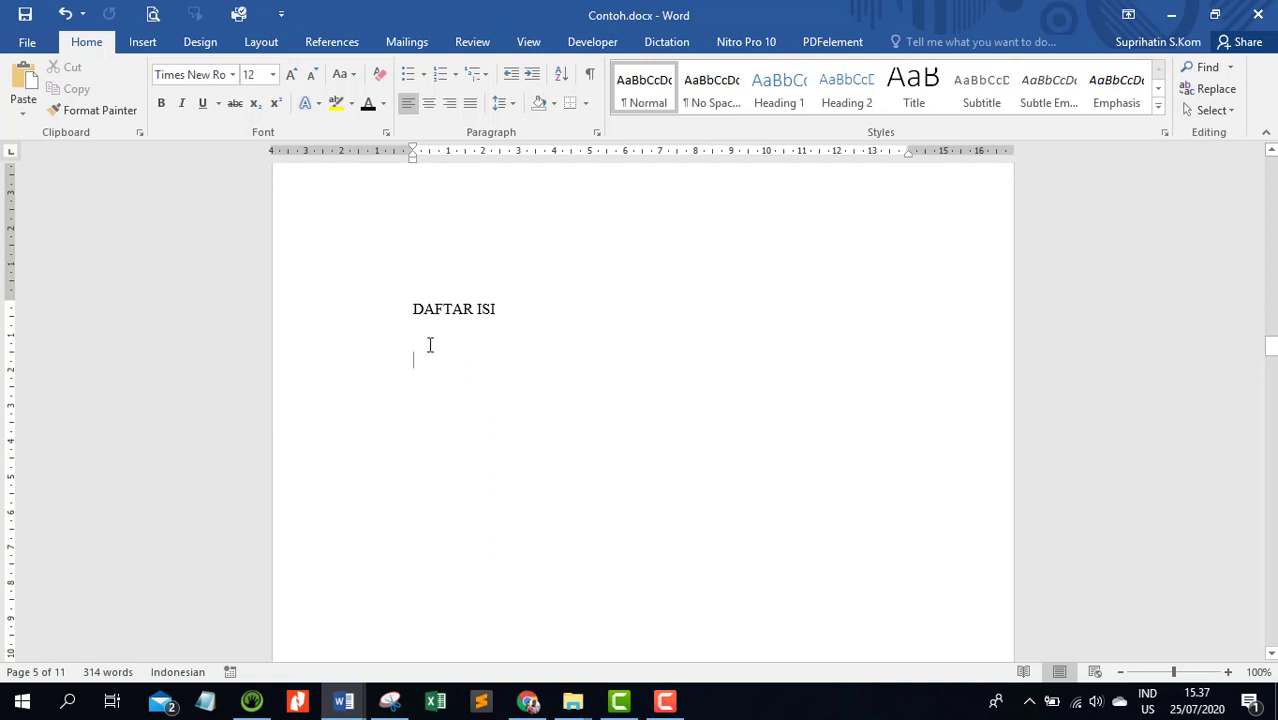
{"action": "left_click", "coordinate": [436, 342]}
{"action": "key", "text": "Return"}
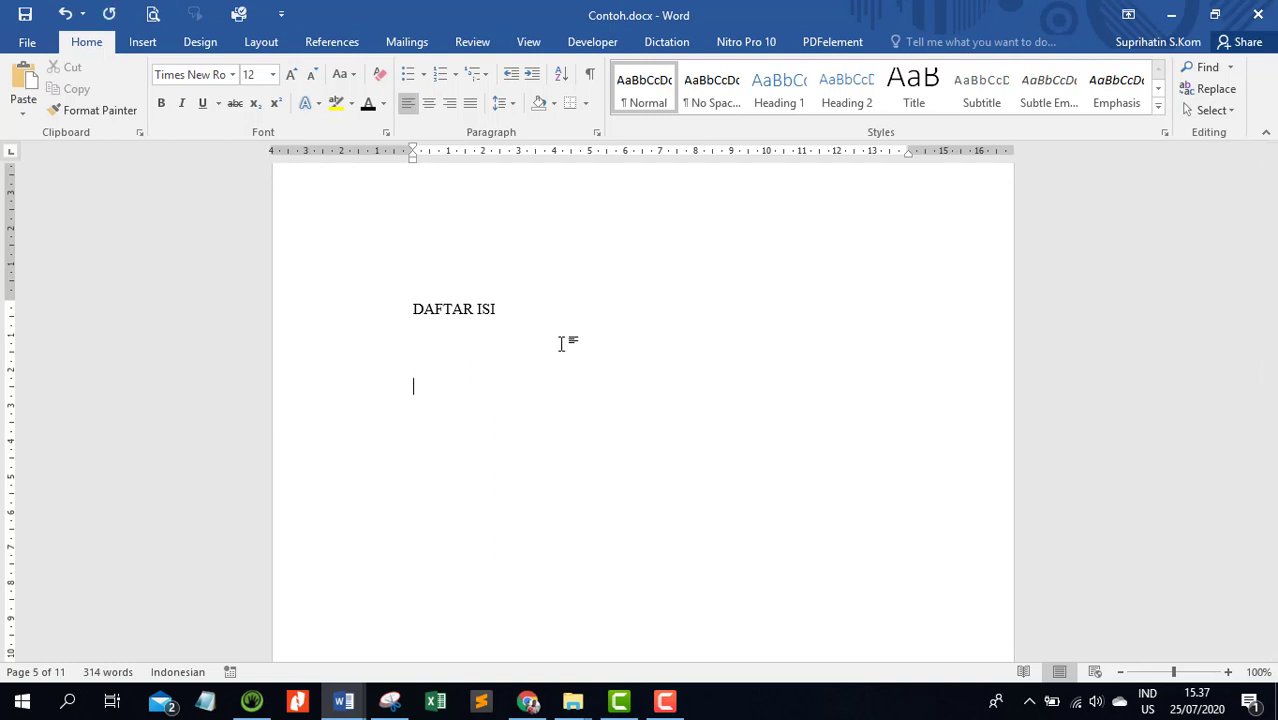
{"action": "type", "text": "HALAMAN JUDUL"}
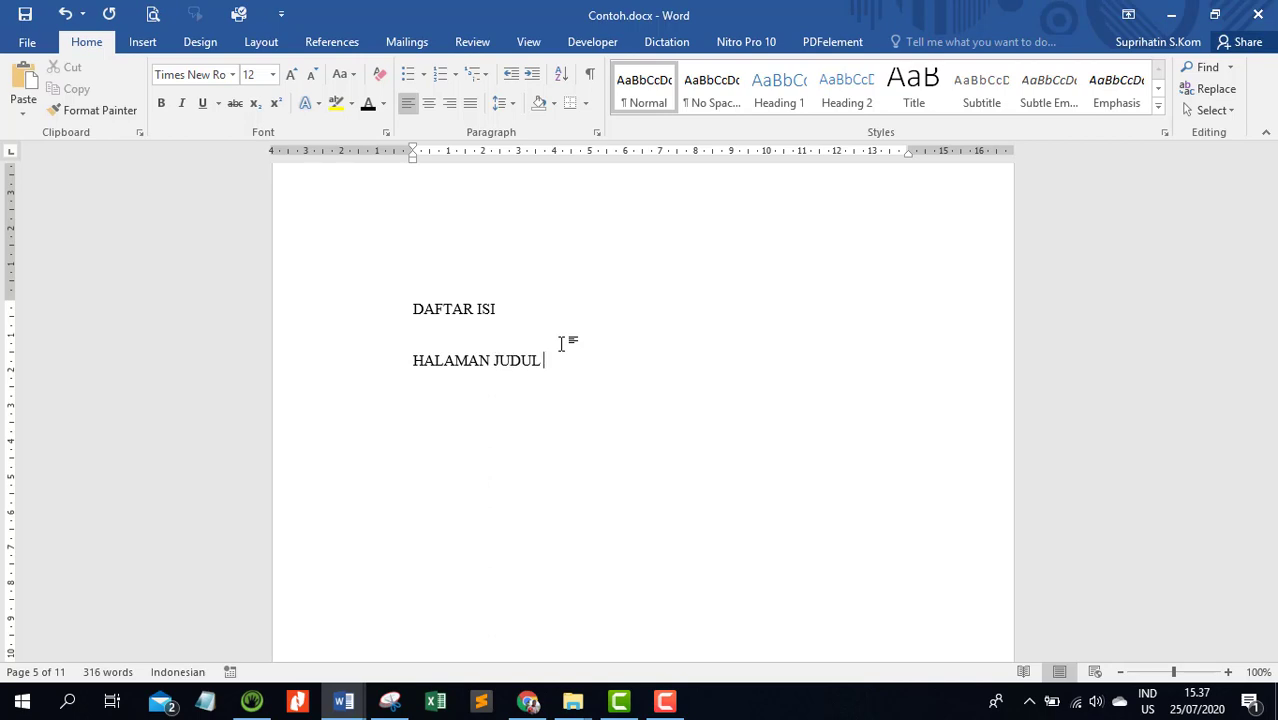
{"action": "type", "text": " ........................................ ....................."}
{"action": "key", "text": "BackSpace"}
{"action": "key", "text": "BackSpace"}
{"action": "key", "text": "BackSpace"}
{"action": "key", "text": "BackSpace"}
{"action": "key", "text": "BackSpace"}
{"action": "key", "text": "BackSpace"}
{"action": "key", "text": "BackSpace"}
{"action": "key", "text": "BackSpace"}
{"action": "key", "text": "BackSpace"}
{"action": "key", "text": "BackSpace"}
{"action": "key", "text": "BackSpace"}
{"action": "key", "text": "BackSpace"}
{"action": "key", "text": "BackSpace"}
{"action": "key", "text": "BackSpace"}
{"action": "key", "text": "BackSpace"}
{"action": "key", "text": "BackSpace"}
{"action": "key", "text": "BackSpace"}
{"action": "key", "text": "BackSpace"}
{"action": "key", "text": "BackSpace"}
{"action": "key", "text": "BackSpace"}
{"action": "type", "text": ".............."}
{"action": "key", "text": "BackSpace"}
{"action": "key", "text": "BackSpace"}
{"action": "key", "text": "BackSpace"}
{"action": "key", "text": "BackSpace"}
{"action": "key", "text": "BackSpace"}
{"action": "key", "text": "BackSpace"}
{"action": "key", "text": "BackSpace"}
{"action": "key", "text": "BackSpace"}
{"action": "key", "text": "BackSpace"}
{"action": "key", "text": "BackSpace"}
{"action": "key", "text": "BackSpace"}
{"action": "key", "text": "BackSpace"}
{"action": "key", "text": "BackSpace"}
{"action": "key", "text": "BackSpace"}
{"action": "key", "text": "BackSpace"}
{"action": "key", "text": "BackSpace"}
{"action": "key", "text": "BackSpace"}
{"action": "key", "text": "BackSpace"}
{"action": "key", "text": "BackSpace"}
{"action": "key", "text": "BackSpace"}
{"action": "key", "text": "BackSpace"}
{"action": "key", "text": "BackSpace"}
{"action": "key", "text": "BackSpace"}
{"action": "key", "text": "BackSpace"}
{"action": "key", "text": "BackSpace"}
{"action": "key", "text": "BackSpace"}
{"action": "key", "text": "BackSpace"}
{"action": "key", "text": "BackSpace"}
{"action": "key", "text": "BackSpace"}
{"action": "key", "text": "BackSpace"}
{"action": "key", "text": "BackSpace"}
{"action": "key", "text": "BackSpace"}
{"action": "key", "text": "BackSpace"}
{"action": "key", "text": "BackSpace"}
{"action": "key", "text": "BackSpace"}
{"action": "key", "text": "BackSpace"}
{"action": "key", "text": "BackSpace"}
{"action": "key", "text": "BackSpace"}
{"action": "key", "text": "BackSpace"}
{"action": "key", "text": "BackSpace"}
{"action": "key", "text": "BackSpace"}
{"action": "key", "text": "BackSpace"}
{"action": "key", "text": "BackSpace"}
{"action": "key", "text": "BackSpace"}
{"action": "key", "text": "BackSpace"}
{"action": "key", "text": "BackSpace"}
{"action": "key", "text": "BackSpace"}
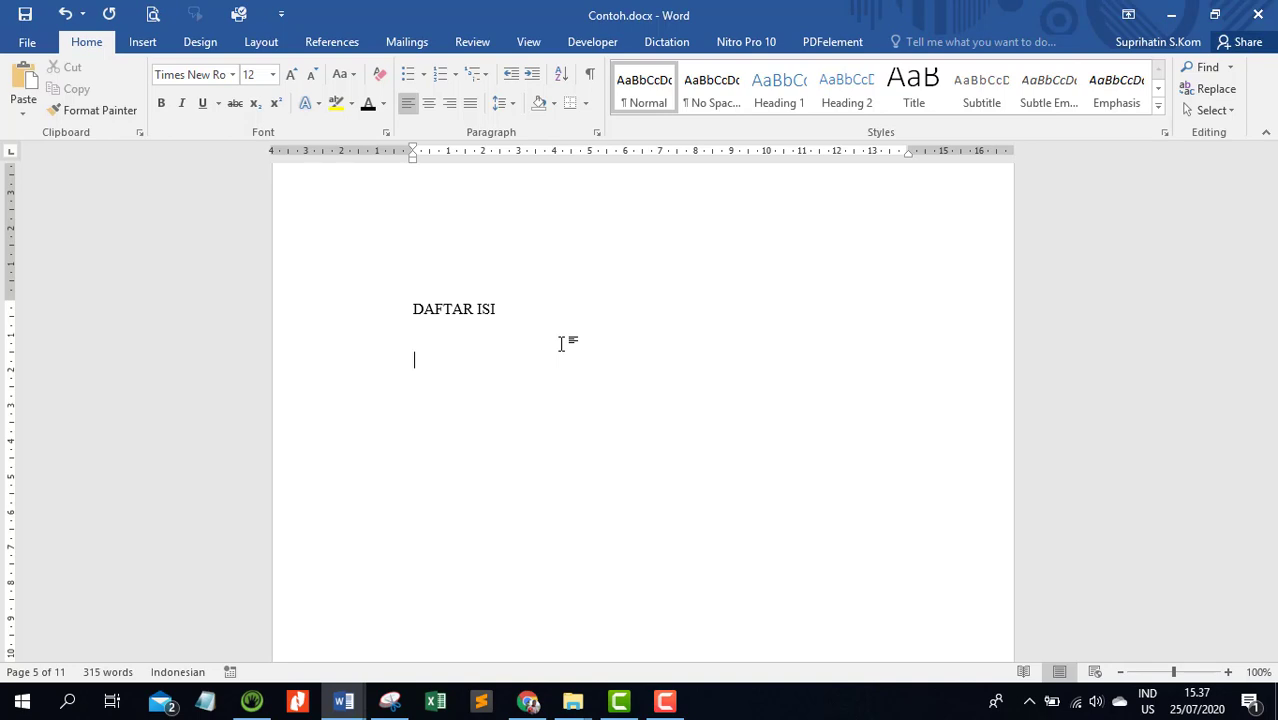
Examine the HALAMAN PENGESAHAN heading as an entry for the table of contents
{"action": "scroll", "coordinate": [642, 410], "scroll_direction": "up", "scroll_amount": 15}
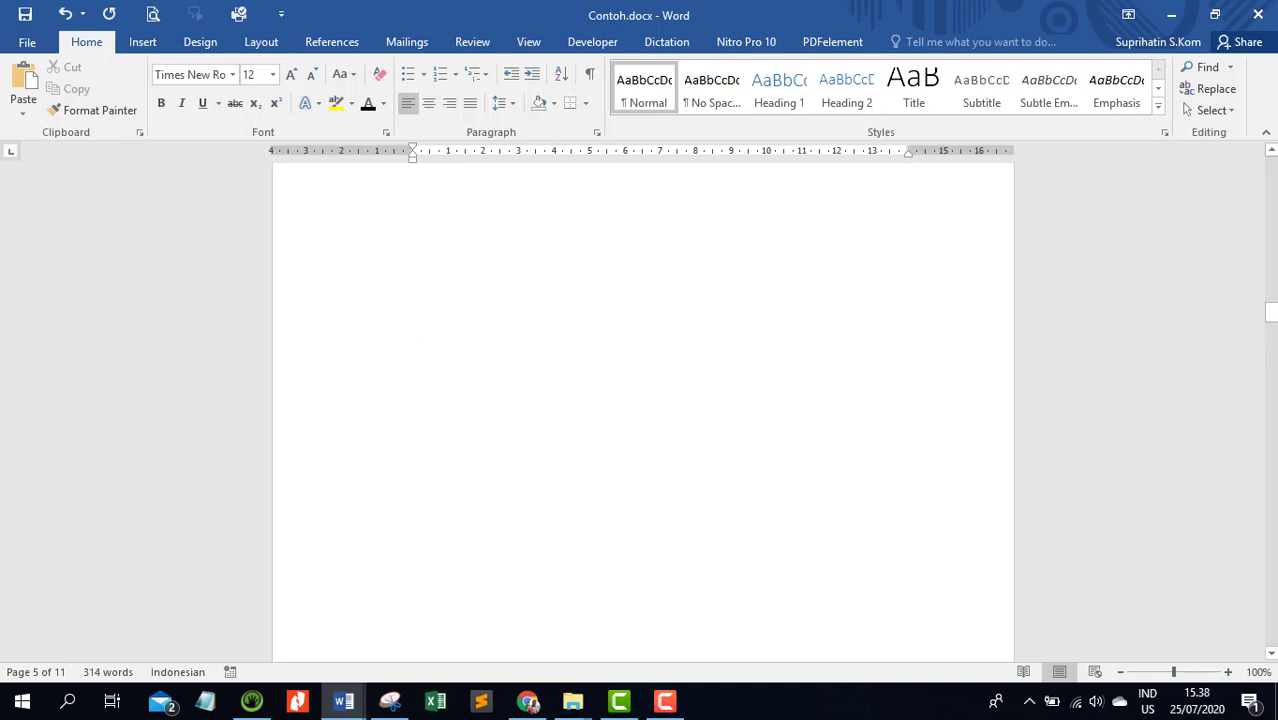
{"action": "scroll", "coordinate": [661, 286], "scroll_direction": "up", "scroll_amount": 4}
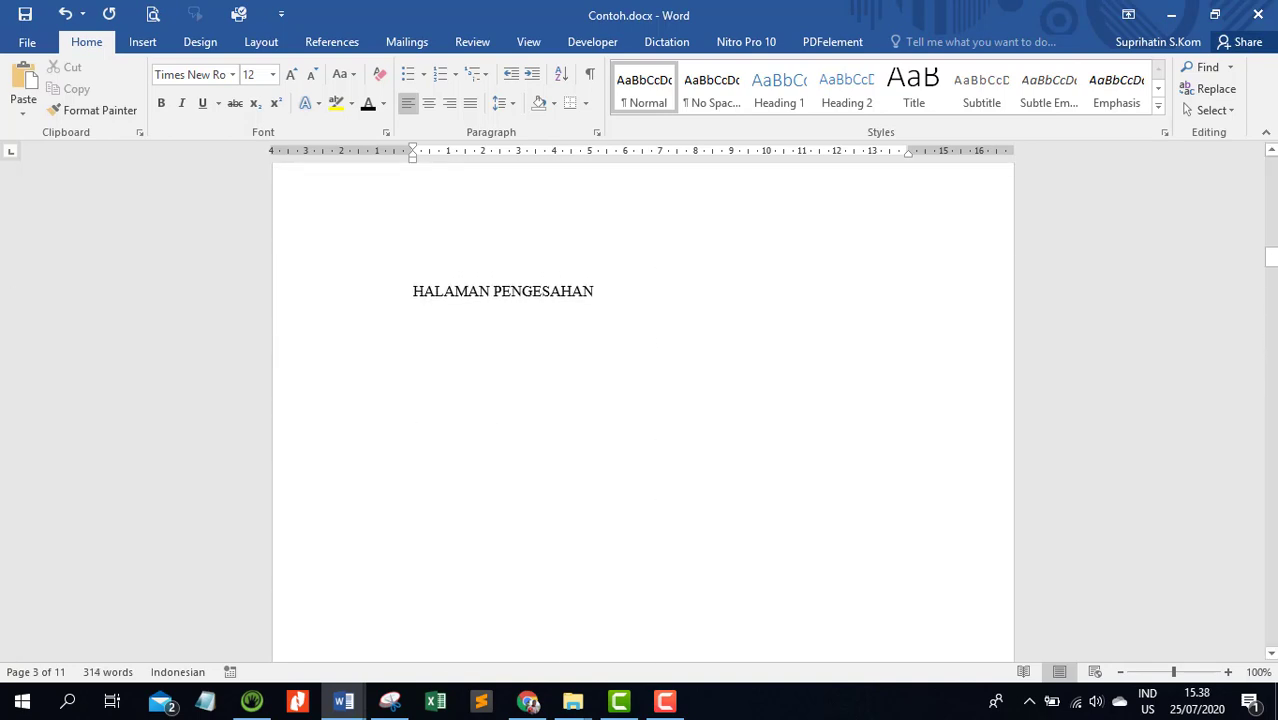
{"action": "left_click", "coordinate": [338, 518]}
{"action": "left_click", "coordinate": [601, 533]}
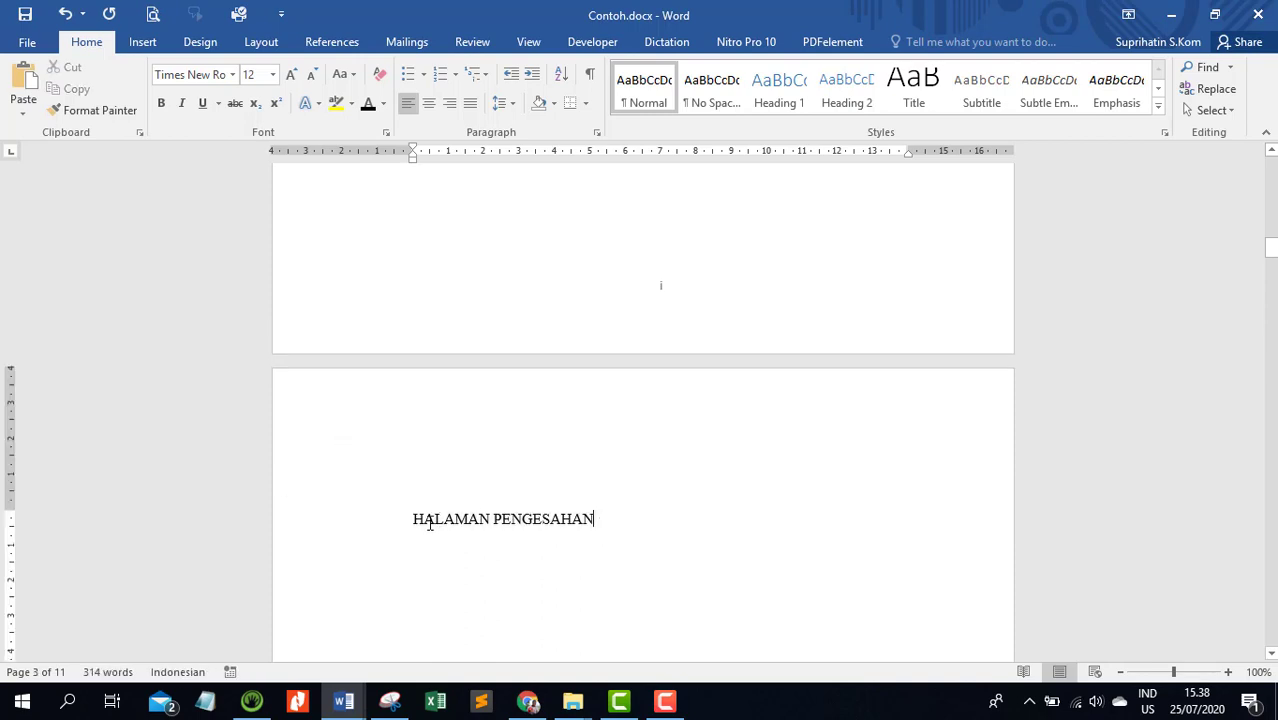
{"action": "left_click_drag", "start_coordinate": [408, 517], "coordinate": [575, 521]}
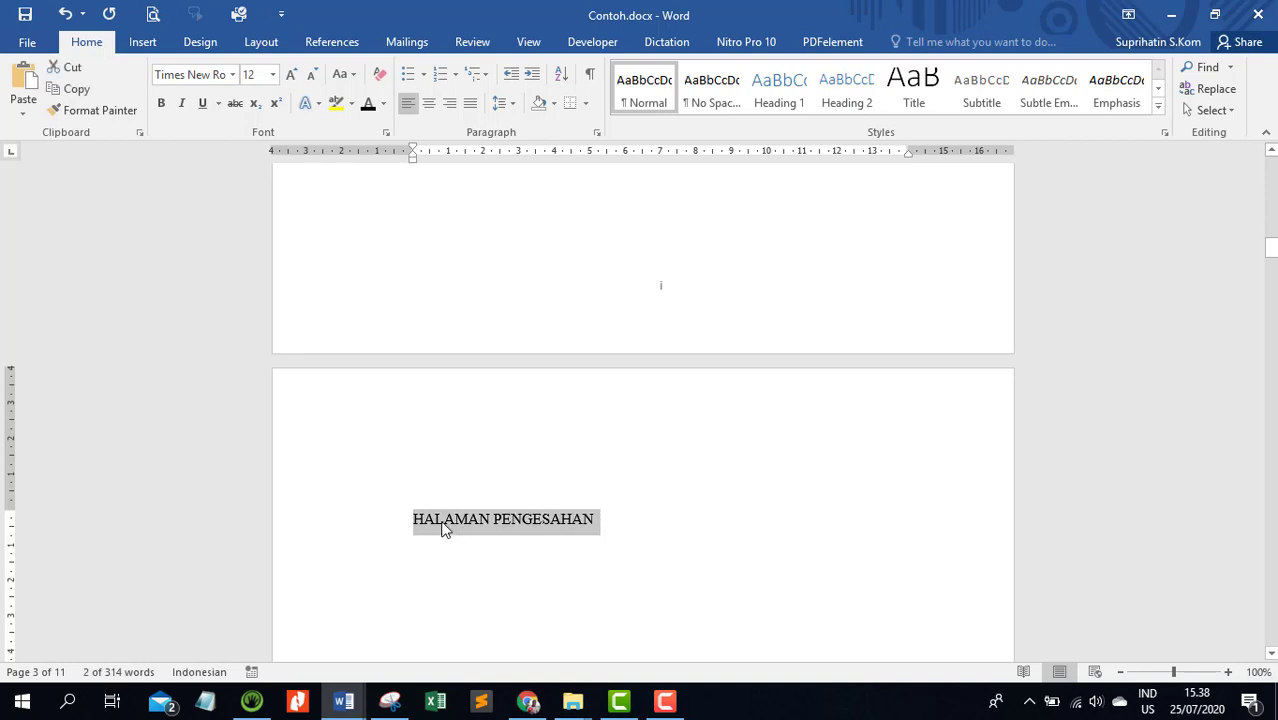
{"action": "scroll", "coordinate": [443, 522], "scroll_direction": "down", "scroll_amount": 3}
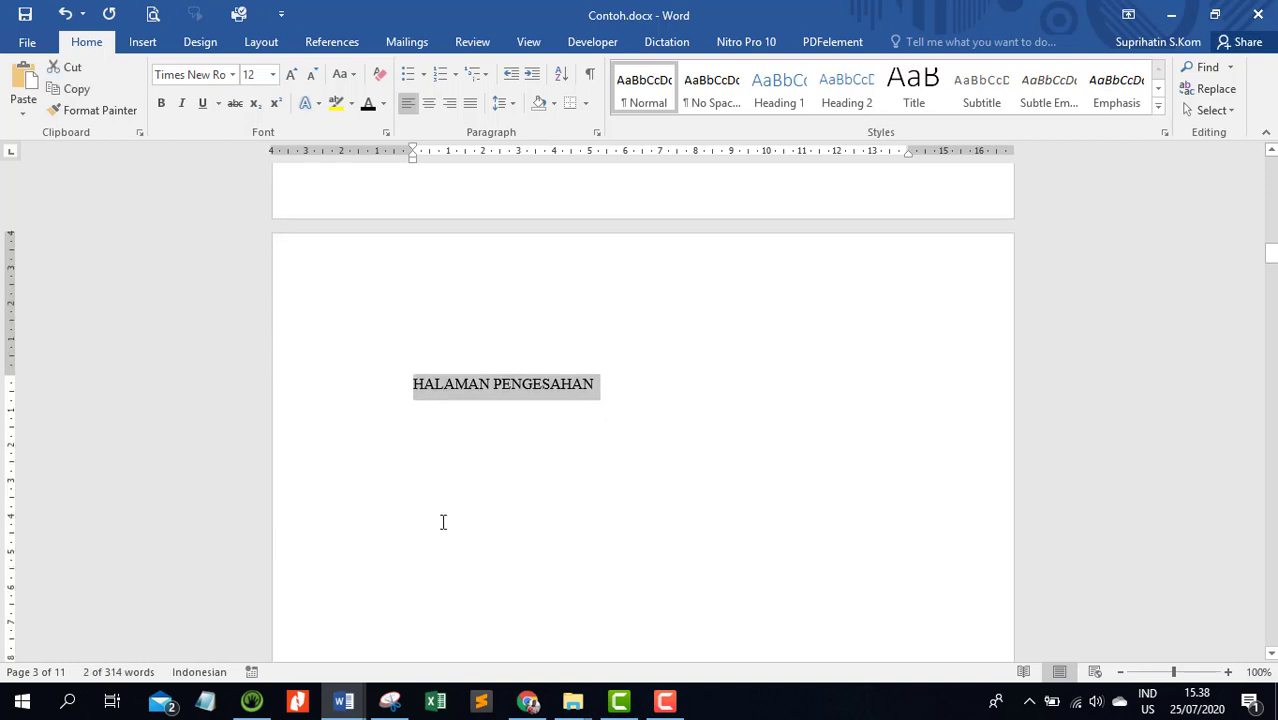
{"action": "scroll", "coordinate": [445, 520], "scroll_direction": "down", "scroll_amount": 5}
Examine the BAB I and BAB II chapter headings and their lettered and numbered subheadings as contents entries
{"action": "left_click_drag", "start_coordinate": [1273, 272], "coordinate": [1272, 486]}
{"action": "left_click_drag", "start_coordinate": [411, 258], "coordinate": [572, 258]}
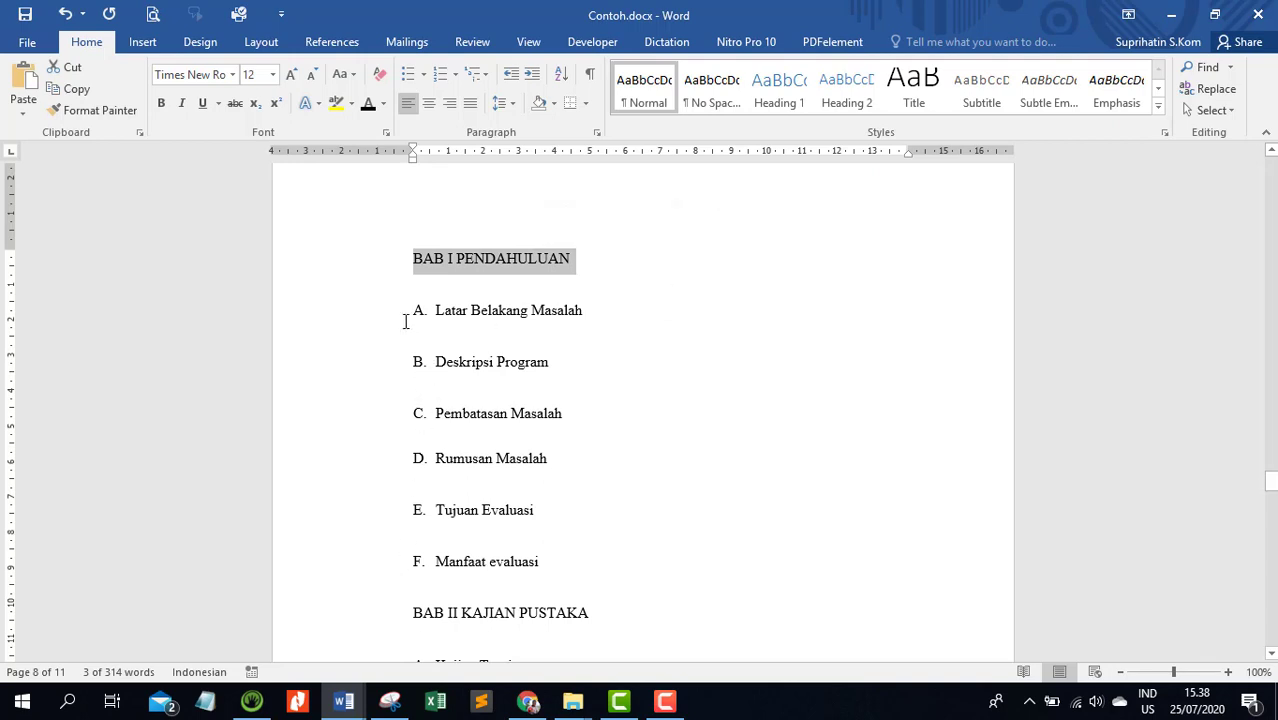
{"action": "left_click", "coordinate": [394, 321]}
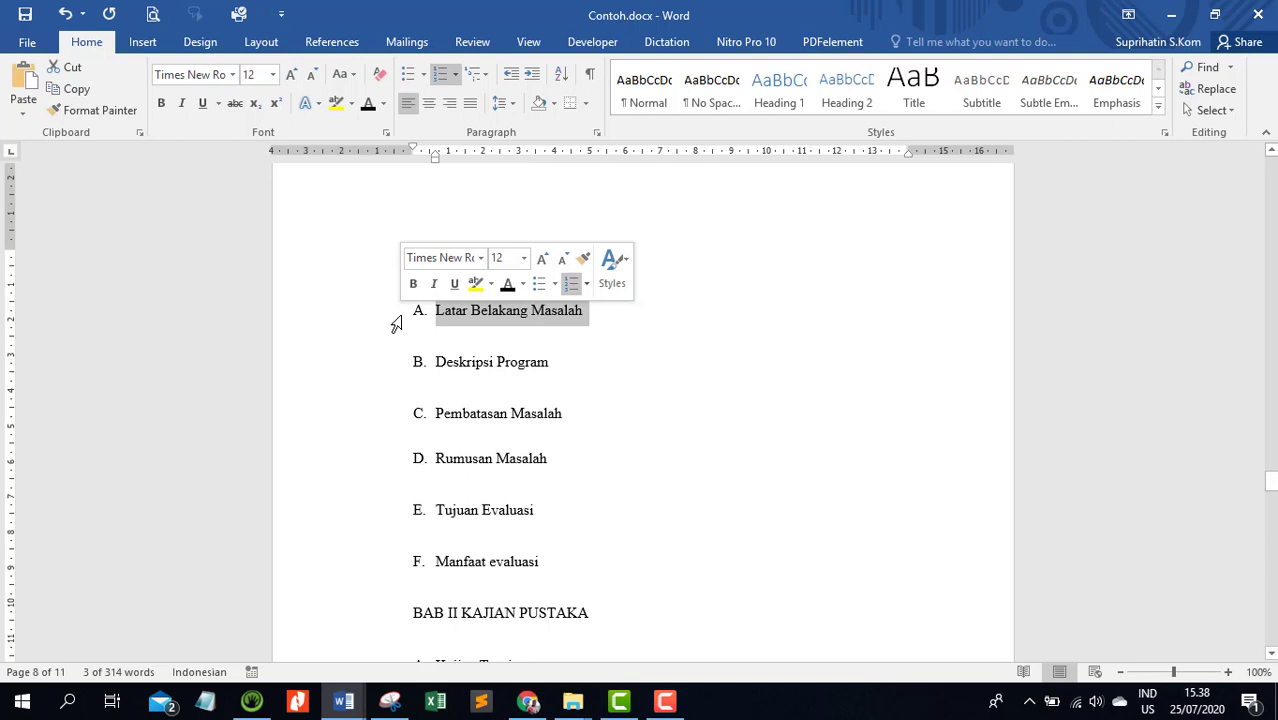
{"action": "left_click", "coordinate": [386, 372]}
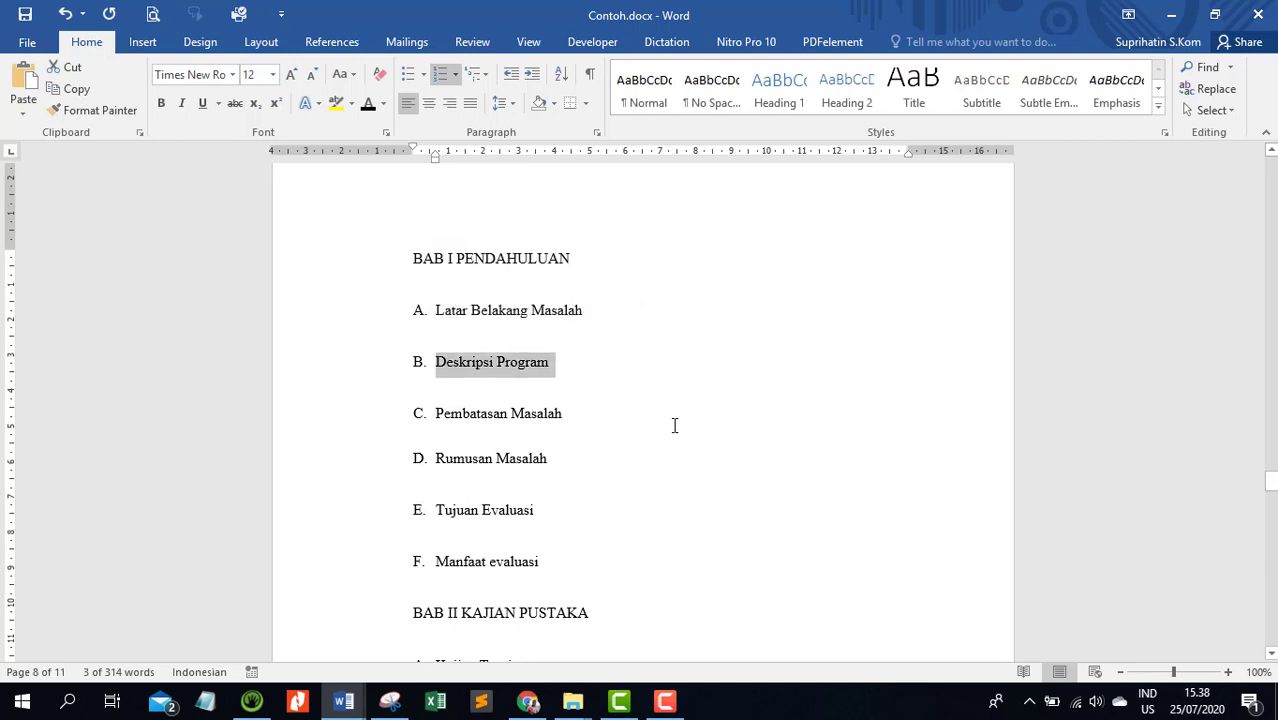
{"action": "scroll", "coordinate": [674, 426], "scroll_direction": "down", "scroll_amount": 10}
{"action": "scroll", "coordinate": [674, 424], "scroll_direction": "up", "scroll_amount": 3}
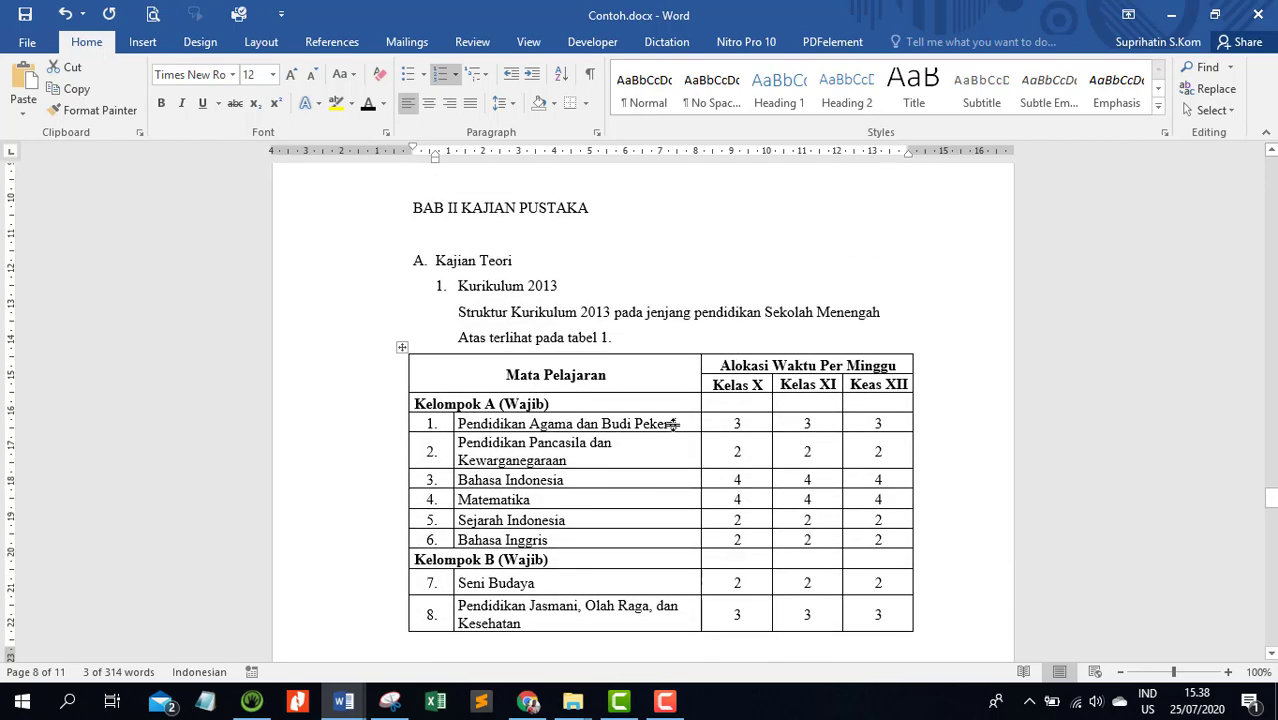
{"action": "scroll", "coordinate": [674, 424], "scroll_direction": "up", "scroll_amount": 3}
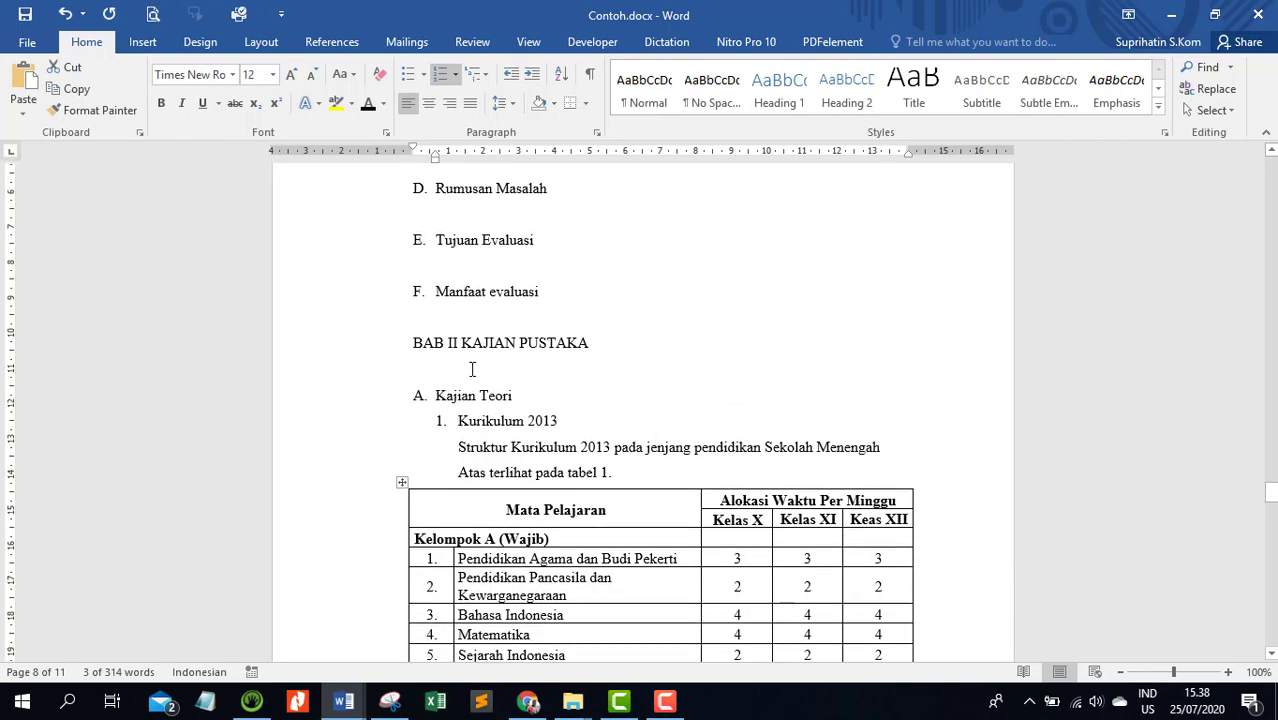
{"action": "left_click", "coordinate": [365, 355]}
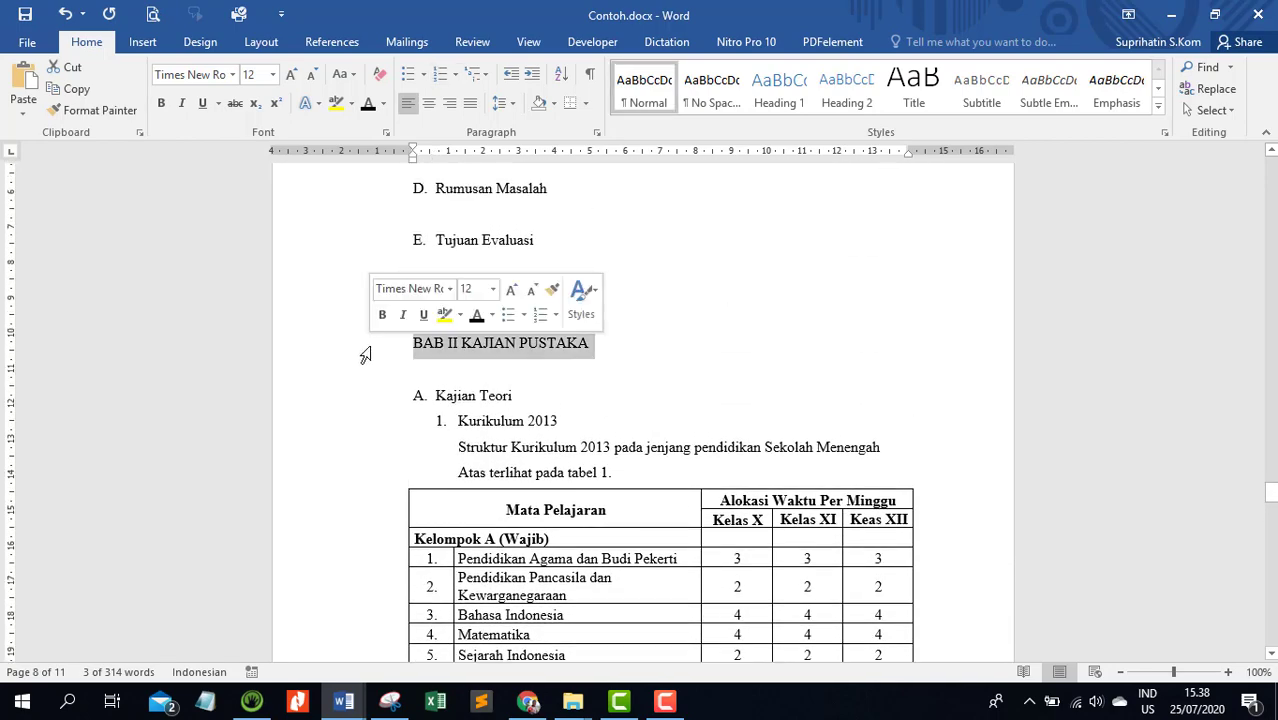
{"action": "left_click", "coordinate": [368, 406]}
{"action": "left_click", "coordinate": [352, 430]}
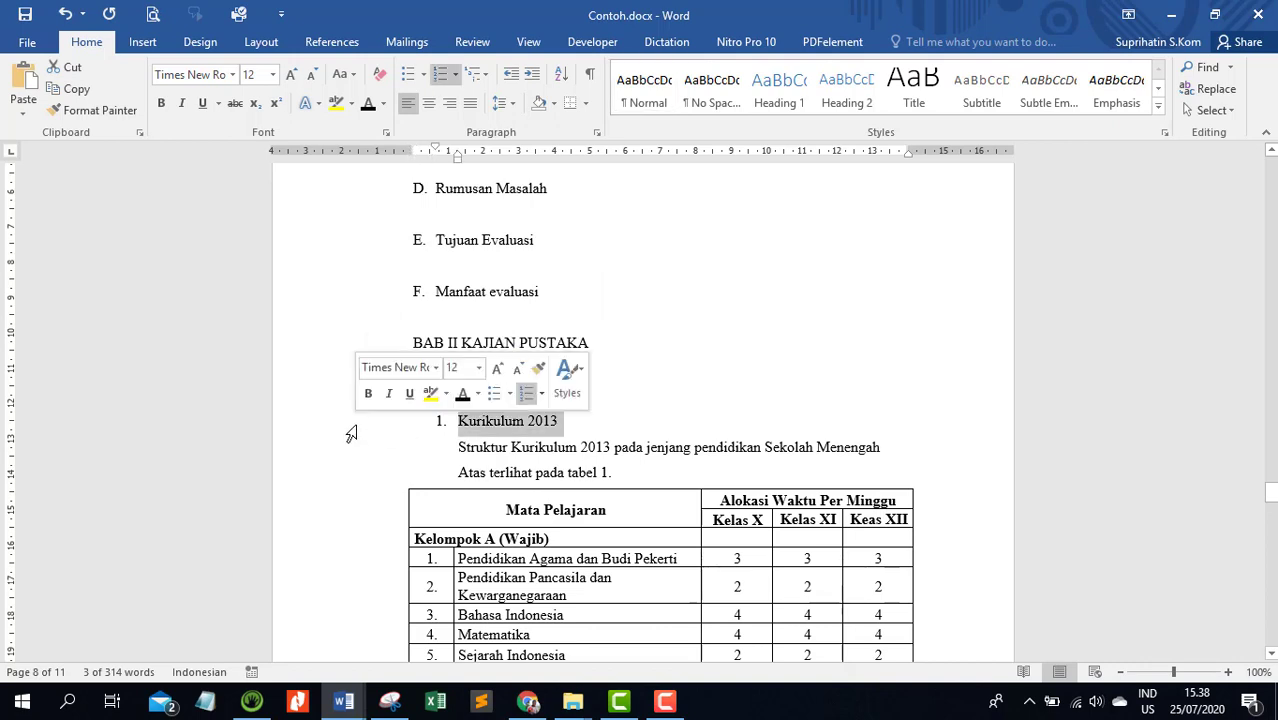
Add the BAB I PENDAHULUAN heading to the table of contents as Level 1
{"action": "scroll", "coordinate": [822, 385], "scroll_direction": "up", "scroll_amount": 5}
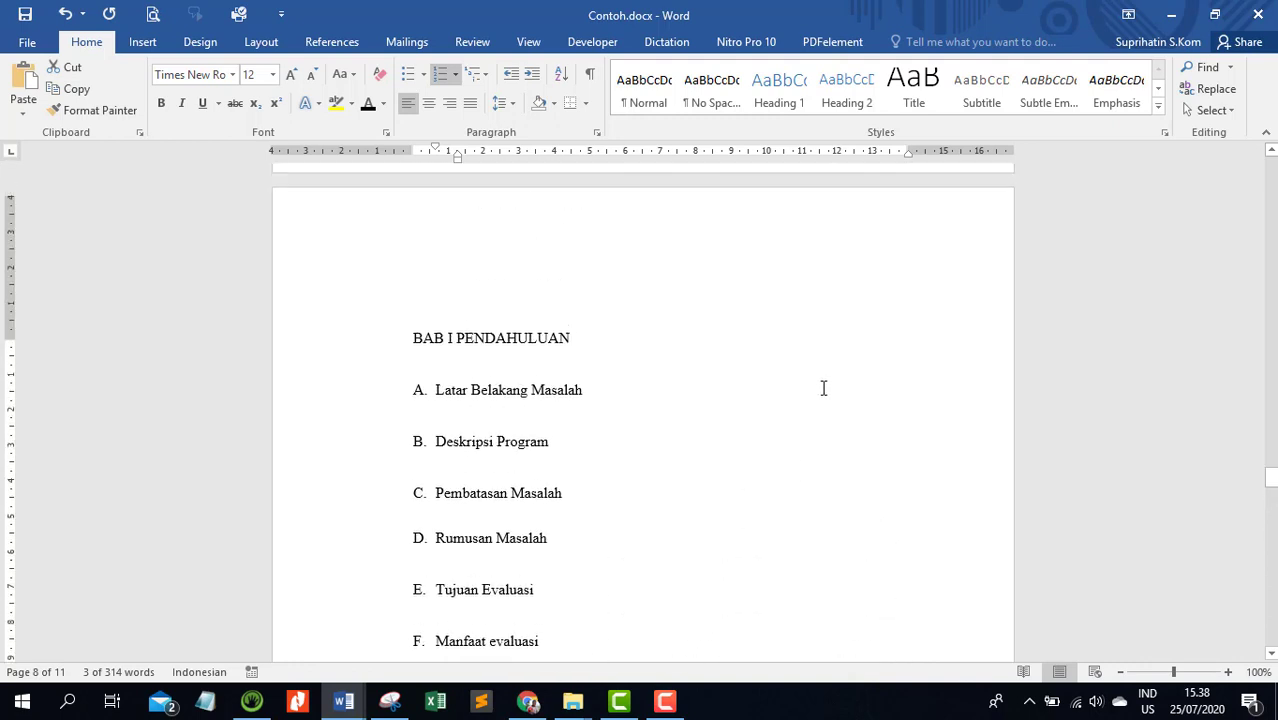
{"action": "scroll", "coordinate": [823, 388], "scroll_direction": "down", "scroll_amount": 2}
{"action": "left_click", "coordinate": [572, 395]}
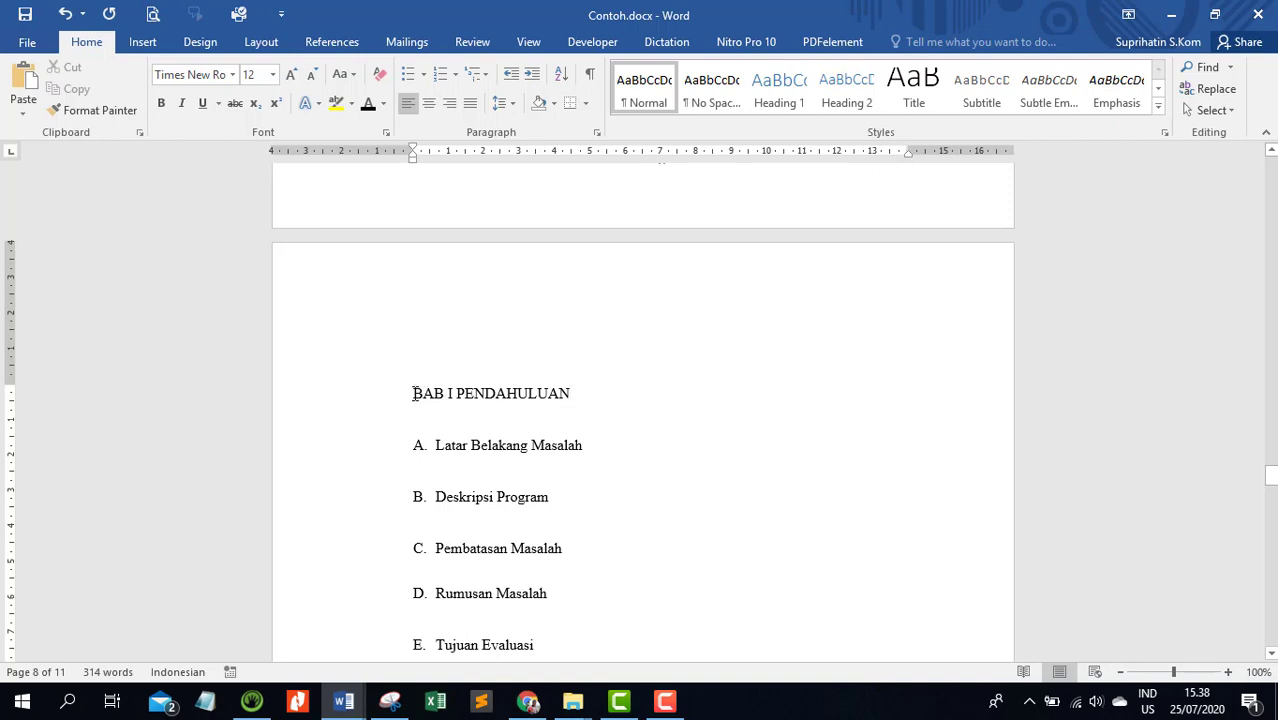
{"action": "left_click", "coordinate": [306, 400]}
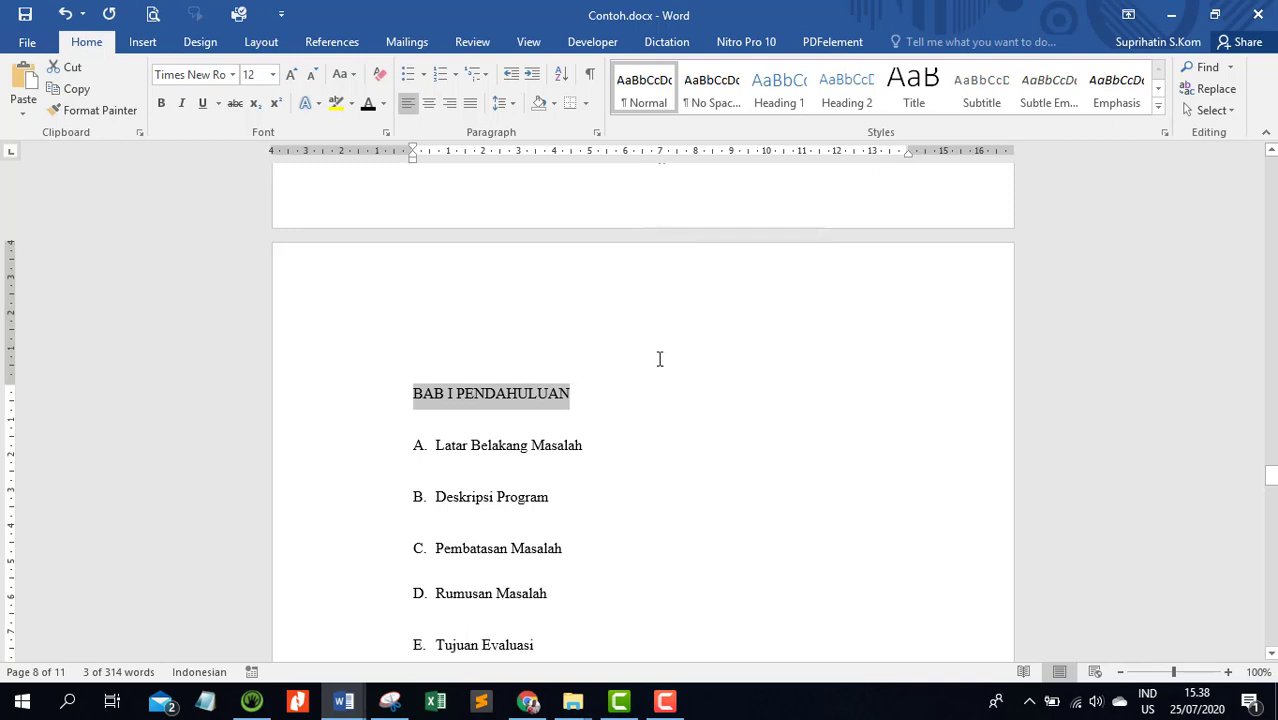
{"action": "left_click", "coordinate": [328, 45]}
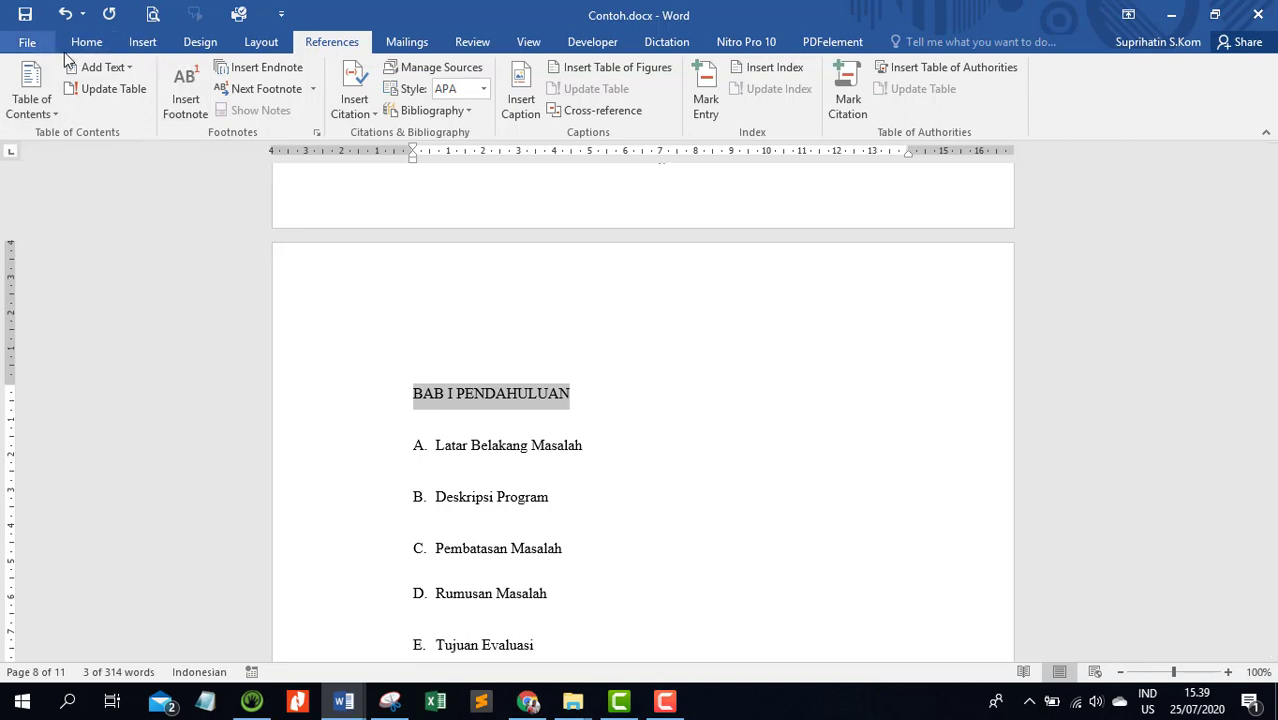
{"action": "left_click", "coordinate": [126, 68]}
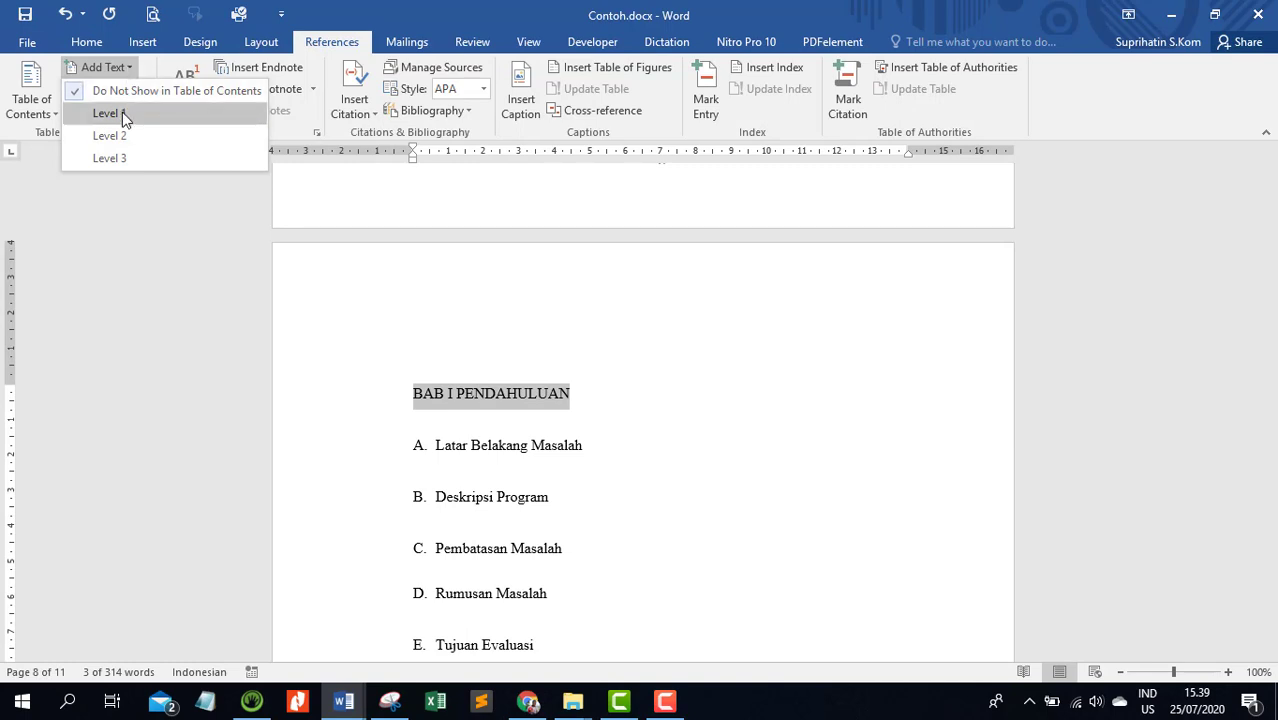
{"action": "left_click", "coordinate": [122, 112]}
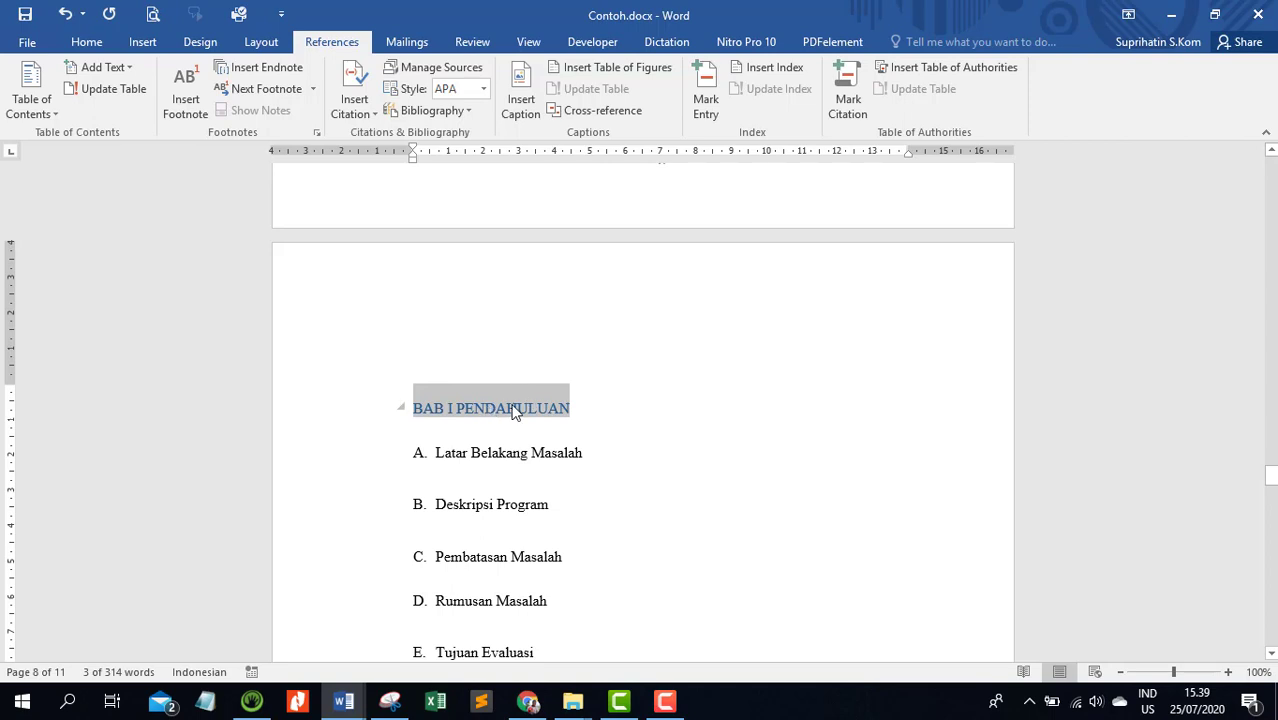
{"action": "left_click", "coordinate": [130, 69]}
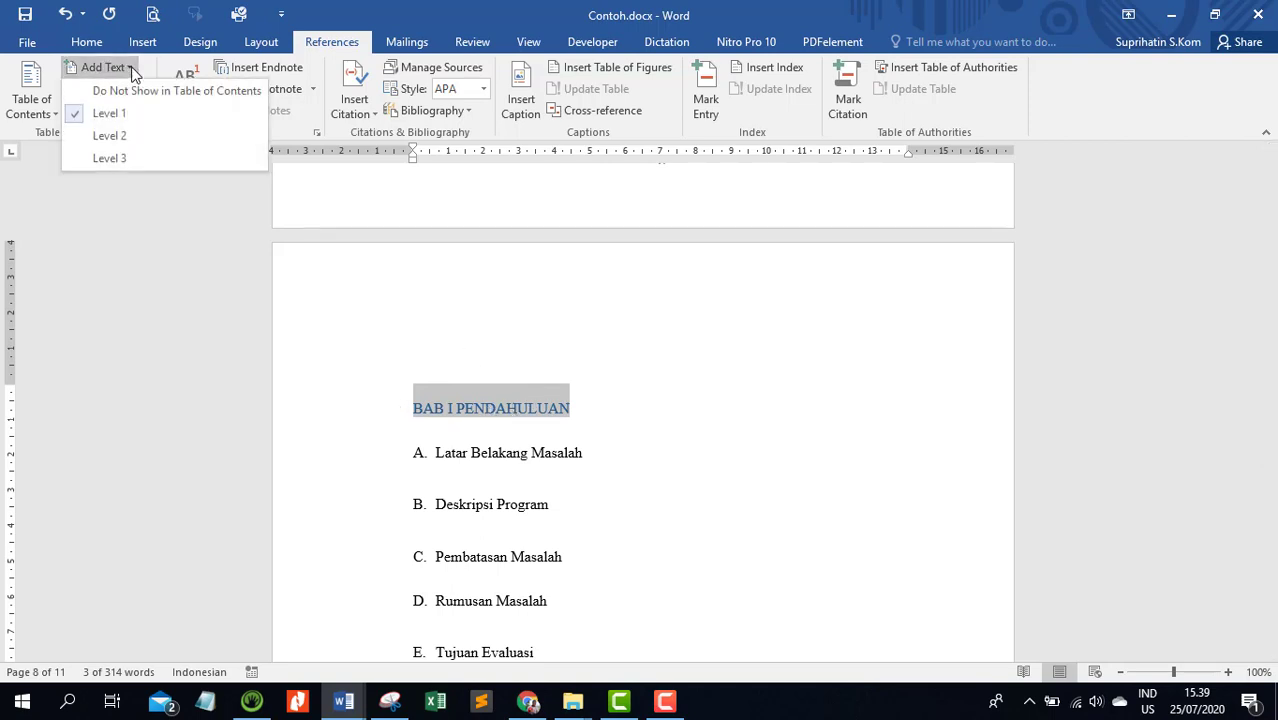
{"action": "left_click", "coordinate": [131, 68]}
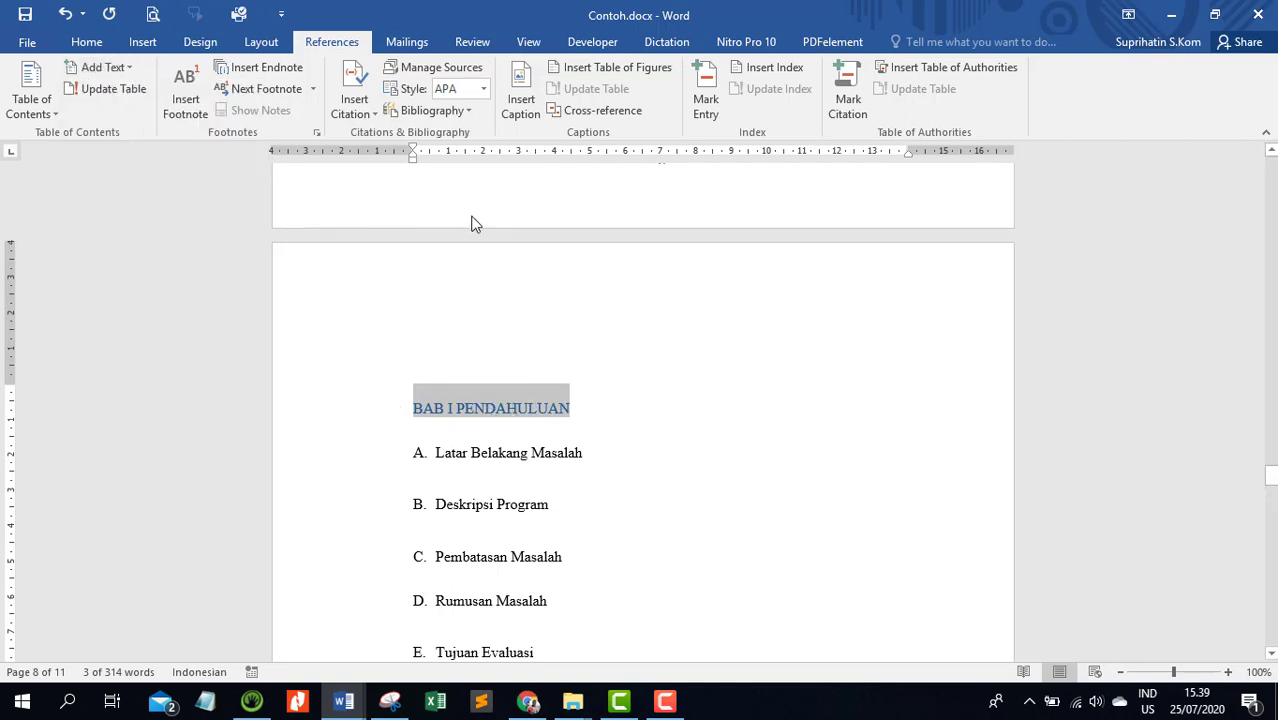
Format the BAB I PENDAHULUAN heading as black, centered and bold, with the space before the paragraph removed
{"action": "left_click", "coordinate": [87, 42]}
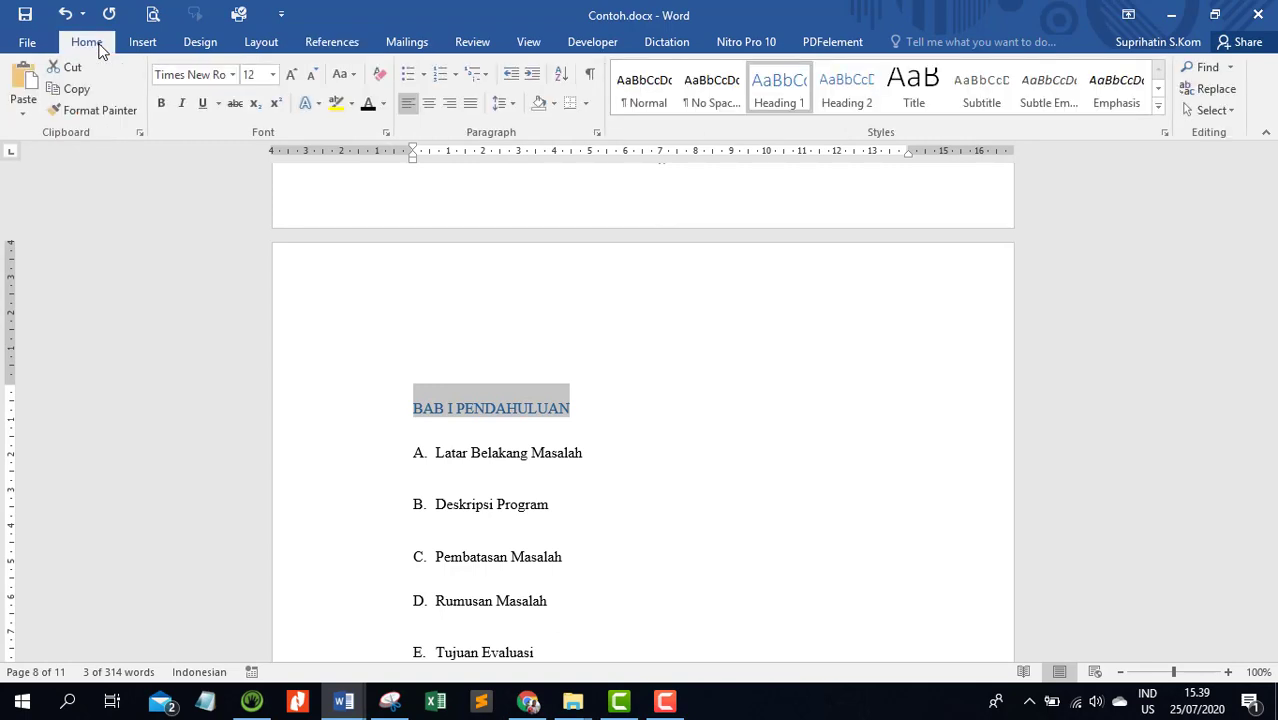
{"action": "left_click", "coordinate": [367, 106]}
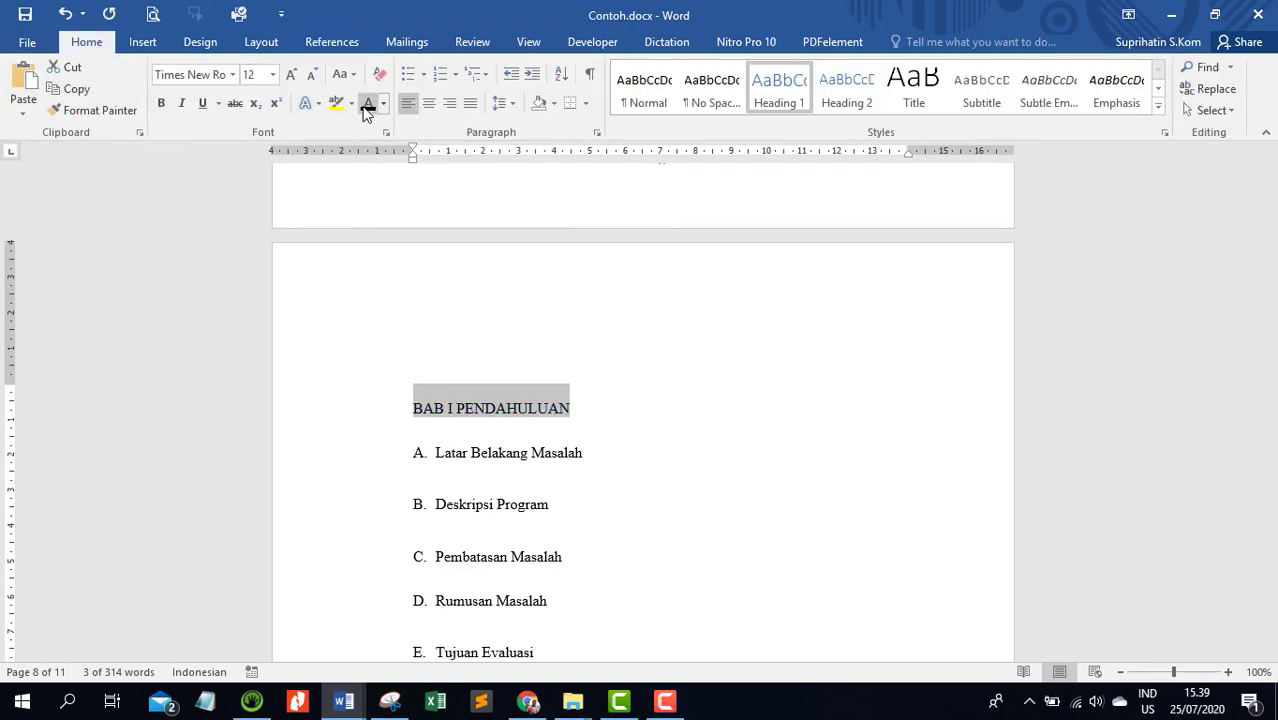
{"action": "left_click", "coordinate": [430, 105]}
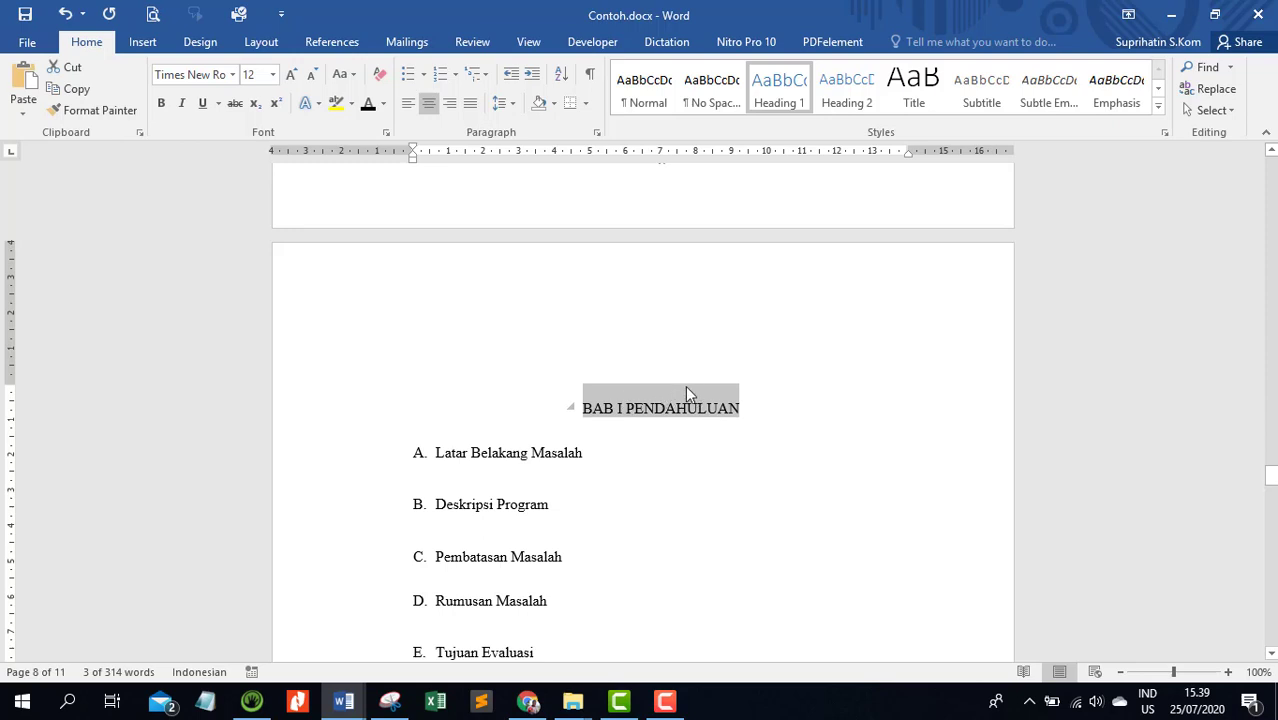
{"action": "left_click", "coordinate": [513, 105]}
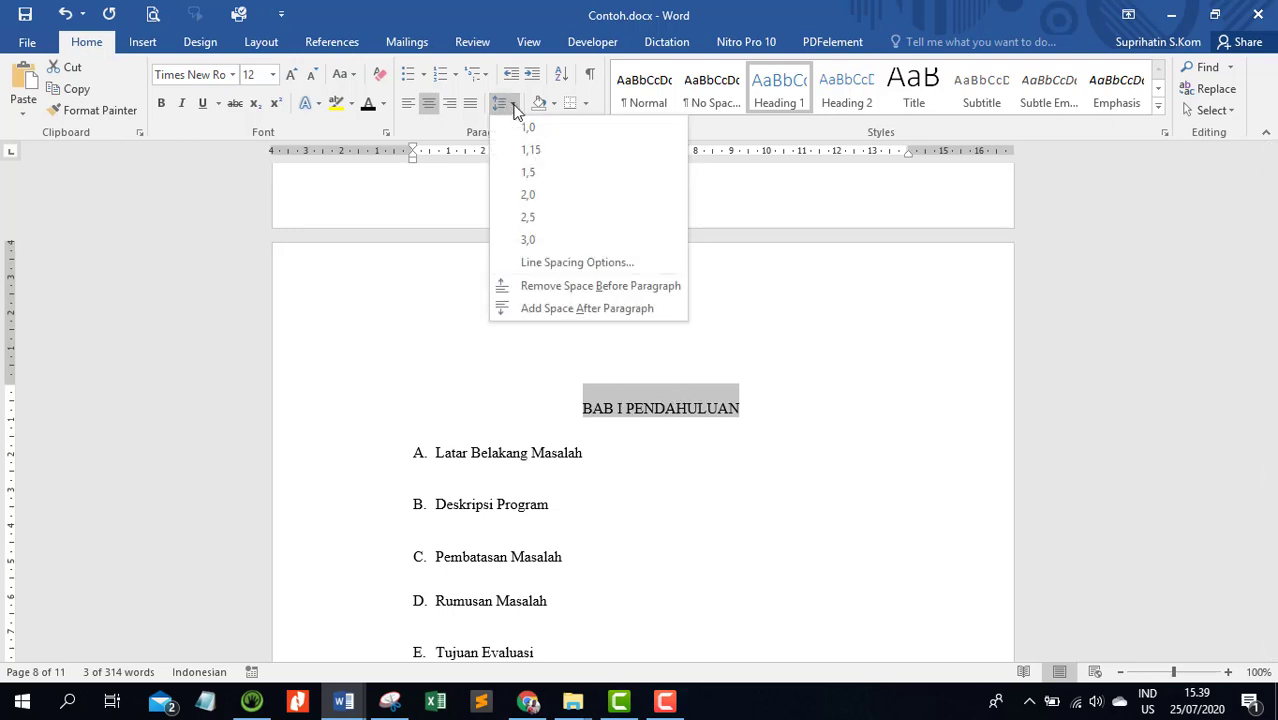
{"action": "left_click", "coordinate": [574, 287]}
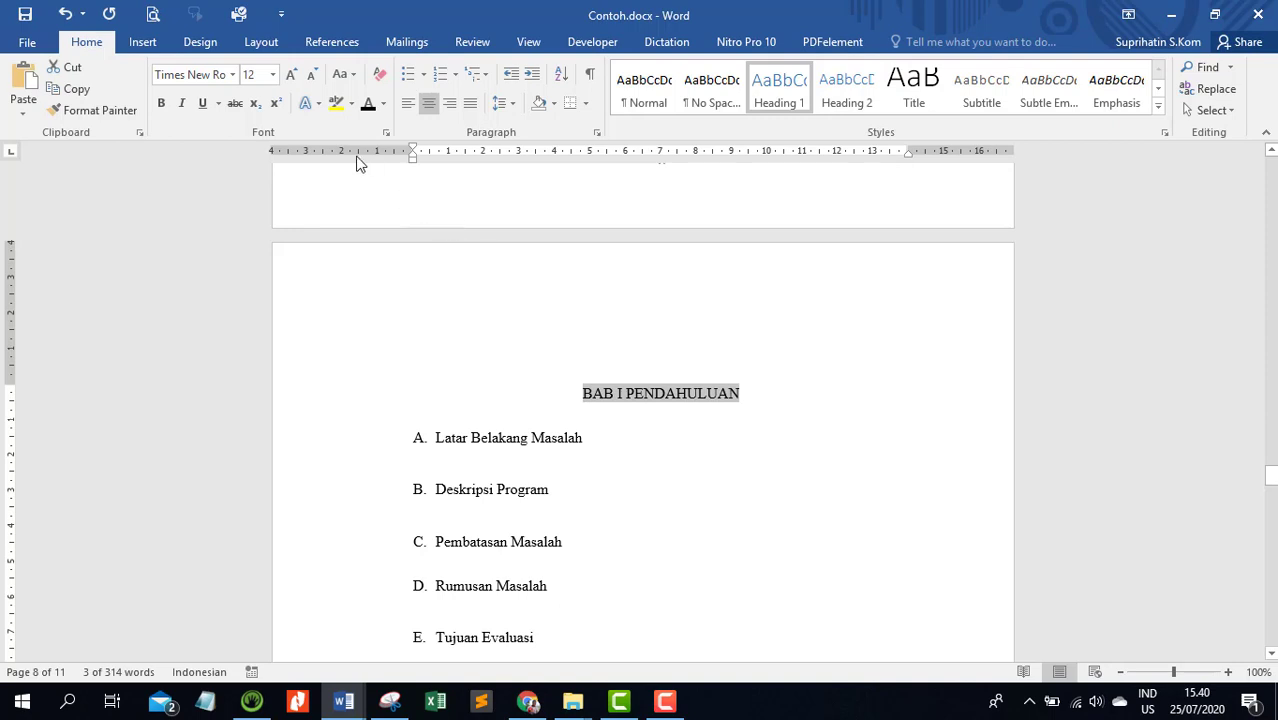
{"action": "left_click", "coordinate": [161, 103]}
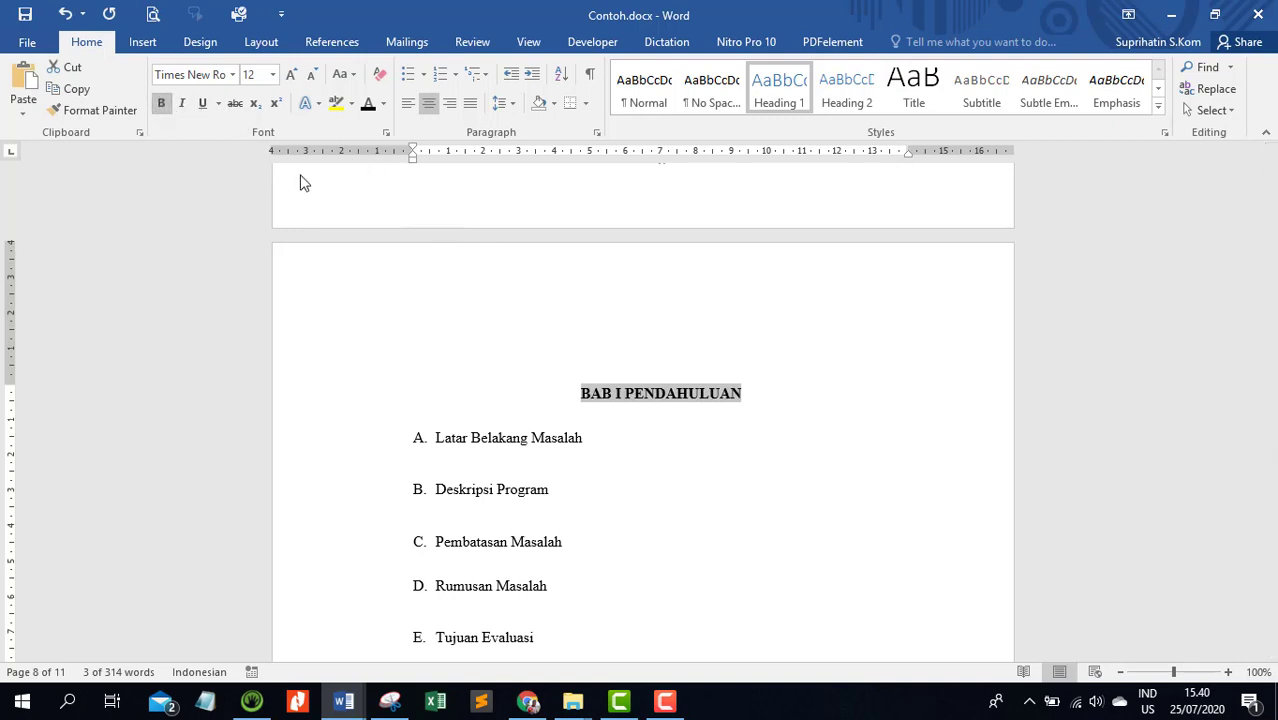
{"action": "left_click", "coordinate": [648, 436]}
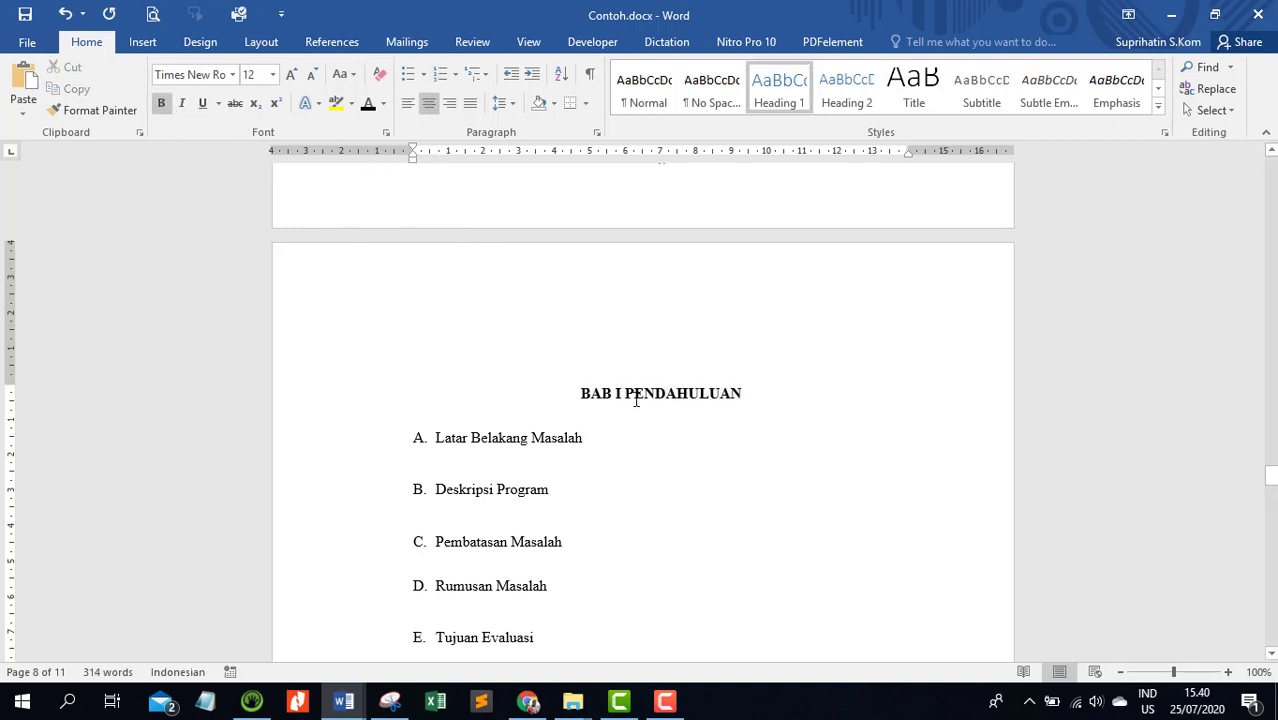
{"action": "left_click", "coordinate": [635, 391]}
{"action": "scroll", "coordinate": [635, 391], "scroll_direction": "up", "scroll_amount": 4}
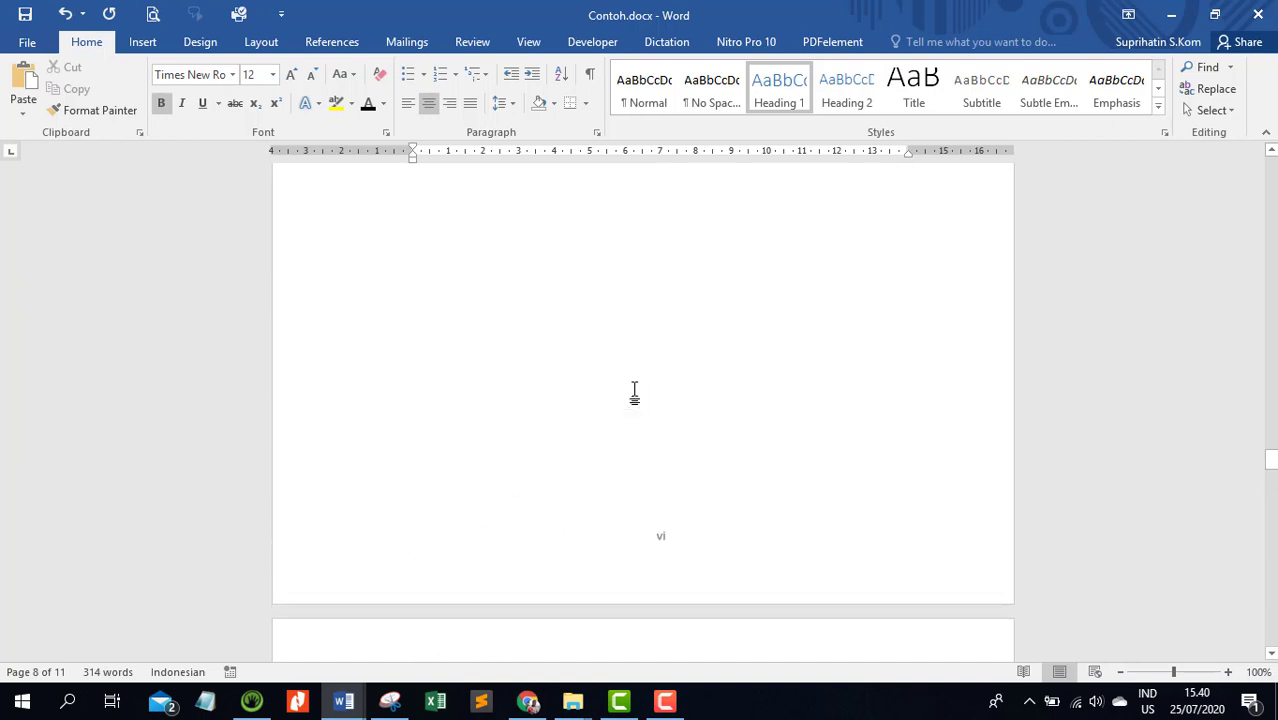
{"action": "scroll", "coordinate": [636, 390], "scroll_direction": "down", "scroll_amount": 3}
Add the Latar Belakang Masalah subheading under BAB I to the table of contents as Level 2
{"action": "scroll", "coordinate": [634, 389], "scroll_direction": "down", "scroll_amount": 1}
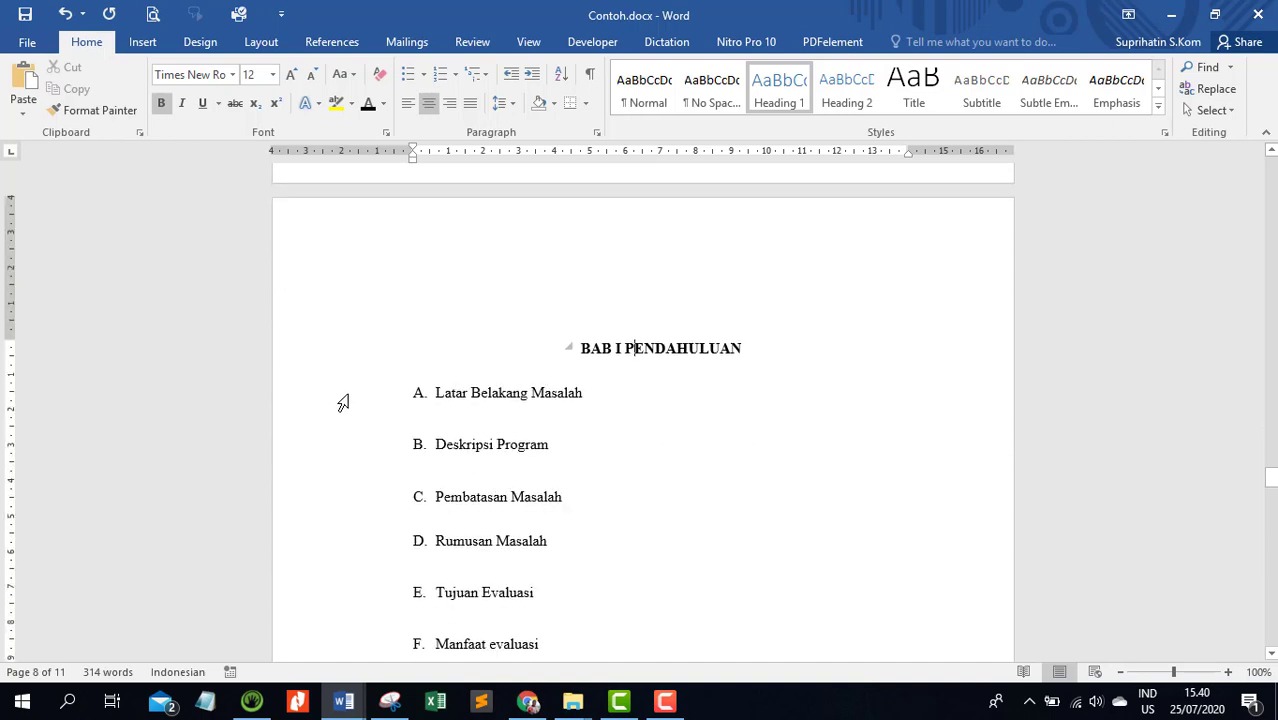
{"action": "left_click", "coordinate": [343, 402]}
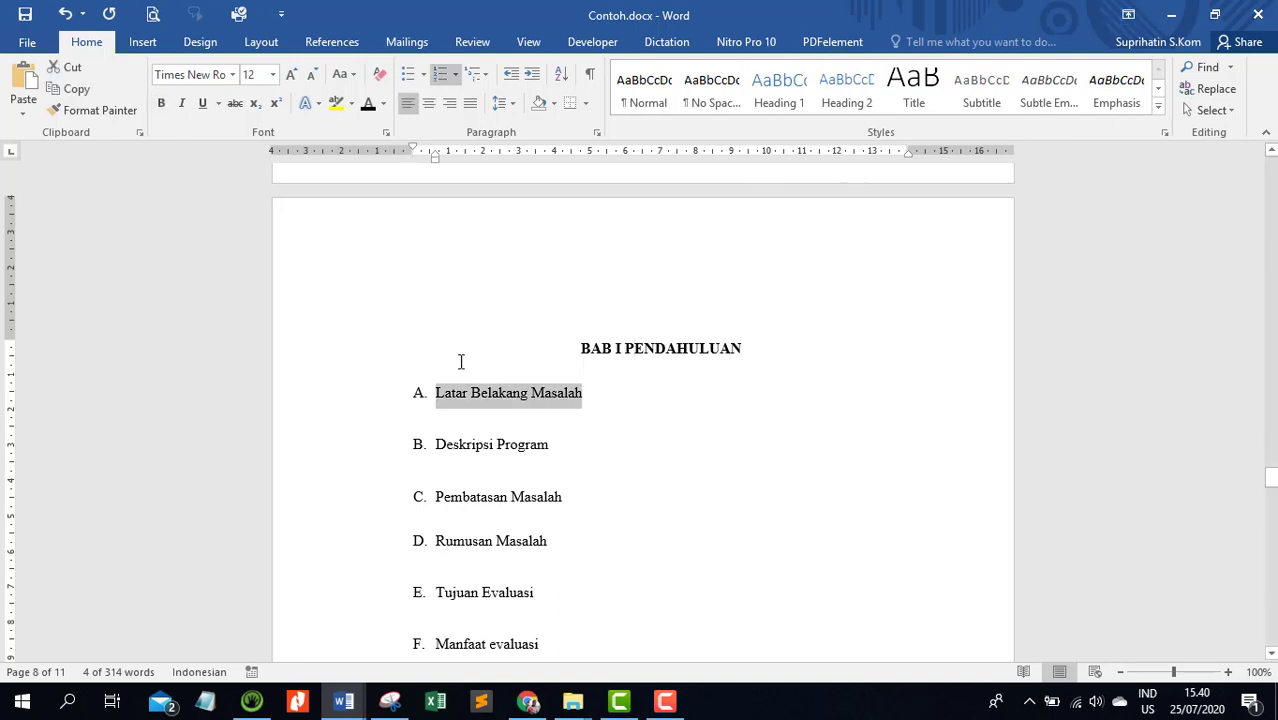
{"action": "left_click", "coordinate": [296, 42]}
{"action": "left_click", "coordinate": [130, 68]}
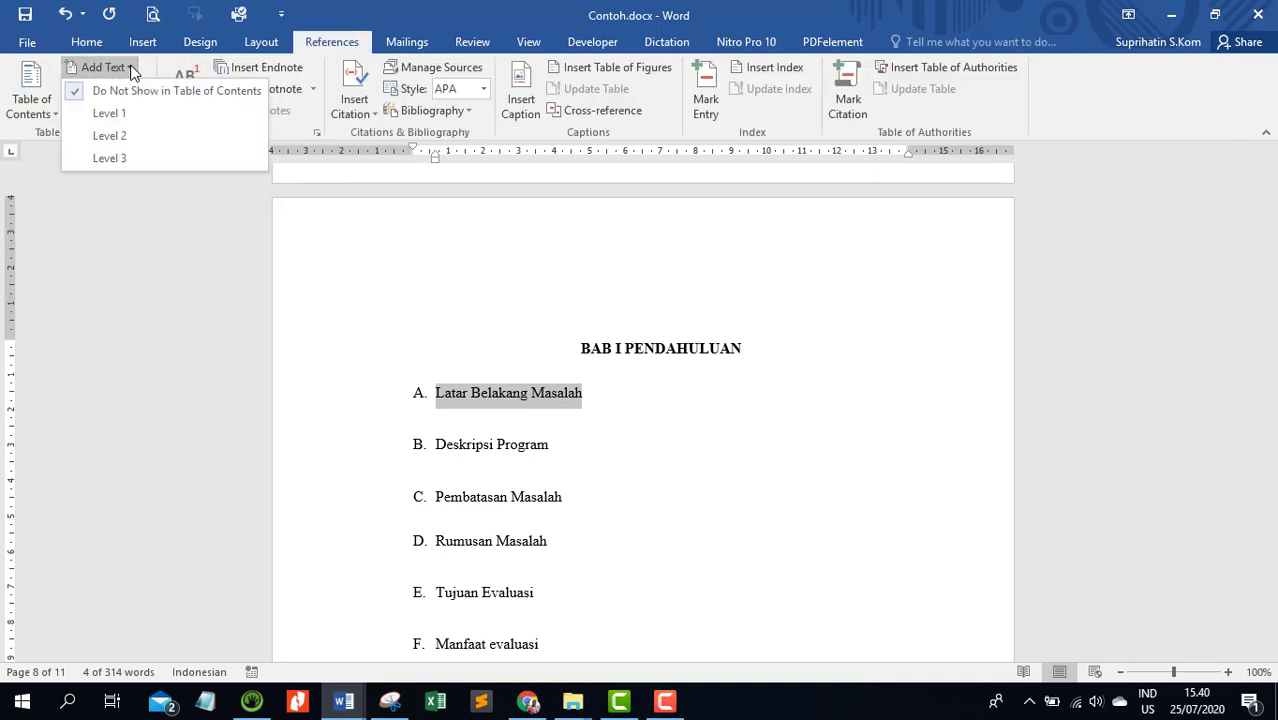
{"action": "left_click", "coordinate": [101, 137]}
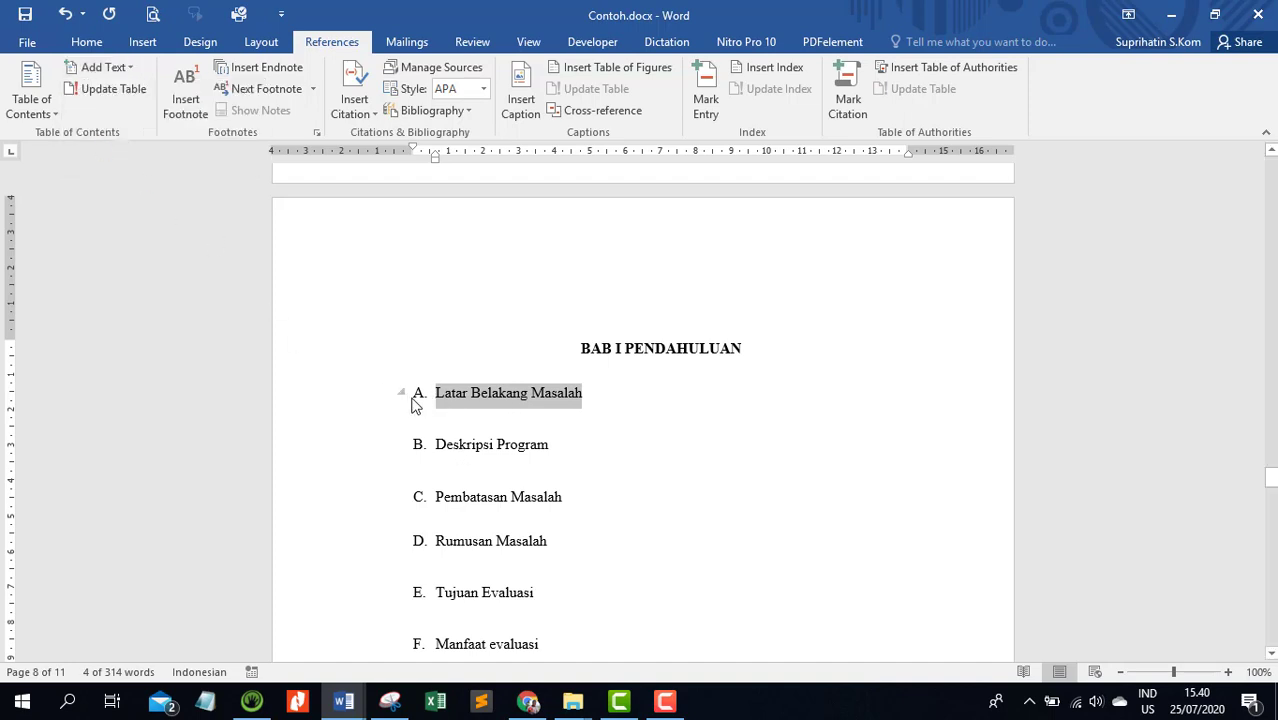
Make the Latar Belakang Masalah subheading bold and insert an empty line between it and the BAB I PENDAHULUAN heading
{"action": "left_click", "coordinate": [87, 42]}
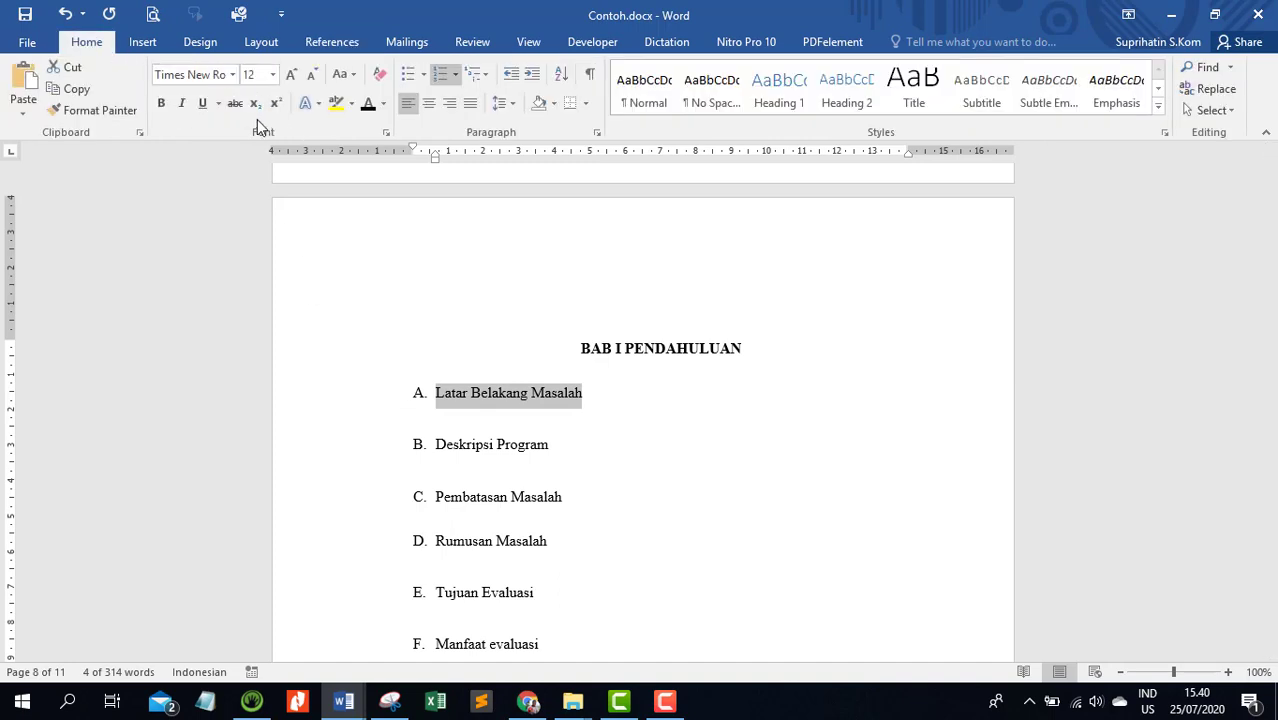
{"action": "left_click", "coordinate": [162, 103]}
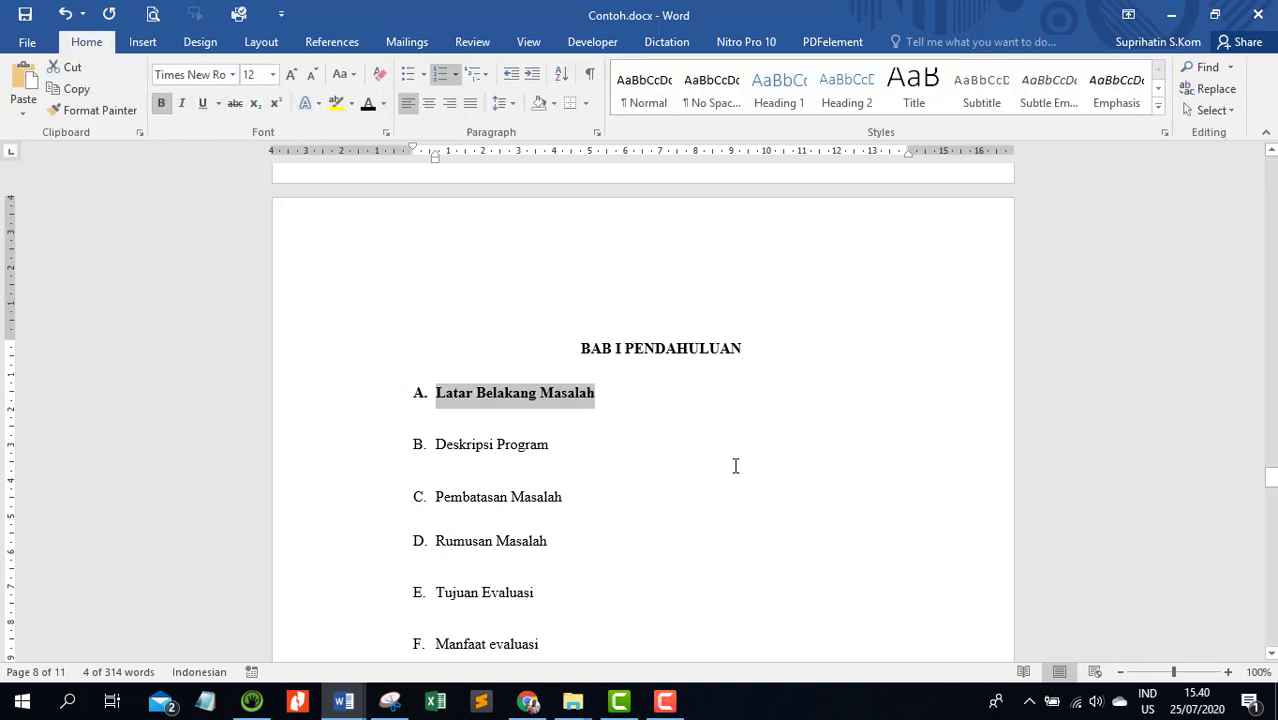
{"action": "left_click", "coordinate": [750, 419]}
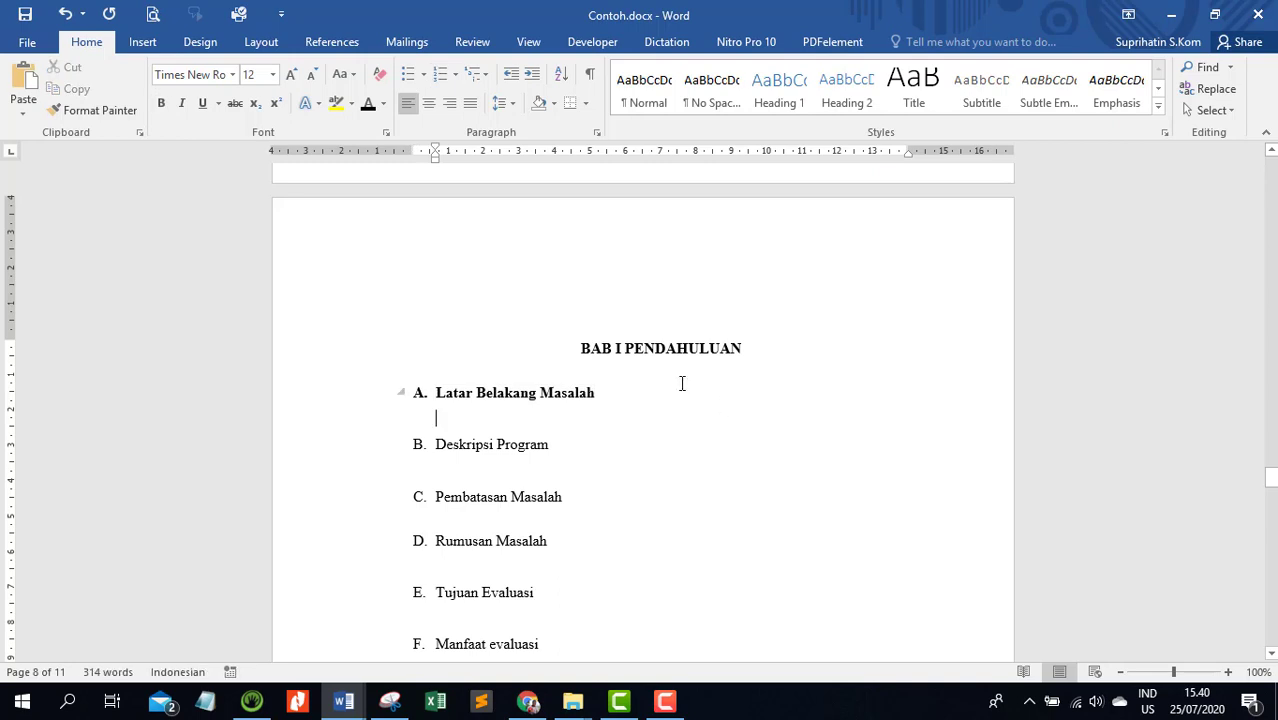
{"action": "left_click", "coordinate": [681, 381]}
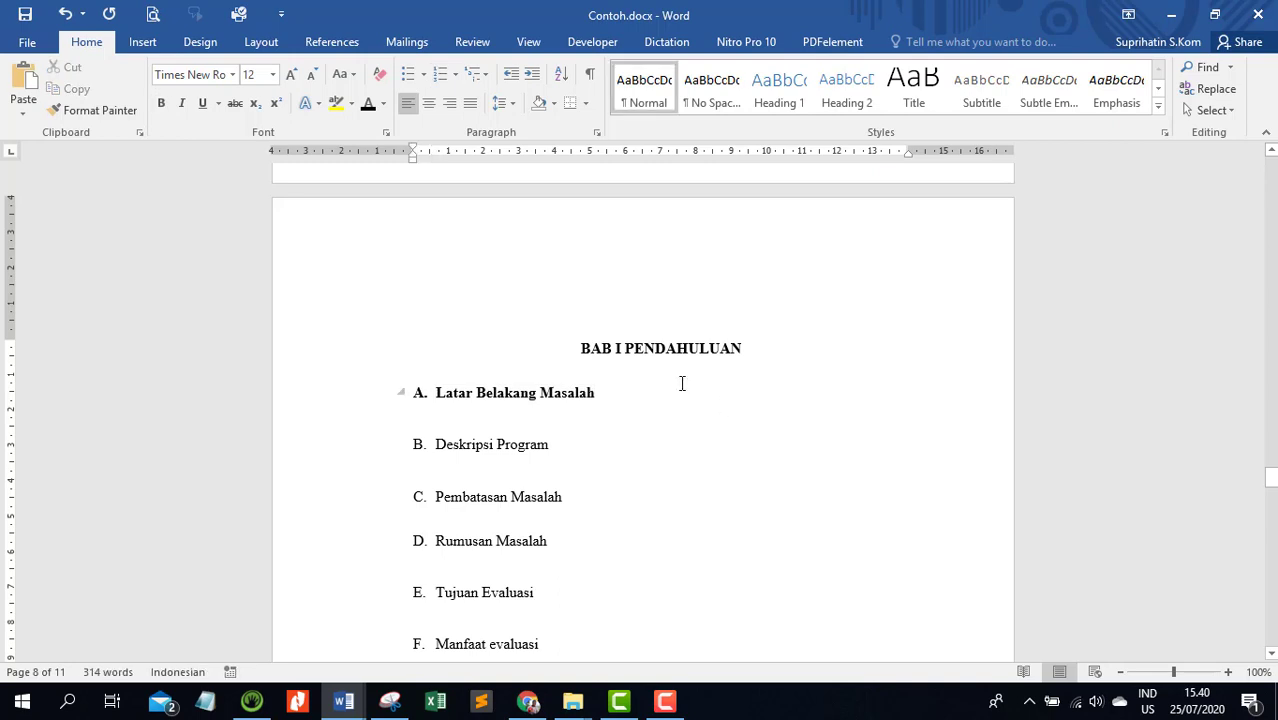
{"action": "key", "text": "Return"}
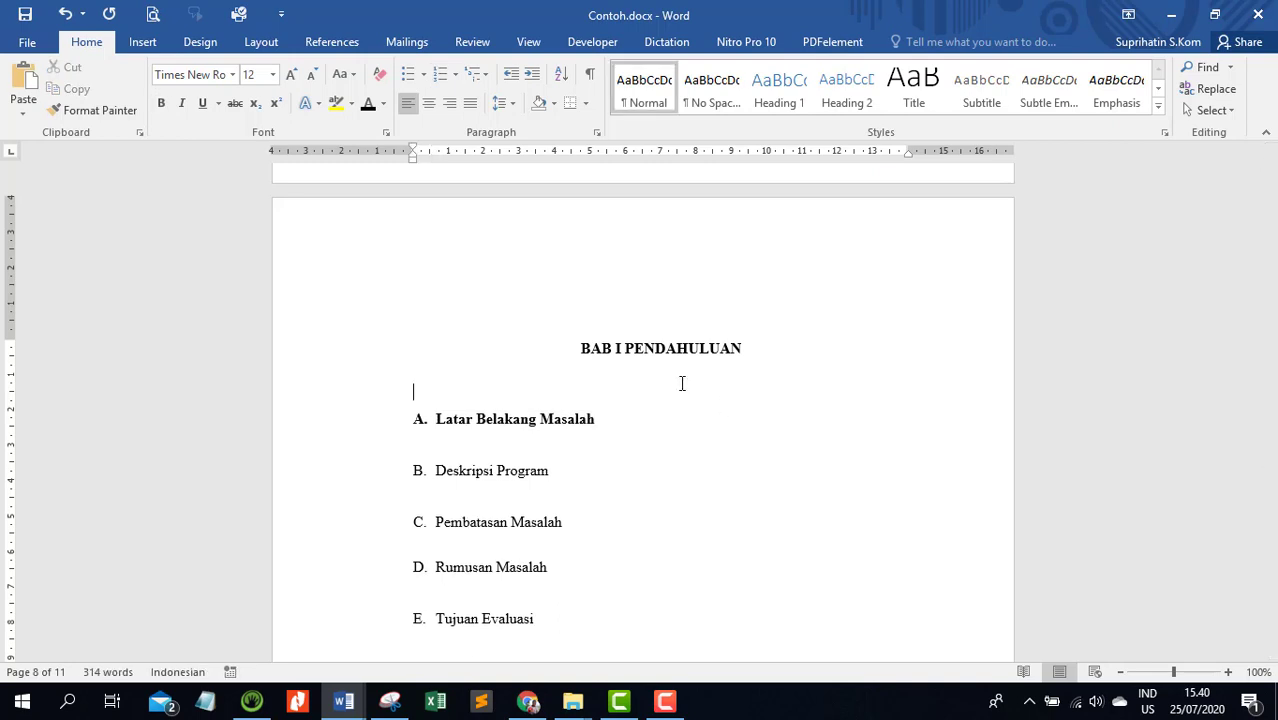
Add the Deskripsi Program subheading to the table of contents as Level 2 and make it bold
{"action": "left_click", "coordinate": [382, 477]}
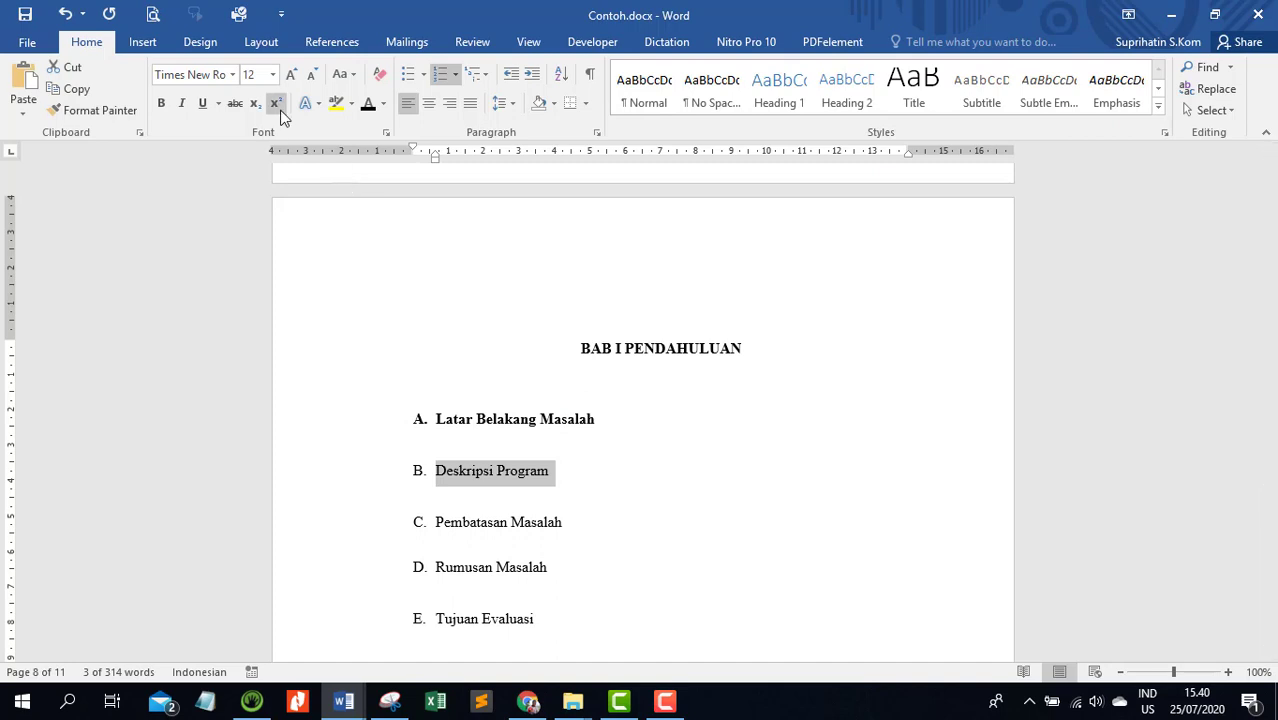
{"action": "left_click", "coordinate": [331, 42]}
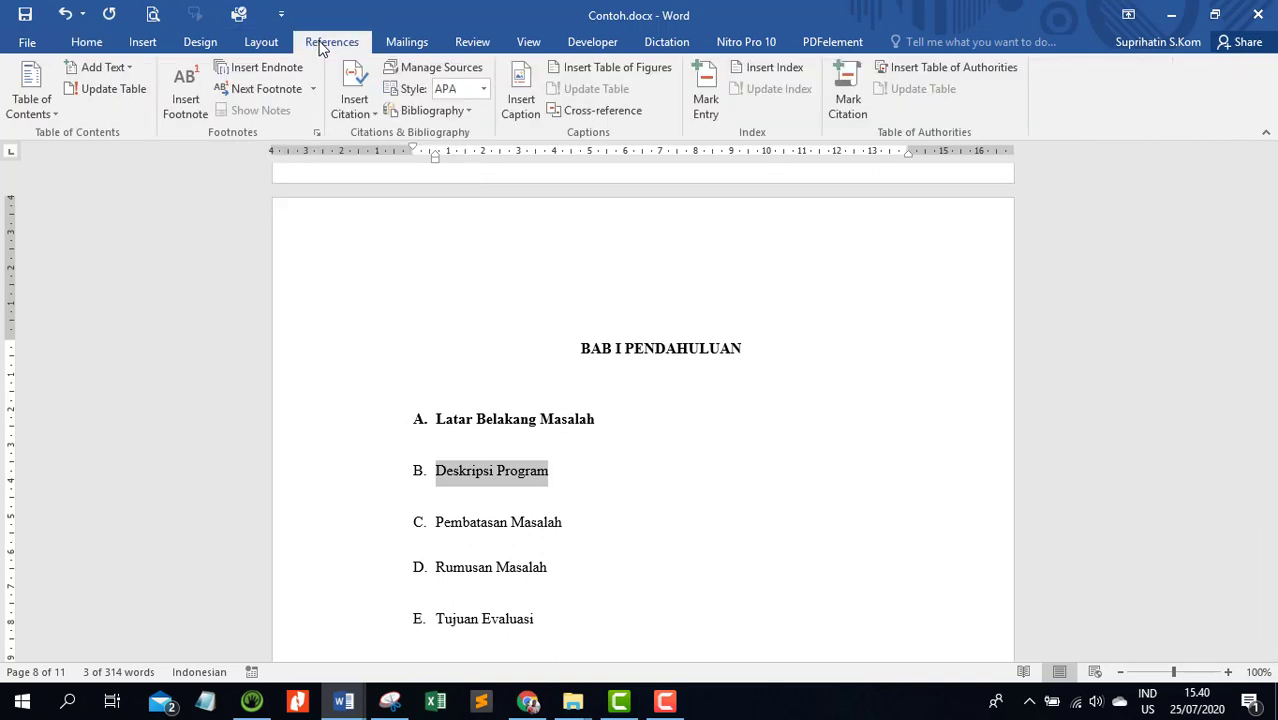
{"action": "left_click", "coordinate": [134, 72]}
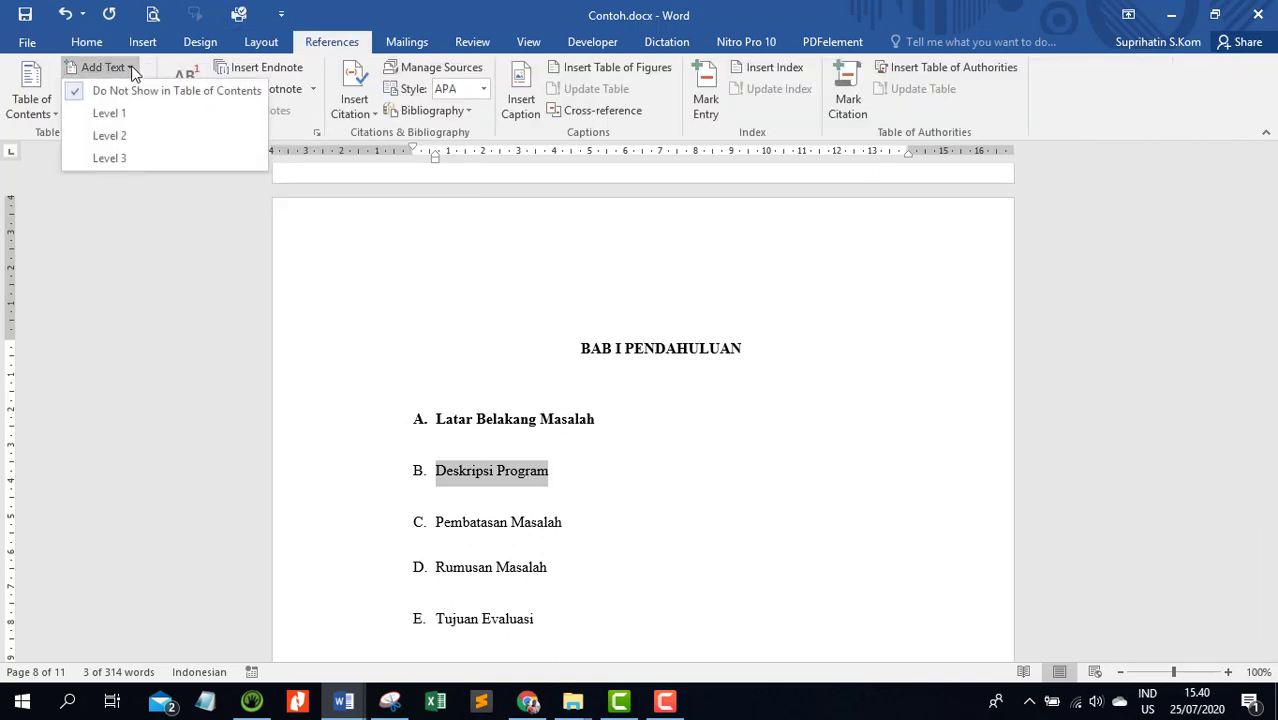
{"action": "left_click", "coordinate": [108, 135]}
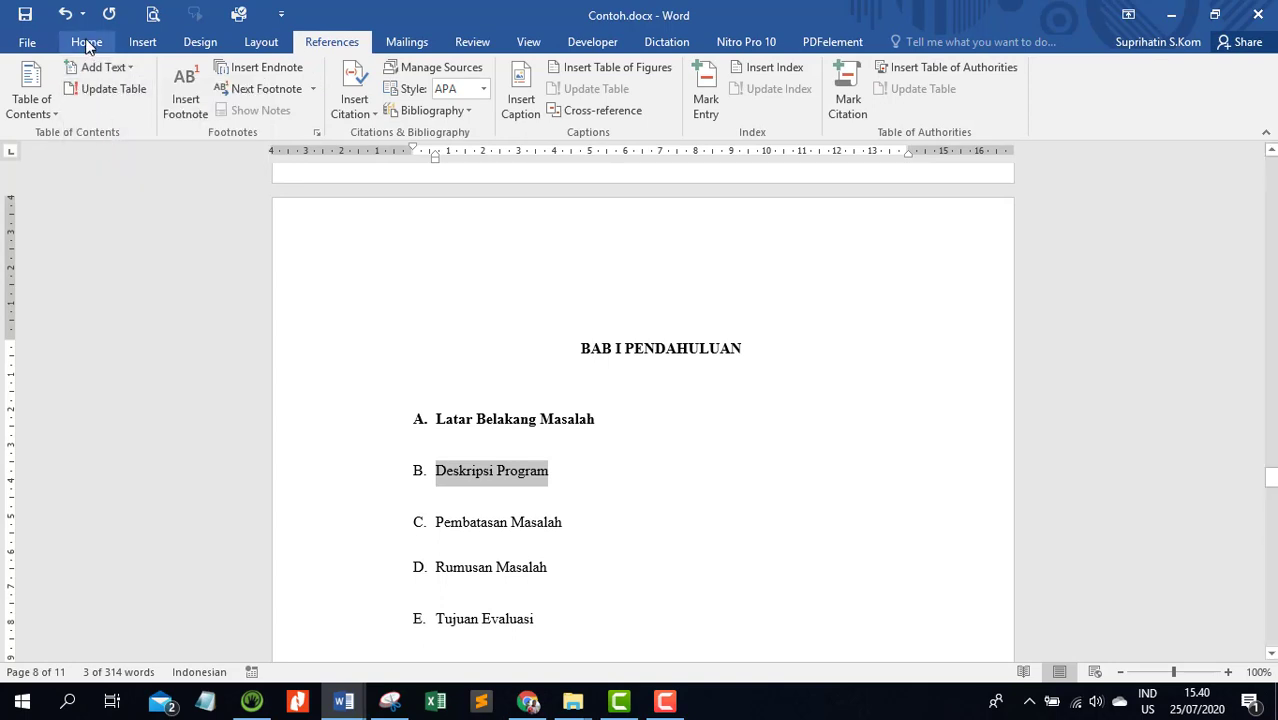
{"action": "left_click", "coordinate": [87, 42]}
{"action": "left_click", "coordinate": [162, 104]}
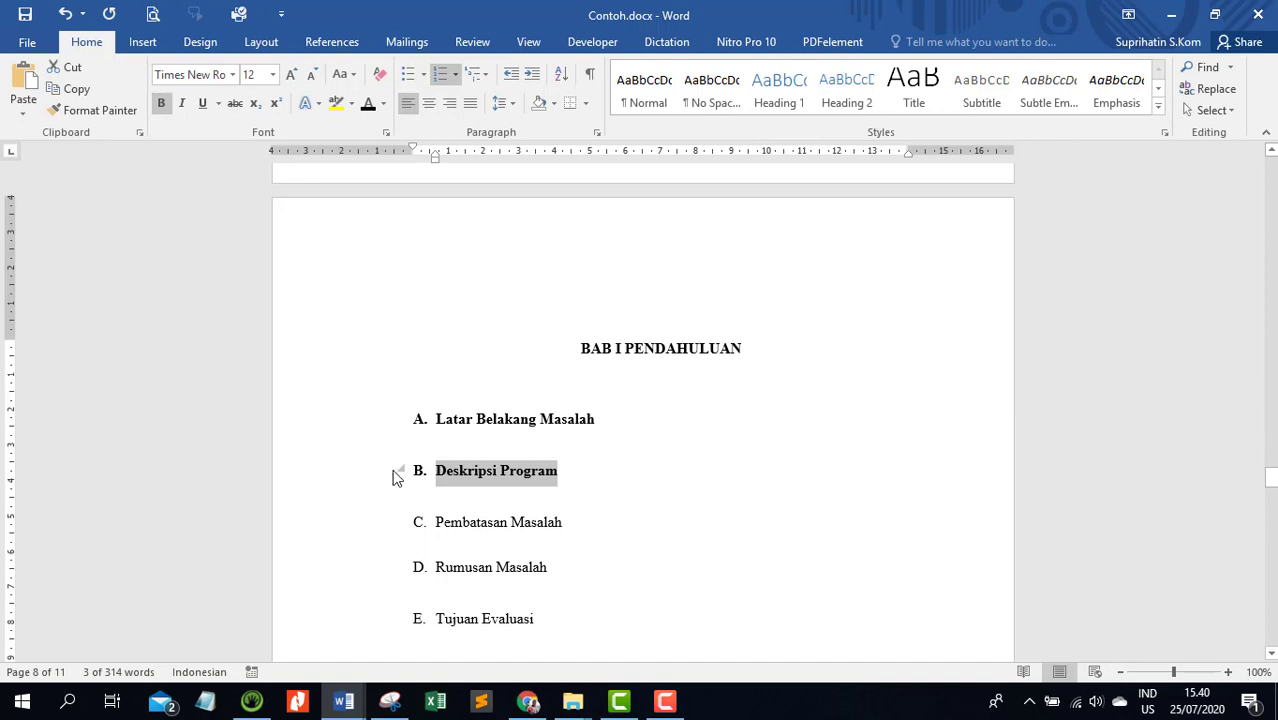
Make the Pembatasan Masalah subheading bold and add it to the table of contents as Level 2
{"action": "left_click", "coordinate": [370, 532]}
{"action": "left_click", "coordinate": [162, 104]}
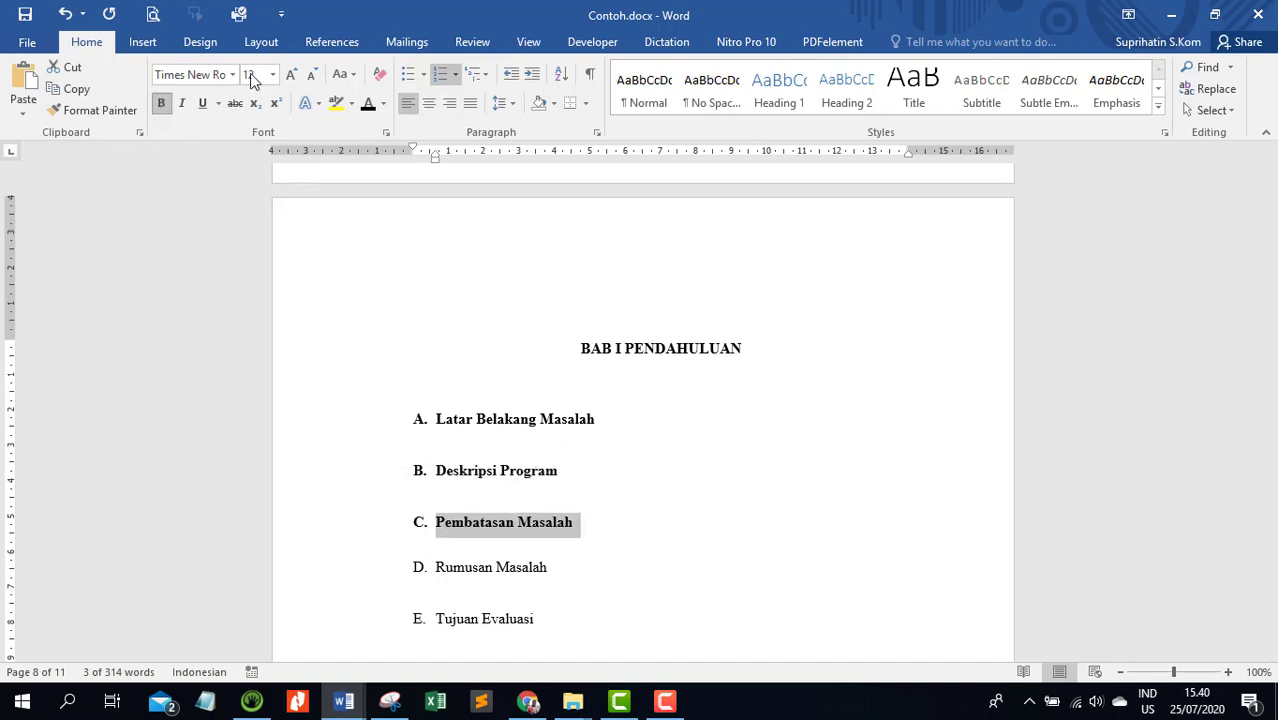
{"action": "left_click", "coordinate": [320, 44]}
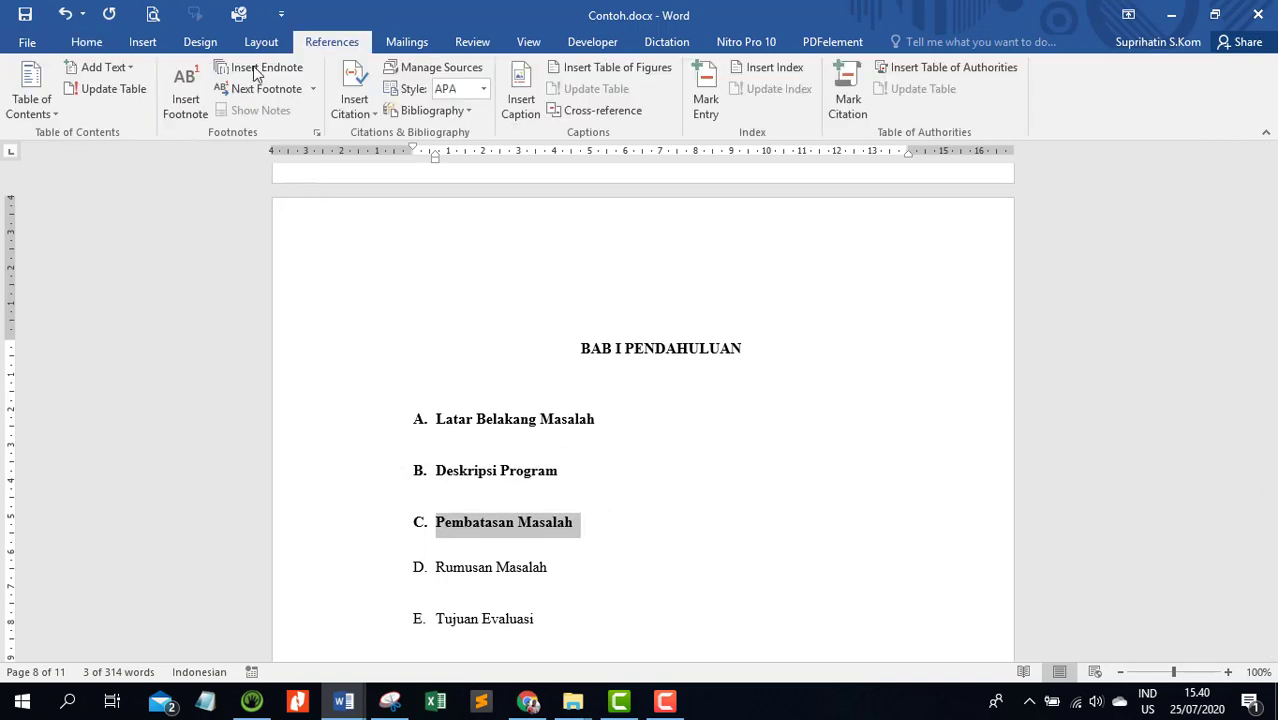
{"action": "left_click", "coordinate": [103, 67]}
{"action": "left_click", "coordinate": [117, 133]}
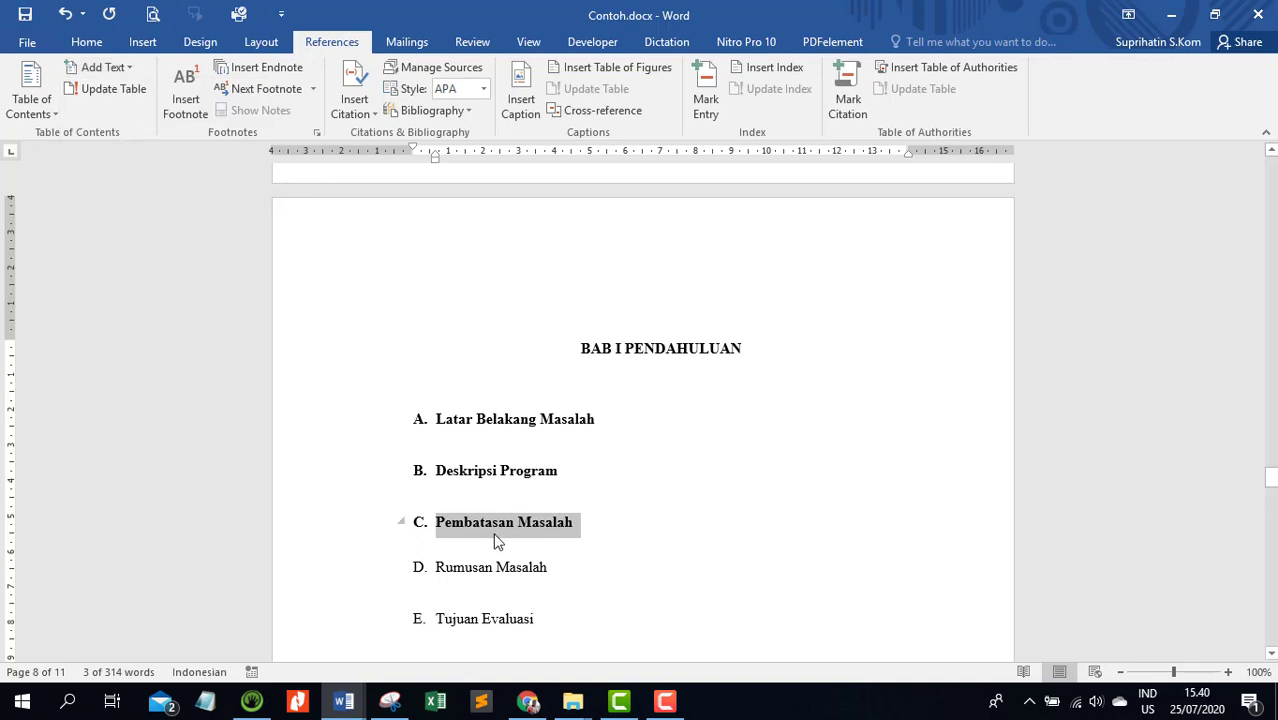
{"action": "scroll", "coordinate": [582, 437], "scroll_direction": "down", "scroll_amount": 4}
{"action": "scroll", "coordinate": [573, 431], "scroll_direction": "up", "scroll_amount": 2}
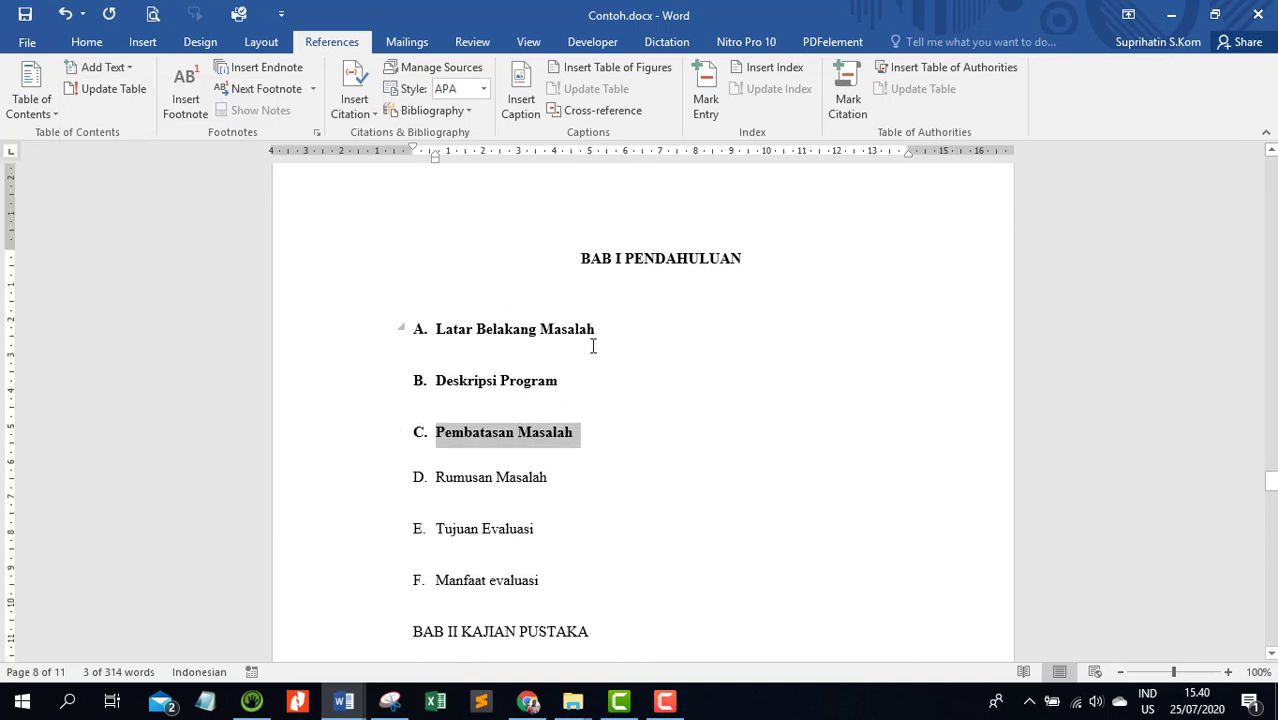
{"action": "left_click", "coordinate": [589, 434]}
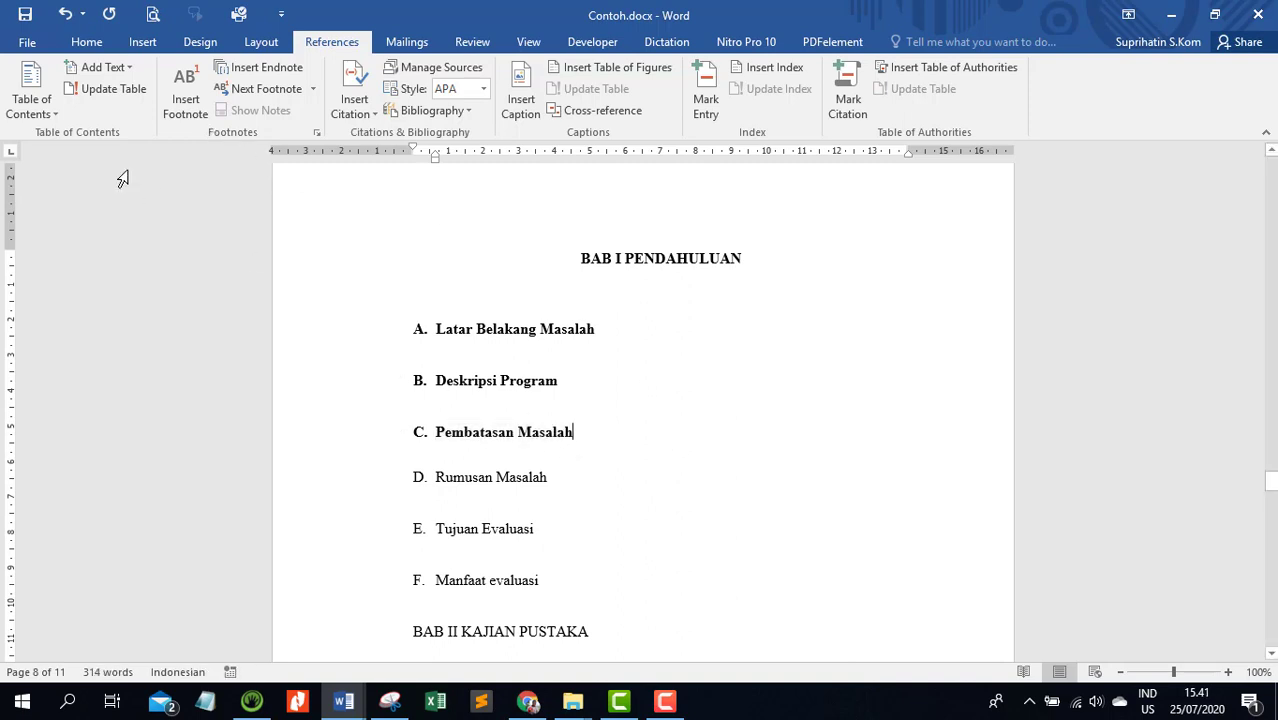
Copy the formatting of the Pembatasan Masalah subheading onto the Rumusan Masalah subheading with Format Painter
{"action": "left_click", "coordinate": [86, 41]}
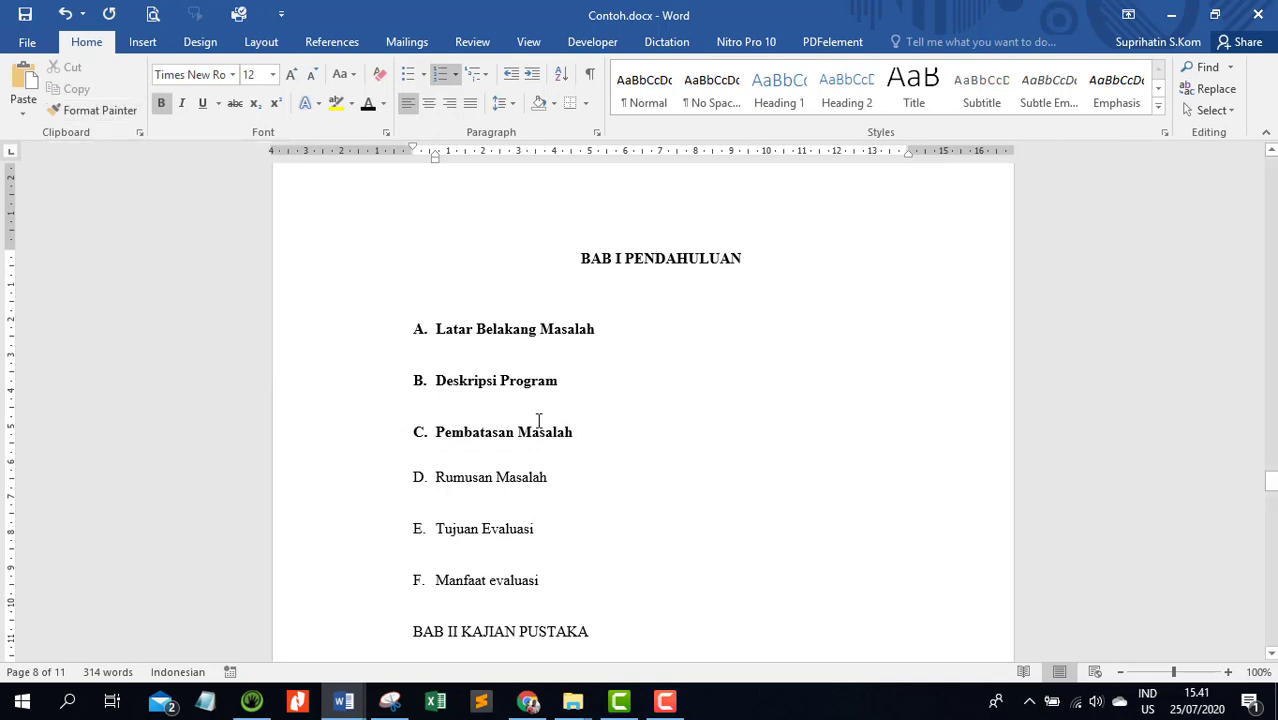
{"action": "left_click", "coordinate": [351, 334]}
{"action": "left_click", "coordinate": [368, 381]}
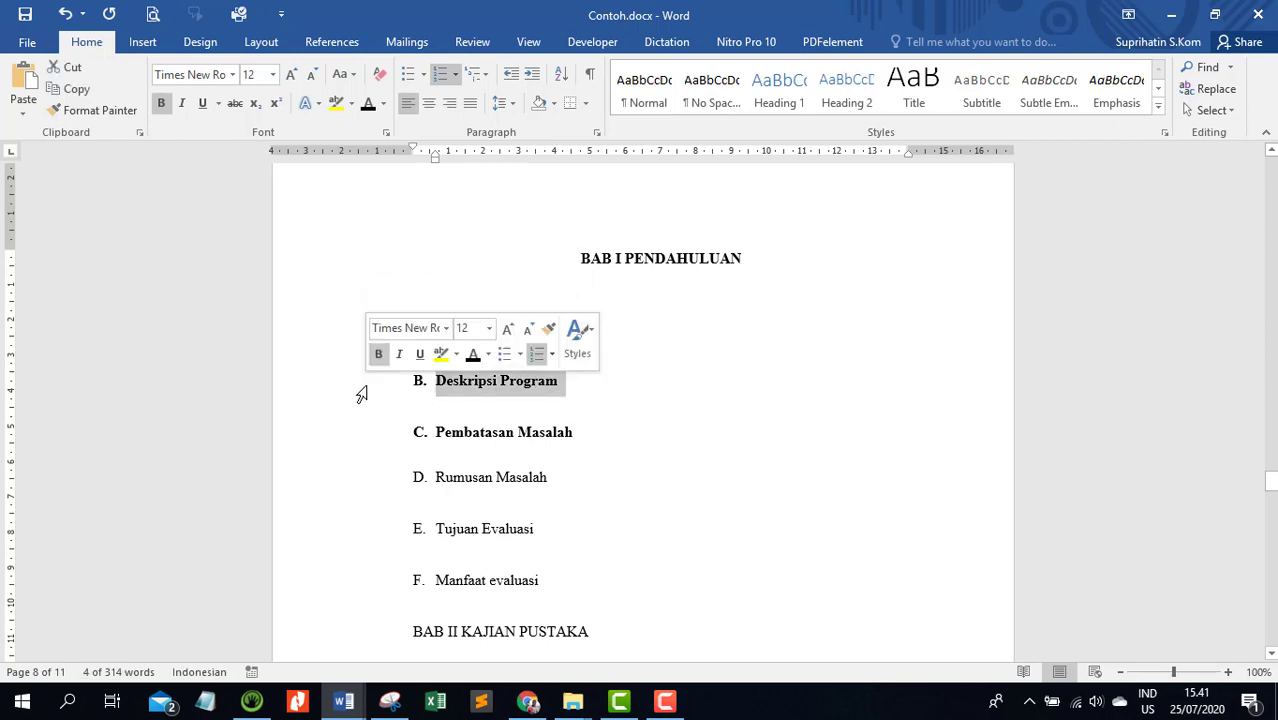
{"action": "left_click", "coordinate": [416, 399]}
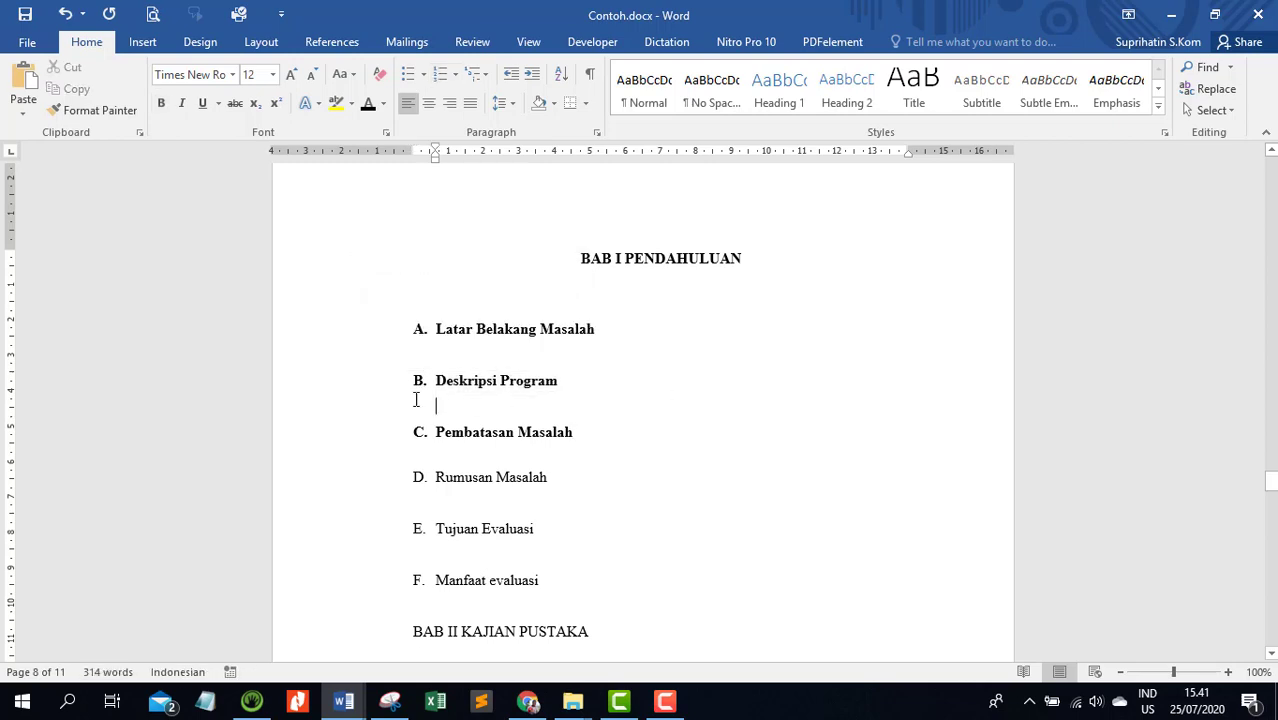
{"action": "left_click", "coordinate": [362, 333]}
{"action": "left_click", "coordinate": [353, 380]}
{"action": "left_click", "coordinate": [348, 433]}
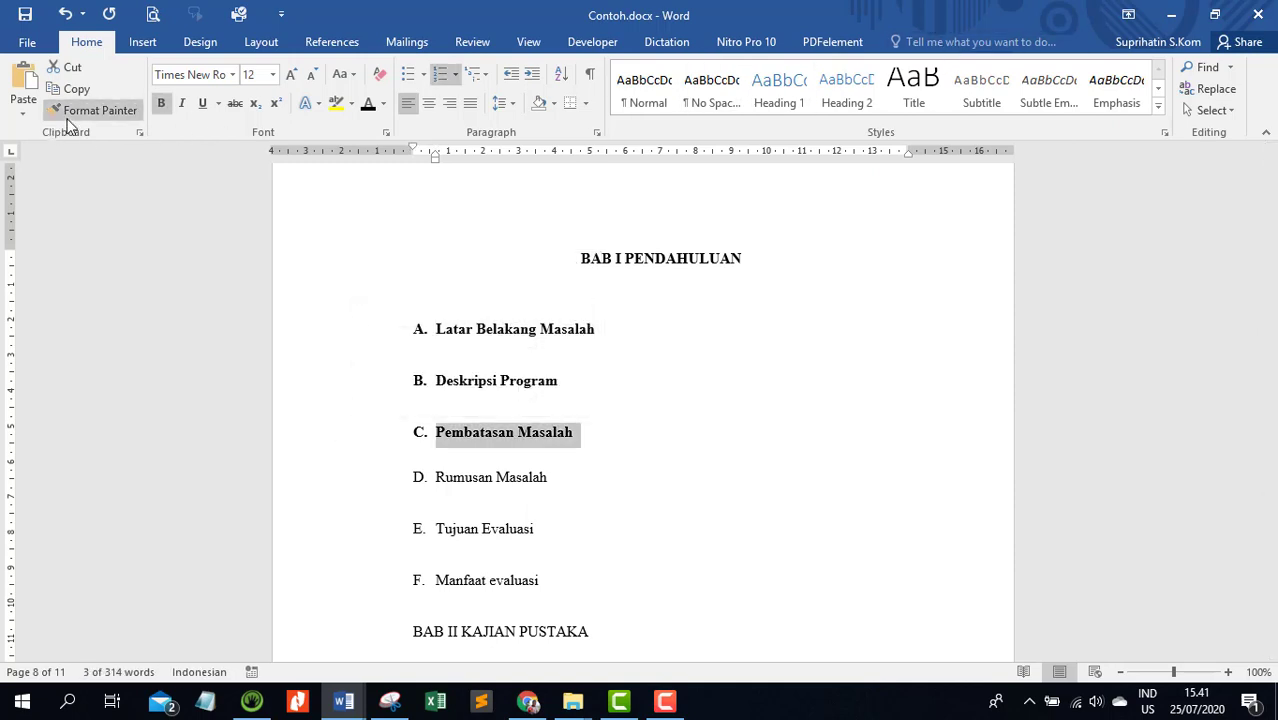
{"action": "left_click", "coordinate": [97, 115]}
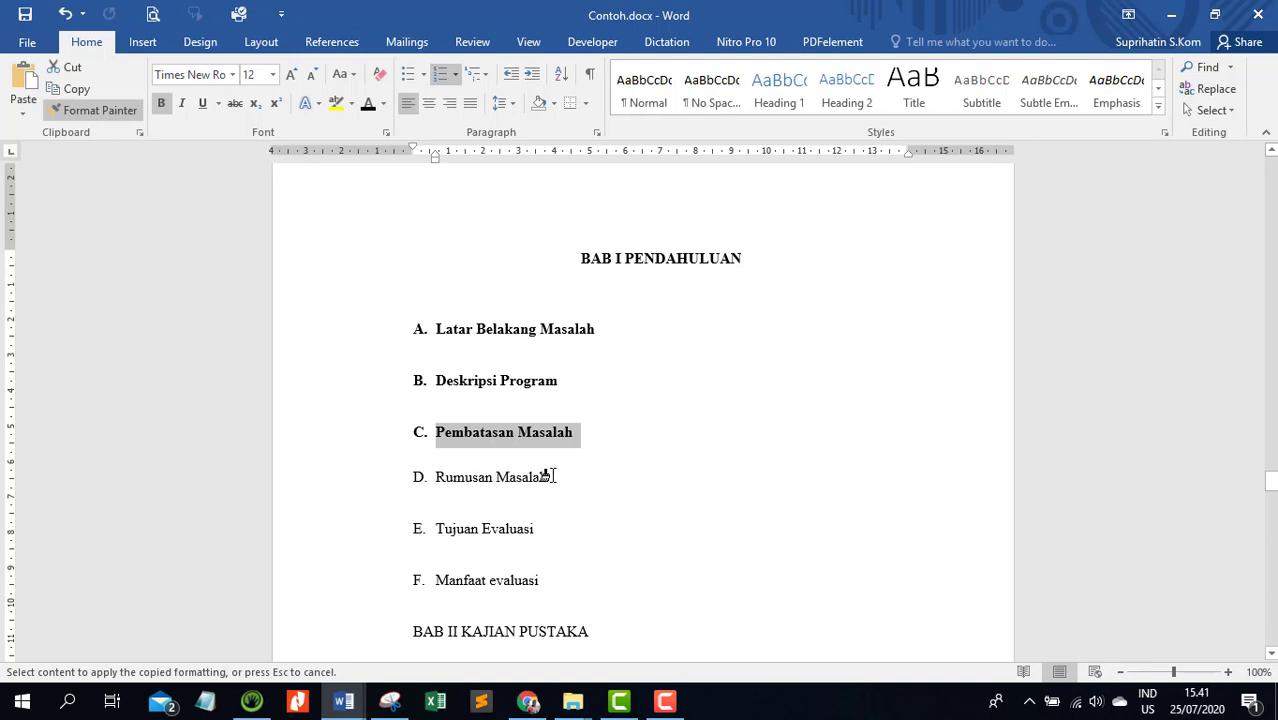
{"action": "left_click", "coordinate": [384, 484]}
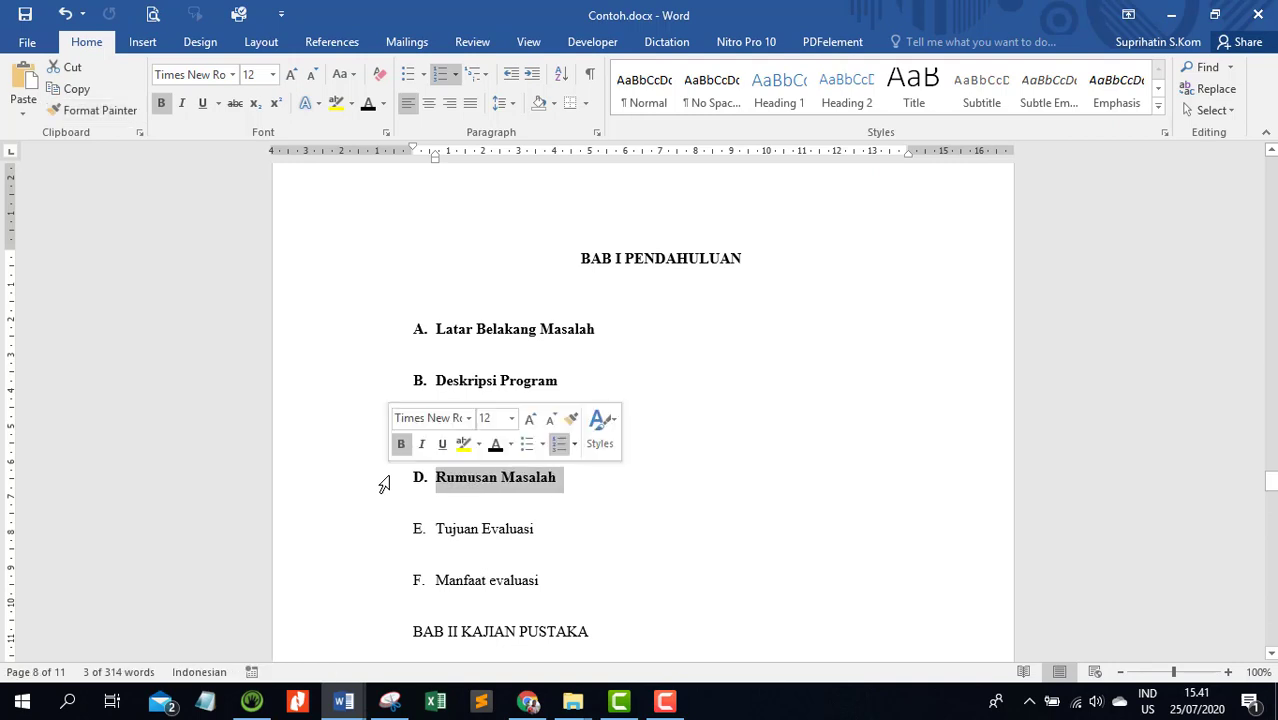
Copy the formatting of the Rumusan Masalah subheading onto the Tujuan Evaluasi and Manfaat evaluasi subheadings with Format Painter
{"action": "left_click", "coordinate": [86, 115]}
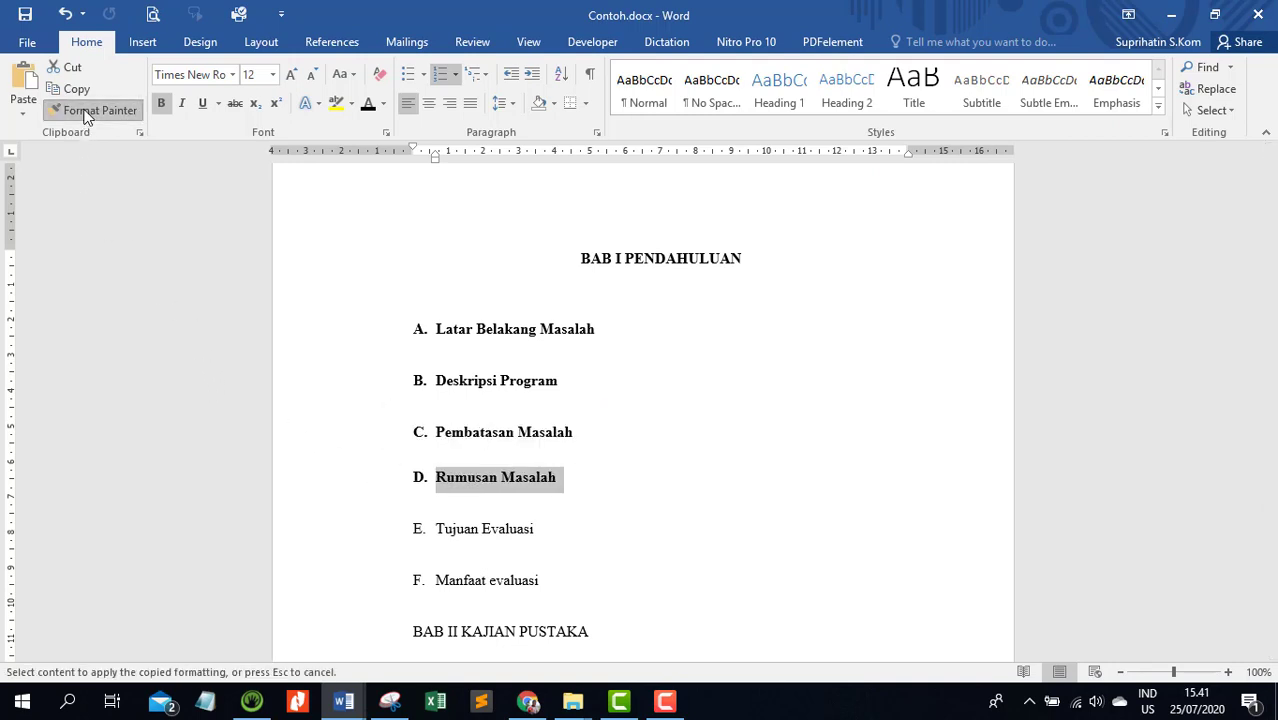
{"action": "left_click", "coordinate": [355, 539]}
{"action": "left_click", "coordinate": [95, 110]}
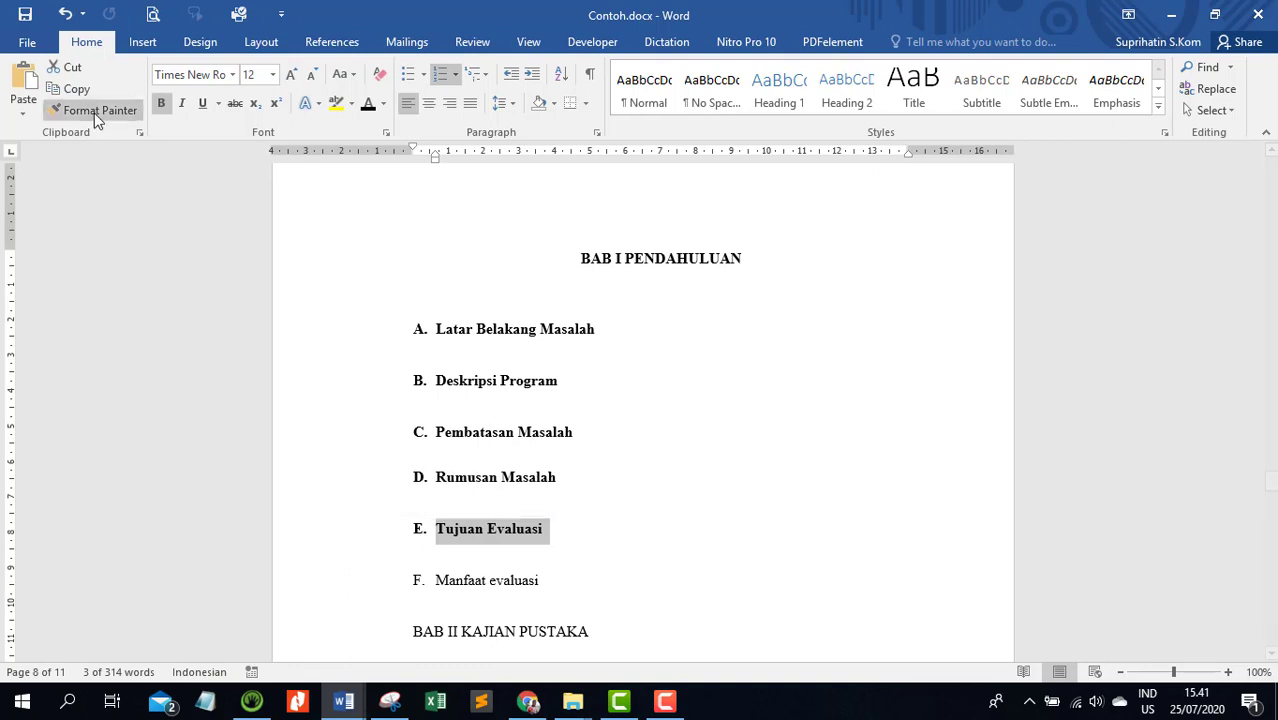
{"action": "scroll", "coordinate": [378, 478], "scroll_direction": "down", "scroll_amount": 3}
{"action": "left_click", "coordinate": [372, 452]}
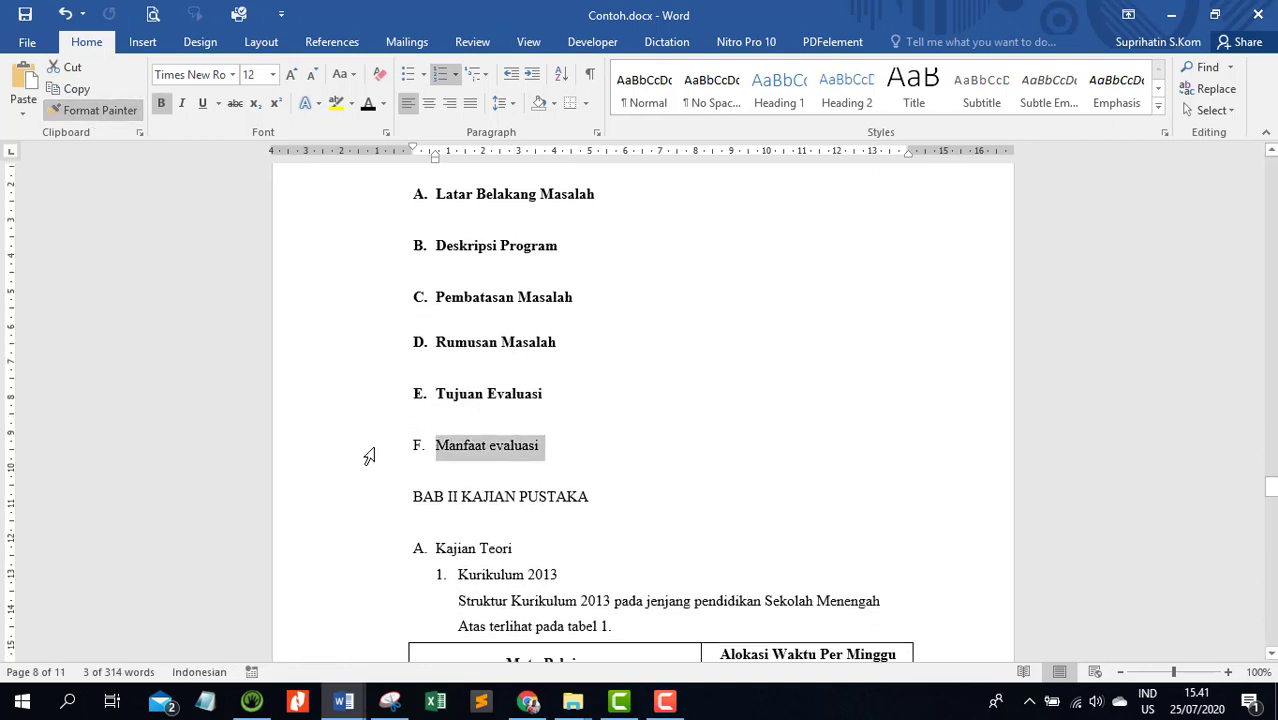
{"action": "left_click", "coordinate": [537, 455]}
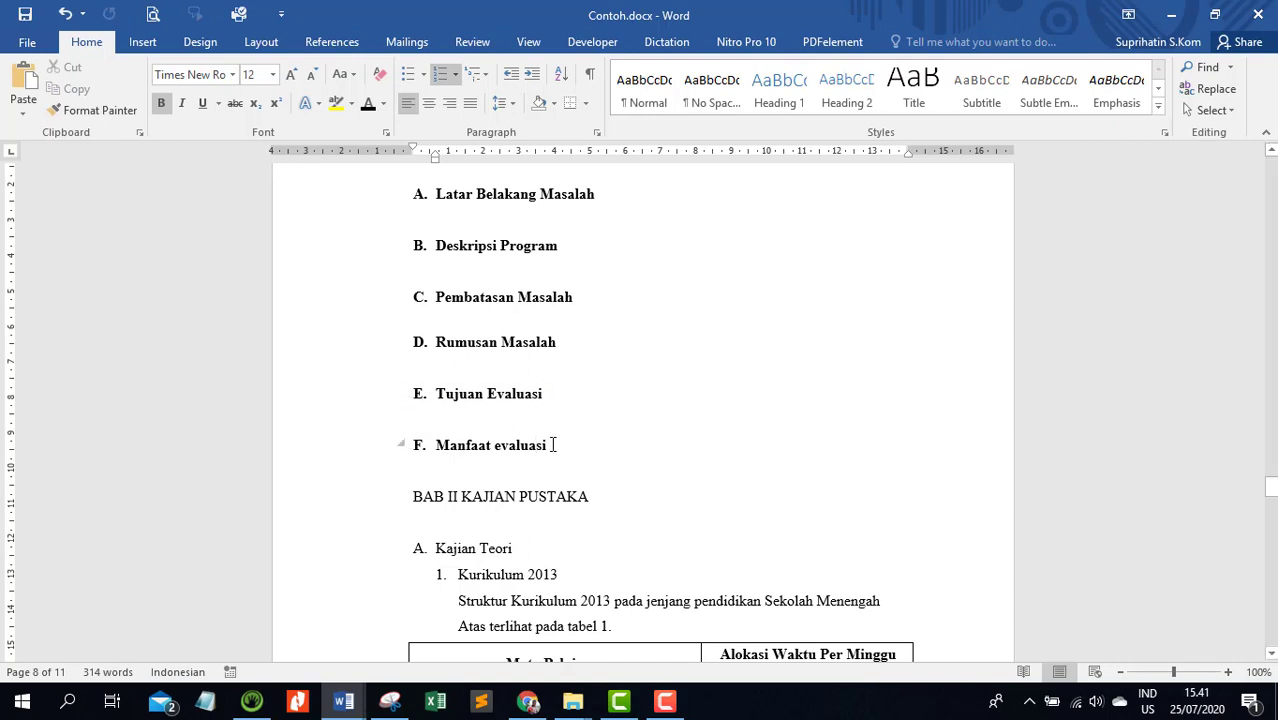
Copy the formatting of the BAB I PENDAHULUAN heading onto the BAB II KAJIAN PUSTAKA heading with Format Painter
{"action": "scroll", "coordinate": [551, 448], "scroll_direction": "up", "scroll_amount": 3}
{"action": "left_click", "coordinate": [632, 256]}
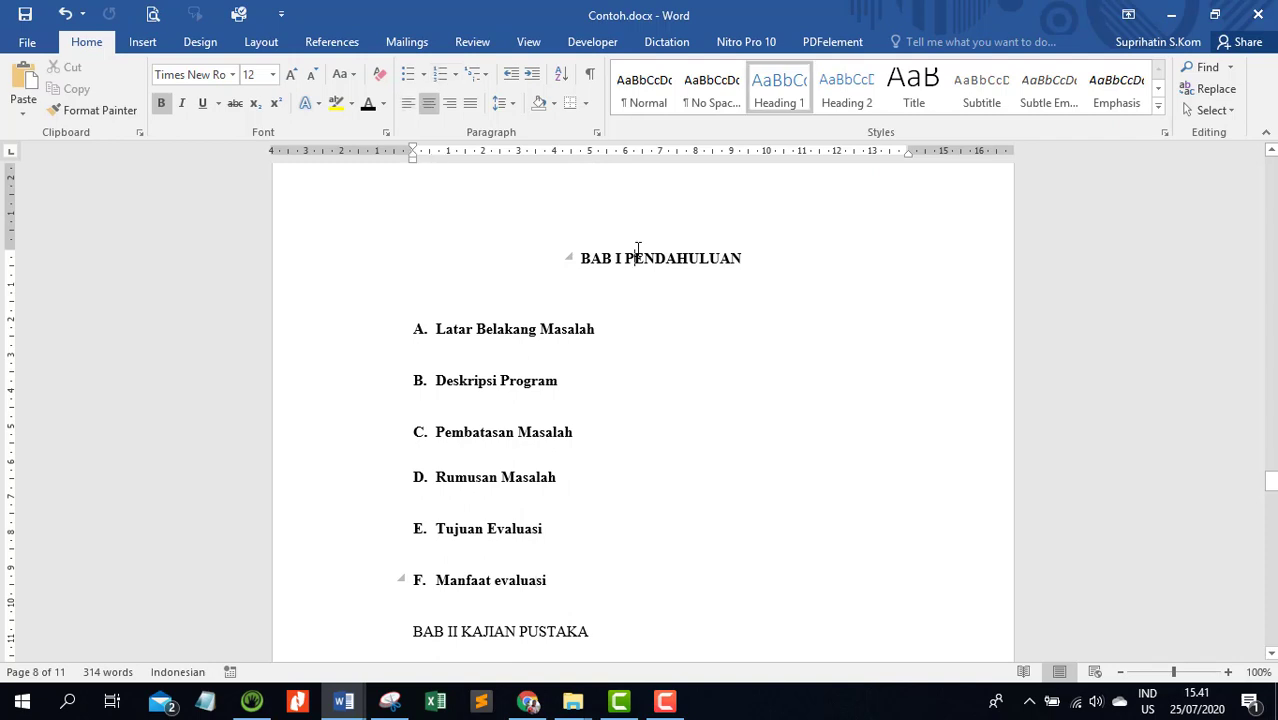
{"action": "left_click", "coordinate": [335, 267]}
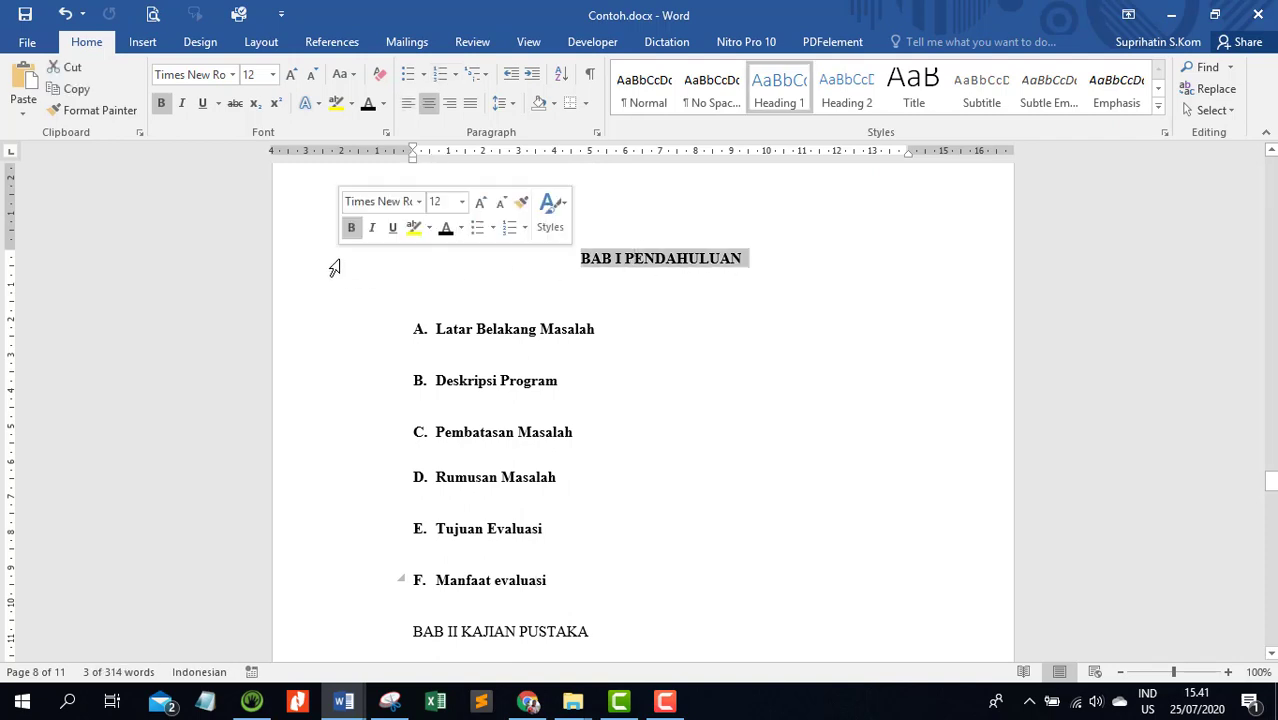
{"action": "left_click", "coordinate": [89, 112]}
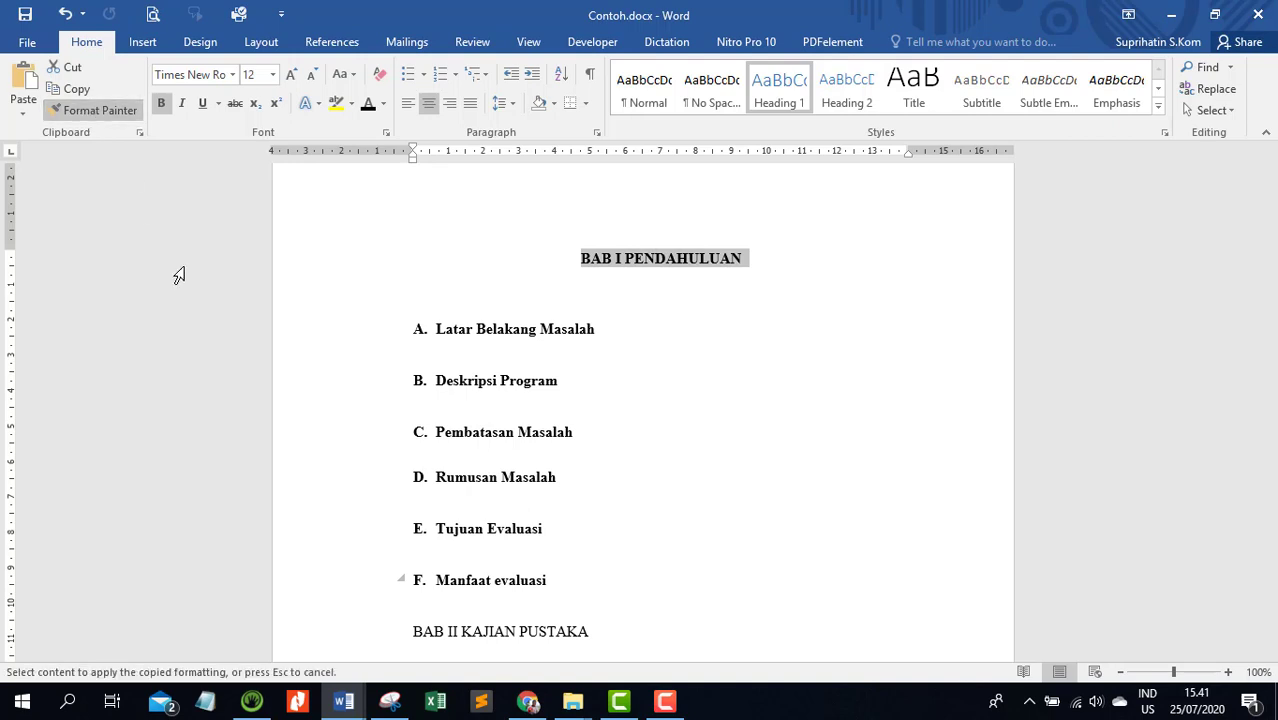
{"action": "scroll", "coordinate": [302, 348], "scroll_direction": "down", "scroll_amount": 4}
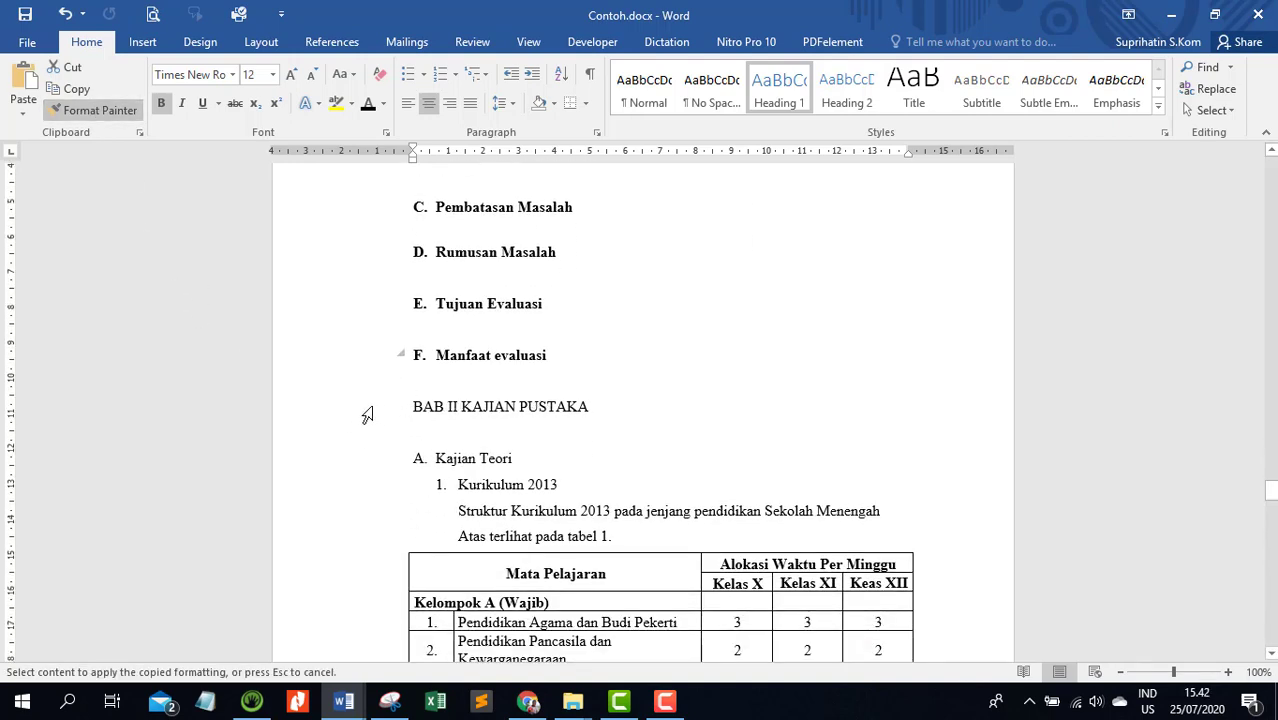
{"action": "left_click", "coordinate": [368, 415]}
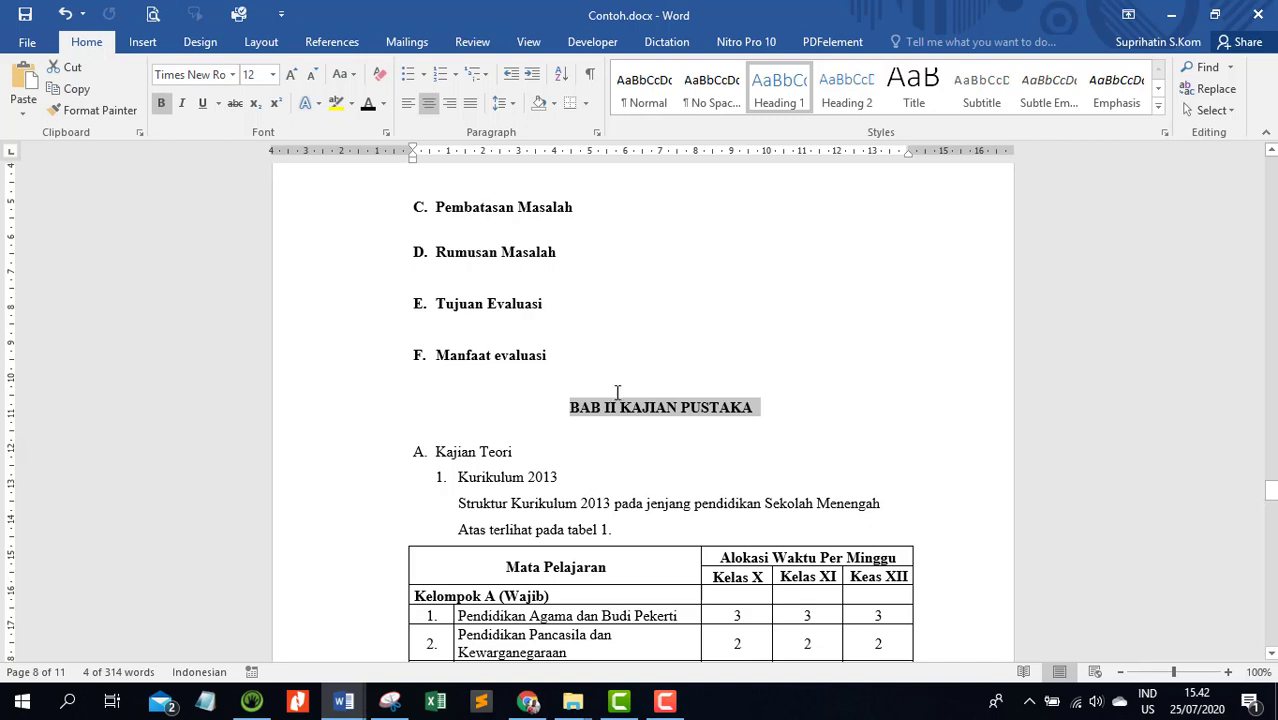
Copy the formatting of the Manfaat evaluasi subheading onto the Kajian Teori subheading with Format Painter
{"action": "scroll", "coordinate": [619, 390], "scroll_direction": "down", "scroll_amount": 2}
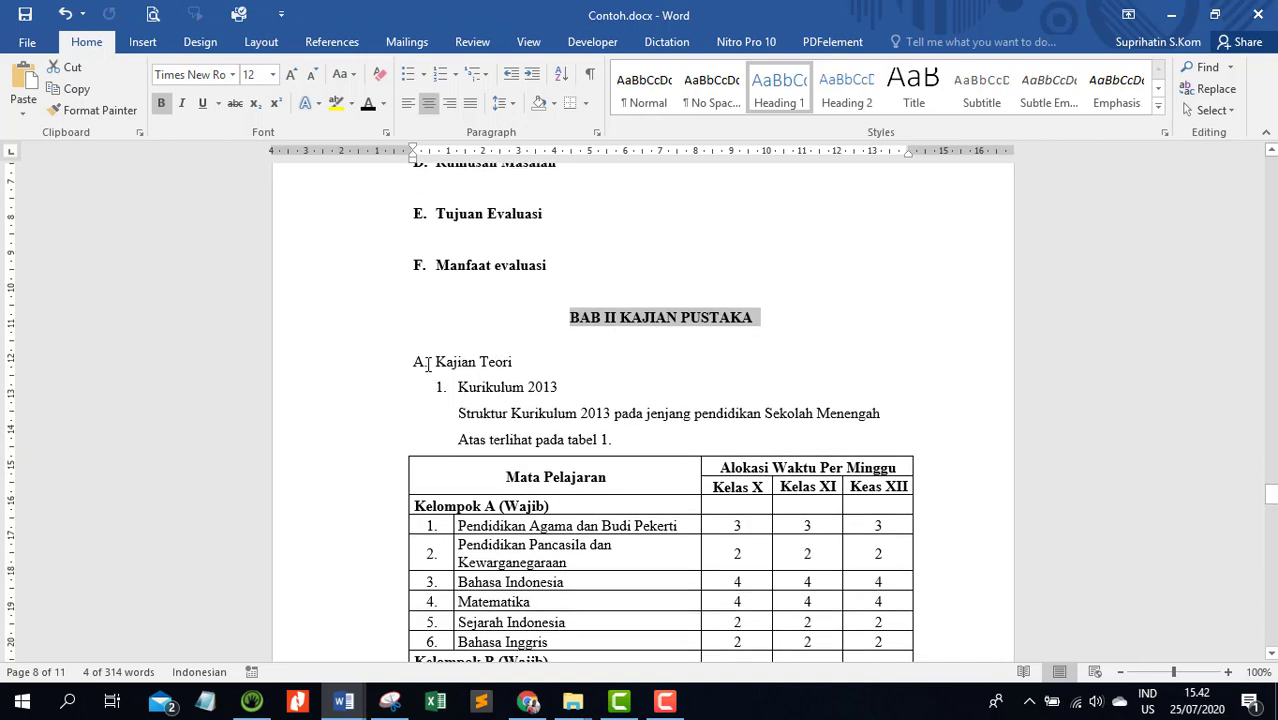
{"action": "left_click", "coordinate": [302, 279]}
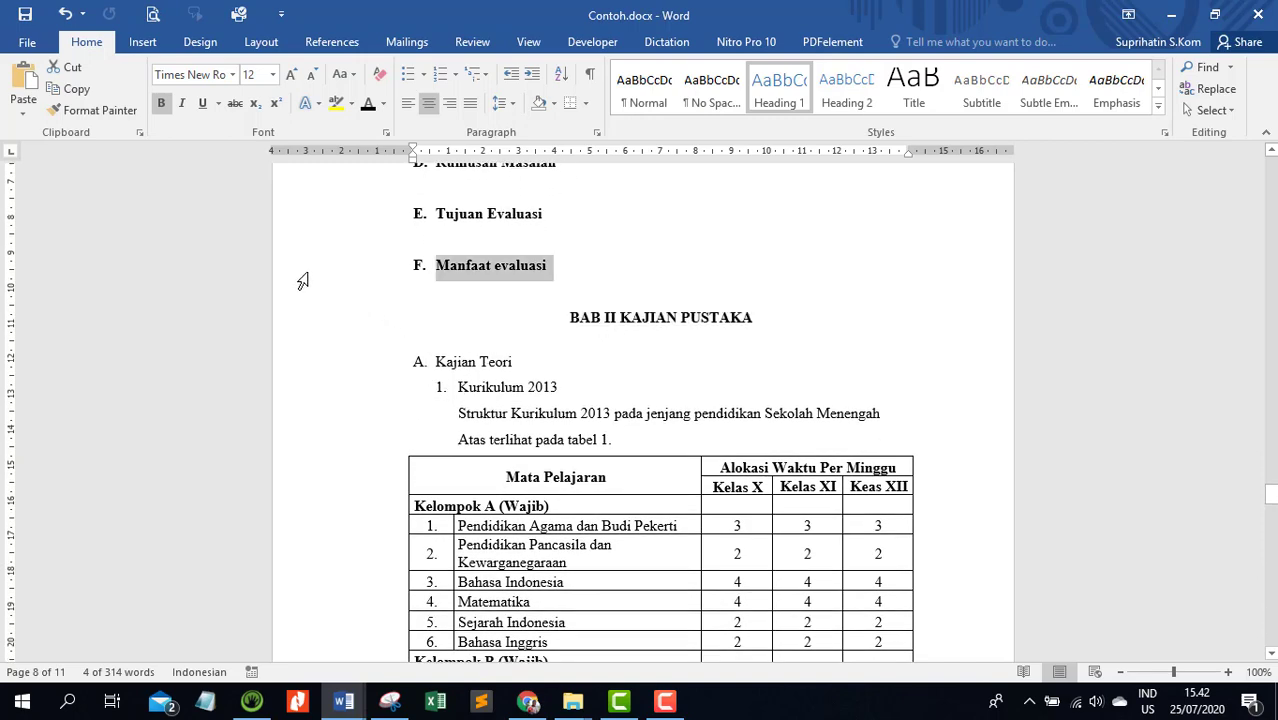
{"action": "left_click", "coordinate": [91, 116]}
{"action": "left_click", "coordinate": [346, 368]}
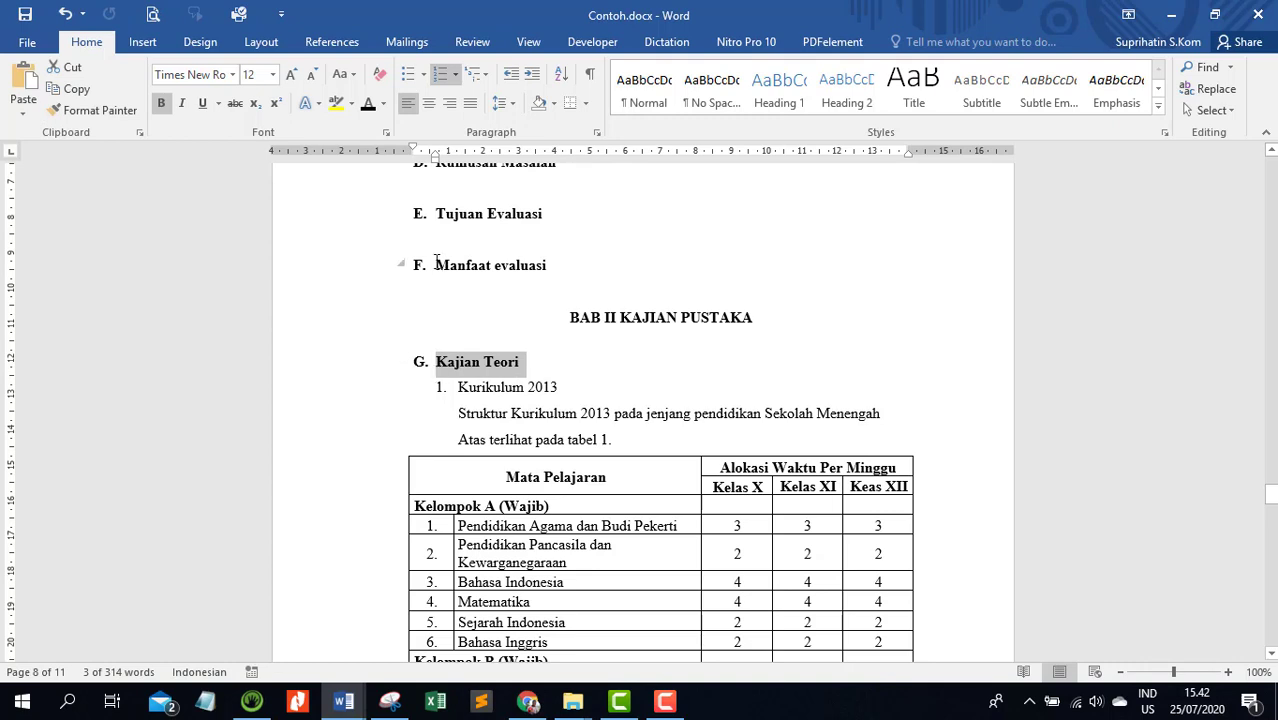
Restart the Kajian Teori subheading's numbering at A and decrease its indent by one level
{"action": "left_click", "coordinate": [454, 365]}
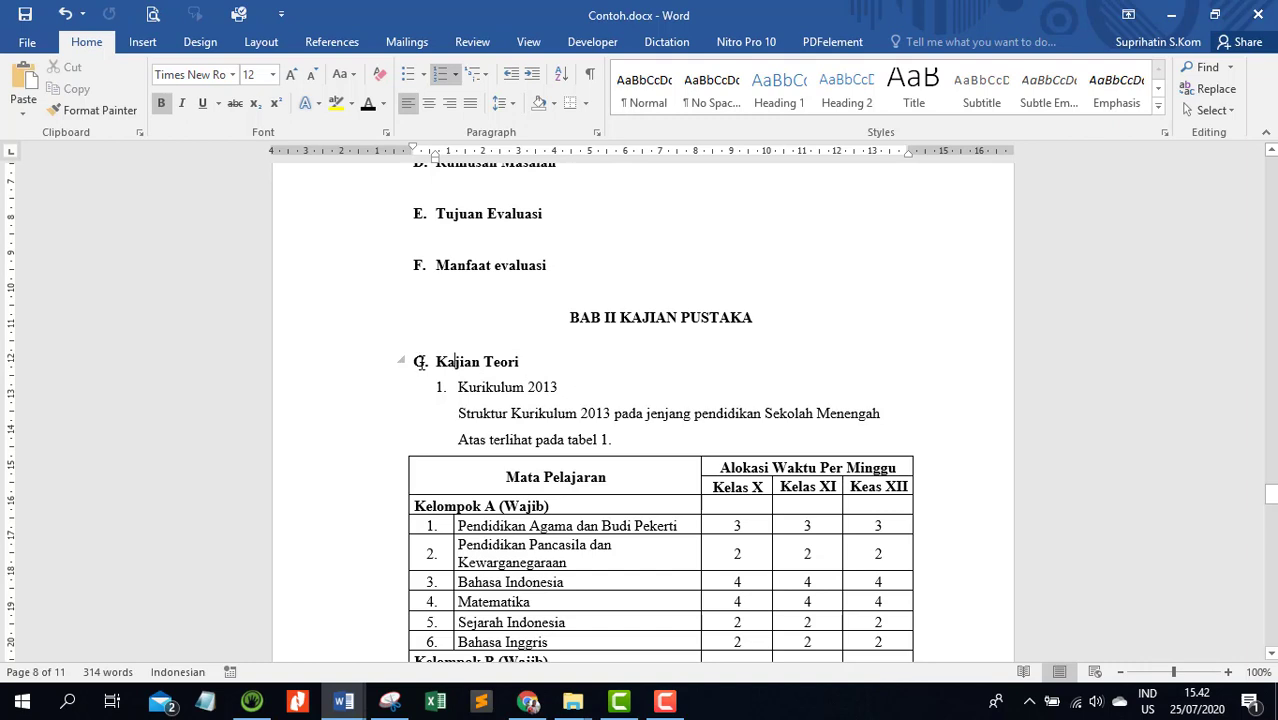
{"action": "right_click", "coordinate": [420, 362]}
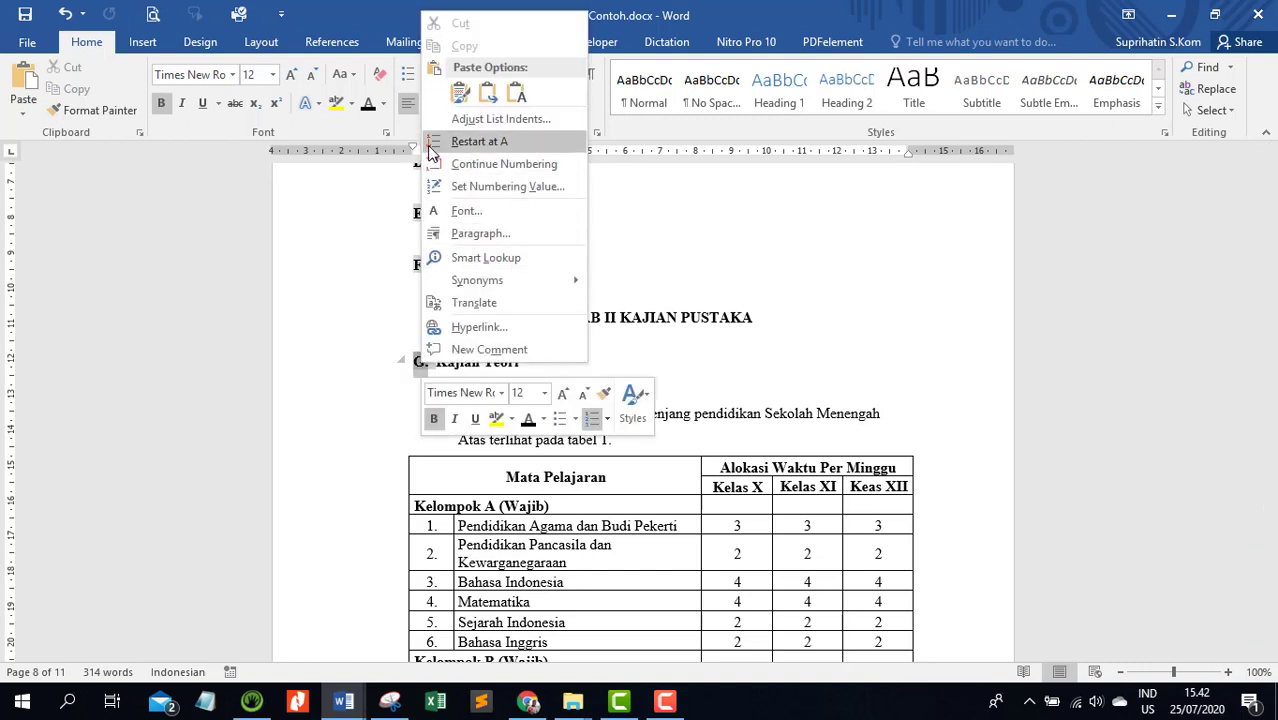
{"action": "left_click", "coordinate": [429, 146]}
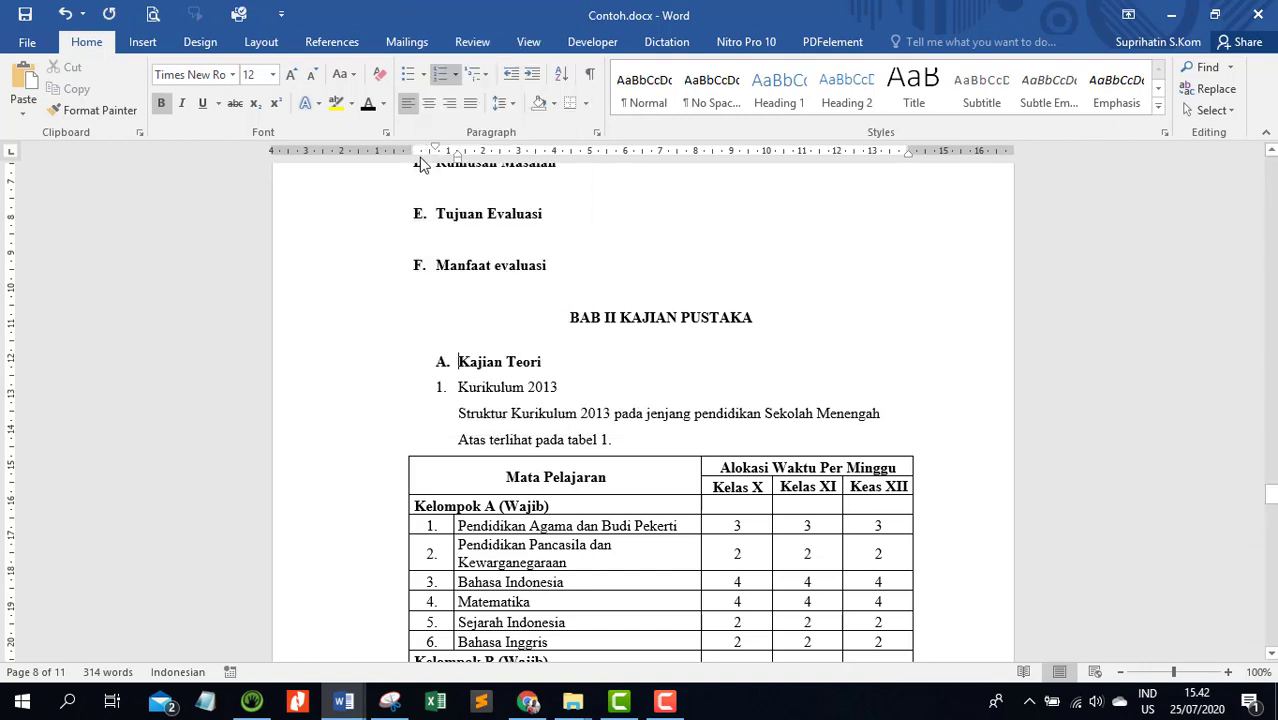
{"action": "left_click", "coordinate": [510, 80]}
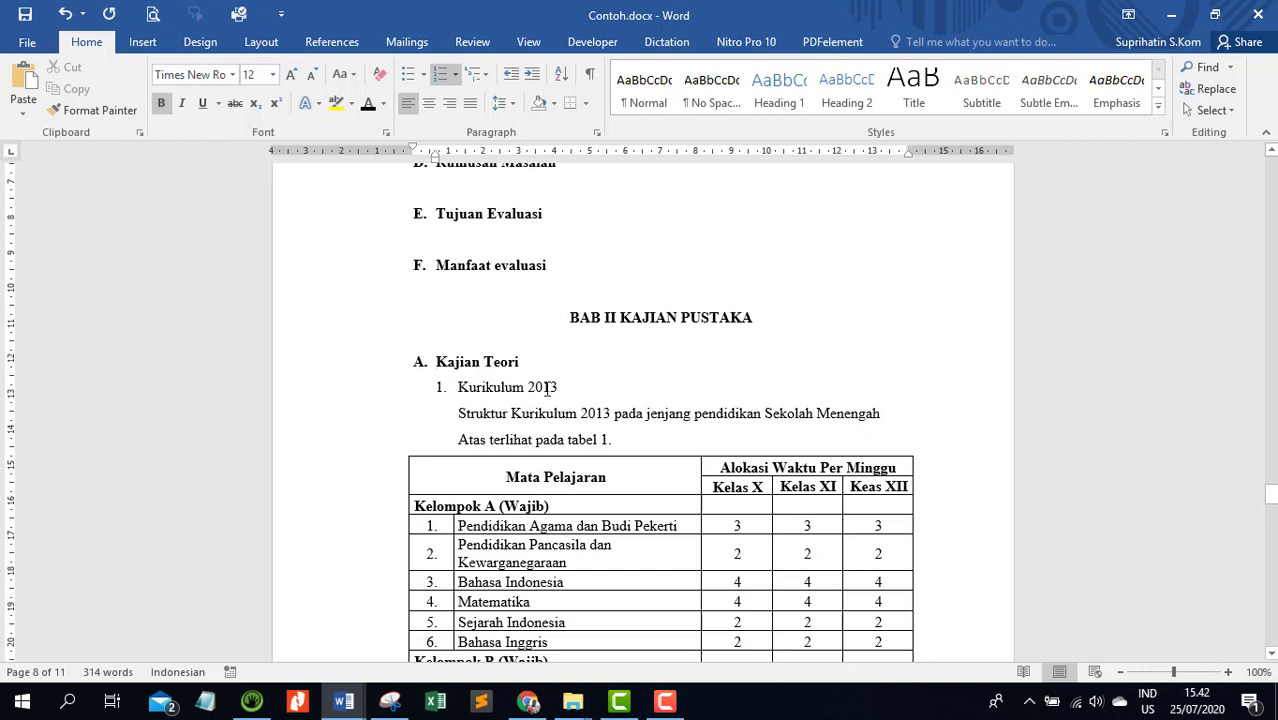
Add the Kurikulum 2013 subheading under Kajian Teori to the table of contents as Level 3
{"action": "left_click", "coordinate": [339, 396]}
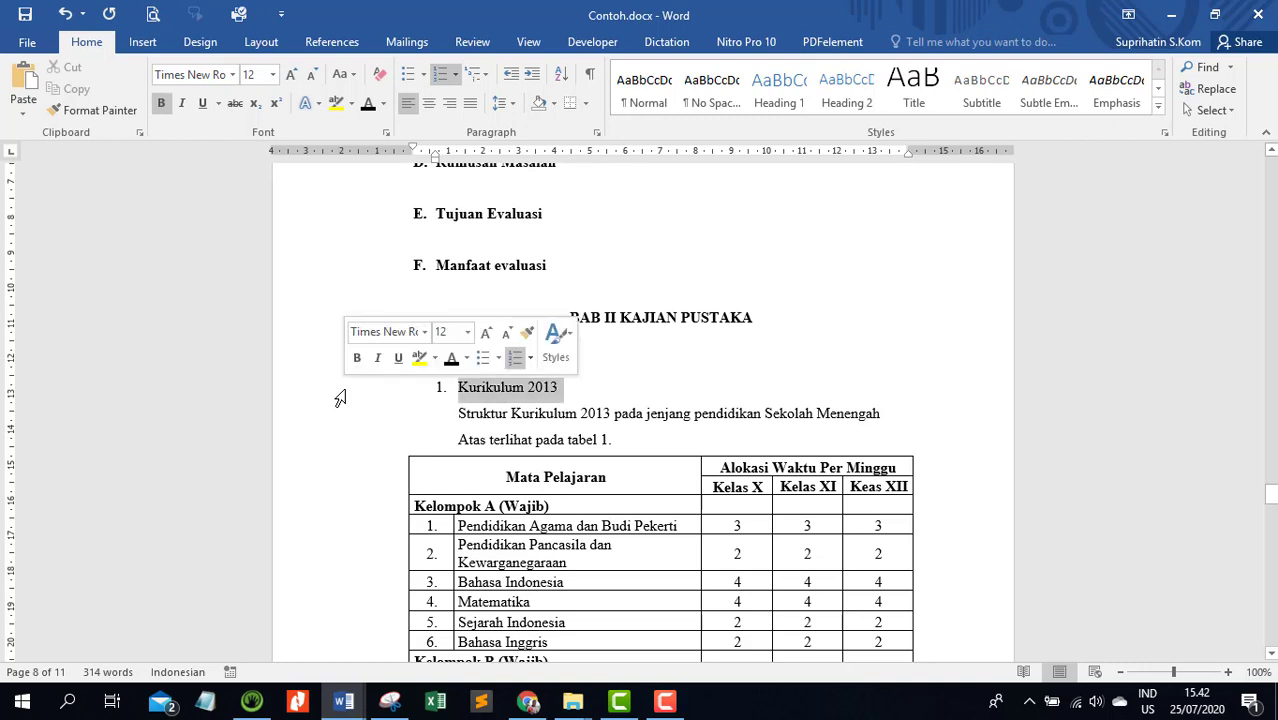
{"action": "left_click", "coordinate": [331, 42]}
{"action": "left_click", "coordinate": [130, 68]}
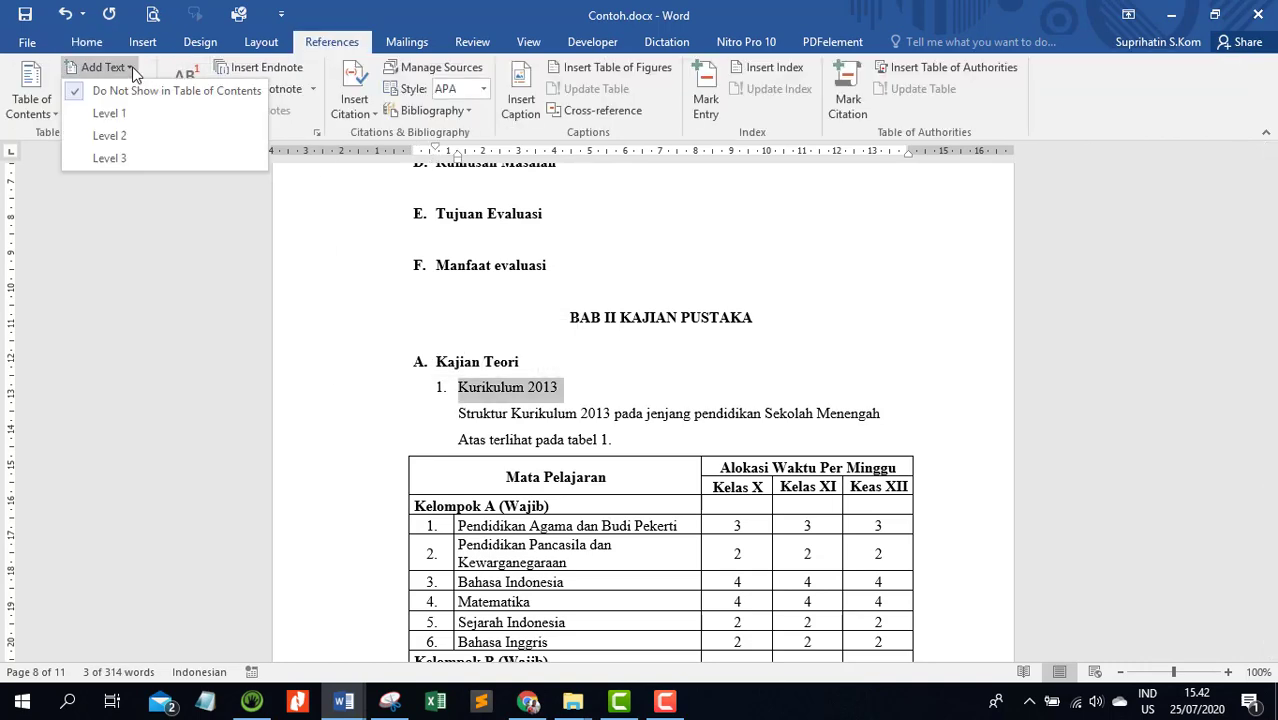
{"action": "left_click", "coordinate": [117, 157]}
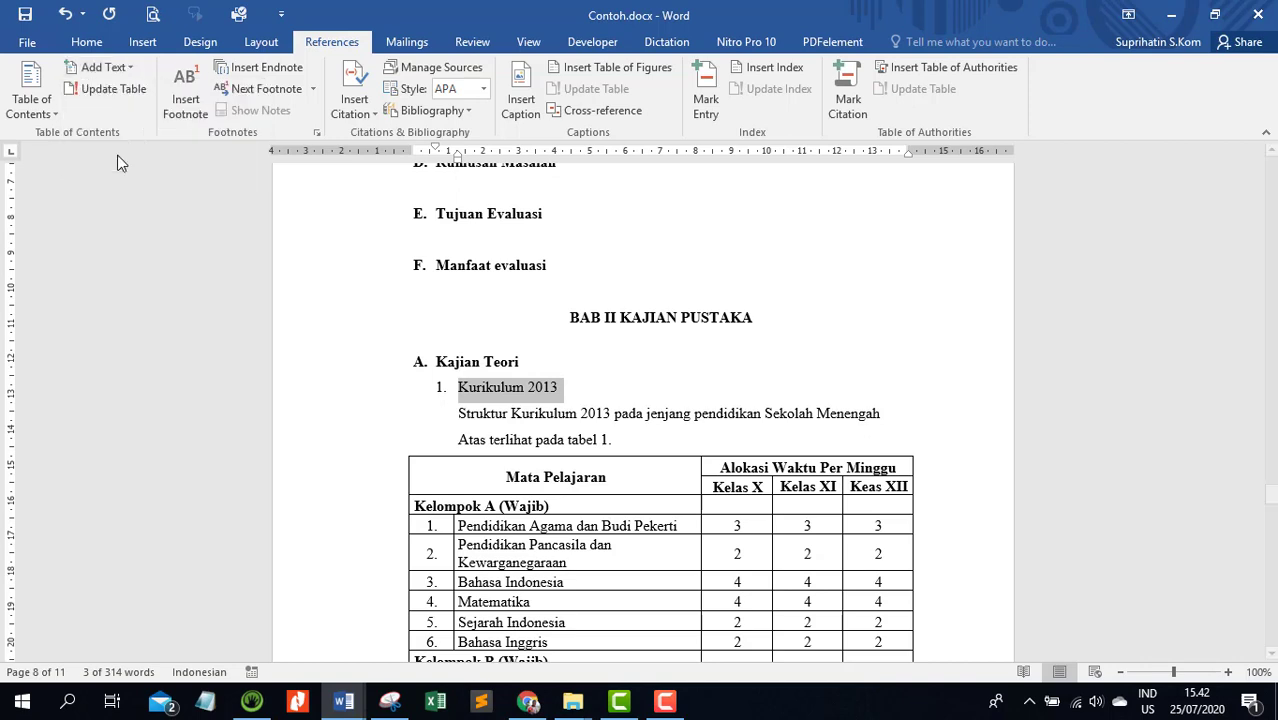
Copy the formatting of the Kurikulum 2013 subheading onto Peran Guru TIK dalam Kurikulum 2013 with Format Painter
{"action": "left_click", "coordinate": [88, 43]}
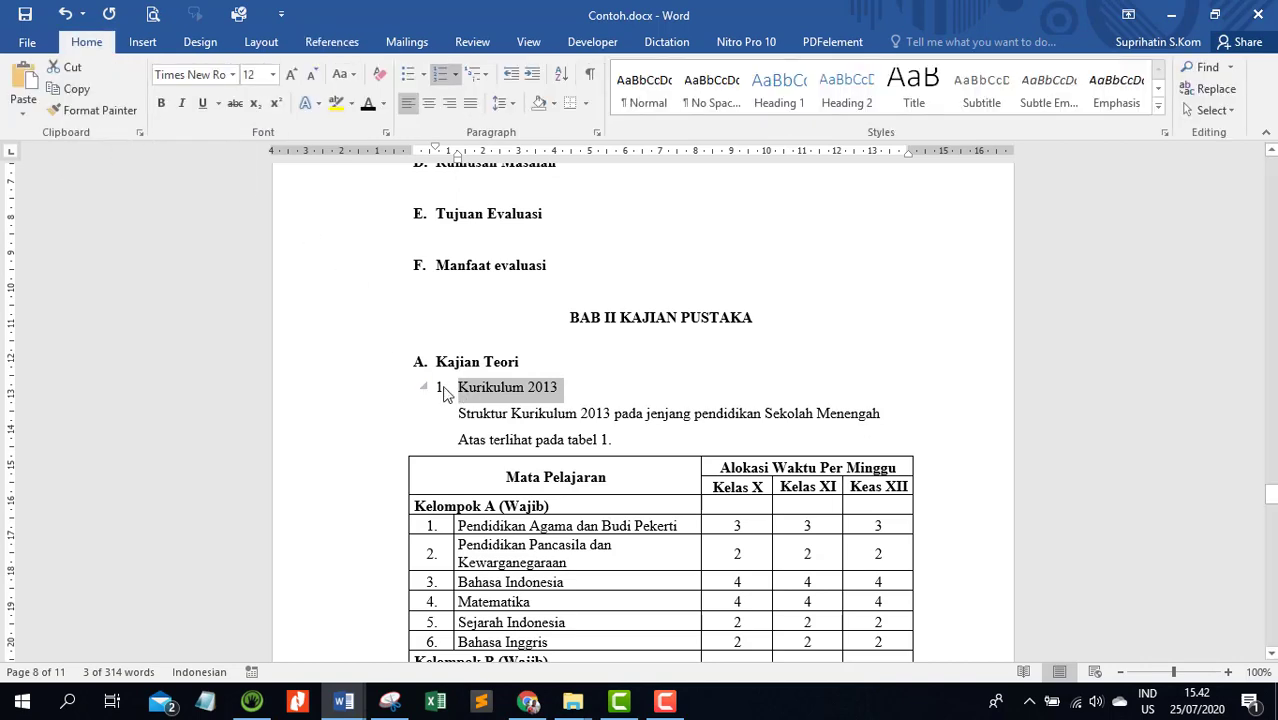
{"action": "scroll", "coordinate": [445, 390], "scroll_direction": "down", "scroll_amount": 2}
{"action": "scroll", "coordinate": [445, 390], "scroll_direction": "down", "scroll_amount": 10}
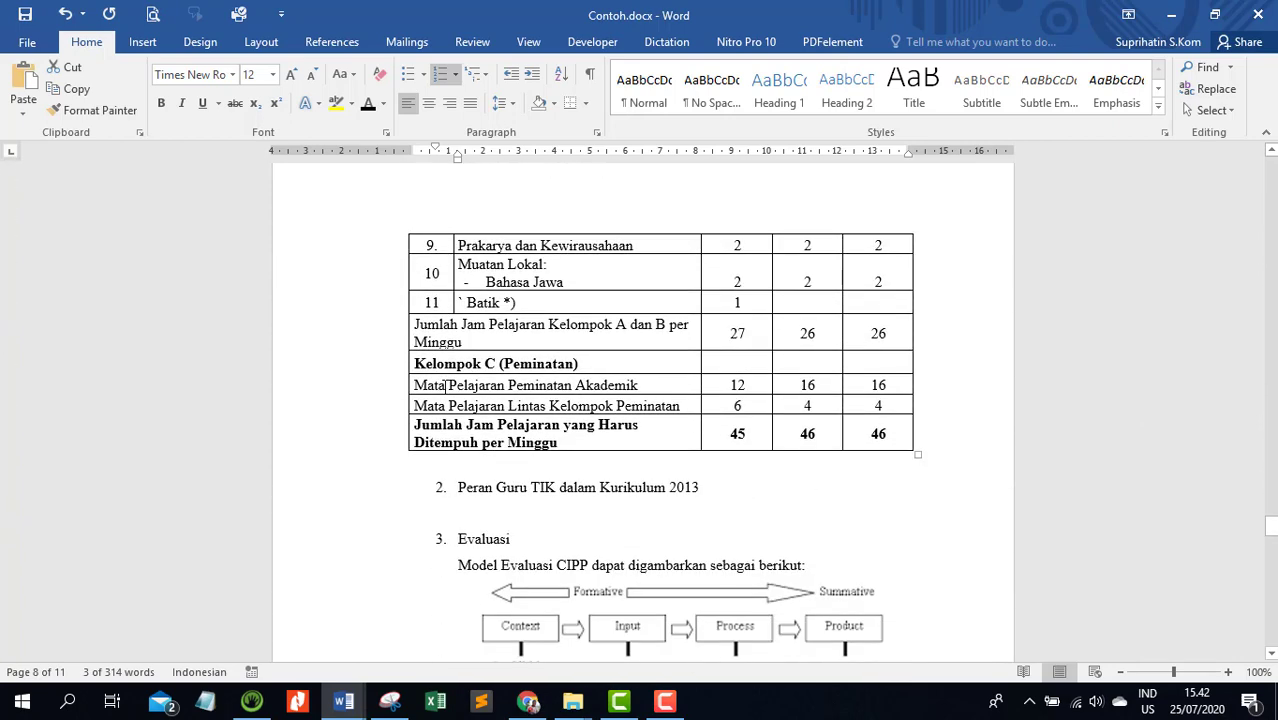
{"action": "left_click", "coordinate": [95, 110]}
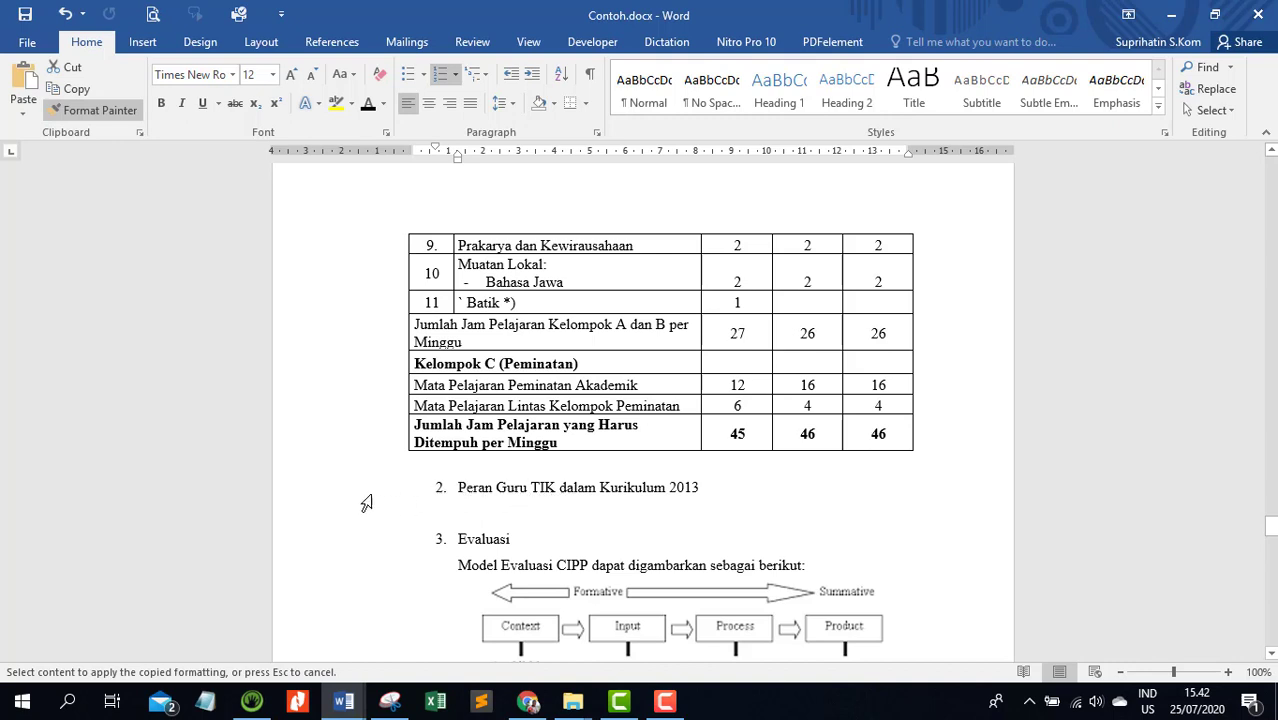
{"action": "left_click", "coordinate": [356, 497]}
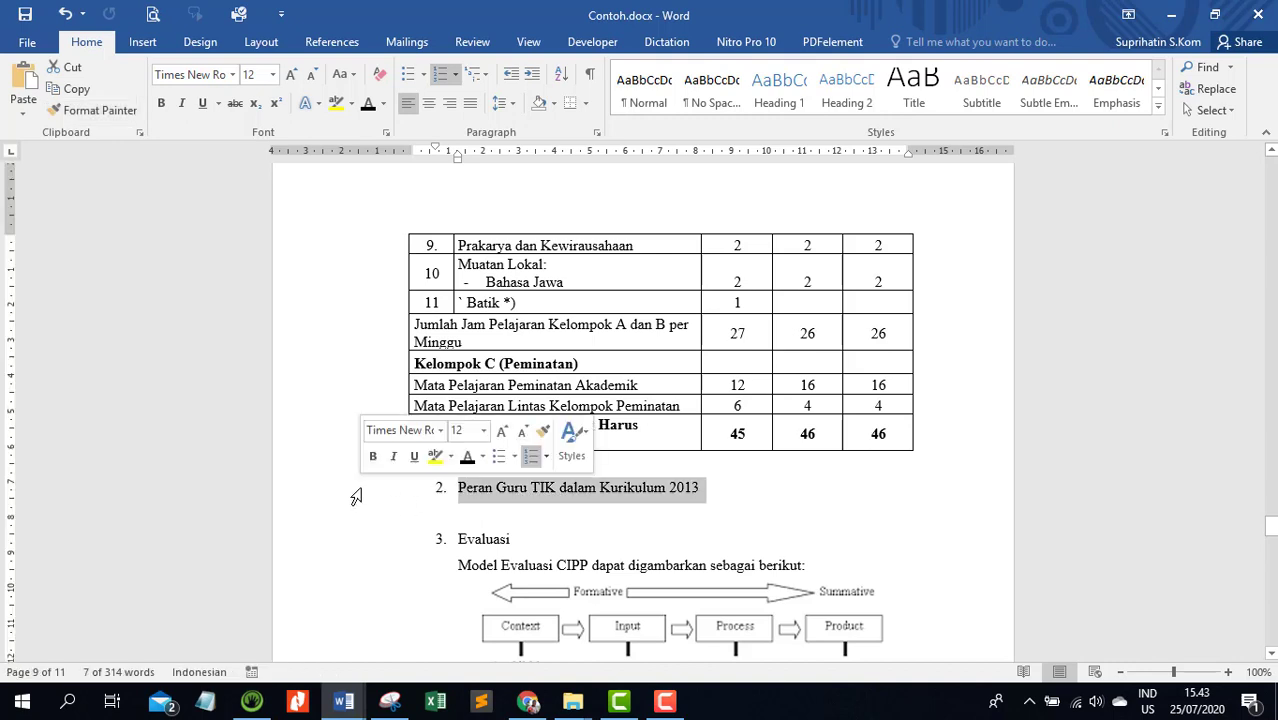
Copy the formatting of Peran Guru TIK dalam Kurikulum 2013 onto the Evaluasi and Model Evaluasi yang Digunakan subheadings with Format Painter
{"action": "left_click", "coordinate": [92, 110]}
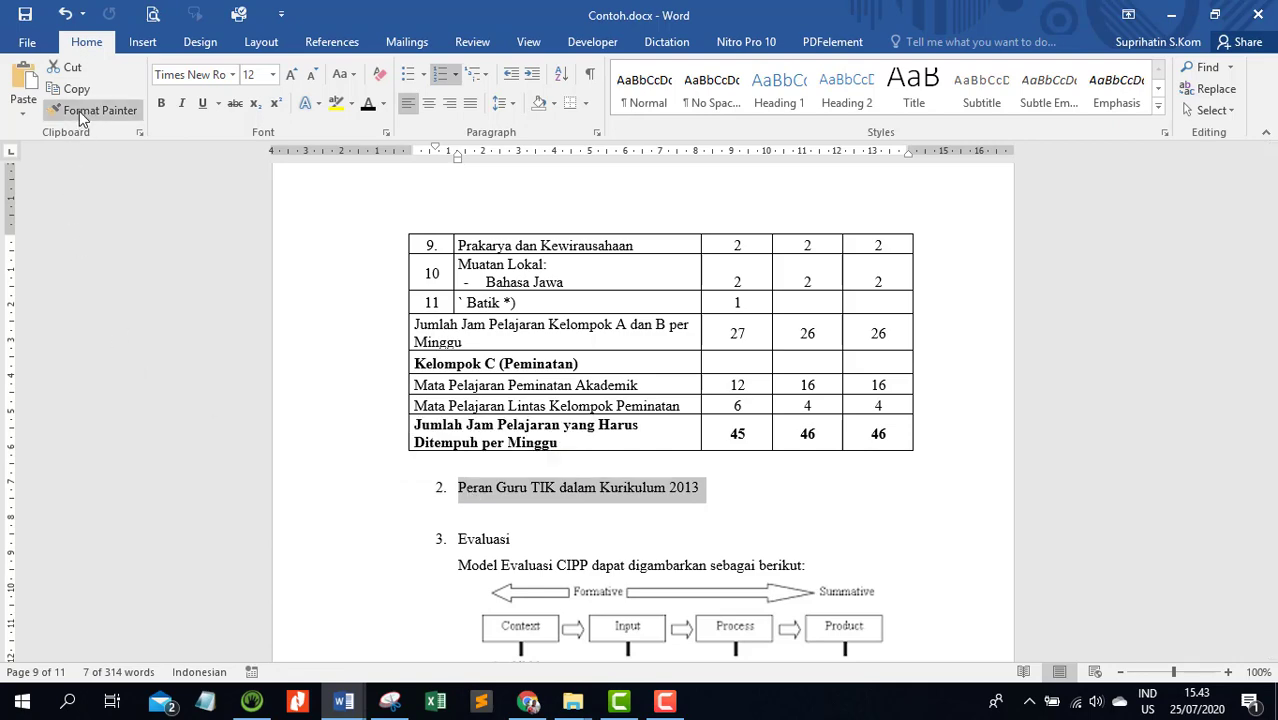
{"action": "scroll", "coordinate": [334, 380], "scroll_direction": "down", "scroll_amount": 4}
{"action": "left_click", "coordinate": [378, 333]}
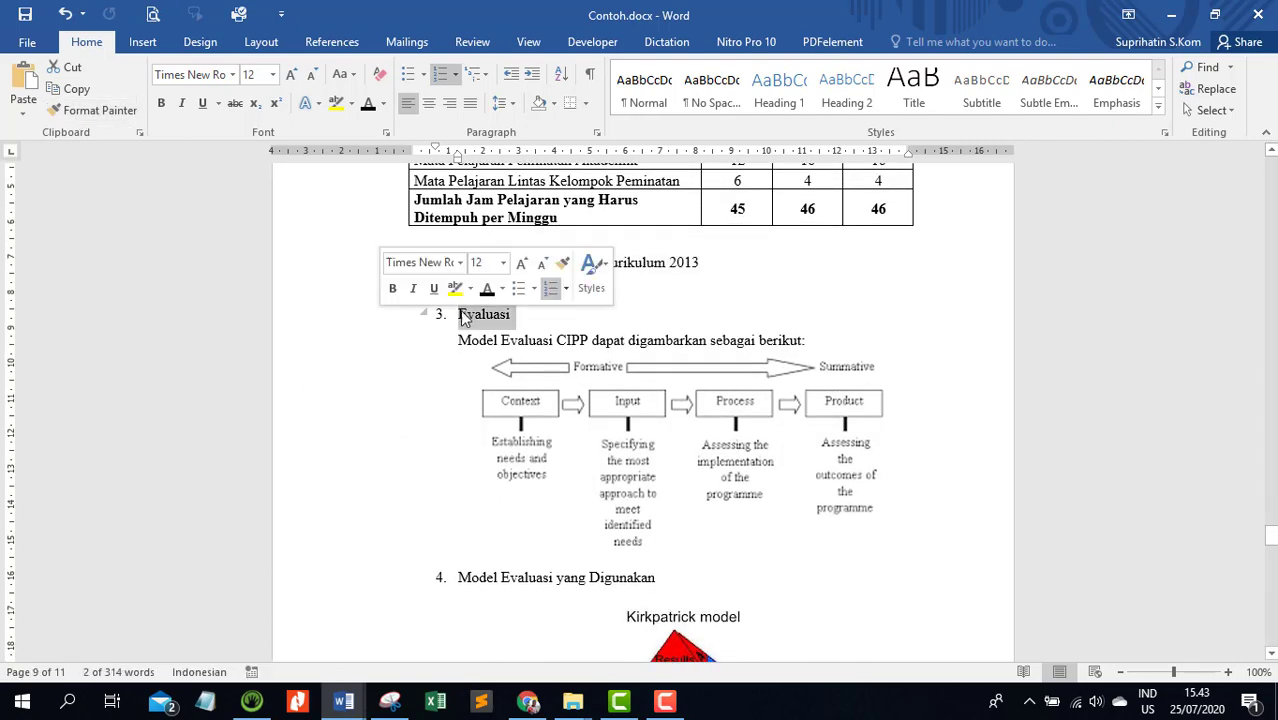
{"action": "scroll", "coordinate": [465, 318], "scroll_direction": "down", "scroll_amount": 3}
{"action": "left_click", "coordinate": [92, 110]}
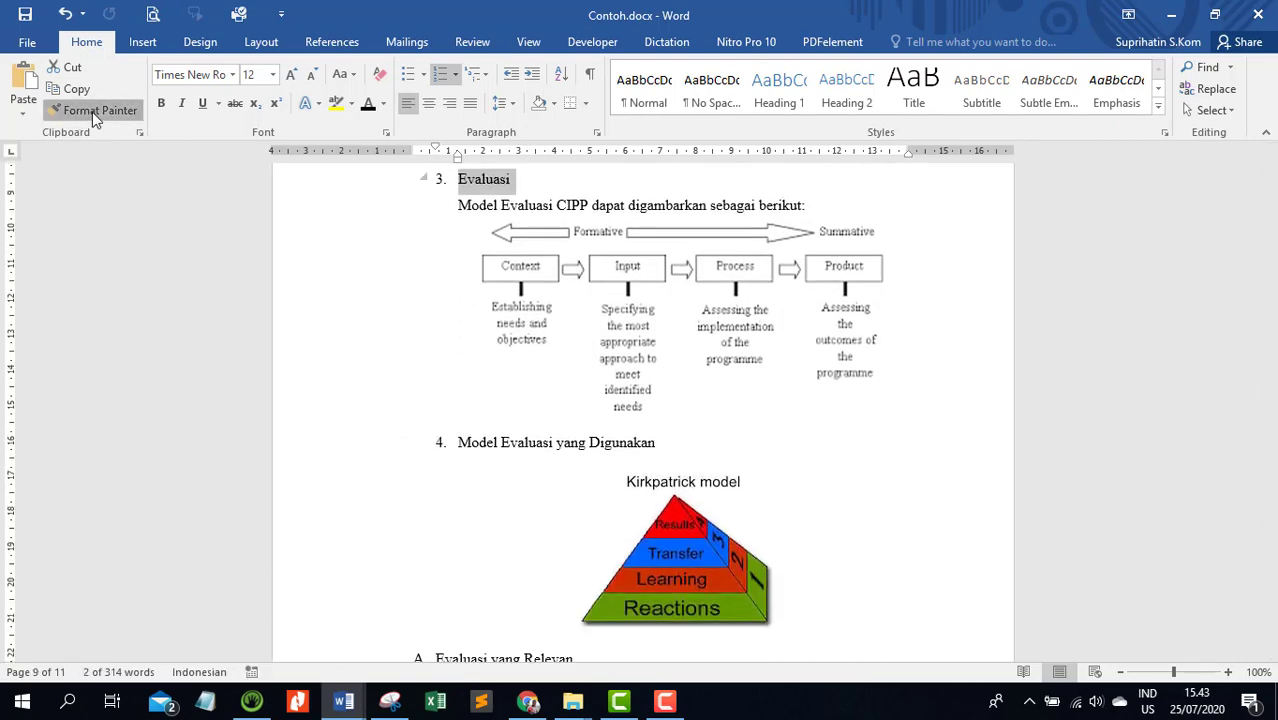
{"action": "left_click", "coordinate": [389, 453]}
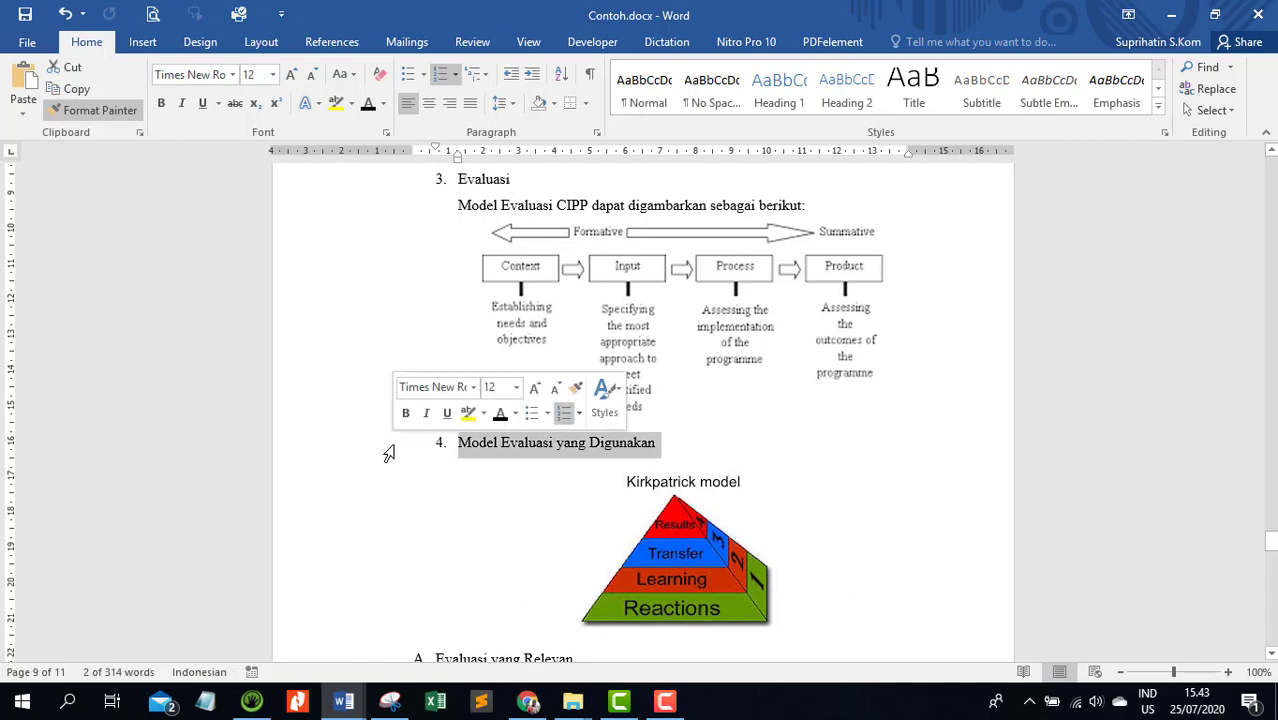
Show the Navigation Pane to display the document's heading structure
{"action": "scroll", "coordinate": [524, 447], "scroll_direction": "up", "scroll_amount": 15}
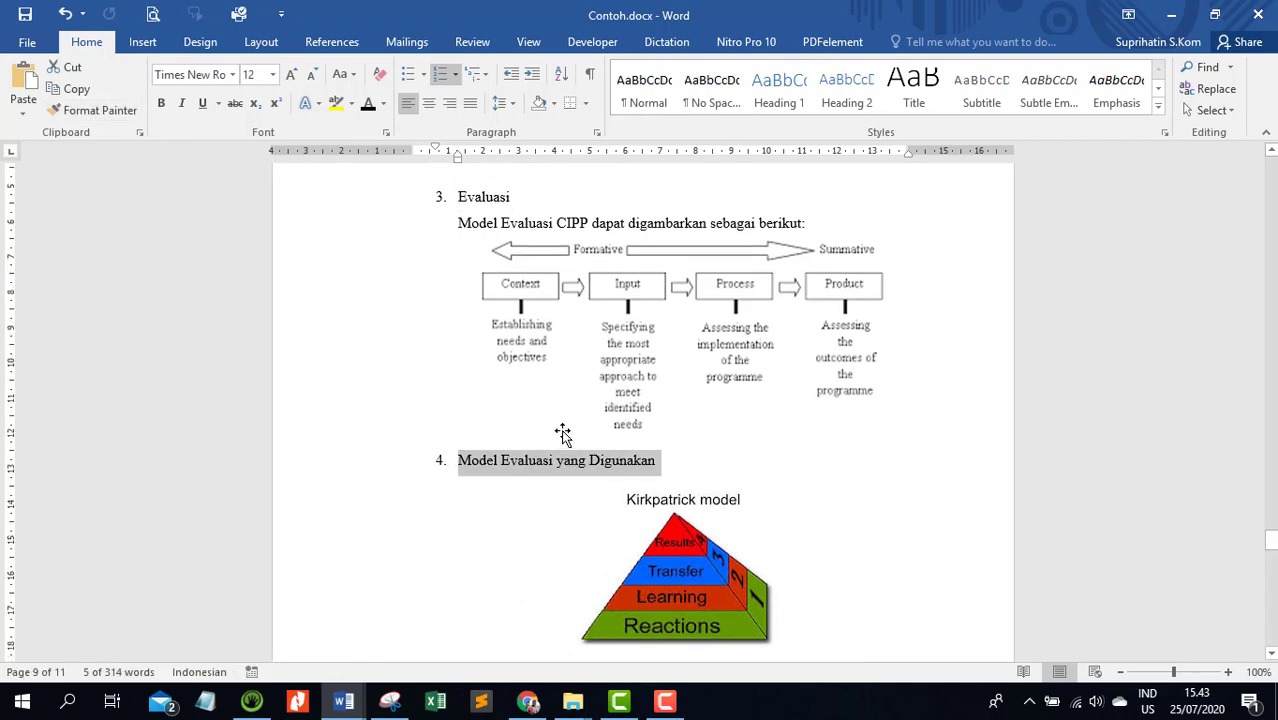
{"action": "scroll", "coordinate": [564, 431], "scroll_direction": "up", "scroll_amount": 2}
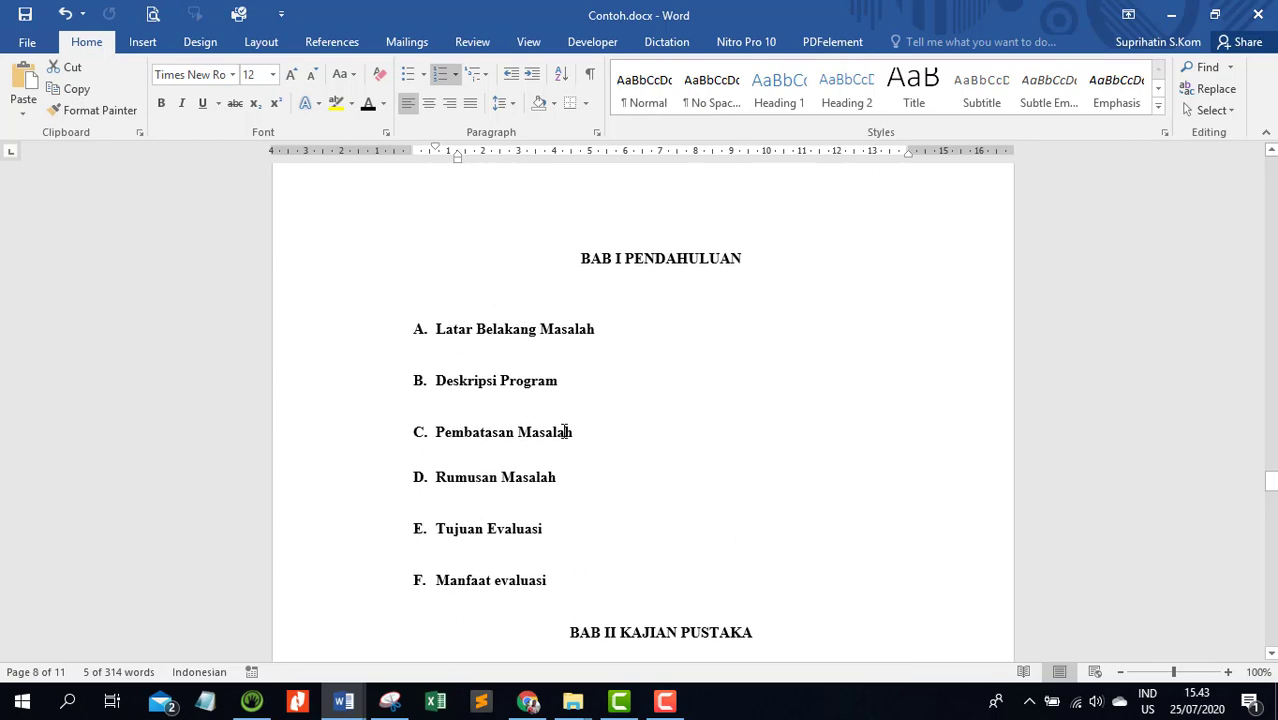
{"action": "scroll", "coordinate": [564, 431], "scroll_direction": "down", "scroll_amount": 6}
{"action": "scroll", "coordinate": [564, 431], "scroll_direction": "up", "scroll_amount": 3}
{"action": "scroll", "coordinate": [564, 431], "scroll_direction": "up", "scroll_amount": 4}
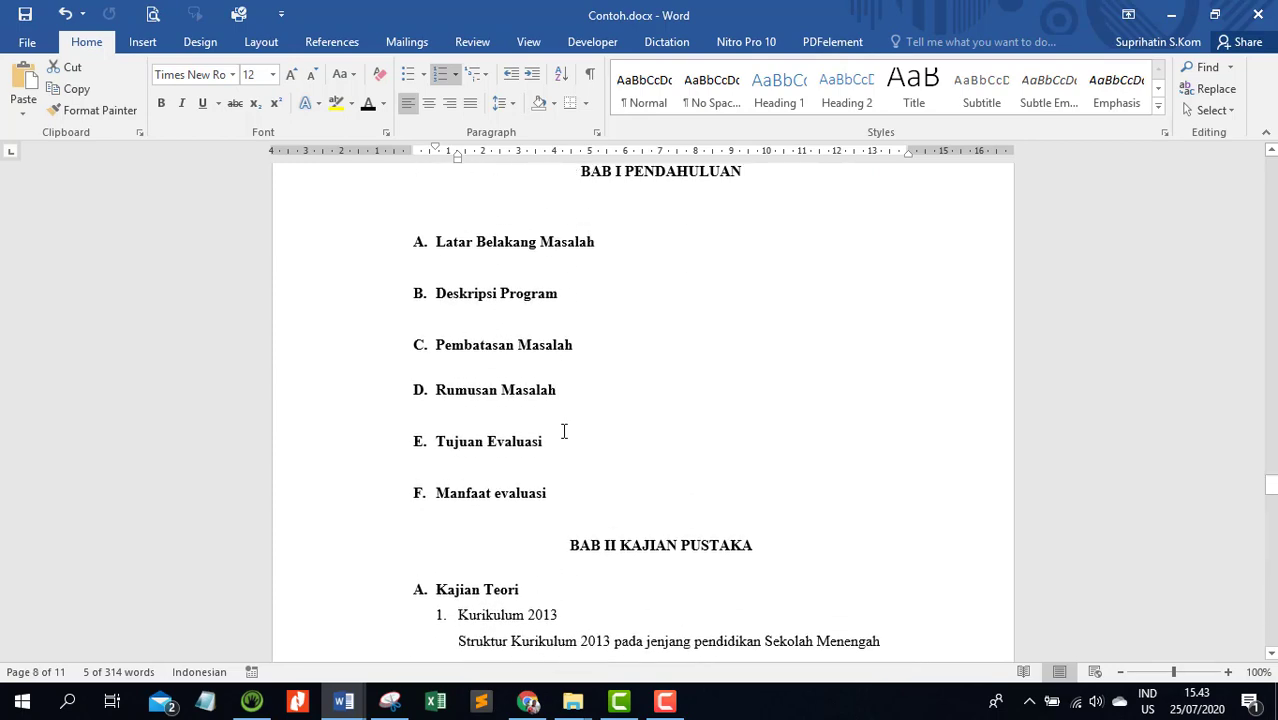
{"action": "scroll", "coordinate": [610, 296], "scroll_direction": "down", "scroll_amount": 2}
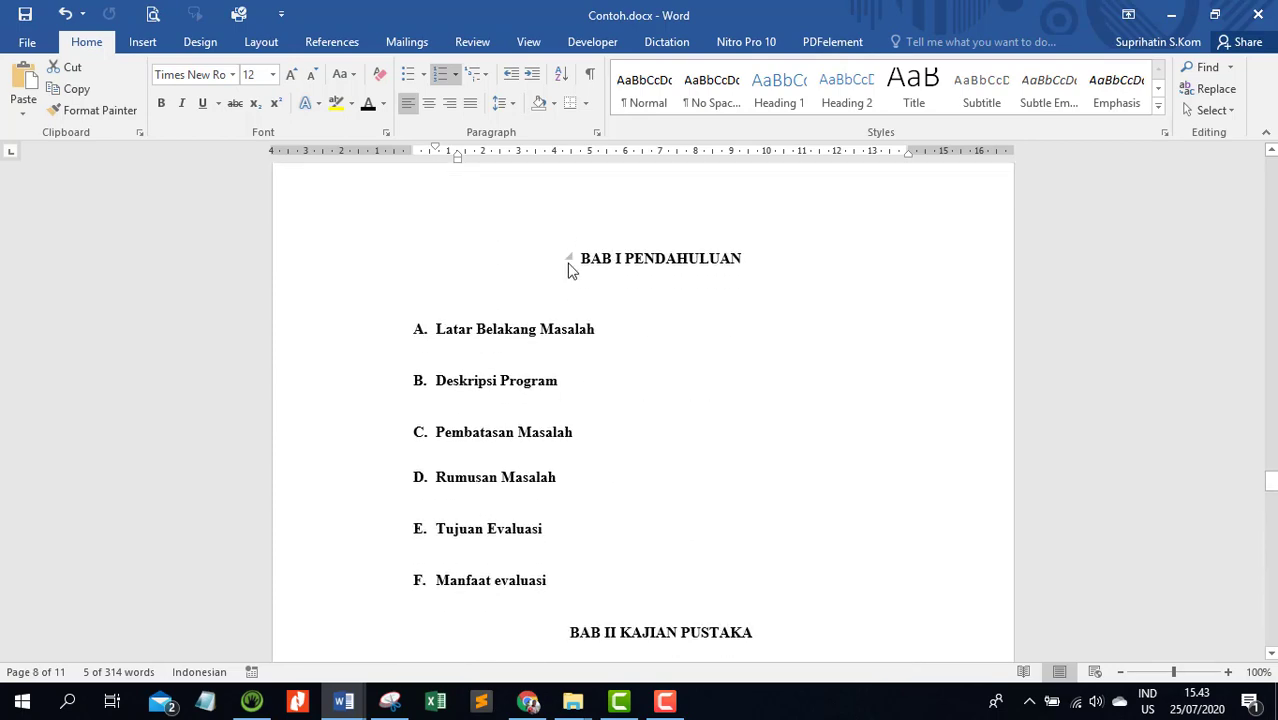
{"action": "left_click", "coordinate": [529, 42]}
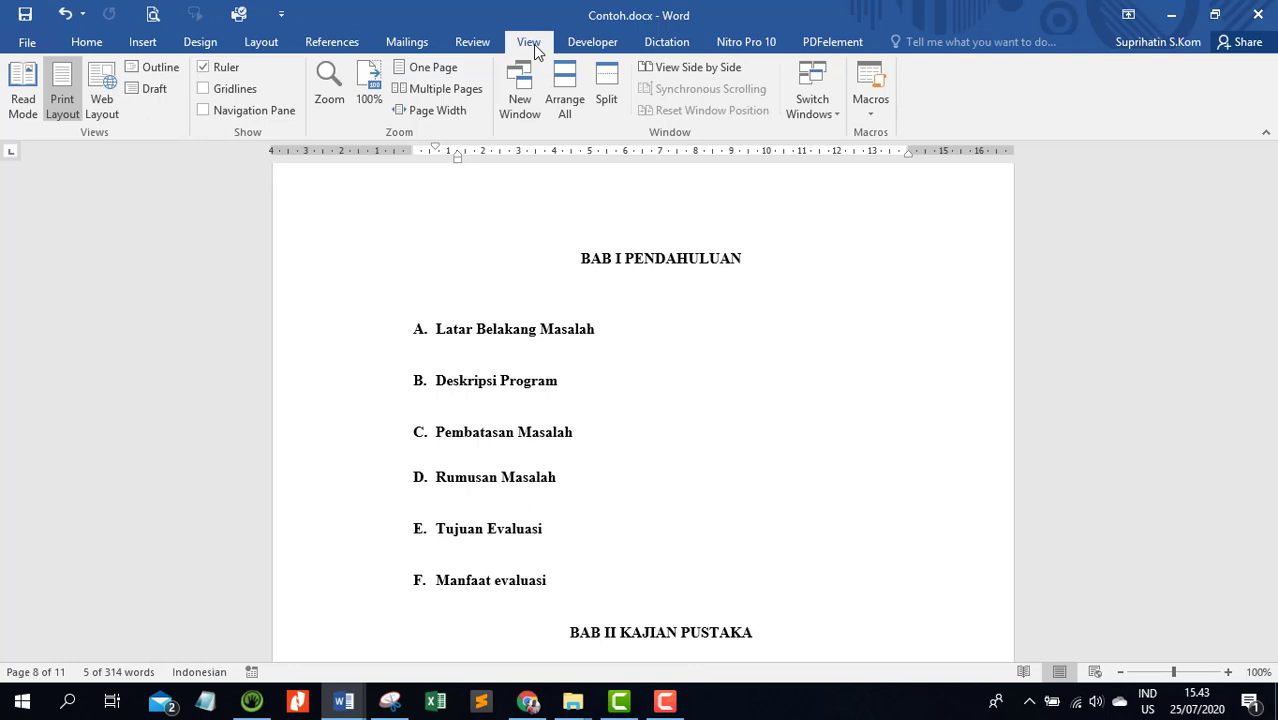
{"action": "left_click", "coordinate": [202, 113]}
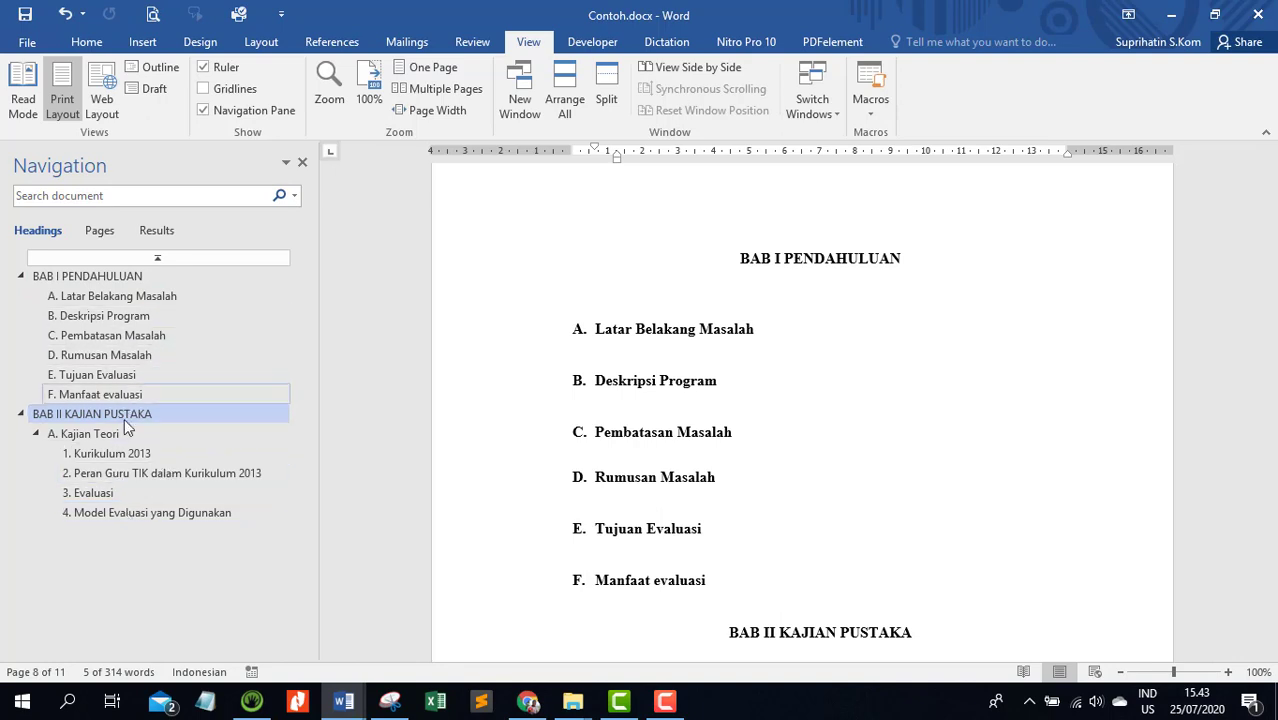
Check the heading links by jumping to Model Evaluasi yang Digunakan and several BAB I subheadings from the Navigation Pane
{"action": "left_click", "coordinate": [146, 513]}
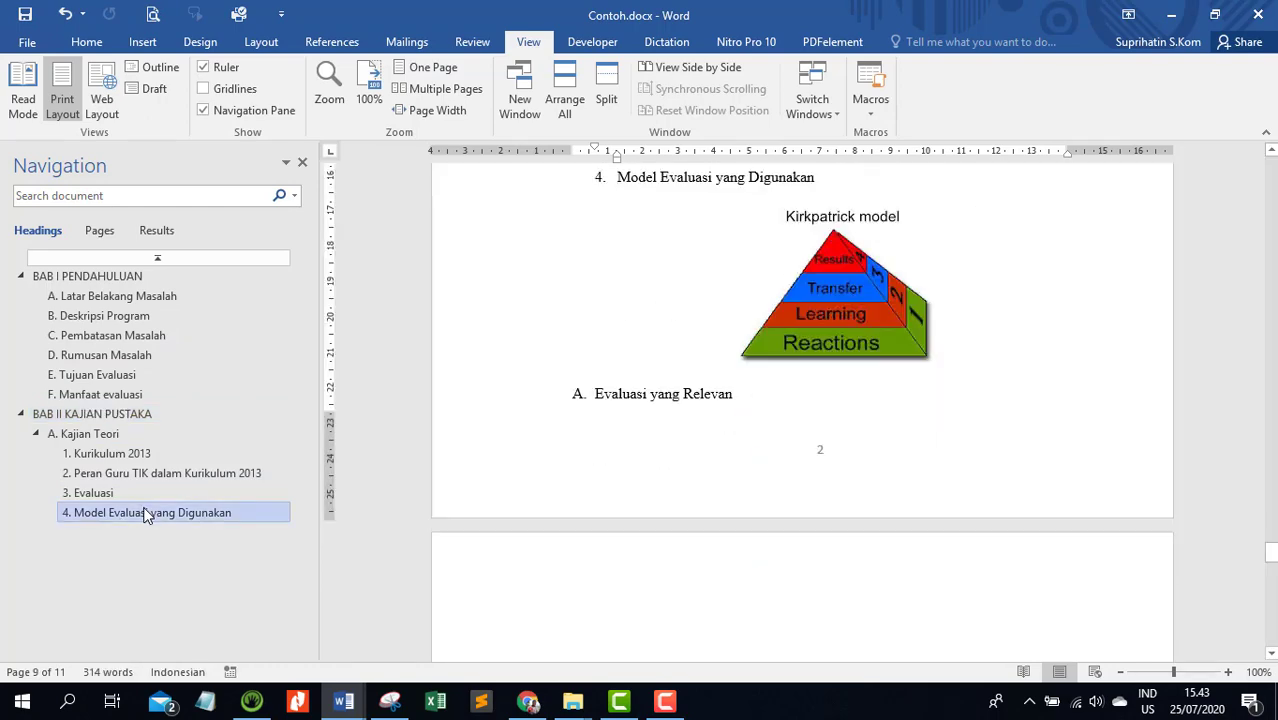
{"action": "left_click", "coordinate": [113, 297]}
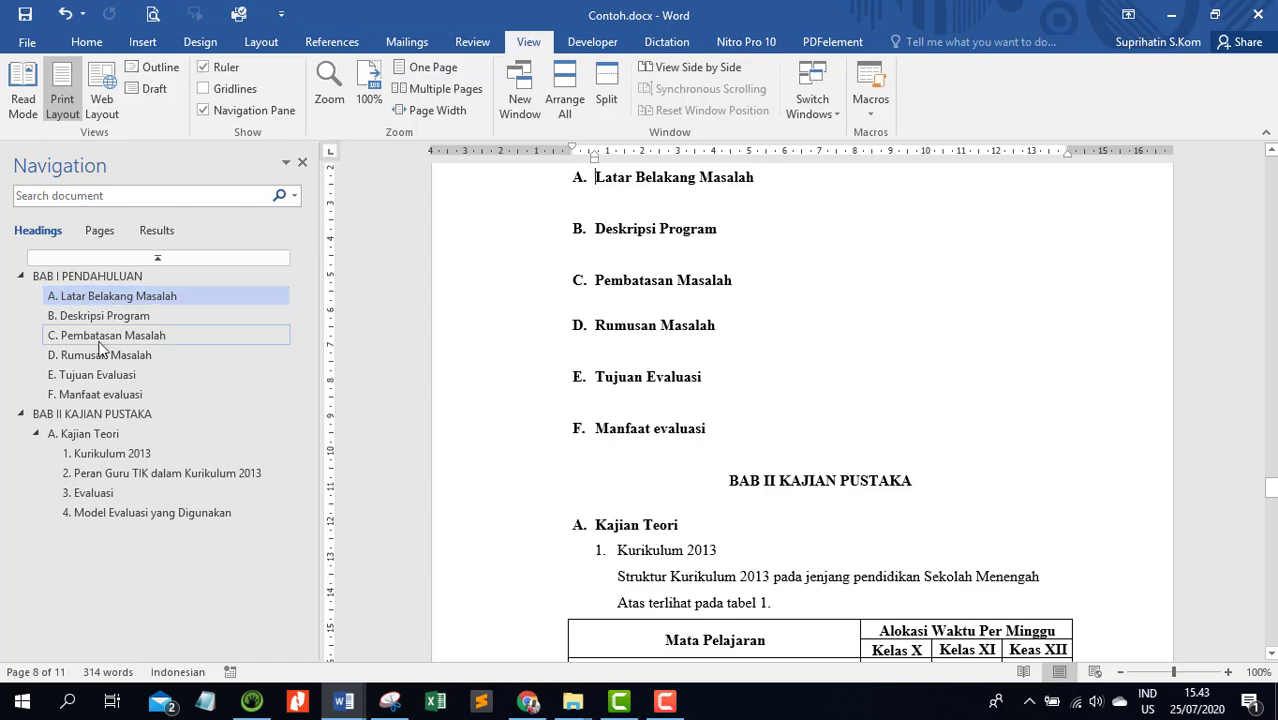
{"action": "left_click", "coordinate": [108, 336]}
{"action": "left_click", "coordinate": [98, 376]}
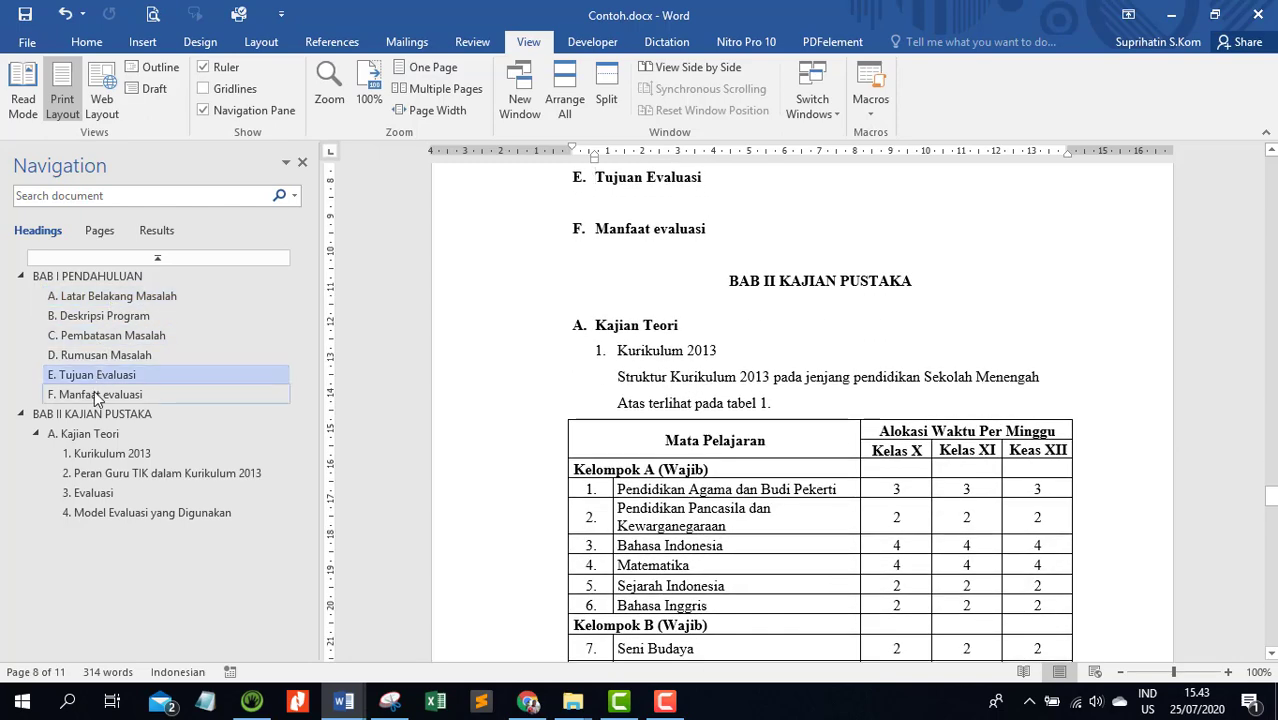
{"action": "left_click", "coordinate": [96, 394]}
{"action": "left_click", "coordinate": [100, 316]}
{"action": "left_click", "coordinate": [100, 298]}
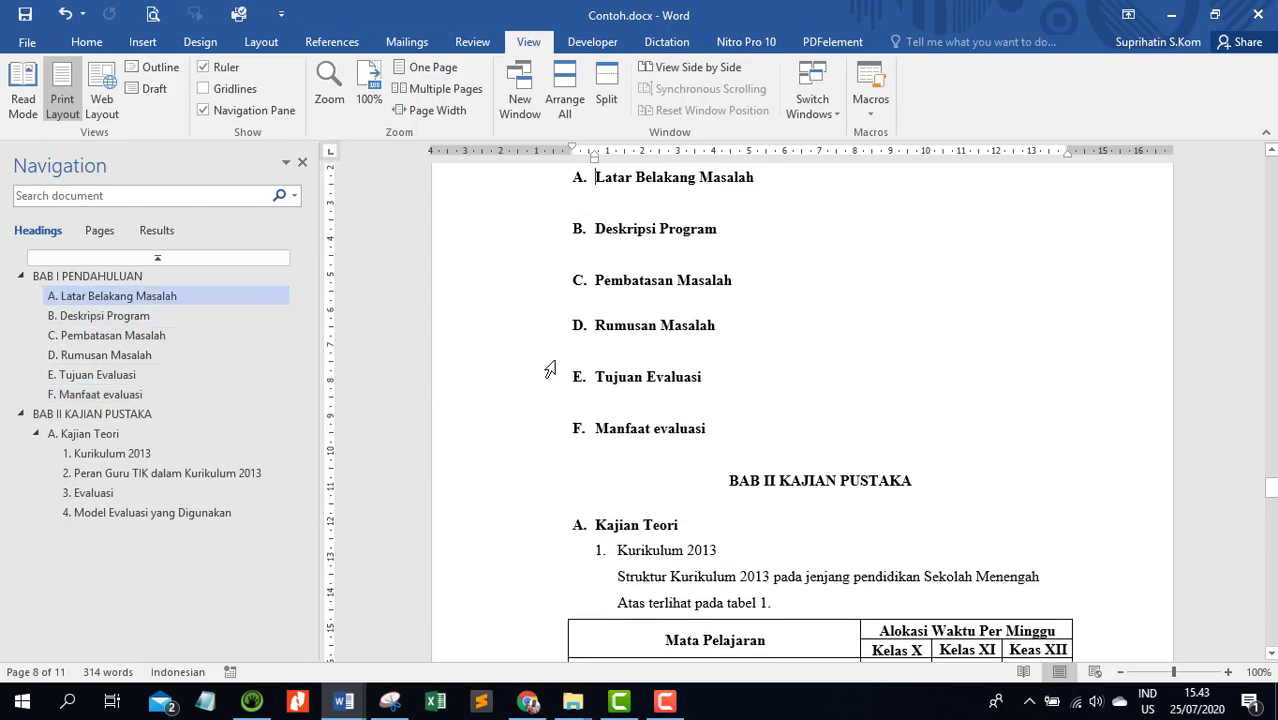
Copy the formatting of the BAB I PENDAHULUAN heading onto the DAFTAR GAMBAR title with Format Painter
{"action": "scroll", "coordinate": [608, 342], "scroll_direction": "up", "scroll_amount": 5}
{"action": "left_click", "coordinate": [904, 376]}
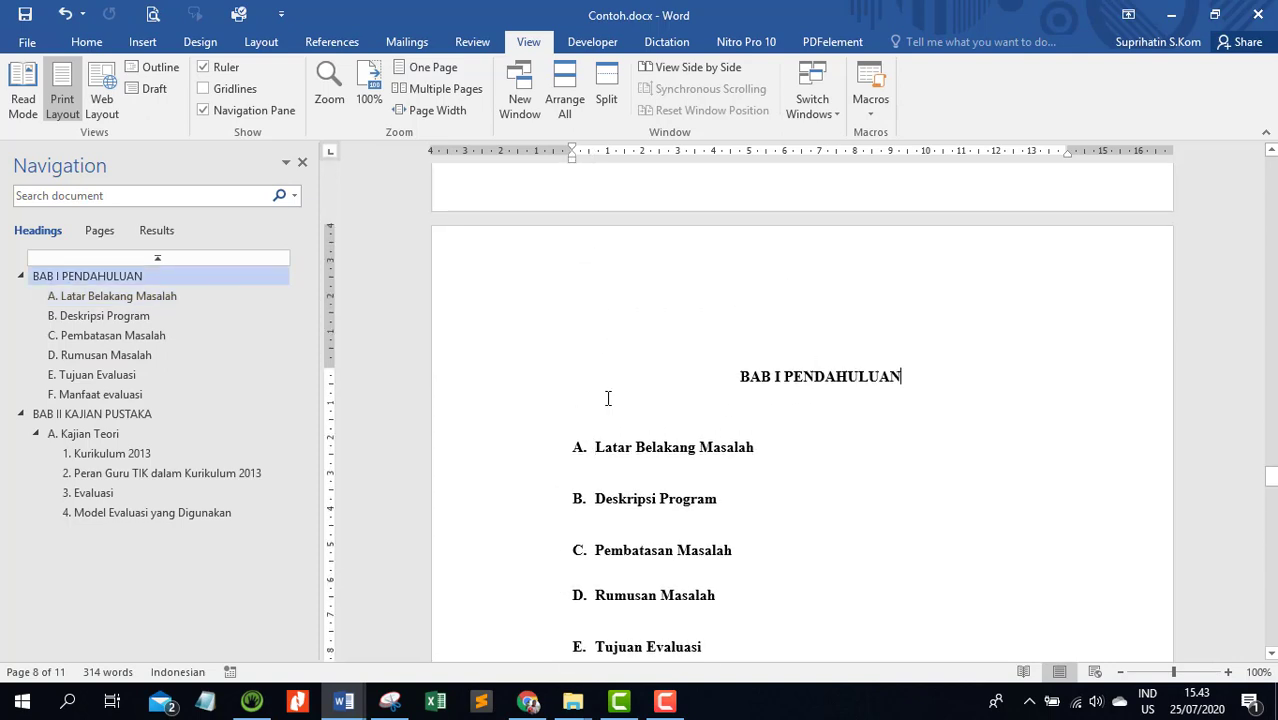
{"action": "left_click", "coordinate": [488, 383]}
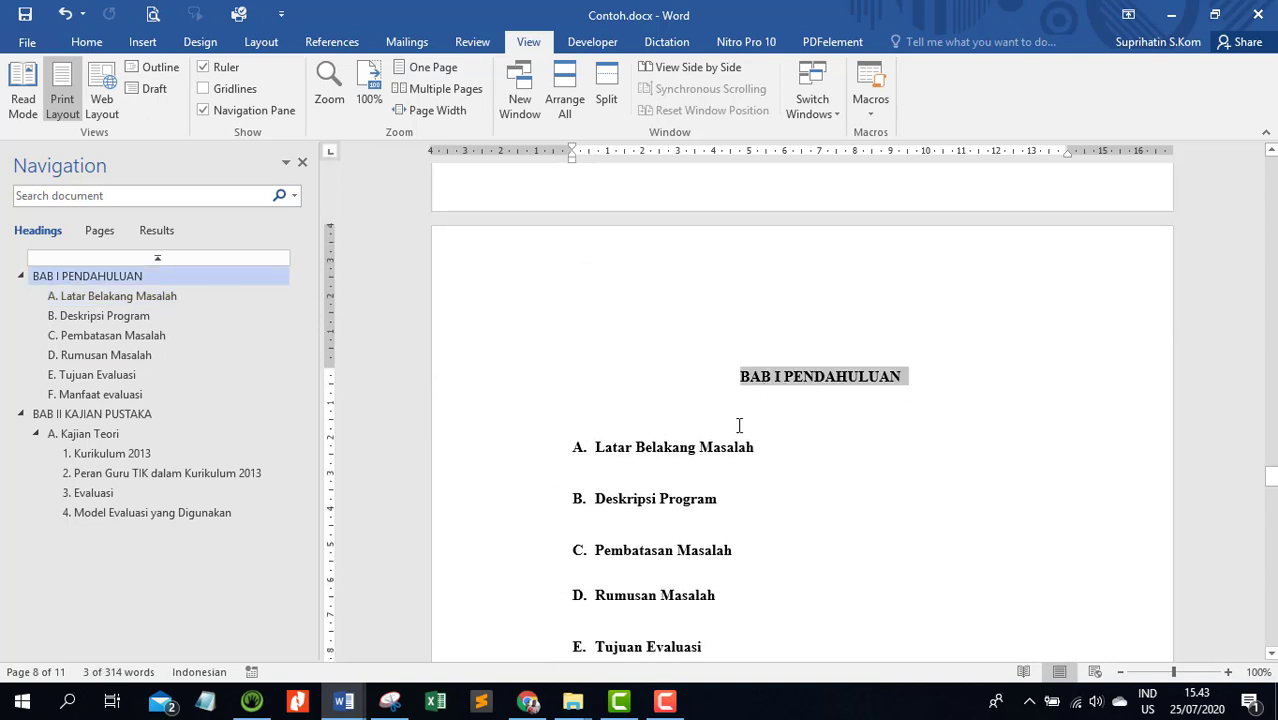
{"action": "left_click", "coordinate": [88, 44]}
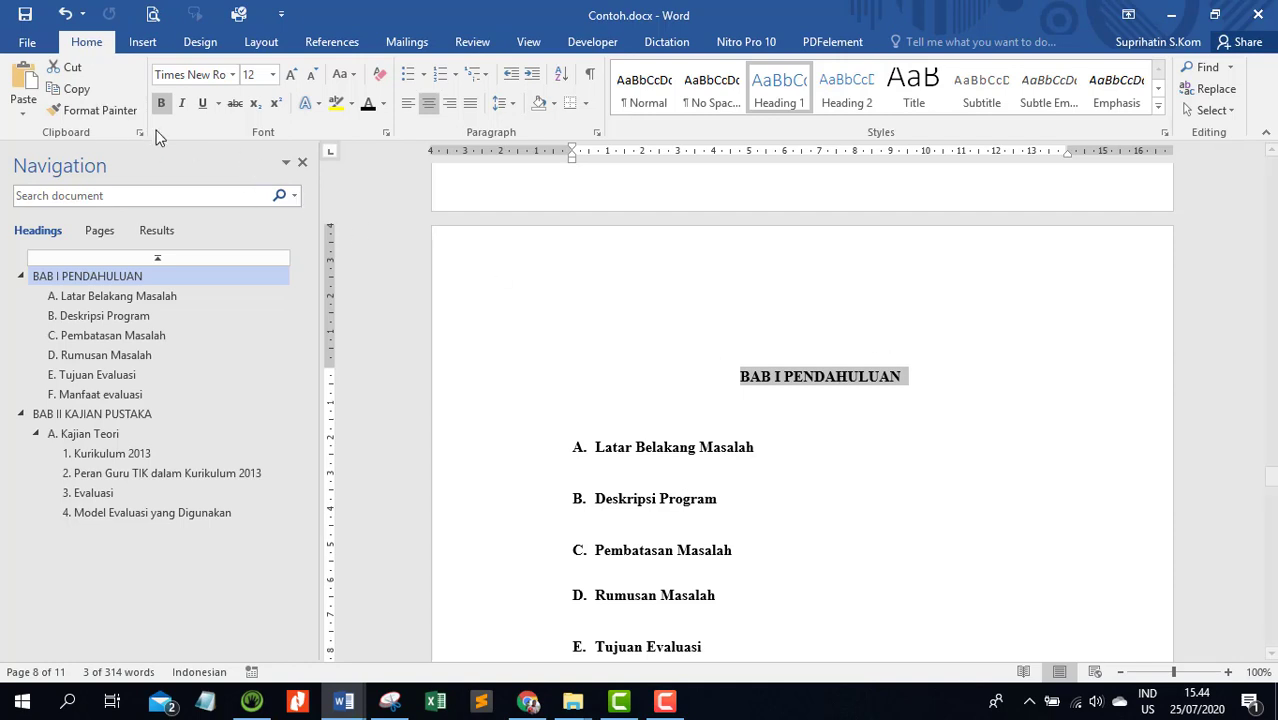
{"action": "left_click", "coordinate": [95, 110]}
{"action": "scroll", "coordinate": [612, 370], "scroll_direction": "up", "scroll_amount": 5}
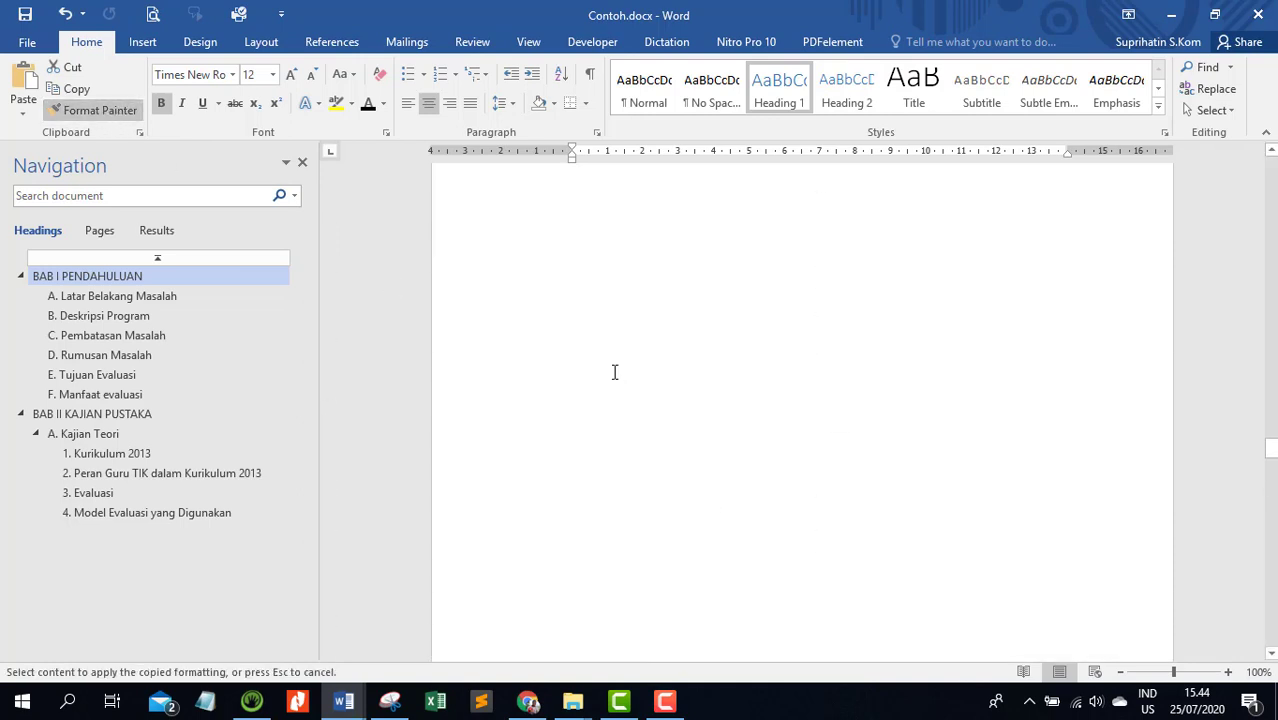
{"action": "scroll", "coordinate": [614, 372], "scroll_direction": "down", "scroll_amount": 3}
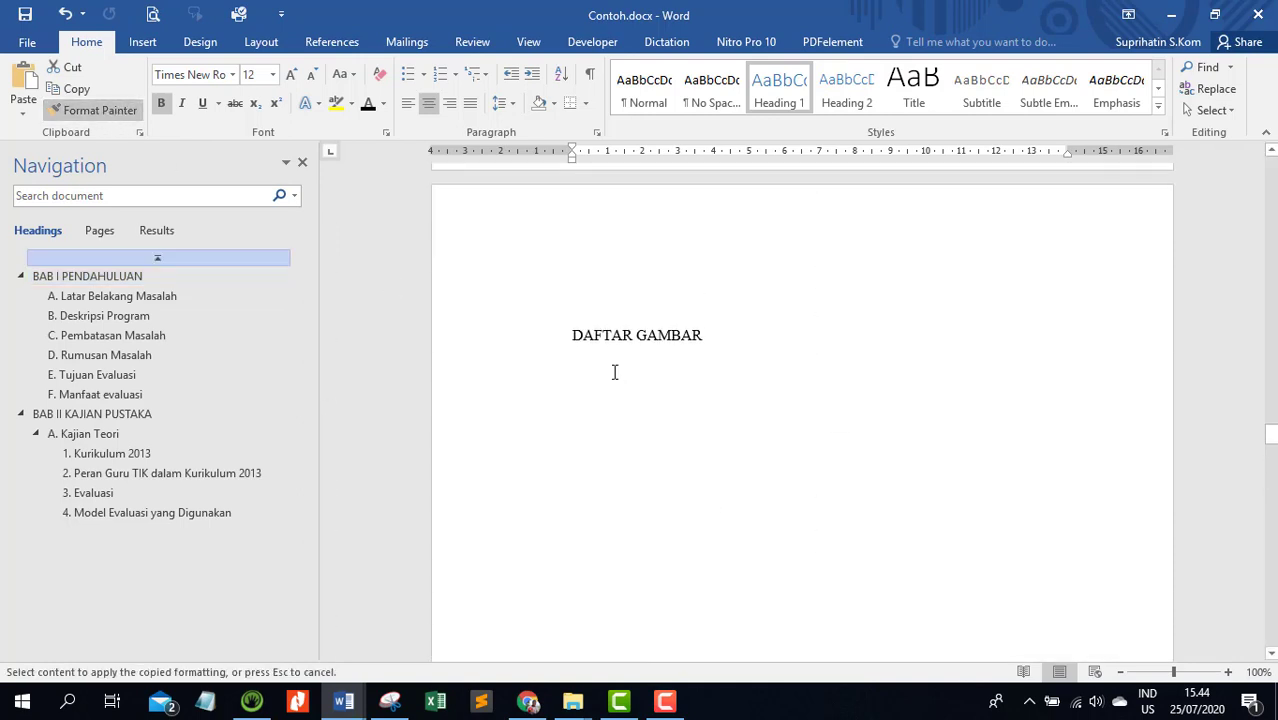
{"action": "left_click", "coordinate": [471, 354]}
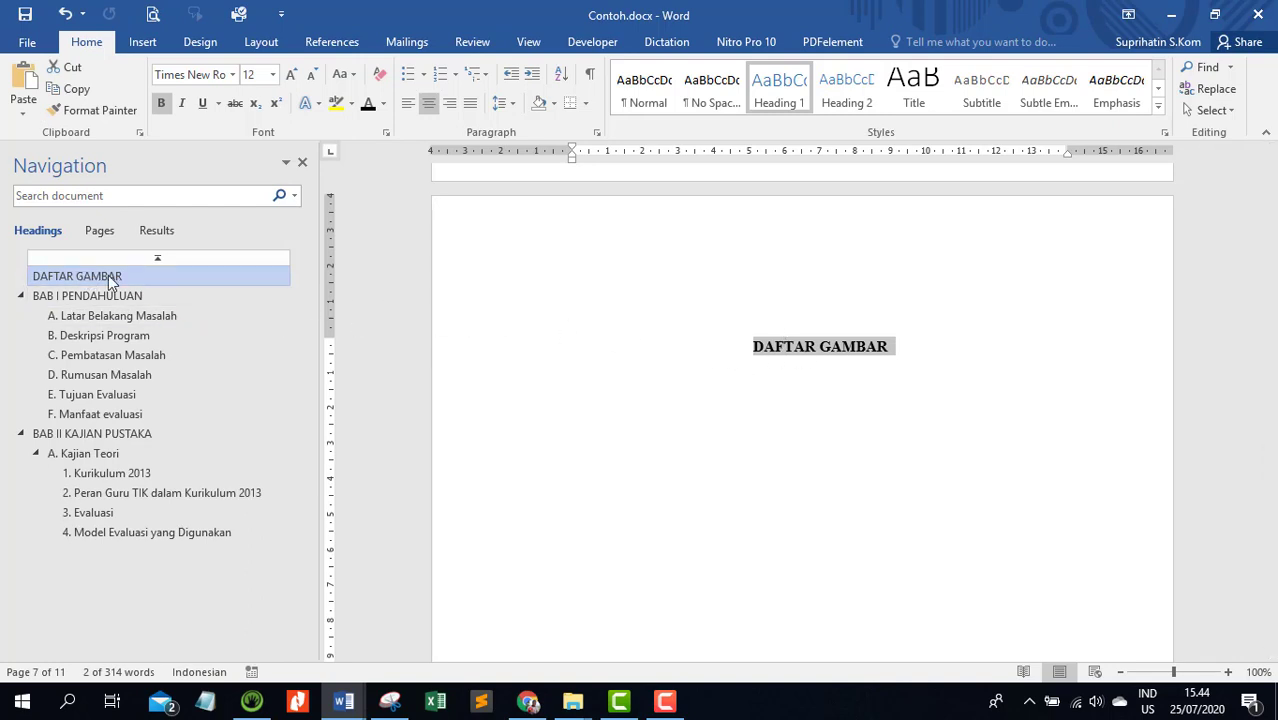
Copy the DAFTAR GAMBAR title's formatting onto the DAFTAR TABEL and DAFTAR ISI titles with Format Painter
{"action": "left_click", "coordinate": [87, 113]}
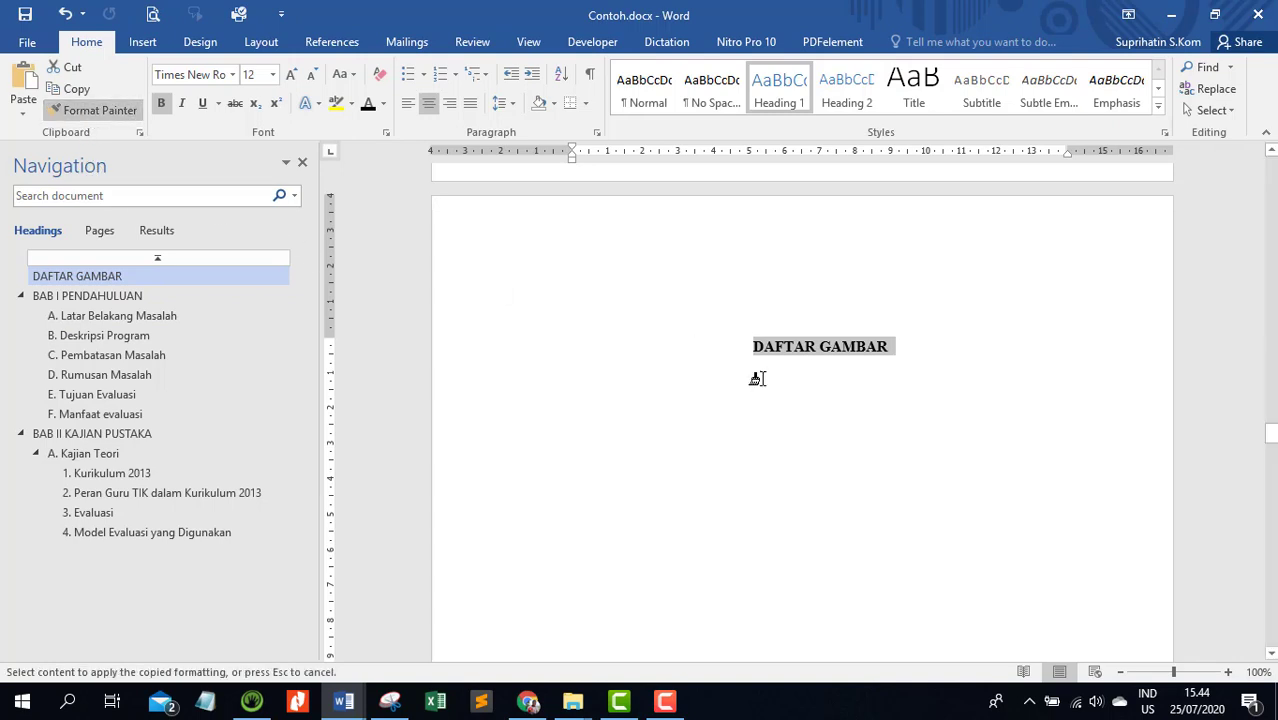
{"action": "scroll", "coordinate": [457, 336], "scroll_direction": "up", "scroll_amount": 6}
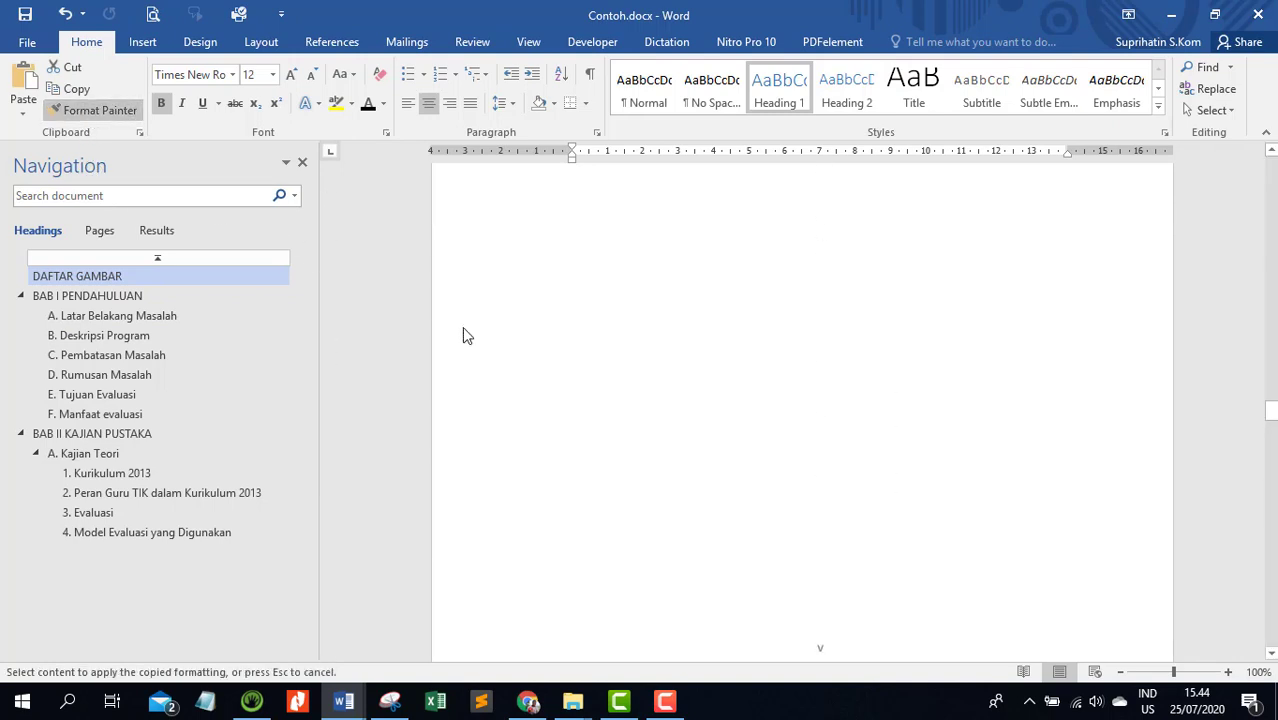
{"action": "scroll", "coordinate": [485, 360], "scroll_direction": "up", "scroll_amount": 3}
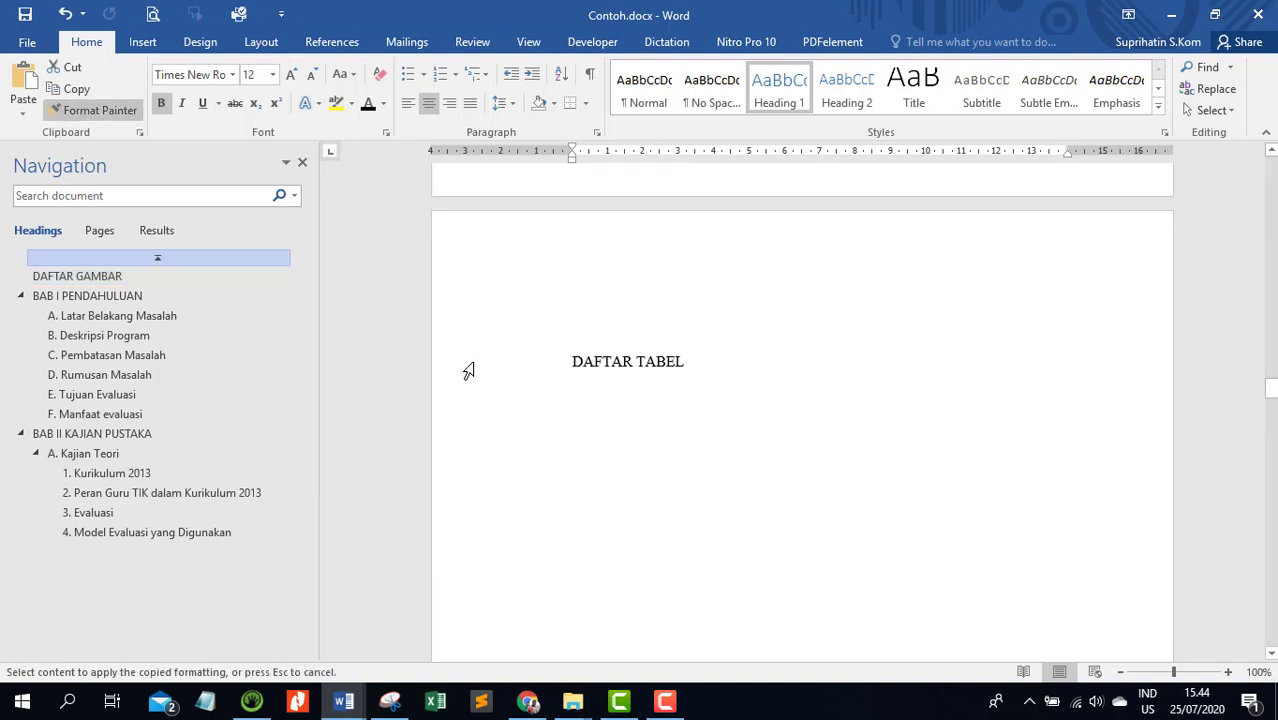
{"action": "left_click", "coordinate": [468, 371]}
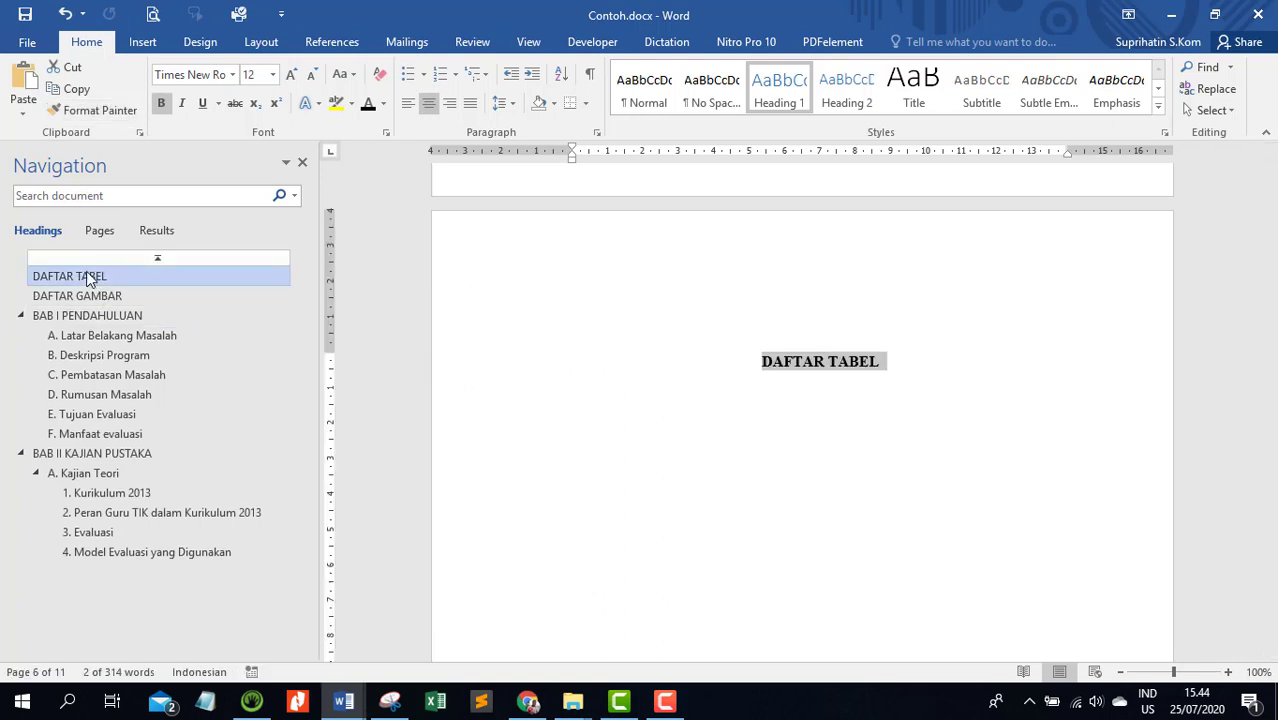
{"action": "scroll", "coordinate": [667, 379], "scroll_direction": "up", "scroll_amount": 10}
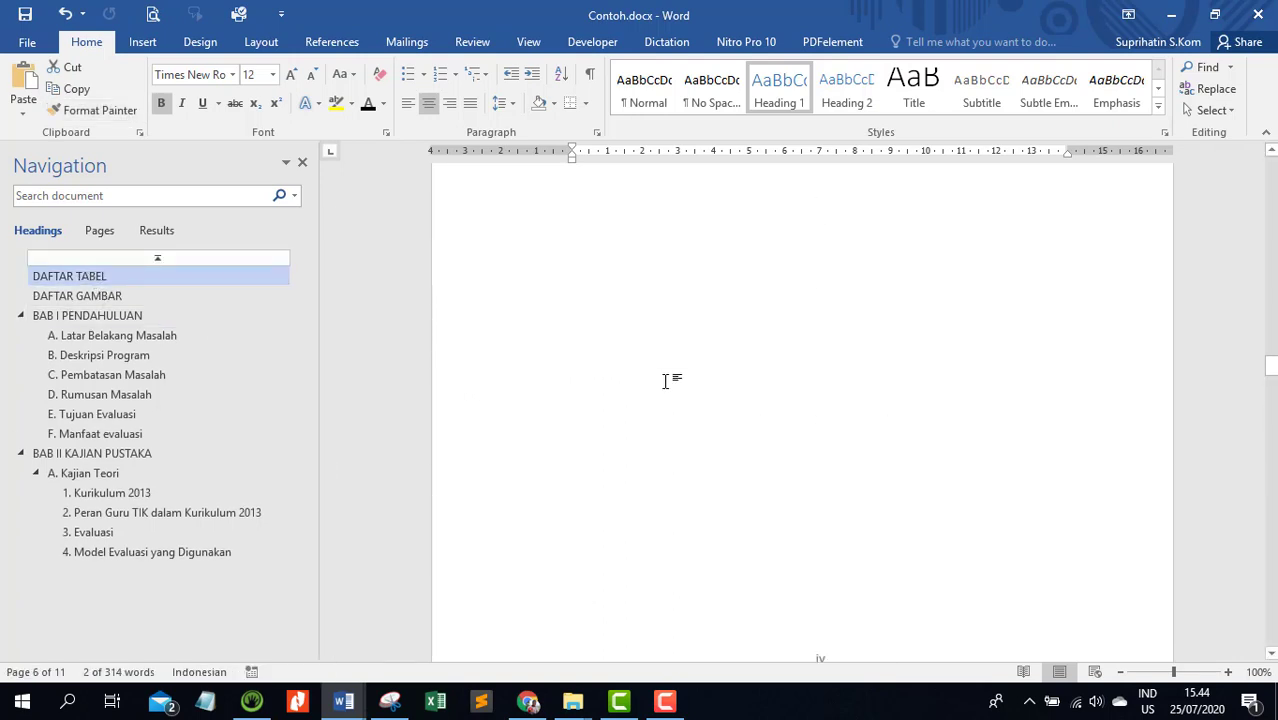
{"action": "left_click", "coordinate": [88, 110]}
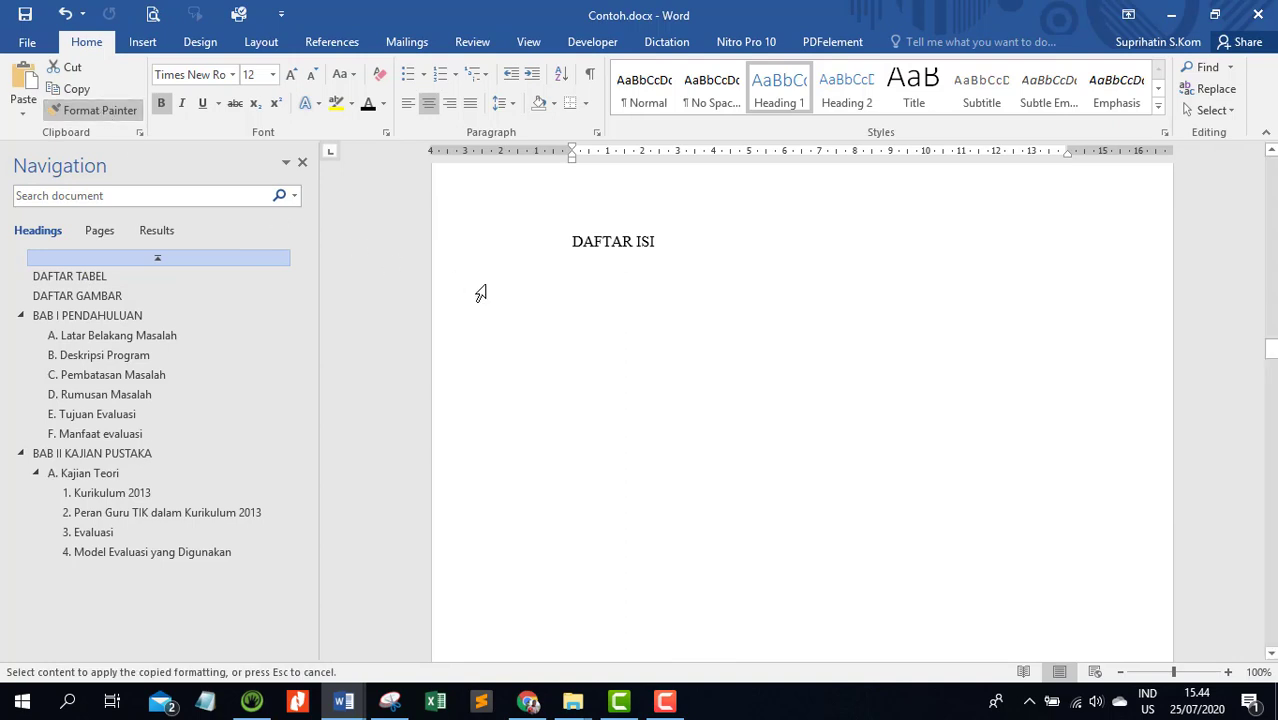
{"action": "left_click", "coordinate": [485, 252]}
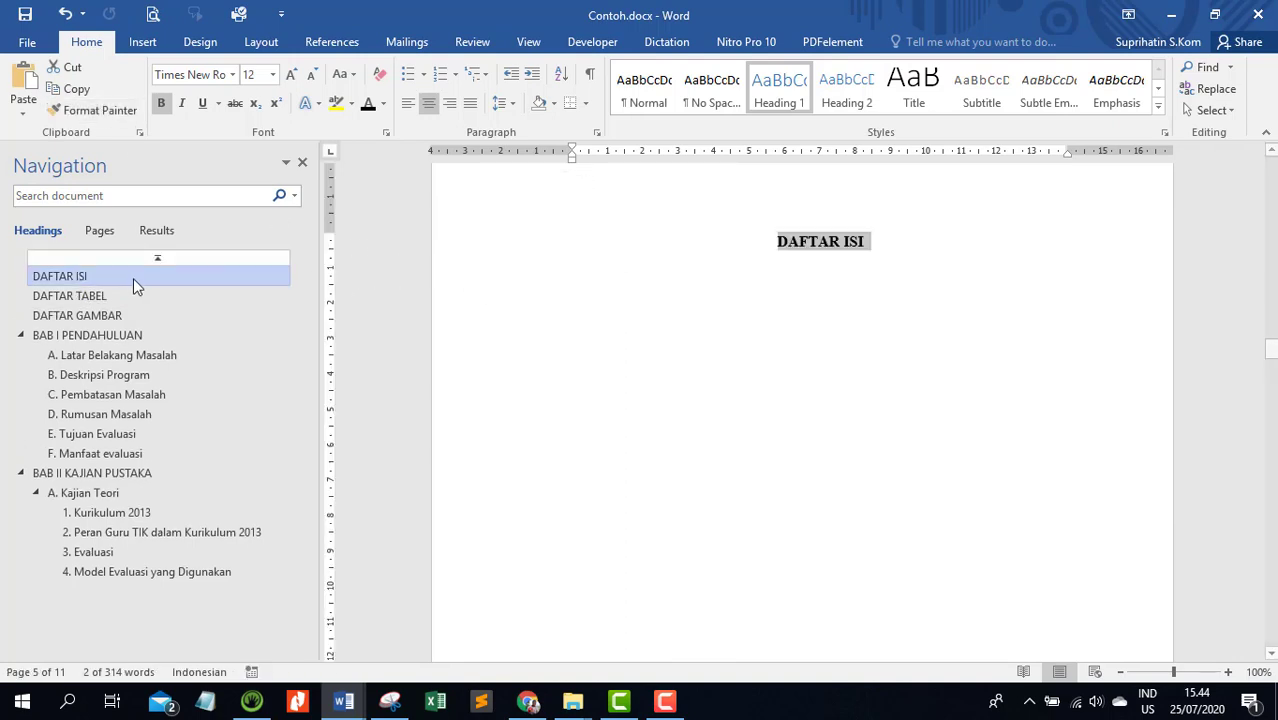
Apply the DAFTAR ISI title's formatting to the KATA PENGANTAR and HALAMAN PENGESAHAN titles with Format Painter
{"action": "scroll", "coordinate": [690, 265], "scroll_direction": "up", "scroll_amount": 8}
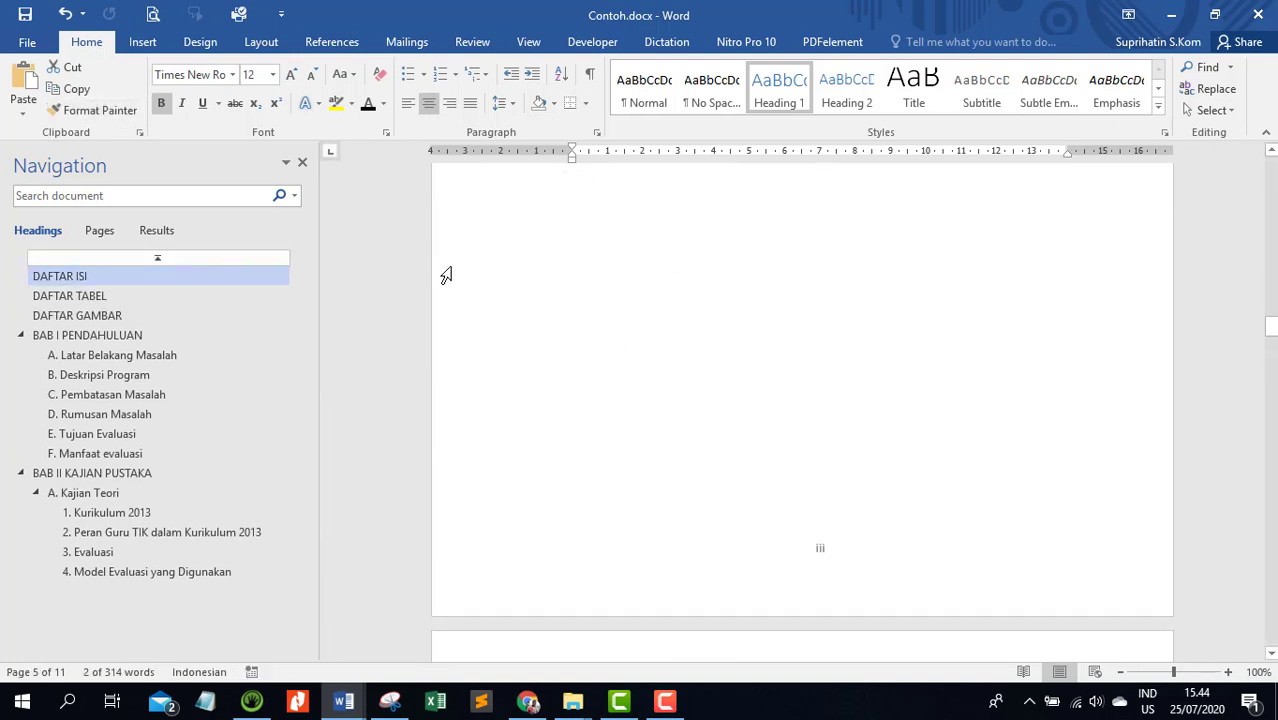
{"action": "left_click", "coordinate": [60, 110]}
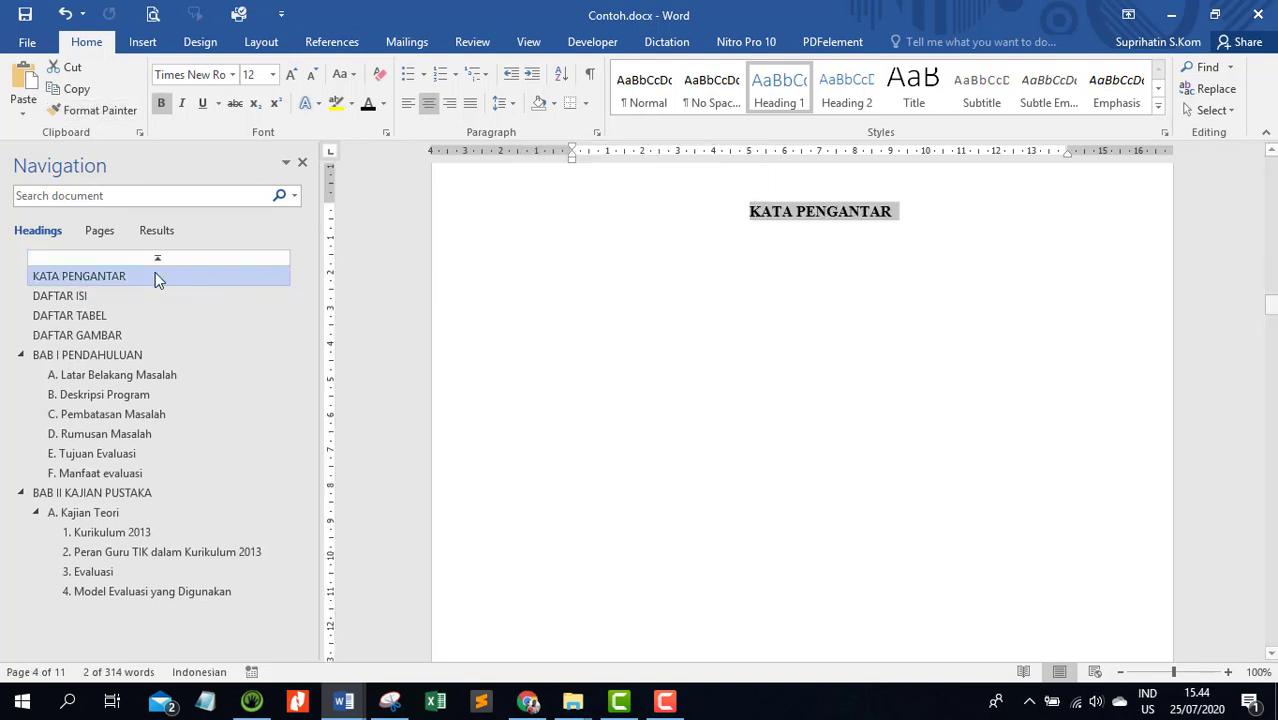
{"action": "scroll", "coordinate": [590, 263], "scroll_direction": "up", "scroll_amount": 3}
{"action": "scroll", "coordinate": [590, 263], "scroll_direction": "up", "scroll_amount": 5}
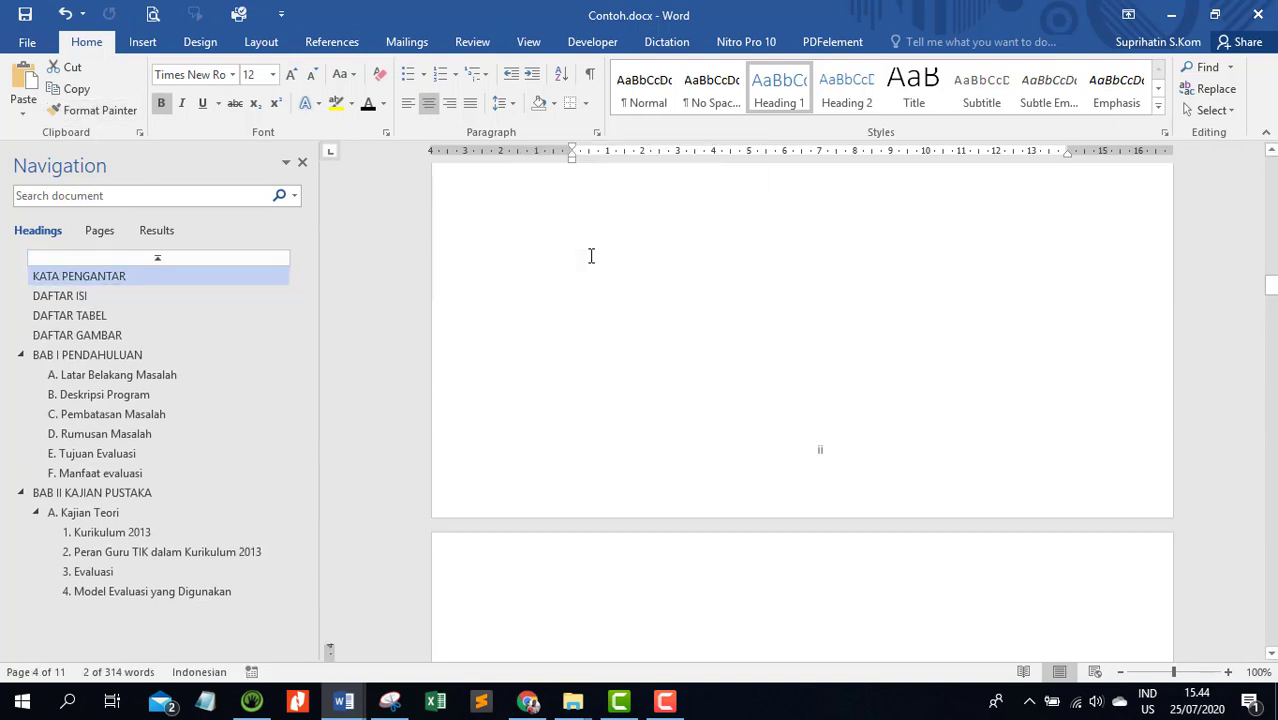
{"action": "scroll", "coordinate": [478, 255], "scroll_direction": "up", "scroll_amount": 3}
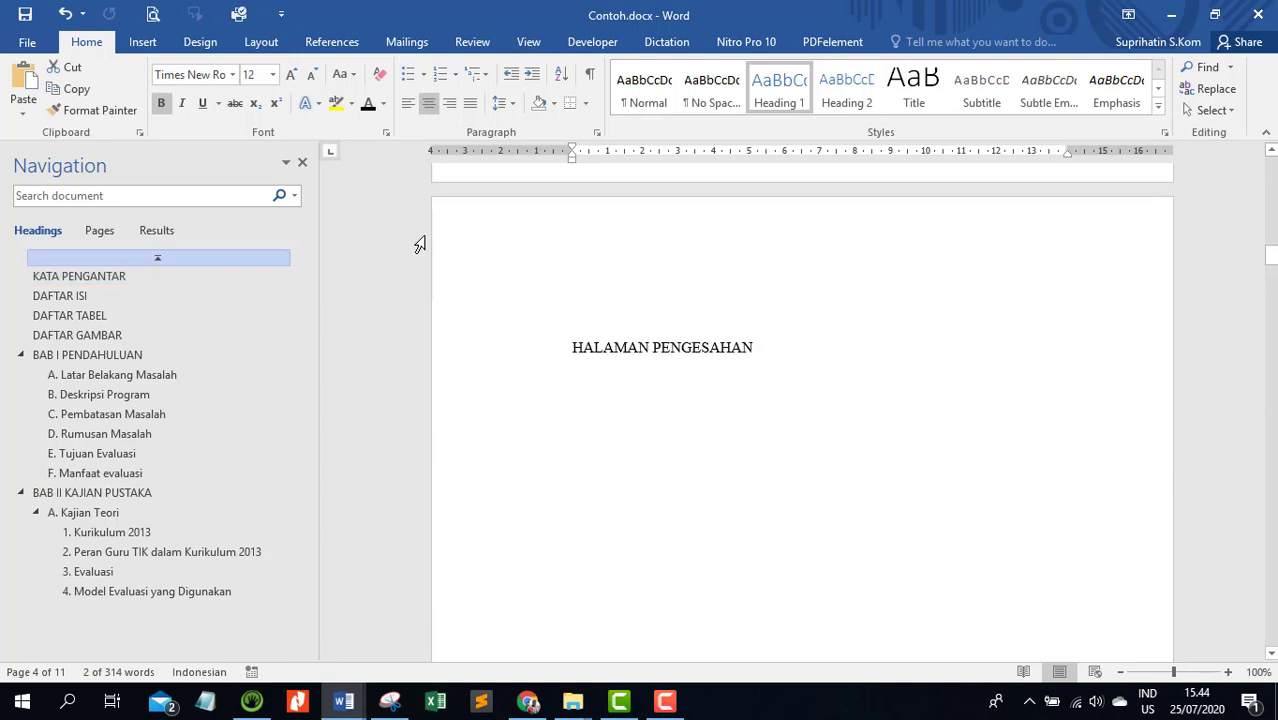
{"action": "left_click", "coordinate": [95, 110]}
{"action": "left_click", "coordinate": [493, 368]}
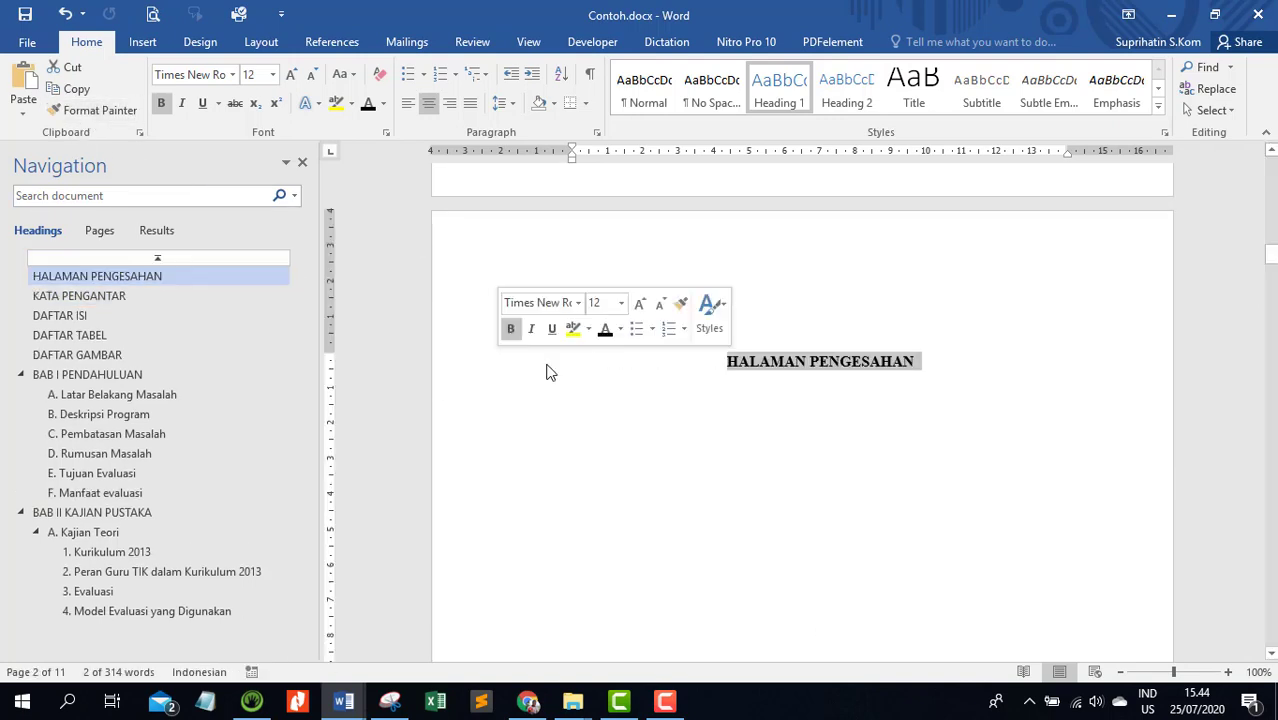
Copy the HALAMAN PENGESAHAN title's formatting onto the HALAMAN JUDUL title with Format Painter
{"action": "scroll", "coordinate": [428, 291], "scroll_direction": "up", "scroll_amount": 5}
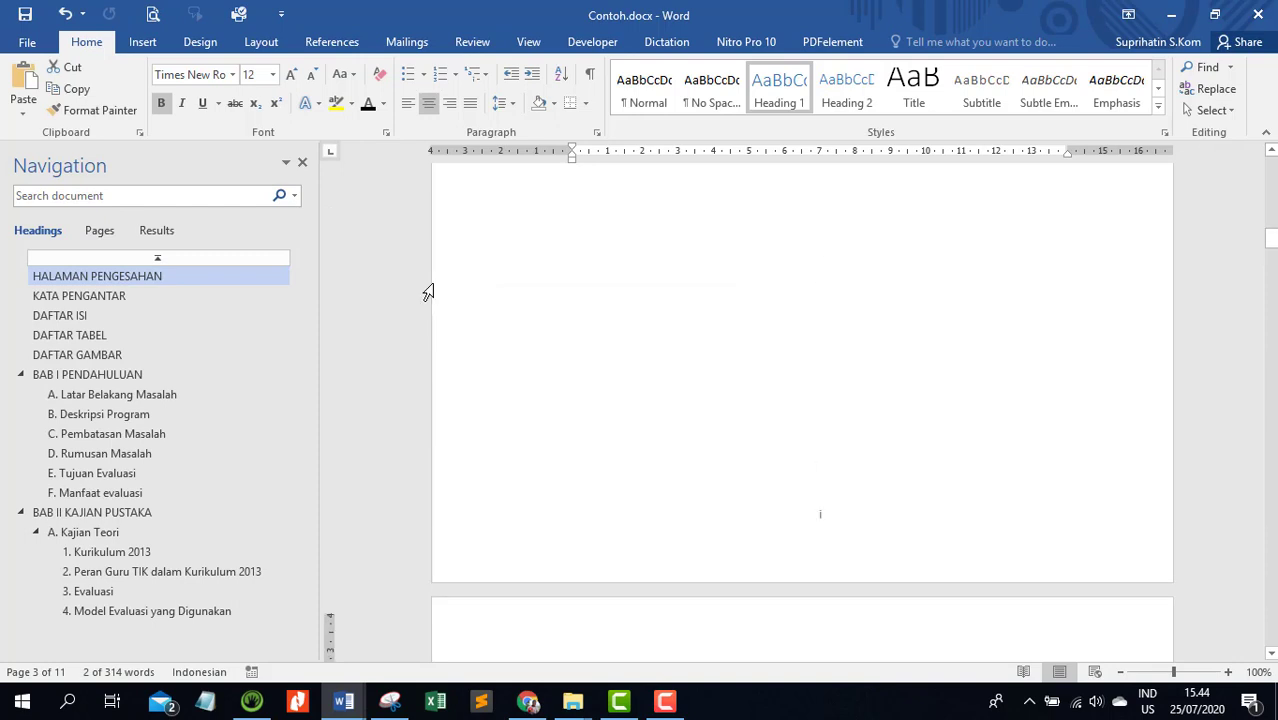
{"action": "left_click", "coordinate": [95, 110]}
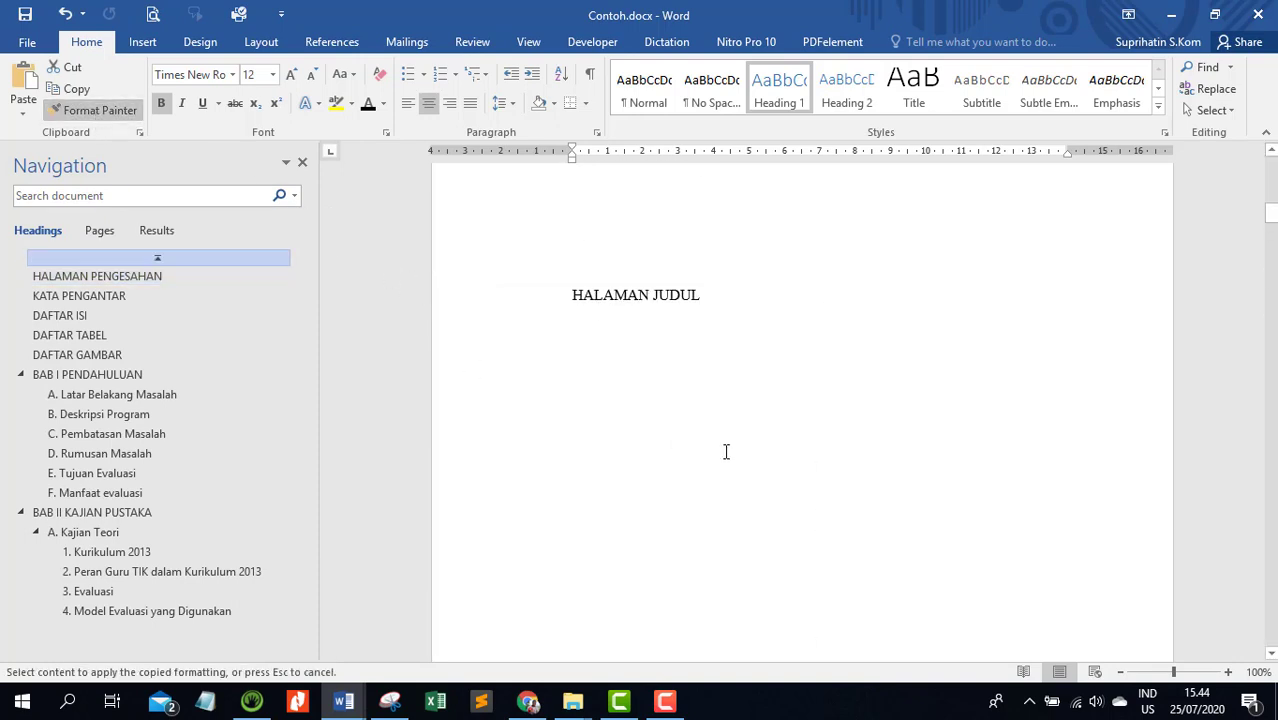
{"action": "scroll", "coordinate": [588, 403], "scroll_direction": "up", "scroll_amount": 2}
{"action": "left_click", "coordinate": [501, 437]}
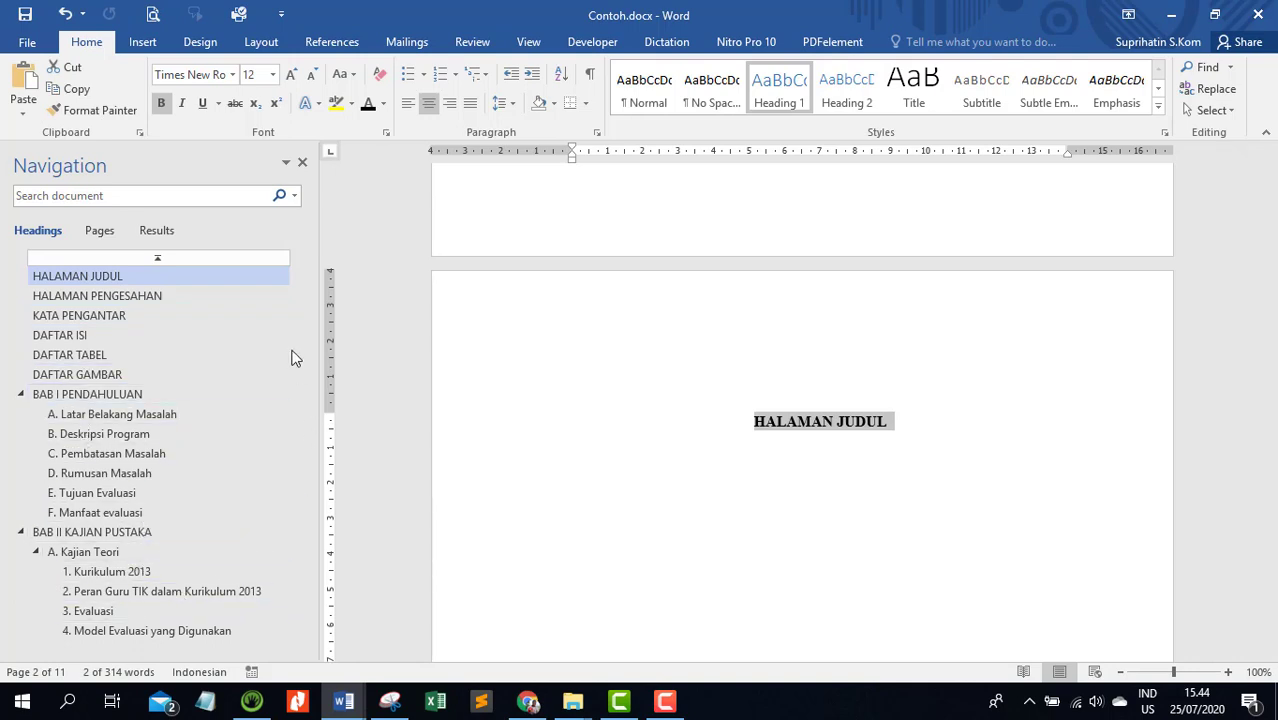
Copy the formatting of the Kajian Teori subheading in BAB II onto Evaluasi yang Relevan with Format Painter
{"action": "scroll", "coordinate": [742, 414], "scroll_direction": "down", "scroll_amount": 3}
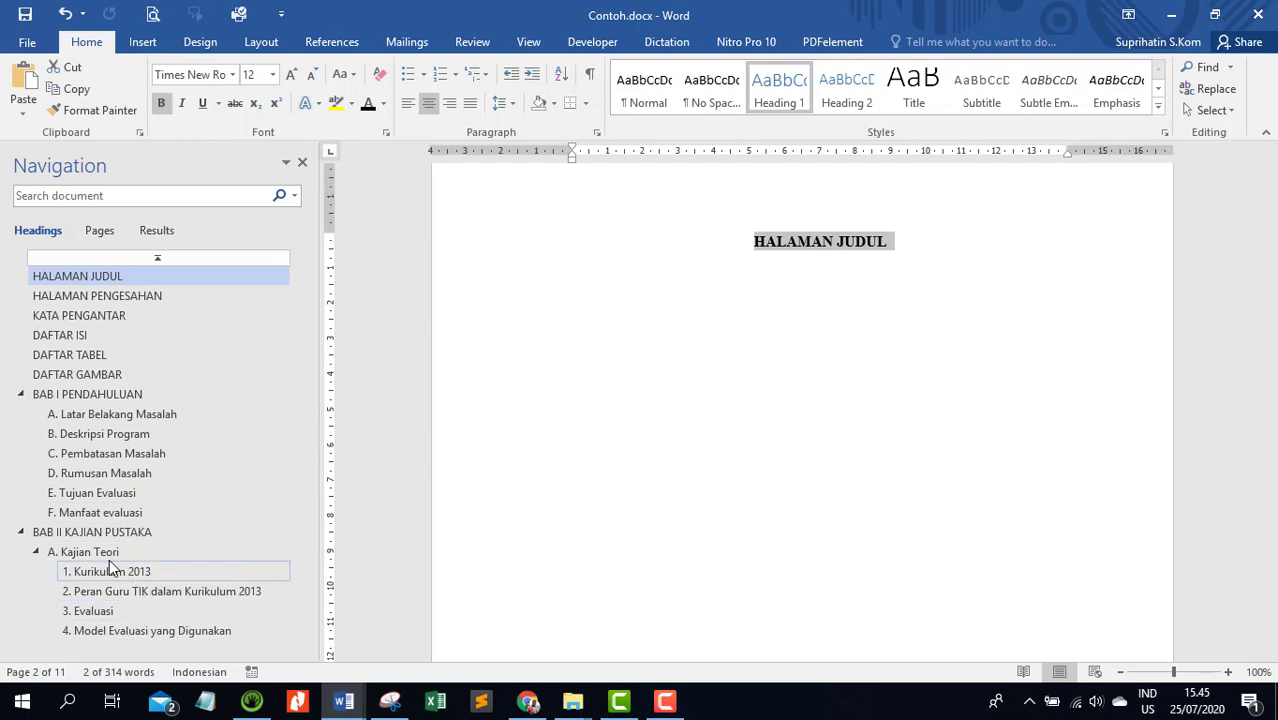
{"action": "left_click", "coordinate": [100, 533]}
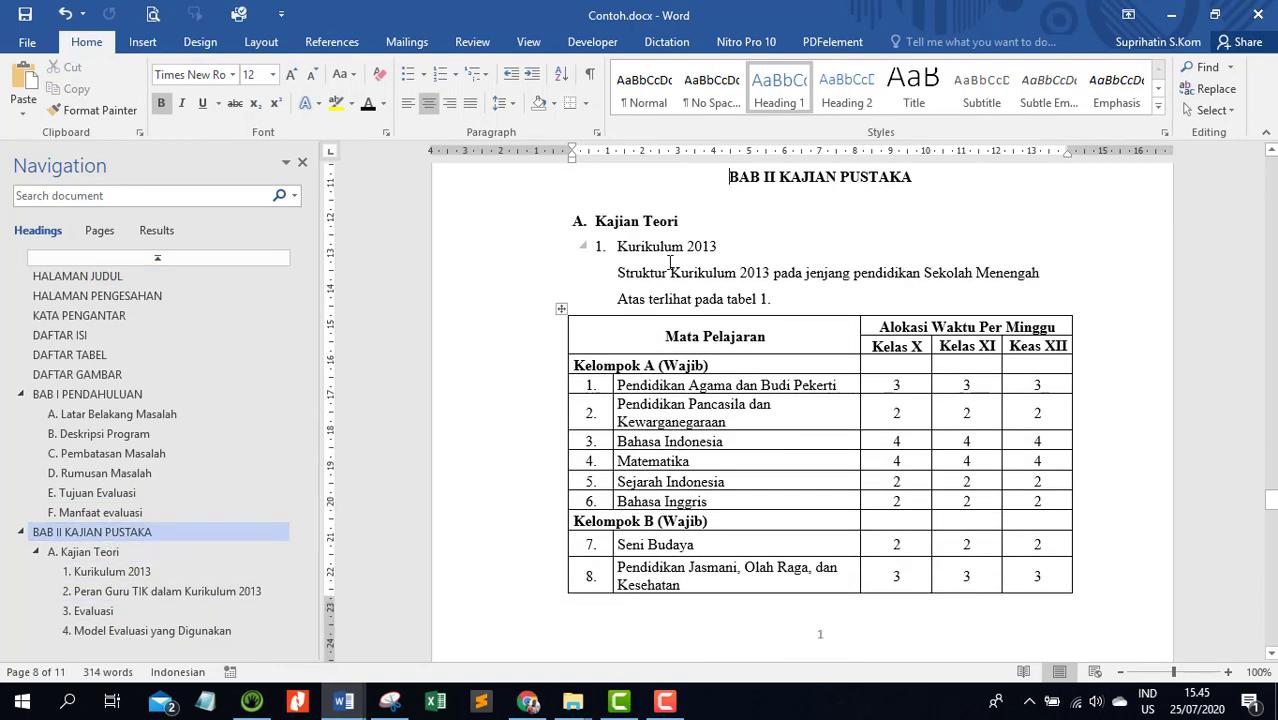
{"action": "left_click", "coordinate": [578, 222]}
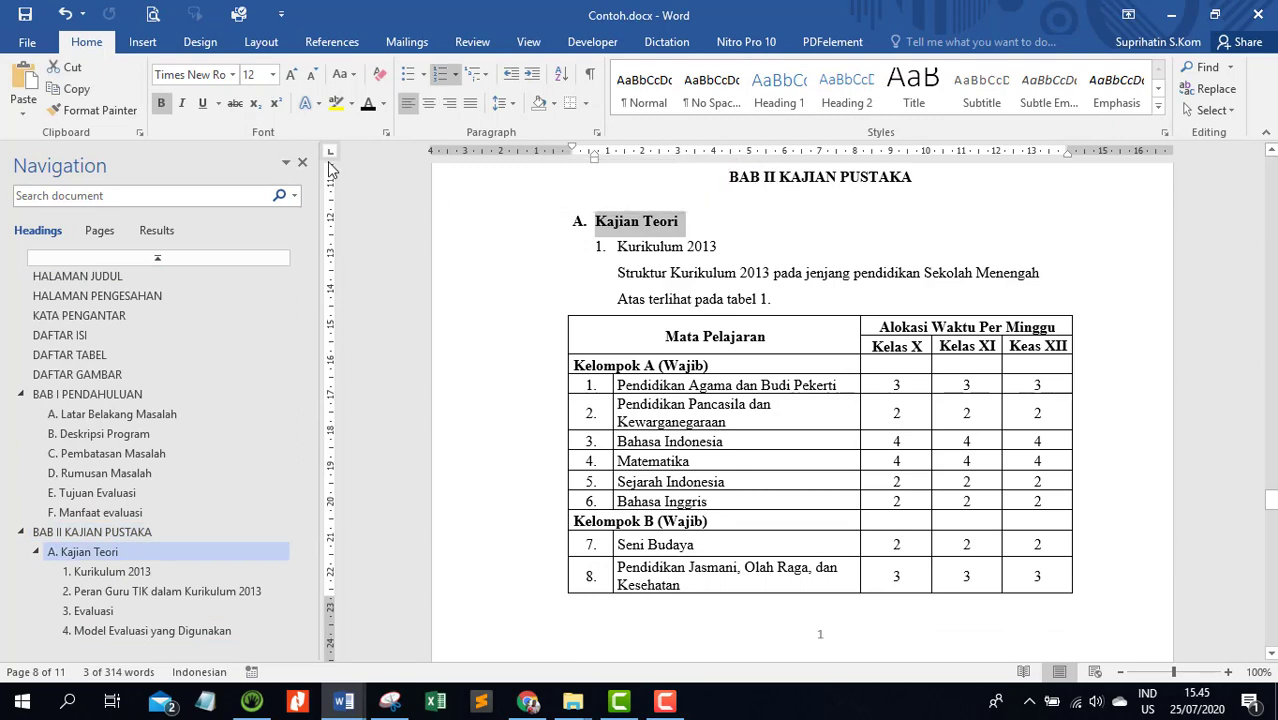
{"action": "left_click", "coordinate": [93, 110]}
{"action": "scroll", "coordinate": [634, 476], "scroll_direction": "down", "scroll_amount": 3}
{"action": "scroll", "coordinate": [634, 476], "scroll_direction": "down", "scroll_amount": 13}
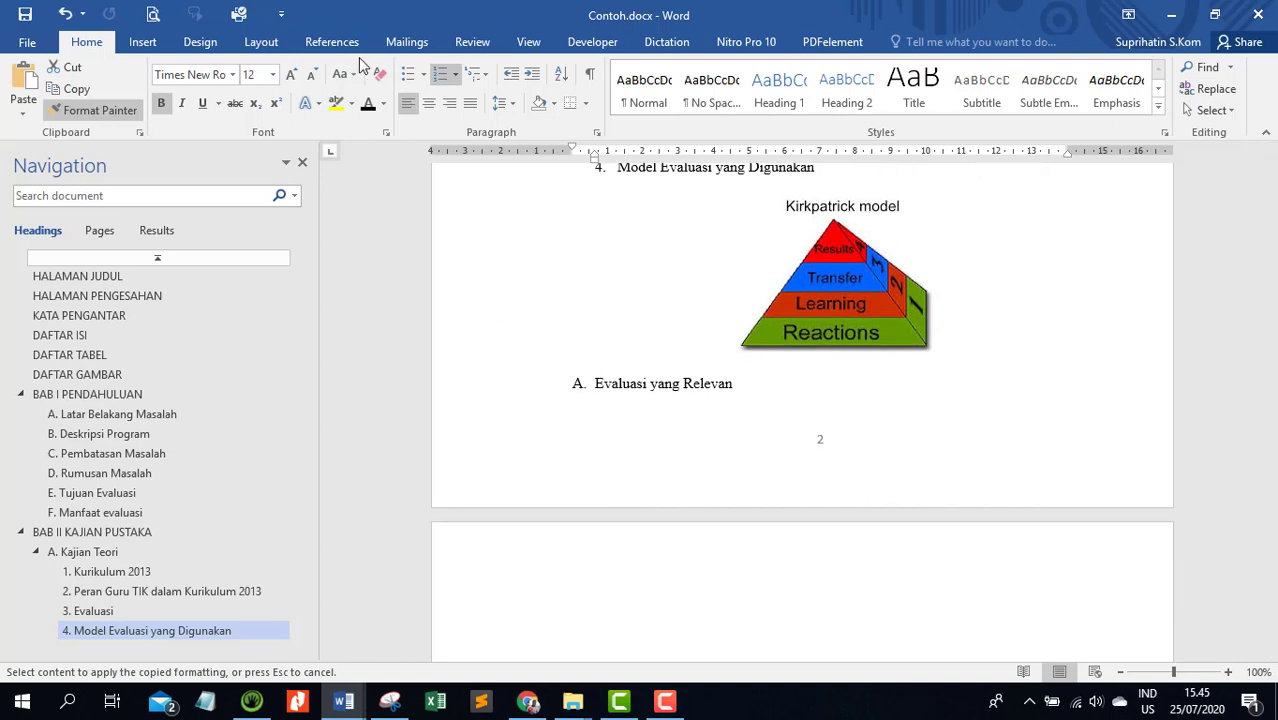
{"action": "left_click", "coordinate": [500, 397]}
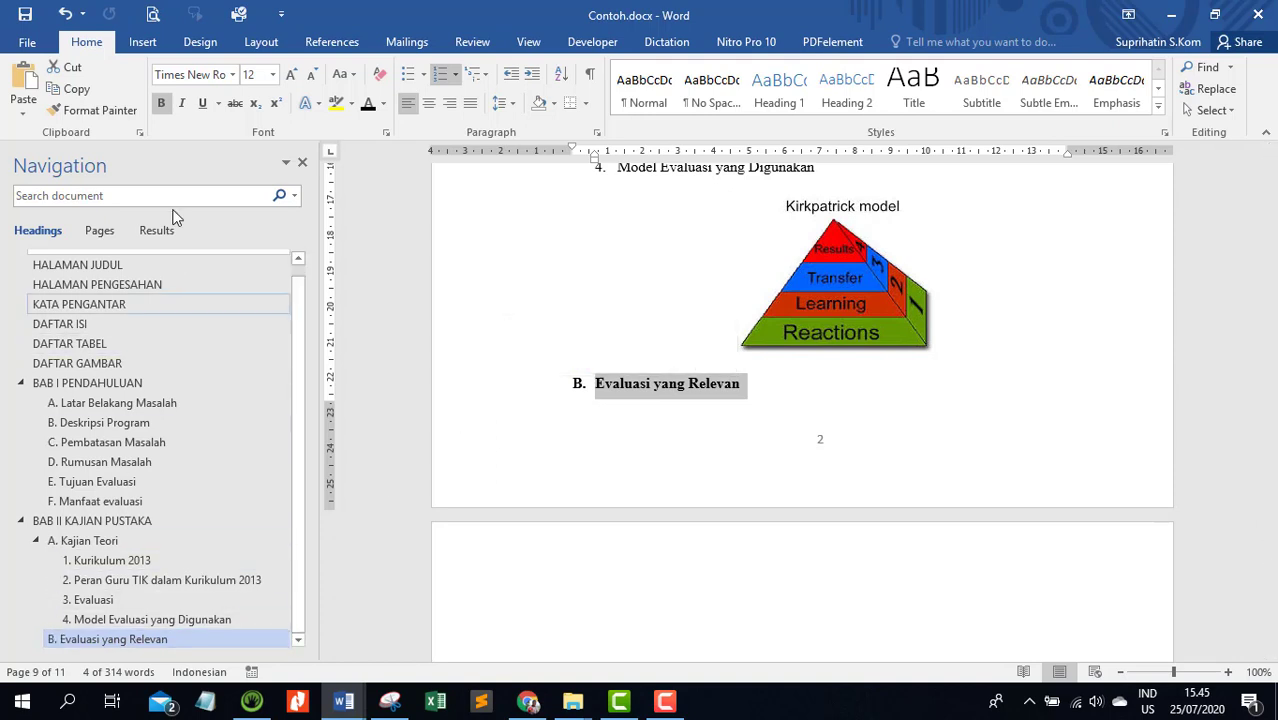
Copy the formatting of Evaluasi yang Relevan onto the Kerangka Berfikir and Pertanyaan Evaluasi subheadings with Format Painter
{"action": "left_click", "coordinate": [63, 110]}
{"action": "scroll", "coordinate": [595, 378], "scroll_direction": "down", "scroll_amount": 5}
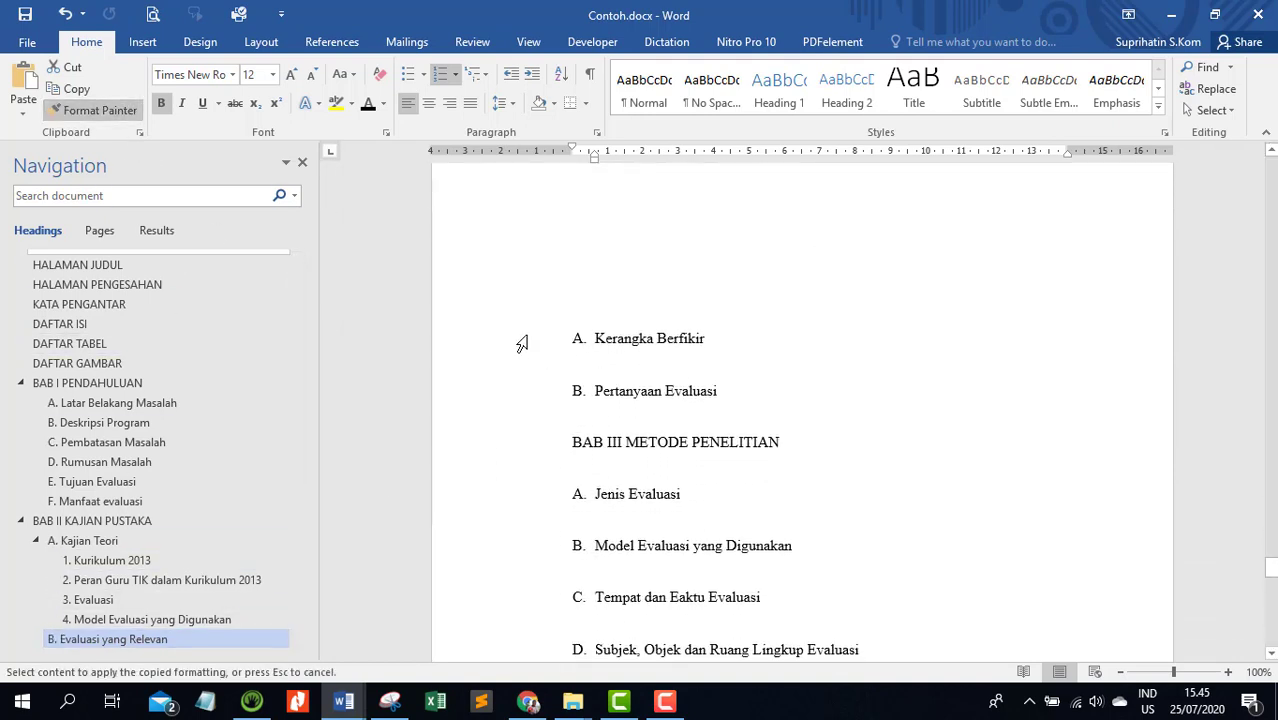
{"action": "left_click", "coordinate": [515, 345]}
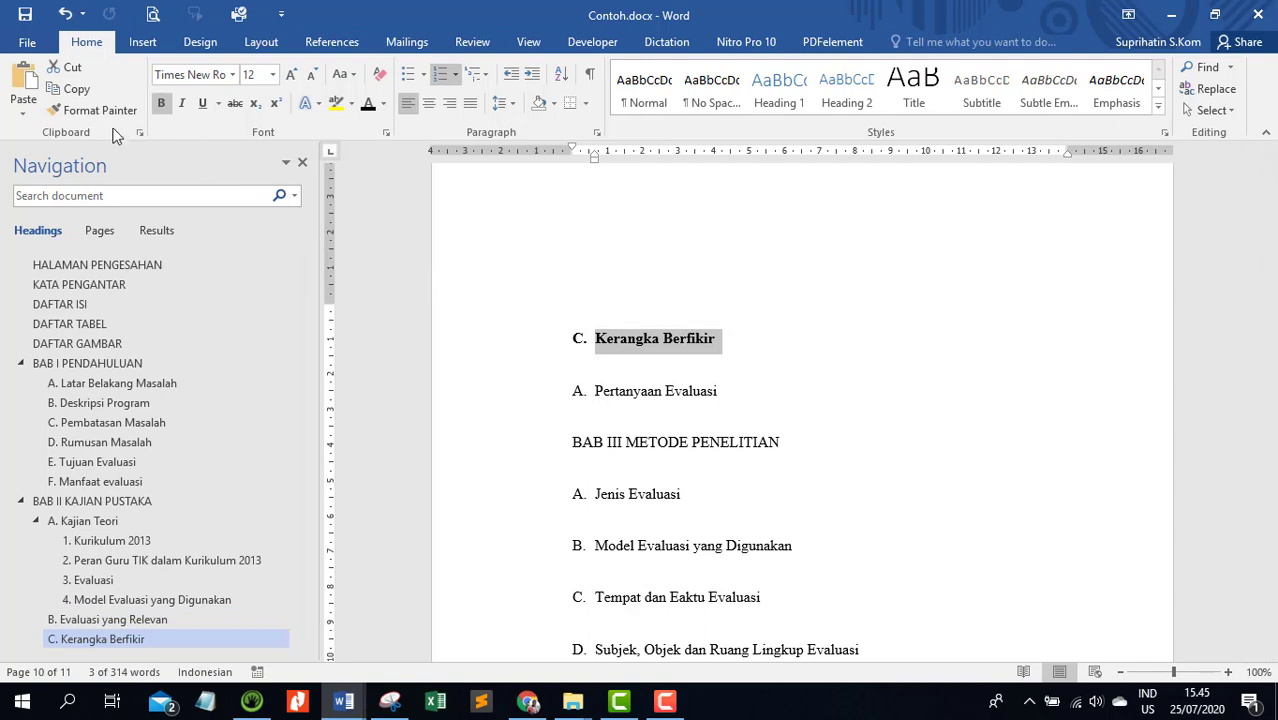
{"action": "left_click", "coordinate": [532, 402]}
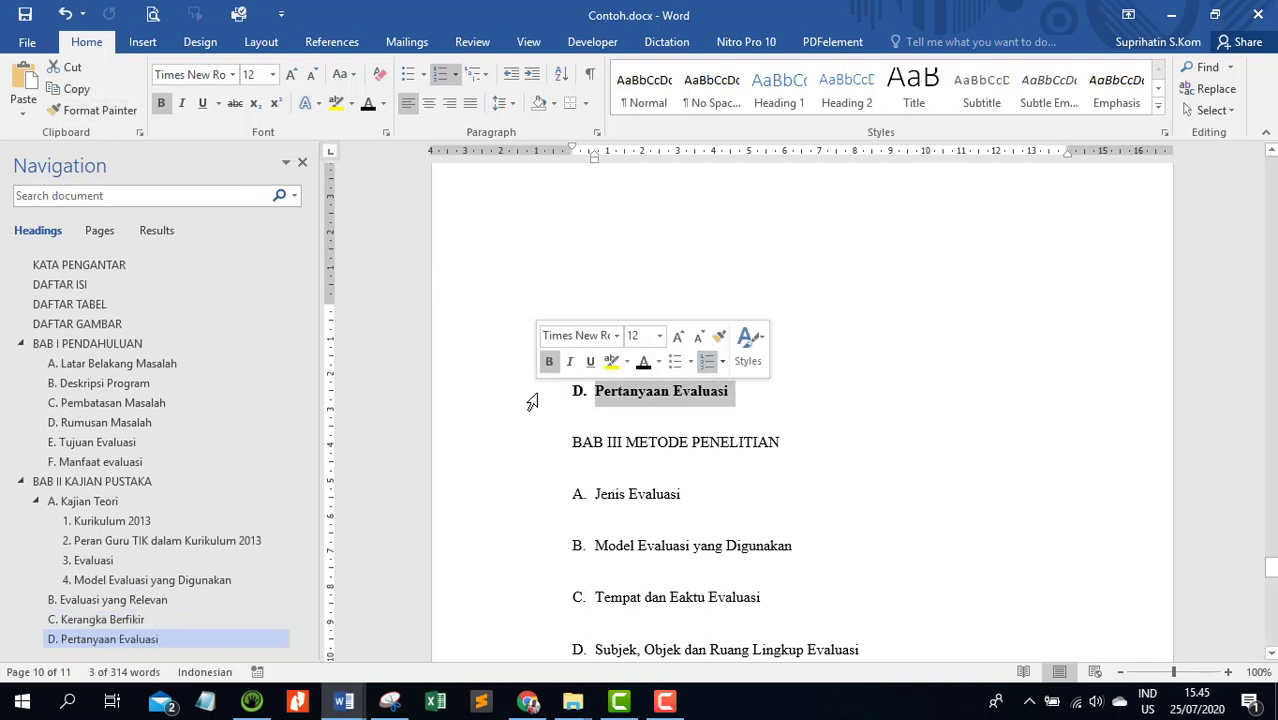
Copy the formatting of the BAB II KAJIAN PUSTAKA heading onto BAB III METODE PENELITIAN with Format Painter
{"action": "left_click", "coordinate": [586, 441]}
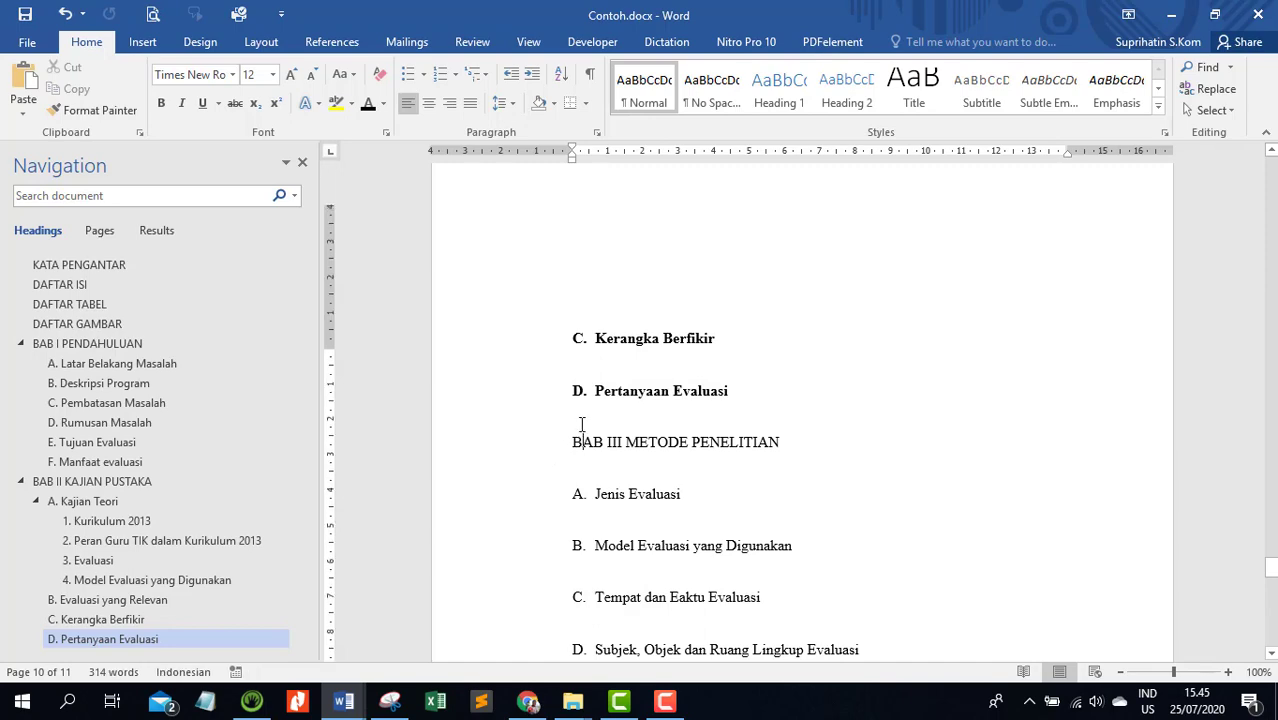
{"action": "scroll", "coordinate": [580, 443], "scroll_direction": "up", "scroll_amount": 15}
{"action": "scroll", "coordinate": [584, 427], "scroll_direction": "up", "scroll_amount": 10}
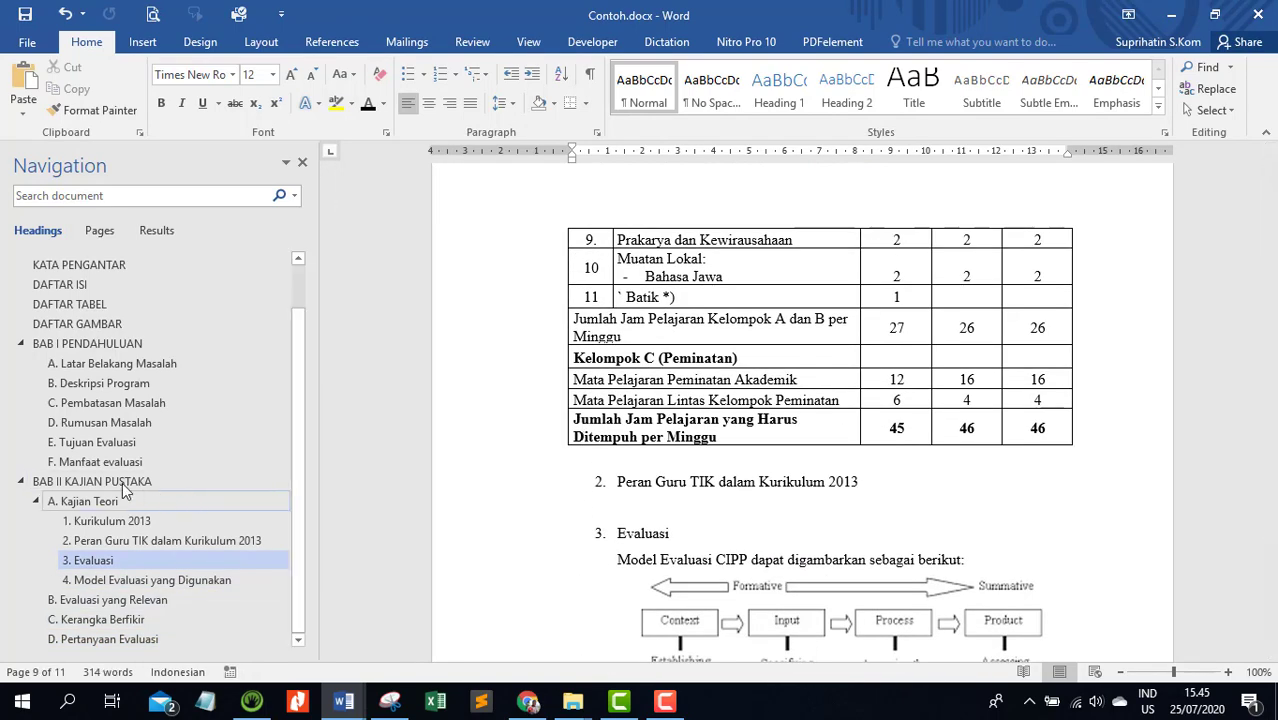
{"action": "left_click", "coordinate": [503, 187]}
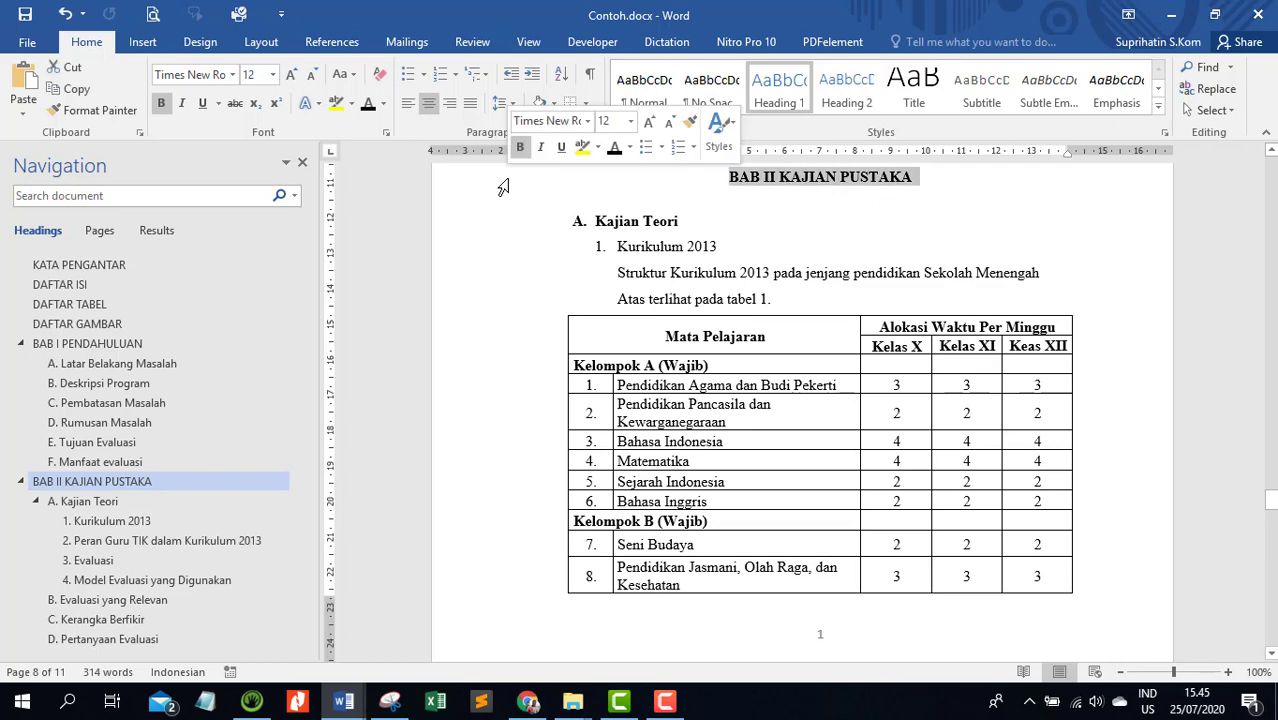
{"action": "left_click", "coordinate": [100, 111]}
{"action": "scroll", "coordinate": [499, 470], "scroll_direction": "down", "scroll_amount": 9}
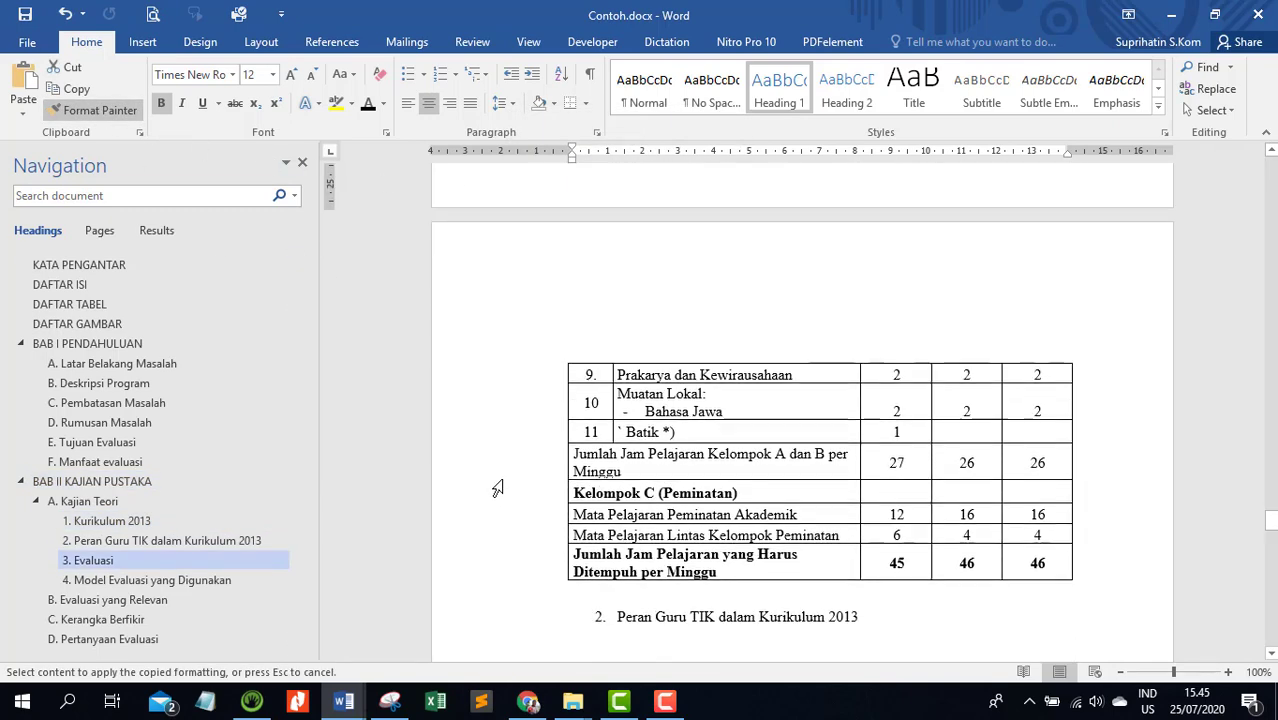
{"action": "scroll", "coordinate": [498, 488], "scroll_direction": "down", "scroll_amount": 15}
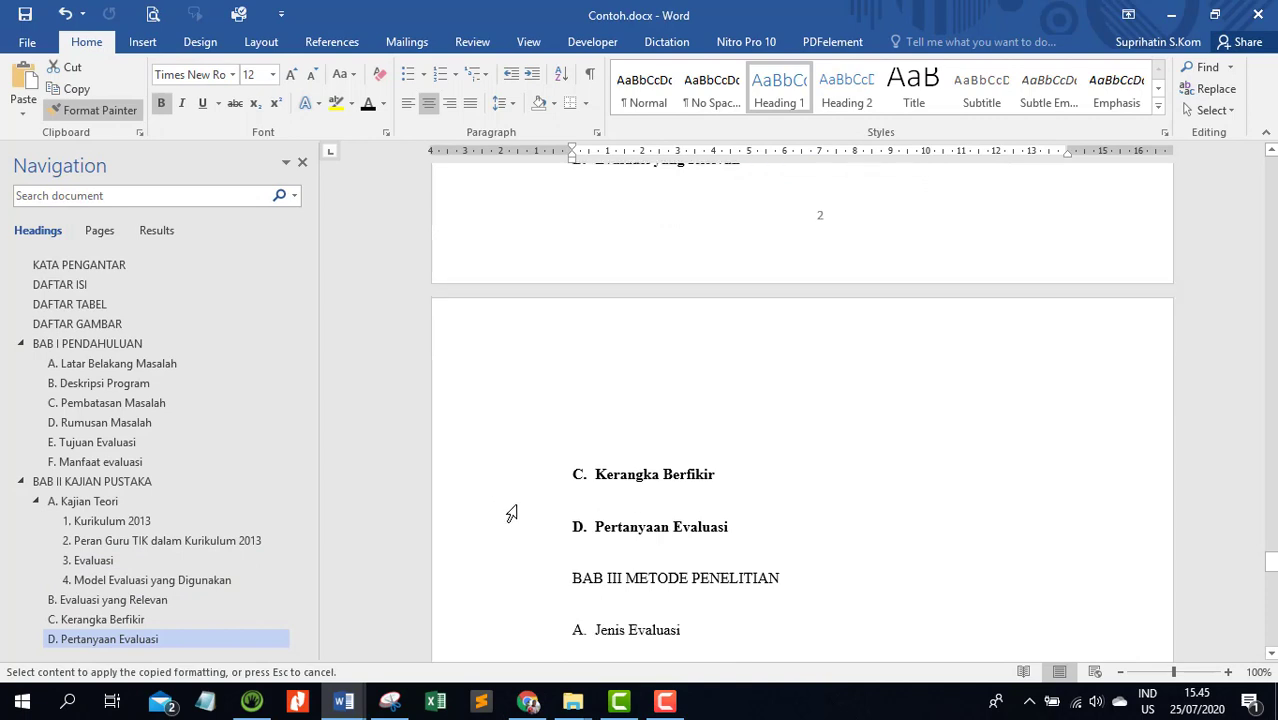
{"action": "scroll", "coordinate": [511, 513], "scroll_direction": "down", "scroll_amount": 3}
{"action": "left_click", "coordinate": [514, 407]}
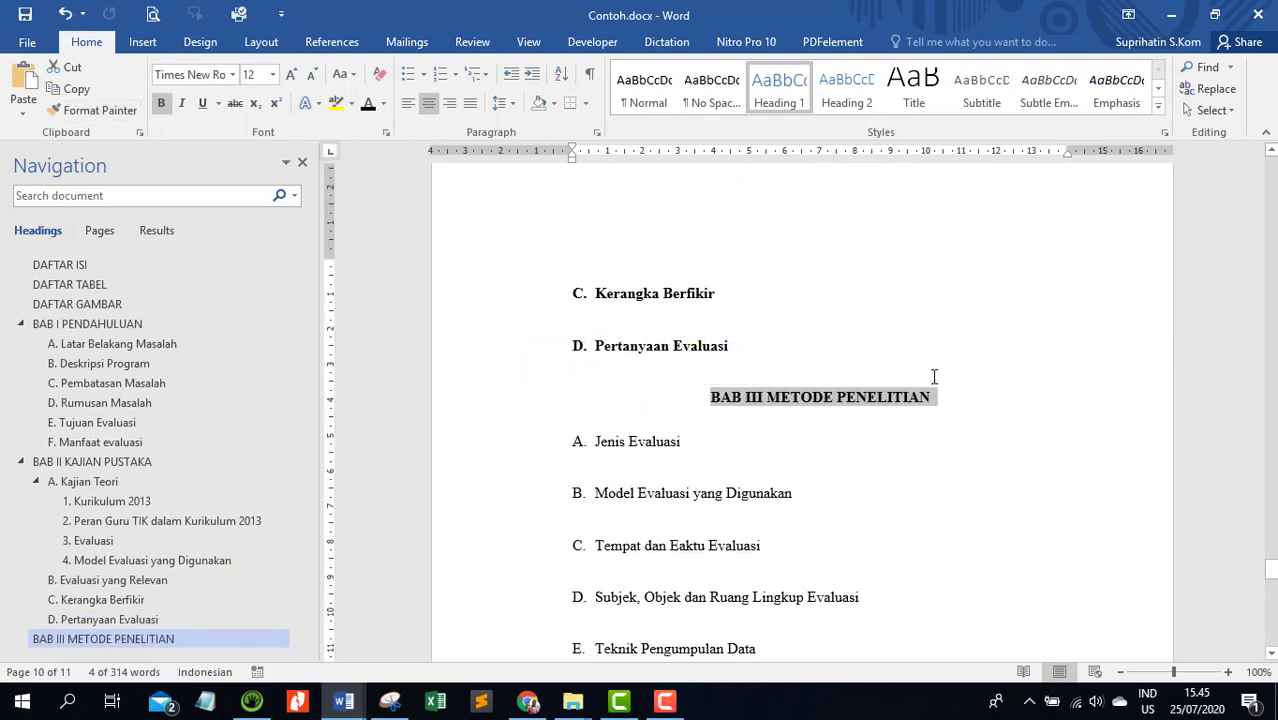
Copy the Pertanyaan Evaluasi subheading's formatting onto Jenis Evaluasi in BAB III with Format Painter and restart its numbering at A
{"action": "left_click", "coordinate": [474, 354]}
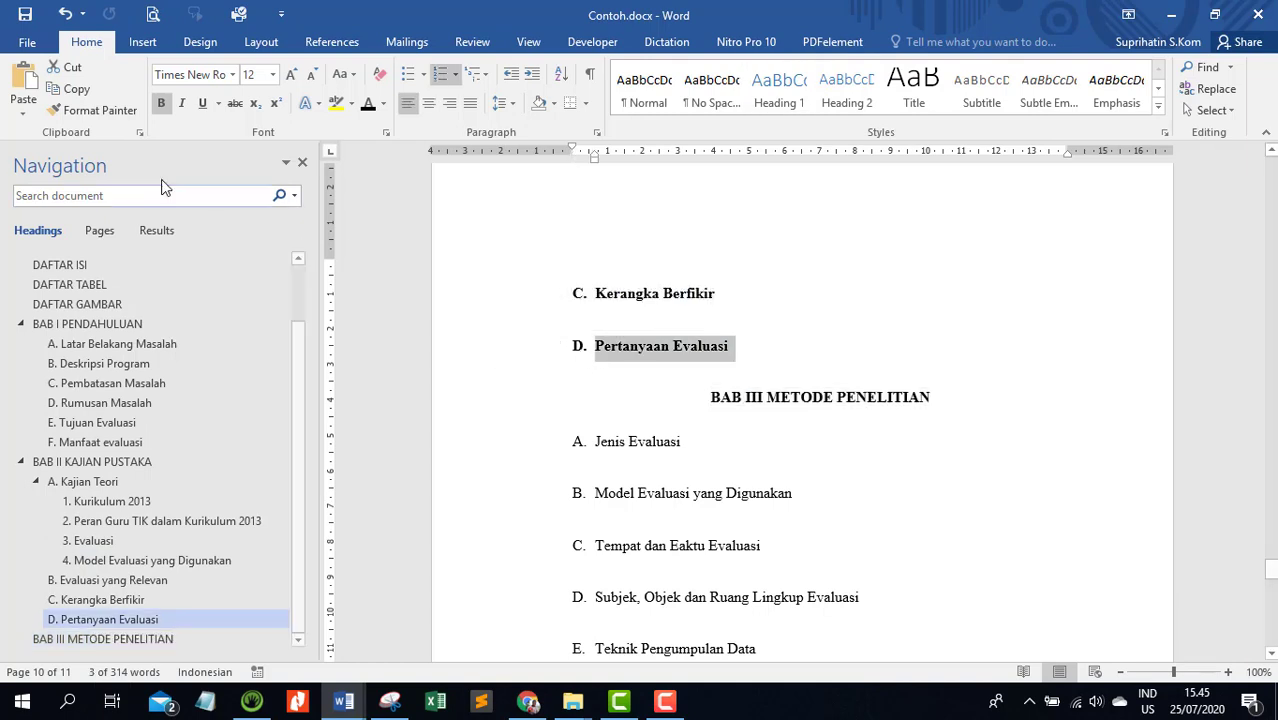
{"action": "left_click", "coordinate": [104, 112]}
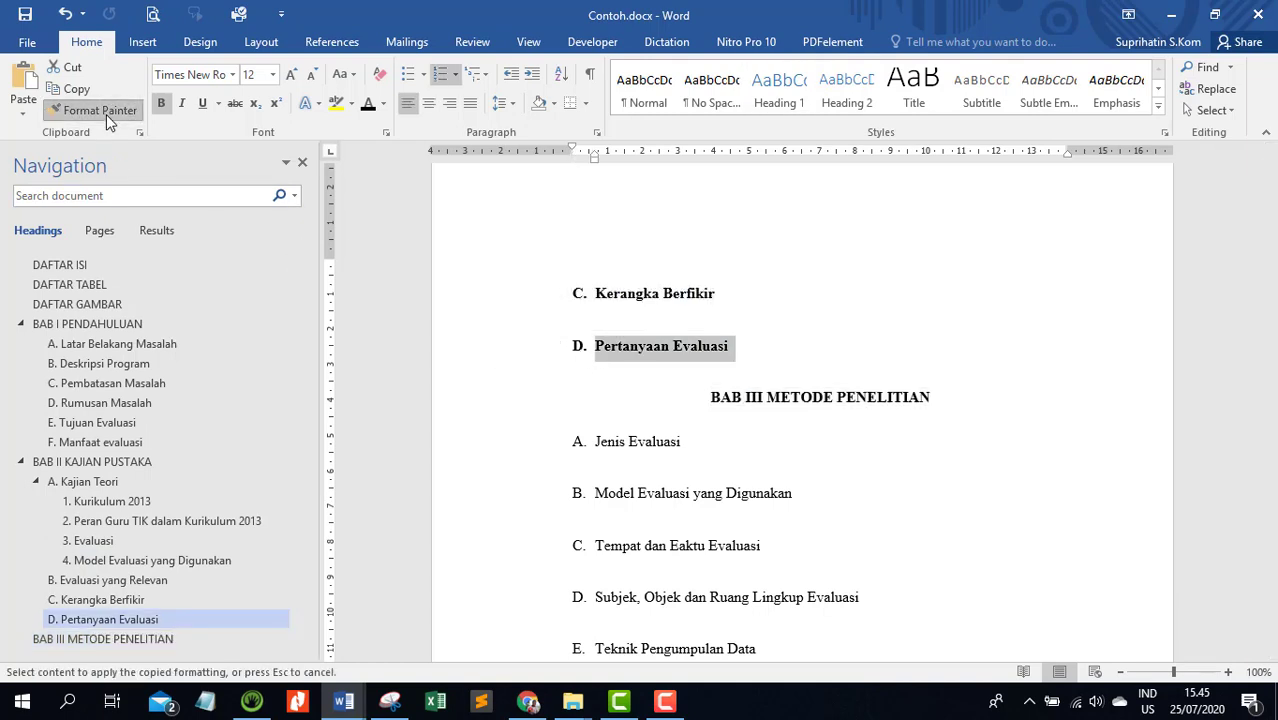
{"action": "left_click", "coordinate": [494, 449]}
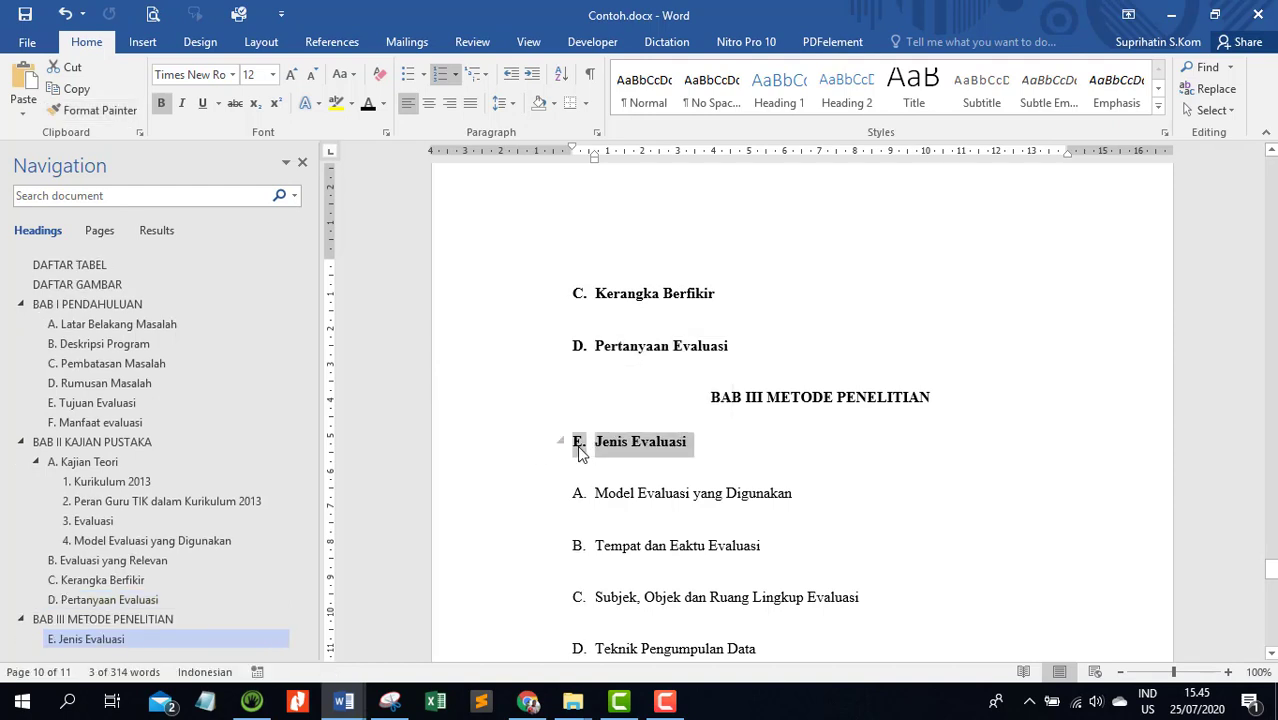
{"action": "left_click", "coordinate": [579, 446]}
{"action": "right_click", "coordinate": [579, 446]}
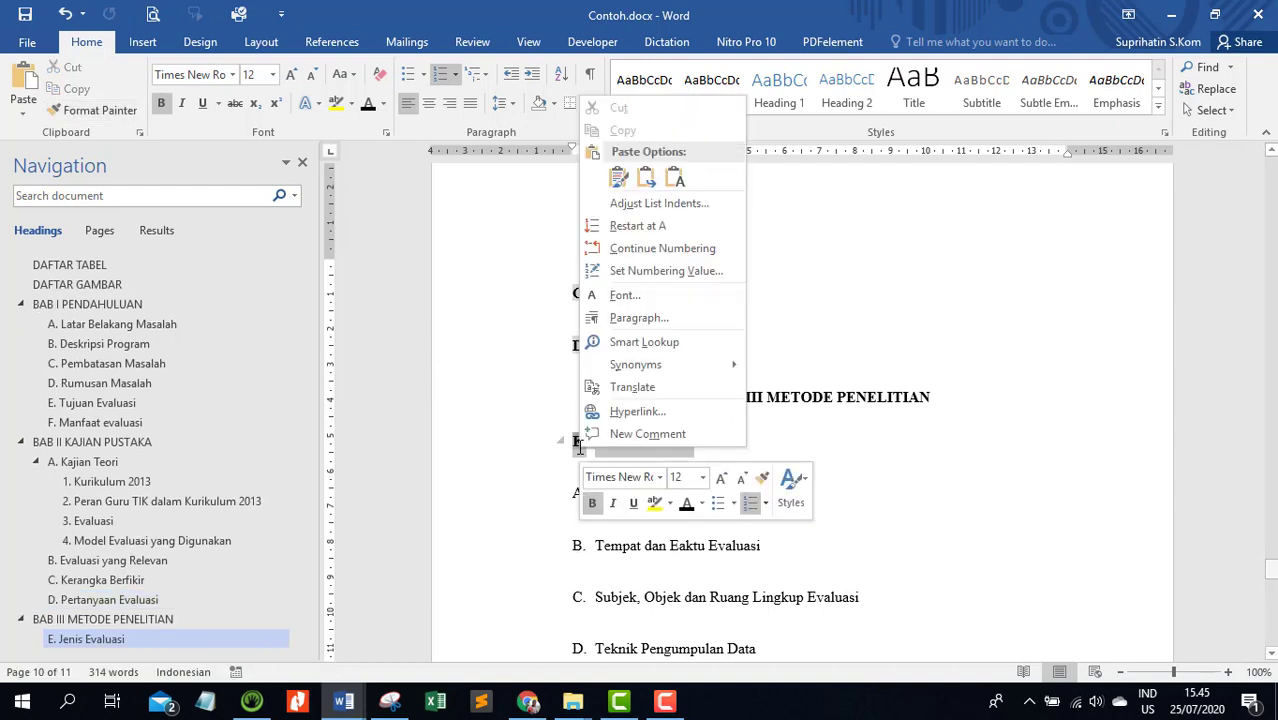
{"action": "left_click", "coordinate": [630, 226]}
Carry the Jenis Evaluasi formatting with Format Painter onto the next four BAB III subheadings, Model Evaluasi yang Digunakan through Teknik Pengumpulan Data
{"action": "scroll", "coordinate": [553, 285], "scroll_direction": "down", "scroll_amount": 3}
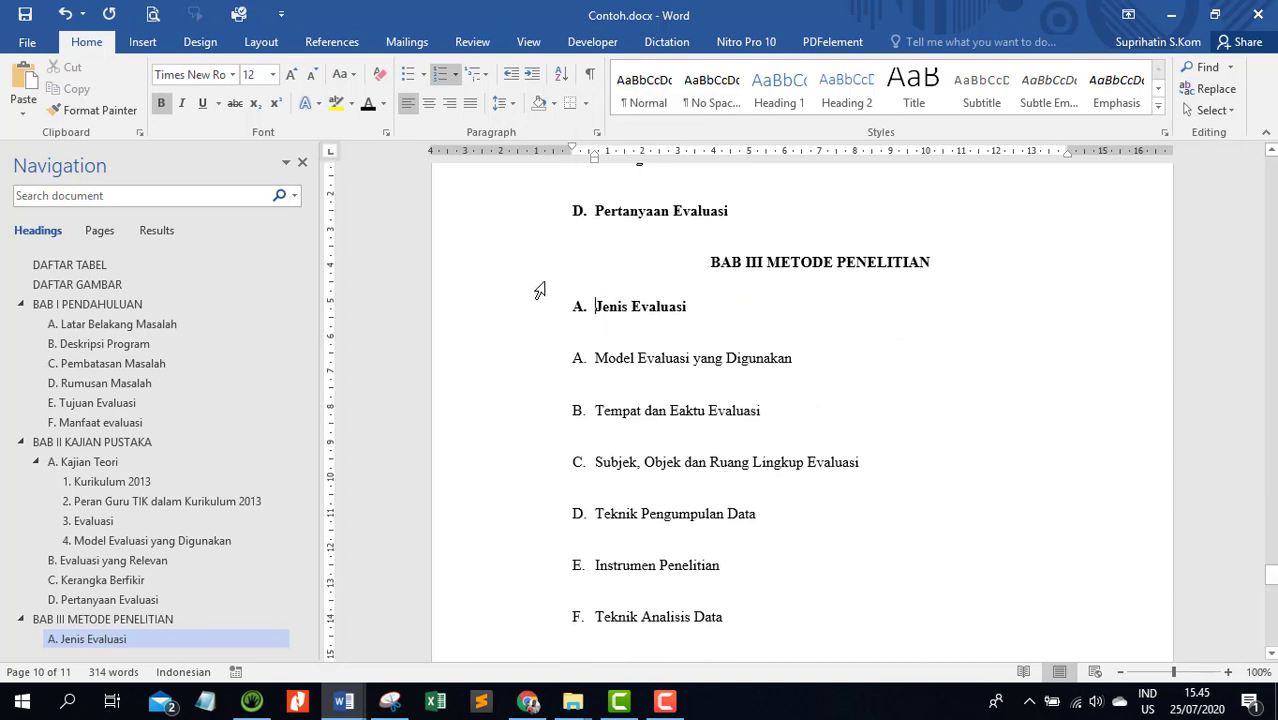
{"action": "left_click", "coordinate": [92, 110]}
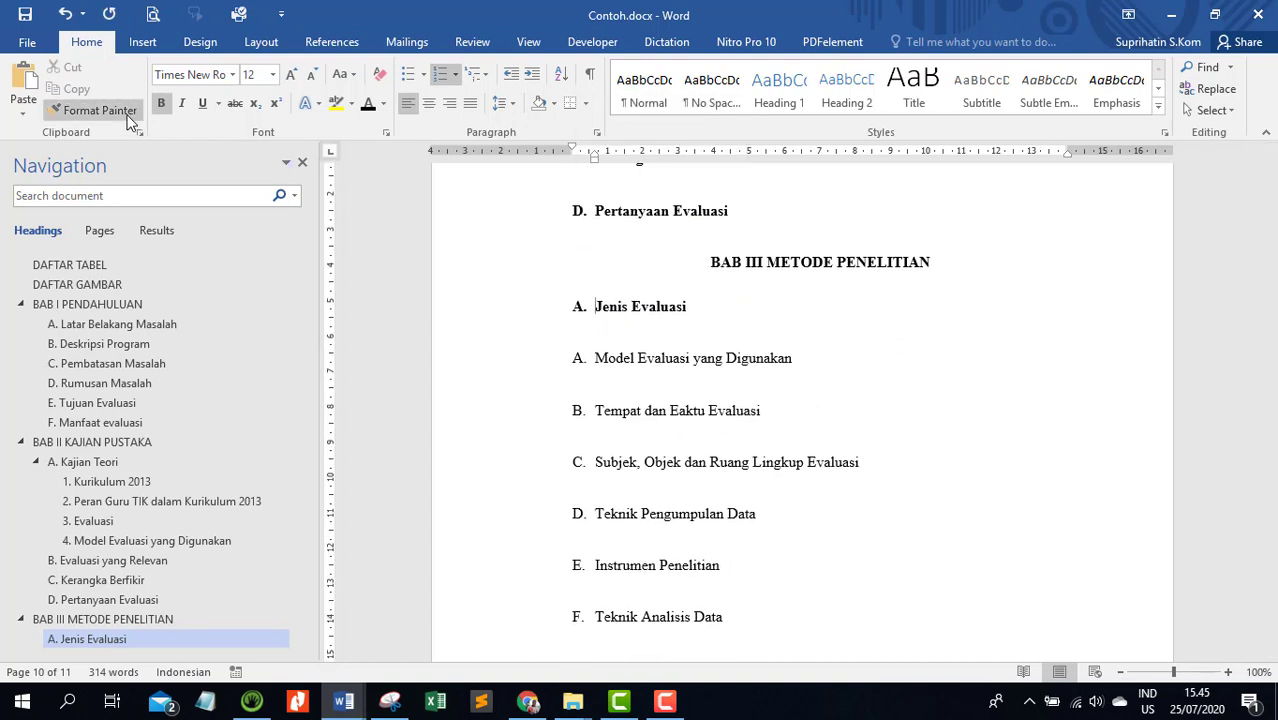
{"action": "left_click", "coordinate": [510, 364]}
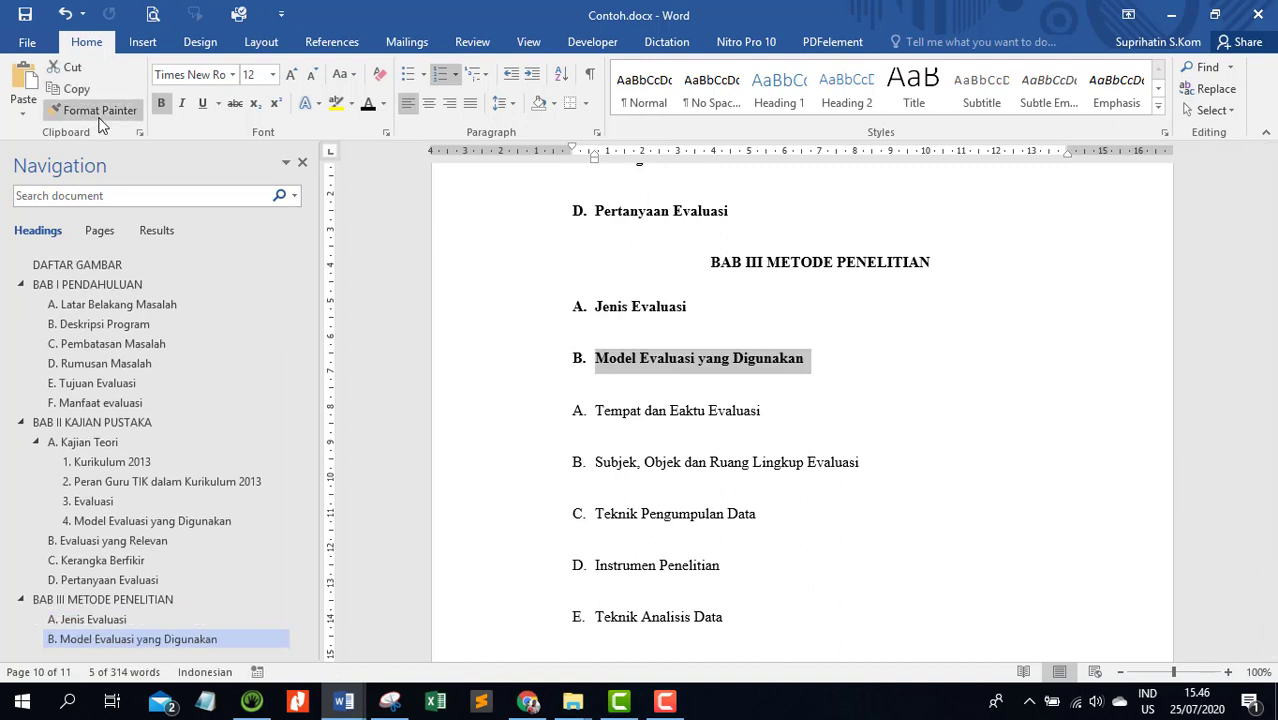
{"action": "left_click", "coordinate": [526, 422]}
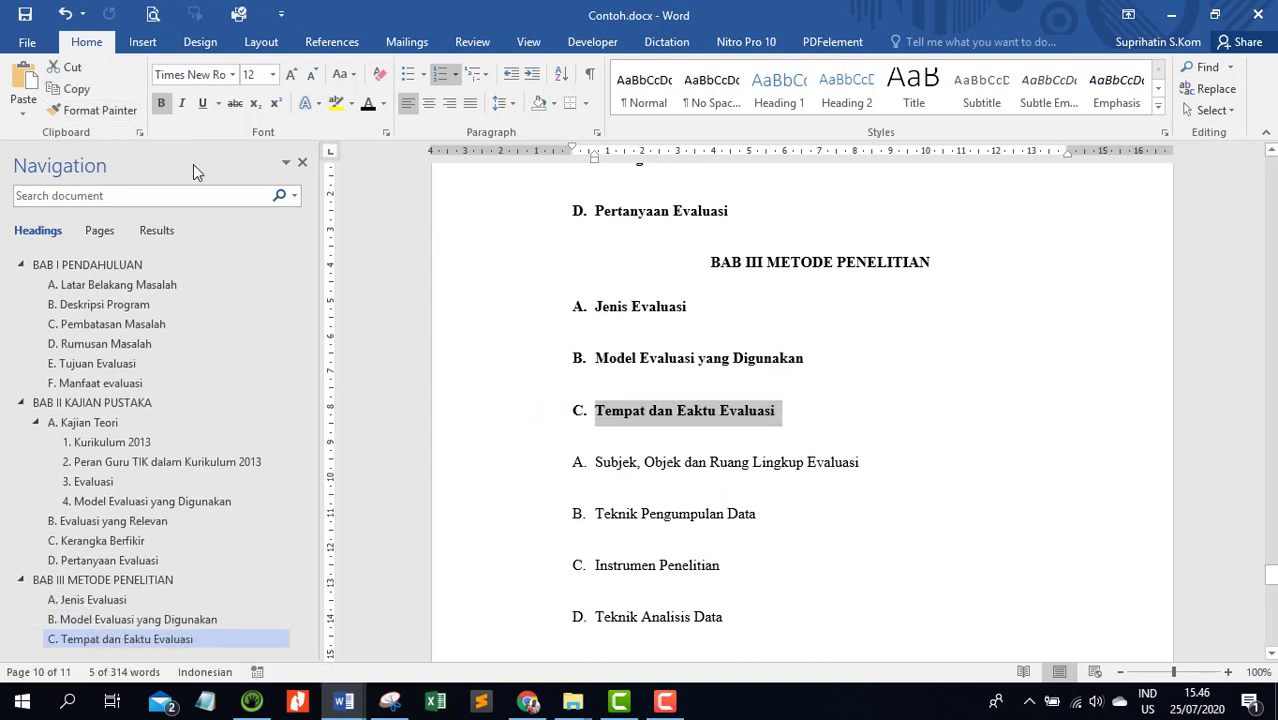
{"action": "left_click", "coordinate": [93, 110]}
{"action": "left_click", "coordinate": [548, 470]}
{"action": "left_click", "coordinate": [93, 110]}
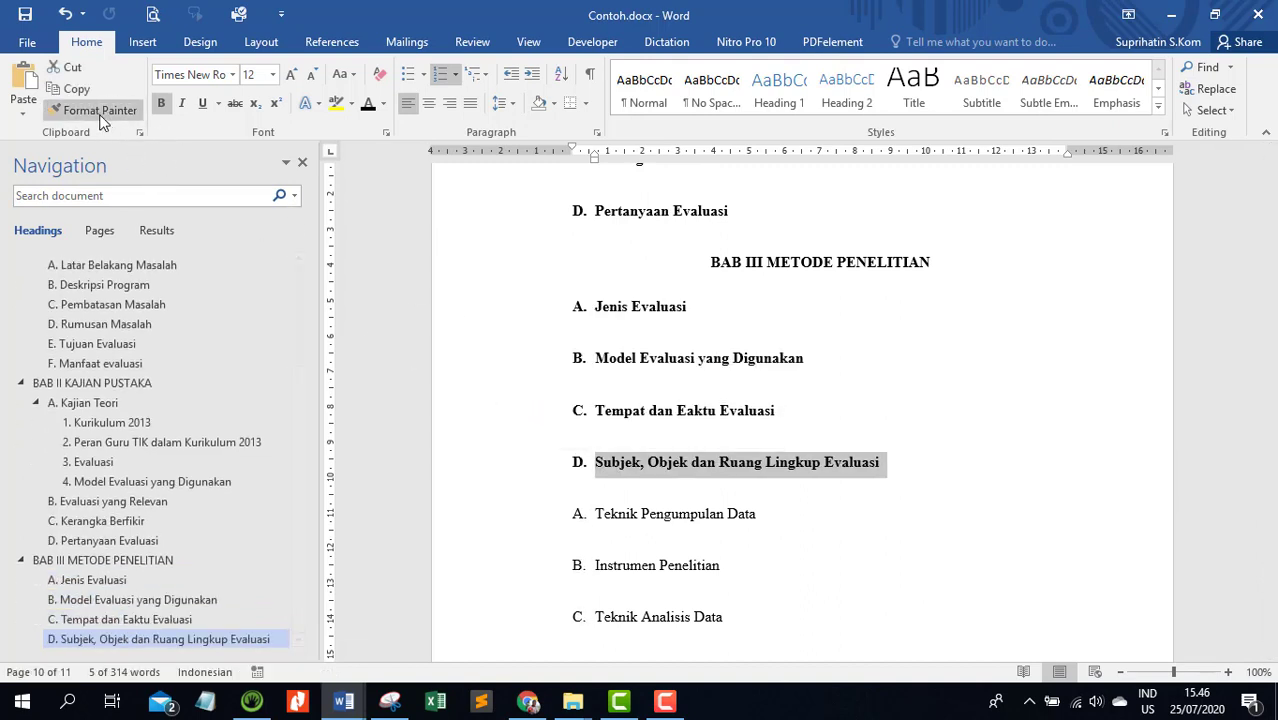
{"action": "left_click", "coordinate": [526, 516]}
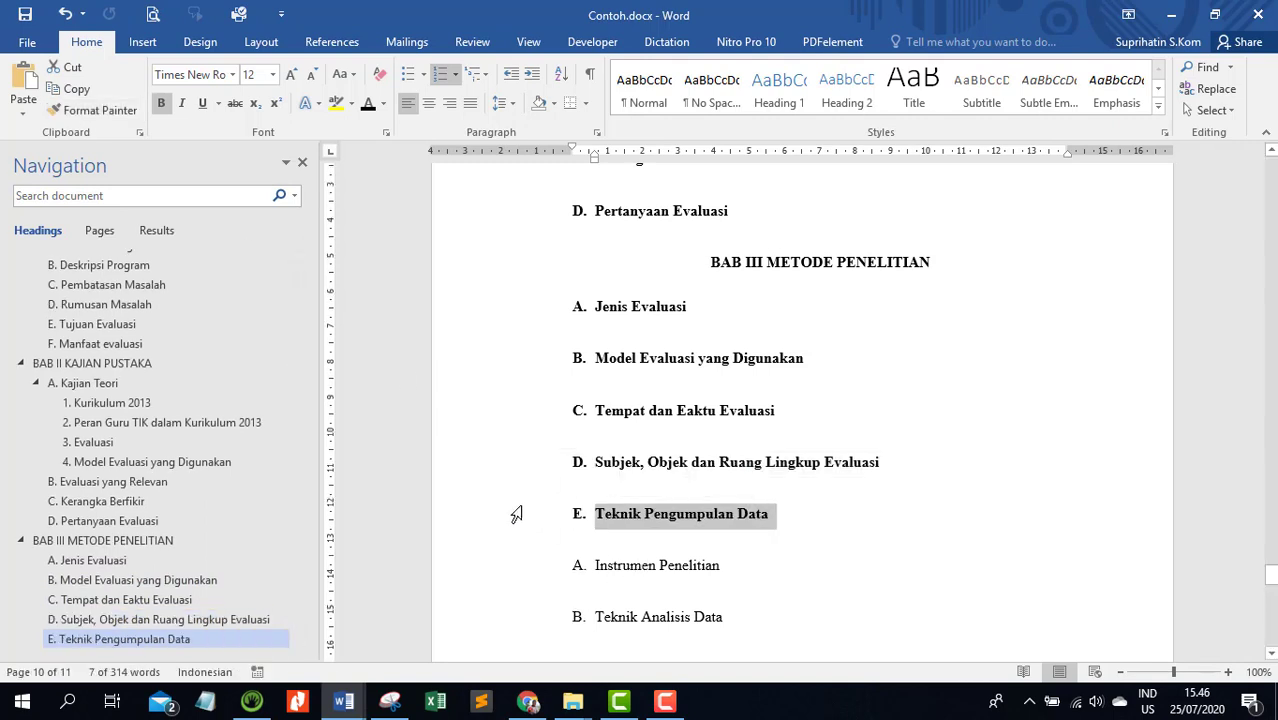
Copy the formatting of Teknik Pengumpulan Data onto the Instrumen Penelitian and Teknik Analisis Data subheadings with Format Painter
{"action": "scroll", "coordinate": [450, 420], "scroll_direction": "down", "scroll_amount": 2}
{"action": "left_click", "coordinate": [93, 110]}
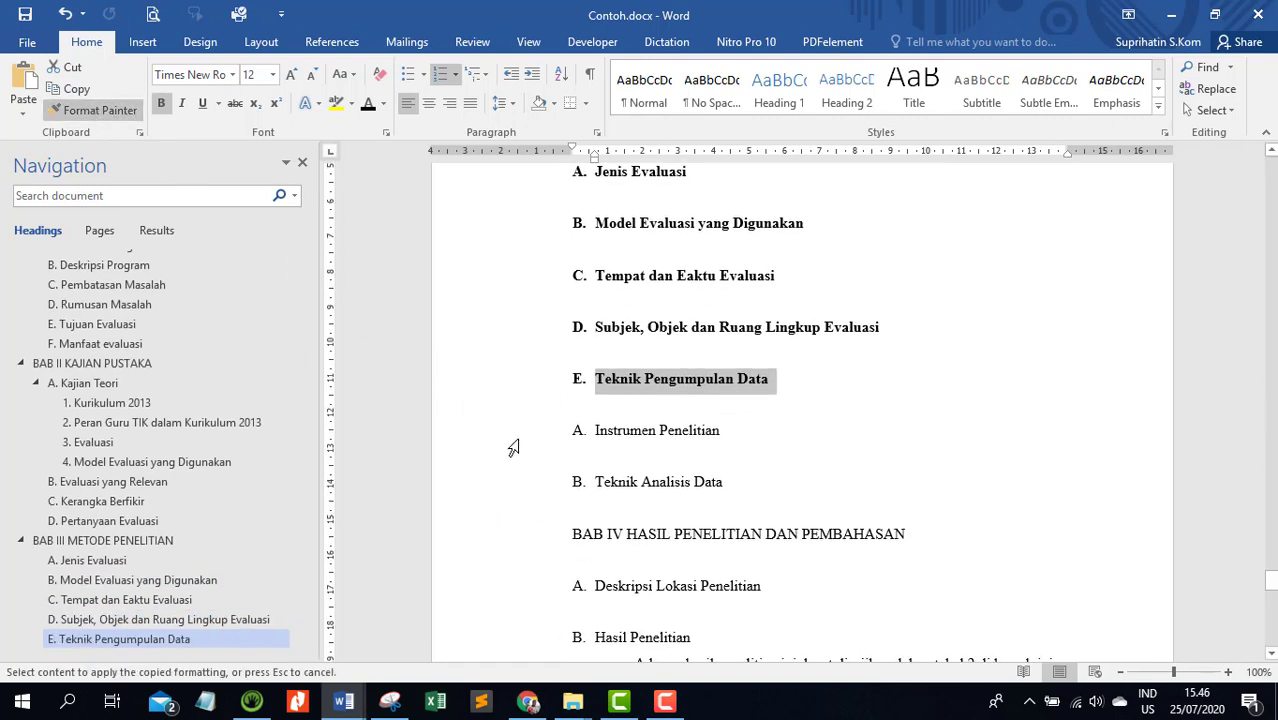
{"action": "left_click", "coordinate": [513, 442]}
{"action": "left_click", "coordinate": [93, 110]}
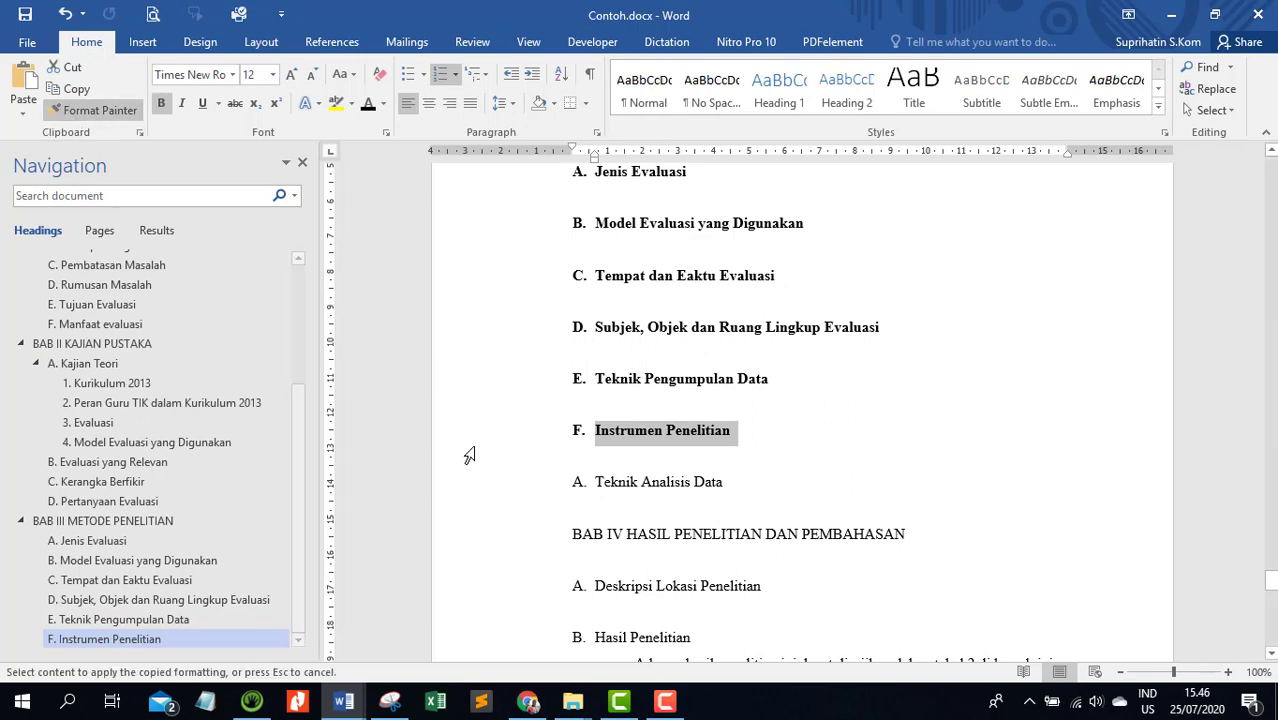
{"action": "left_click", "coordinate": [501, 490]}
Copy the formatting of the BAB III METODE PENELITIAN heading onto BAB IV HASIL PENELITIAN DAN PEMBAHASAN with Format Painter
{"action": "scroll", "coordinate": [456, 453], "scroll_direction": "down", "scroll_amount": 3}
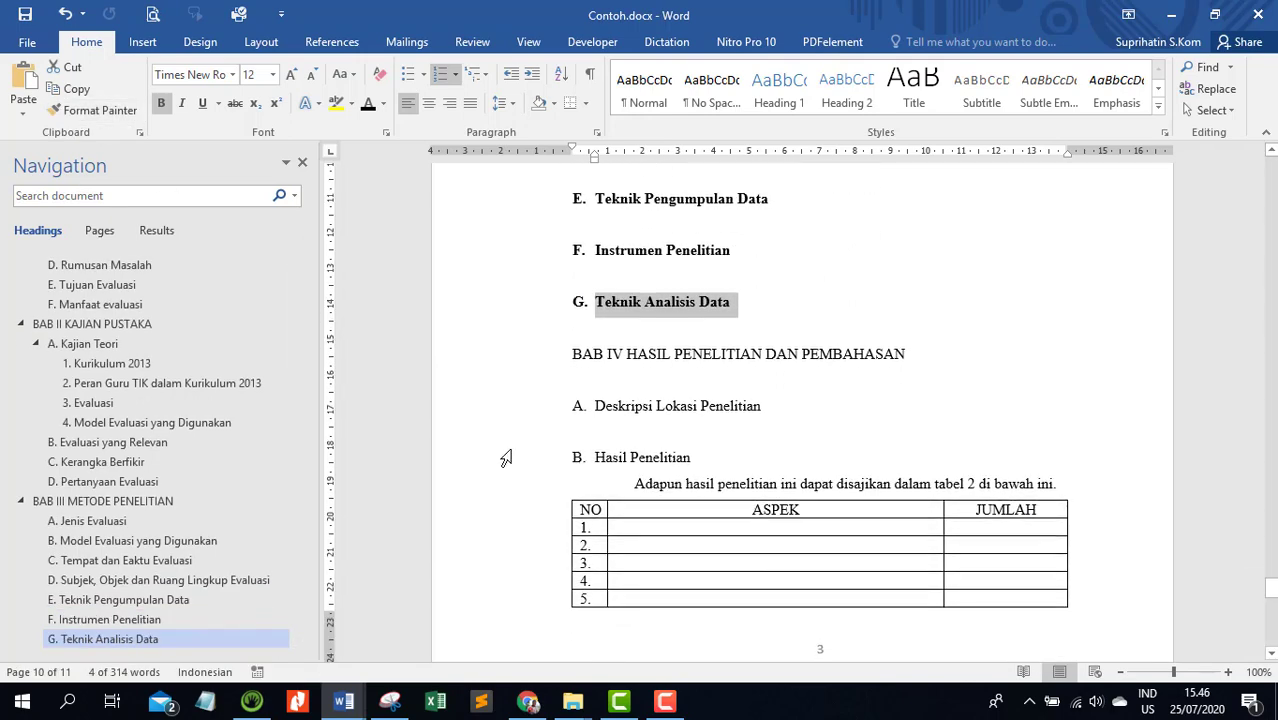
{"action": "scroll", "coordinate": [456, 453], "scroll_direction": "down", "scroll_amount": 5}
{"action": "scroll", "coordinate": [486, 434], "scroll_direction": "up", "scroll_amount": 6}
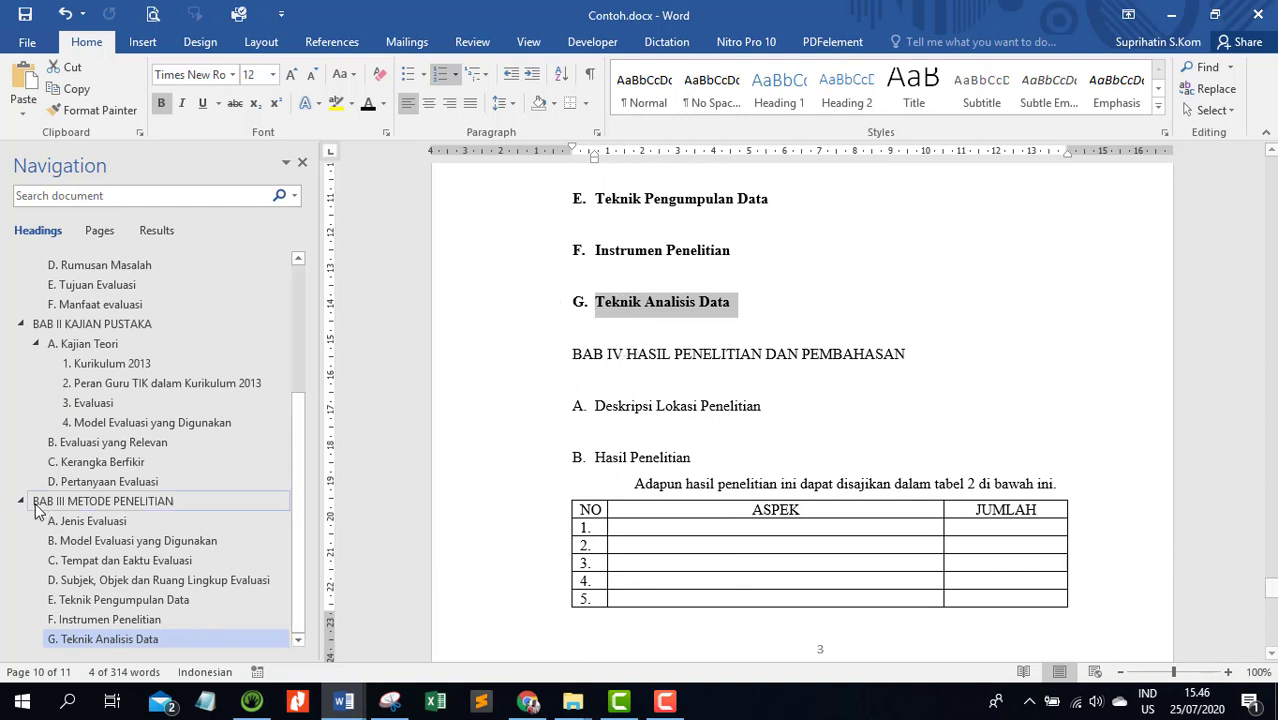
{"action": "left_click", "coordinate": [82, 508]}
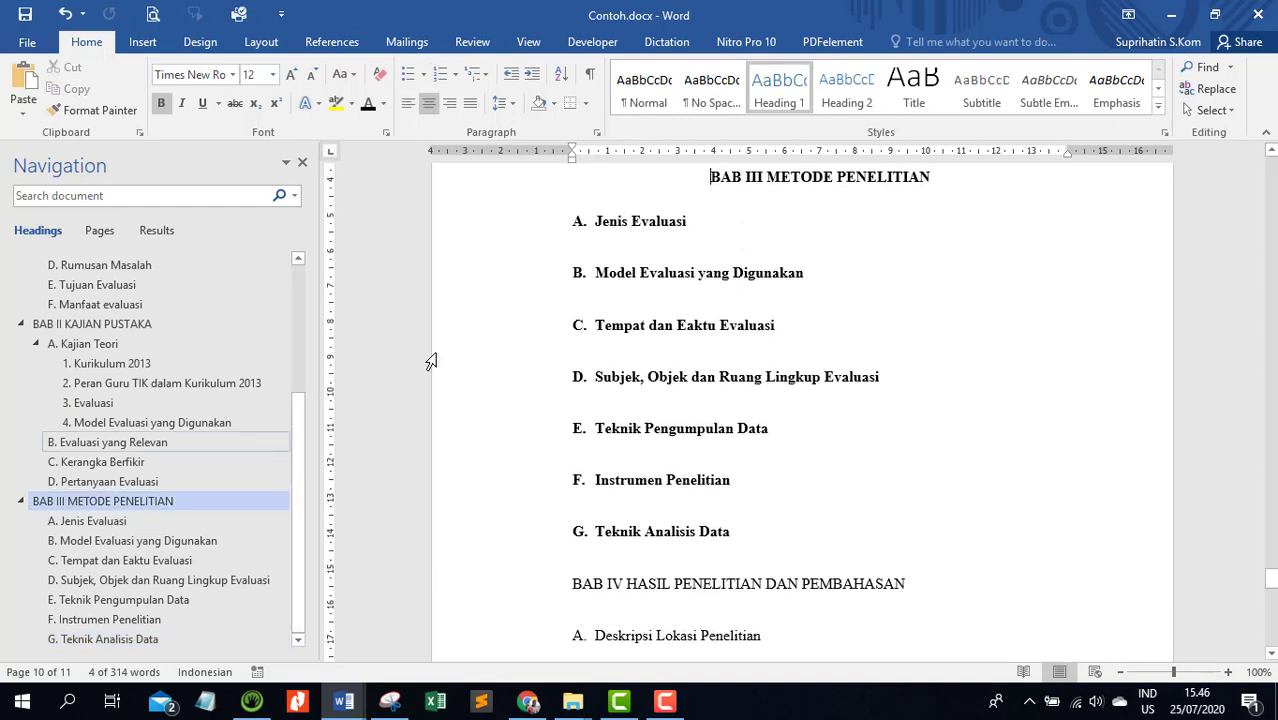
{"action": "left_click", "coordinate": [478, 180]}
{"action": "left_click", "coordinate": [122, 110]}
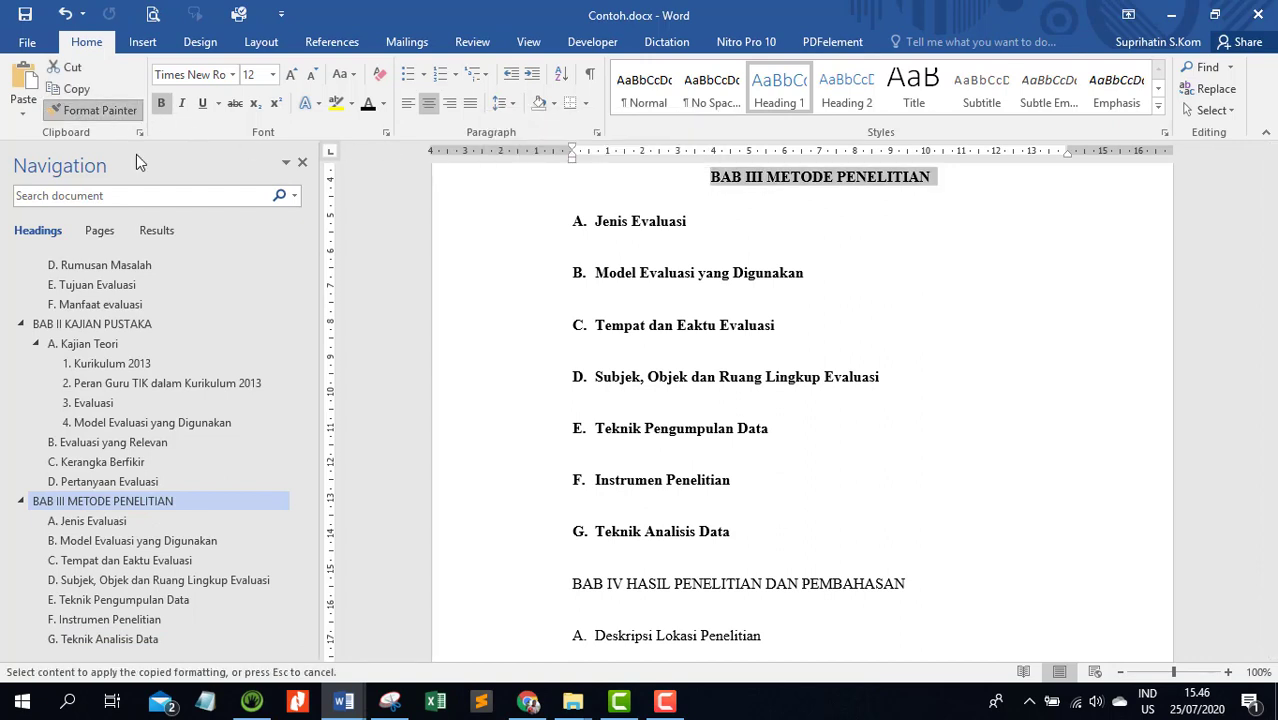
{"action": "scroll", "coordinate": [500, 455], "scroll_direction": "down", "scroll_amount": 4}
{"action": "left_click", "coordinate": [519, 410]}
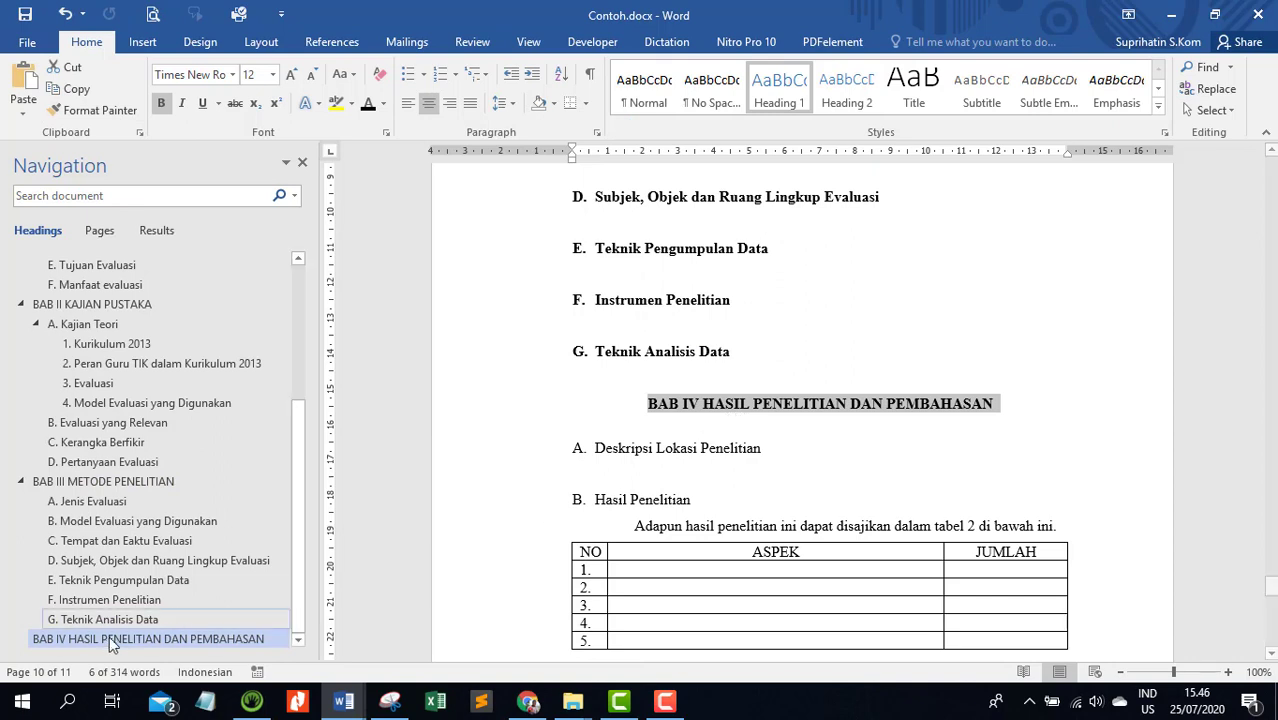
Copy the Teknik Analisis Data subheading's formatting onto Deskripsi Lokasi Penelitian in BAB IV with Format Painter and restart its numbering at A
{"action": "left_click", "coordinate": [497, 365]}
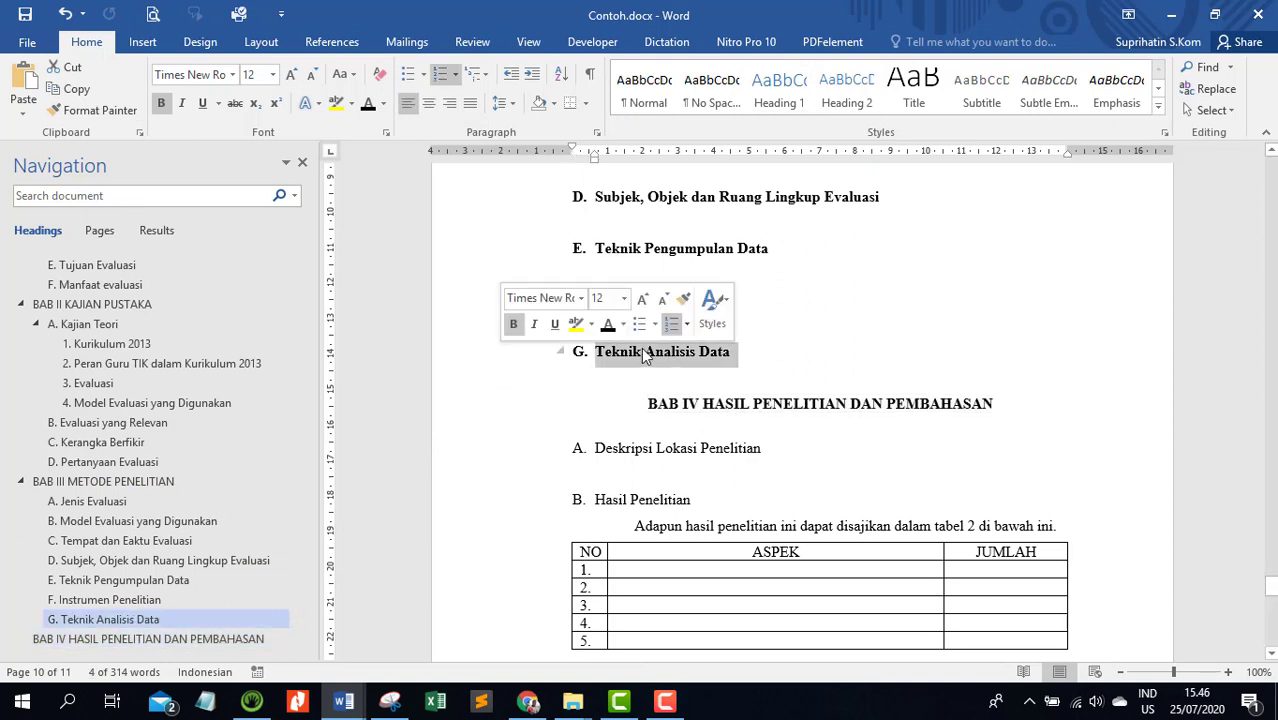
{"action": "left_click", "coordinate": [93, 110]}
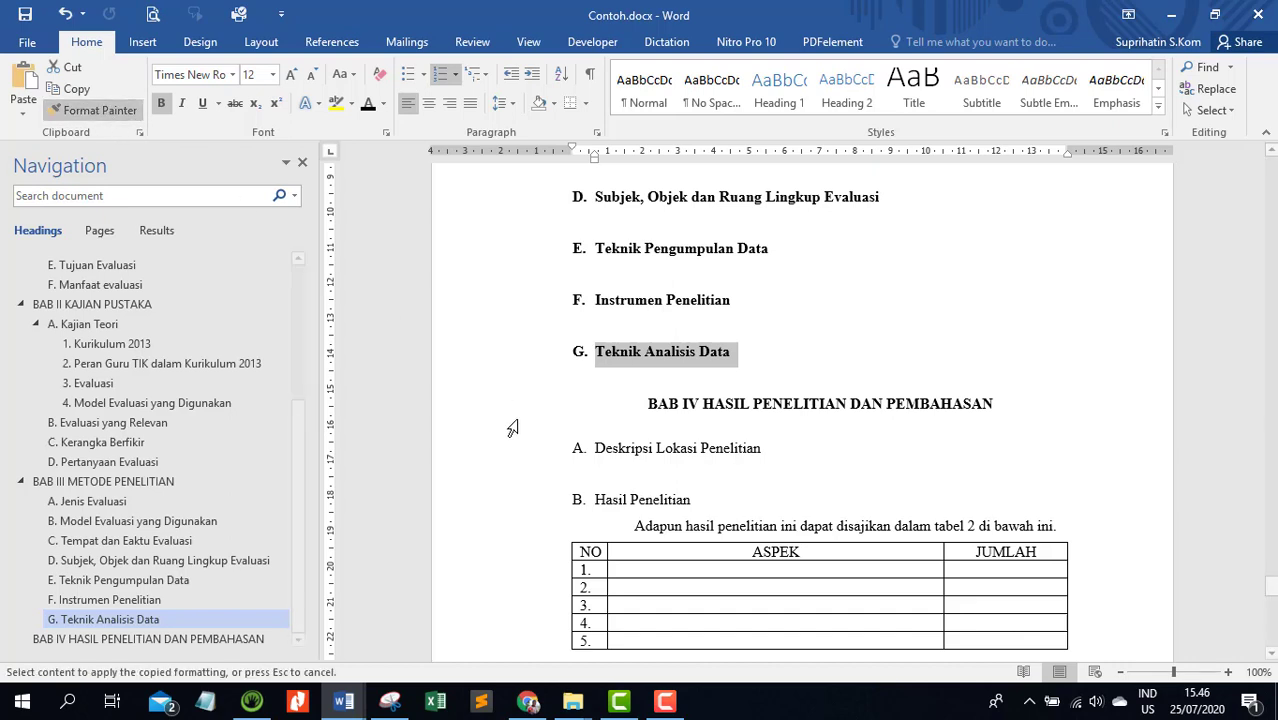
{"action": "left_click", "coordinate": [526, 458]}
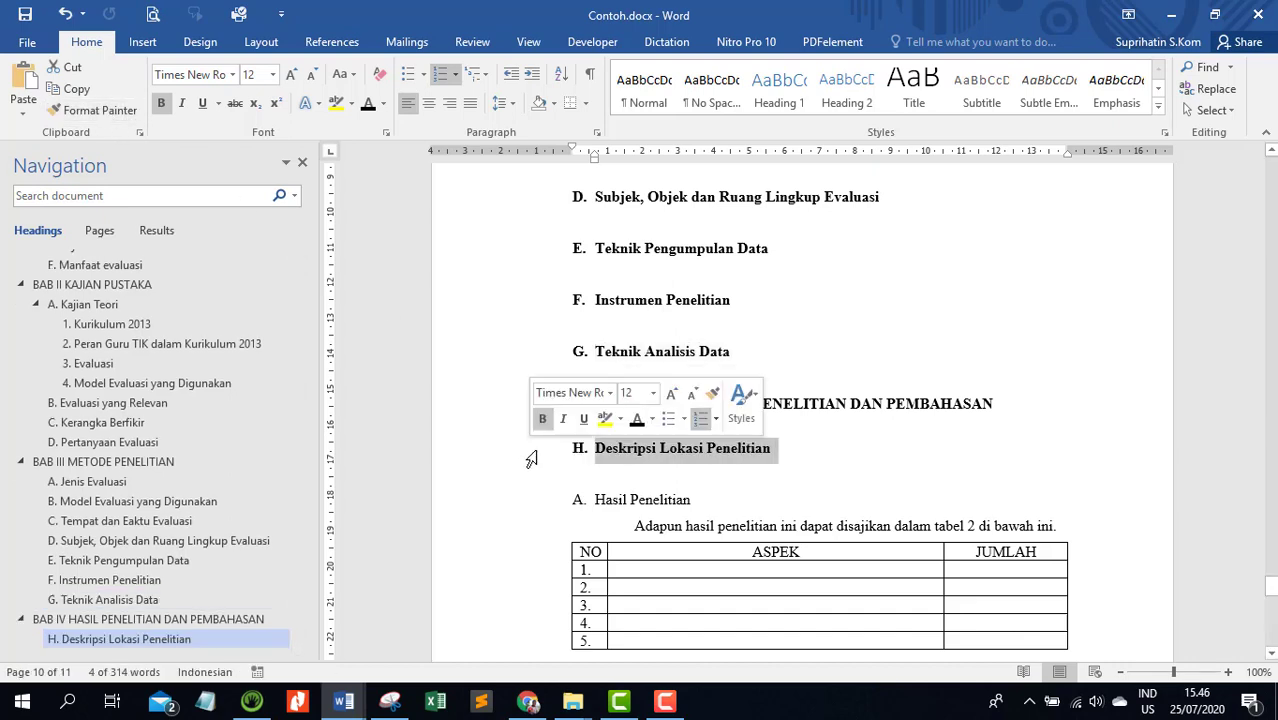
{"action": "left_click", "coordinate": [580, 450]}
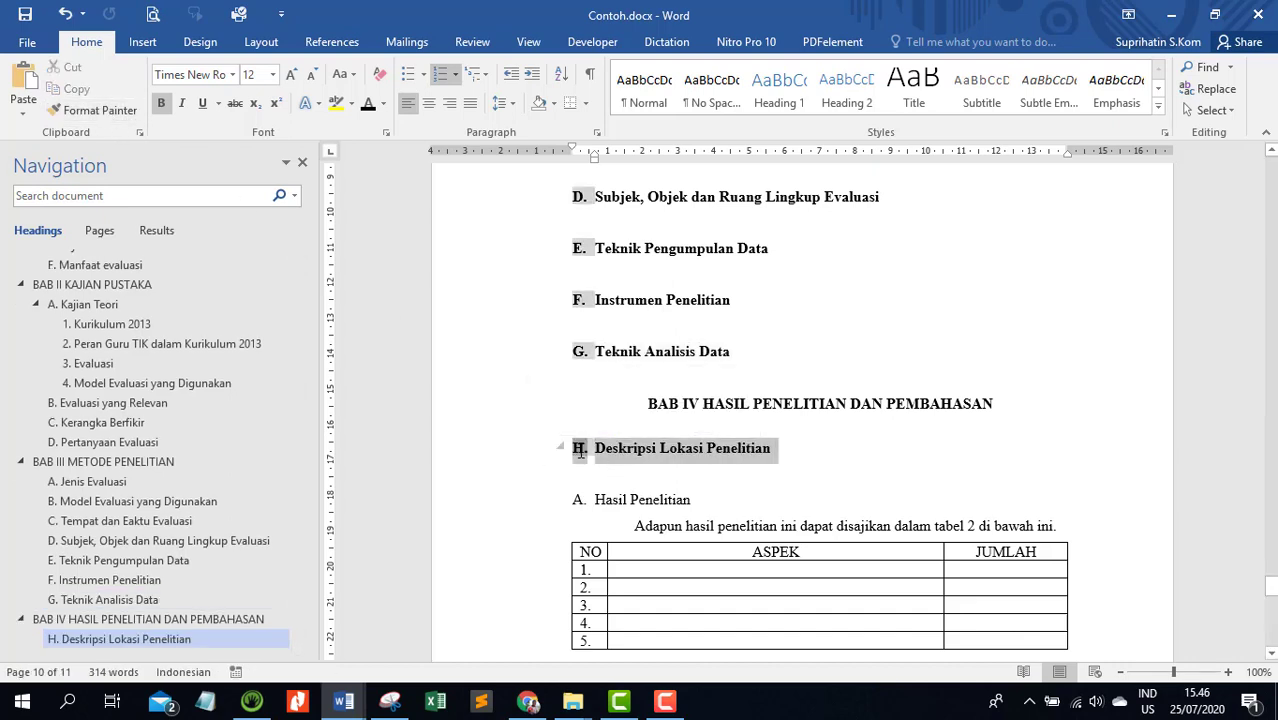
{"action": "right_click", "coordinate": [580, 452]}
{"action": "left_click", "coordinate": [625, 226]}
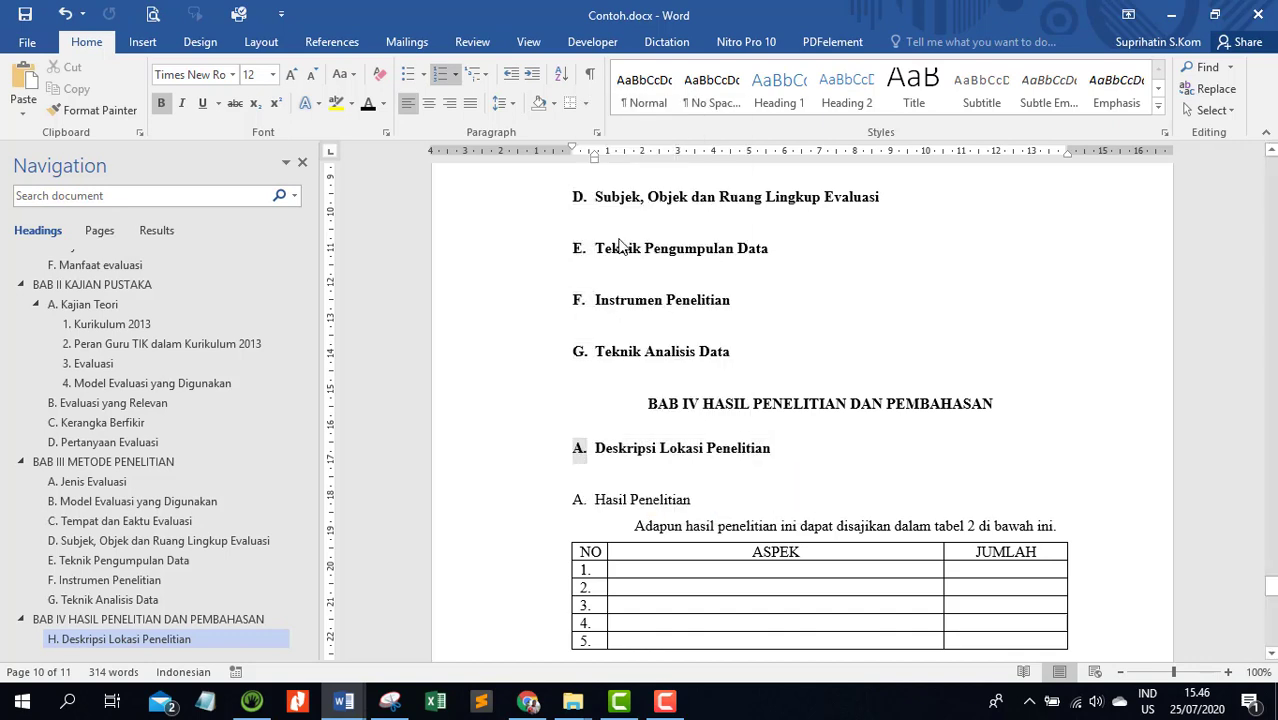
Copy the formatting of Deskripsi Lokasi Penelitian onto the Hasil Penelitian and Pembahasan Hasil subheadings with Format Painter
{"action": "left_click", "coordinate": [95, 110]}
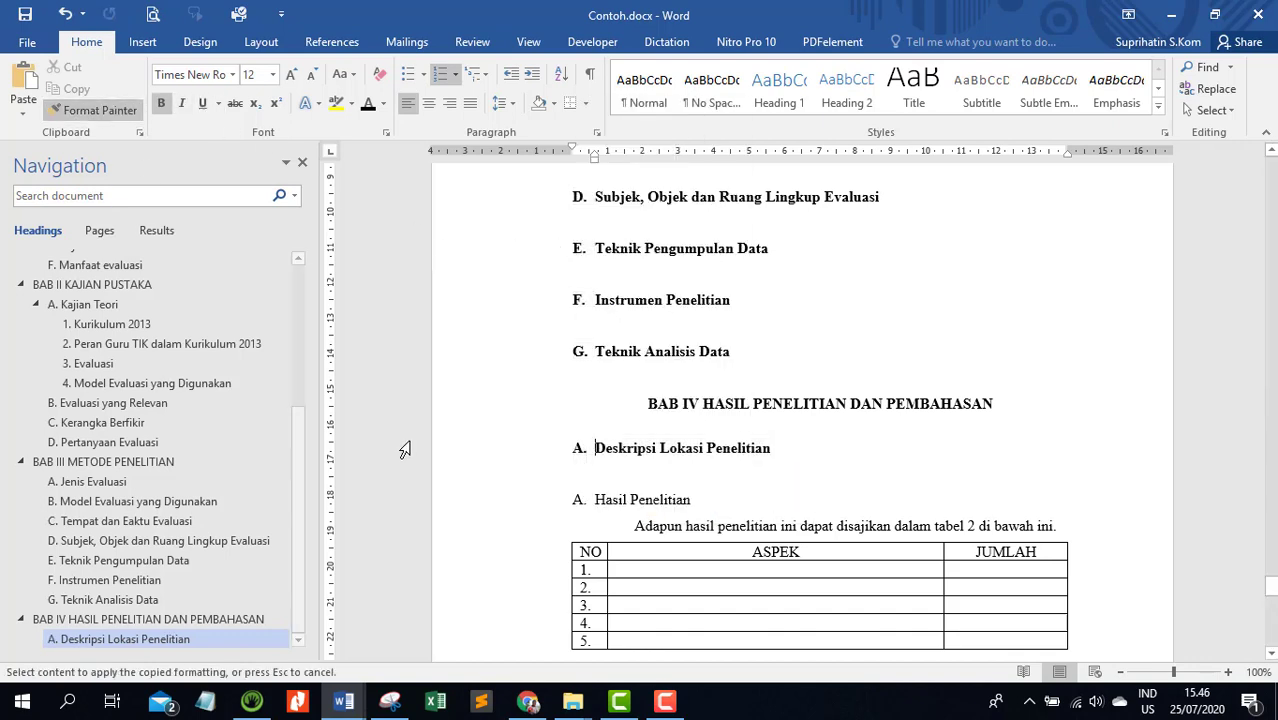
{"action": "left_click", "coordinate": [516, 507]}
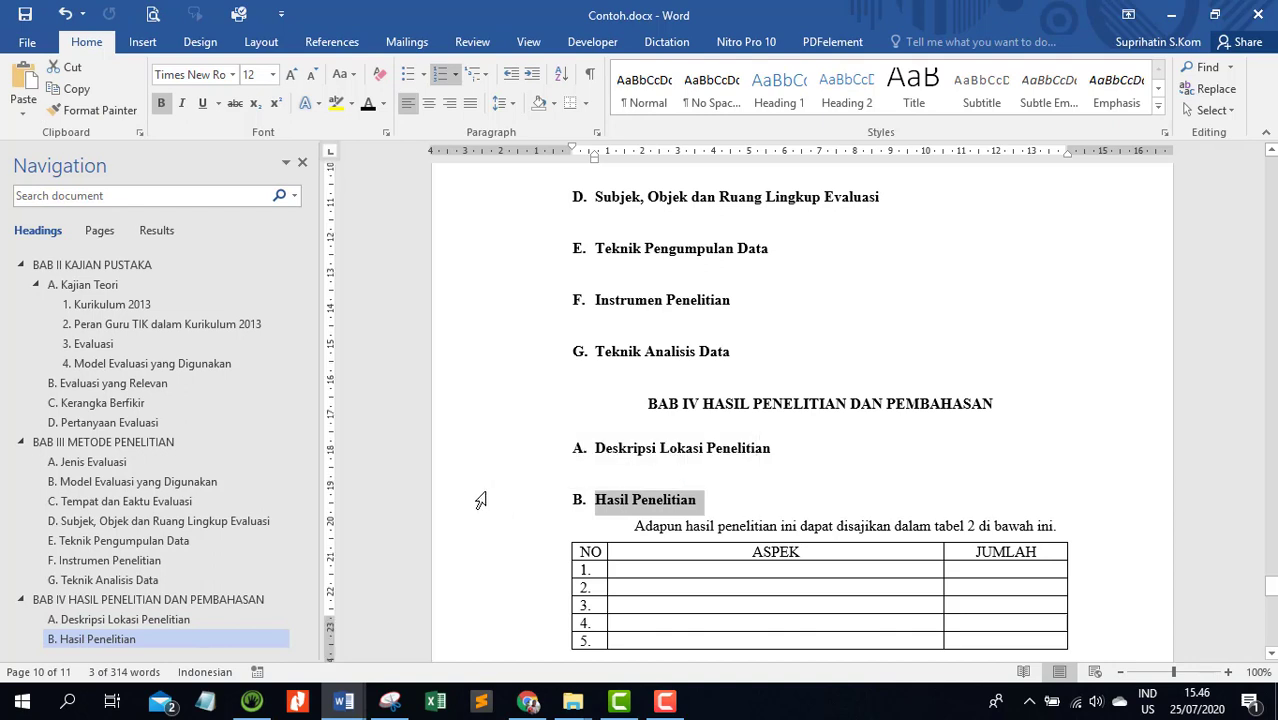
{"action": "scroll", "coordinate": [480, 500], "scroll_direction": "down", "scroll_amount": 10}
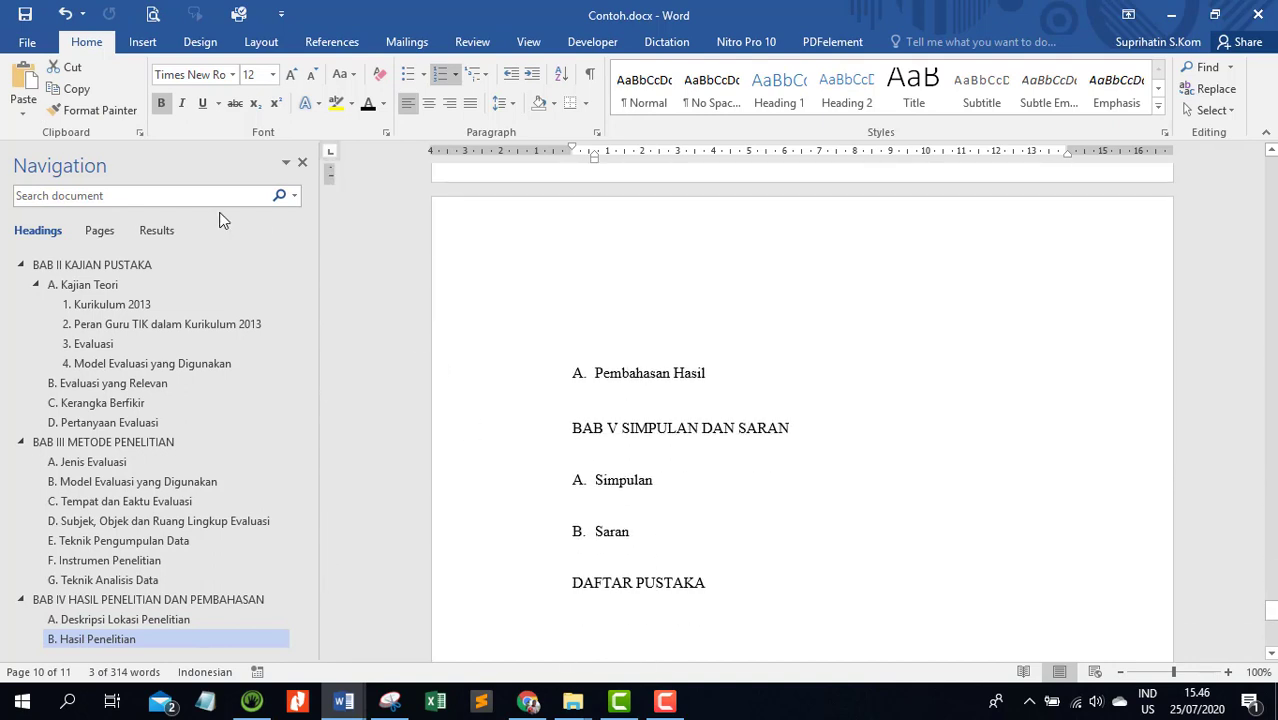
{"action": "left_click", "coordinate": [118, 111]}
{"action": "left_click", "coordinate": [503, 382]}
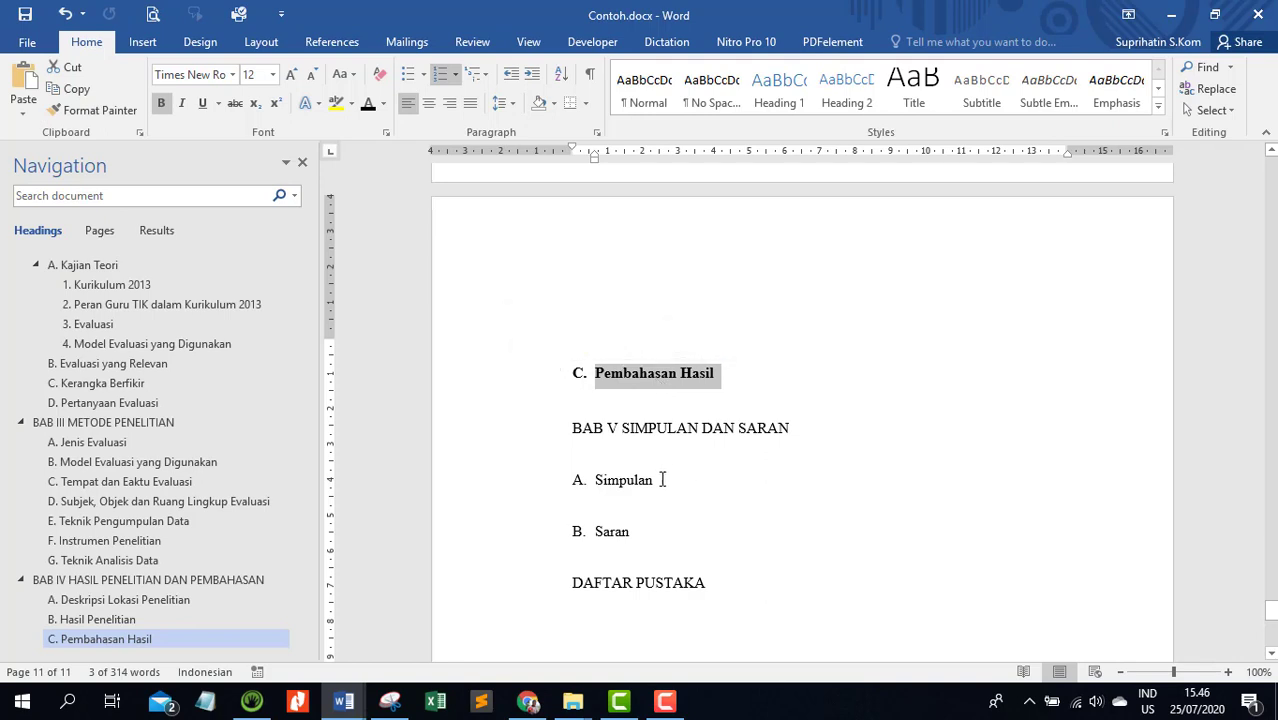
Copy the formatting of the BAB IV HASIL PENELITIAN DAN PEMBAHASAN heading onto BAB V SIMPULAN DAN SARAN with Format Painter
{"action": "left_click", "coordinate": [633, 432]}
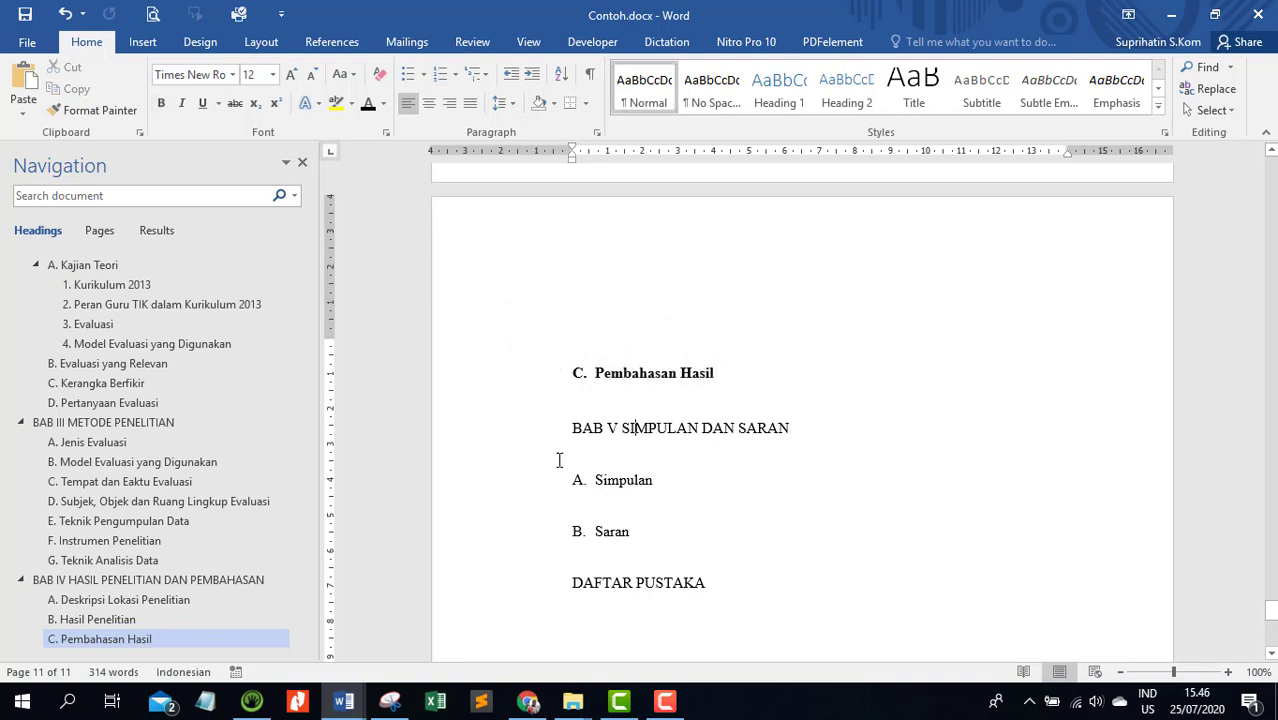
{"action": "left_click", "coordinate": [145, 581]}
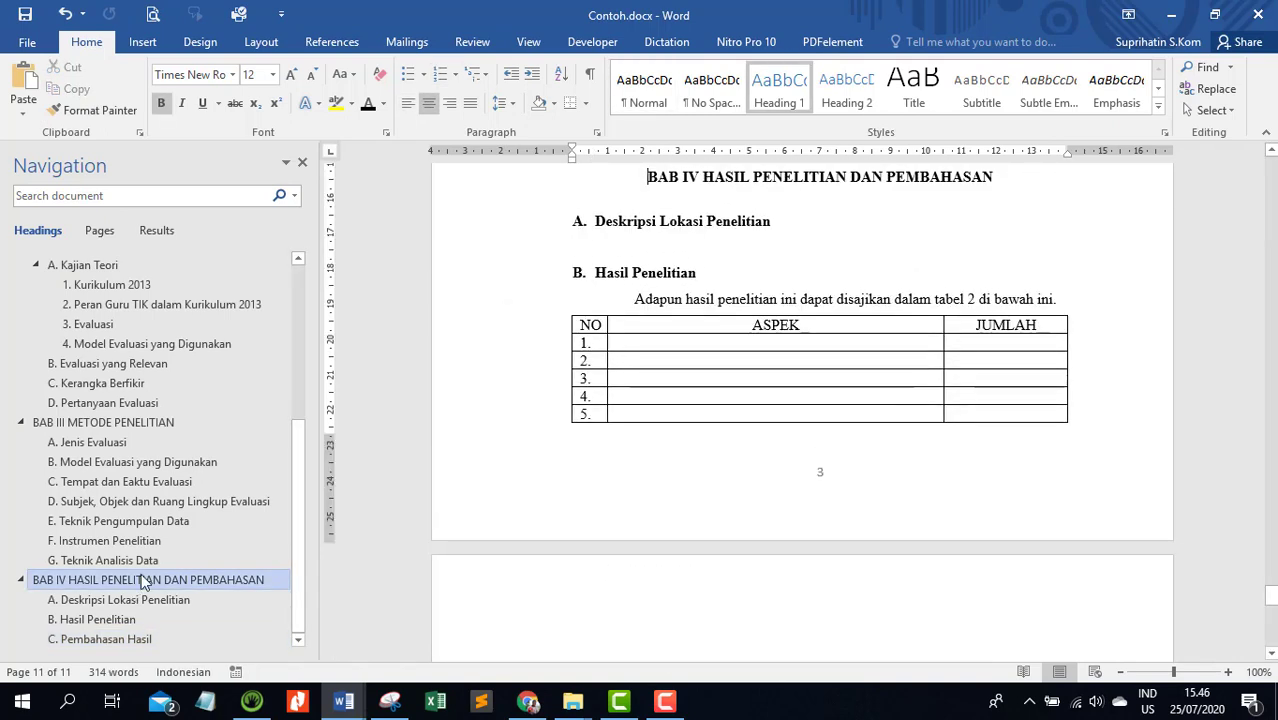
{"action": "left_click", "coordinate": [523, 185]}
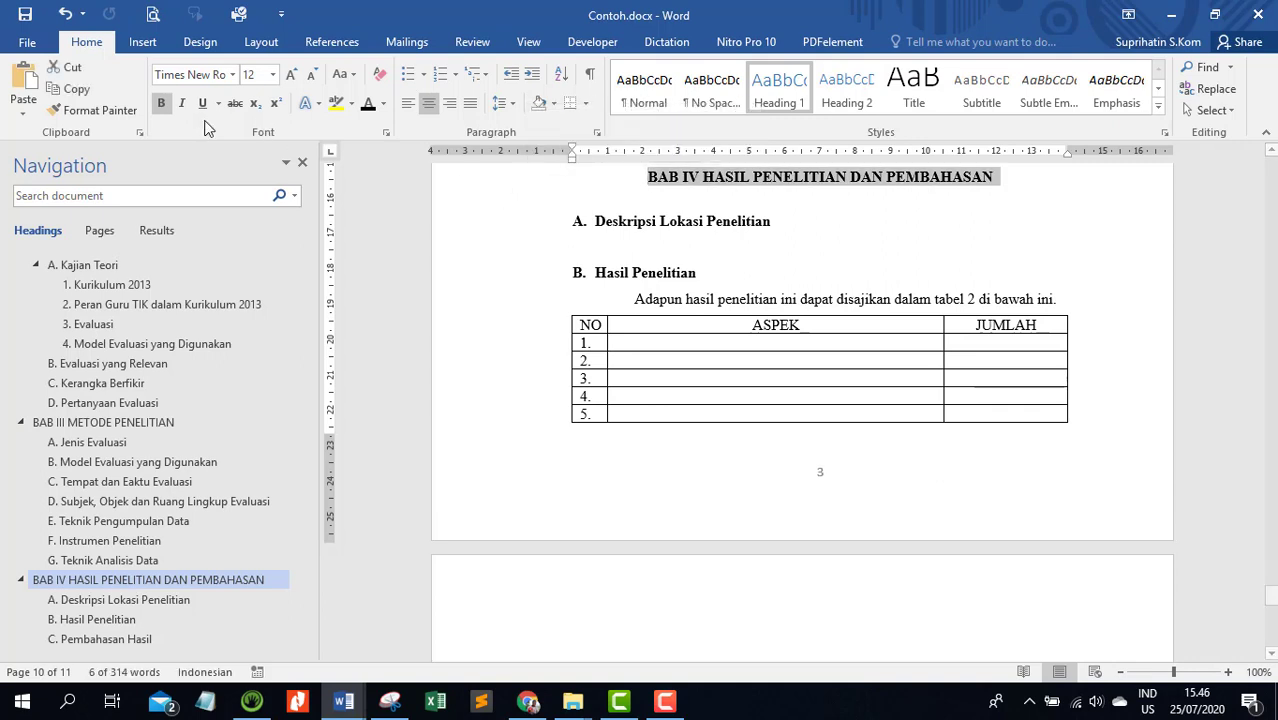
{"action": "left_click", "coordinate": [90, 110]}
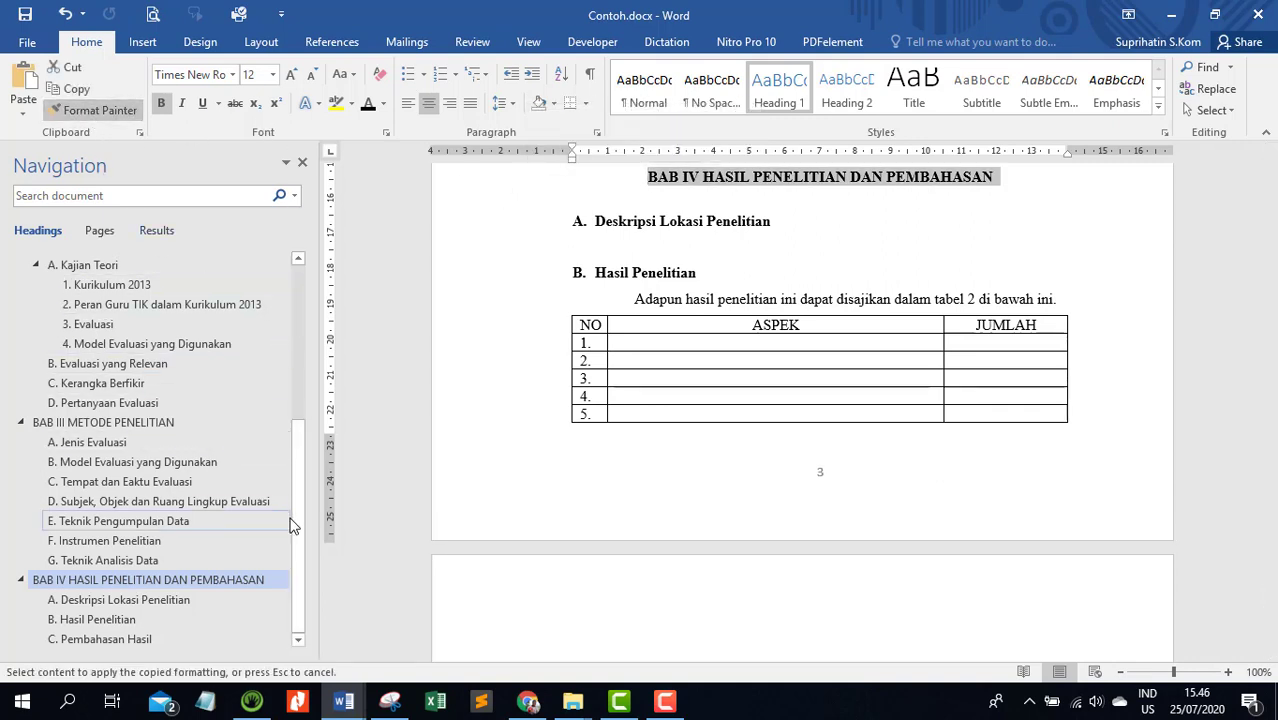
{"action": "scroll", "coordinate": [696, 478], "scroll_direction": "down", "scroll_amount": 2}
{"action": "scroll", "coordinate": [696, 478], "scroll_direction": "down", "scroll_amount": 10}
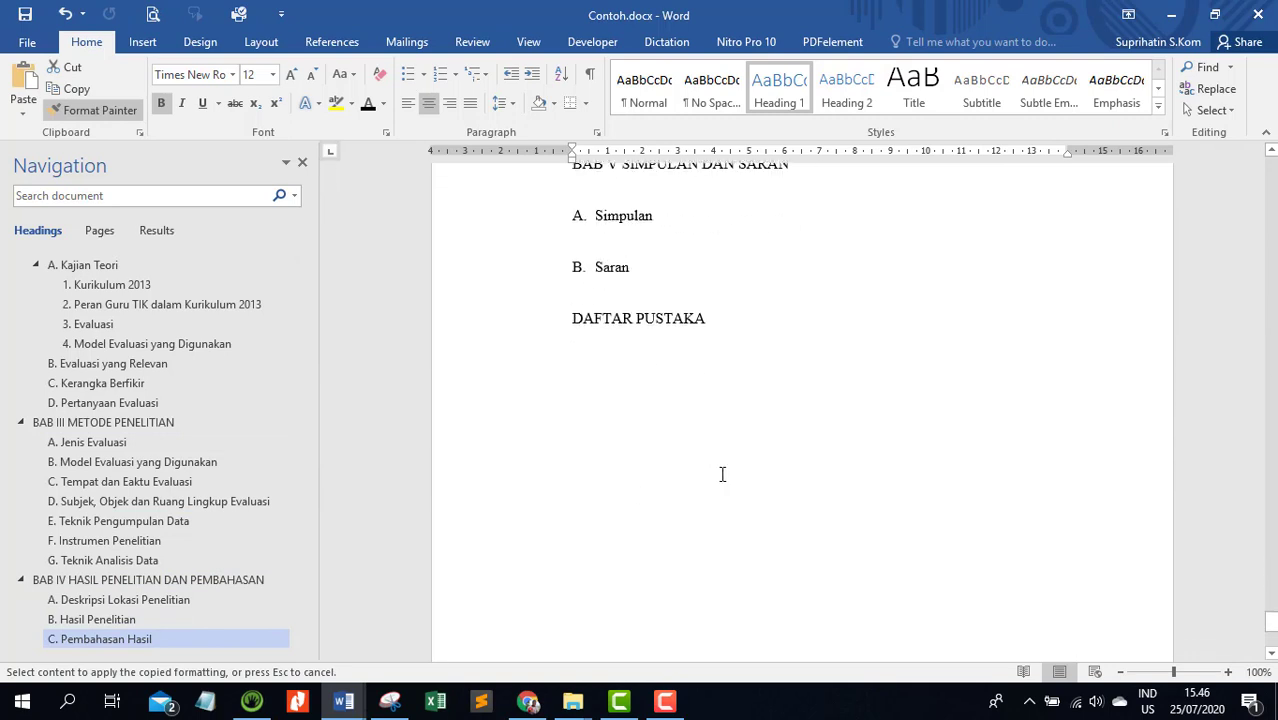
{"action": "scroll", "coordinate": [722, 474], "scroll_direction": "up", "scroll_amount": 3}
{"action": "left_click", "coordinate": [532, 345]}
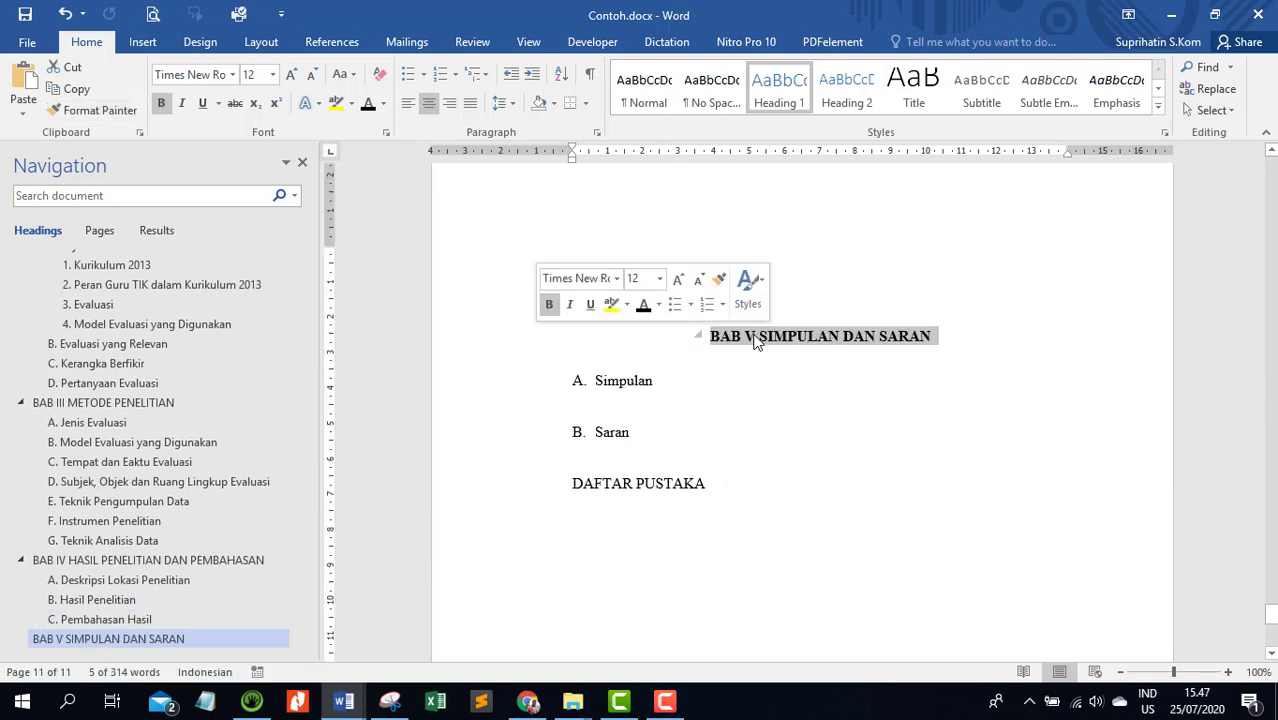
Copy the formatting of the Pembahasan Hasil subheading onto Simpulan in BAB V with Format Painter
{"action": "scroll", "coordinate": [700, 400], "scroll_direction": "up", "scroll_amount": 2}
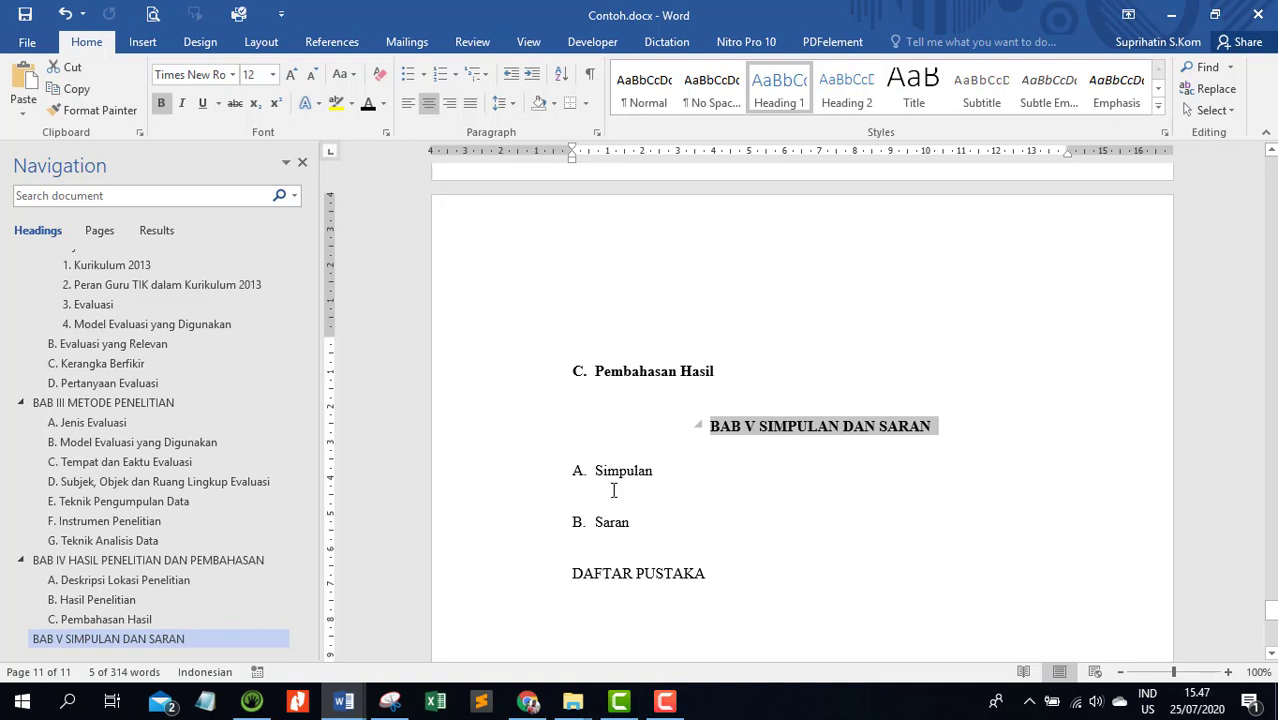
{"action": "left_click", "coordinate": [503, 382]}
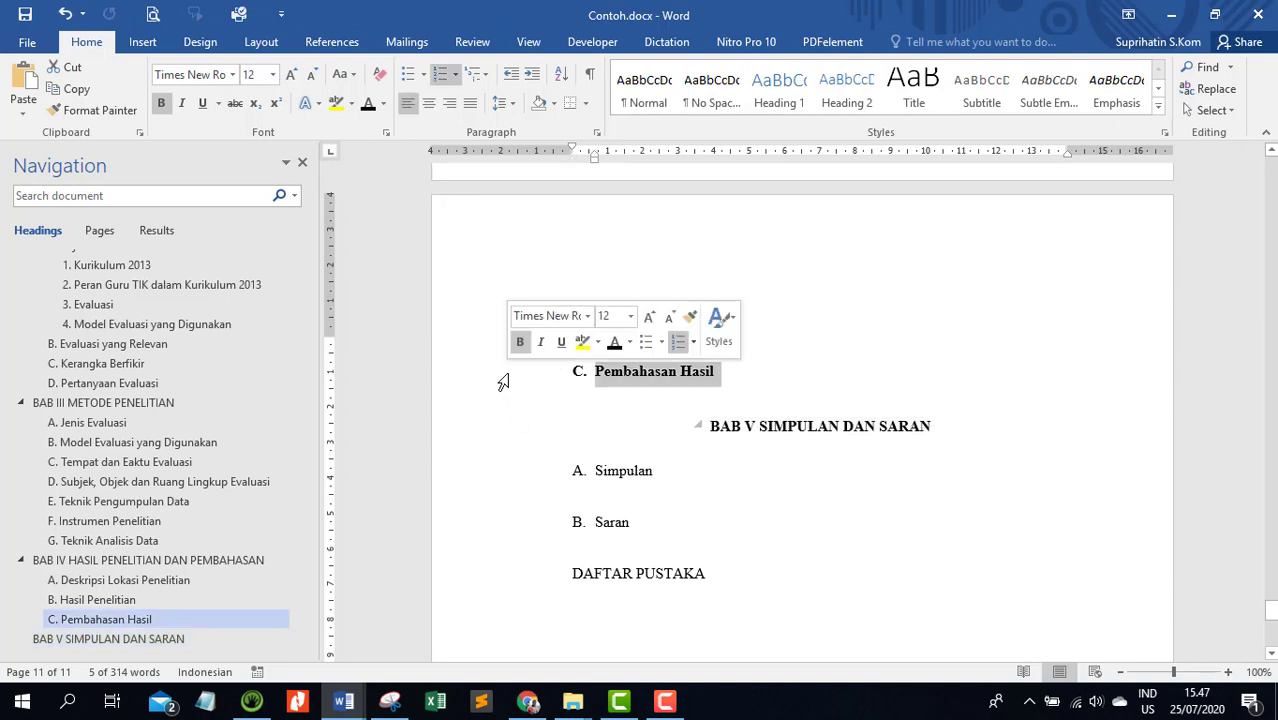
{"action": "left_click", "coordinate": [107, 117]}
{"action": "left_click", "coordinate": [521, 482]}
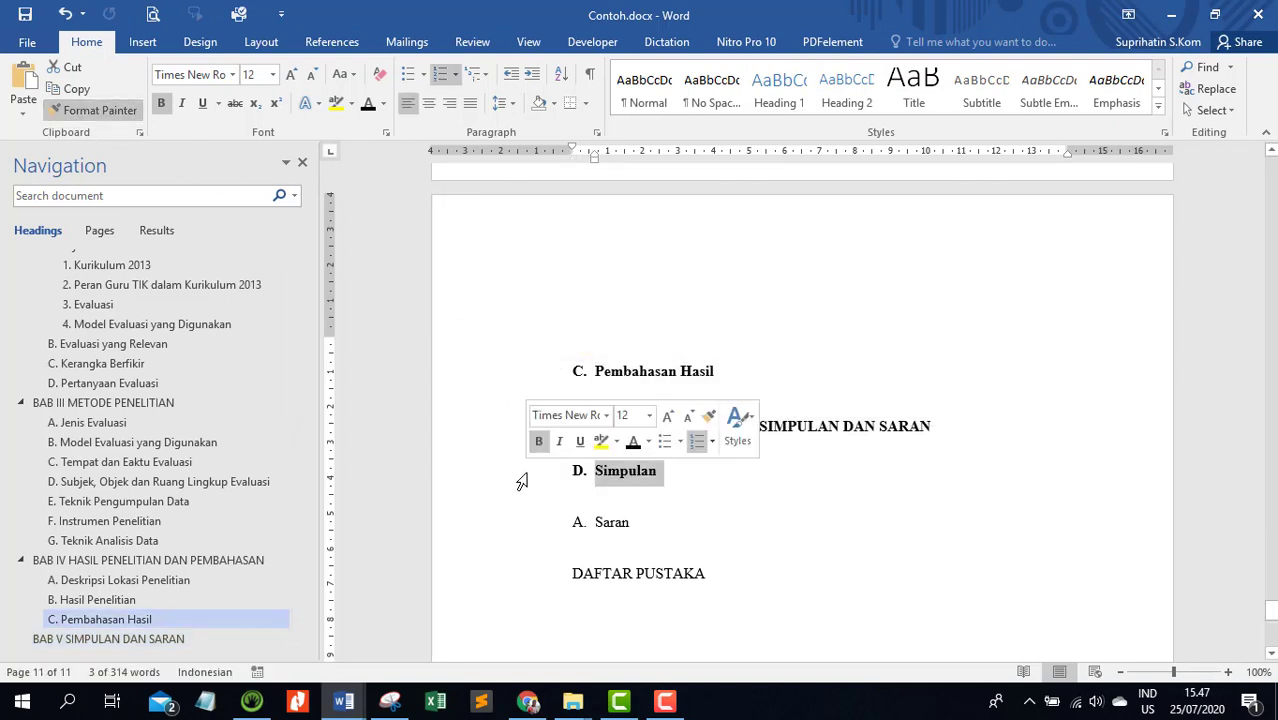
Restart the Simpulan subheading's numbering at A in BAB V and copy its formatting onto Saran with Format Painter
{"action": "right_click", "coordinate": [585, 478]}
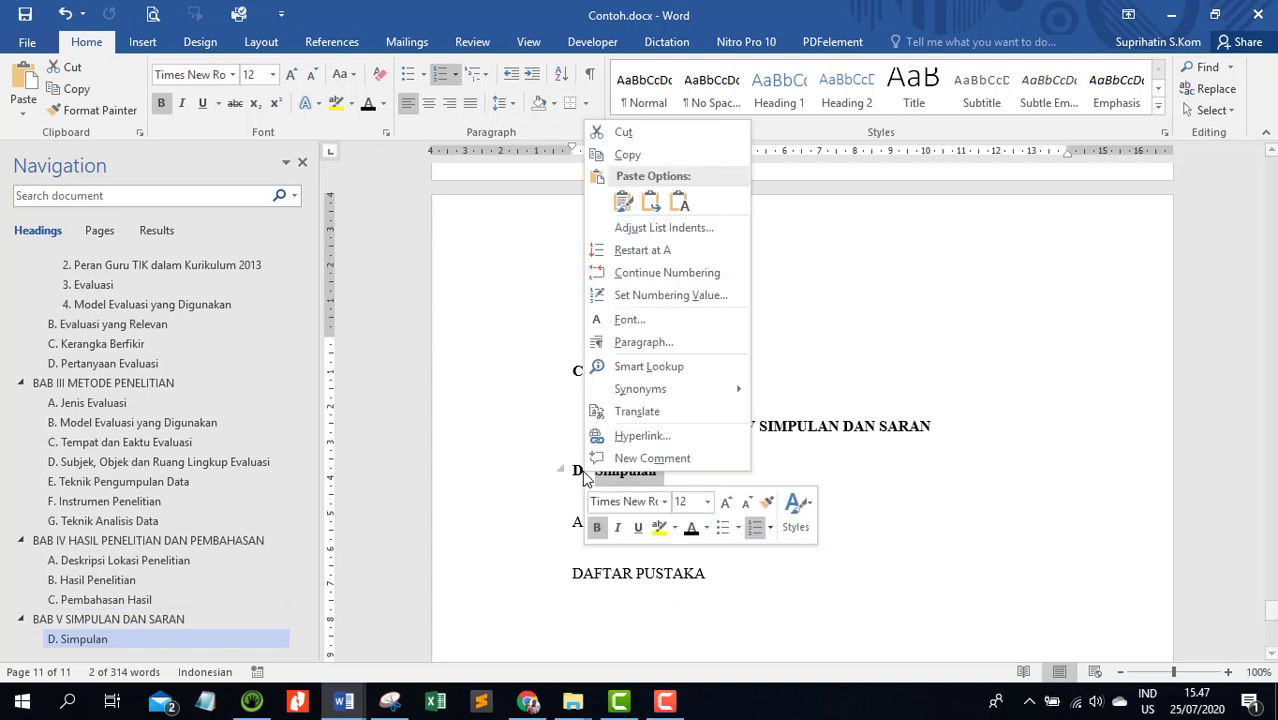
{"action": "left_click", "coordinate": [615, 258]}
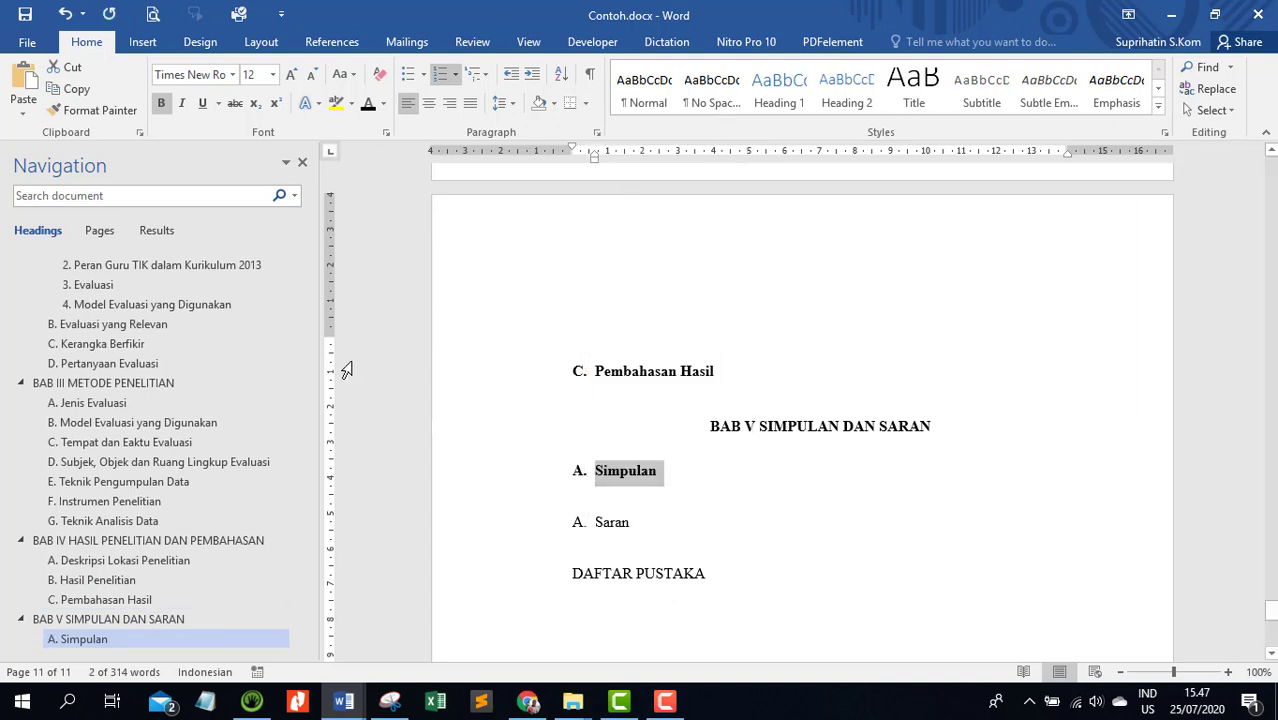
{"action": "left_click", "coordinate": [95, 110]}
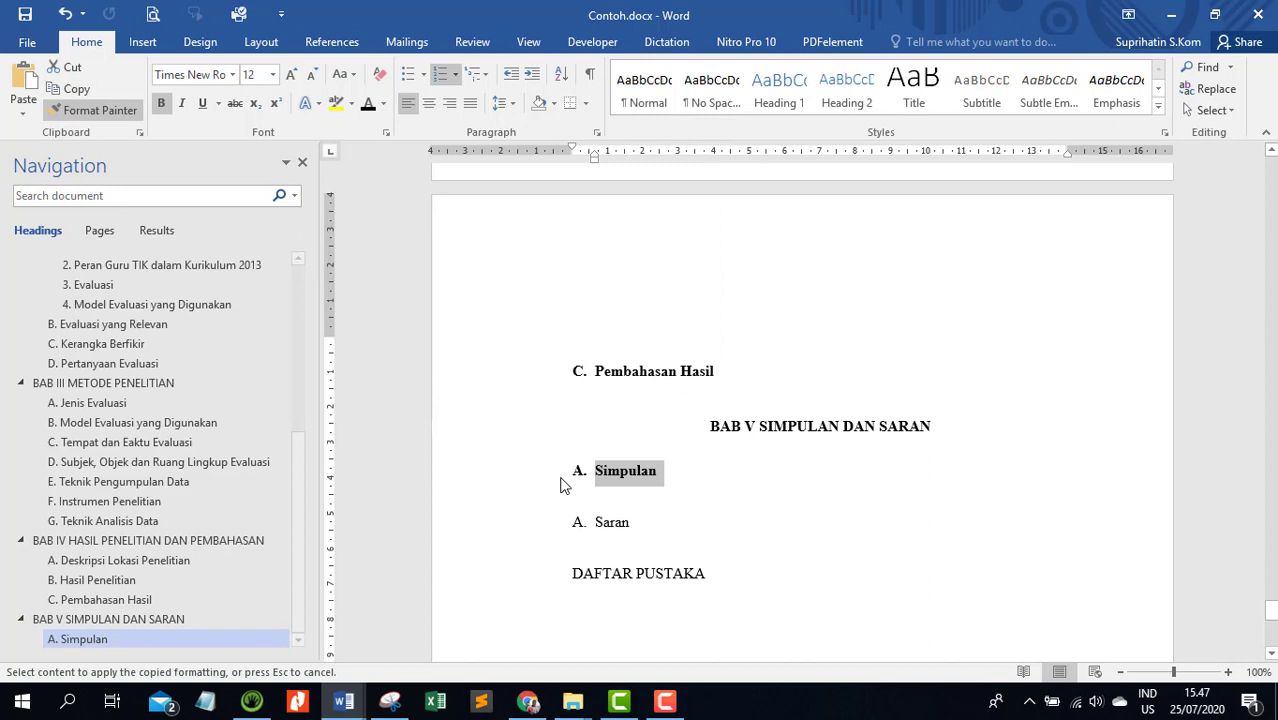
{"action": "left_click", "coordinate": [547, 532]}
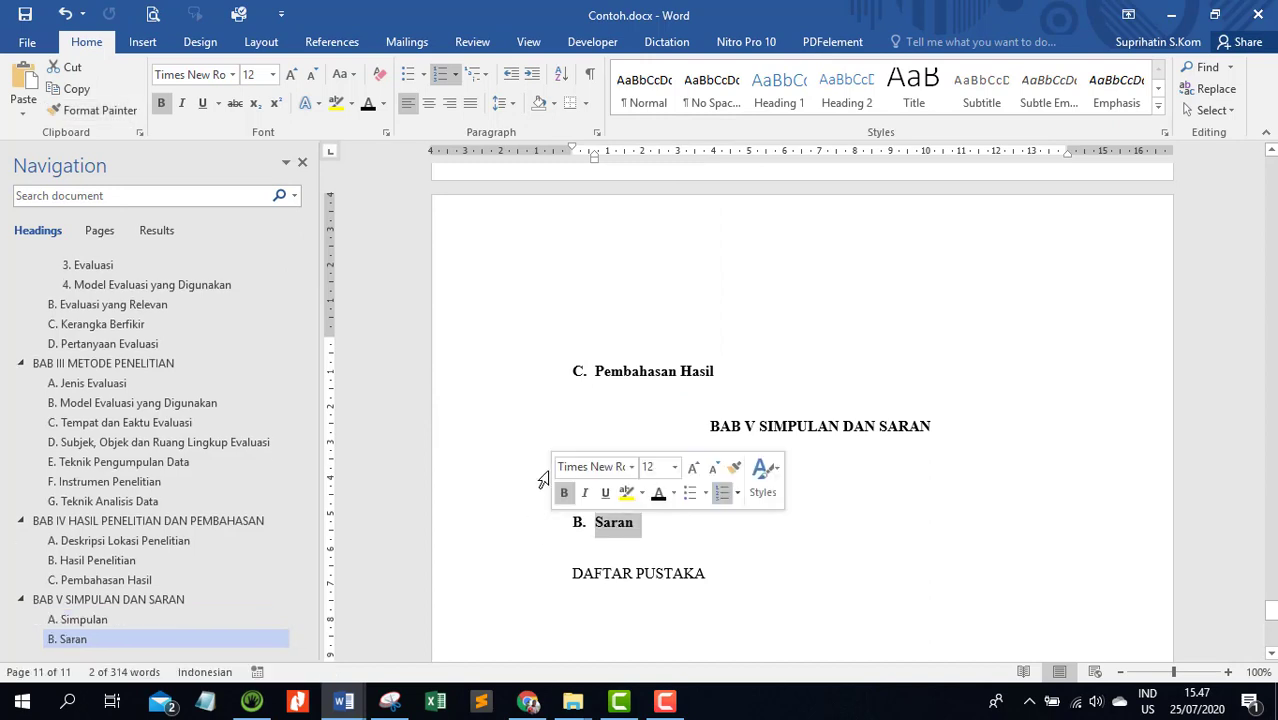
Copy the formatting of the BAB V SIMPULAN DAN SARAN heading onto DAFTAR PUSTAKA with Format Painter
{"action": "left_click", "coordinate": [619, 439]}
{"action": "left_click", "coordinate": [534, 438]}
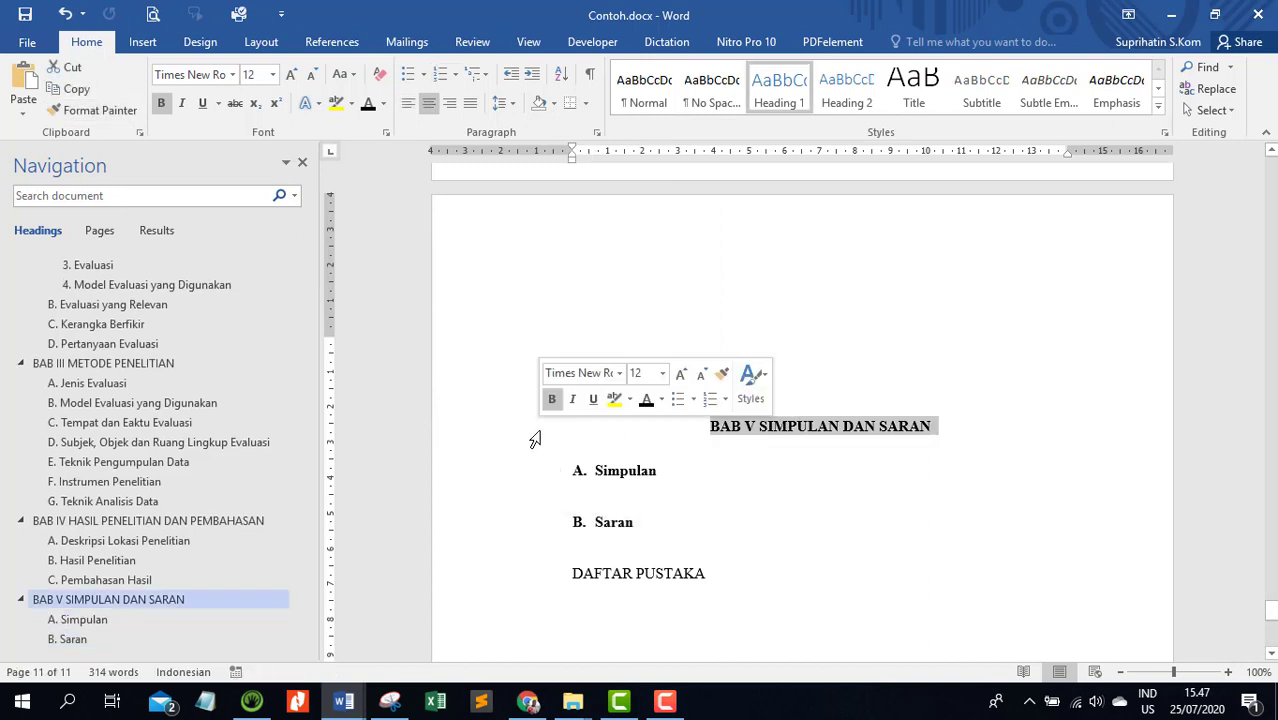
{"action": "left_click", "coordinate": [118, 116]}
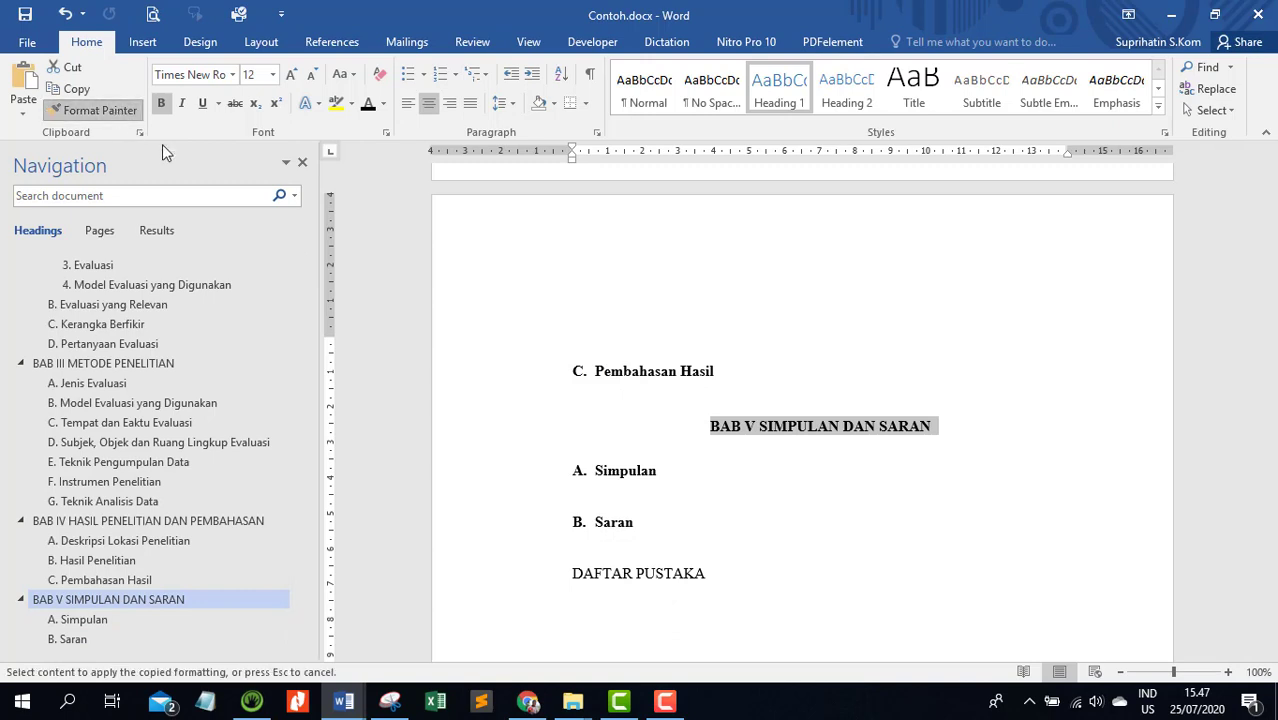
{"action": "left_click", "coordinate": [531, 585]}
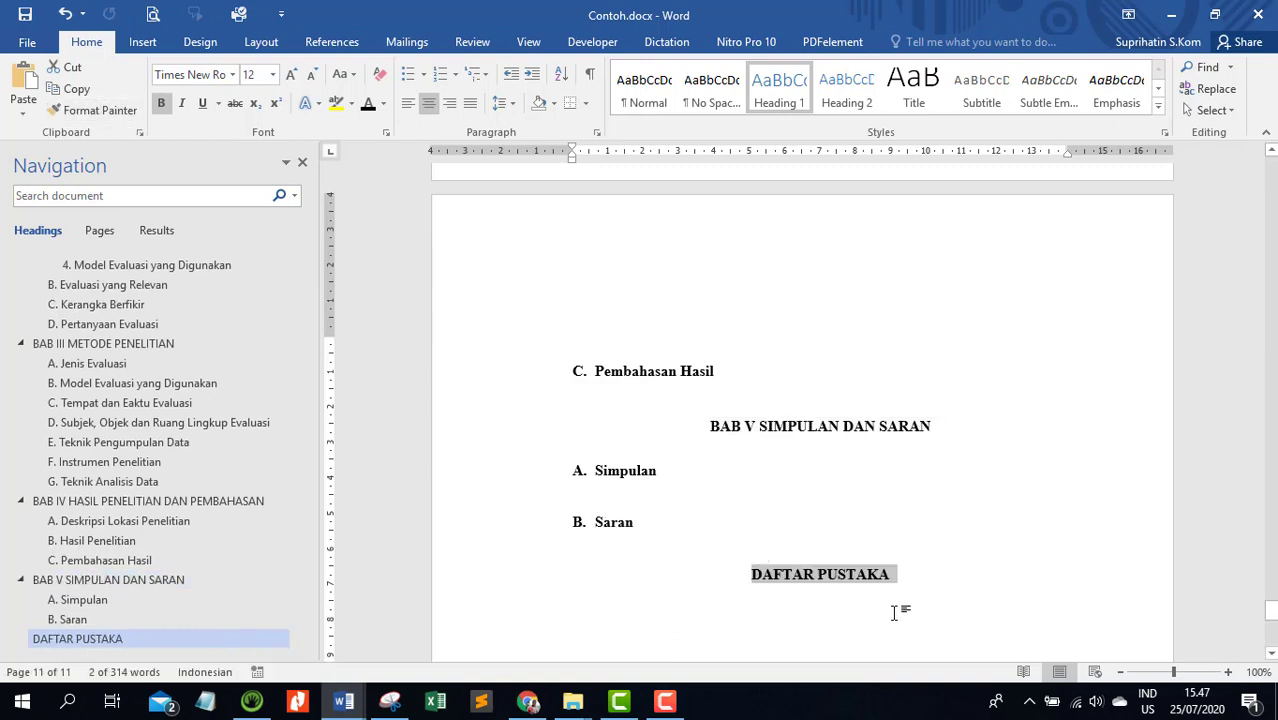
{"action": "left_click", "coordinate": [849, 541]}
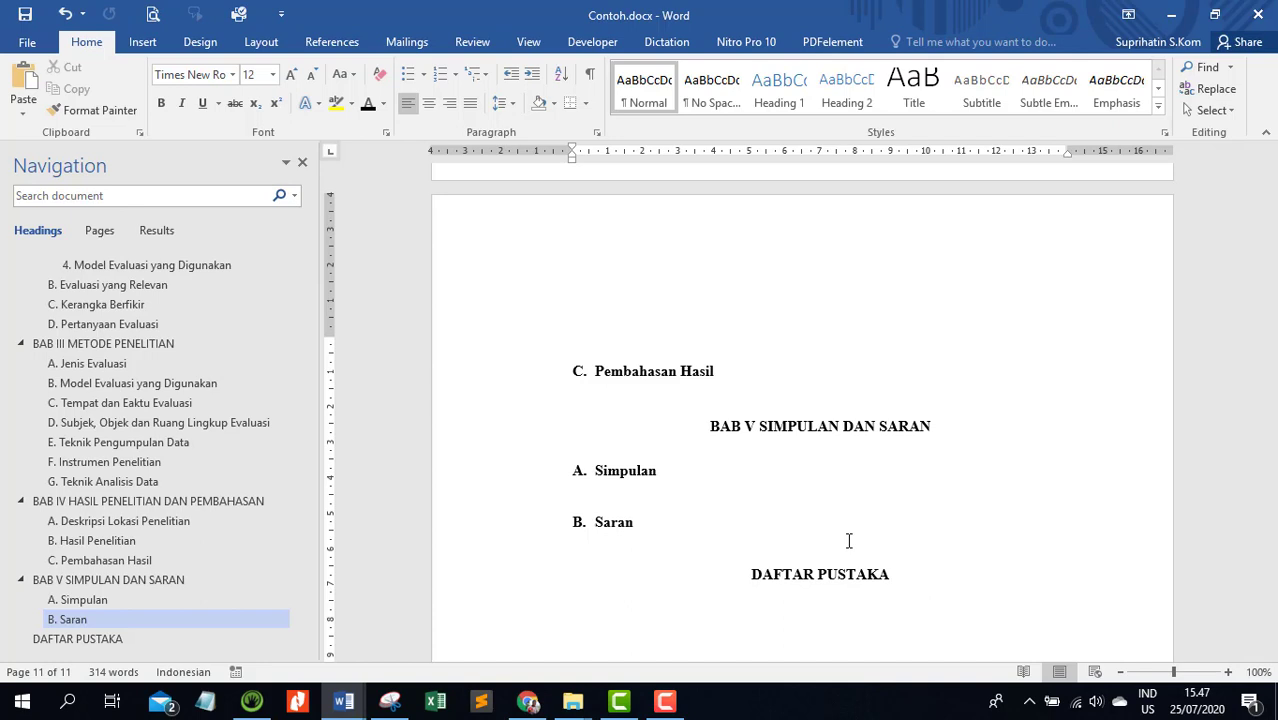
Place the insertion point directly before the BAB II KAJIAN PUSTAKA heading and open the page and section break options
{"action": "scroll", "coordinate": [849, 541], "scroll_direction": "up", "scroll_amount": 5}
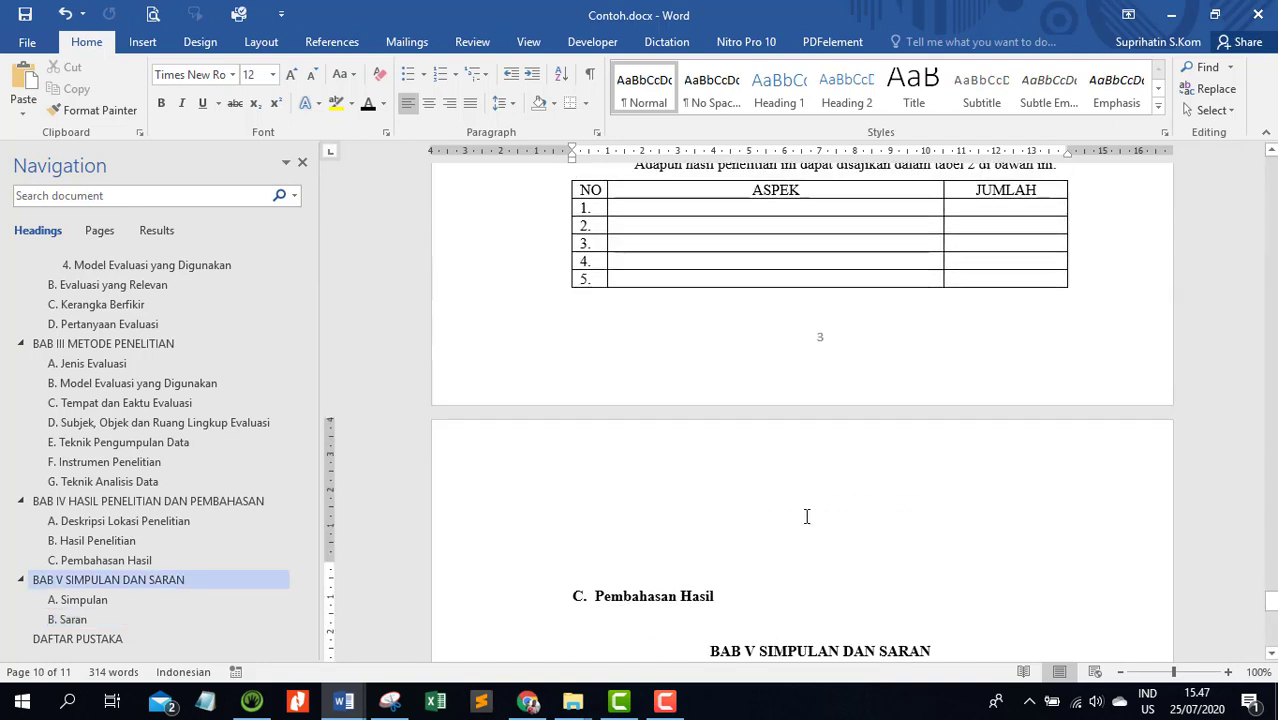
{"action": "scroll", "coordinate": [806, 516], "scroll_direction": "down", "scroll_amount": 3}
{"action": "scroll", "coordinate": [806, 516], "scroll_direction": "up", "scroll_amount": 3}
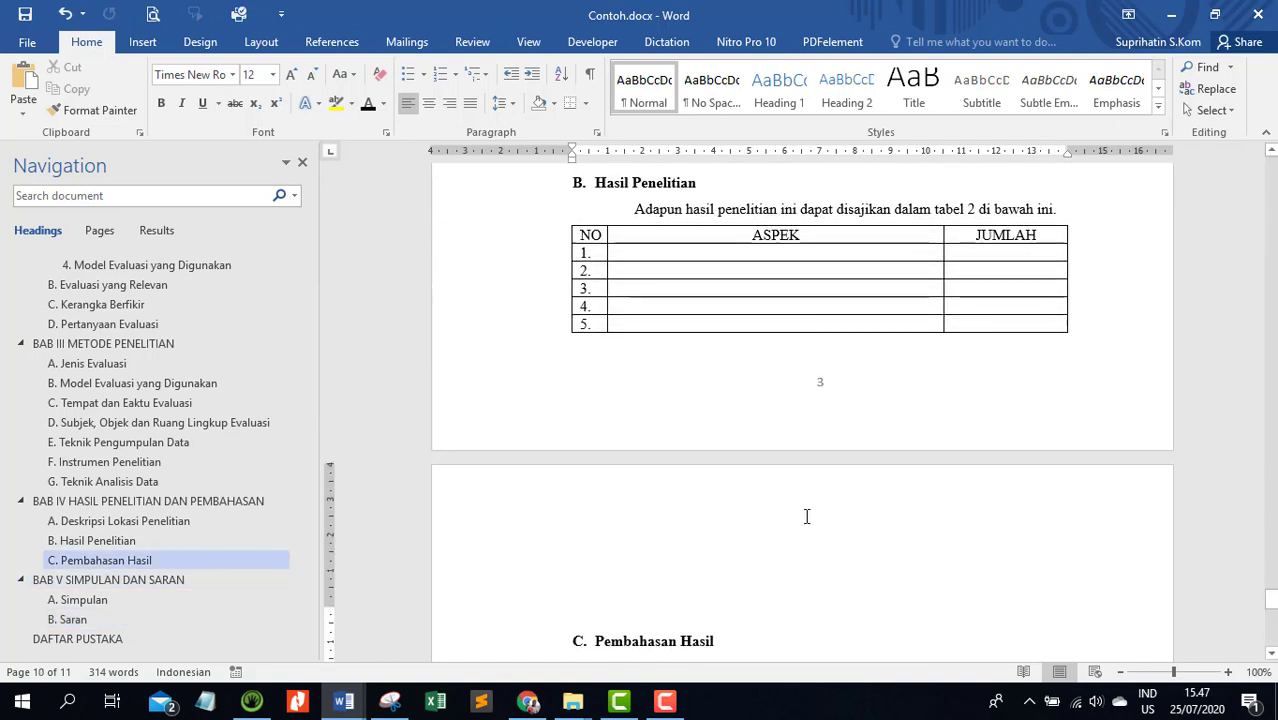
{"action": "scroll", "coordinate": [808, 523], "scroll_direction": "up", "scroll_amount": 15}
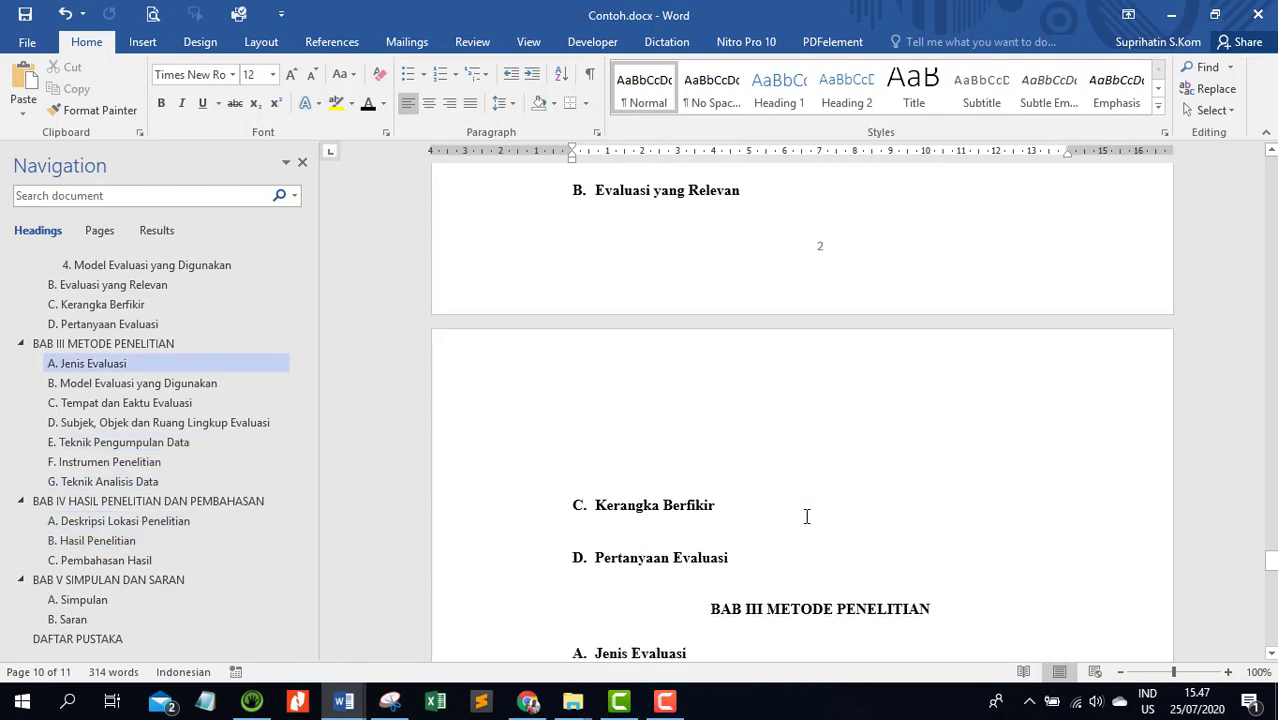
{"action": "scroll", "coordinate": [805, 516], "scroll_direction": "up", "scroll_amount": 20}
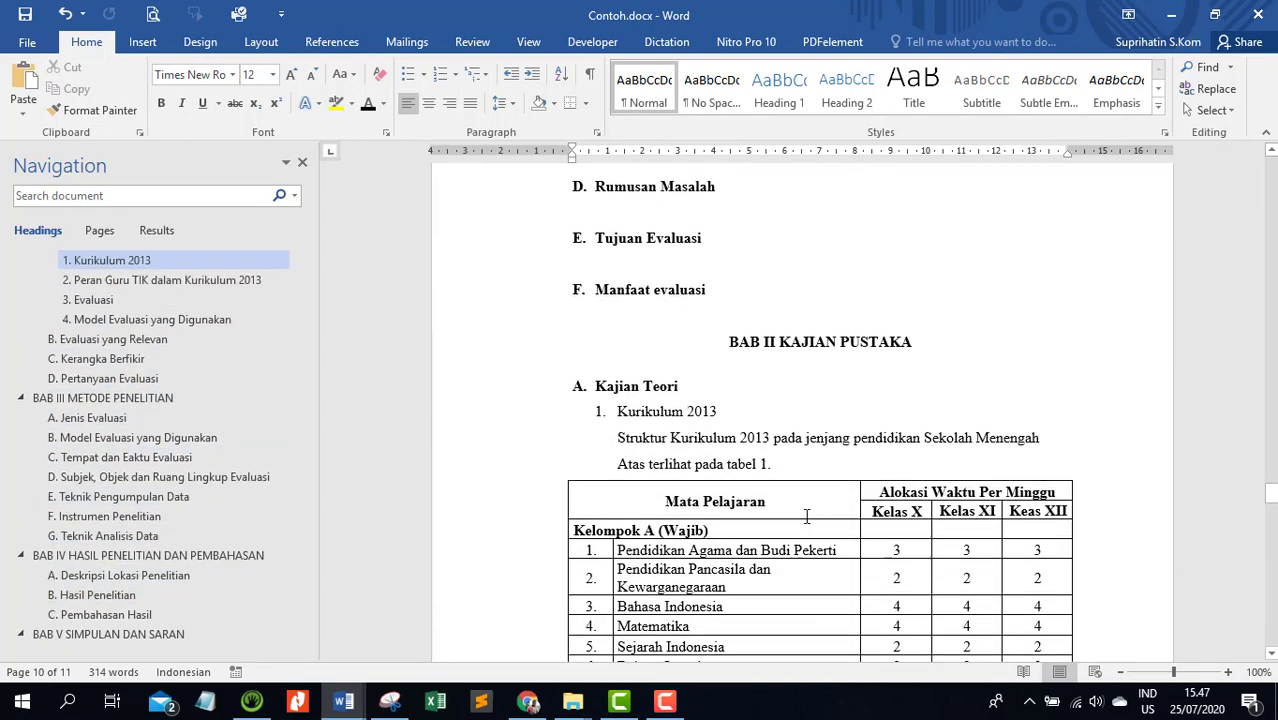
{"action": "scroll", "coordinate": [806, 516], "scroll_direction": "up", "scroll_amount": 2}
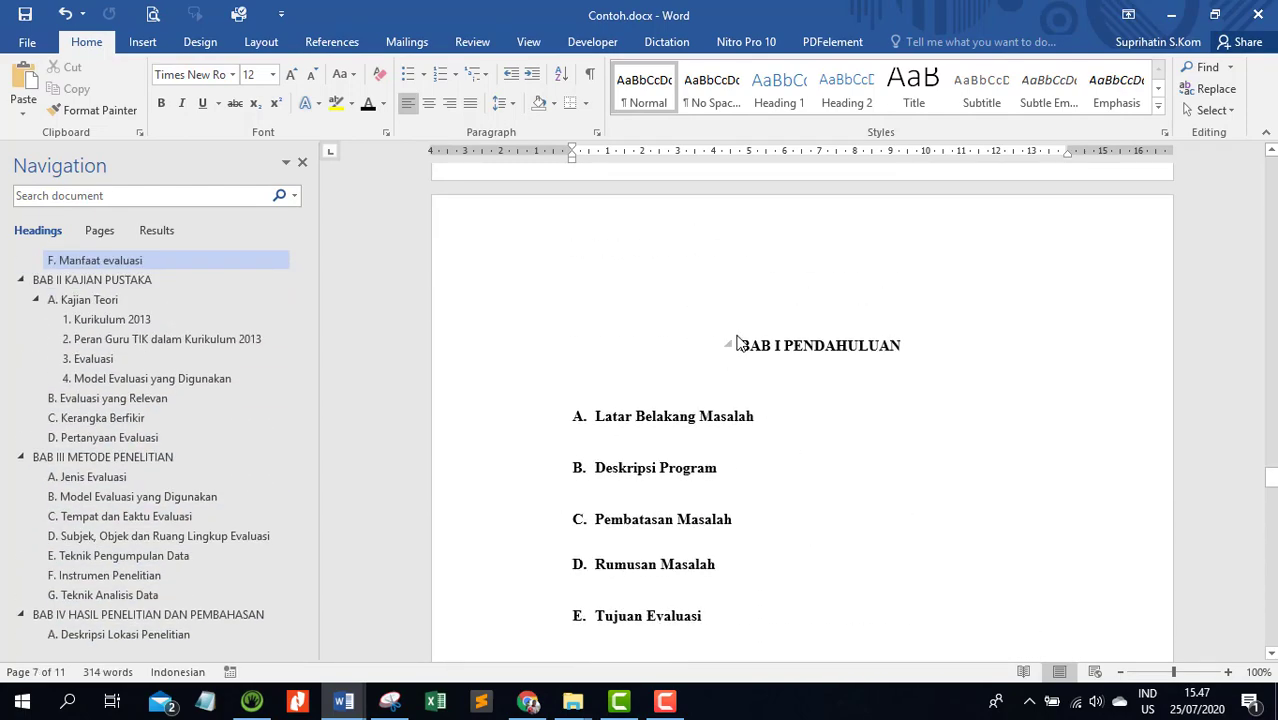
{"action": "left_click", "coordinate": [745, 340]}
{"action": "scroll", "coordinate": [819, 342], "scroll_direction": "down", "scroll_amount": 4}
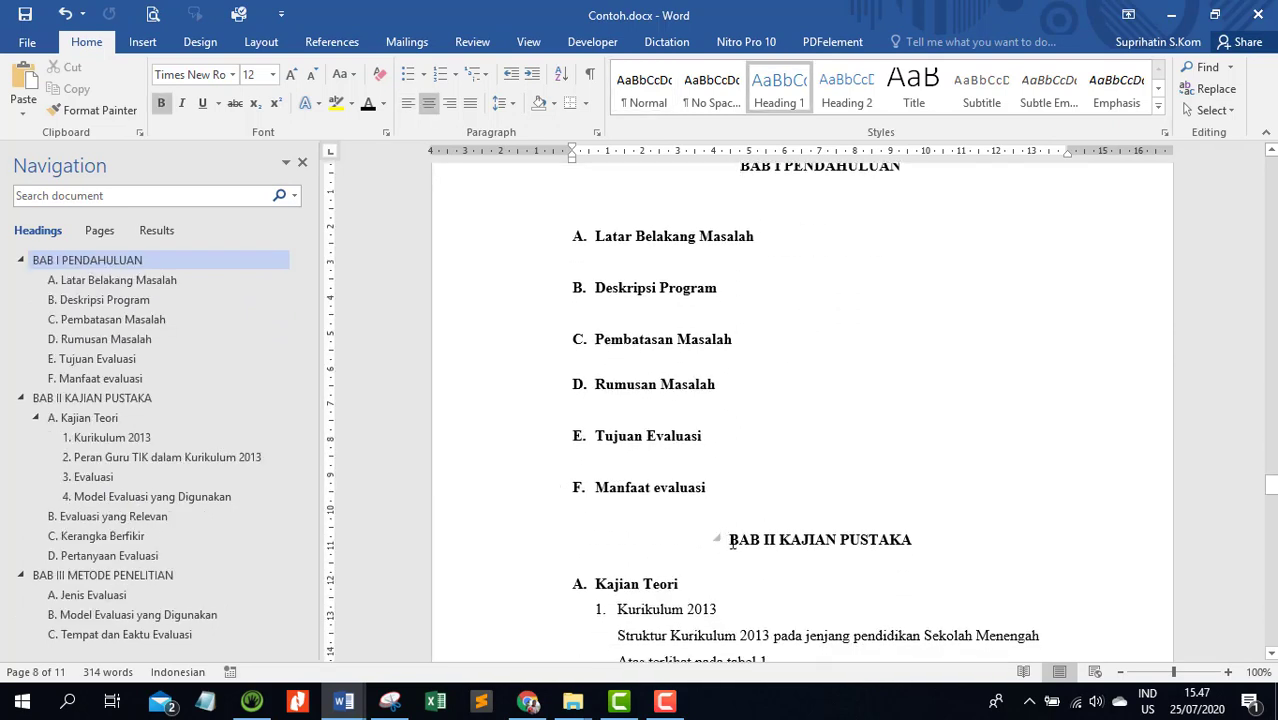
{"action": "left_click", "coordinate": [732, 542]}
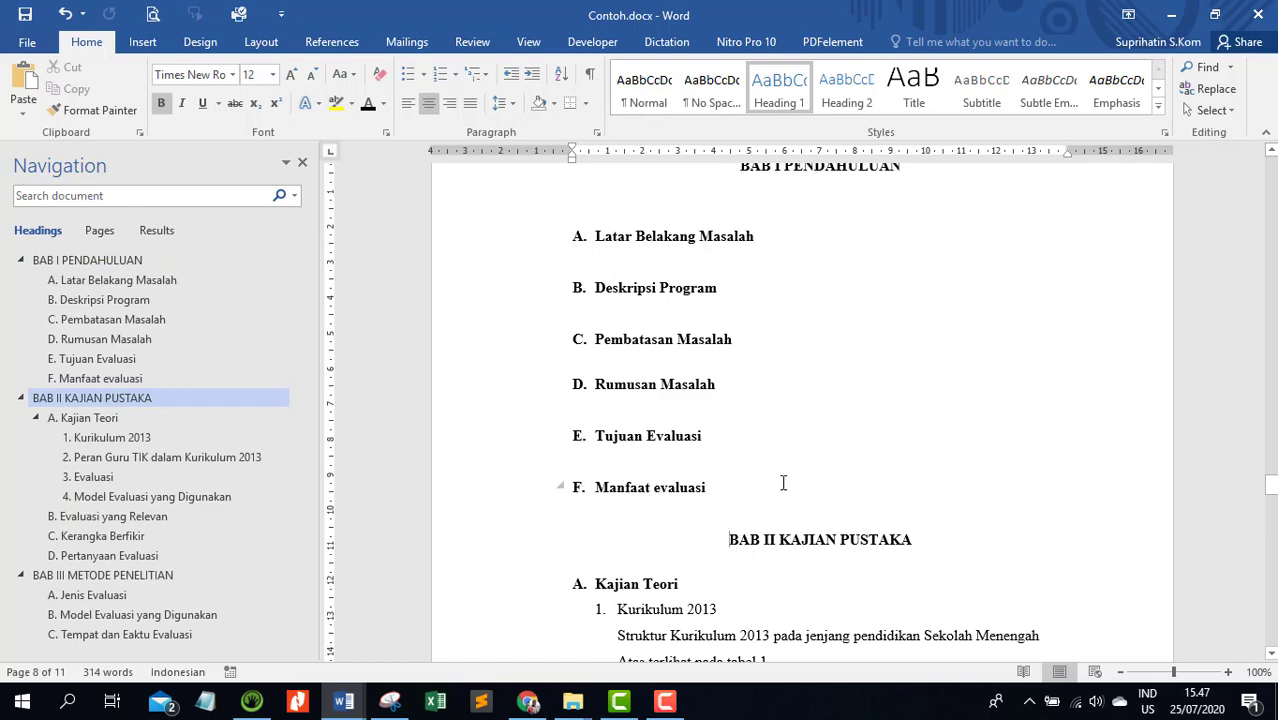
{"action": "scroll", "coordinate": [783, 483], "scroll_direction": "down", "scroll_amount": 4}
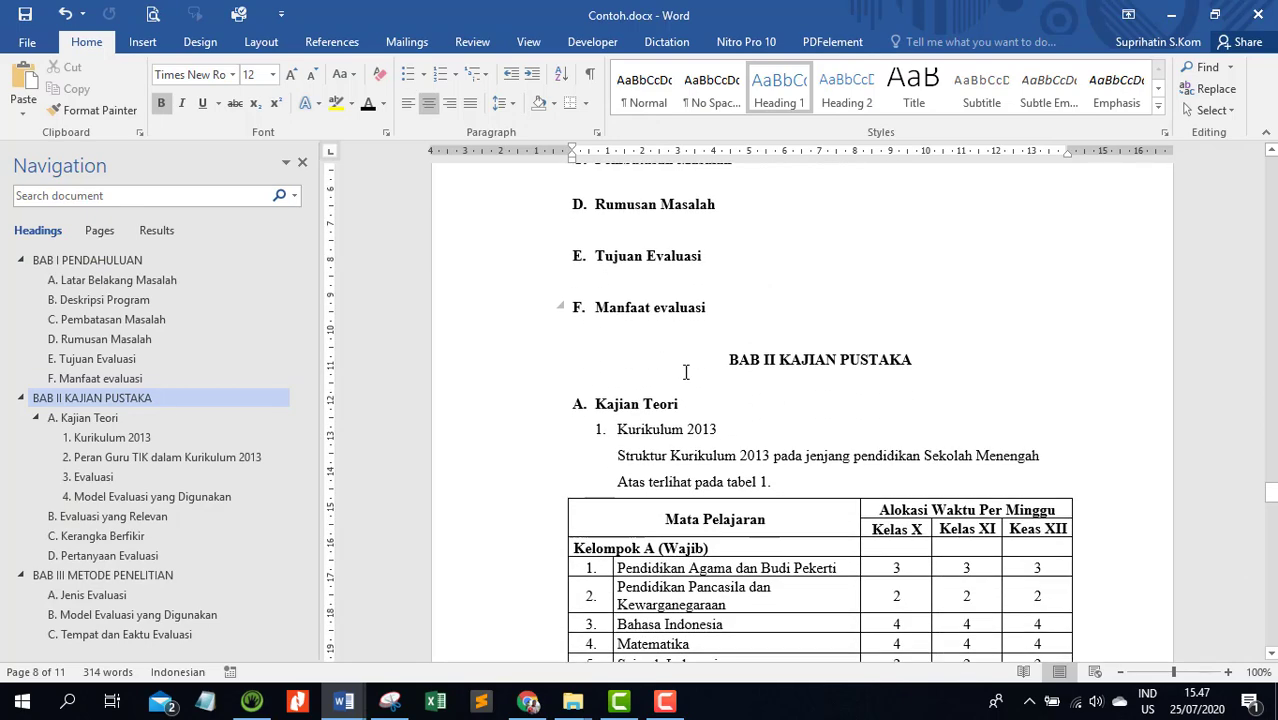
{"action": "left_click", "coordinate": [263, 44]}
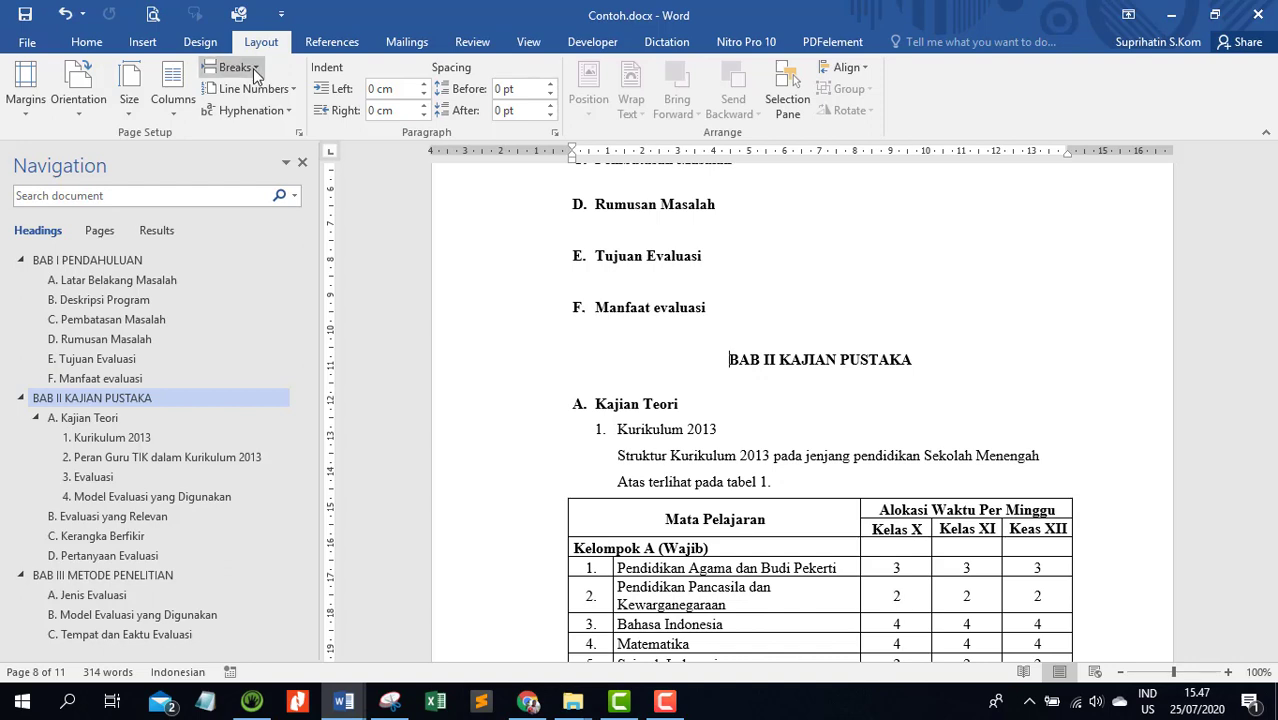
{"action": "left_click", "coordinate": [256, 70]}
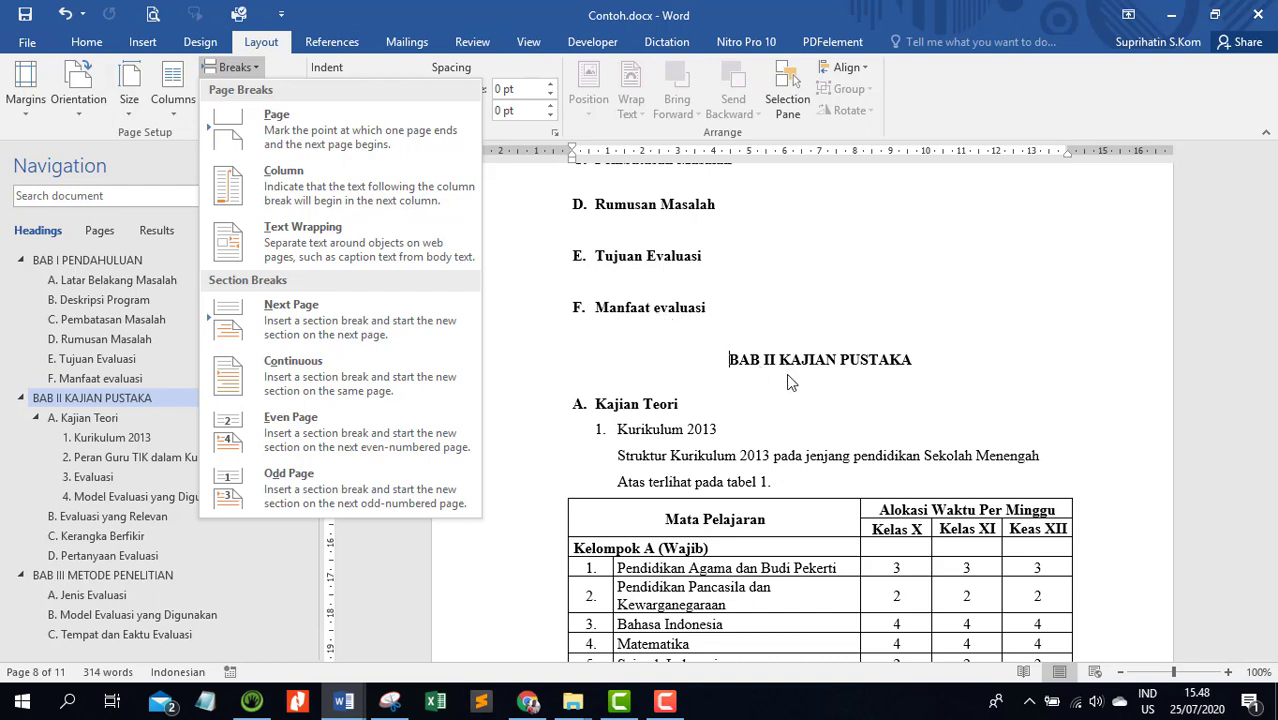
Insert page breaks before the BAB II KAJIAN PUSTAKA and BAB III METODE PENELITIAN headings
{"action": "left_click", "coordinate": [343, 131]}
{"action": "scroll", "coordinate": [420, 230], "scroll_direction": "down", "scroll_amount": 5}
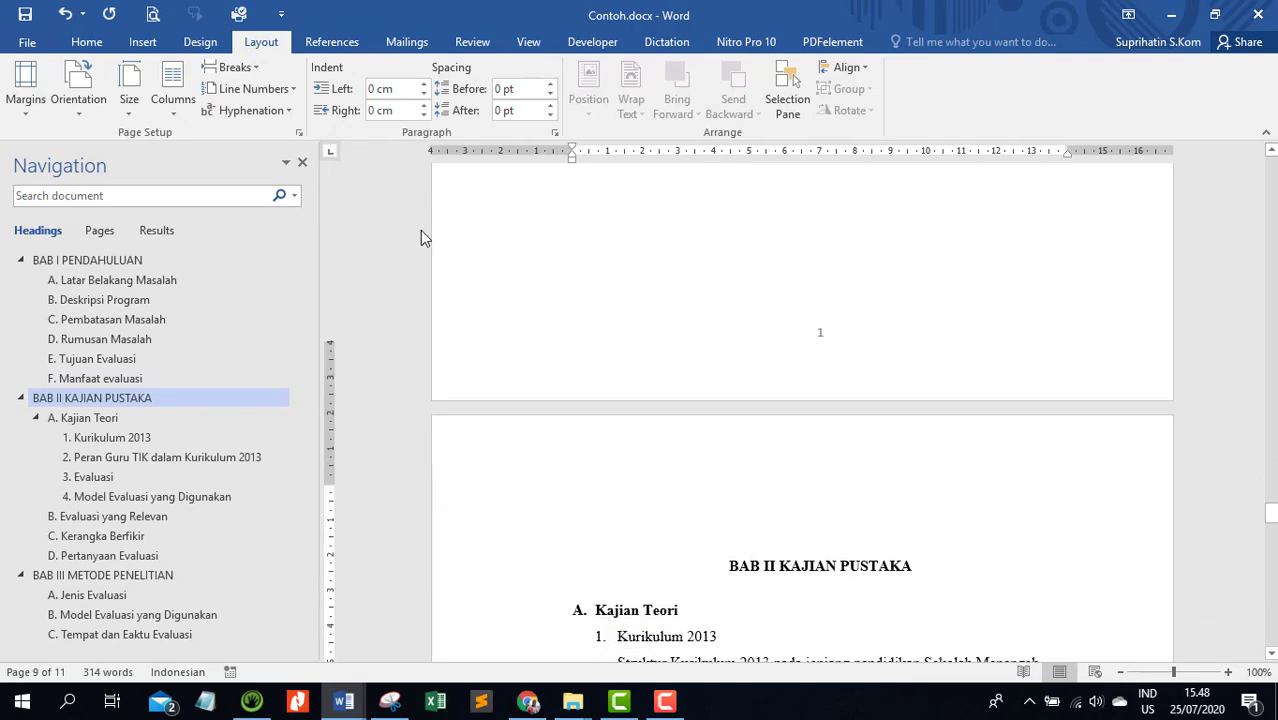
{"action": "scroll", "coordinate": [590, 237], "scroll_direction": "down", "scroll_amount": 15}
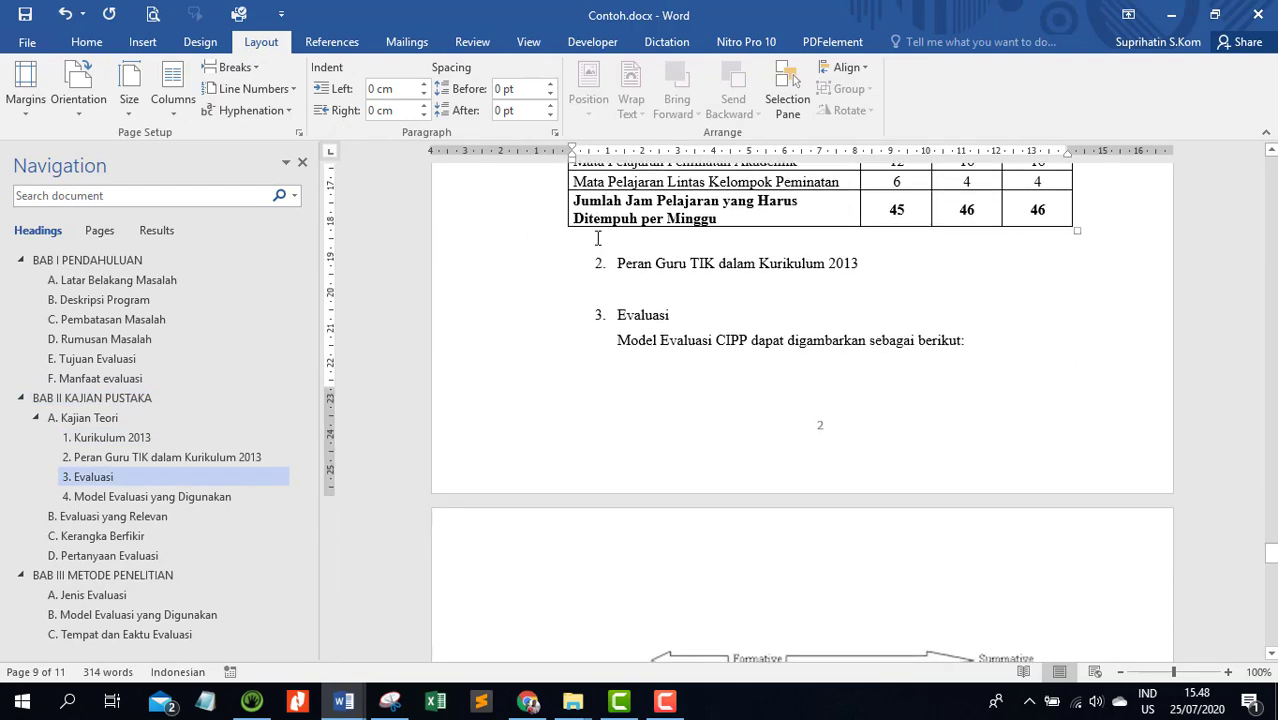
{"action": "scroll", "coordinate": [597, 237], "scroll_direction": "down", "scroll_amount": 15}
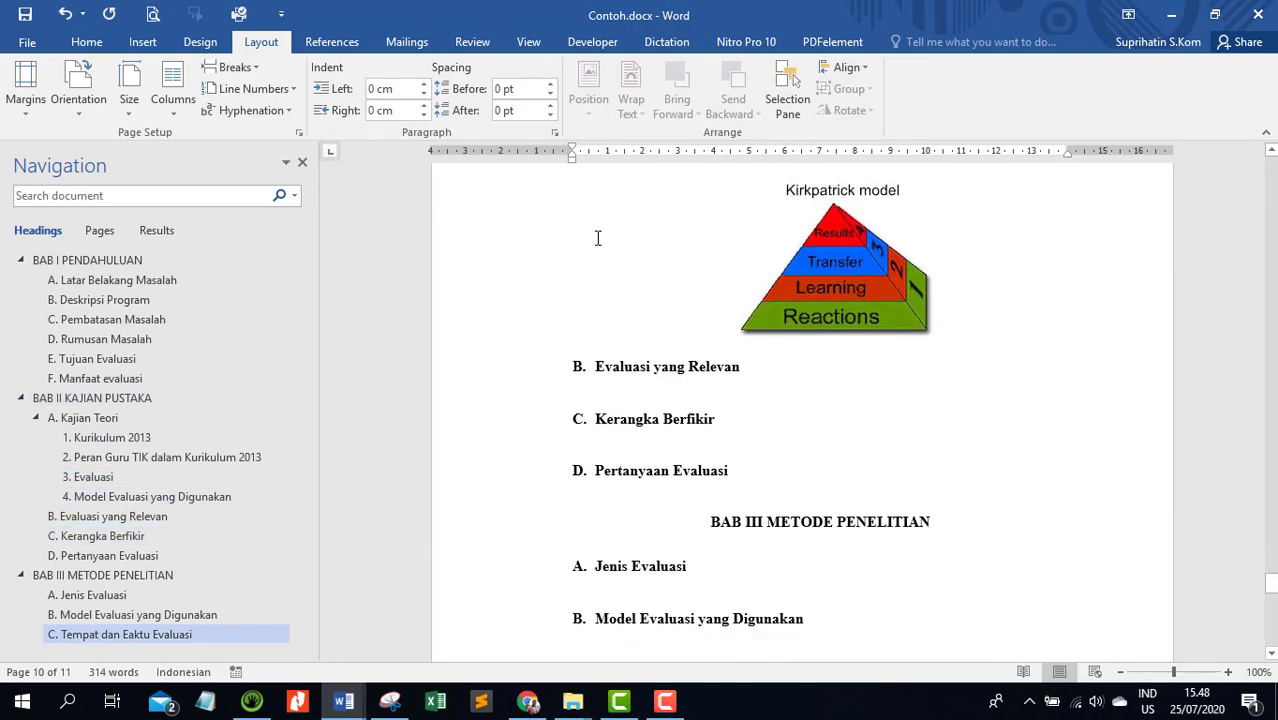
{"action": "left_click", "coordinate": [710, 298]}
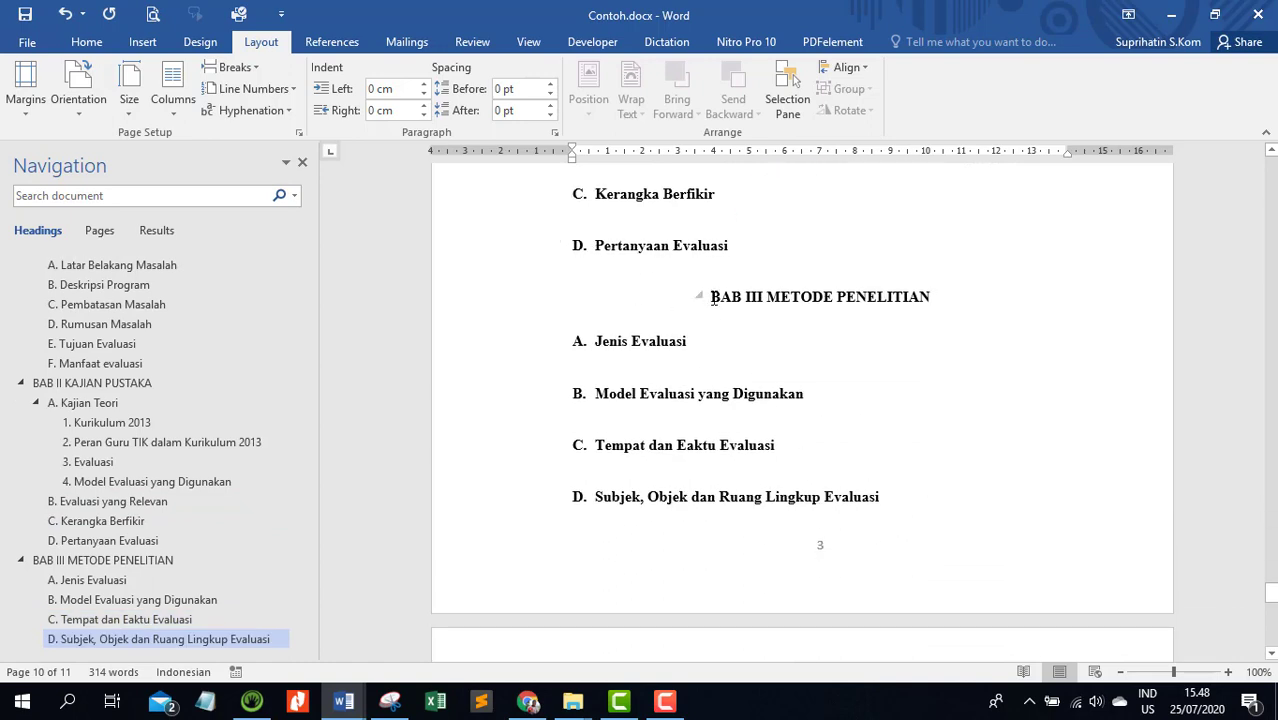
{"action": "left_click", "coordinate": [256, 67]}
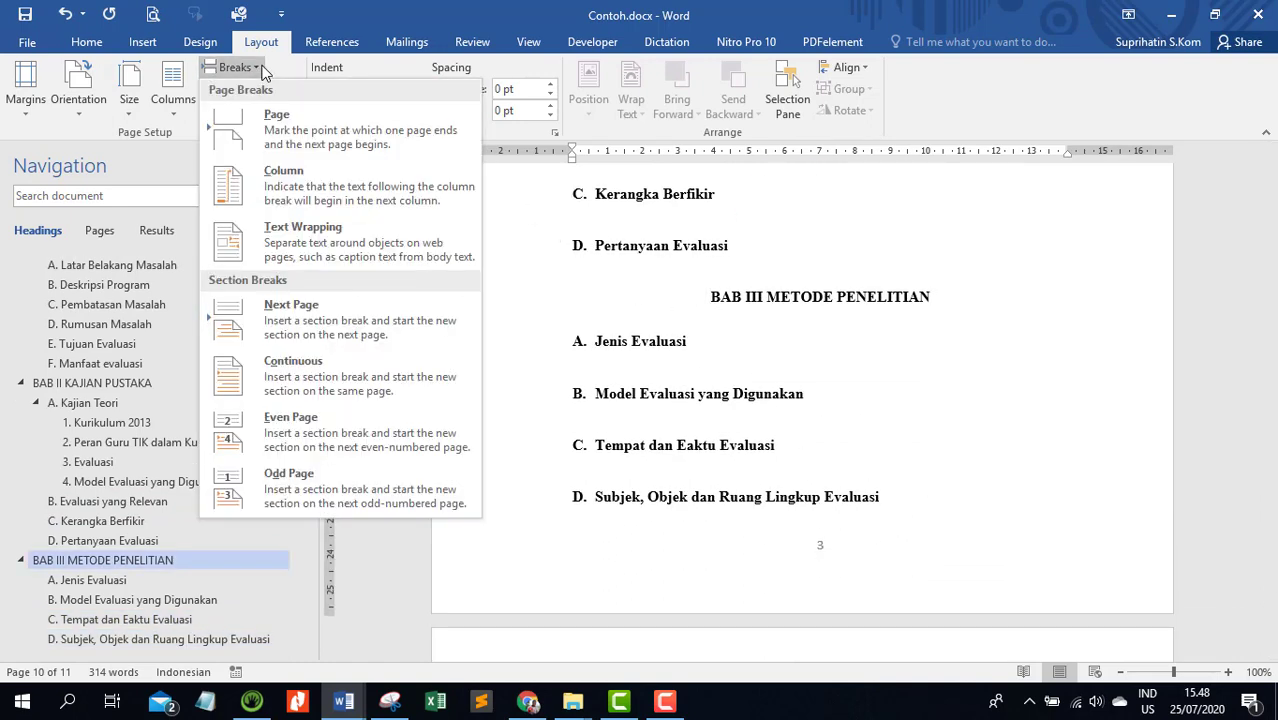
{"action": "left_click", "coordinate": [293, 130]}
{"action": "scroll", "coordinate": [586, 225], "scroll_direction": "down", "scroll_amount": 3}
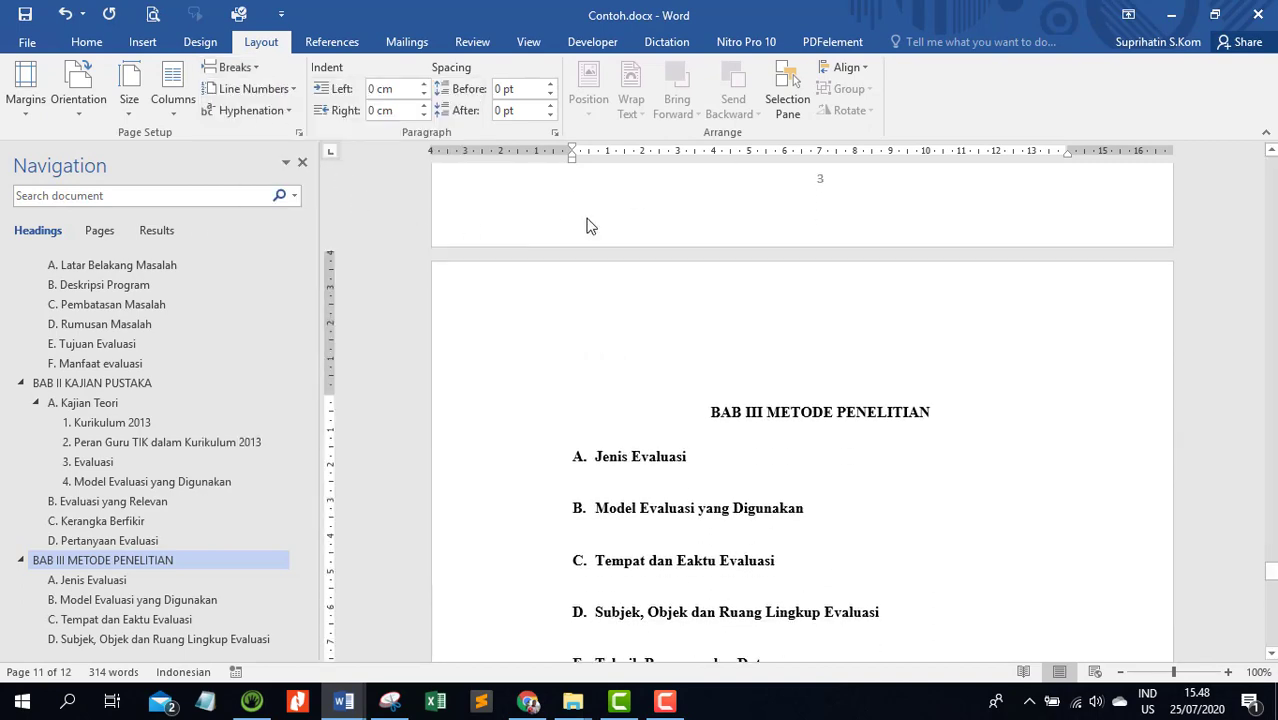
{"action": "scroll", "coordinate": [788, 277], "scroll_direction": "up", "scroll_amount": 1}
Insert a page break directly before the BAB IV HASIL PENELITIAN DAN PEMBAHASAN heading
{"action": "scroll", "coordinate": [830, 252], "scroll_direction": "down", "scroll_amount": 2}
{"action": "scroll", "coordinate": [700, 320], "scroll_direction": "down", "scroll_amount": 12}
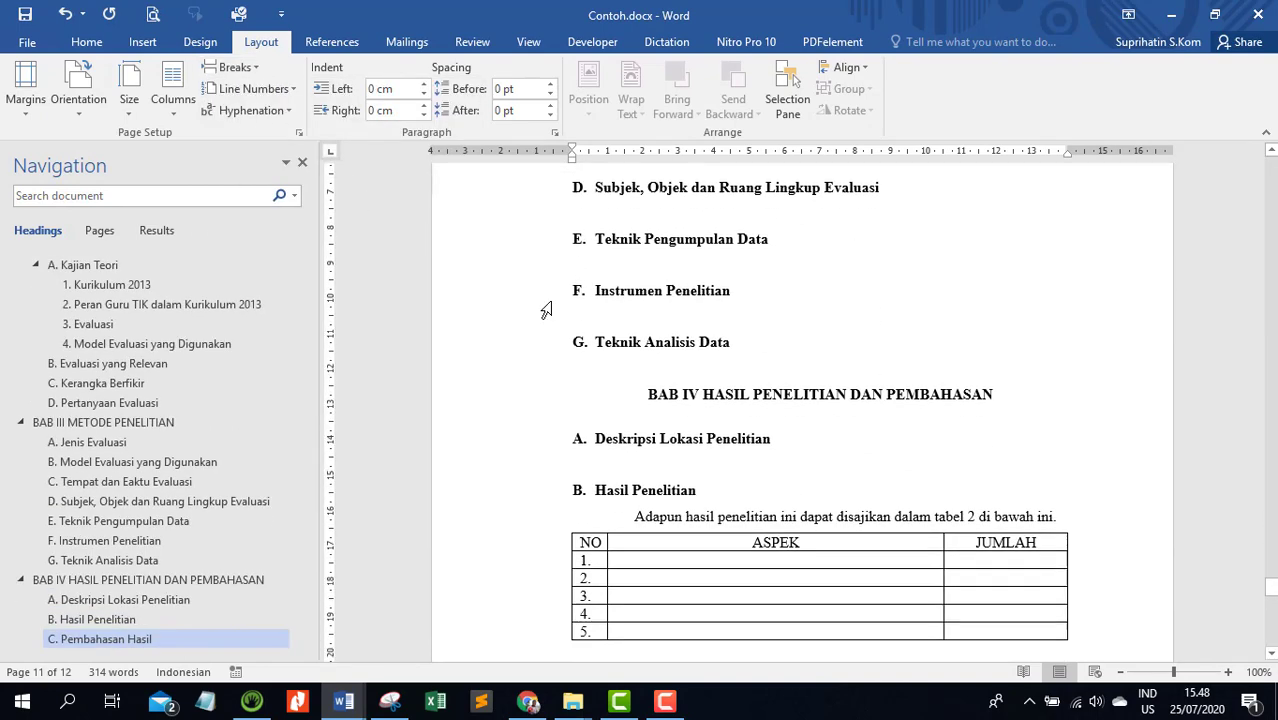
{"action": "left_click", "coordinate": [709, 334]}
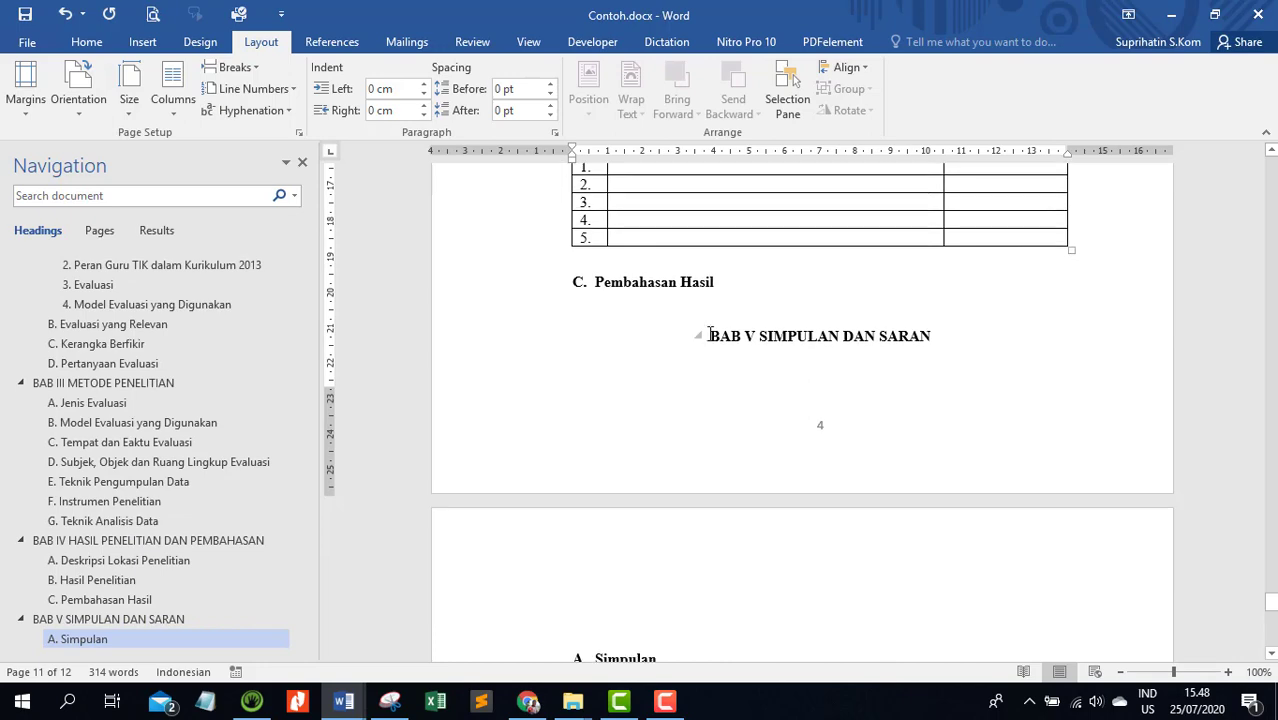
{"action": "scroll", "coordinate": [462, 109], "scroll_direction": "up", "scroll_amount": 3}
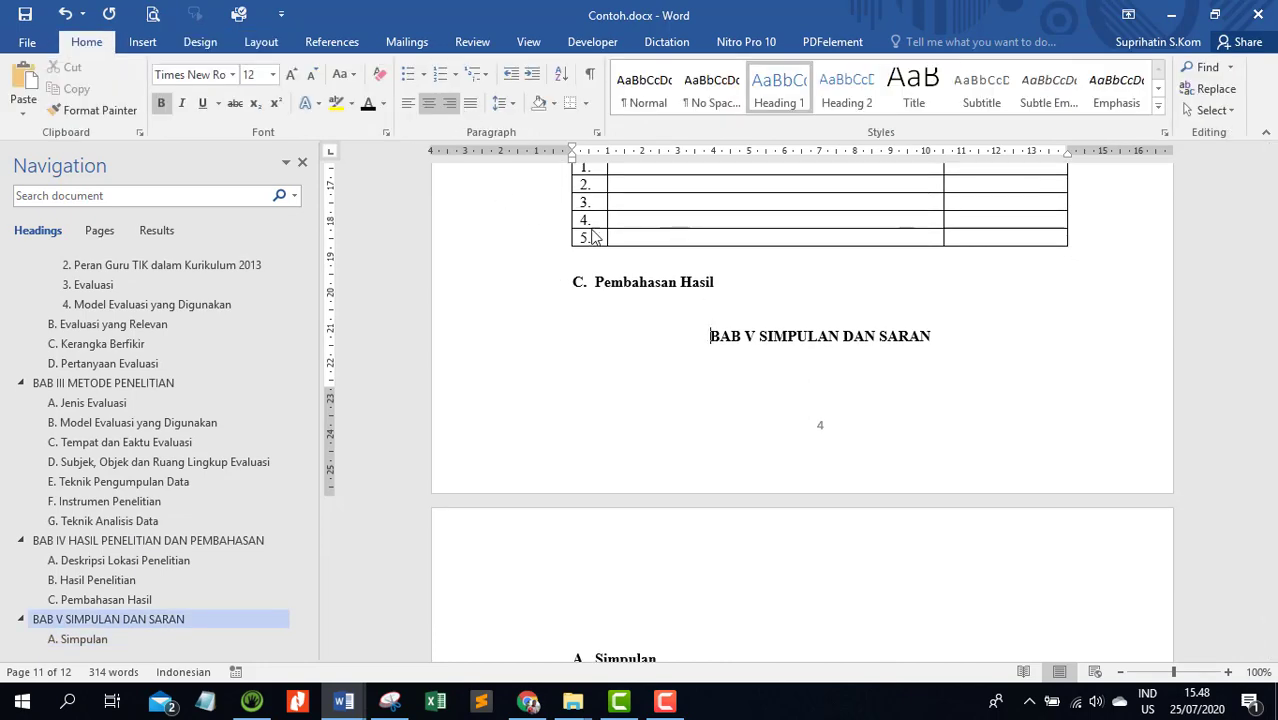
{"action": "scroll", "coordinate": [668, 386], "scroll_direction": "up", "scroll_amount": 7}
{"action": "left_click", "coordinate": [651, 409]}
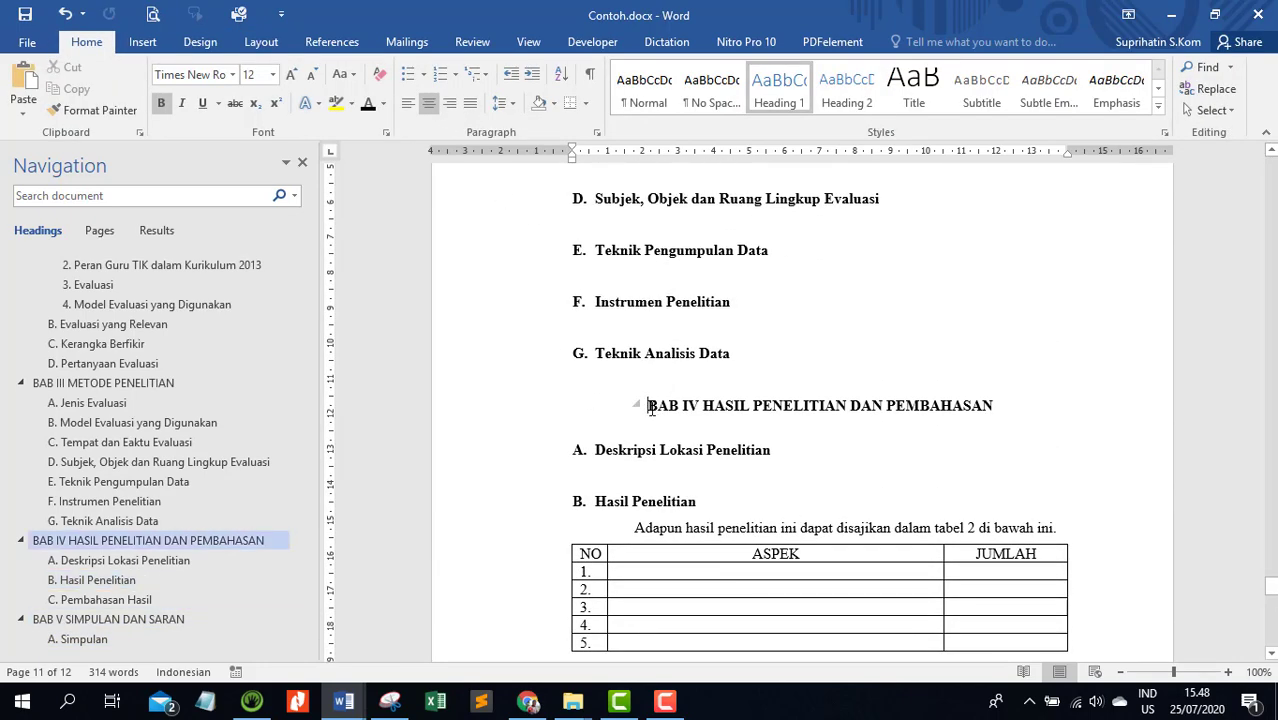
{"action": "left_click", "coordinate": [240, 42]}
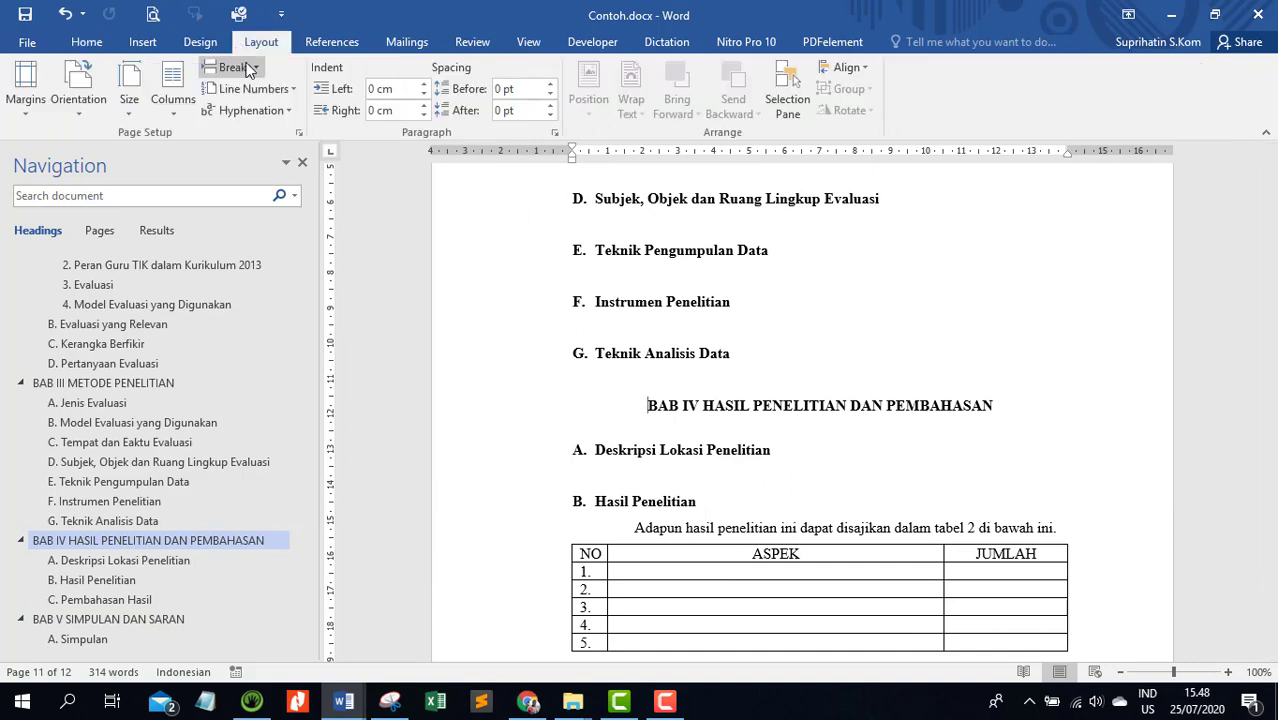
{"action": "left_click", "coordinate": [236, 67]}
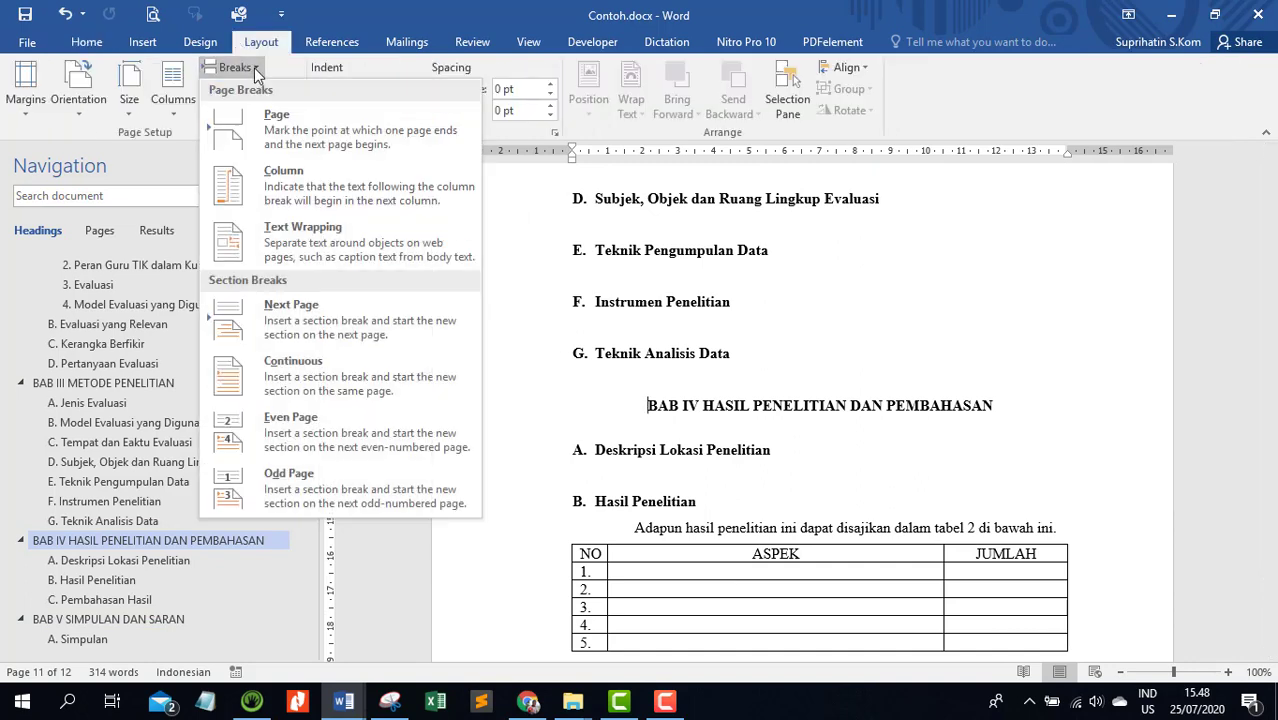
{"action": "left_click", "coordinate": [322, 128]}
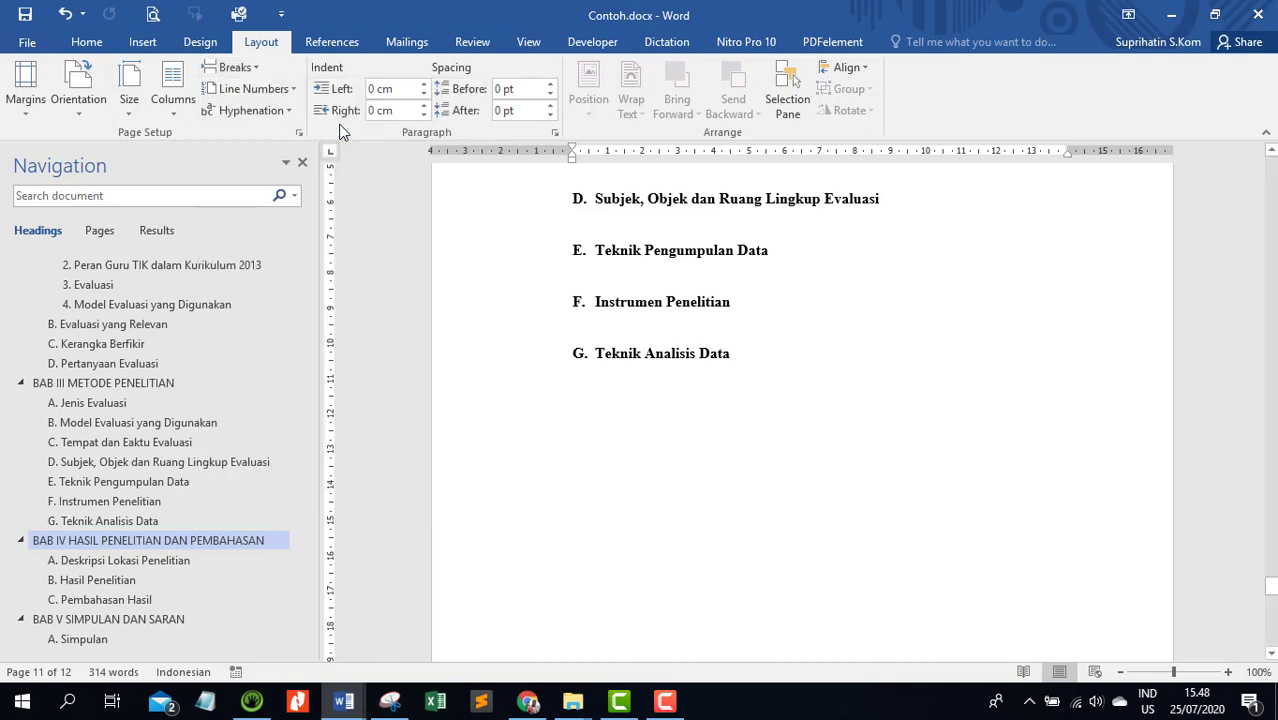
Insert a page break directly before the BAB V SIMPULAN DAN SARAN heading
{"action": "scroll", "coordinate": [340, 130], "scroll_direction": "down", "scroll_amount": 2}
{"action": "scroll", "coordinate": [340, 130], "scroll_direction": "down", "scroll_amount": 4}
{"action": "scroll", "coordinate": [565, 342], "scroll_direction": "down", "scroll_amount": 10}
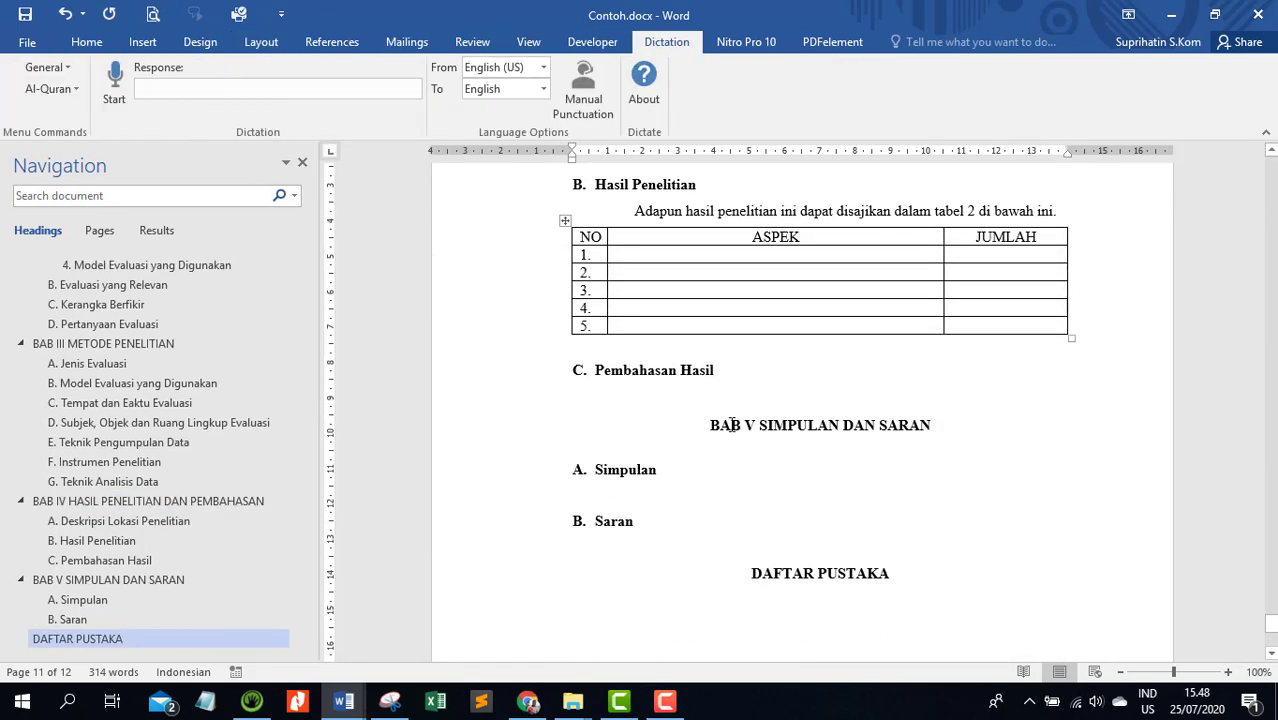
{"action": "left_click", "coordinate": [711, 432]}
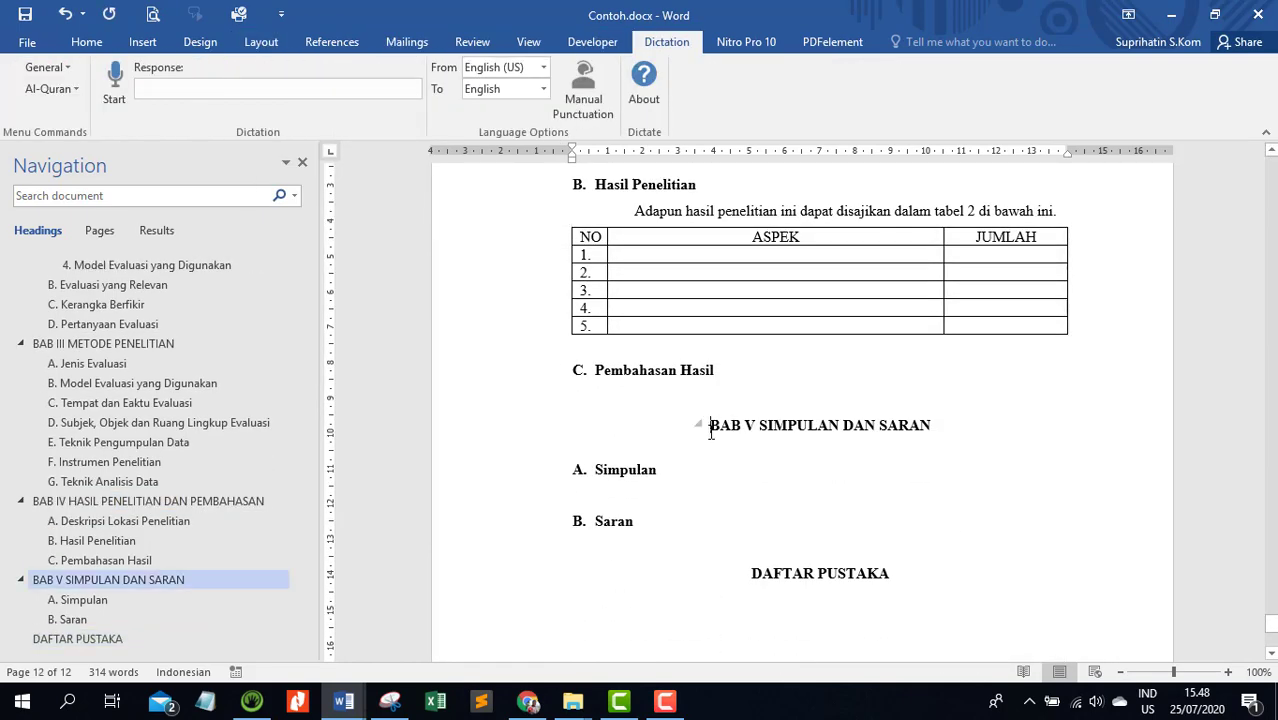
{"action": "left_click", "coordinate": [241, 46]}
{"action": "left_click", "coordinate": [232, 67]}
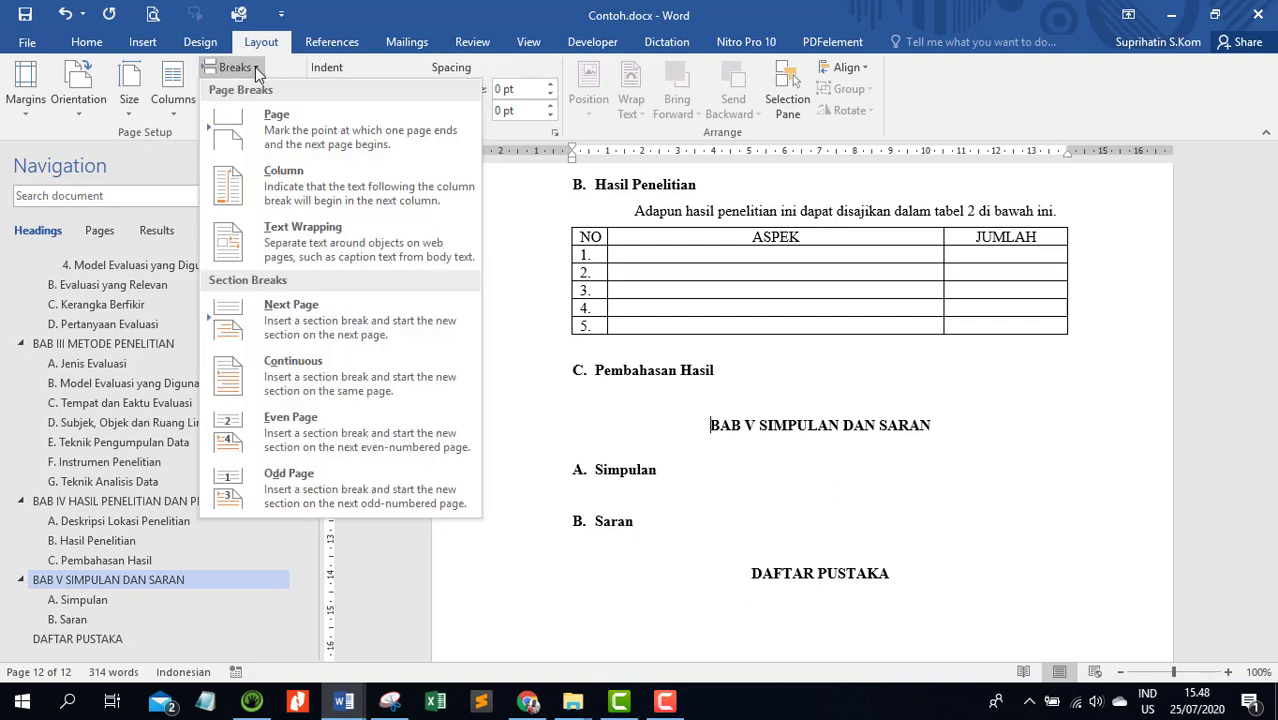
{"action": "left_click", "coordinate": [310, 138]}
Insert a page break directly before the DAFTAR PUSTAKA heading
{"action": "scroll", "coordinate": [567, 269], "scroll_direction": "down", "scroll_amount": 8}
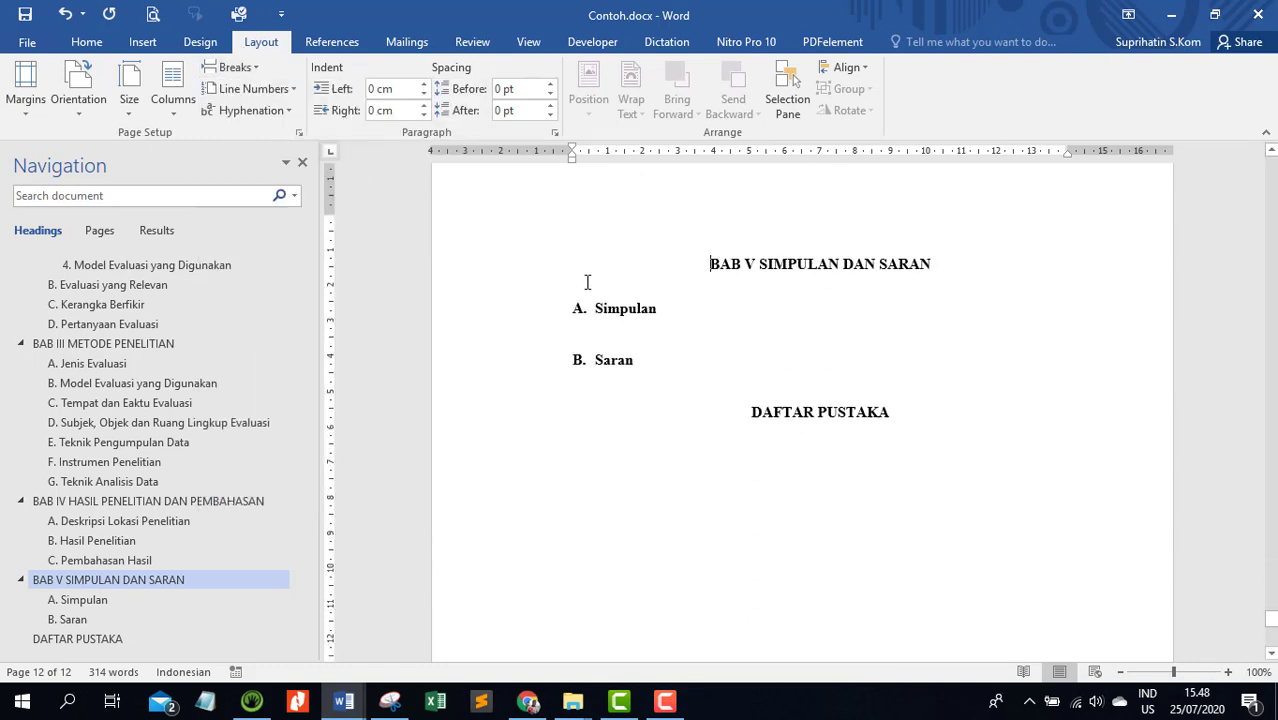
{"action": "left_click", "coordinate": [748, 372]}
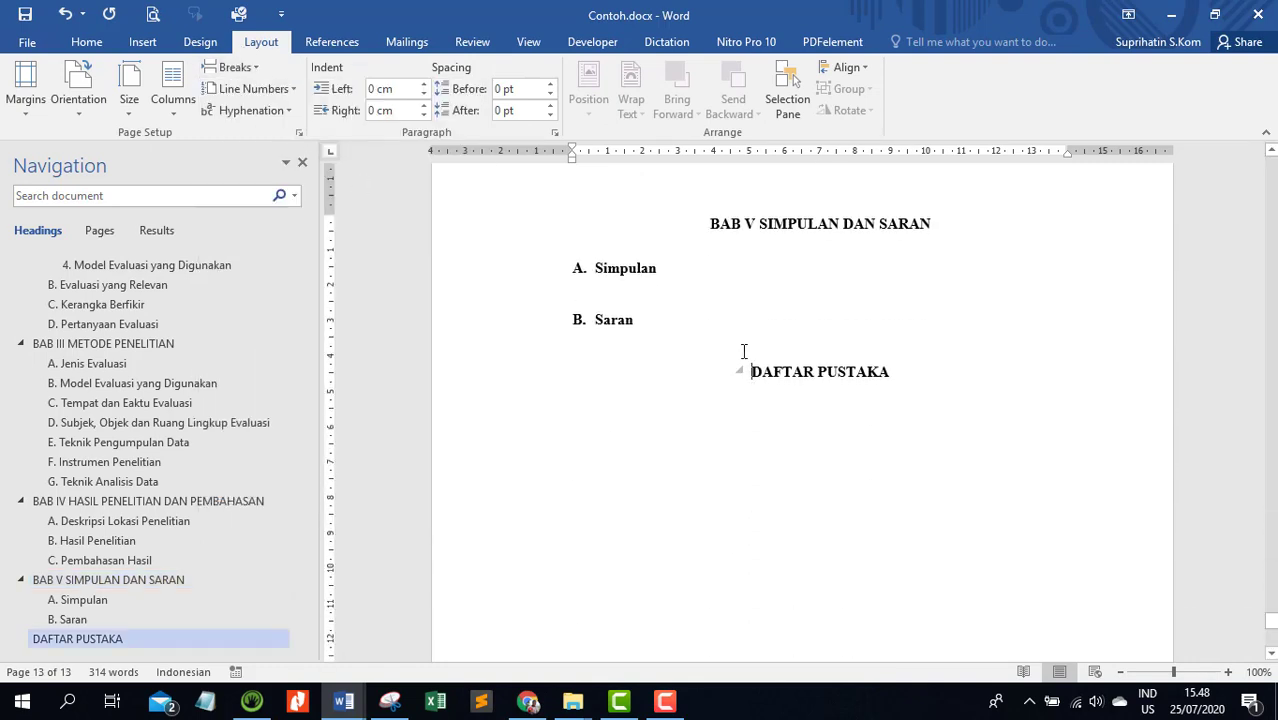
{"action": "left_click", "coordinate": [255, 66]}
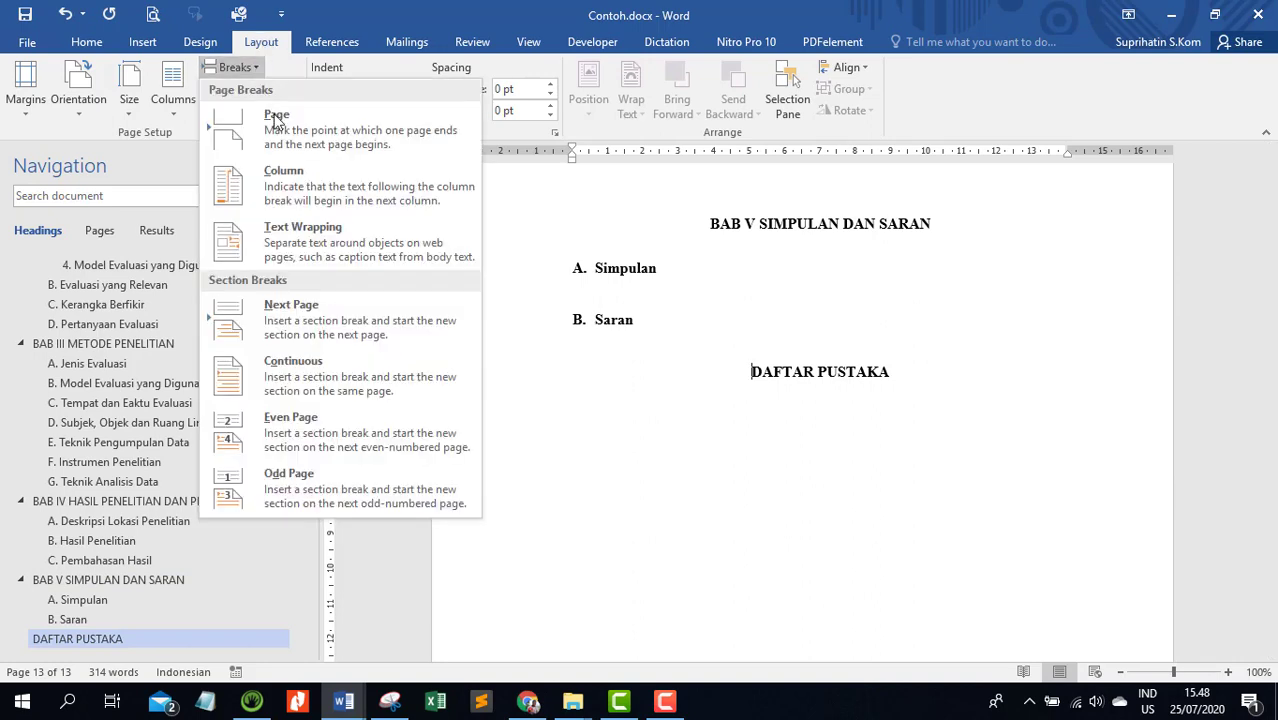
{"action": "left_click", "coordinate": [355, 133]}
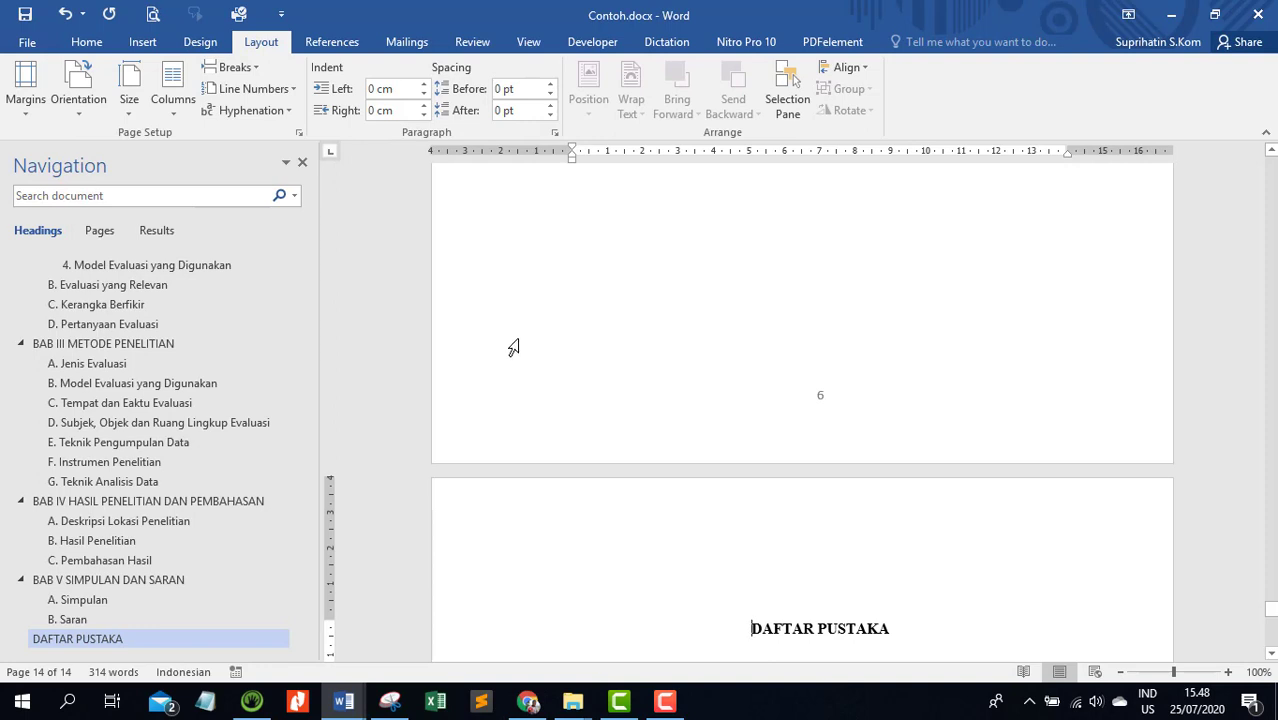
Insert the built-in Automatic Table 1 table of contents below the DAFTAR ISI heading and check its entries
{"action": "scroll", "coordinate": [343, 449], "scroll_direction": "up", "scroll_amount": 3}
{"action": "scroll", "coordinate": [343, 449], "scroll_direction": "up", "scroll_amount": 3}
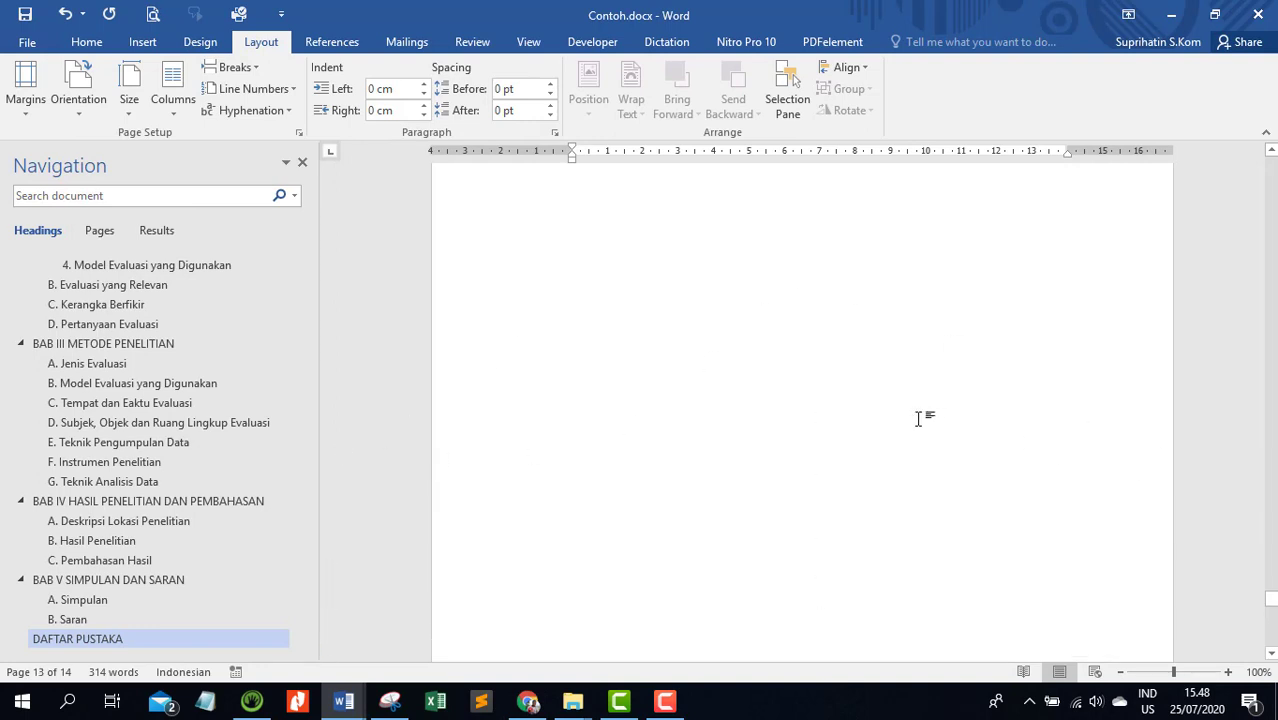
{"action": "scroll", "coordinate": [299, 306], "scroll_direction": "up", "scroll_amount": 3}
{"action": "scroll", "coordinate": [299, 313], "scroll_direction": "up", "scroll_amount": 3}
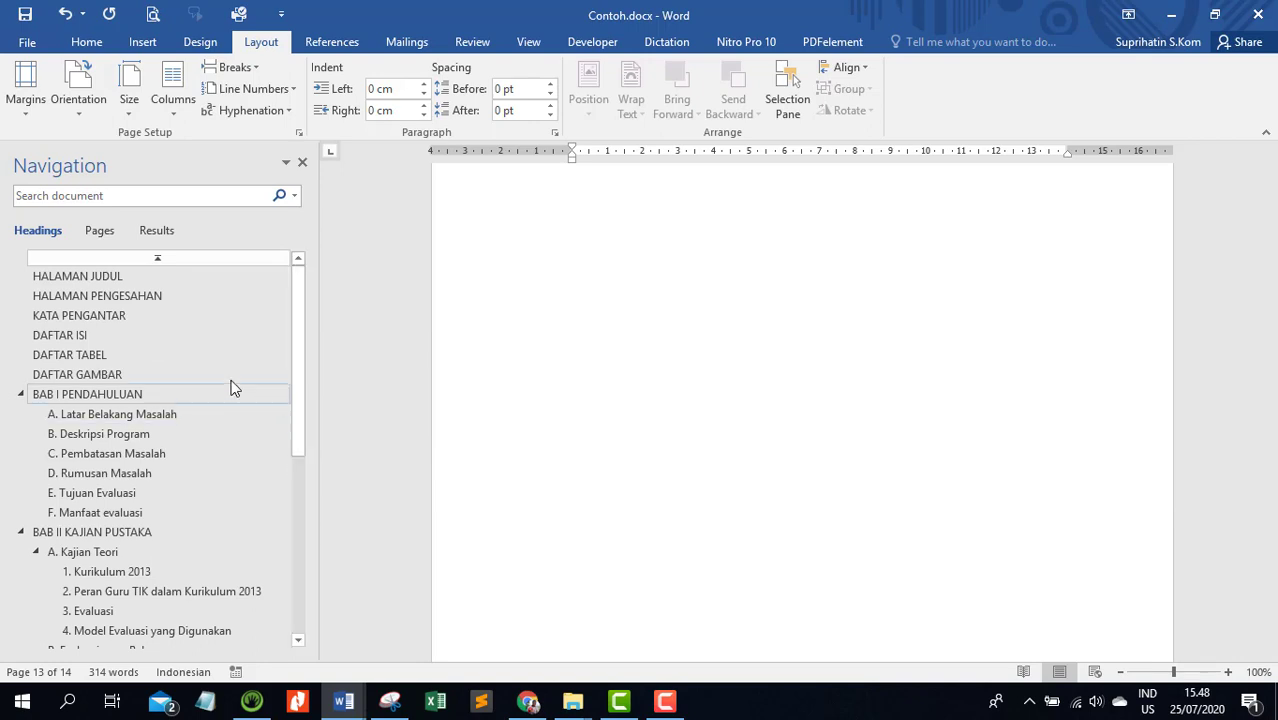
{"action": "left_click", "coordinate": [85, 338]}
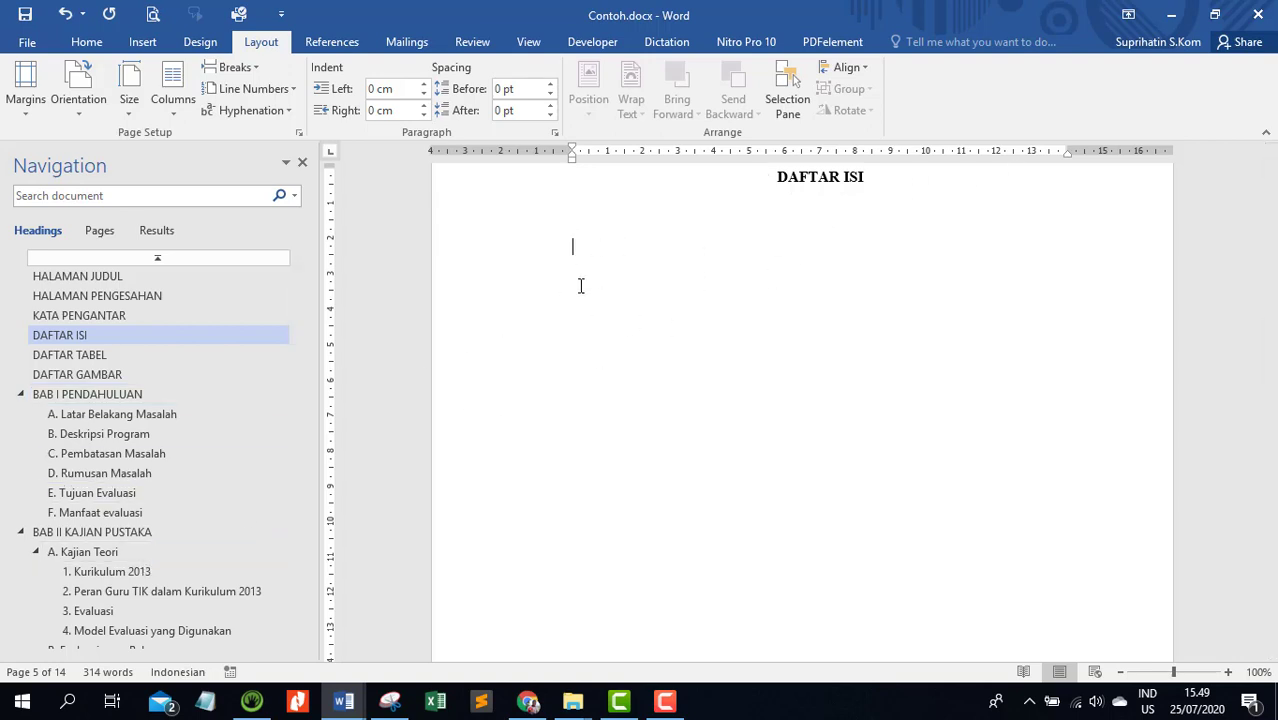
{"action": "left_click", "coordinate": [350, 45]}
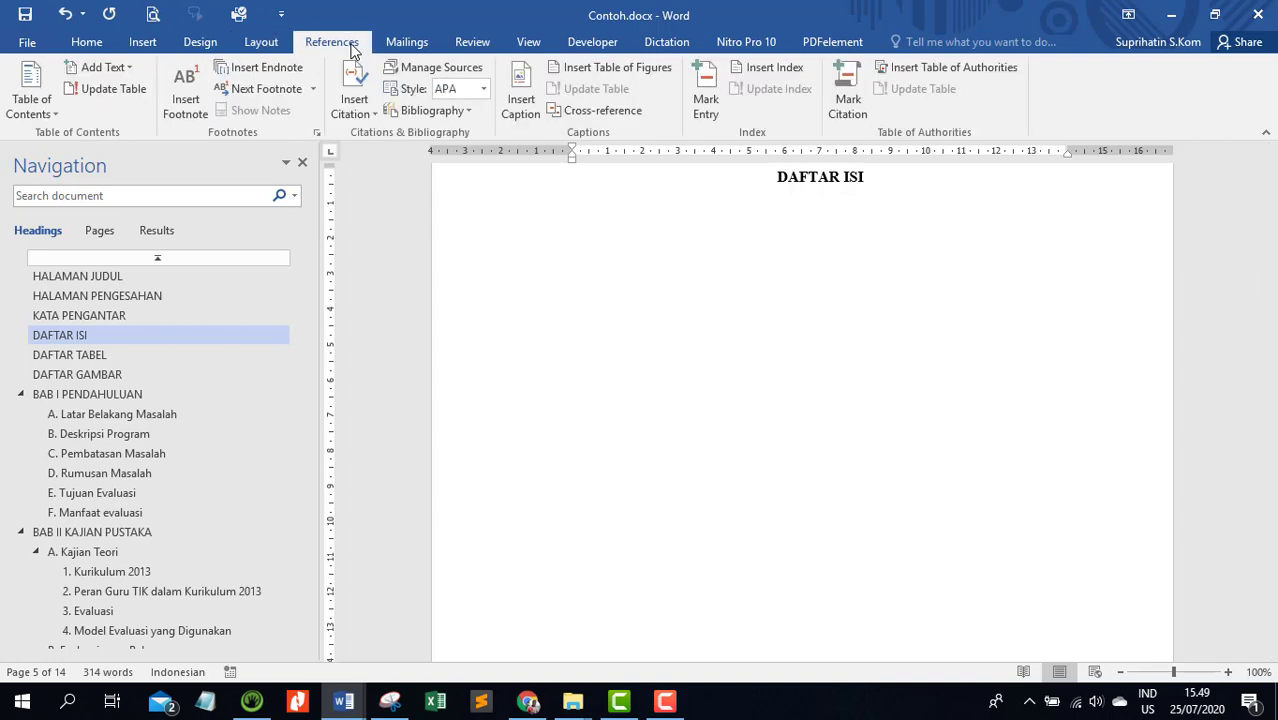
{"action": "left_click", "coordinate": [57, 117]}
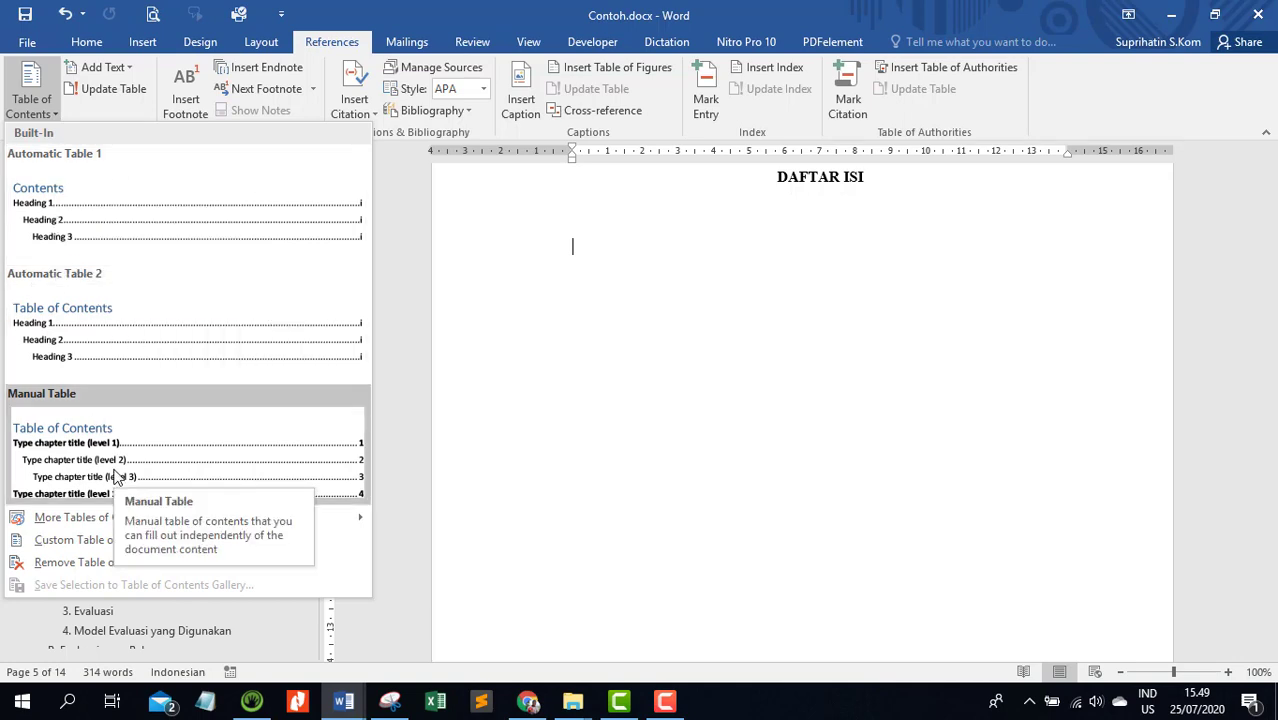
{"action": "left_click", "coordinate": [179, 215]}
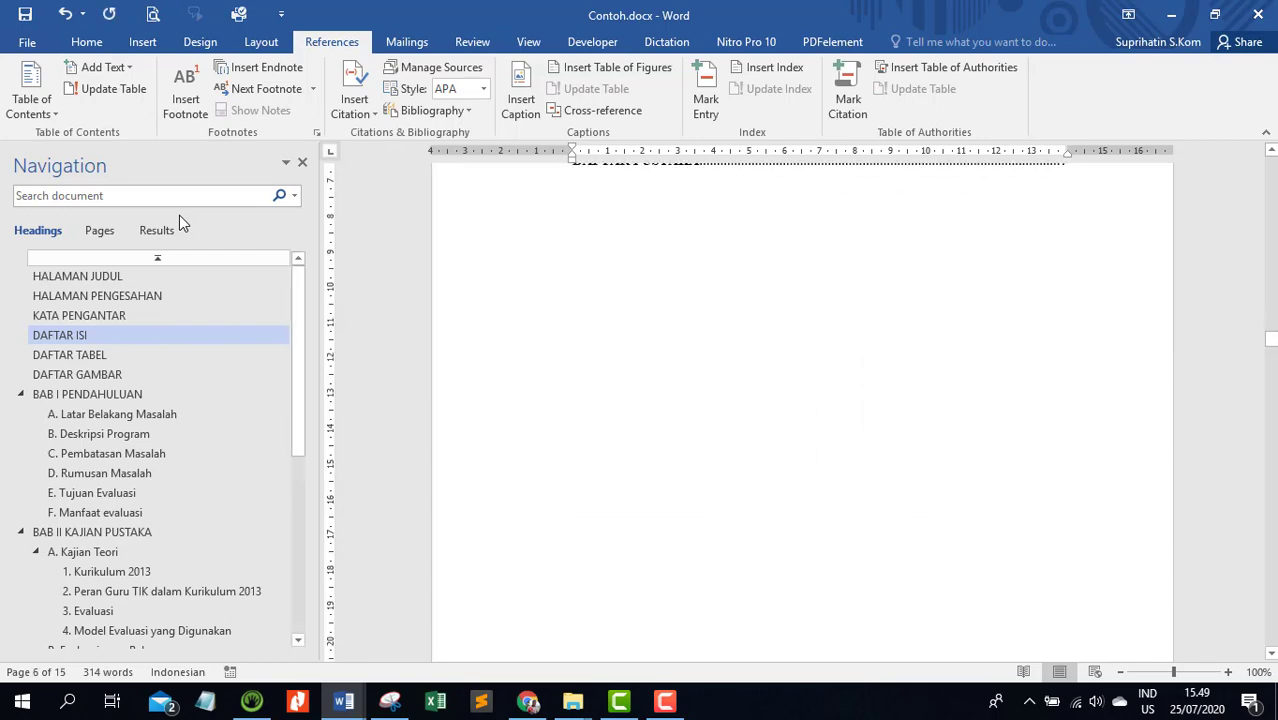
{"action": "scroll", "coordinate": [862, 430], "scroll_direction": "up", "scroll_amount": 10}
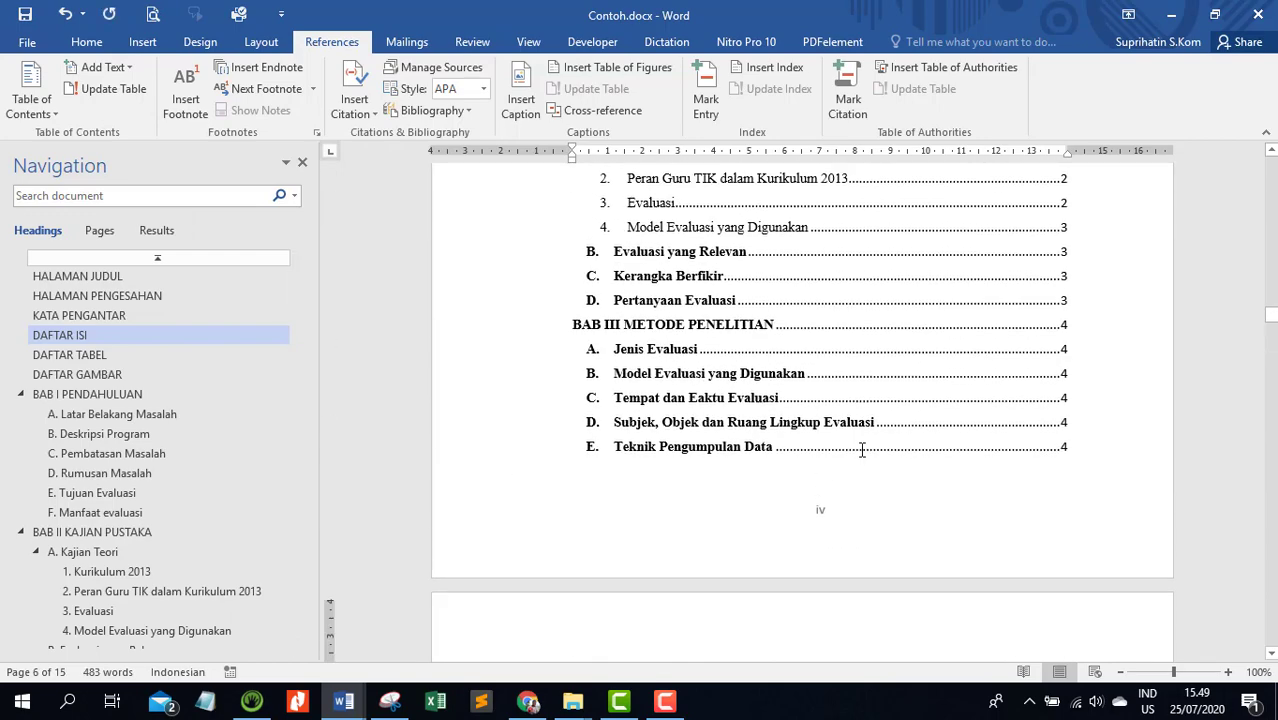
{"action": "scroll", "coordinate": [862, 451], "scroll_direction": "up", "scroll_amount": 1}
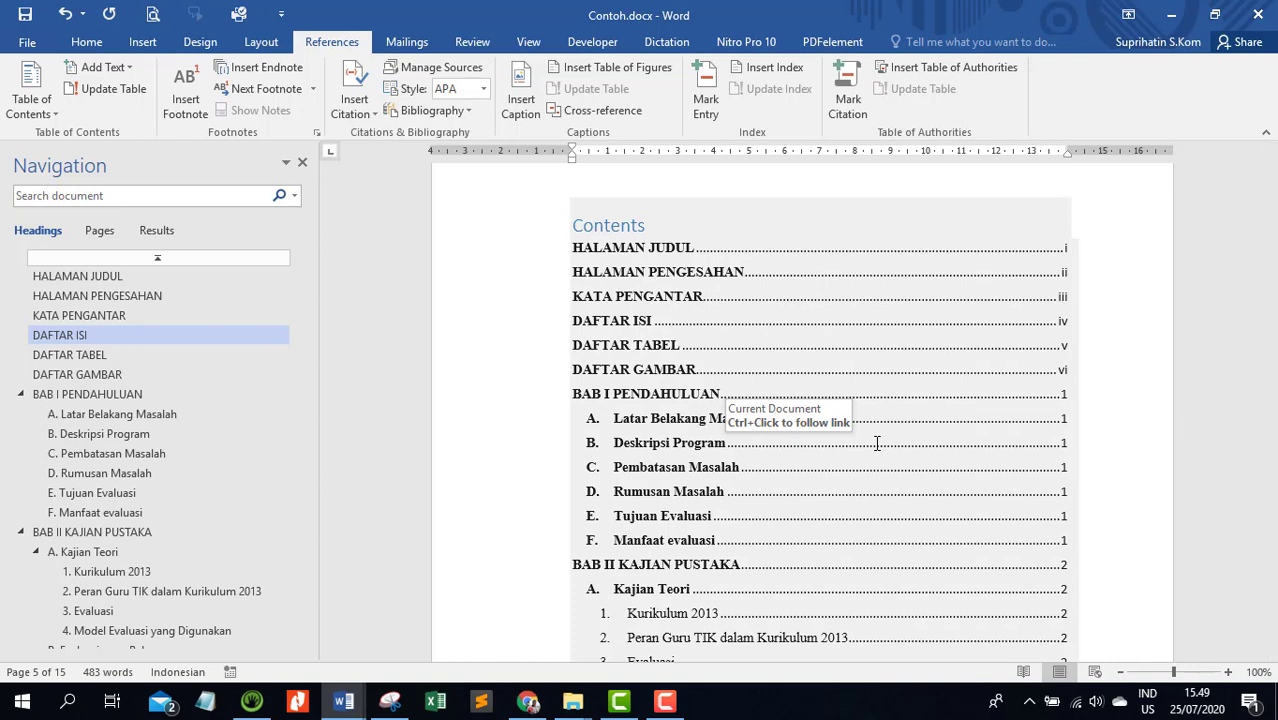
{"action": "scroll", "coordinate": [877, 443], "scroll_direction": "down", "scroll_amount": 10}
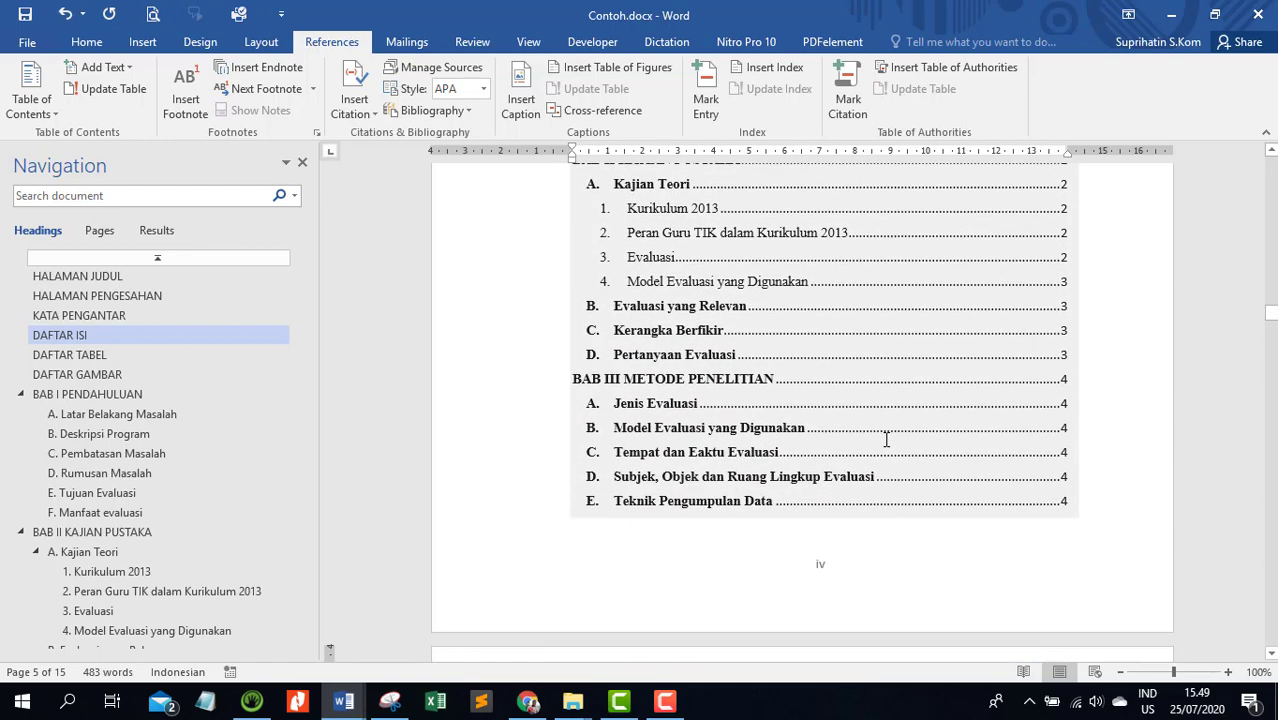
{"action": "scroll", "coordinate": [886, 440], "scroll_direction": "up", "scroll_amount": 1}
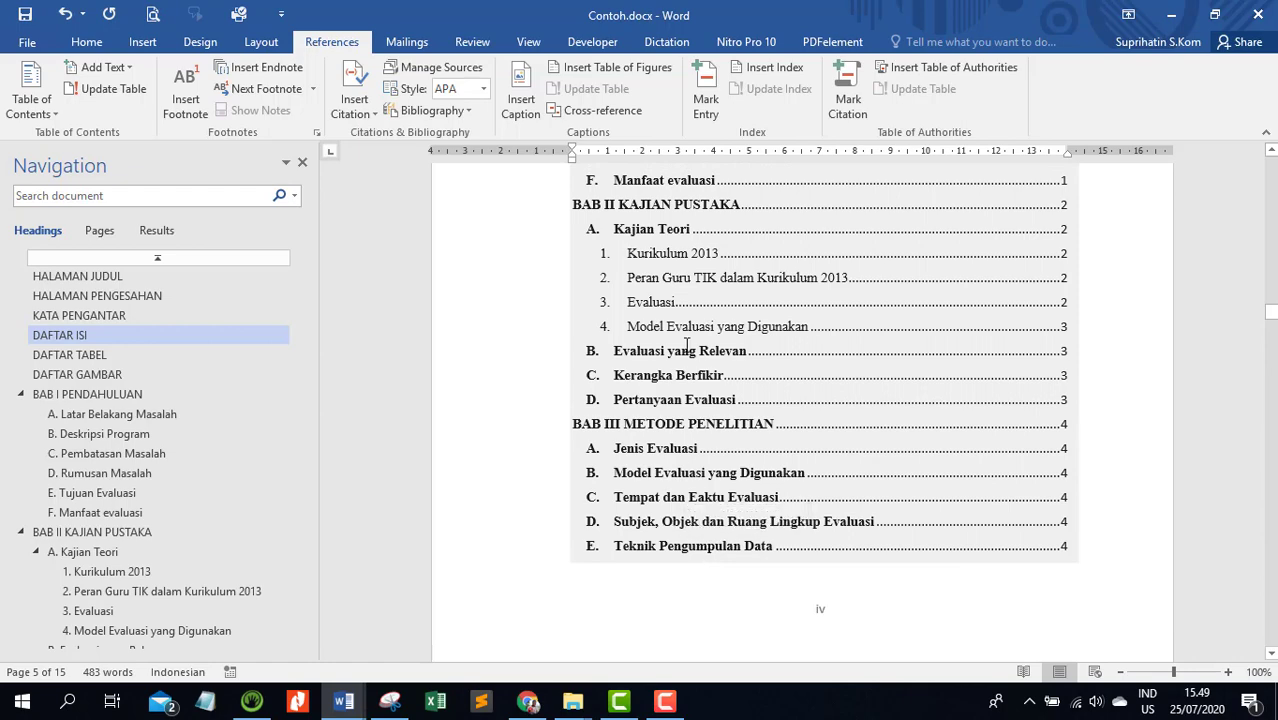
{"action": "scroll", "coordinate": [692, 268], "scroll_direction": "up", "scroll_amount": 7}
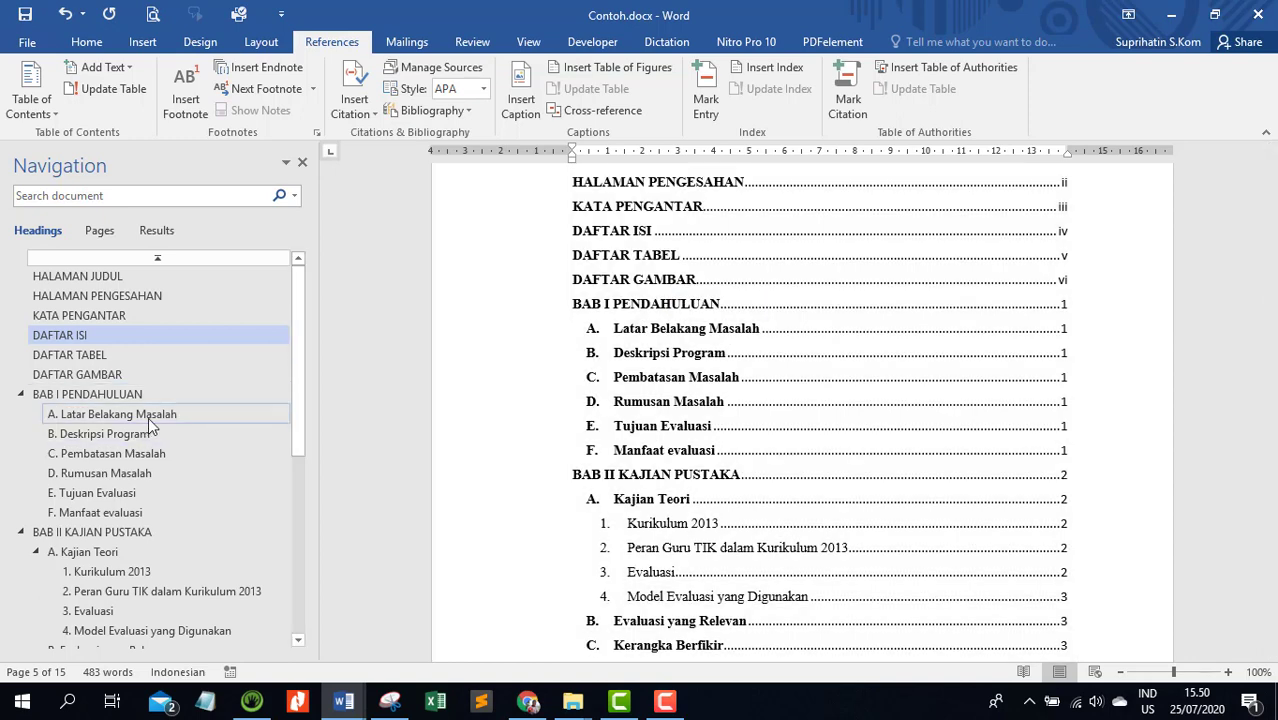
Append HHH to the end of the Latar Belakang Masalah subheading in BAB I
{"action": "left_click", "coordinate": [148, 414]}
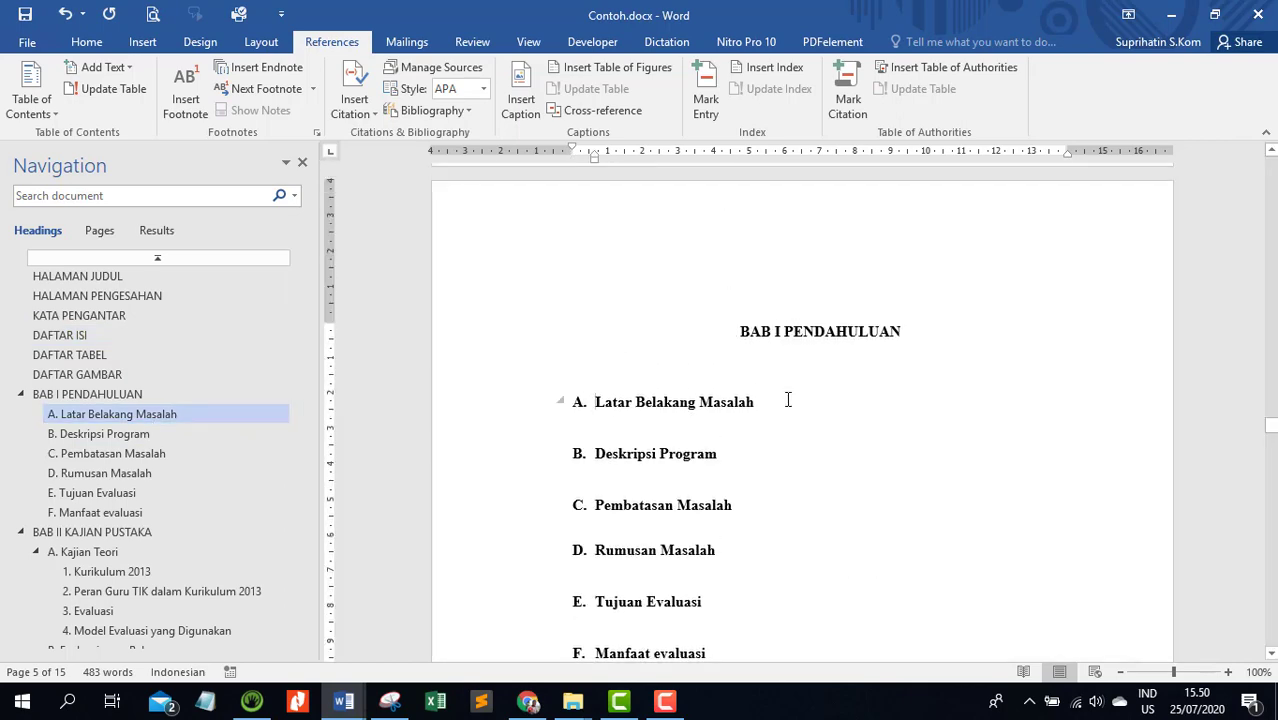
{"action": "left_click", "coordinate": [788, 400]}
{"action": "type", "text": "HHH"}
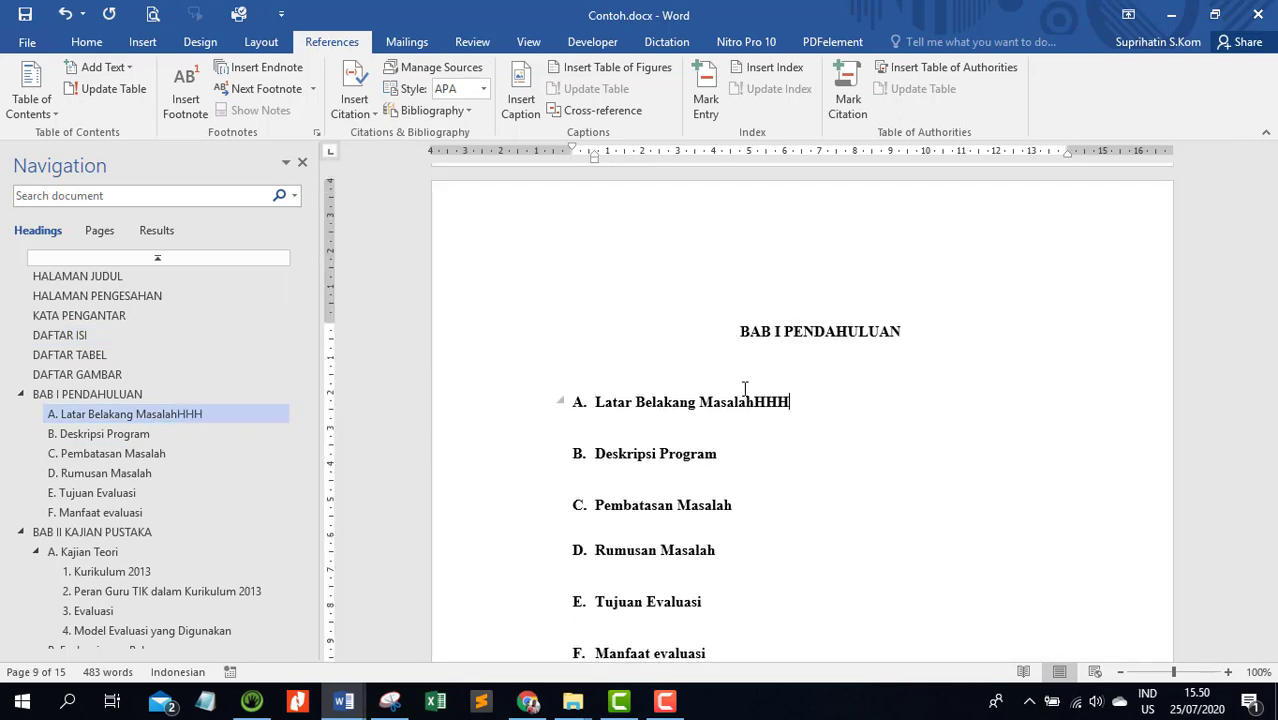
Update the entire table of contents under DAFTAR ISI to include the changed Latar Belakang Masalah subheading
{"action": "left_click", "coordinate": [90, 335]}
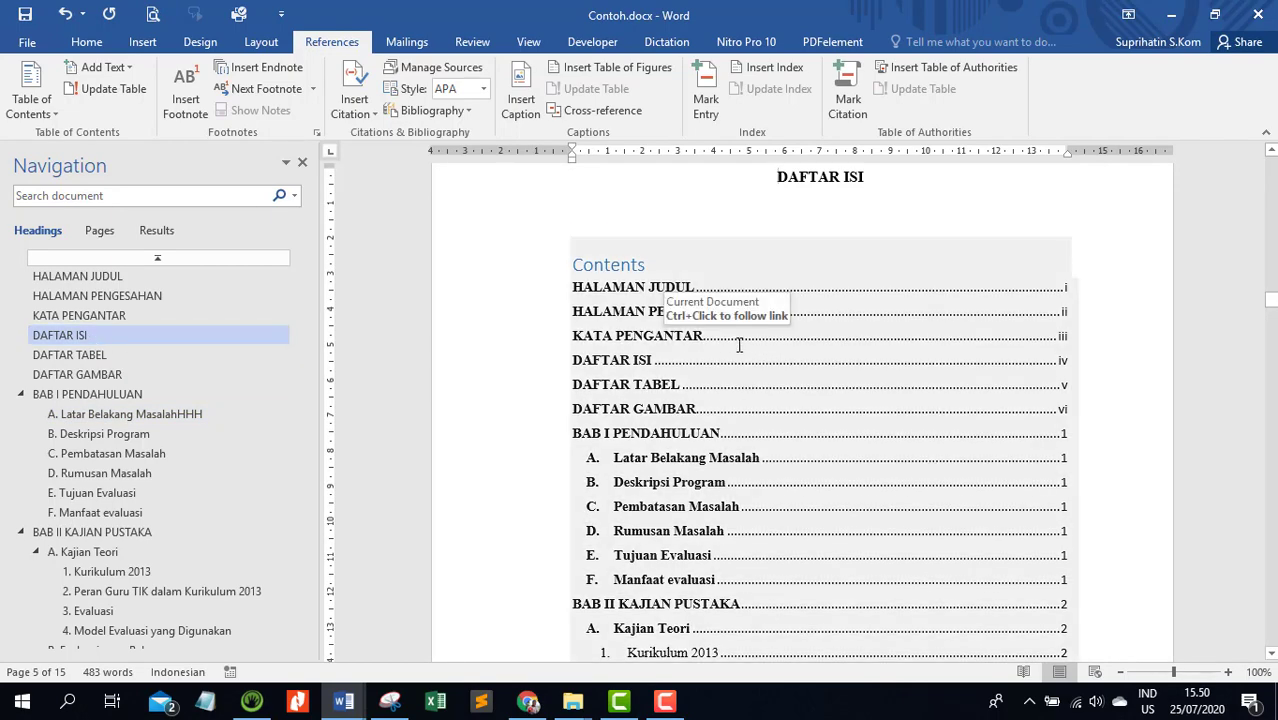
{"action": "scroll", "coordinate": [739, 345], "scroll_direction": "down", "scroll_amount": 1}
{"action": "scroll", "coordinate": [736, 294], "scroll_direction": "up", "scroll_amount": 2}
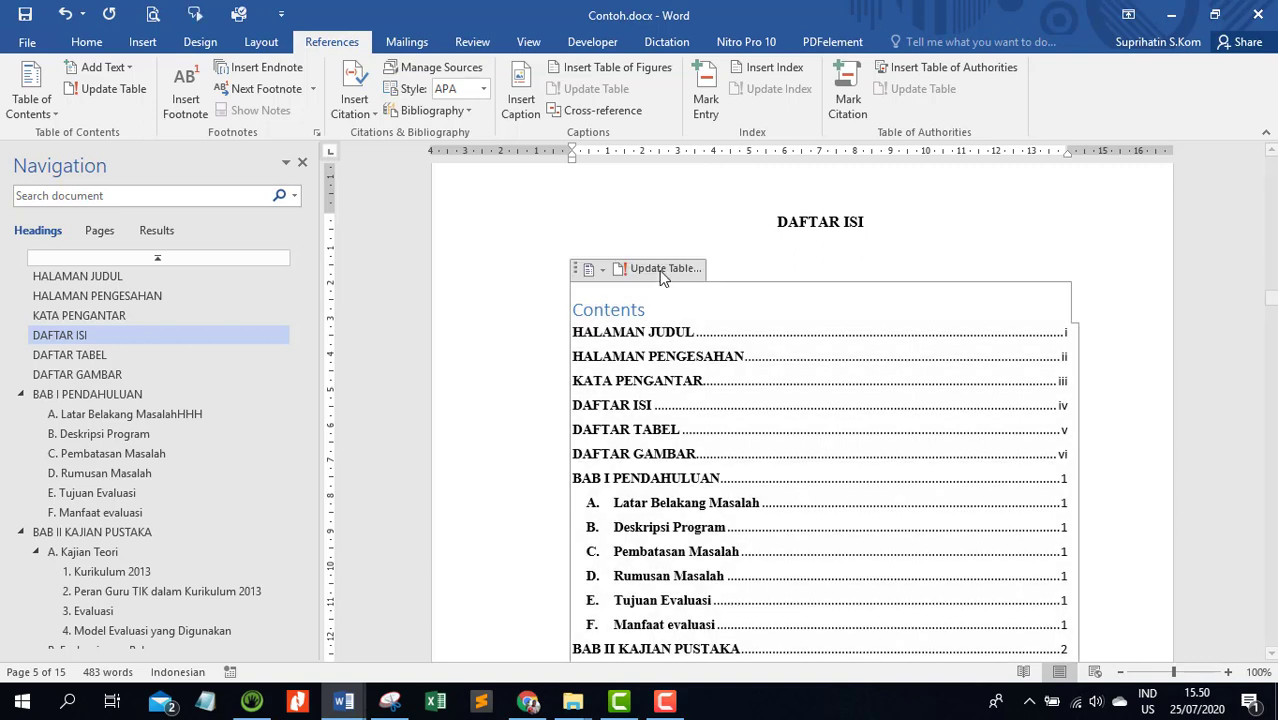
{"action": "left_click", "coordinate": [659, 270]}
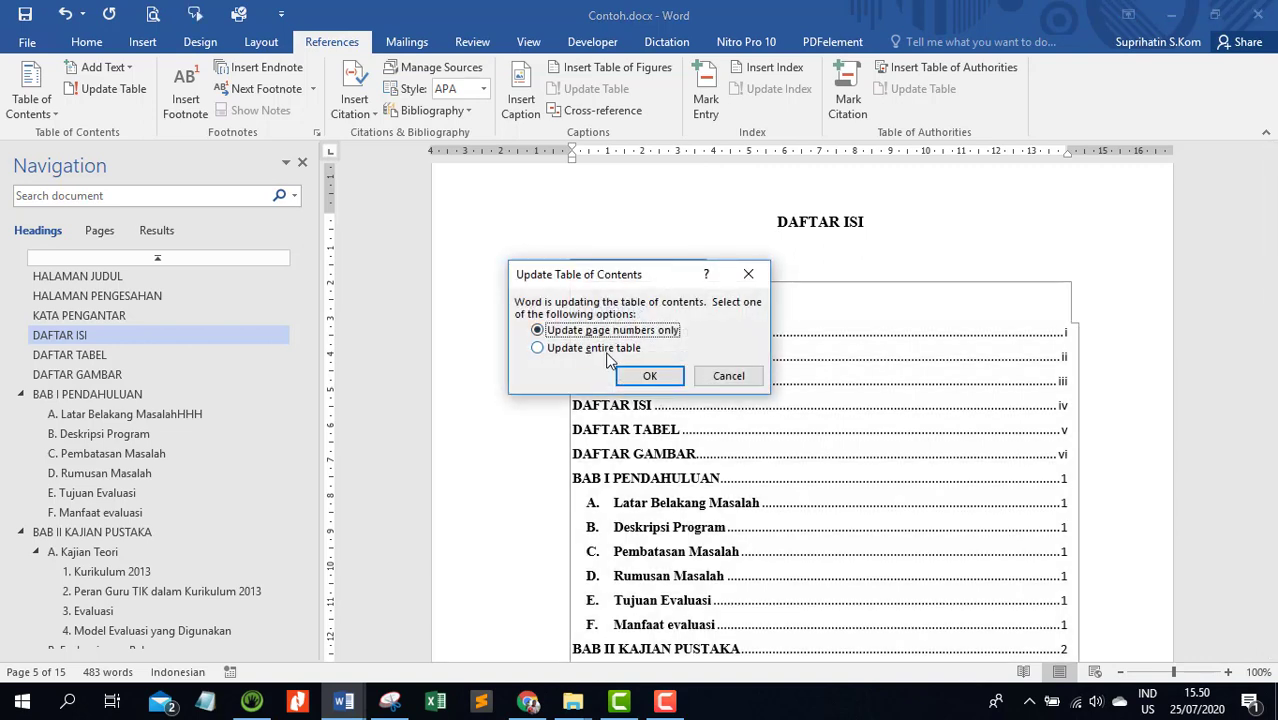
{"action": "left_click", "coordinate": [605, 349]}
{"action": "left_click", "coordinate": [650, 376]}
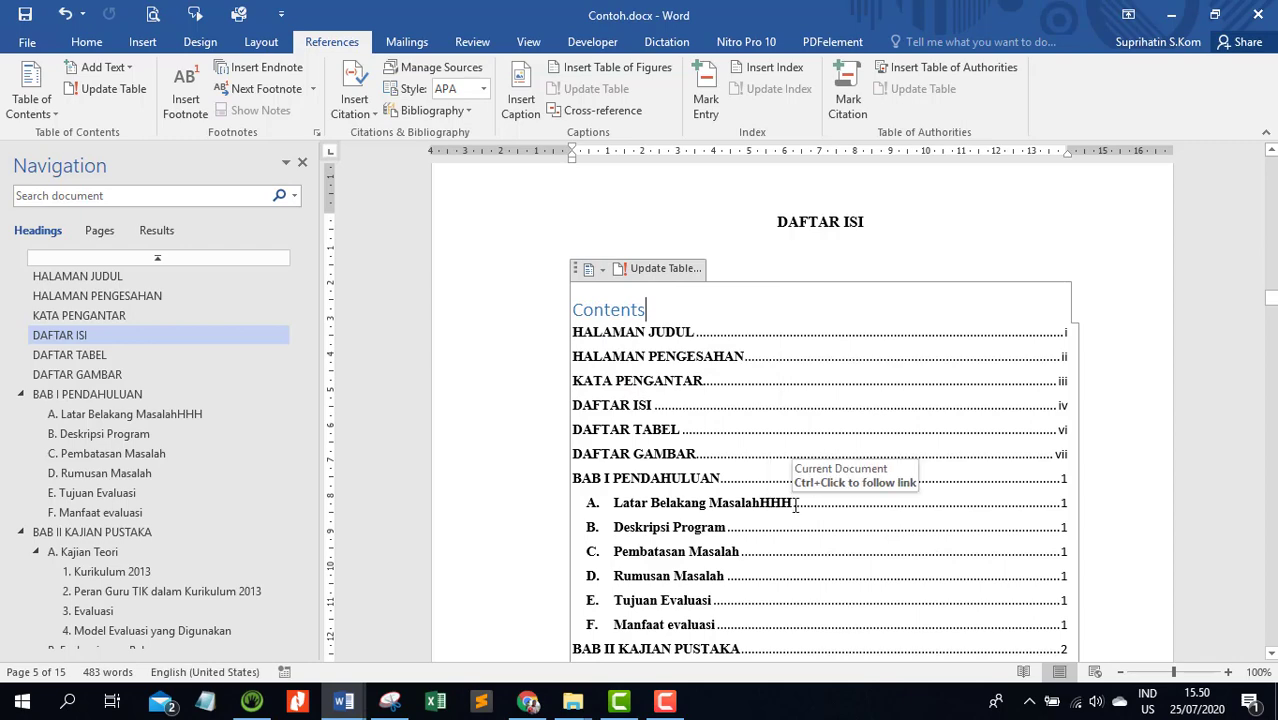
{"action": "scroll", "coordinate": [796, 505], "scroll_direction": "down", "scroll_amount": 3}
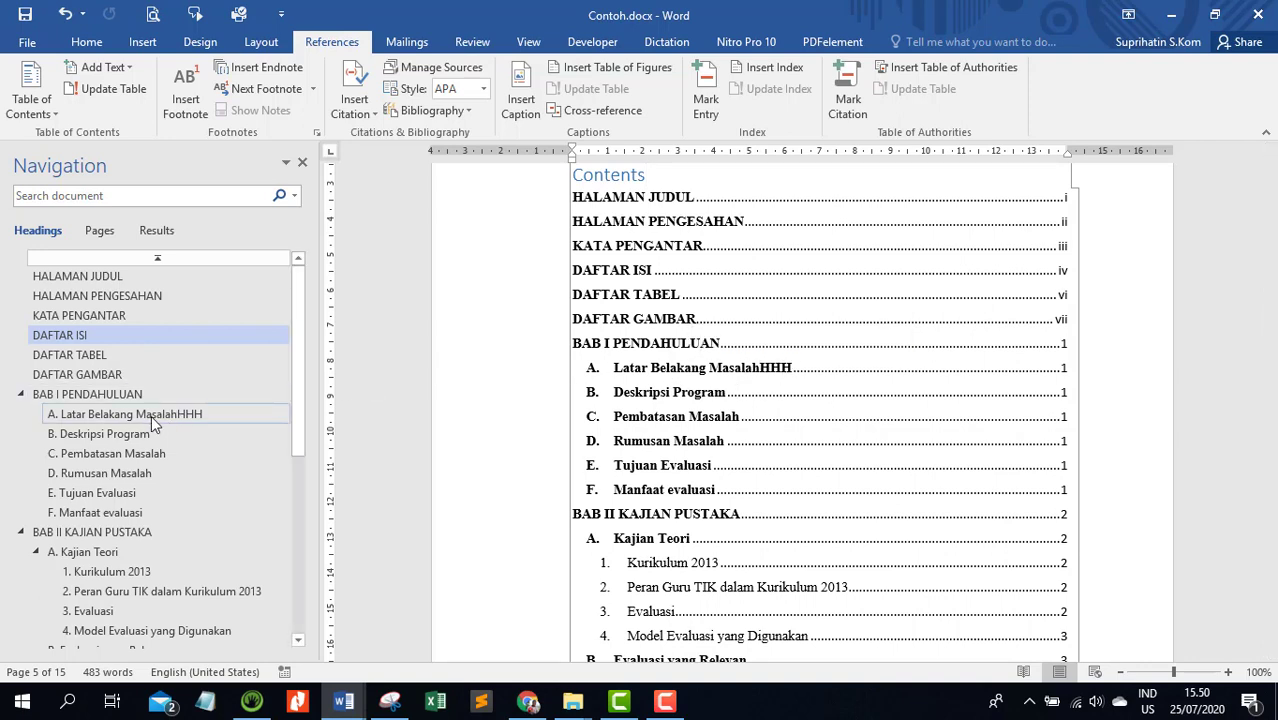
Follow the Latar Belakang Masalah entry to its subheading in BAB I and delete the trailing HHH
{"action": "left_click", "coordinate": [763, 370], "text": "ctrl"}
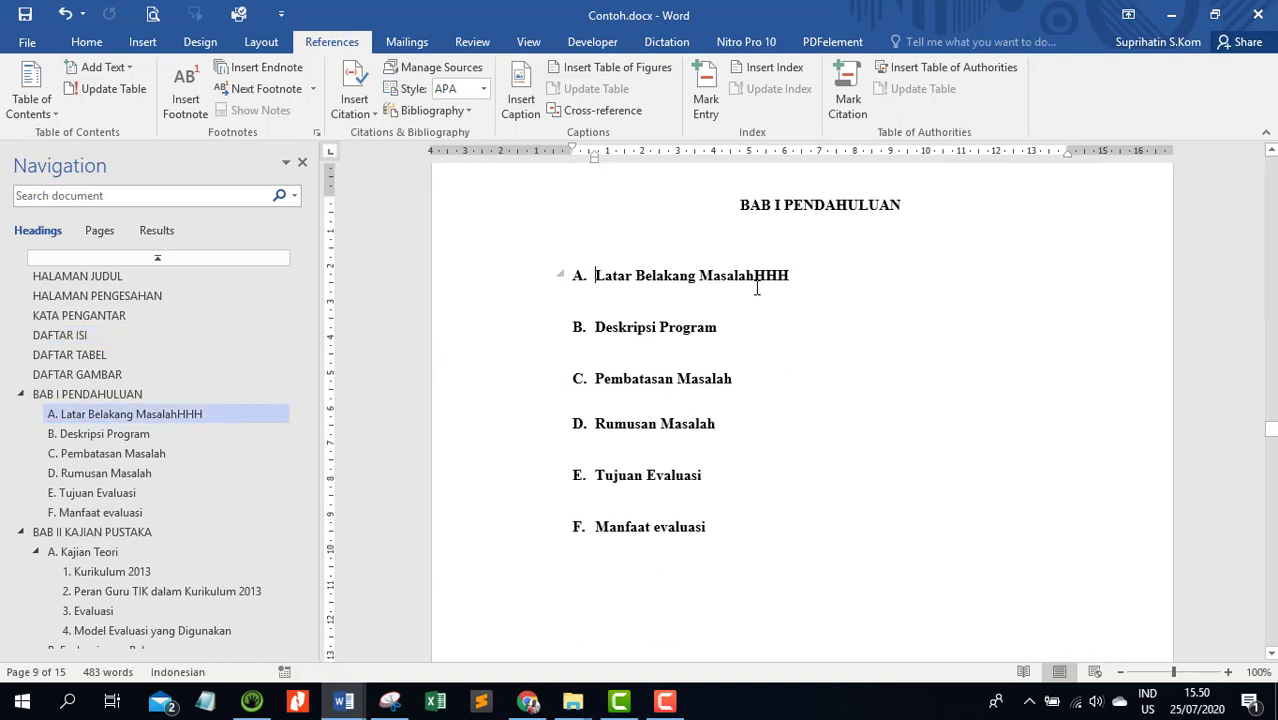
{"action": "left_click_drag", "start_coordinate": [757, 275], "coordinate": [789, 276]}
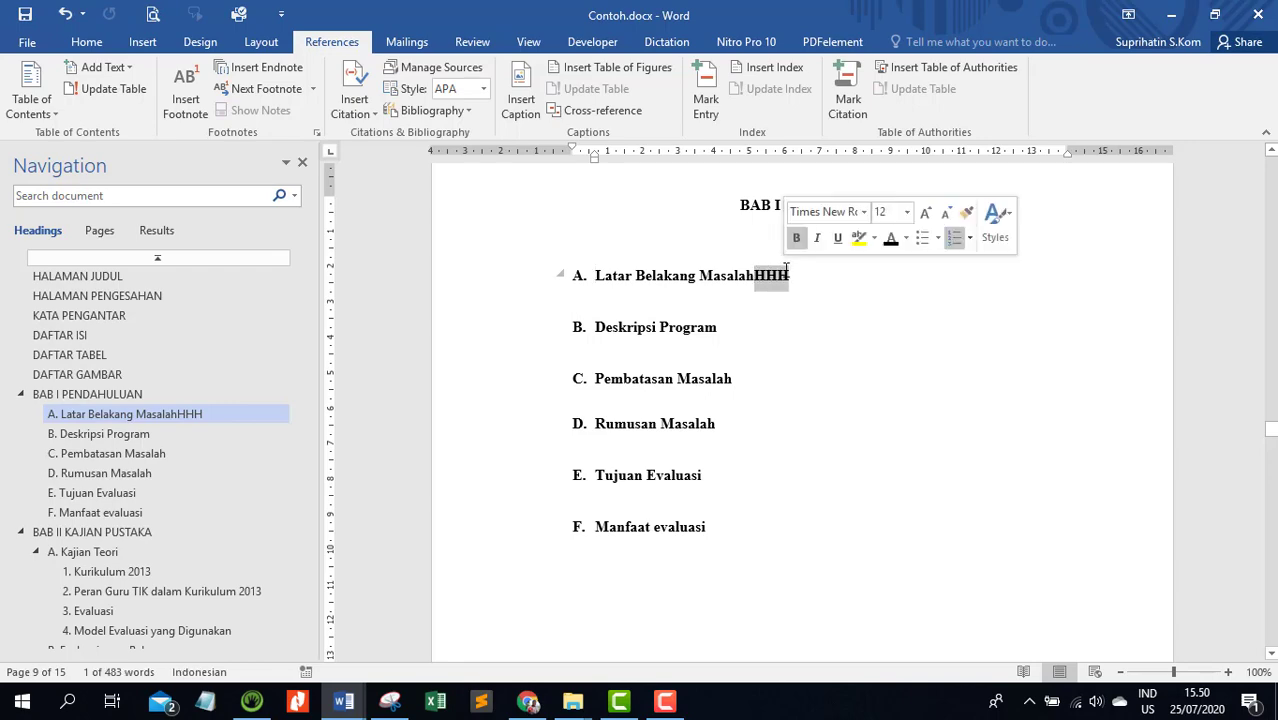
{"action": "key", "text": "BackSpace"}
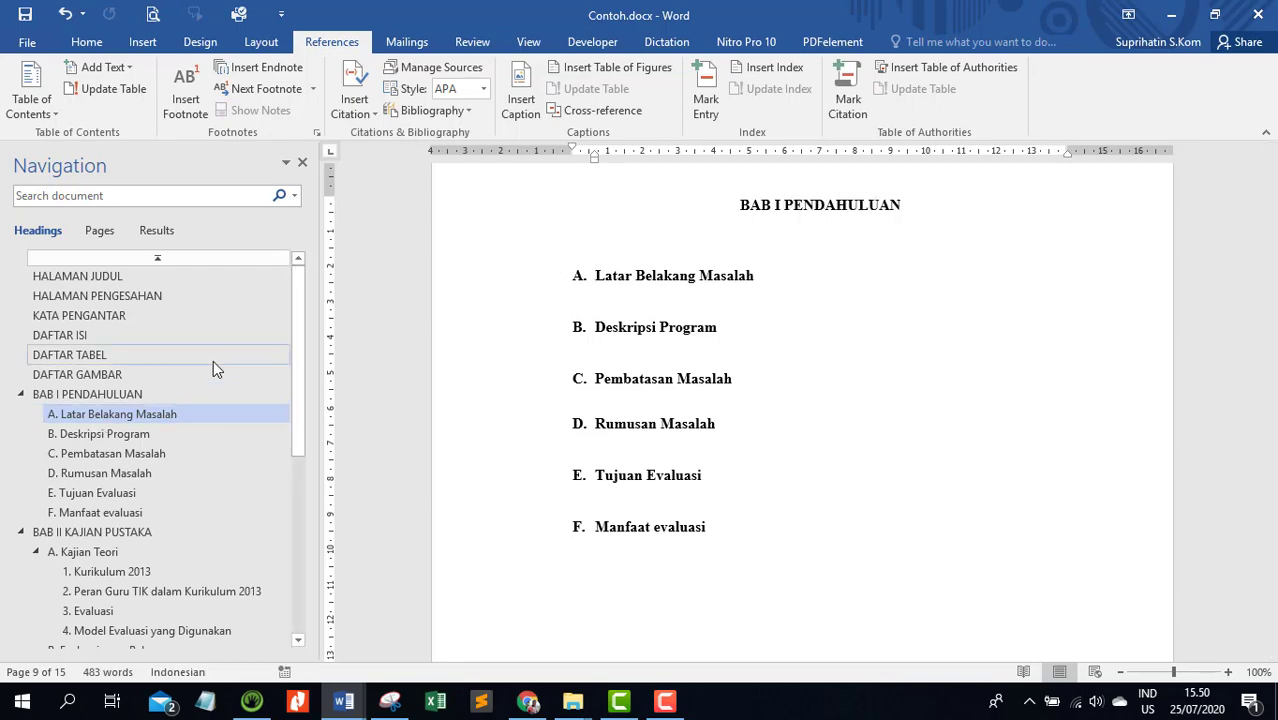
Return to DAFTAR ISI, update the entire table of contents again and check its entries
{"action": "left_click", "coordinate": [82, 336]}
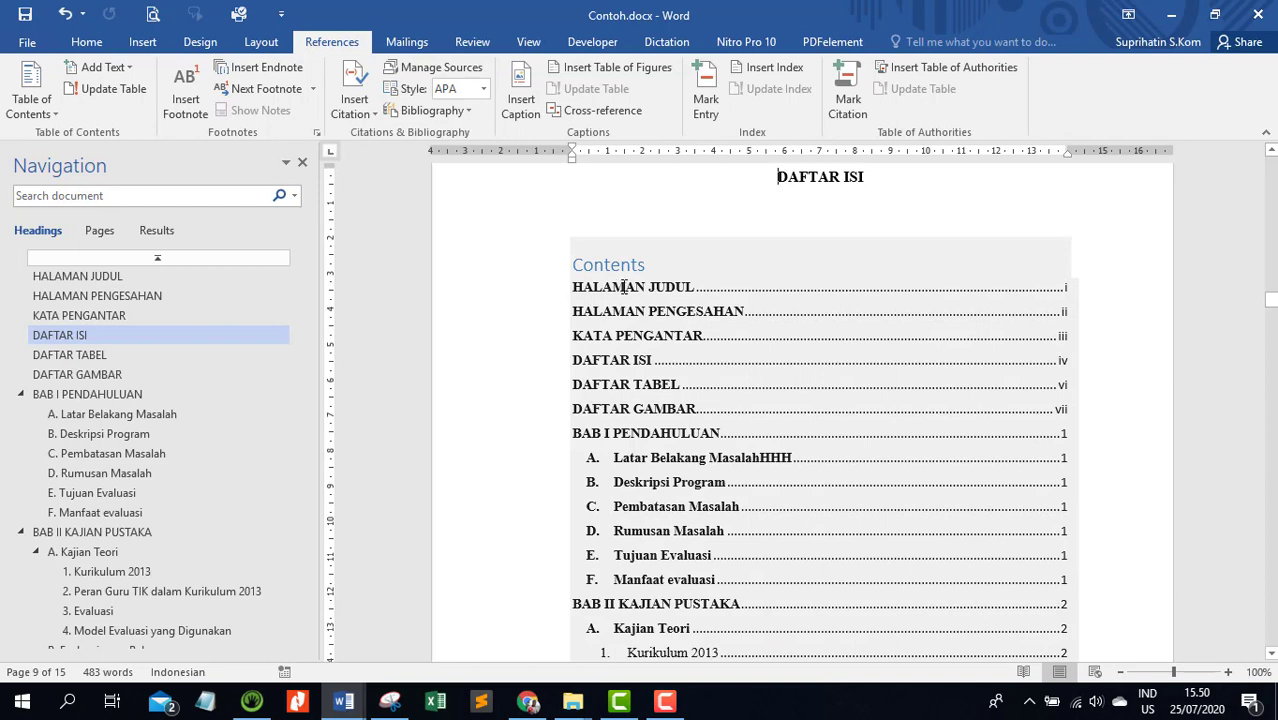
{"action": "left_click", "coordinate": [622, 287]}
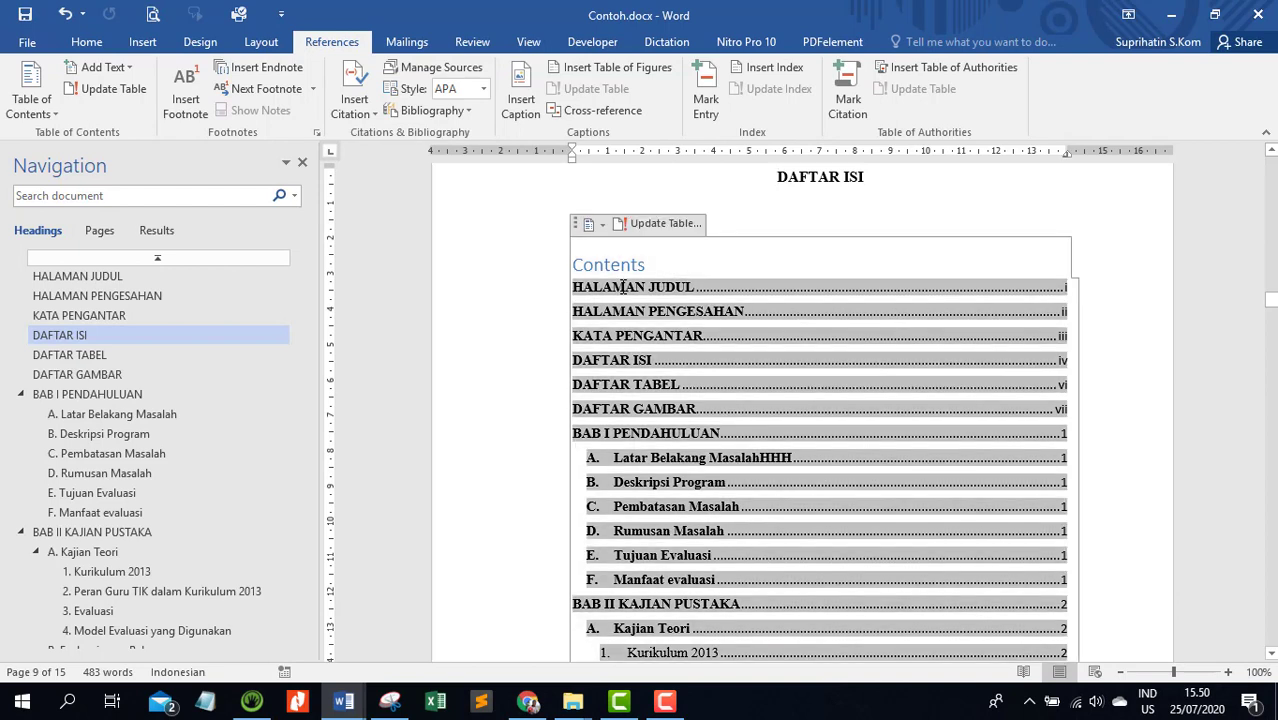
{"action": "left_click", "coordinate": [646, 225]}
{"action": "left_click", "coordinate": [615, 350]}
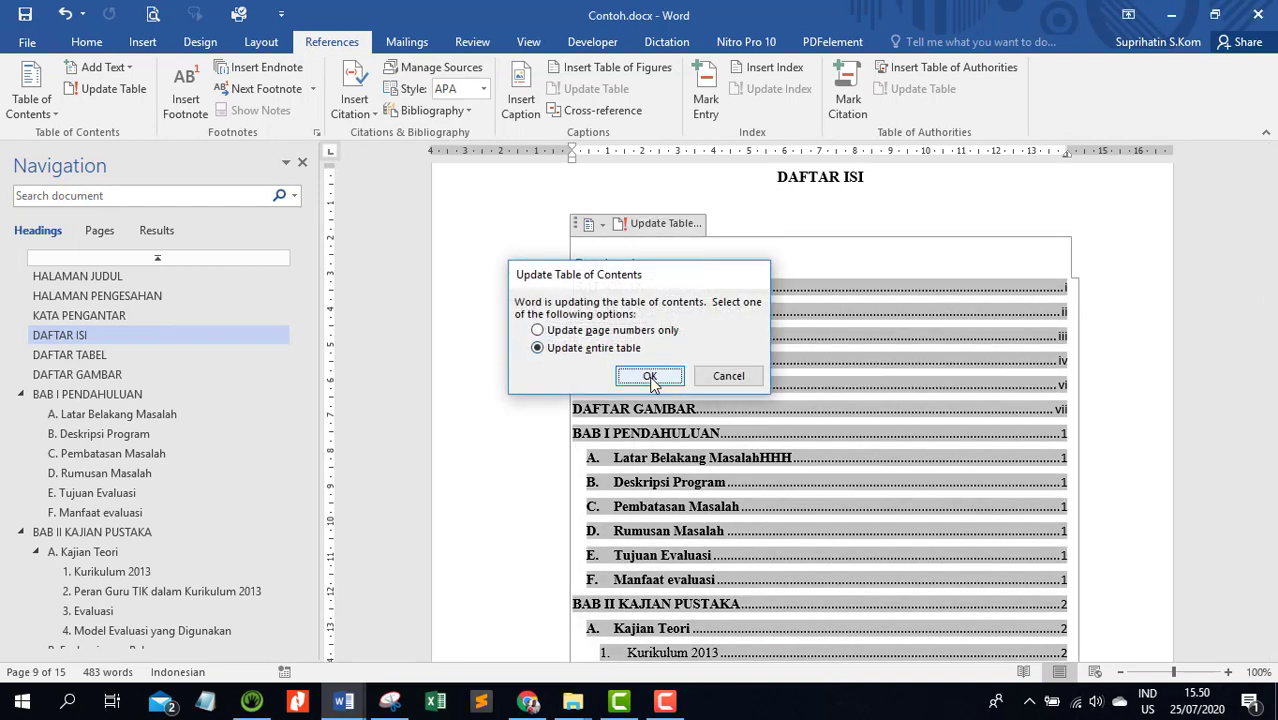
{"action": "left_click", "coordinate": [650, 377]}
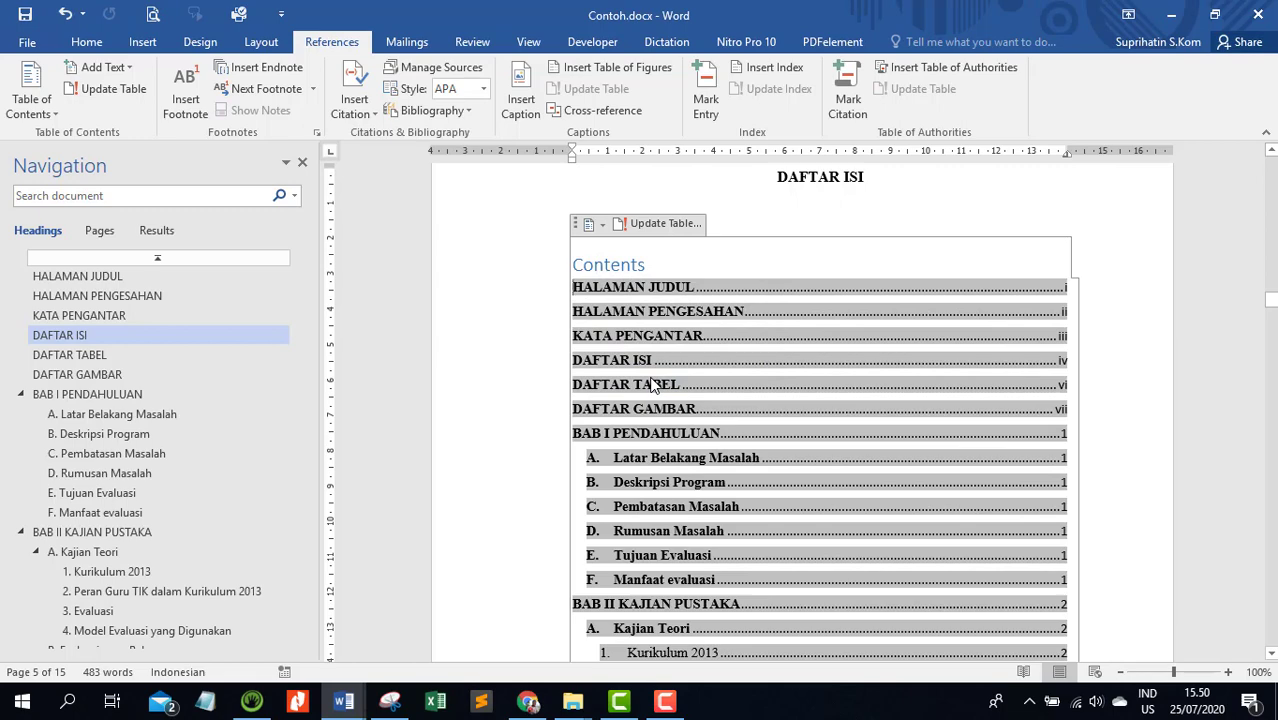
{"action": "scroll", "coordinate": [651, 385], "scroll_direction": "down", "scroll_amount": 8}
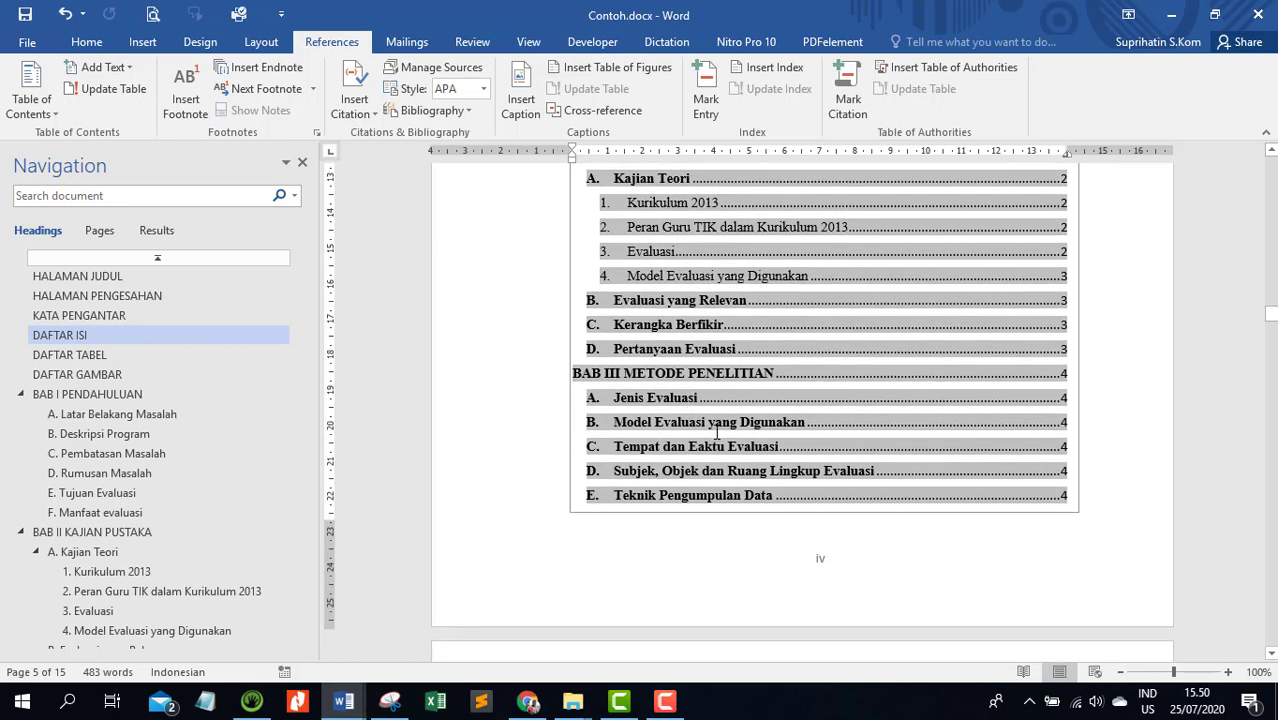
{"action": "scroll", "coordinate": [1020, 362], "scroll_direction": "up", "scroll_amount": 5}
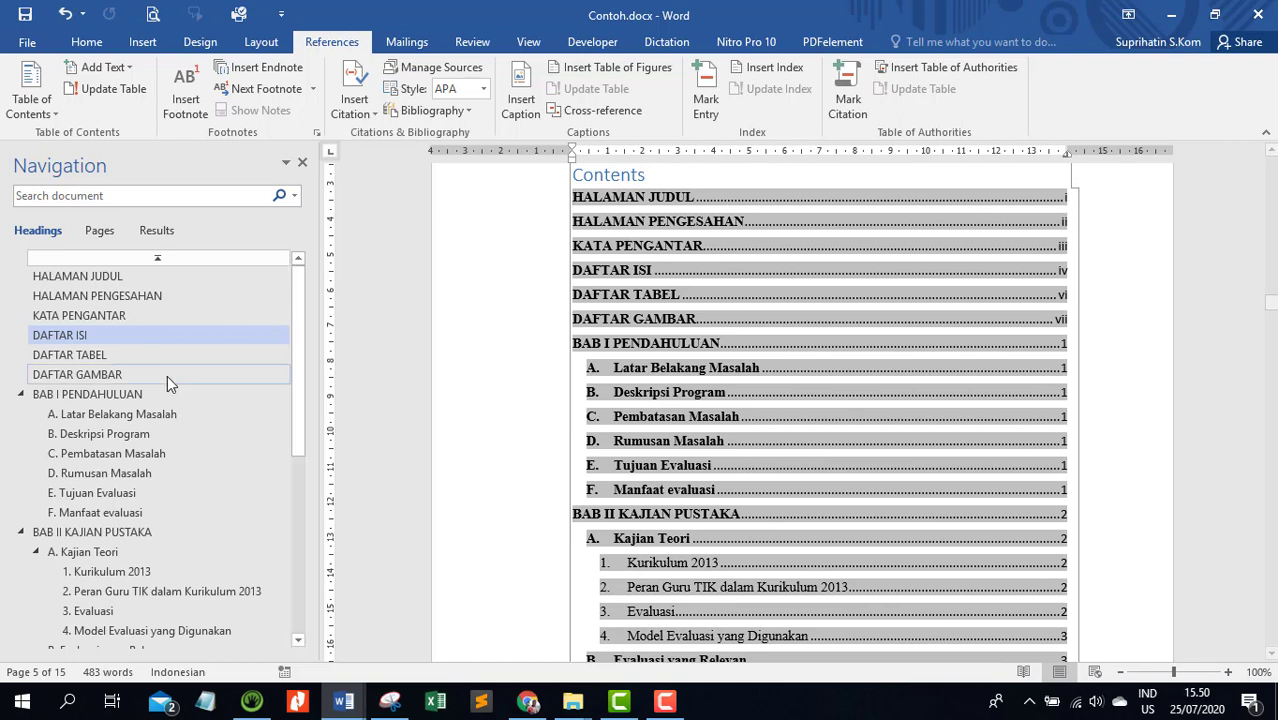
Insert the caption "Tabel 1 Struktur Kurikulum SMA" above the Kurikulum 2013 table, using the Tabel label
{"action": "left_click", "coordinate": [98, 358]}
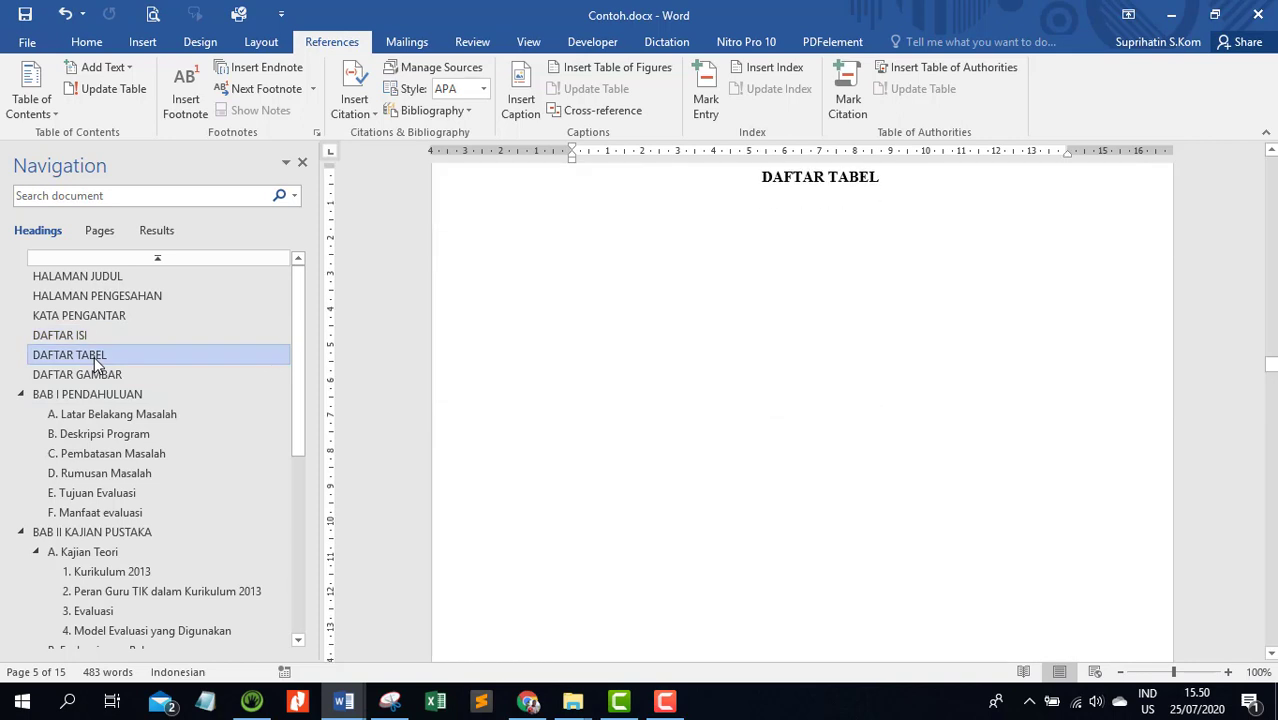
{"action": "left_click", "coordinate": [689, 263]}
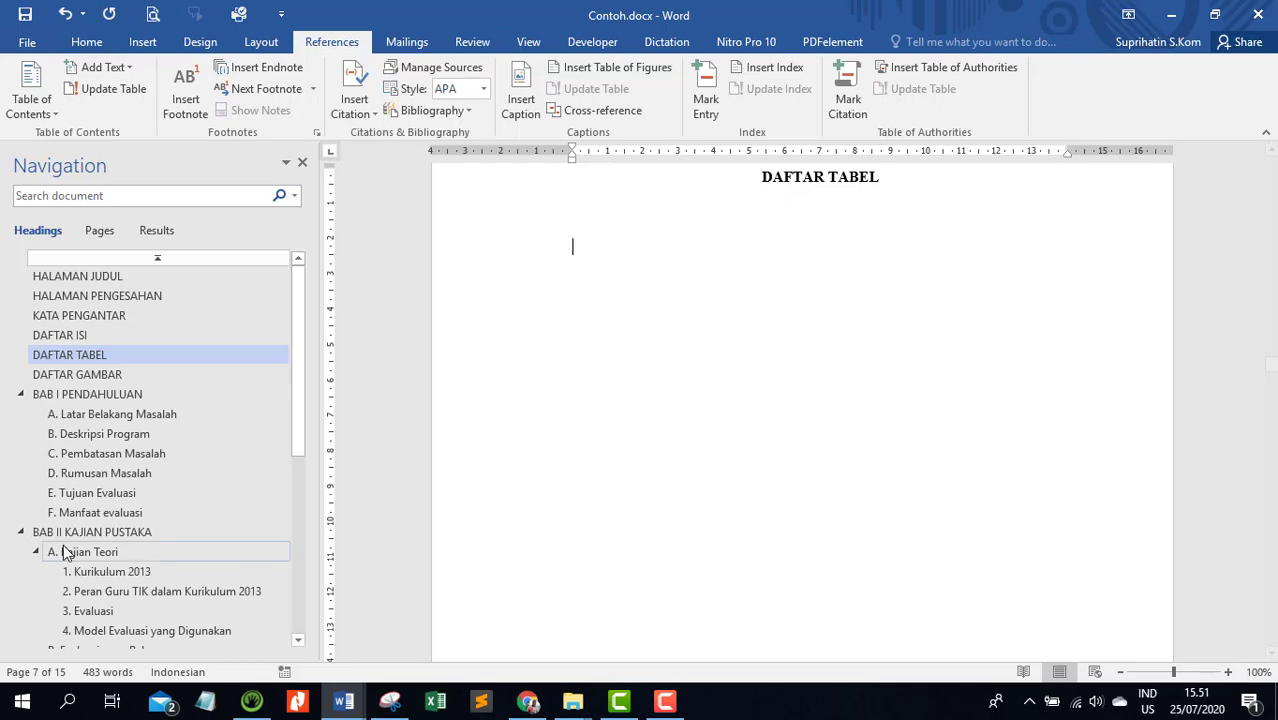
{"action": "left_click", "coordinate": [133, 567]}
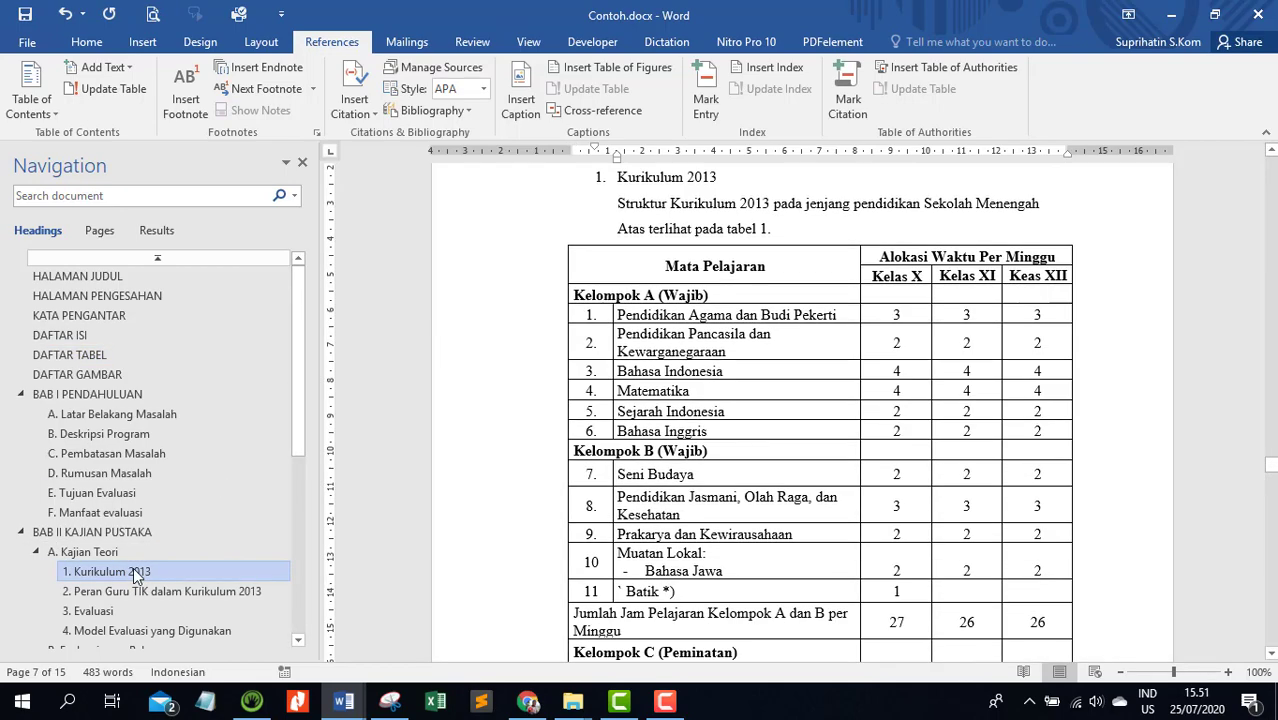
{"action": "left_click", "coordinate": [783, 390]}
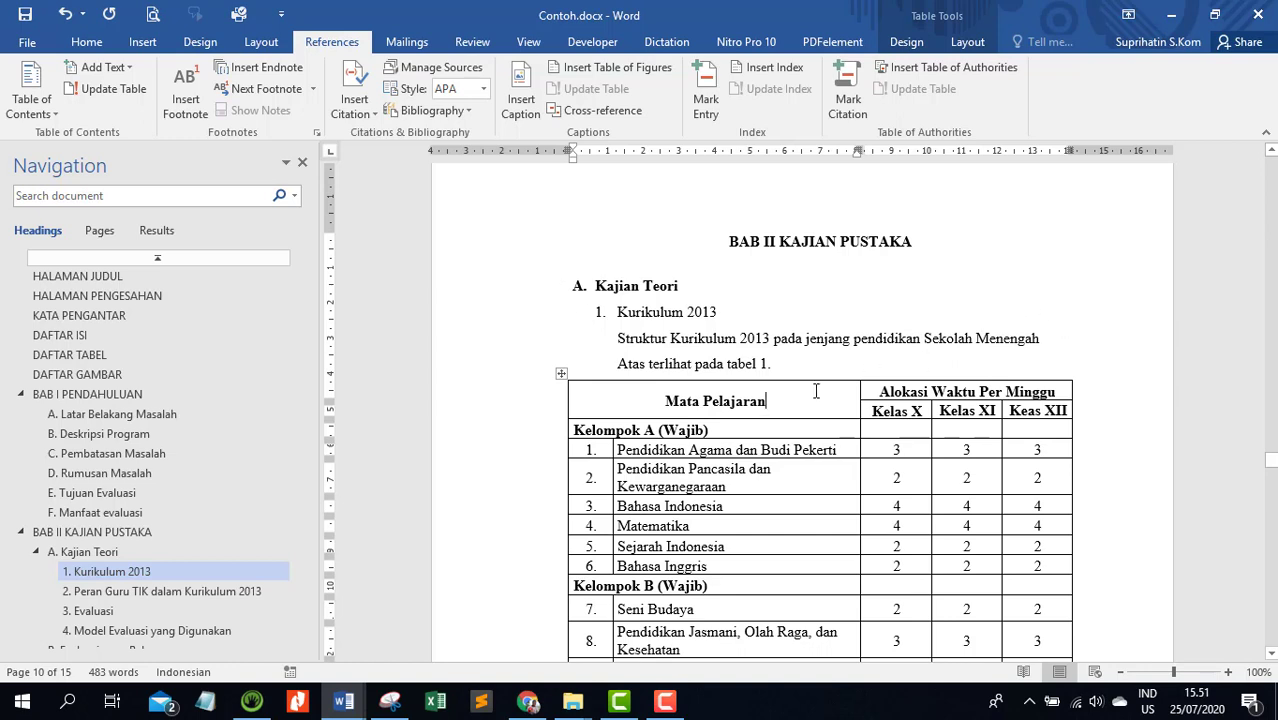
{"action": "left_click", "coordinate": [561, 374]}
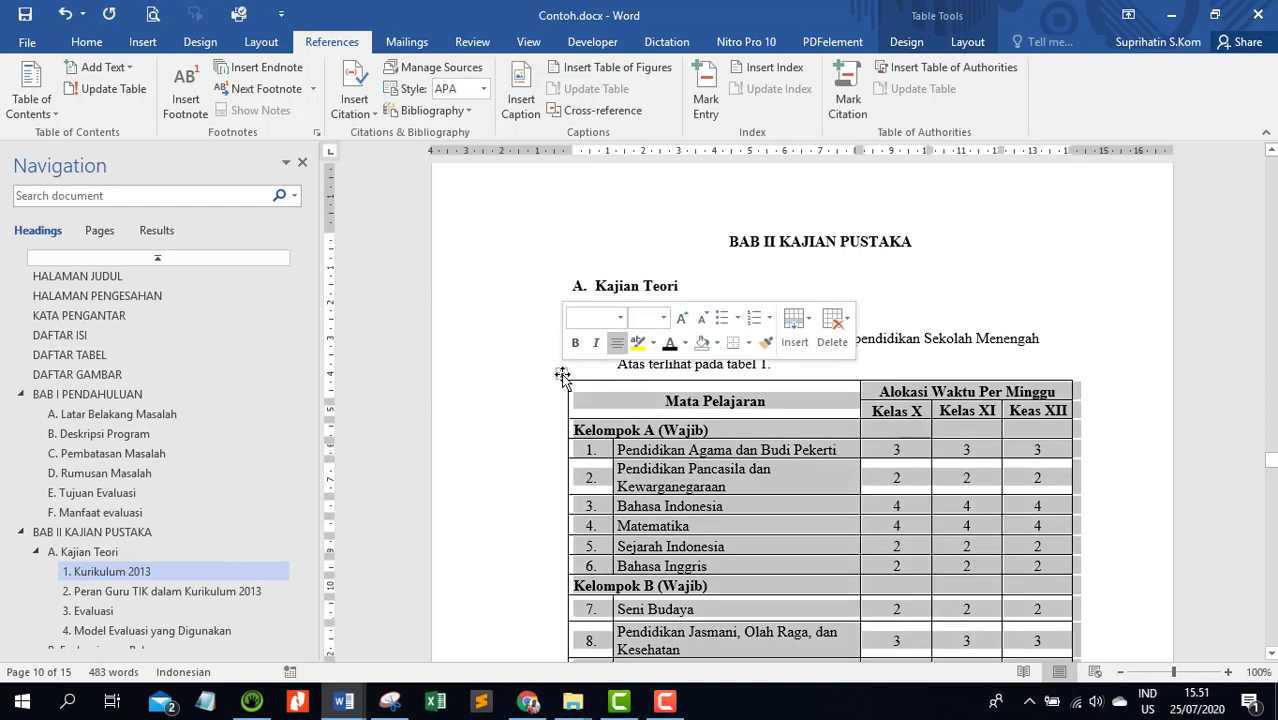
{"action": "right_click", "coordinate": [562, 376]}
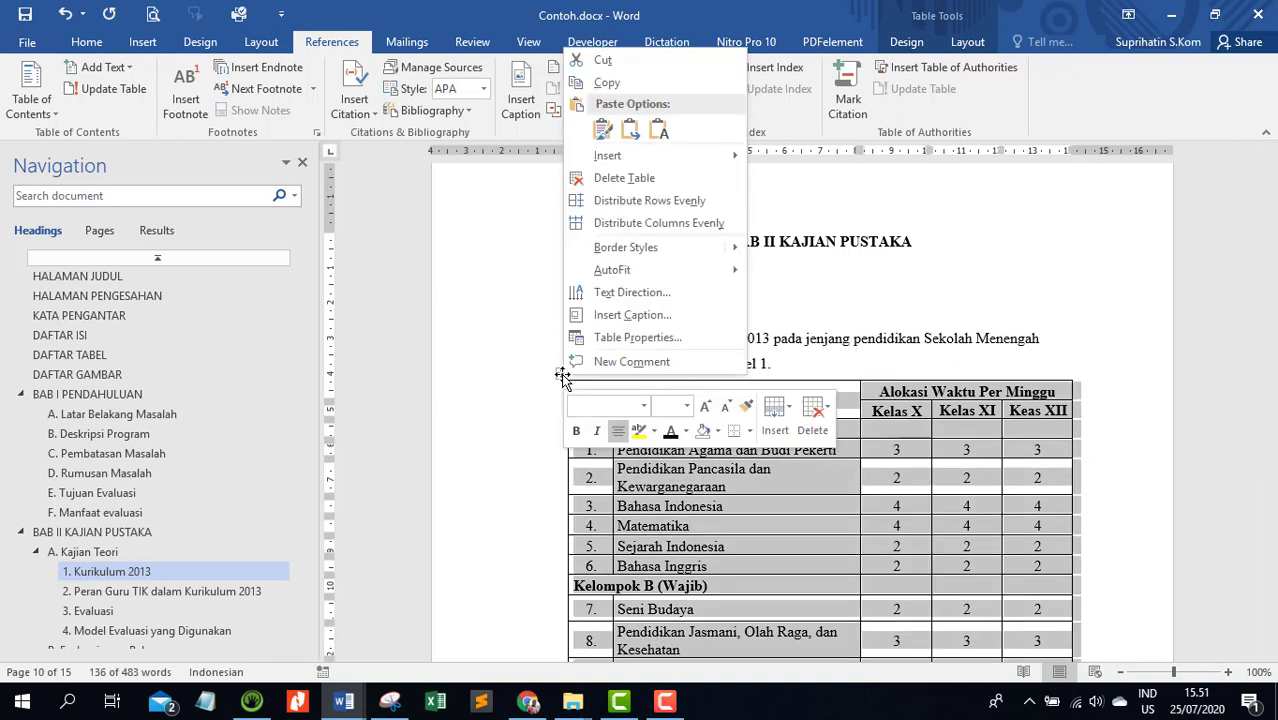
{"action": "left_click", "coordinate": [624, 316]}
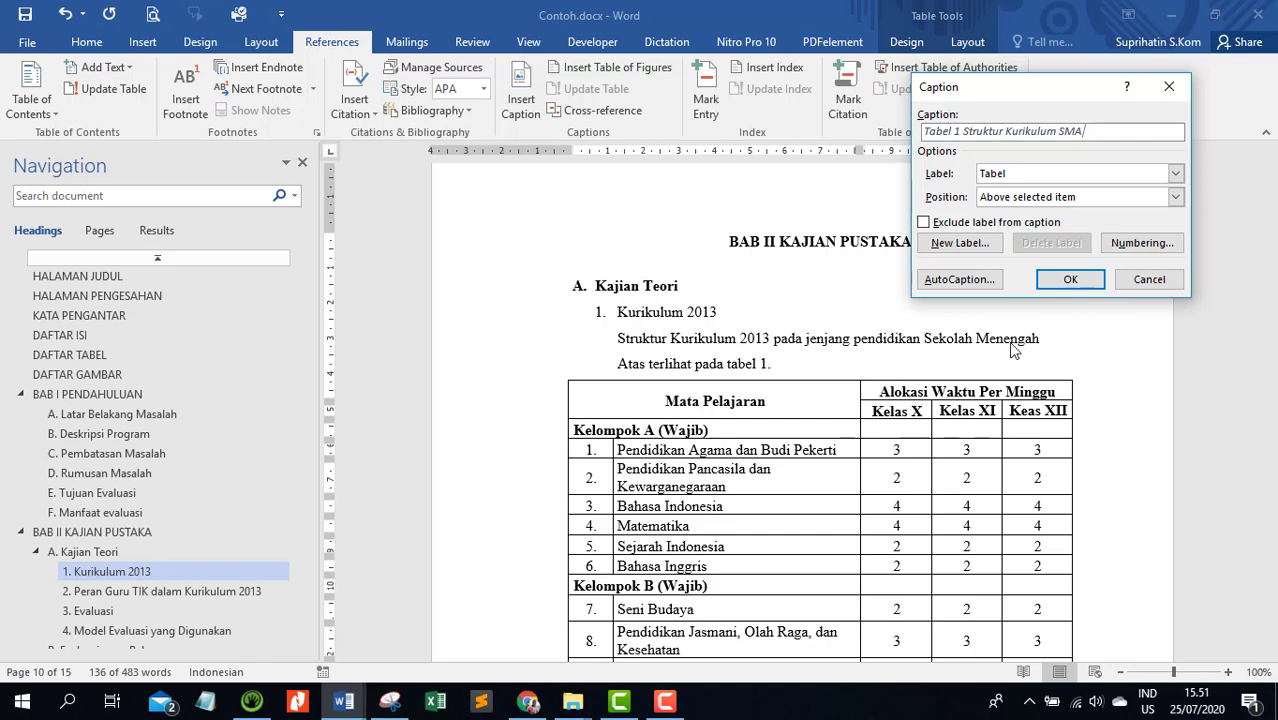
{"action": "left_click", "coordinate": [1064, 280]}
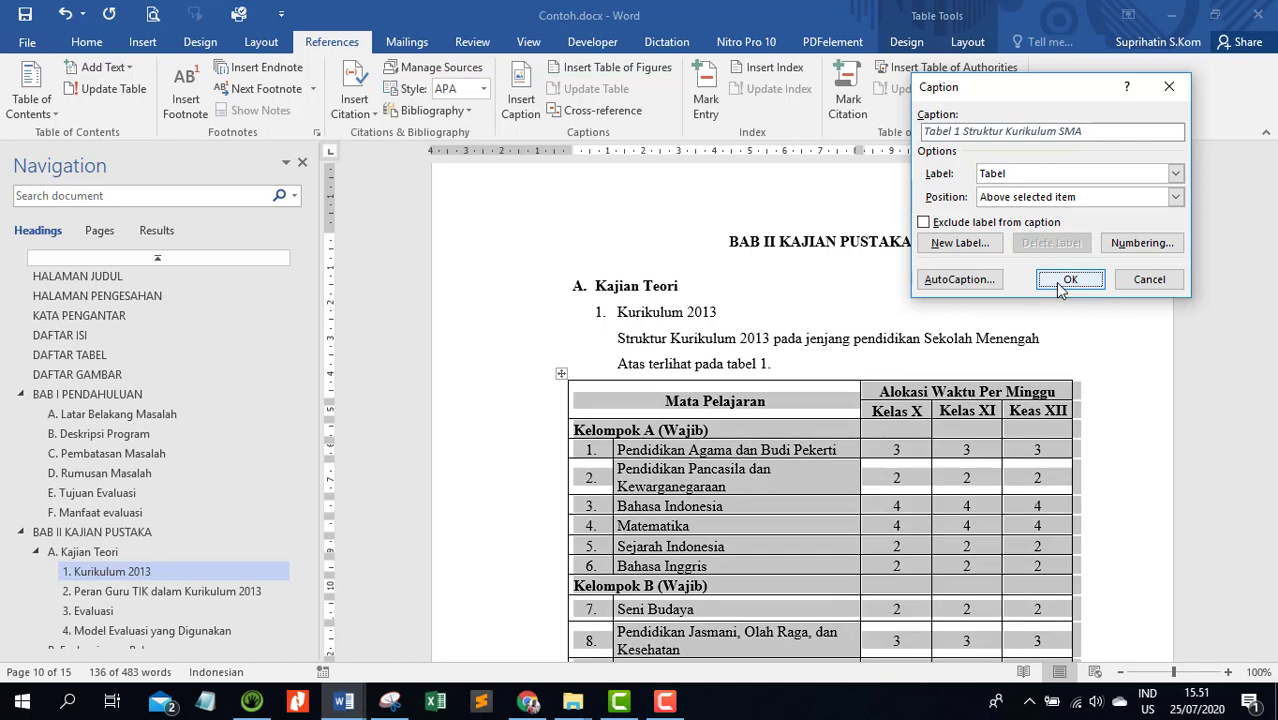
Centre the Tabel 1 caption above the curriculum table and make its text black, non-italic and 10 pt
{"action": "left_click", "coordinate": [527, 393]}
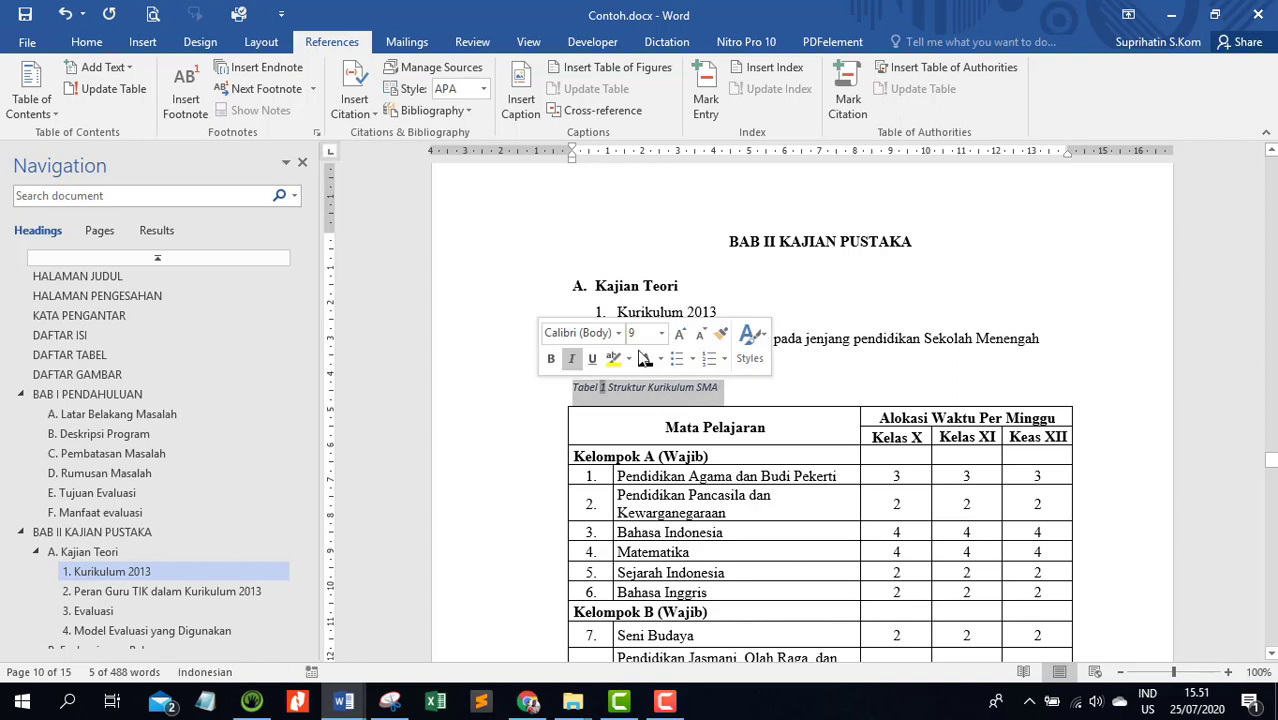
{"action": "left_click", "coordinate": [98, 44]}
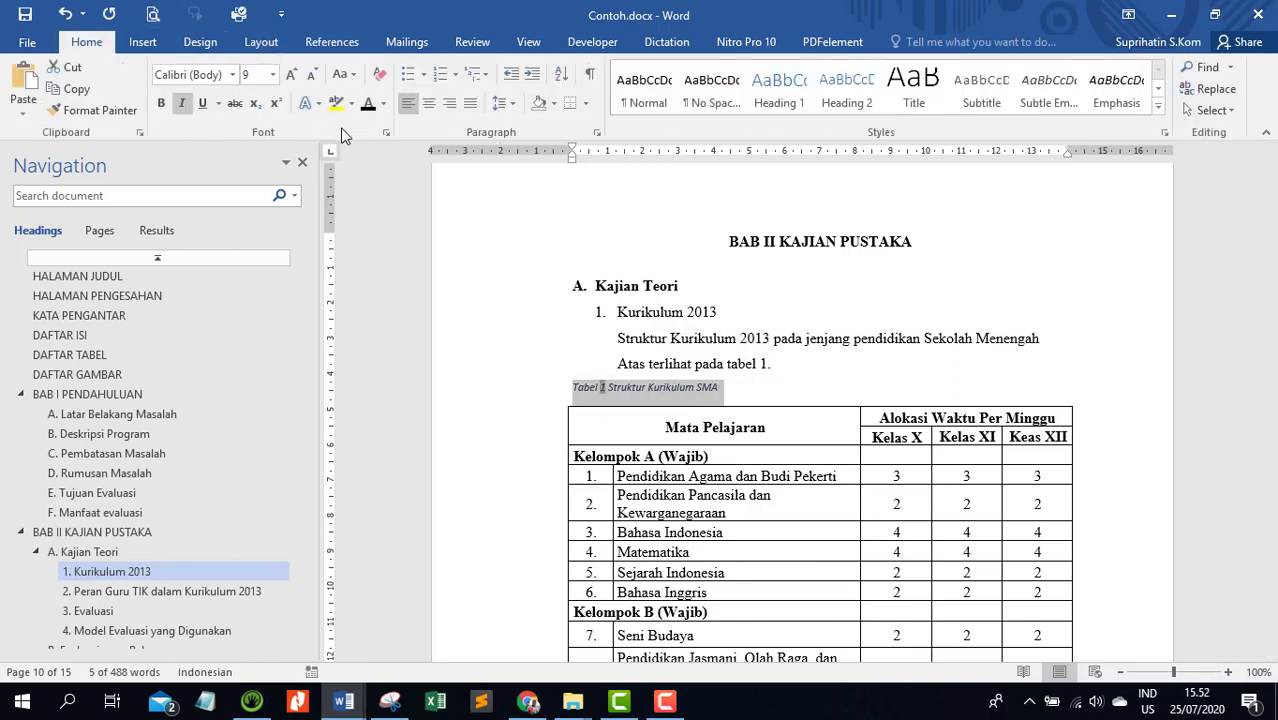
{"action": "left_click", "coordinate": [428, 104]}
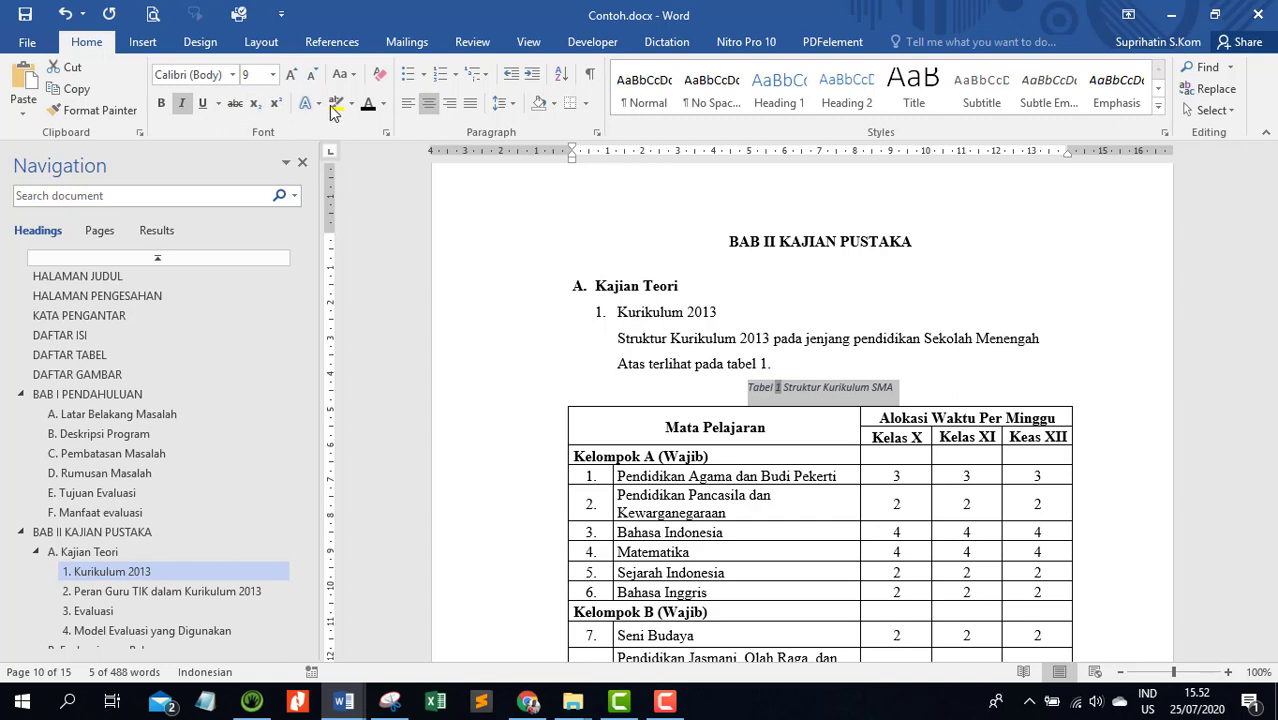
{"action": "left_click", "coordinate": [369, 106]}
{"action": "left_click", "coordinate": [183, 106]}
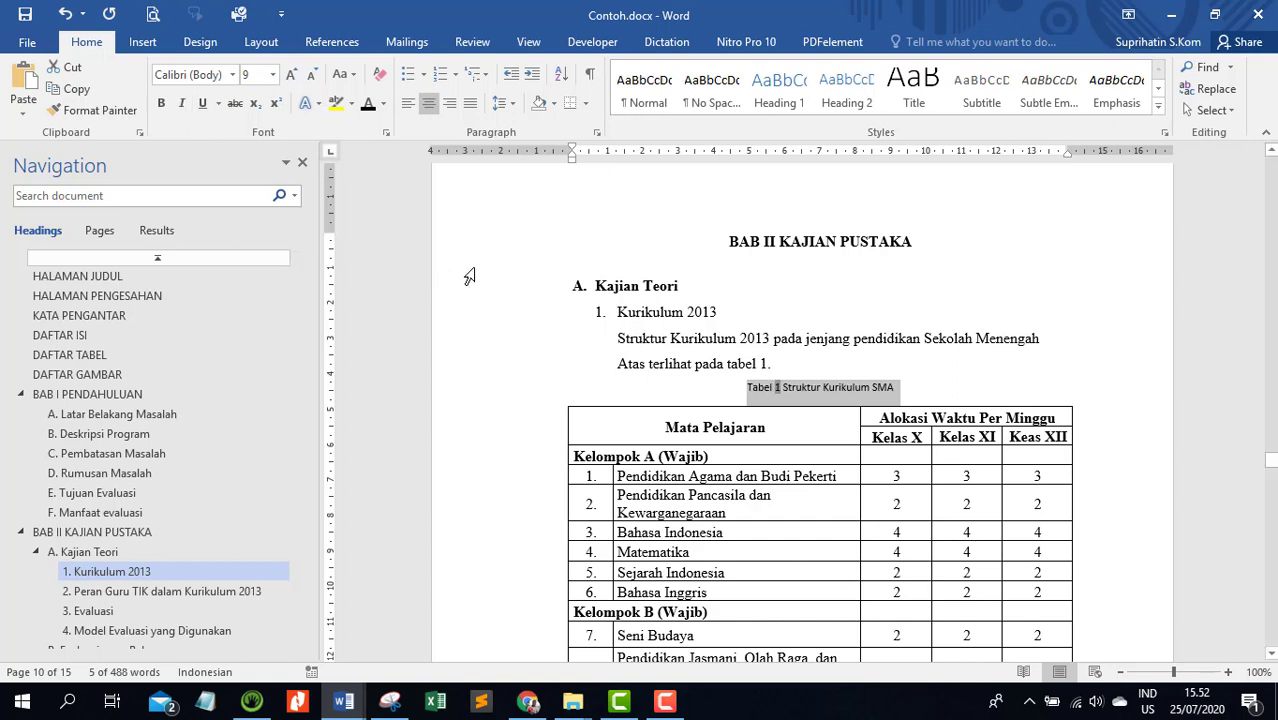
{"action": "left_click", "coordinate": [292, 78]}
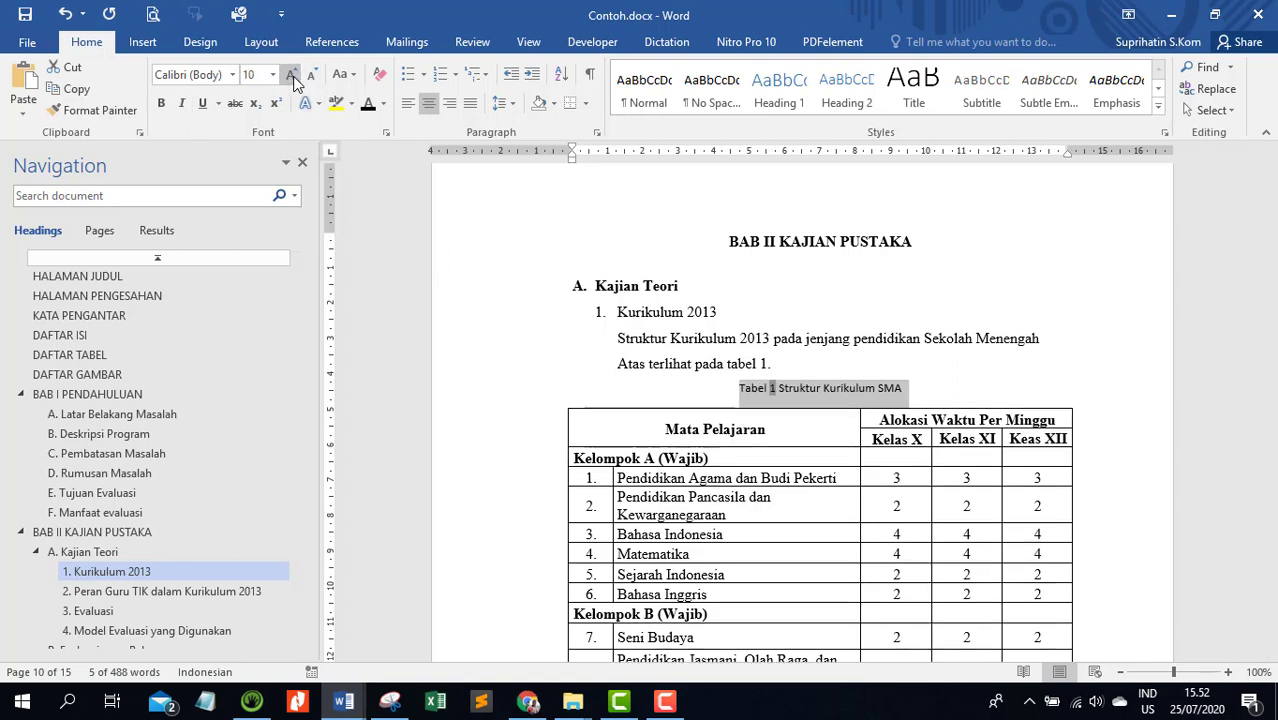
Remove the space after the Tabel 1 caption, set its line spacing to 1,5 and its font size to 12
{"action": "left_click", "coordinate": [500, 103]}
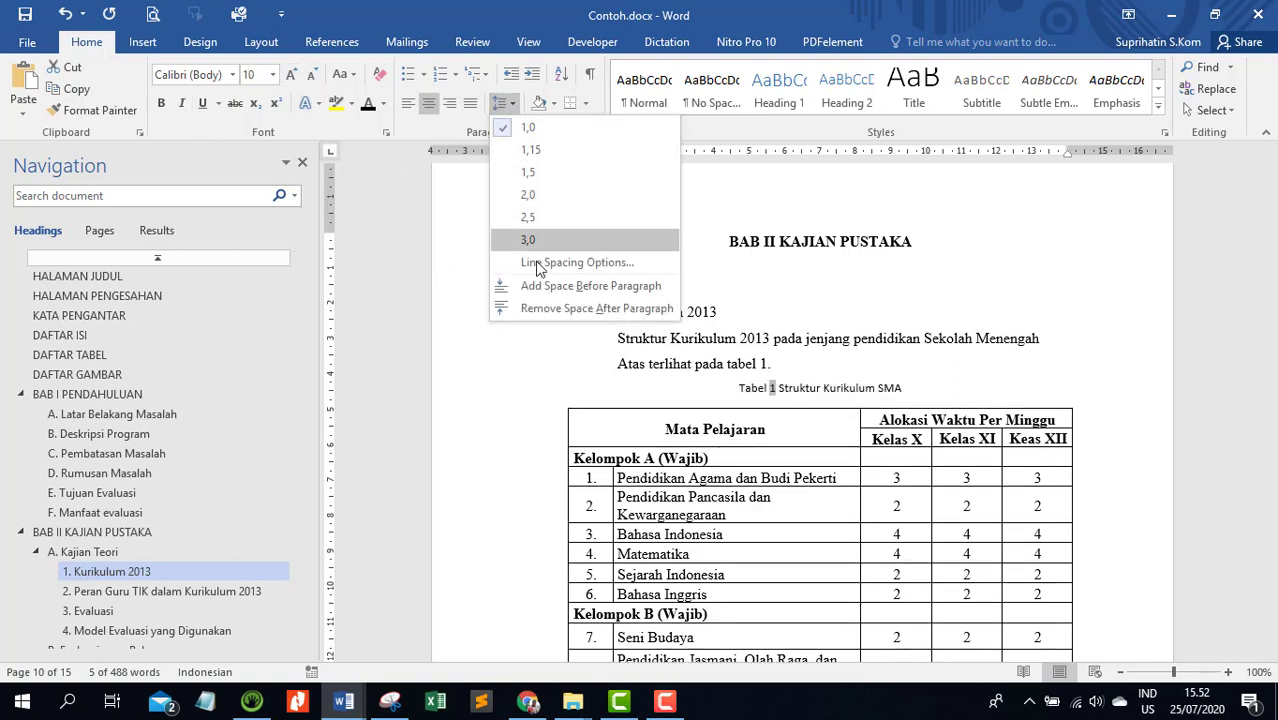
{"action": "left_click", "coordinate": [548, 308]}
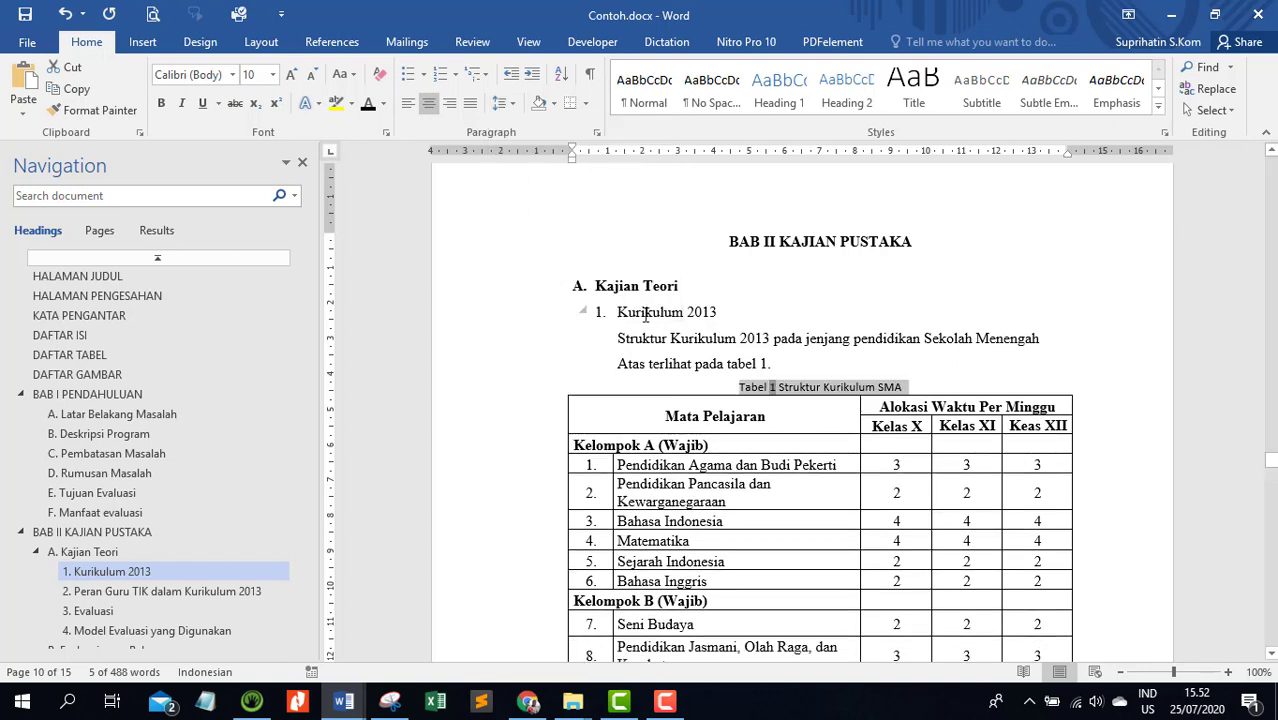
{"action": "left_click", "coordinate": [501, 104]}
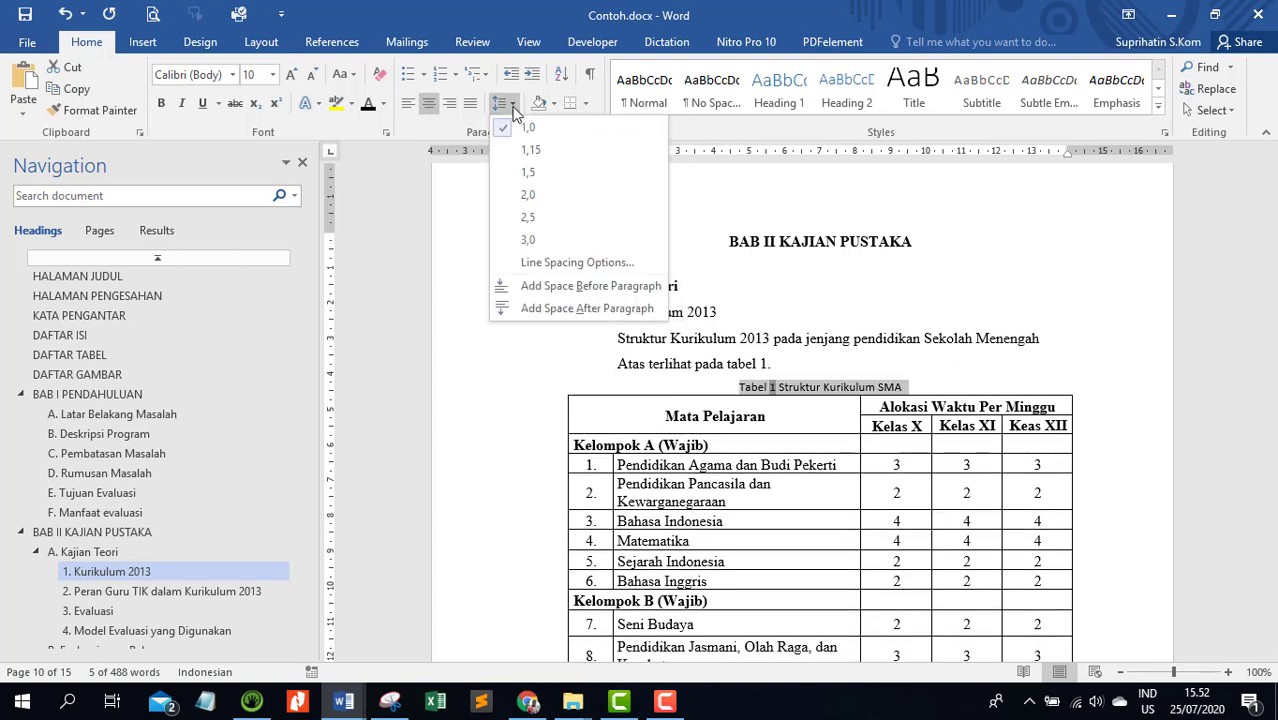
{"action": "left_click", "coordinate": [530, 174]}
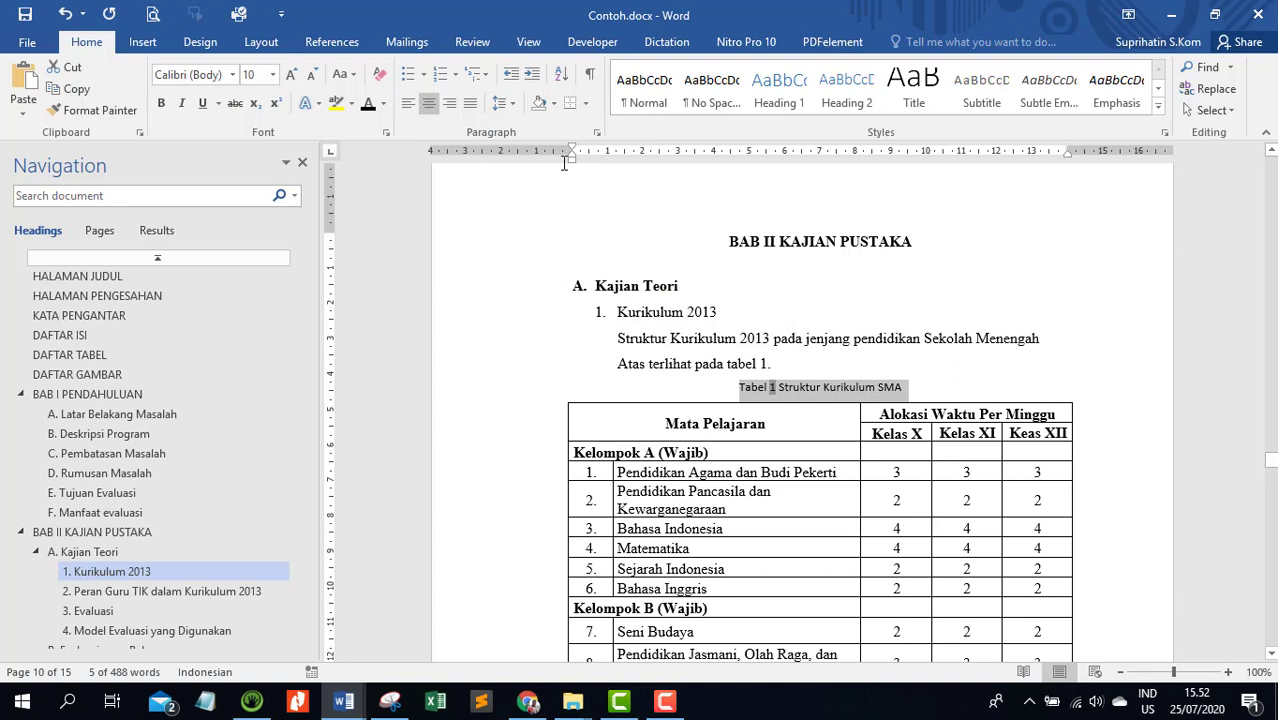
{"action": "left_click", "coordinate": [289, 76]}
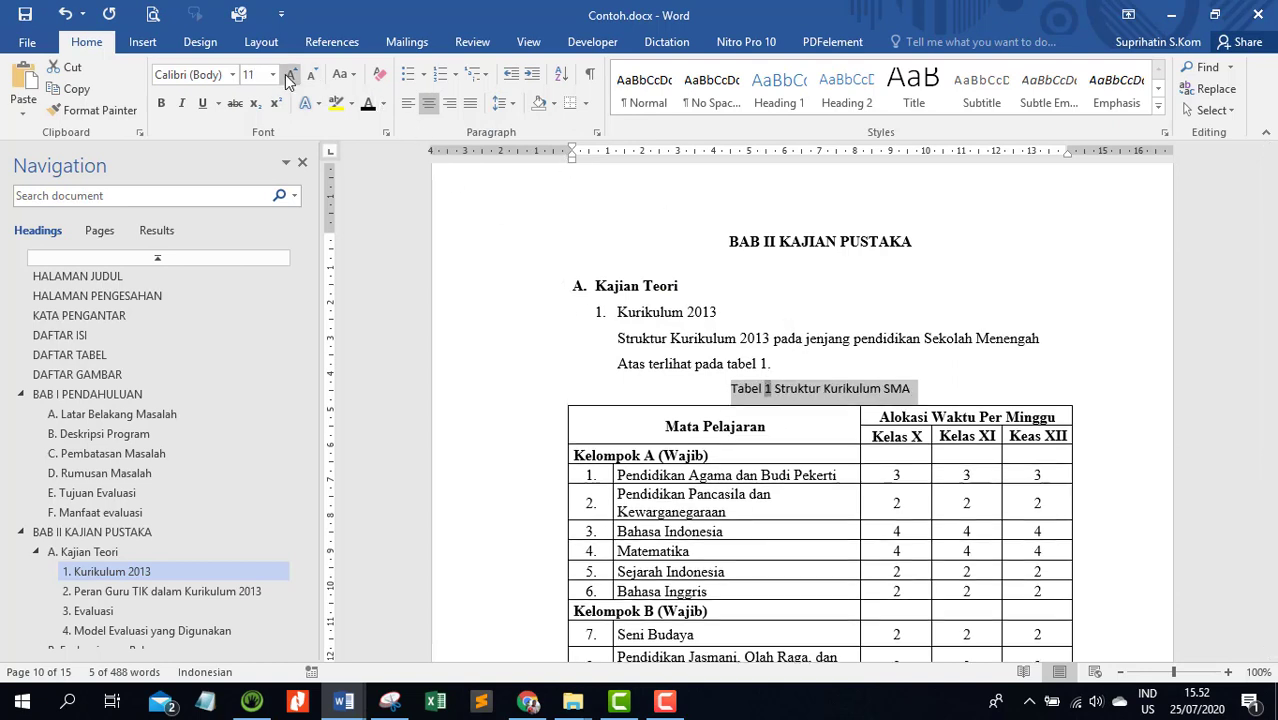
{"action": "left_click", "coordinate": [289, 76]}
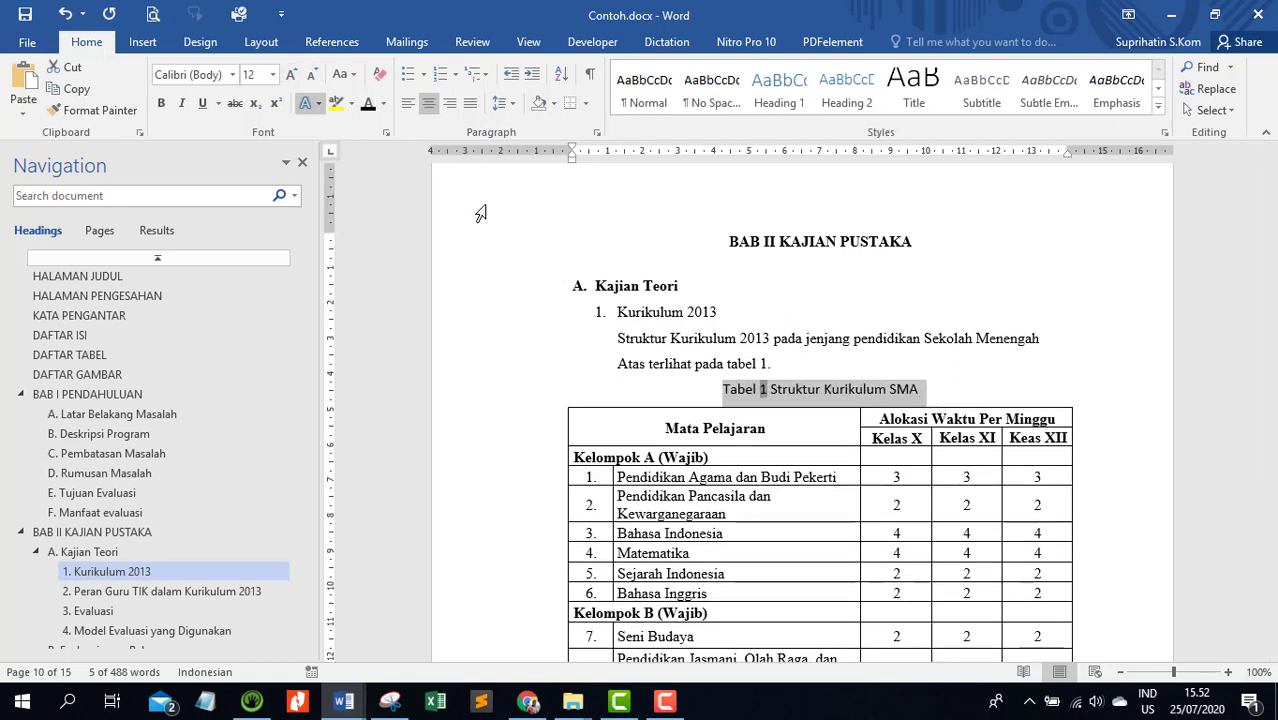
{"action": "left_click", "coordinate": [928, 398]}
Insert the caption "Tabel 2 Hasil Penelitian" above the table under Hasil Penelitian, using the Tabel label
{"action": "scroll", "coordinate": [867, 393], "scroll_direction": "down", "scroll_amount": 10}
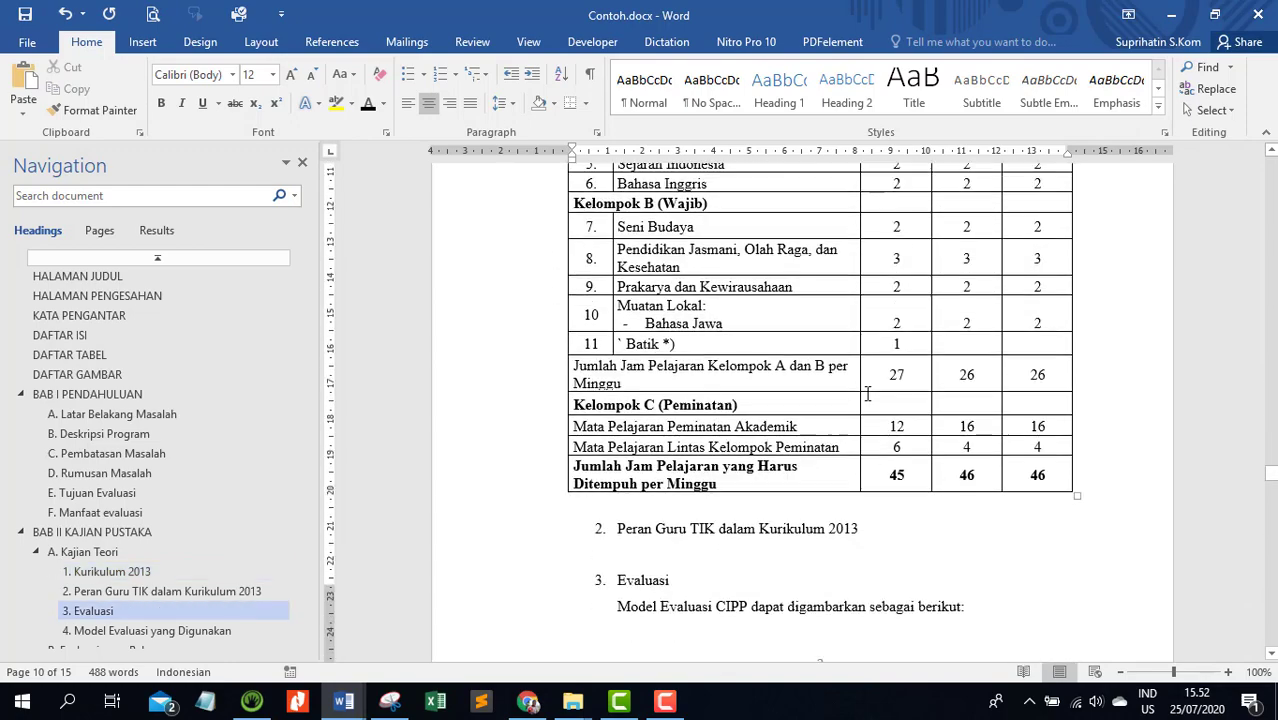
{"action": "scroll", "coordinate": [867, 393], "scroll_direction": "down", "scroll_amount": 20}
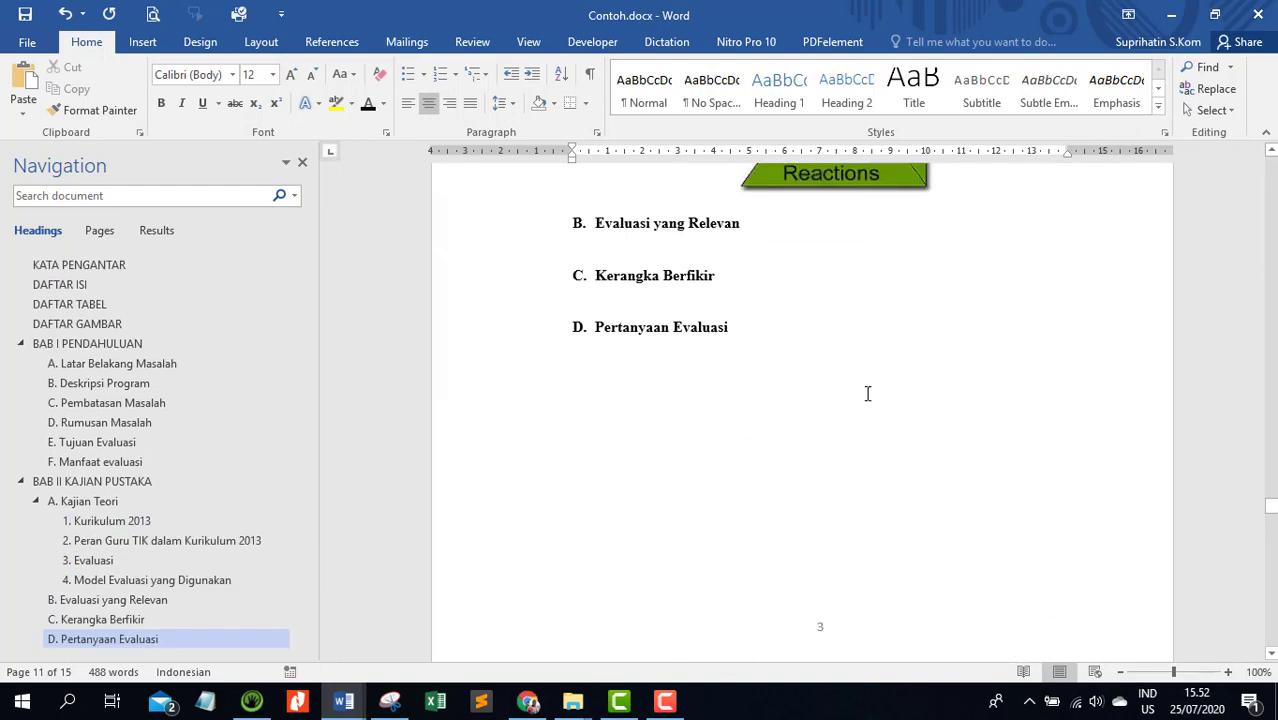
{"action": "scroll", "coordinate": [867, 393], "scroll_direction": "down", "scroll_amount": 20}
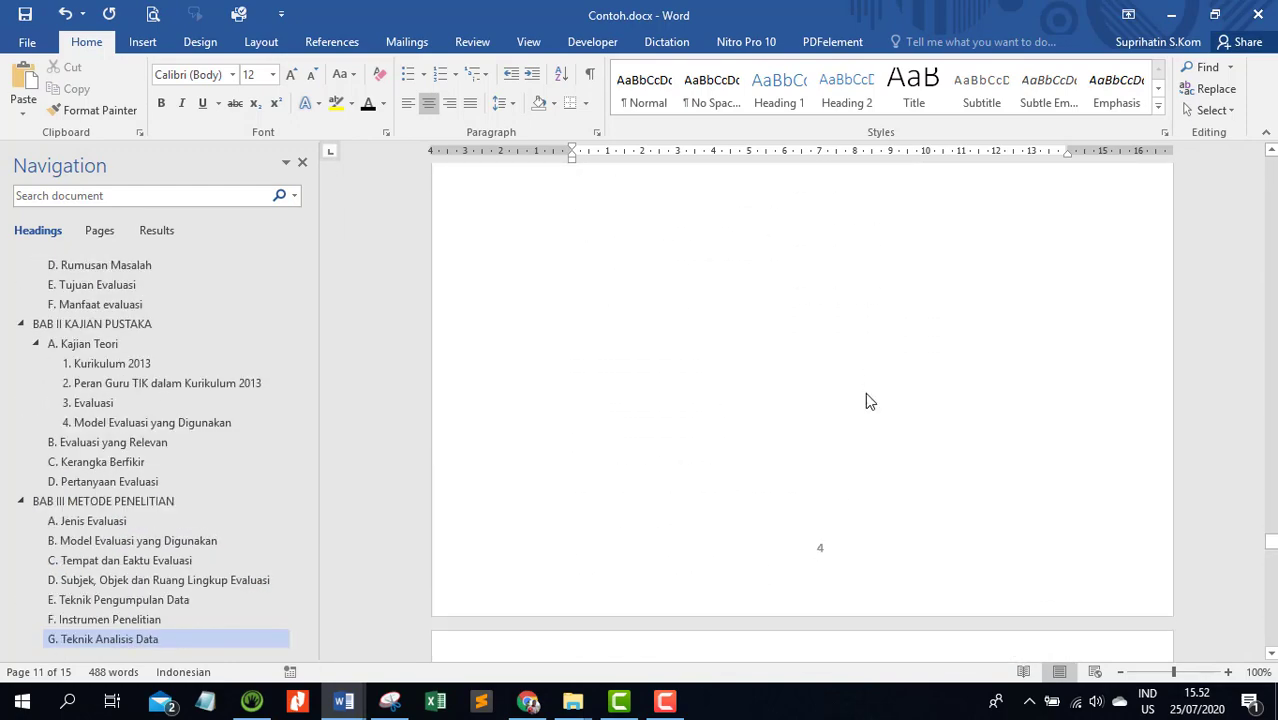
{"action": "scroll", "coordinate": [867, 393], "scroll_direction": "down", "scroll_amount": 4}
{"action": "left_click", "coordinate": [676, 323]}
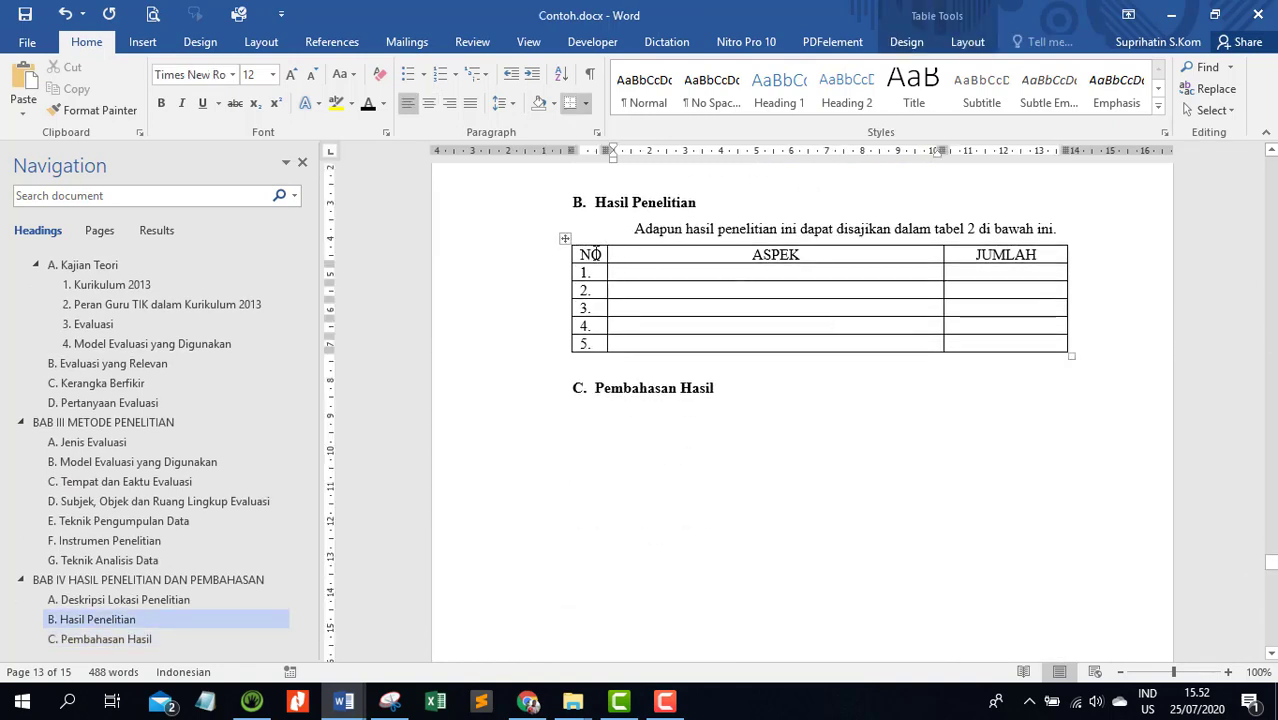
{"action": "left_click", "coordinate": [563, 237]}
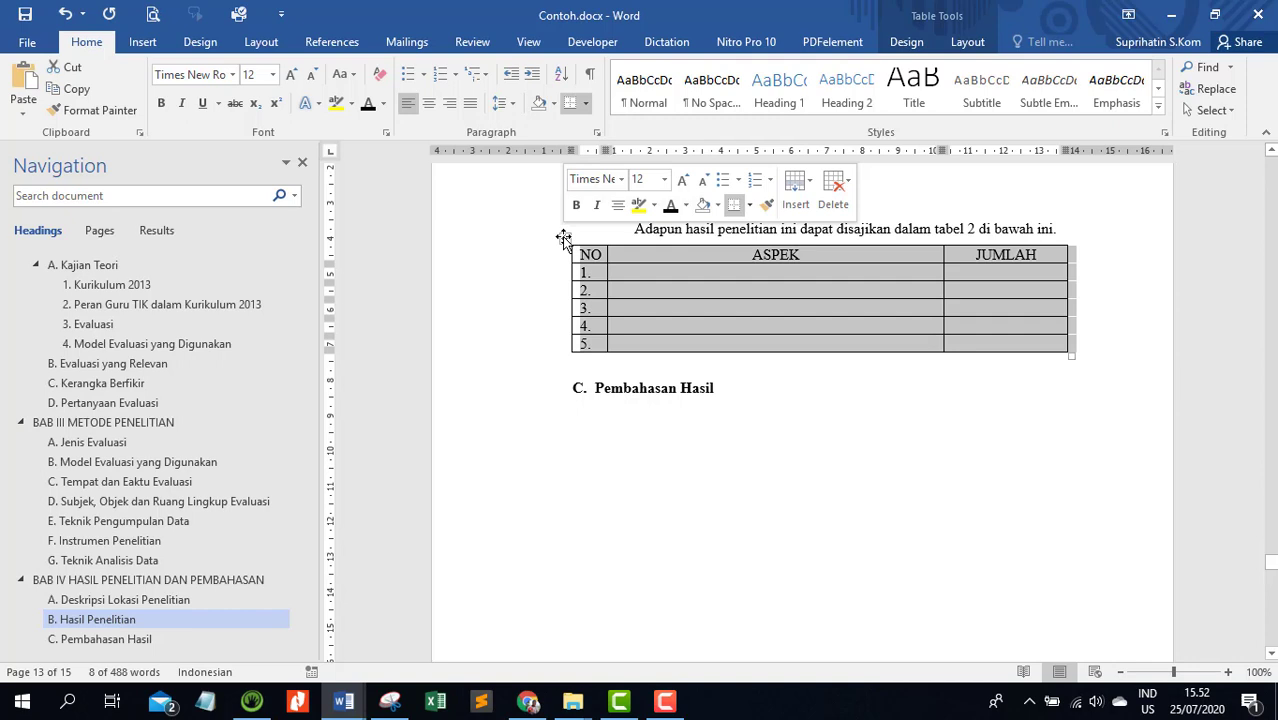
{"action": "right_click", "coordinate": [563, 237]}
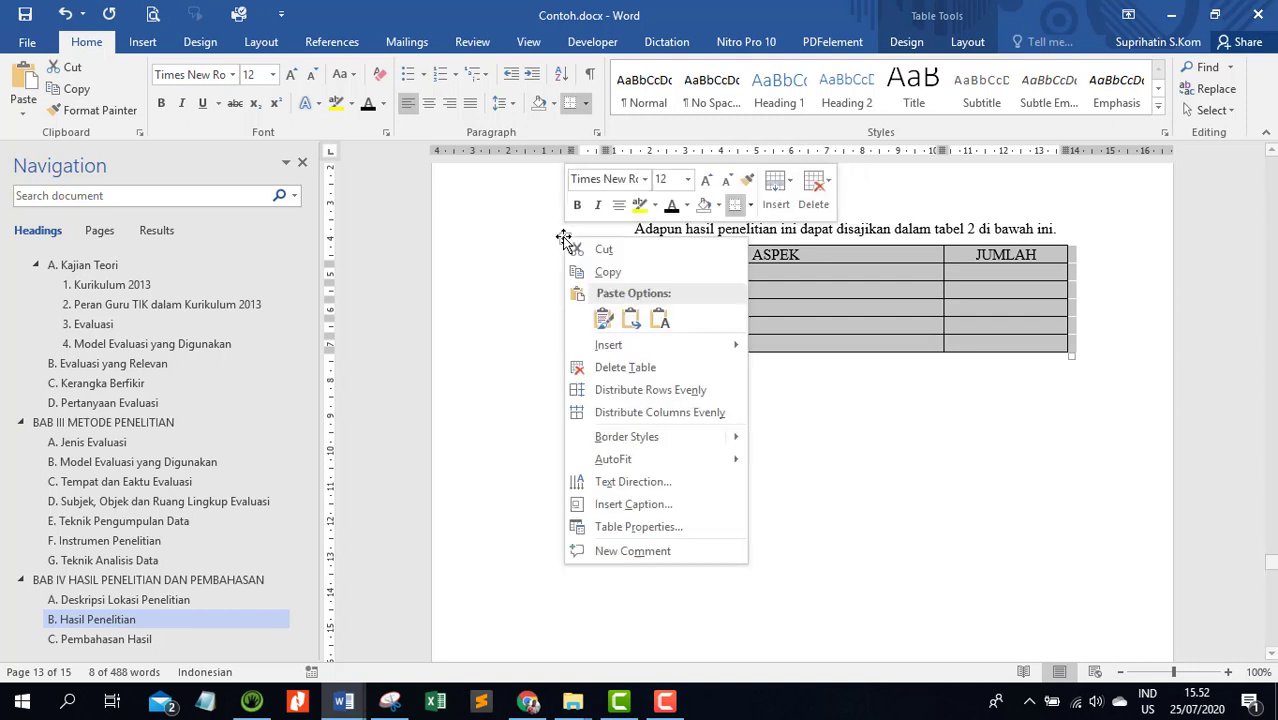
{"action": "left_click", "coordinate": [655, 510]}
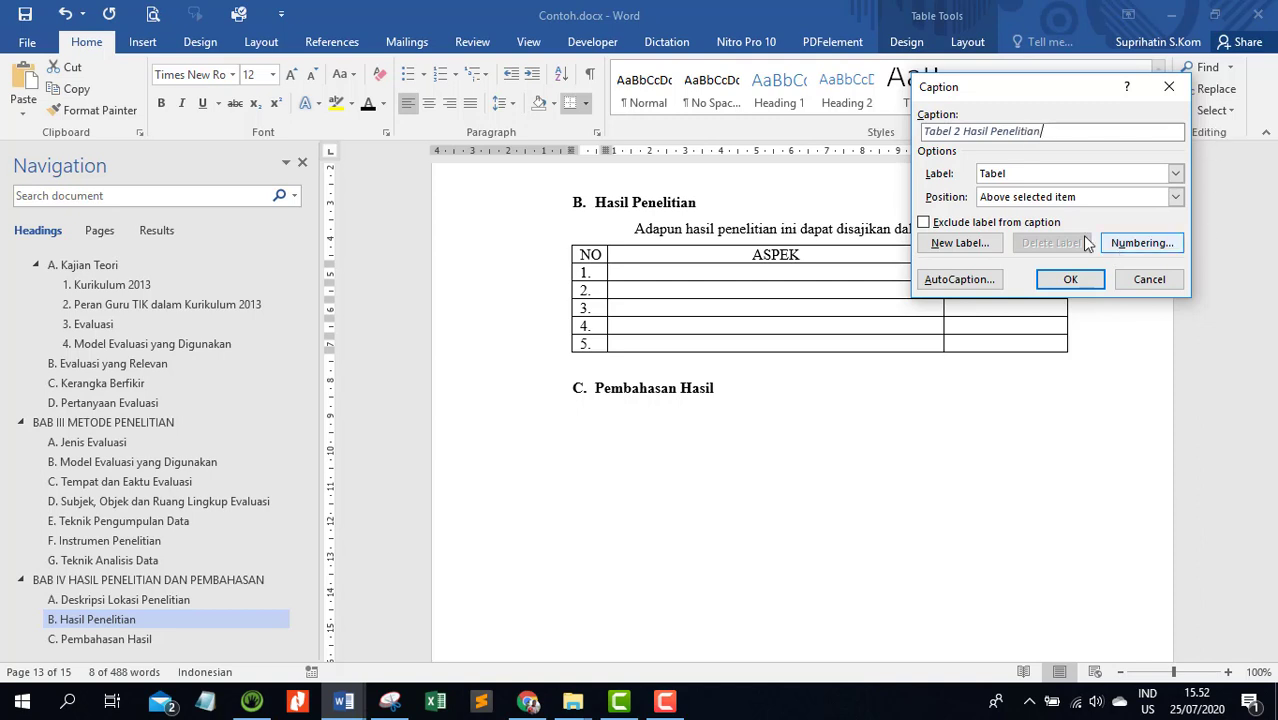
{"action": "left_click", "coordinate": [1071, 280]}
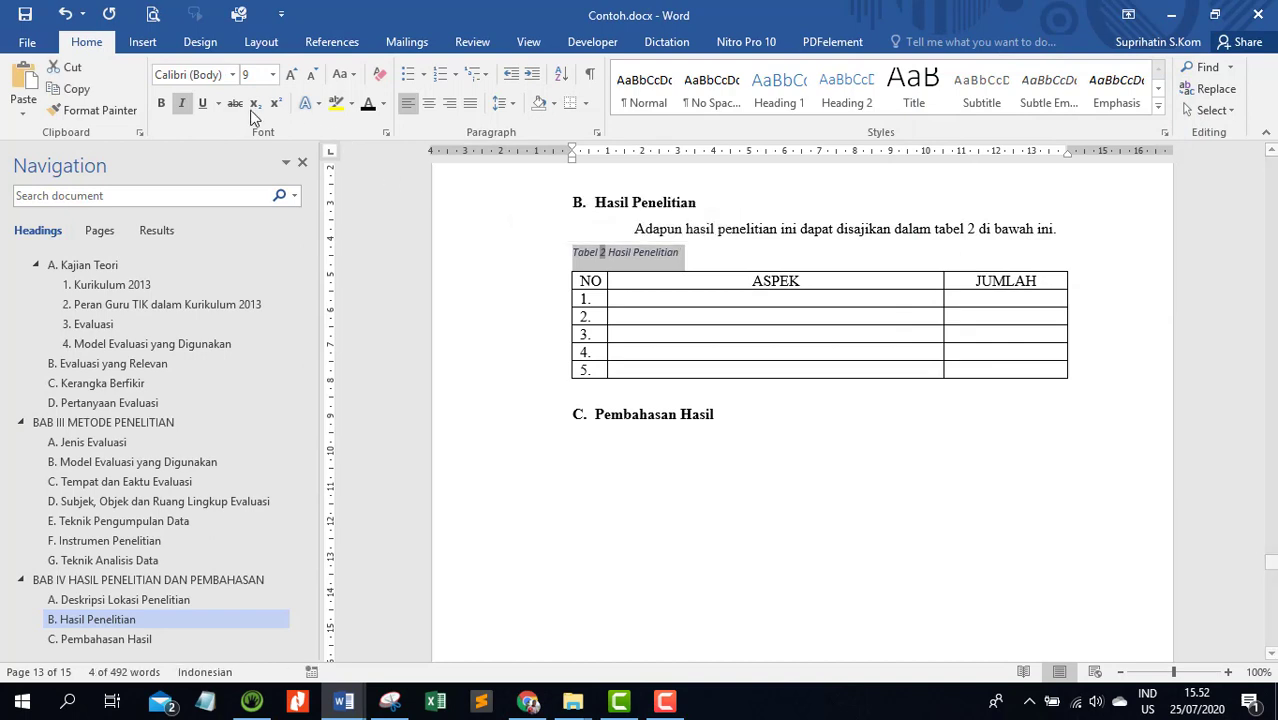
Make the Tabel 2 caption non-italic, enlarge it to 12 pt and centre it above the table
{"action": "left_click", "coordinate": [183, 105]}
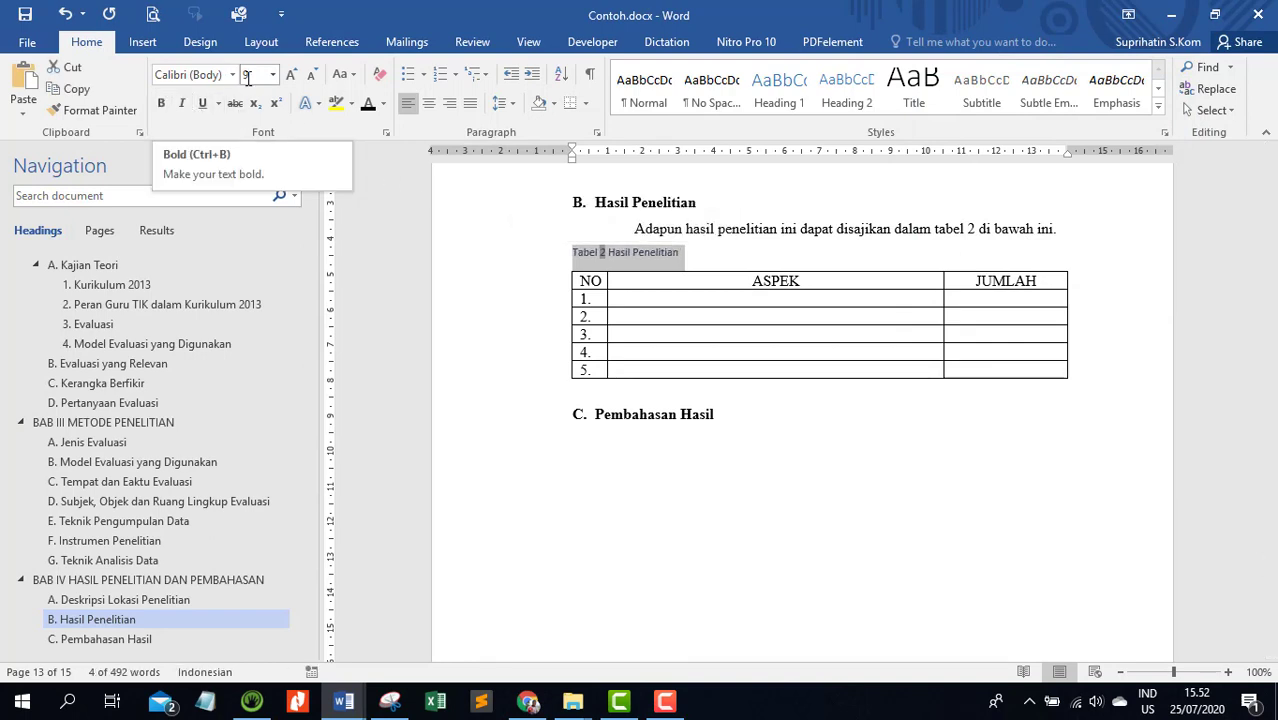
{"action": "left_click", "coordinate": [288, 77]}
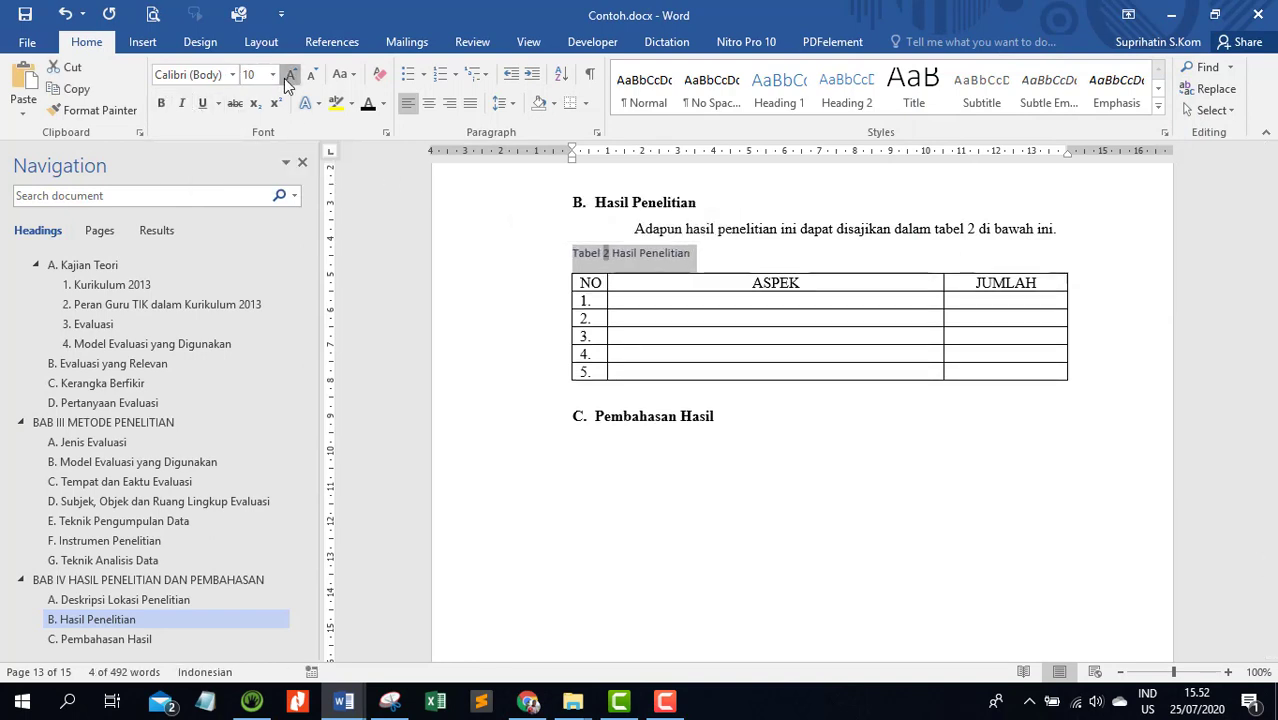
{"action": "left_click", "coordinate": [288, 77]}
{"action": "left_click", "coordinate": [288, 77]}
{"action": "left_click", "coordinate": [428, 103]}
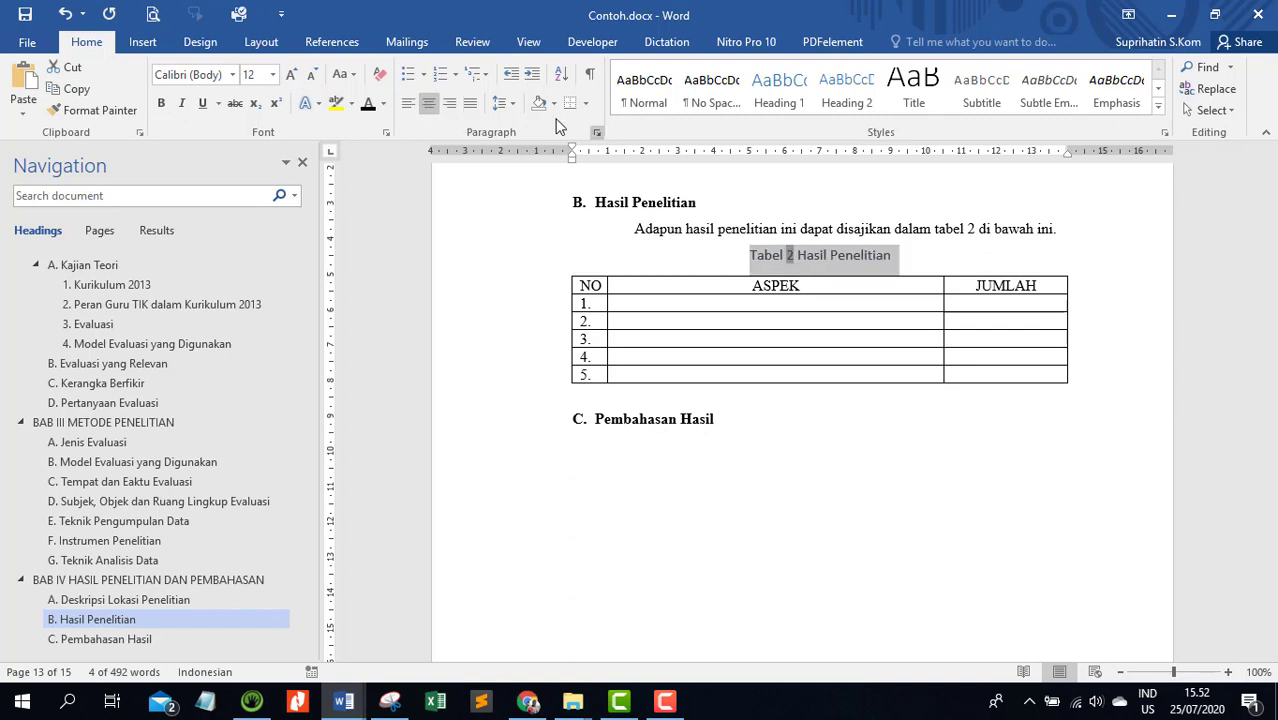
Remove the space after the Tabel 2 caption, make its text black and set its line spacing to 1,5
{"action": "left_click", "coordinate": [505, 104]}
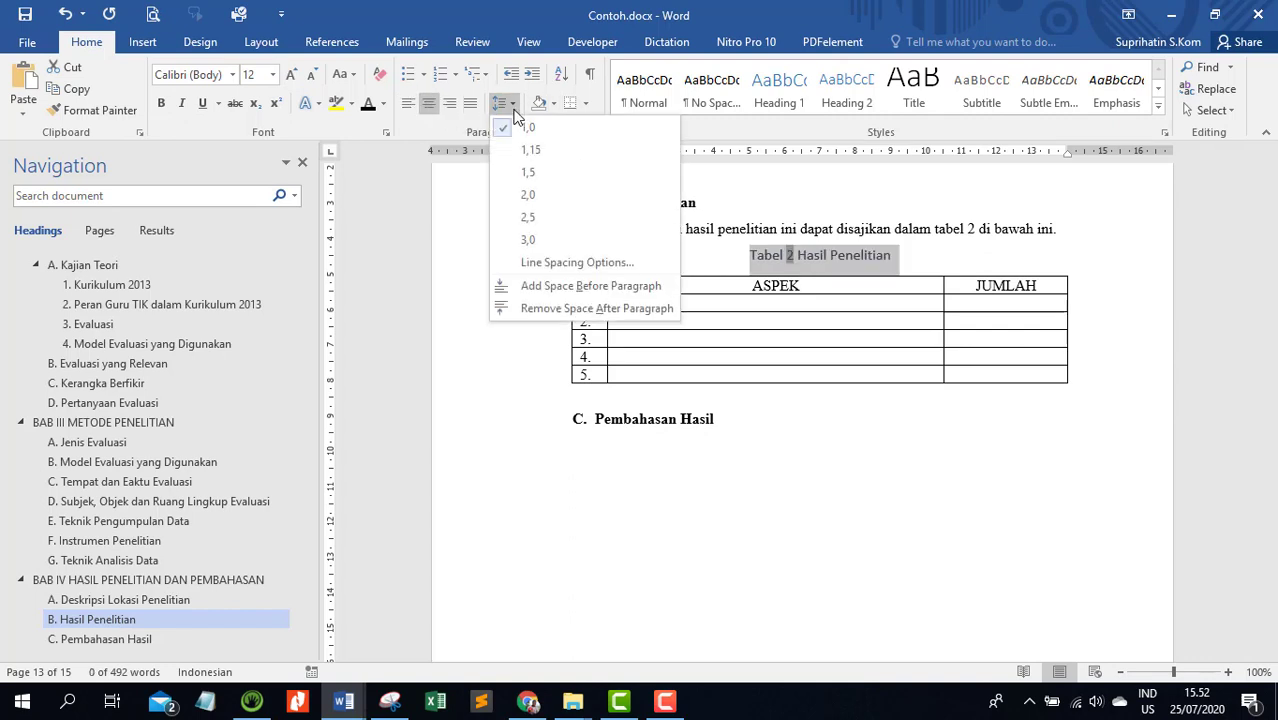
{"action": "left_click", "coordinate": [557, 308]}
{"action": "left_click", "coordinate": [369, 108]}
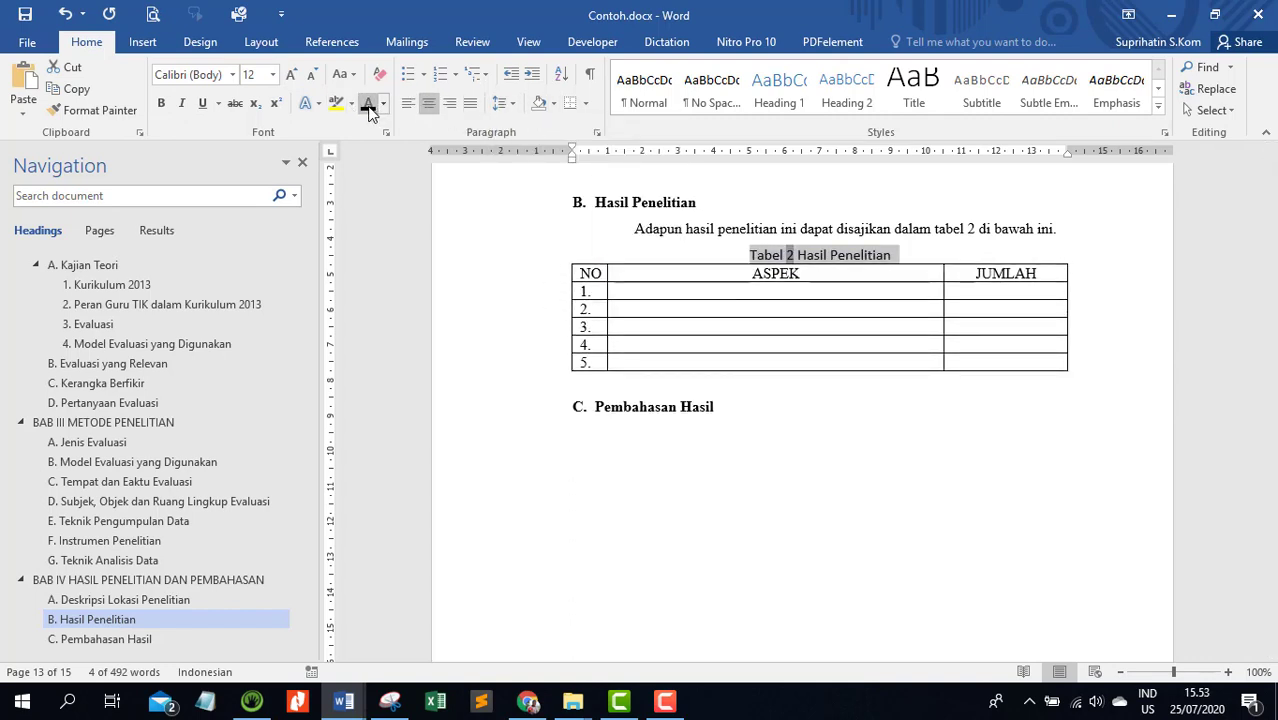
{"action": "left_click", "coordinate": [503, 104]}
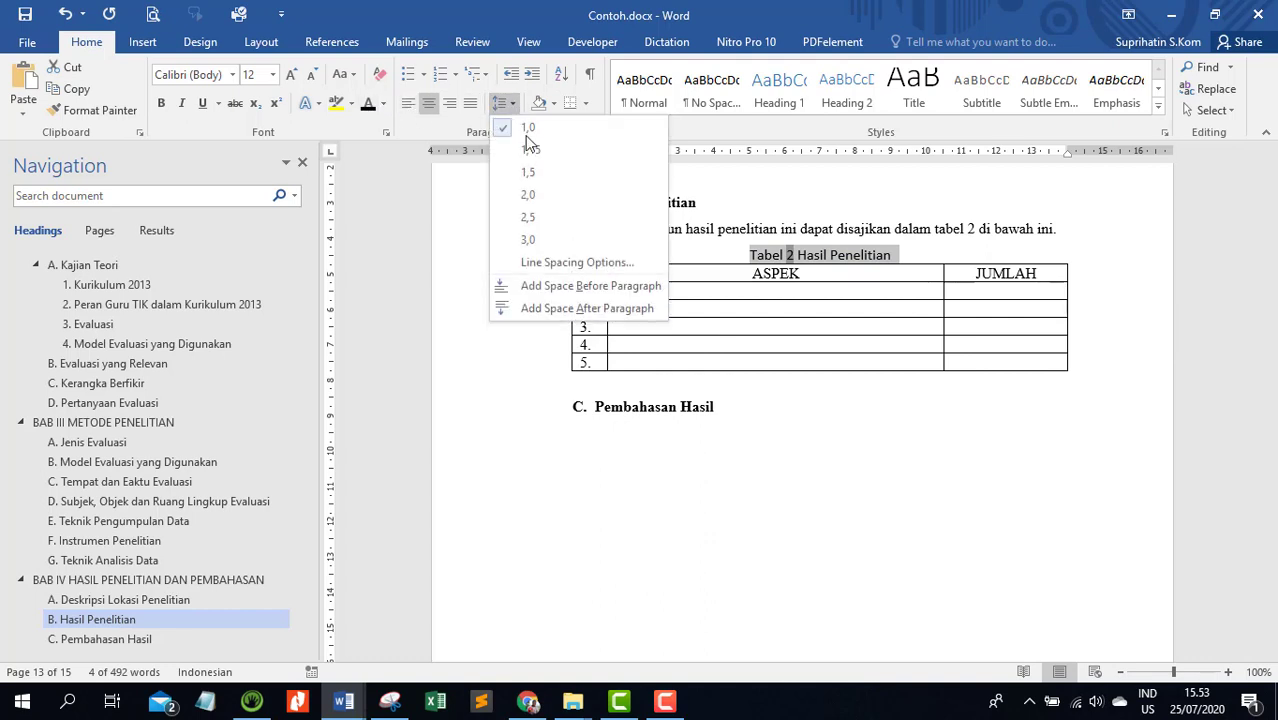
{"action": "left_click", "coordinate": [533, 174]}
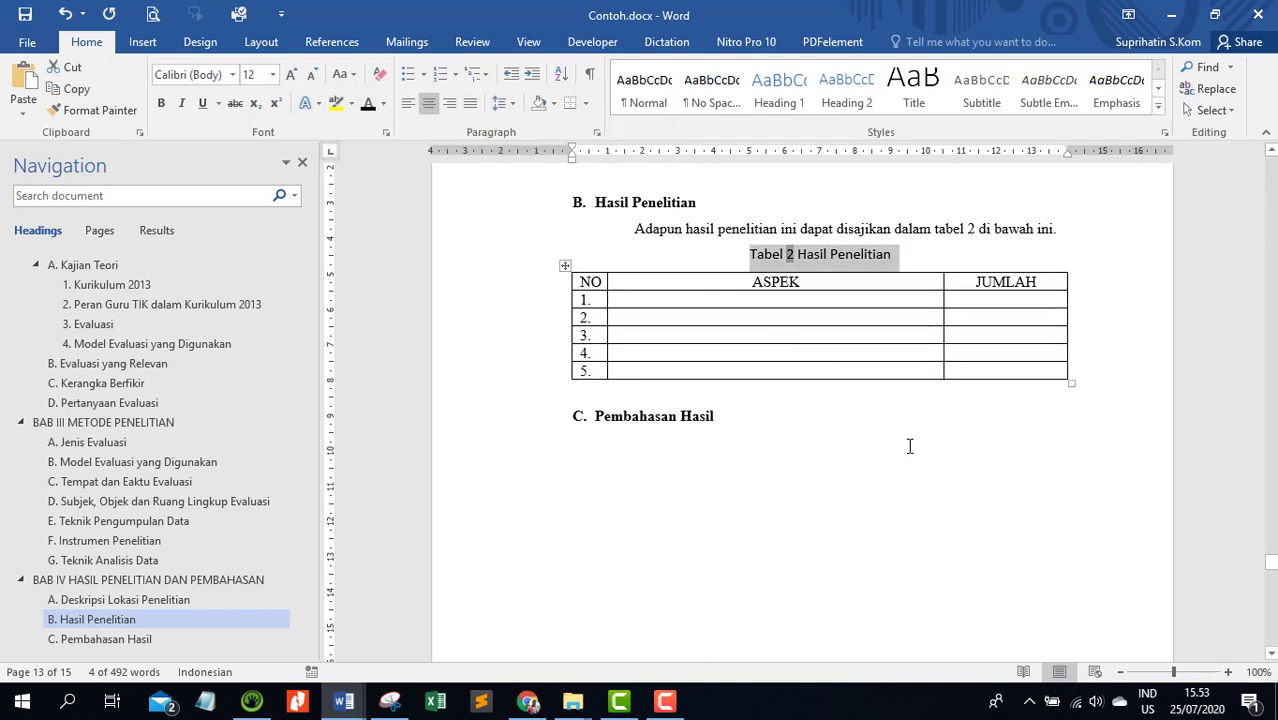
{"action": "left_click", "coordinate": [804, 424]}
{"action": "left_click", "coordinate": [795, 263]}
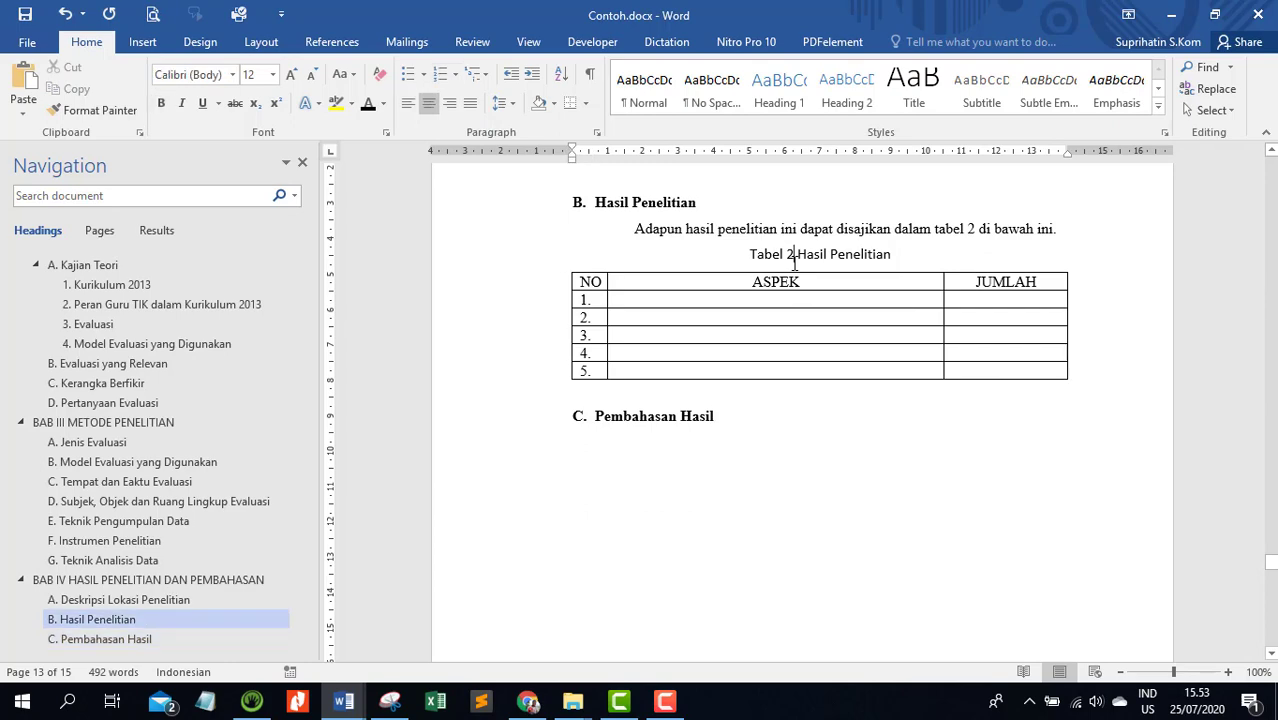
Insert the caption "Gambar 1 Model Evaluasi CIPP" below the Formative–Summative diagram, using the Gambar label
{"action": "scroll", "coordinate": [795, 263], "scroll_direction": "up", "scroll_amount": 14}
{"action": "scroll", "coordinate": [794, 263], "scroll_direction": "up", "scroll_amount": 15}
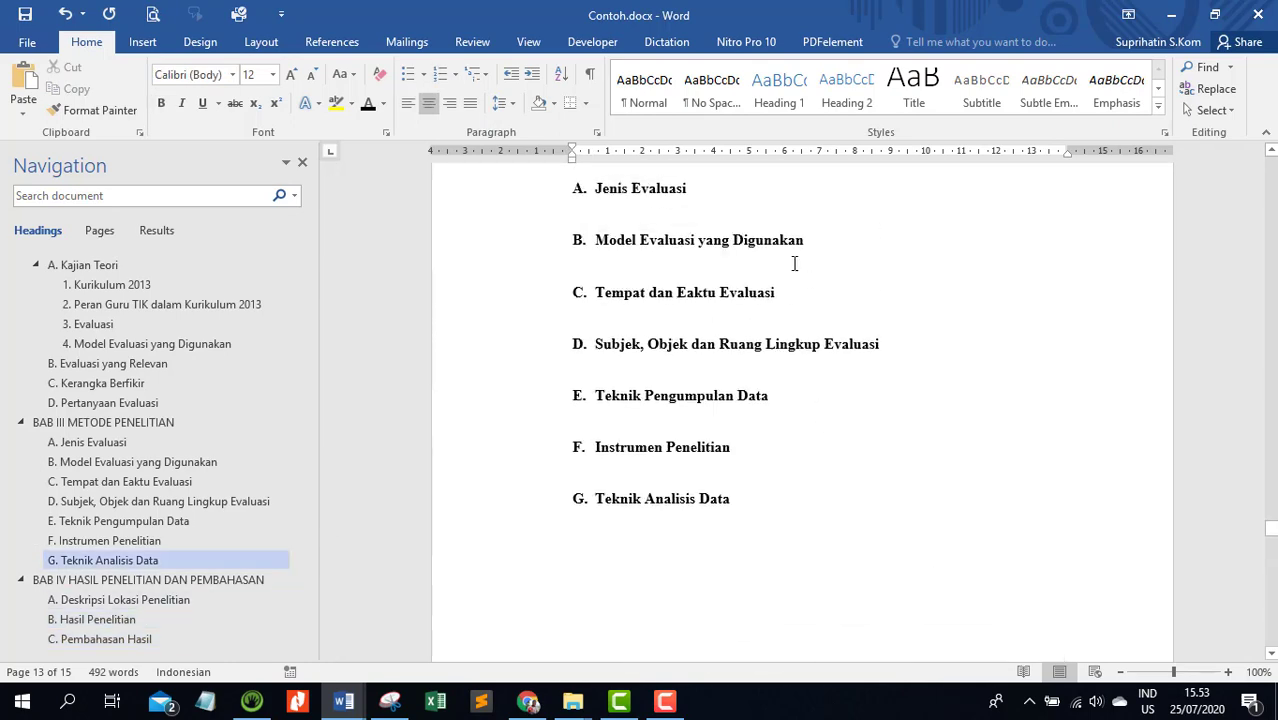
{"action": "scroll", "coordinate": [792, 266], "scroll_direction": "up", "scroll_amount": 8}
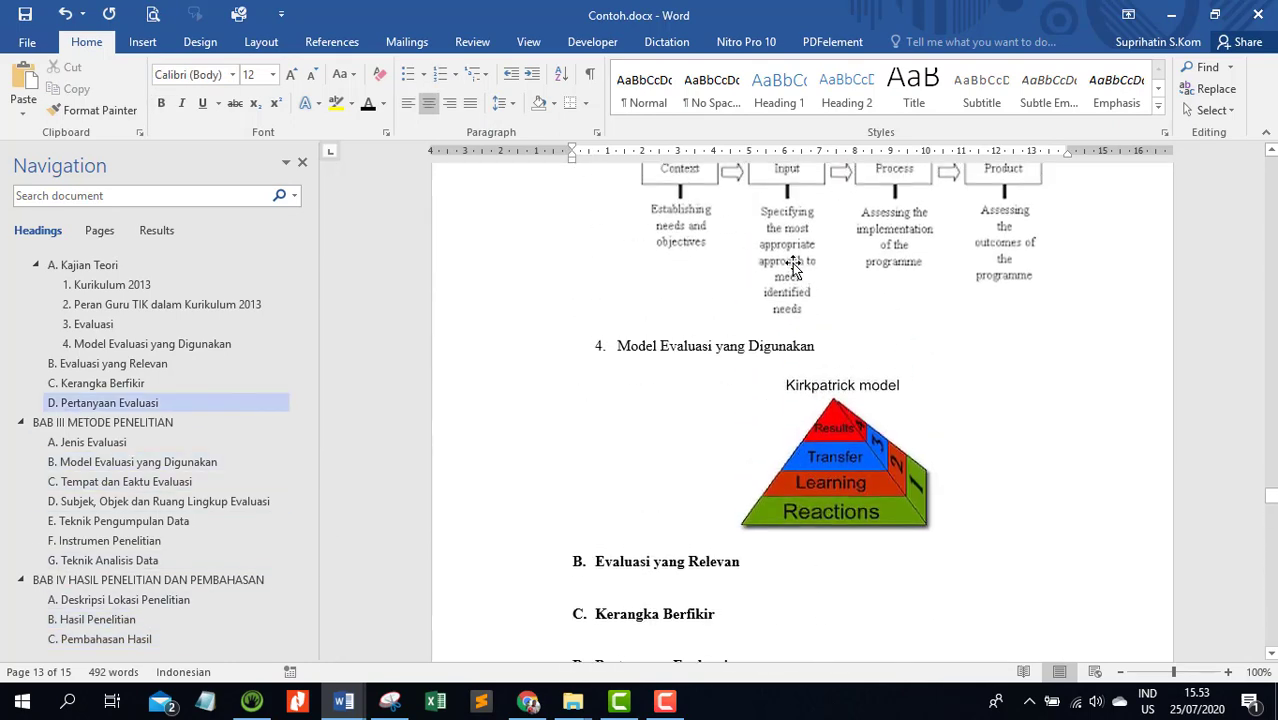
{"action": "scroll", "coordinate": [800, 255], "scroll_direction": "down", "scroll_amount": 6}
{"action": "left_click", "coordinate": [843, 209]}
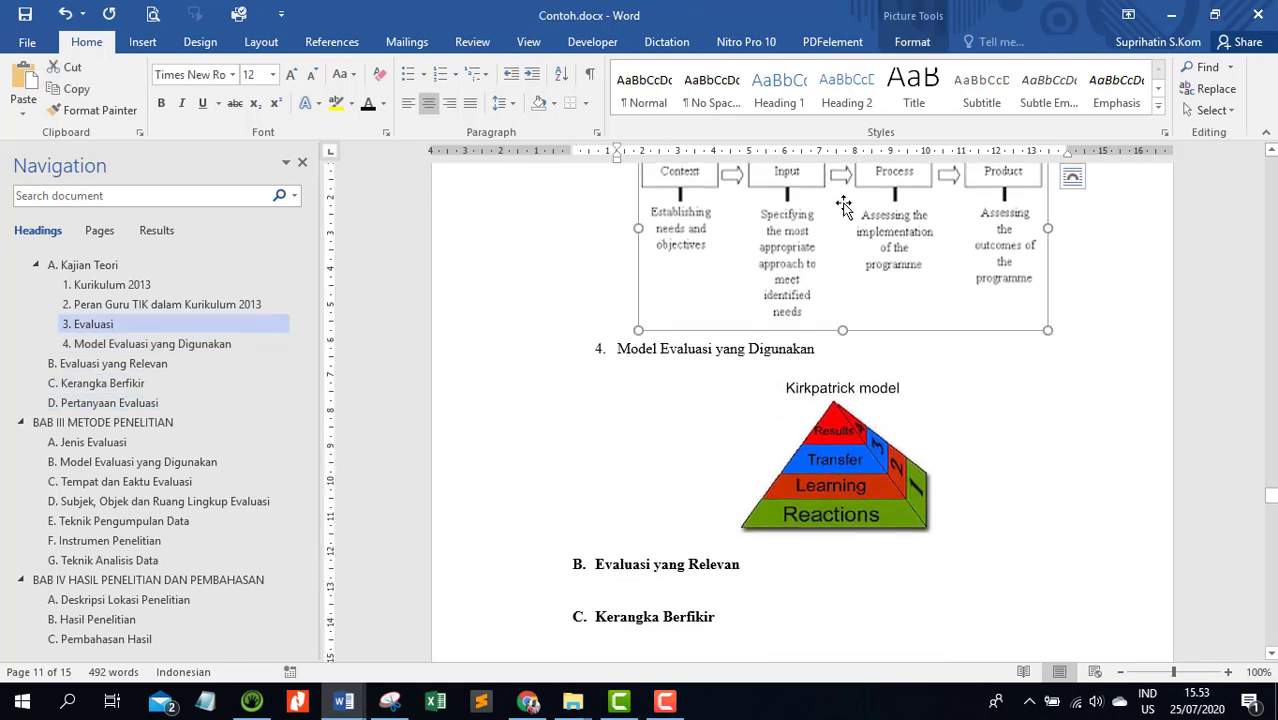
{"action": "scroll", "coordinate": [845, 240], "scroll_direction": "up", "scroll_amount": 3}
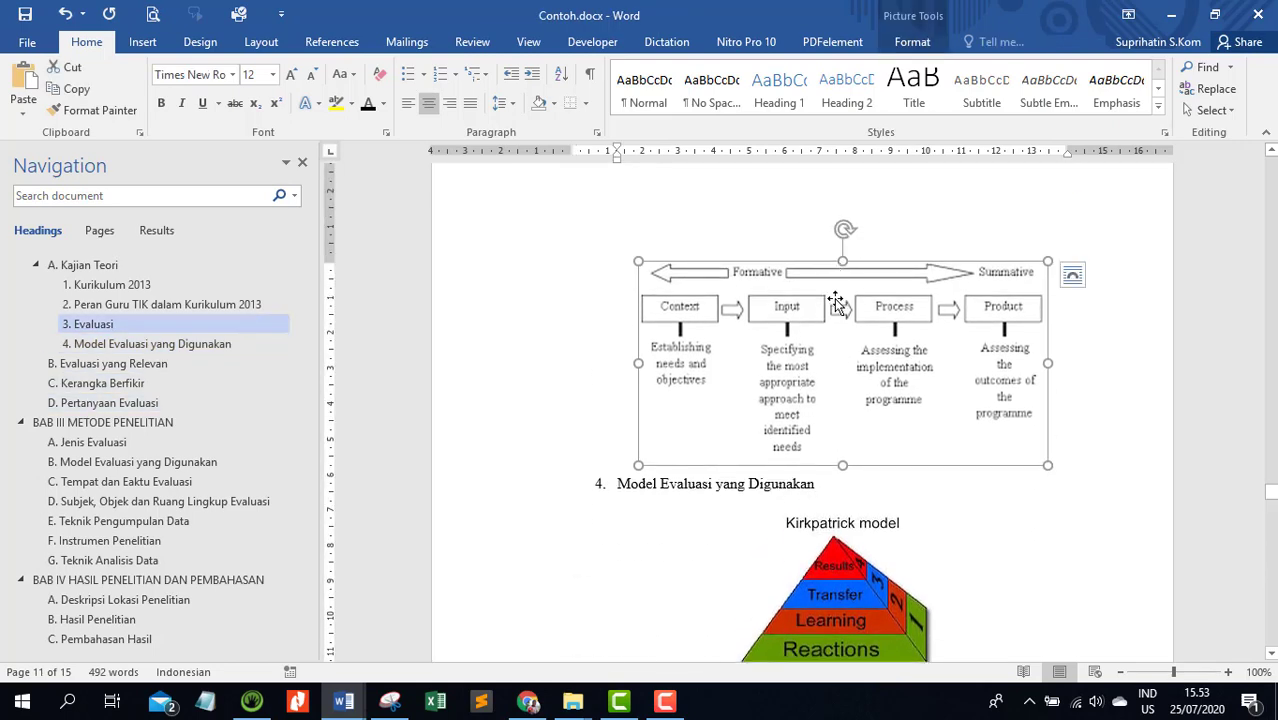
{"action": "right_click", "coordinate": [822, 341]}
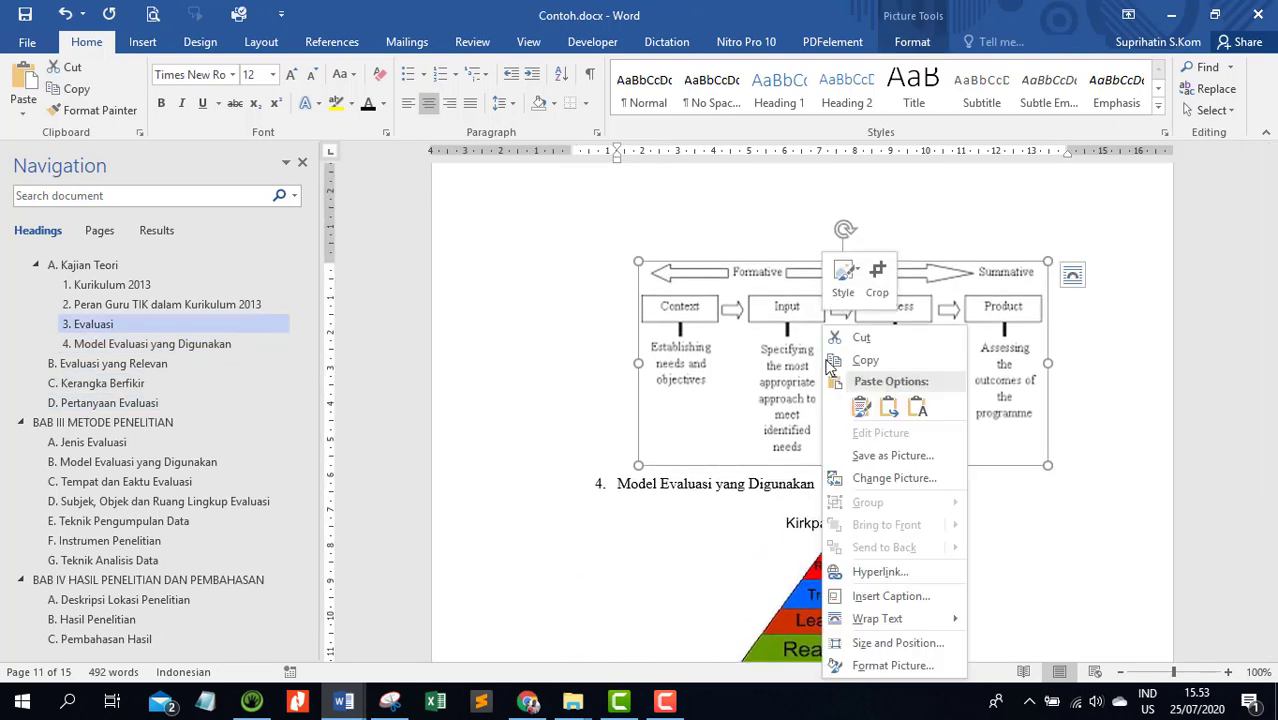
{"action": "left_click", "coordinate": [889, 595]}
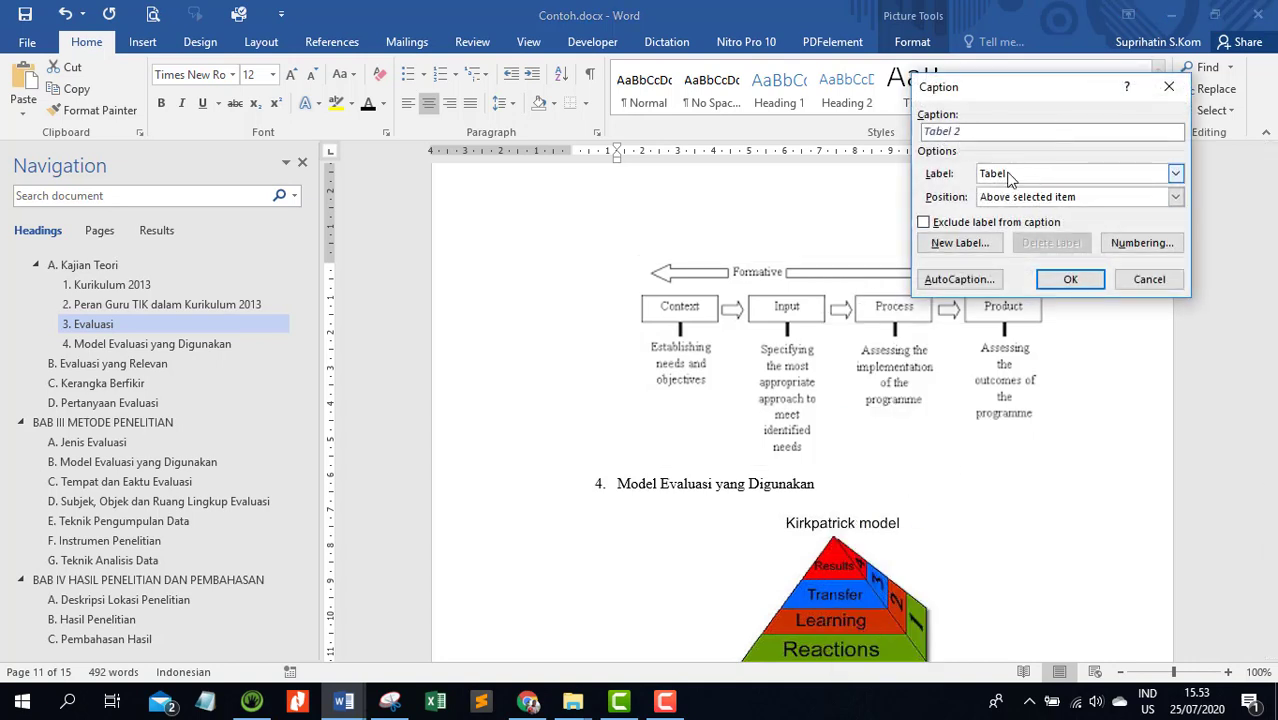
{"action": "left_click", "coordinate": [1046, 178]}
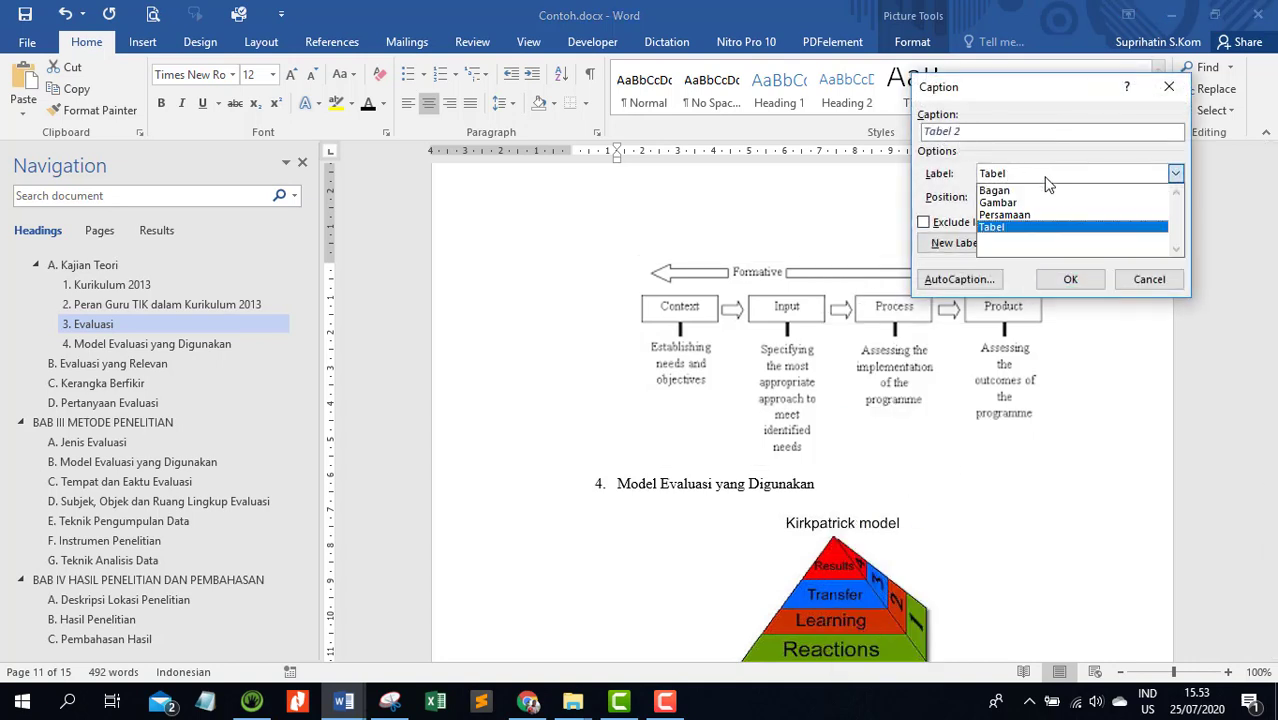
{"action": "left_click", "coordinate": [1000, 203]}
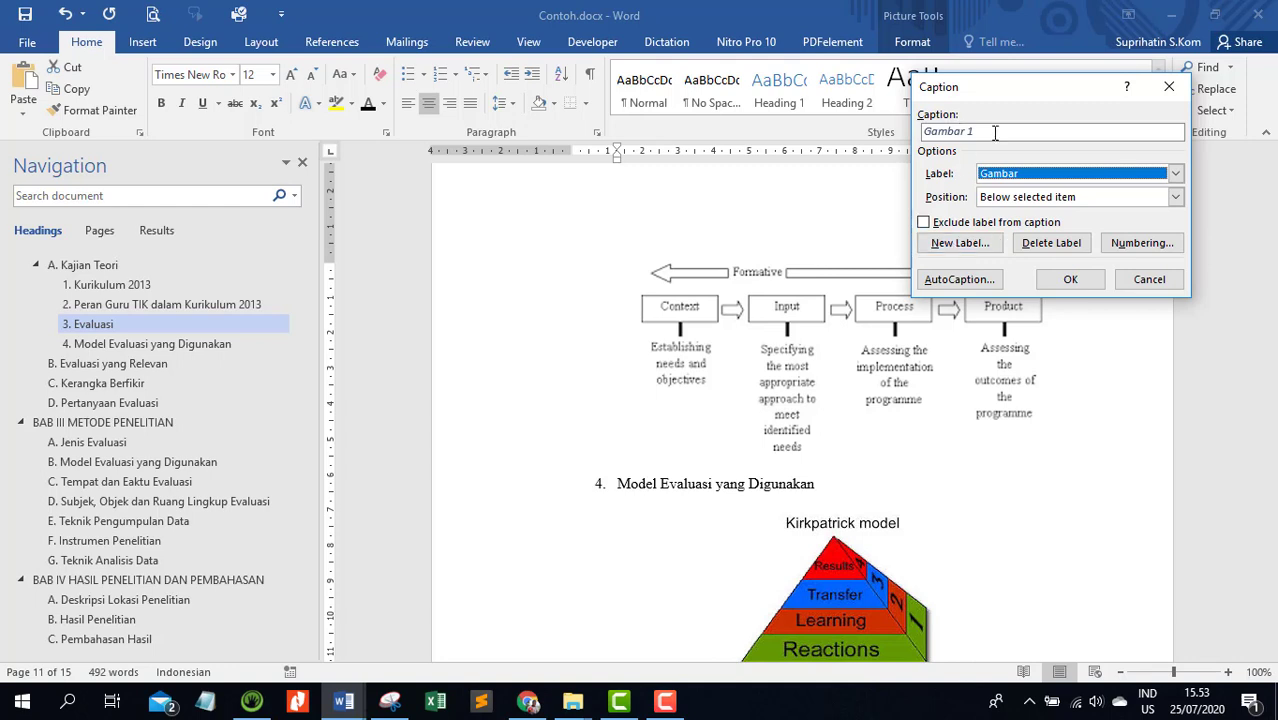
{"action": "left_click", "coordinate": [1042, 136]}
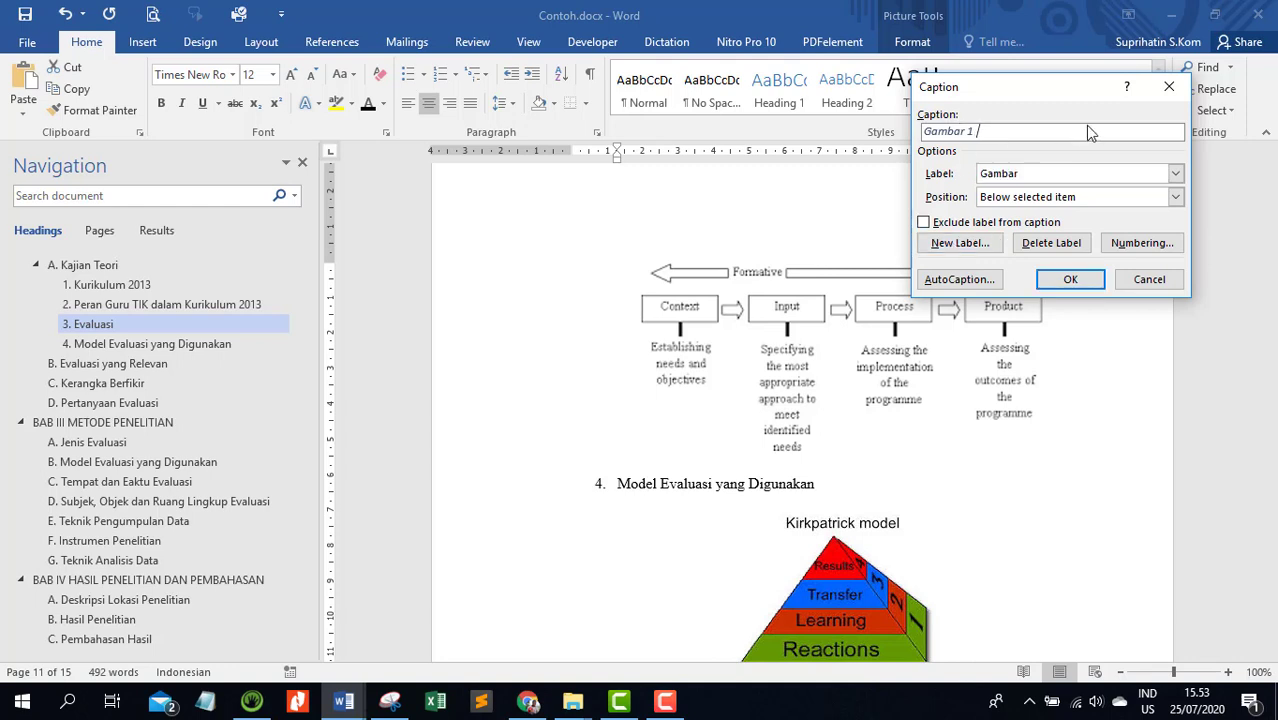
{"action": "type", "text": "Model Evaluasi CIPP"}
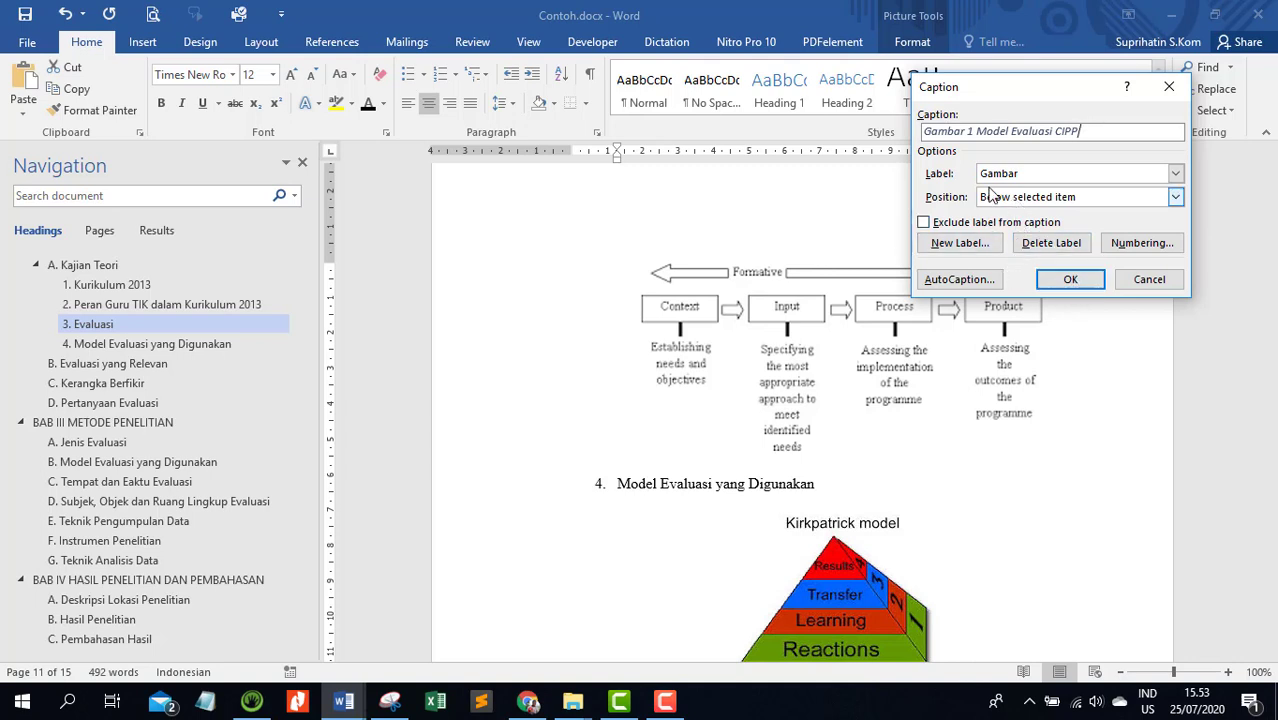
{"action": "left_click", "coordinate": [1063, 283]}
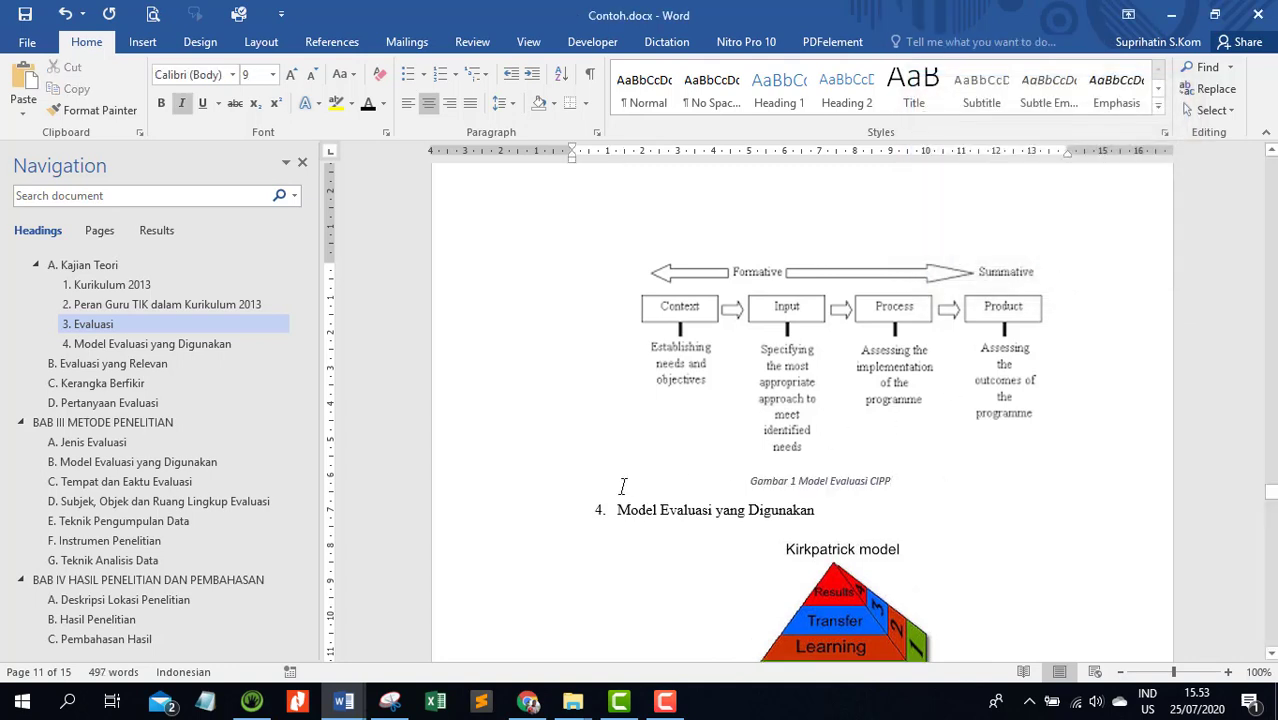
Enlarge the Gambar 1 caption to 12 pt and make its text black
{"action": "left_click", "coordinate": [526, 488]}
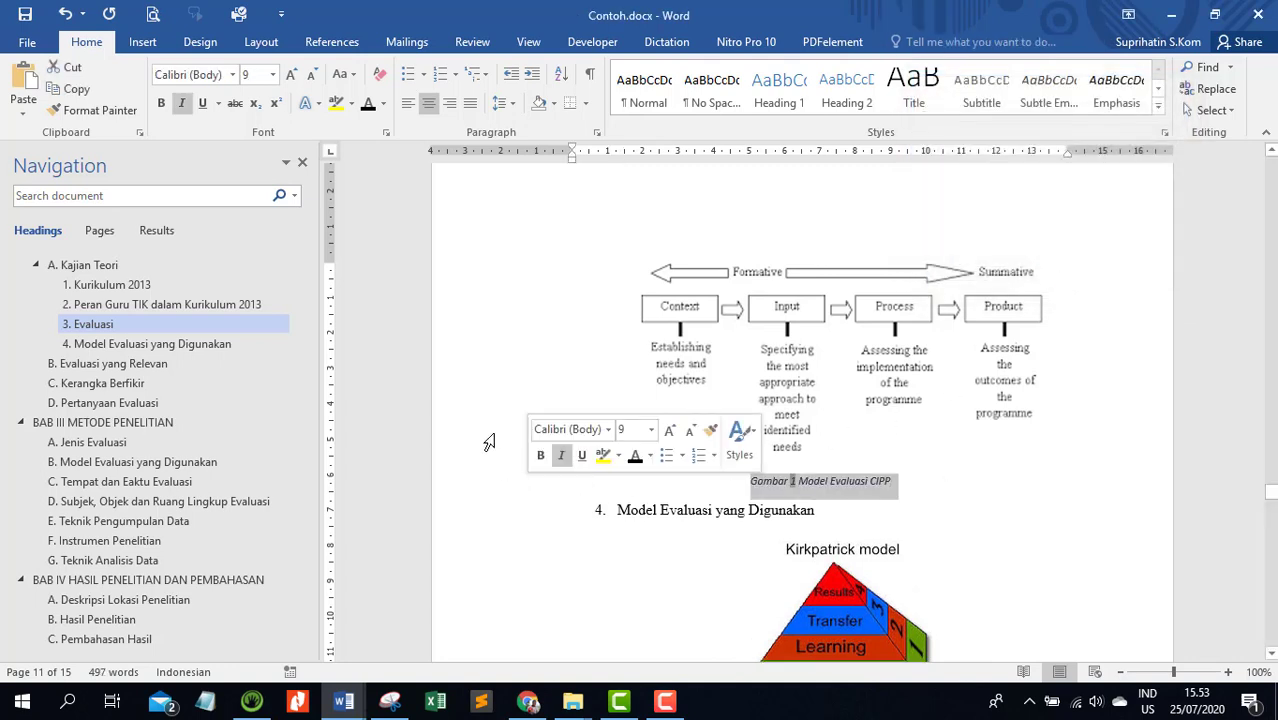
{"action": "left_click", "coordinate": [289, 76]}
{"action": "left_click", "coordinate": [291, 80]}
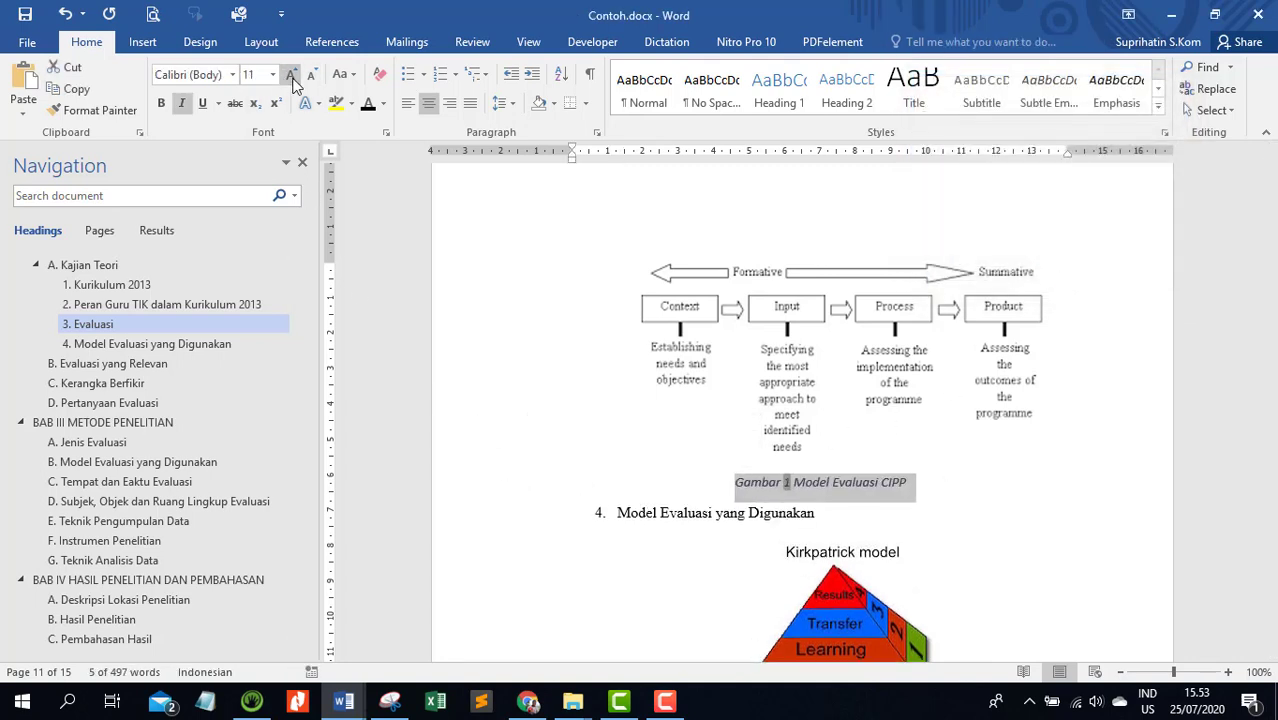
{"action": "left_click", "coordinate": [291, 78]}
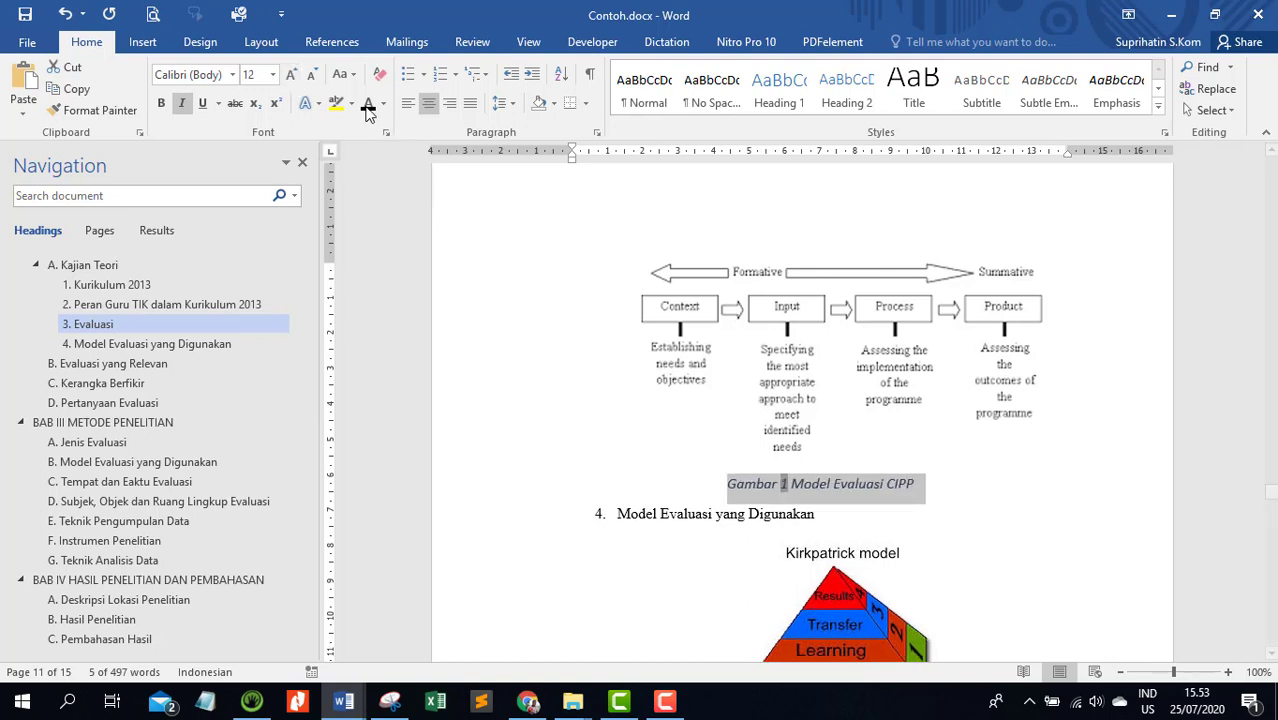
Insert the caption "Gambar 2 Model Evaluasi Kirkpatrick" below the Kirkpatrick model pyramid, using the Gambar label
{"action": "scroll", "coordinate": [816, 311], "scroll_direction": "down", "scroll_amount": 5}
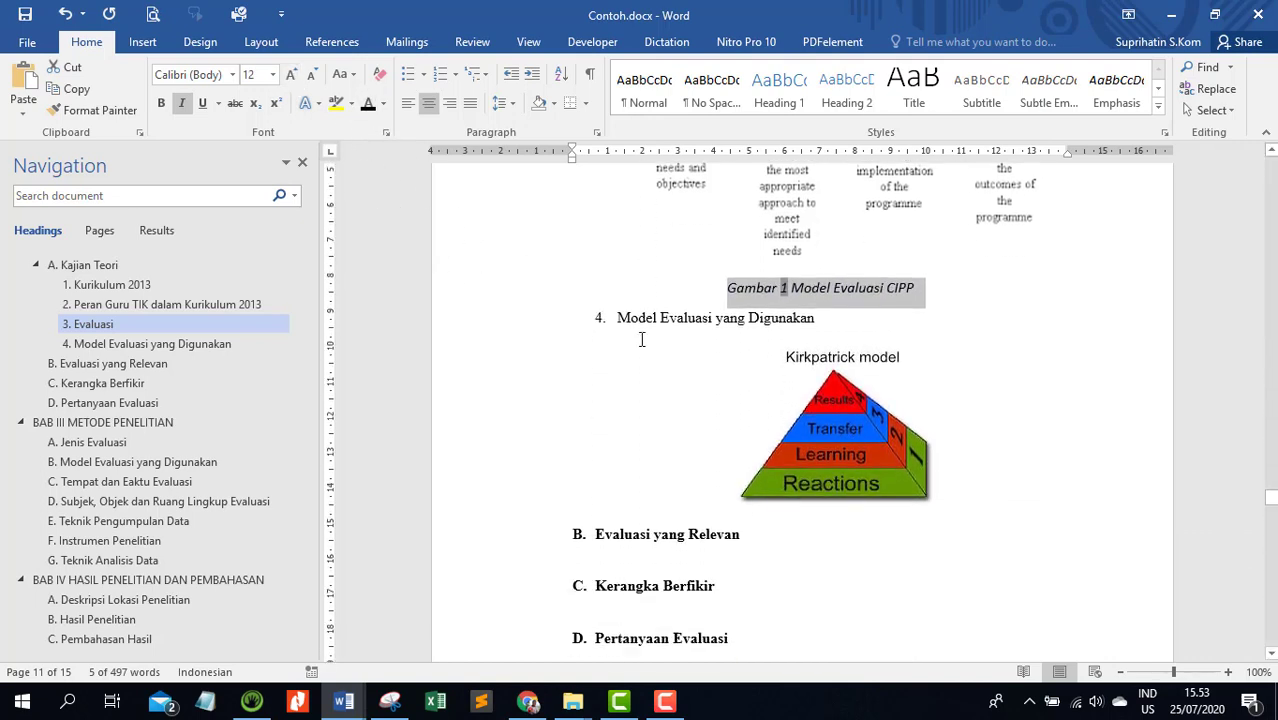
{"action": "left_click", "coordinate": [818, 311]}
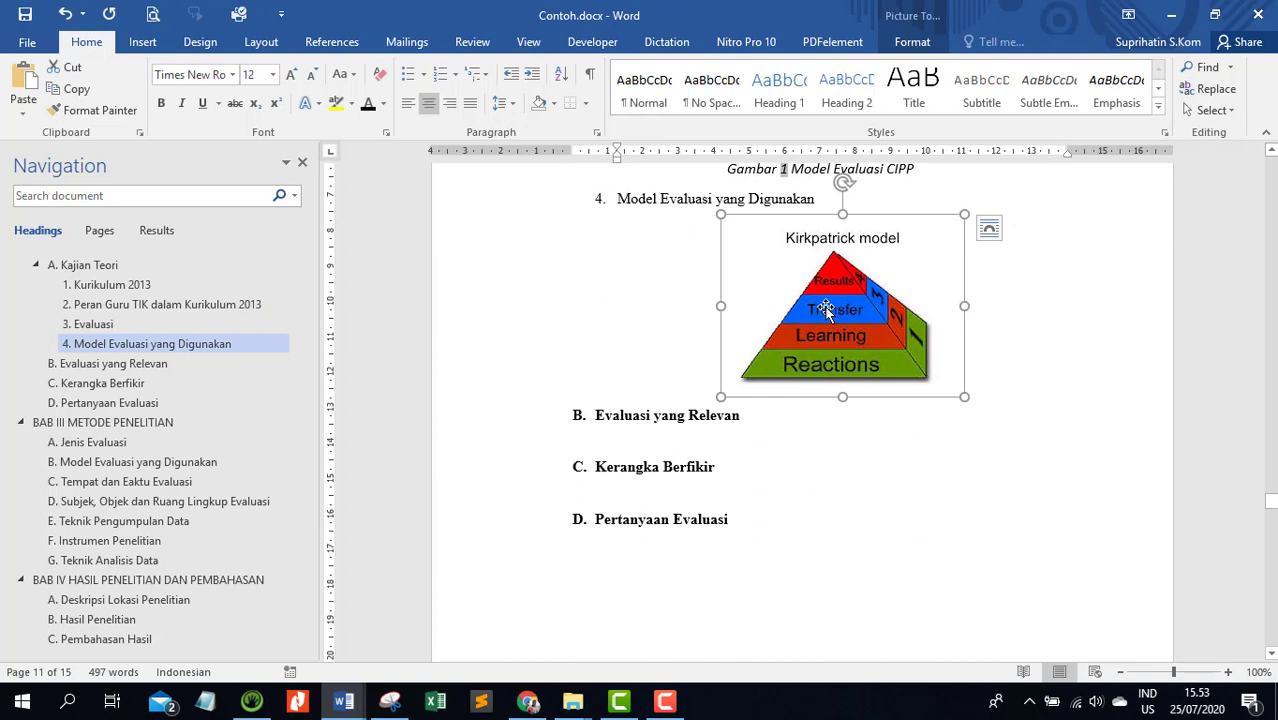
{"action": "right_click", "coordinate": [826, 311]}
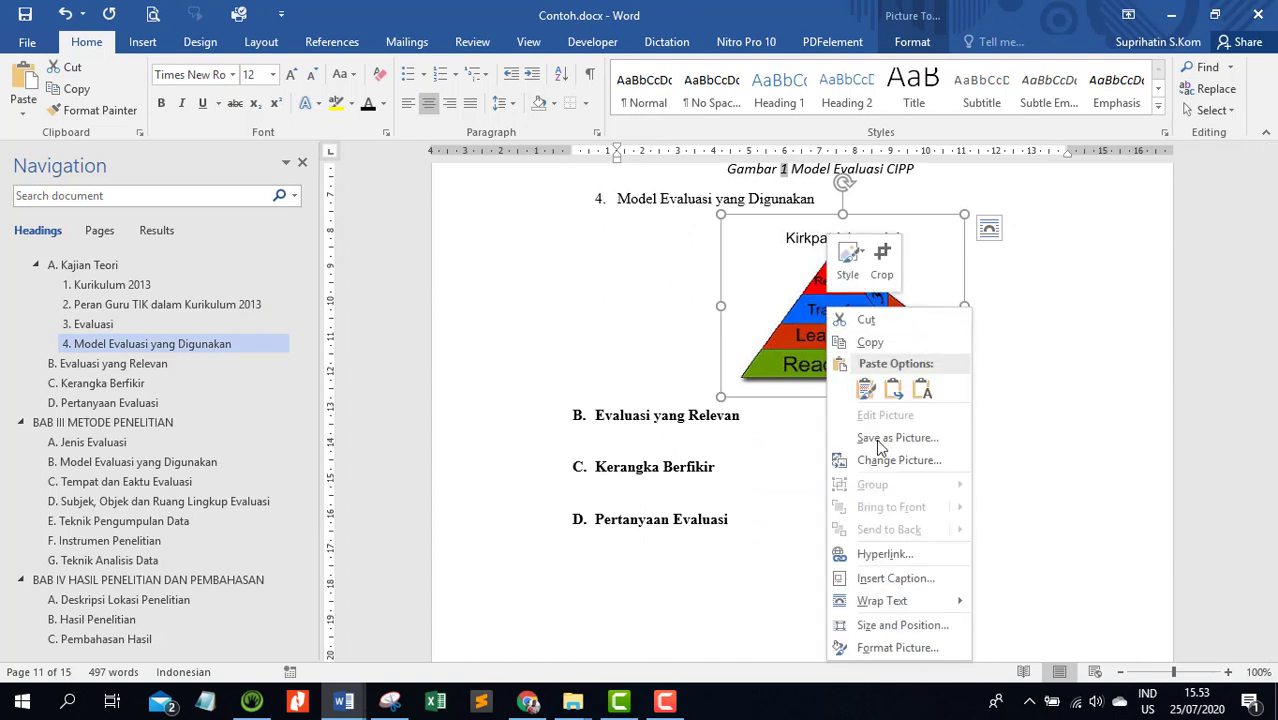
{"action": "left_click", "coordinate": [886, 580]}
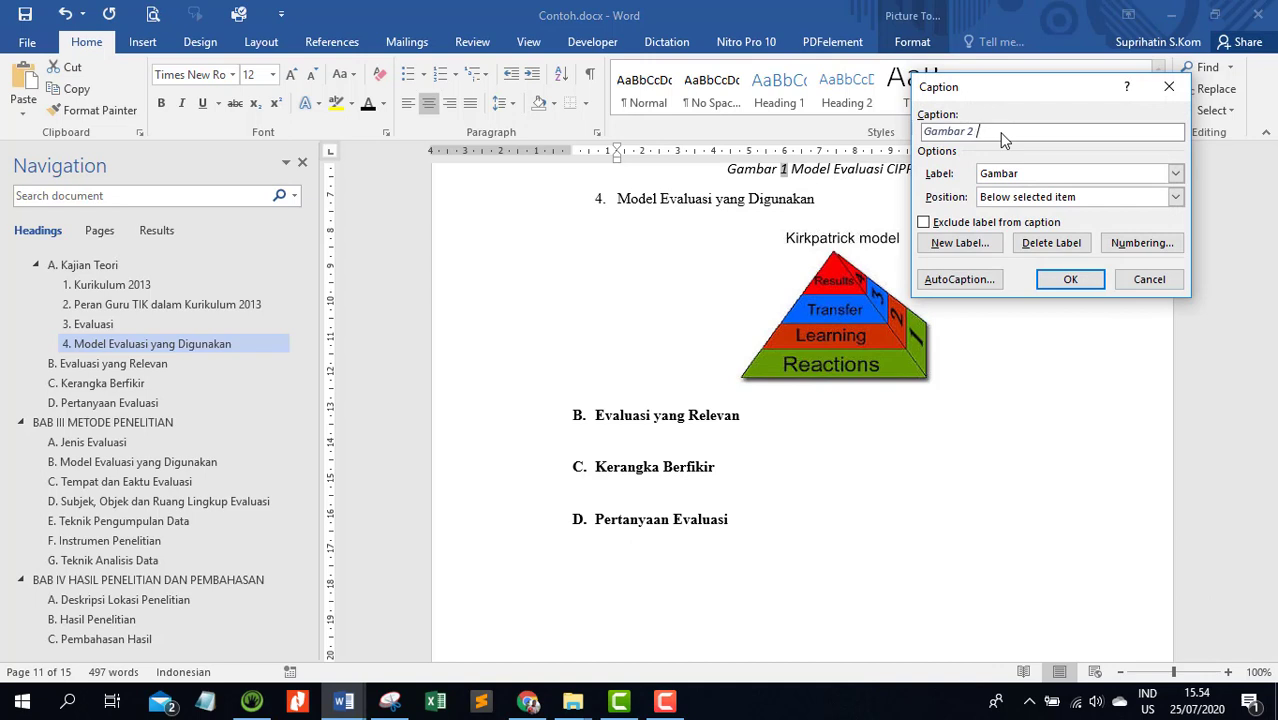
{"action": "type", "text": "Model Evaluasi Kirkpatrick"}
{"action": "left_click", "coordinate": [1068, 280]}
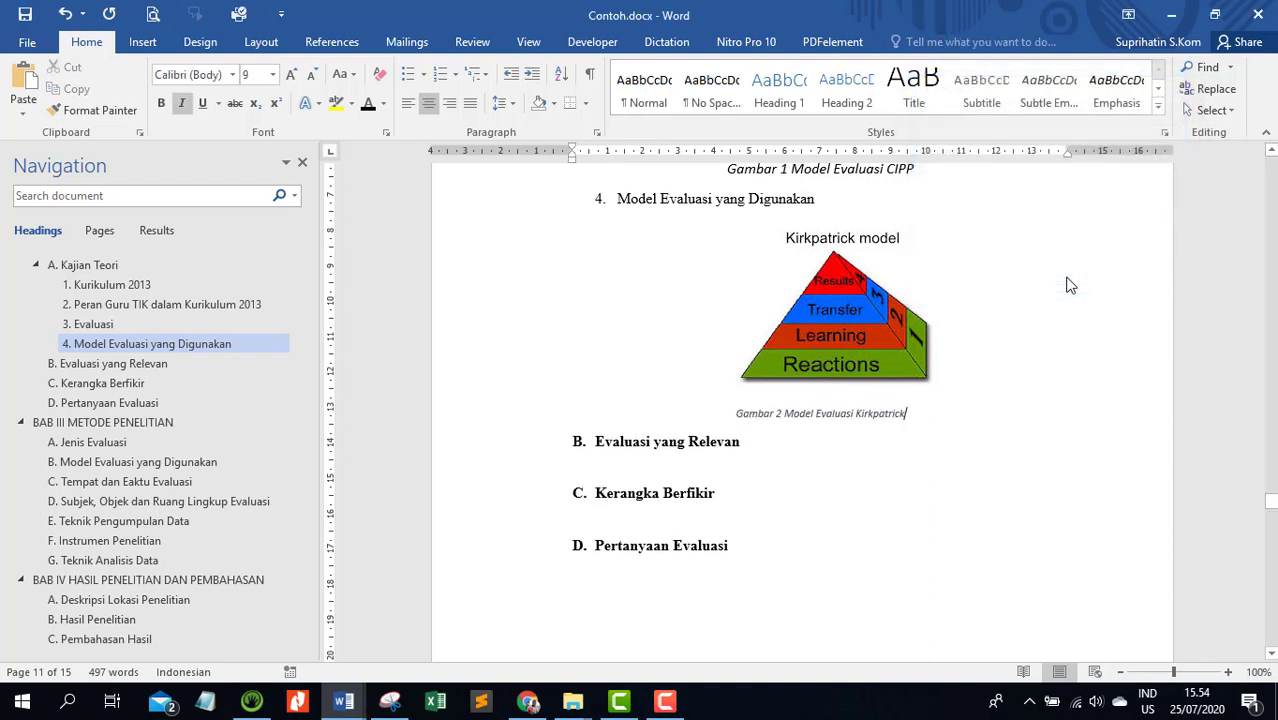
Make the Gambar 2 caption black and non-italic, and enlarge it to 12 pt
{"action": "left_click", "coordinate": [515, 413]}
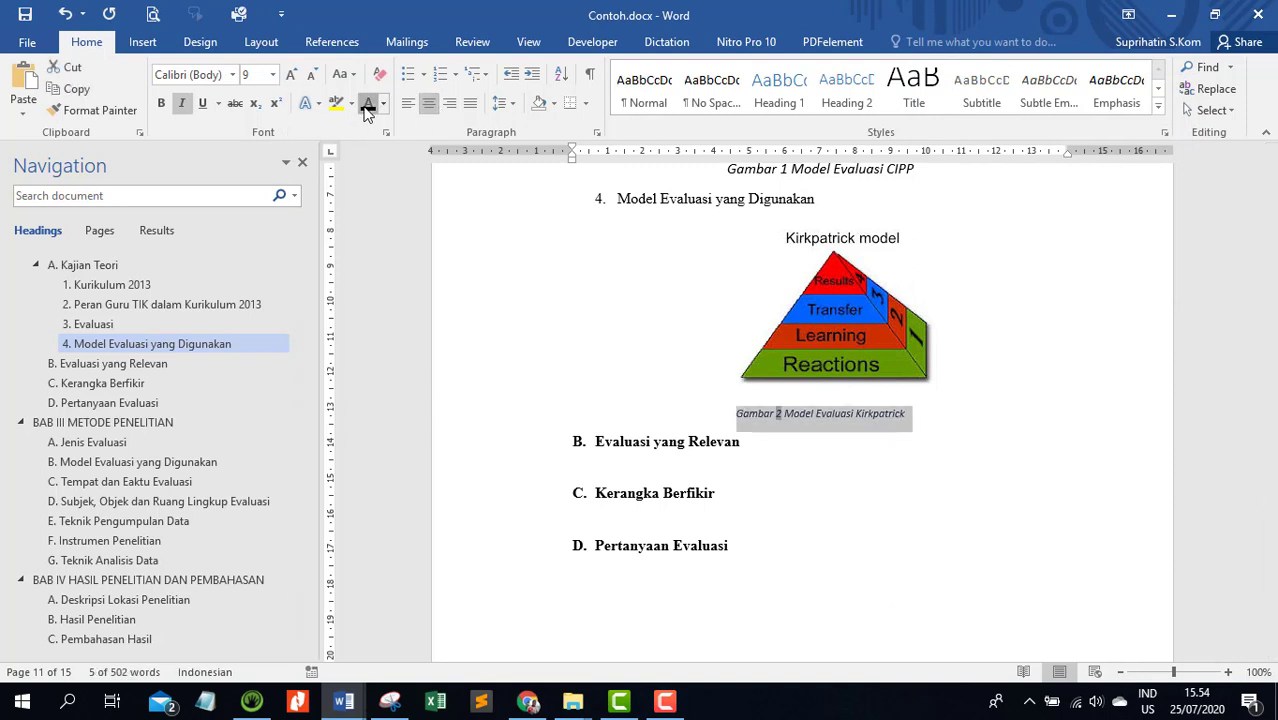
{"action": "left_click", "coordinate": [183, 104]}
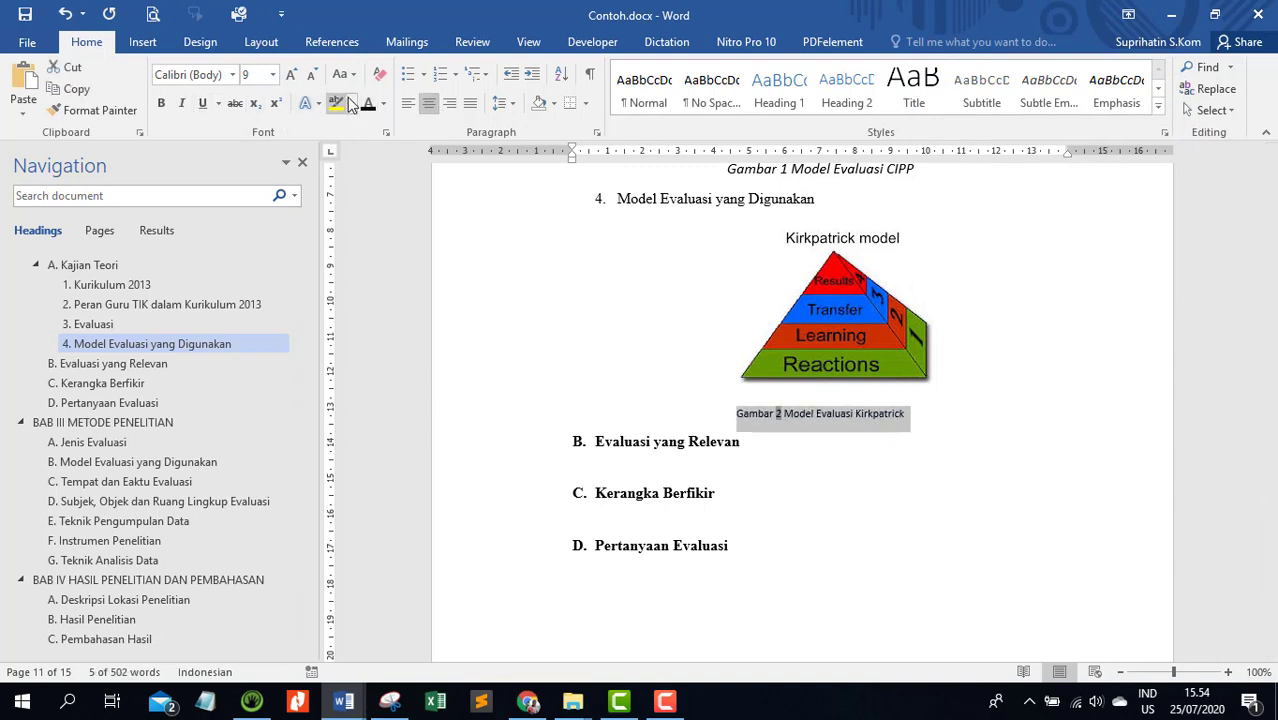
{"action": "left_click", "coordinate": [290, 76]}
{"action": "left_click", "coordinate": [290, 76]}
{"action": "left_click", "coordinate": [290, 76]}
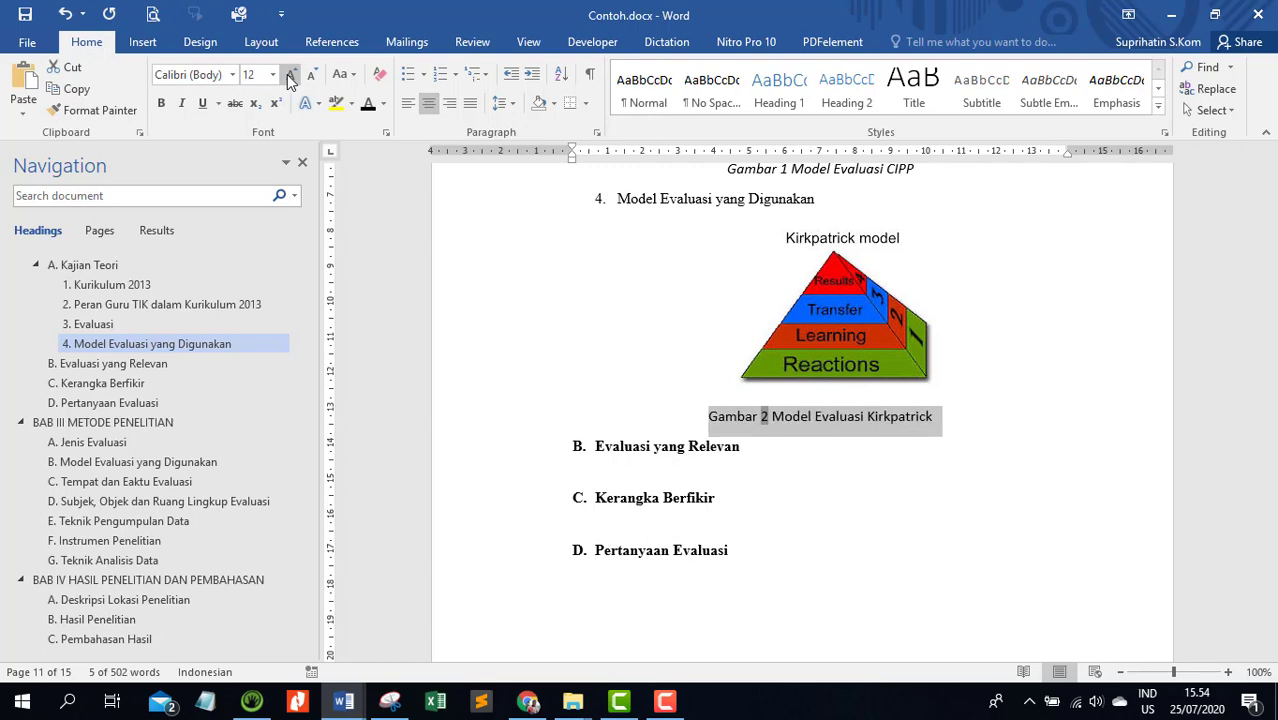
{"action": "left_click", "coordinate": [921, 427]}
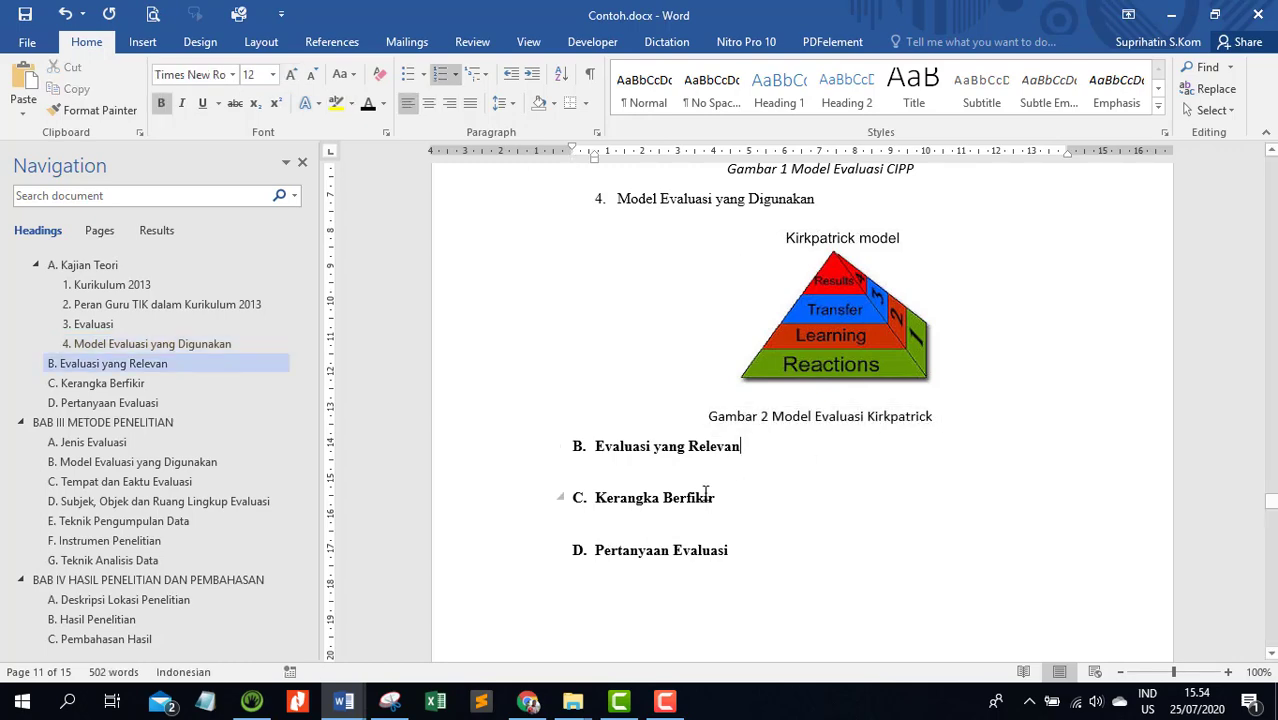
Remove the left indent of the Kirkpatrick pyramid picture so it is centred above its caption
{"action": "scroll", "coordinate": [846, 428], "scroll_direction": "up", "scroll_amount": 8}
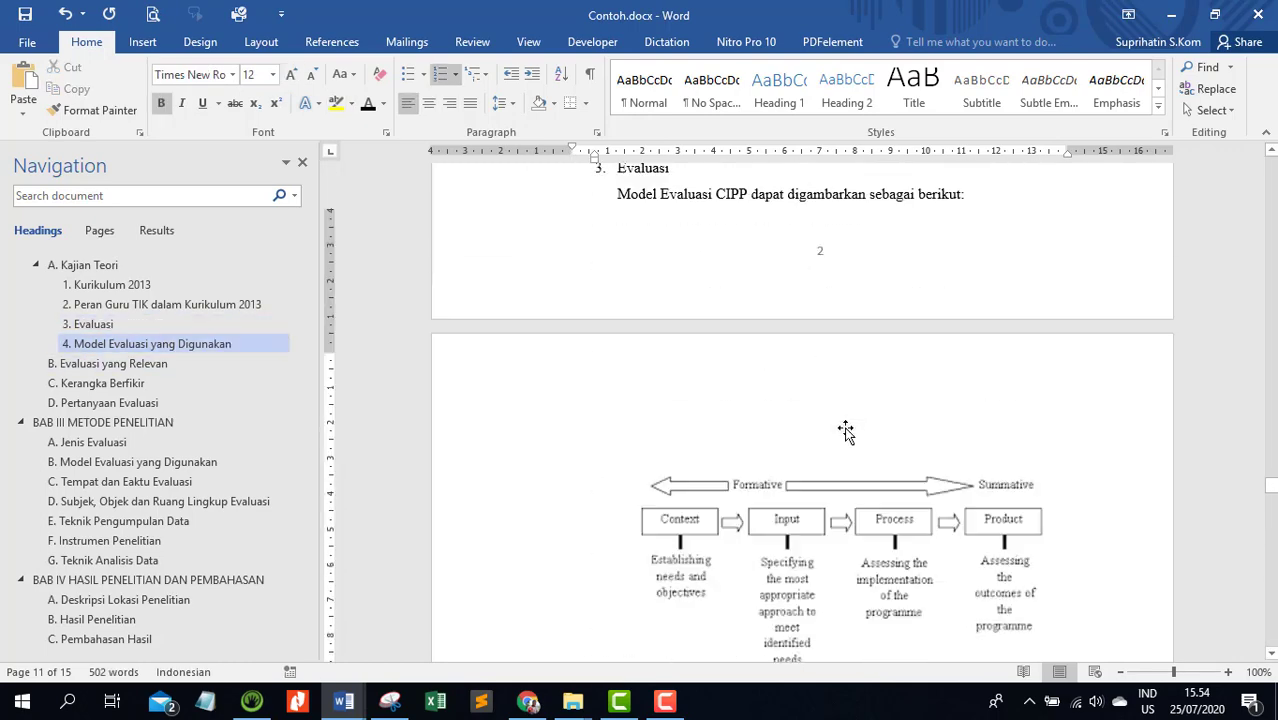
{"action": "scroll", "coordinate": [846, 428], "scroll_direction": "down", "scroll_amount": 8}
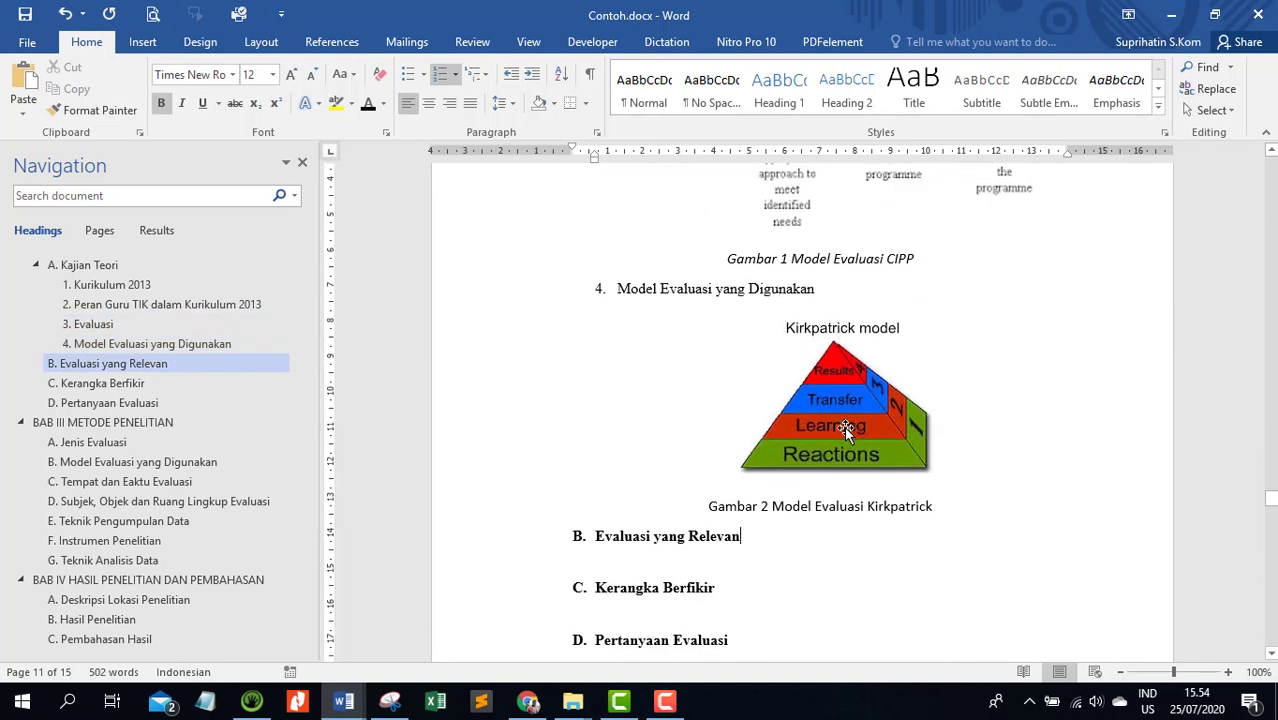
{"action": "left_click", "coordinate": [878, 503]}
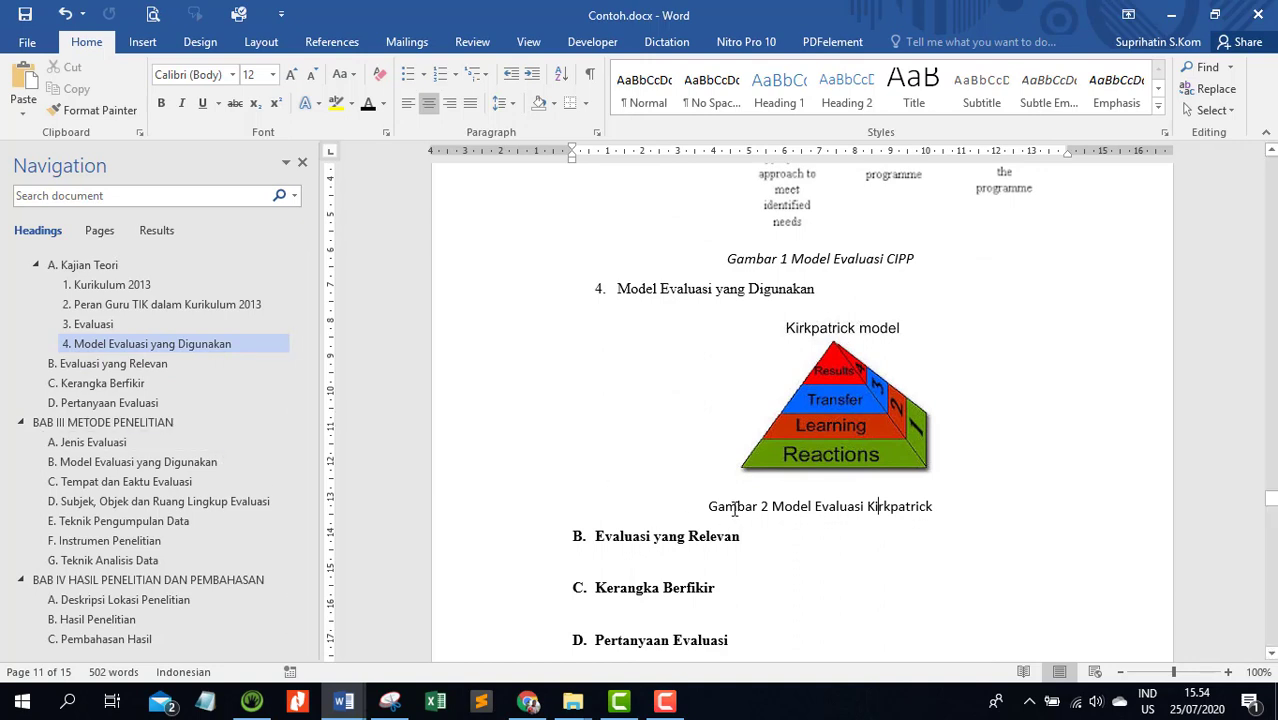
{"action": "left_click", "coordinate": [822, 420]}
{"action": "left_click", "coordinate": [510, 75]}
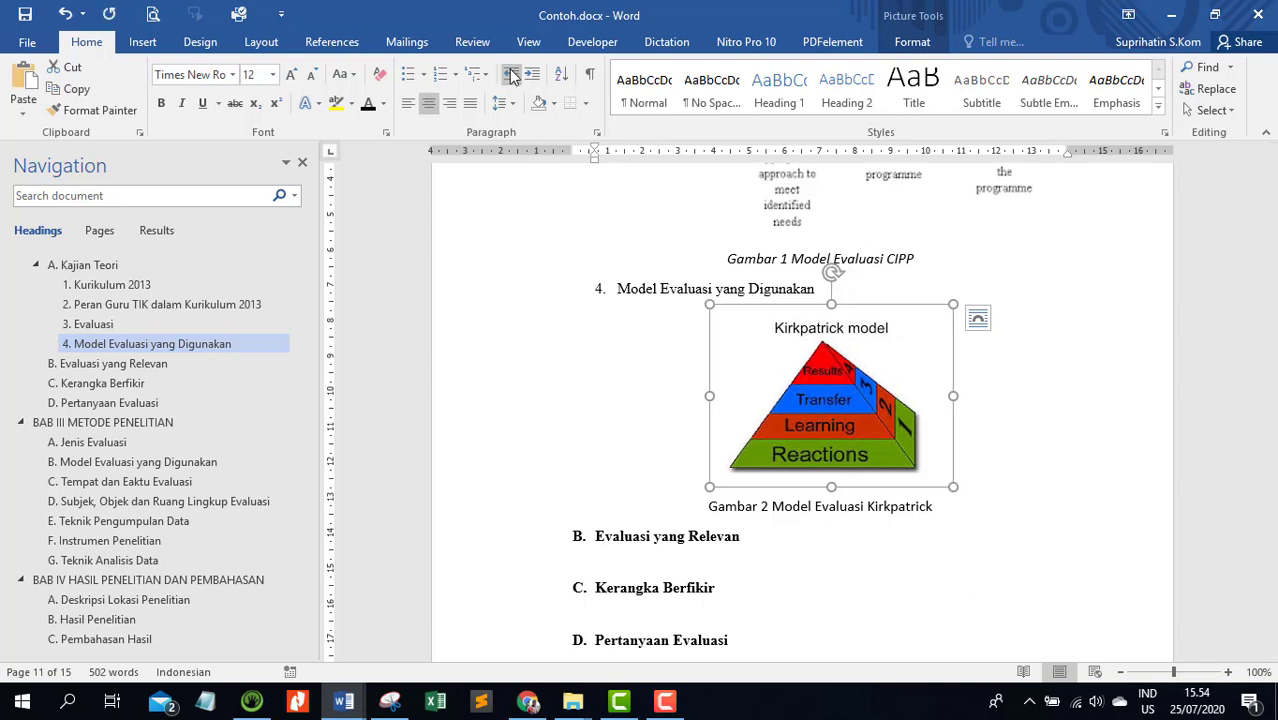
{"action": "left_click", "coordinate": [510, 75]}
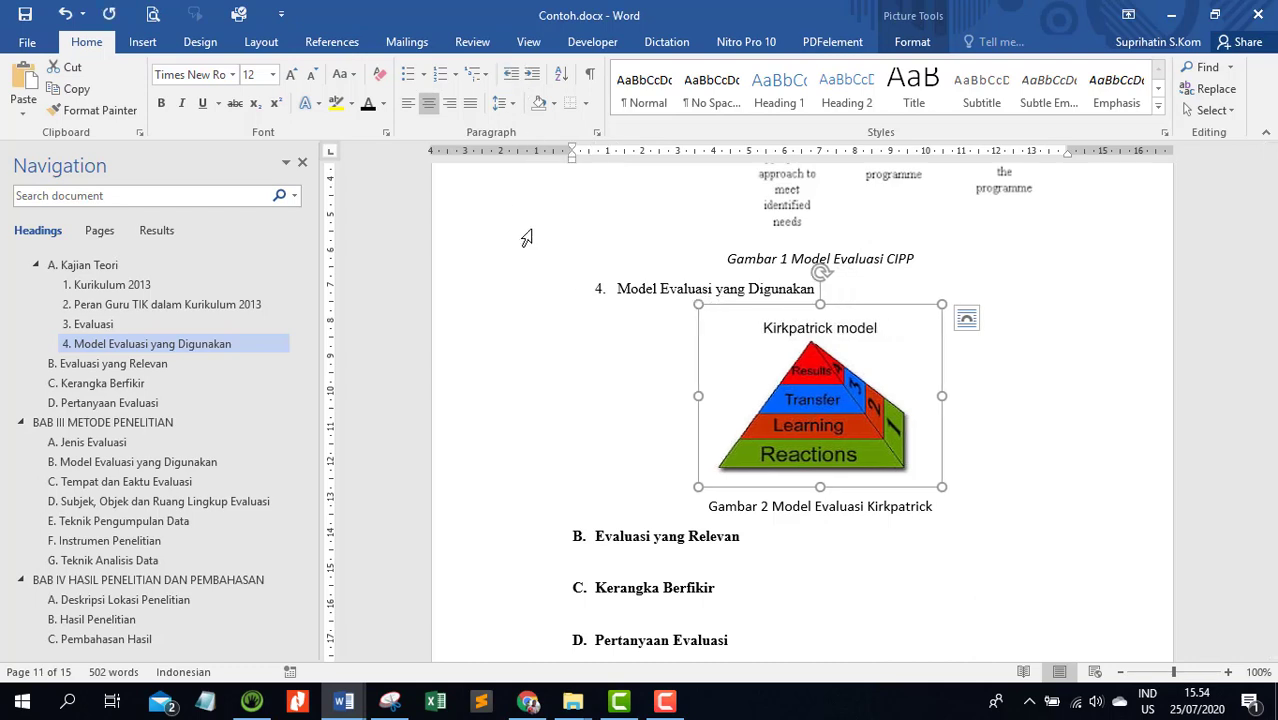
Remove the left indent of the Formative–Summative diagram so it is centred above the Gambar 1 caption
{"action": "scroll", "coordinate": [522, 237], "scroll_direction": "up", "scroll_amount": 6}
{"action": "left_click", "coordinate": [823, 440]}
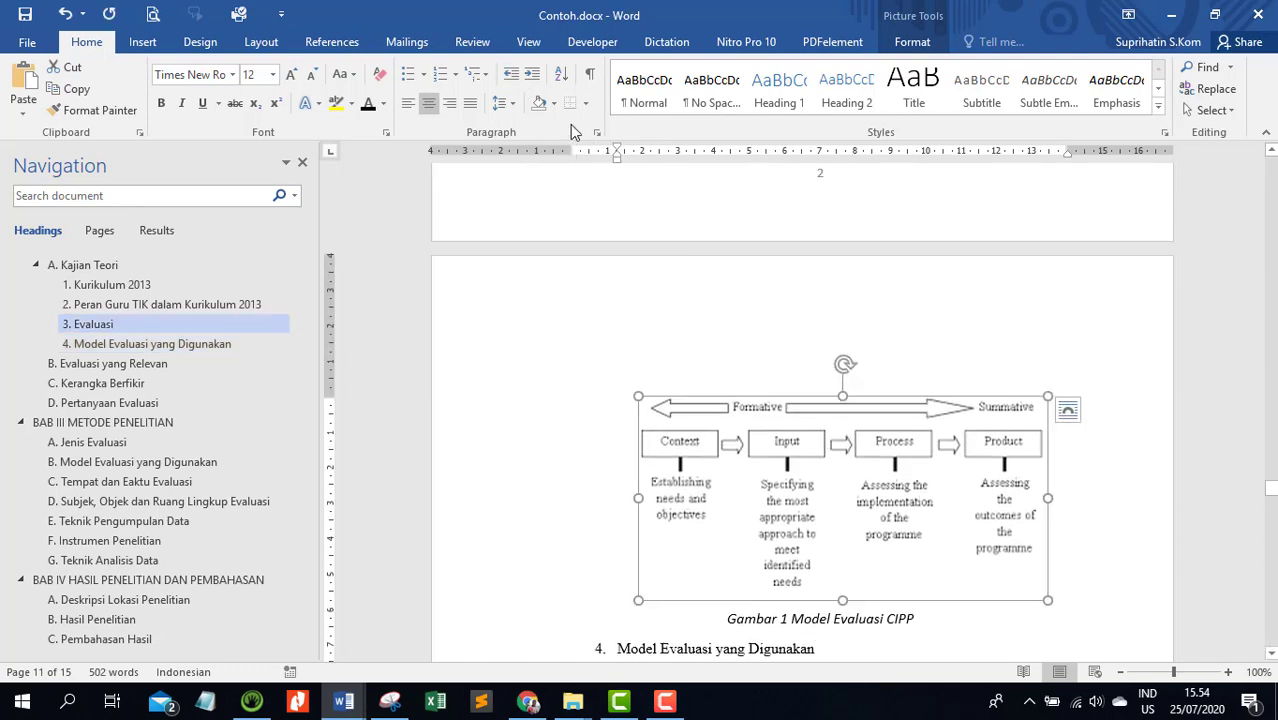
{"action": "left_click", "coordinate": [510, 75]}
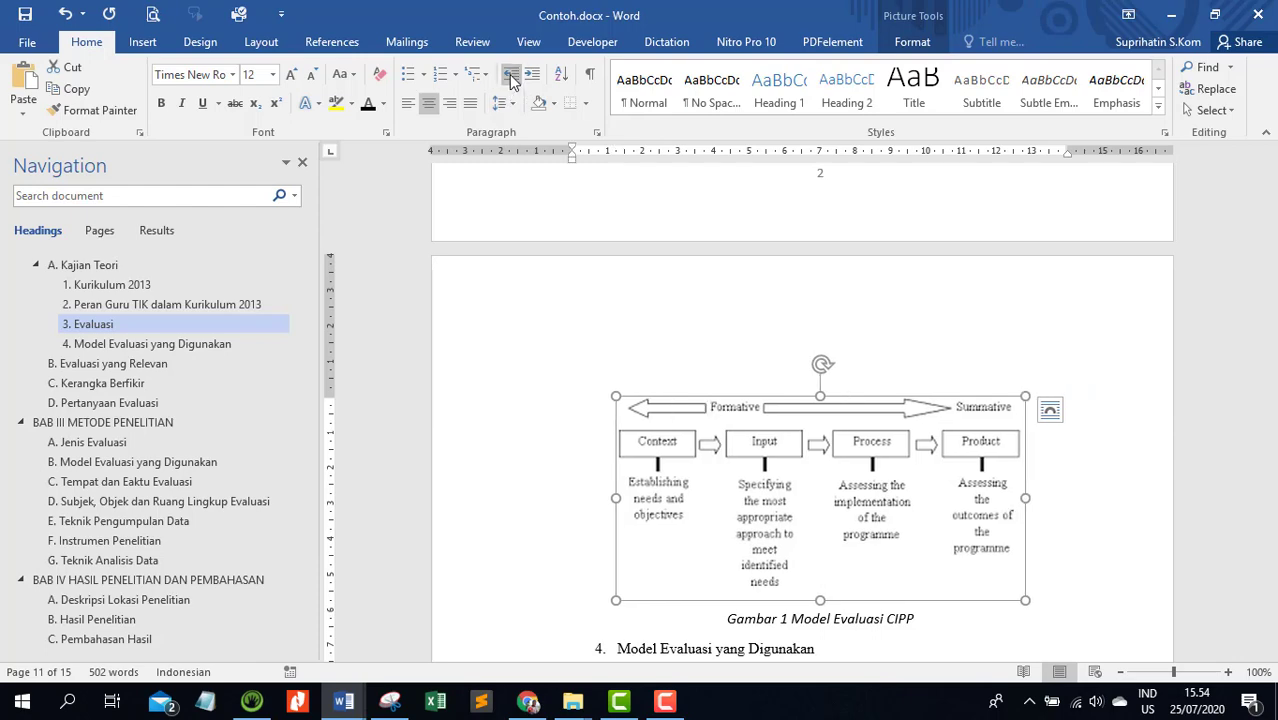
Set up a table of figures below the DAFTAR TABEL heading with Tabel as its caption label
{"action": "scroll", "coordinate": [513, 400], "scroll_direction": "up", "scroll_amount": 1}
{"action": "scroll", "coordinate": [242, 380], "scroll_direction": "up", "scroll_amount": 5}
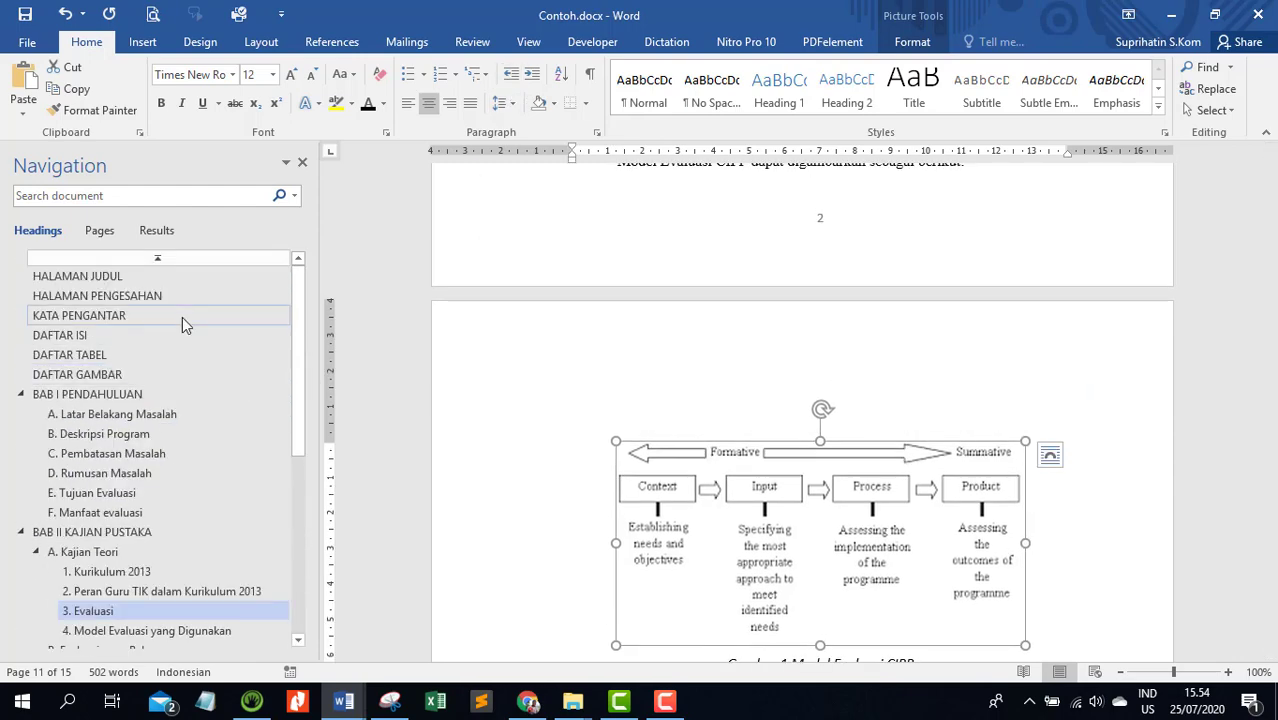
{"action": "left_click", "coordinate": [88, 337]}
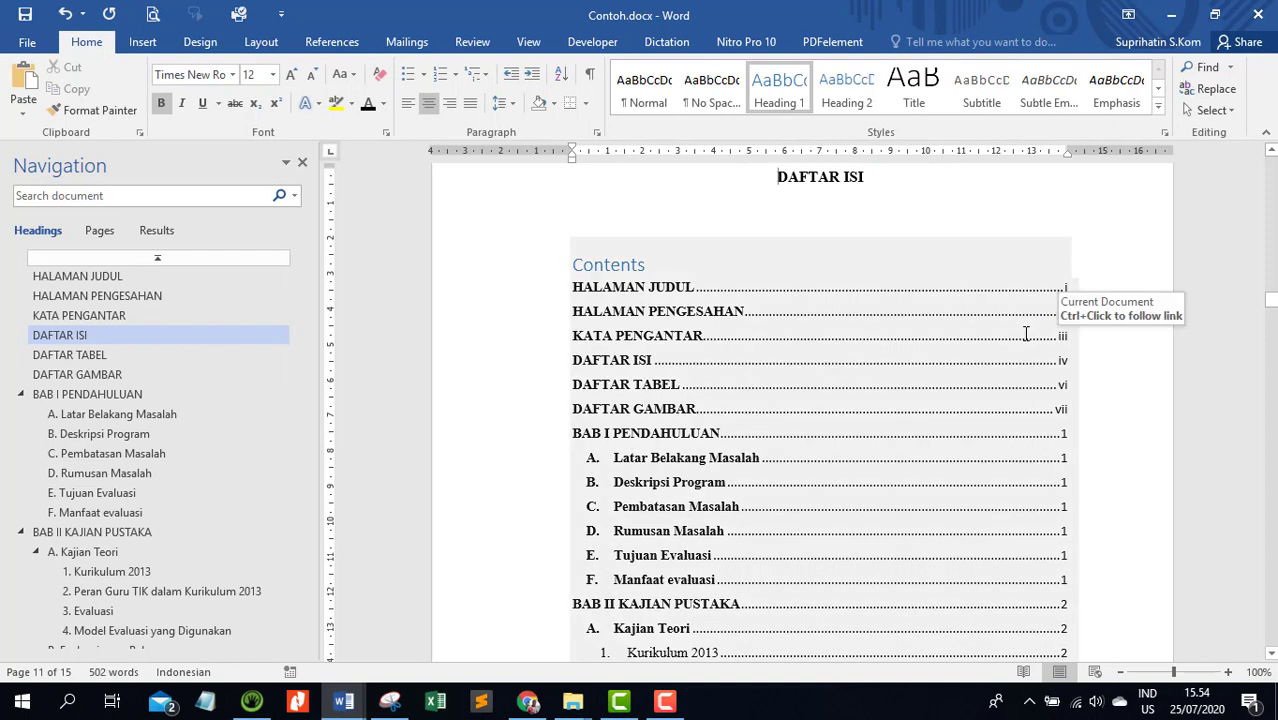
{"action": "left_click", "coordinate": [108, 355]}
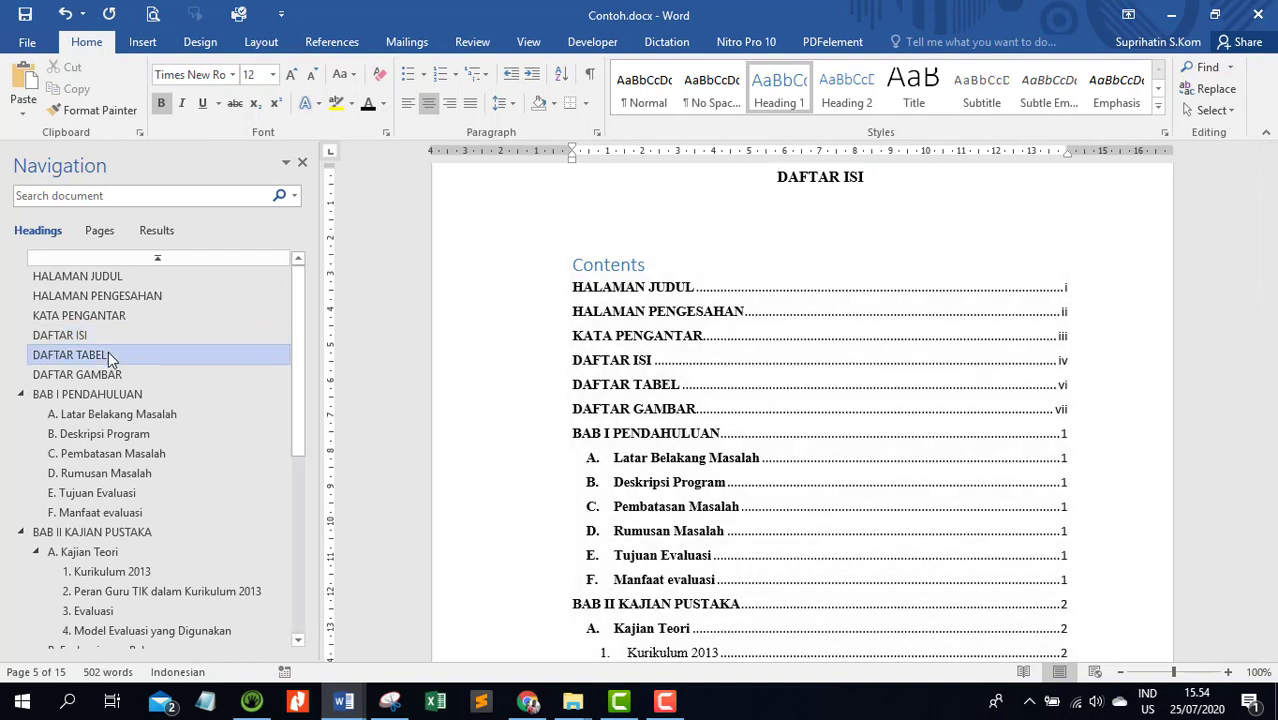
{"action": "left_click", "coordinate": [594, 246]}
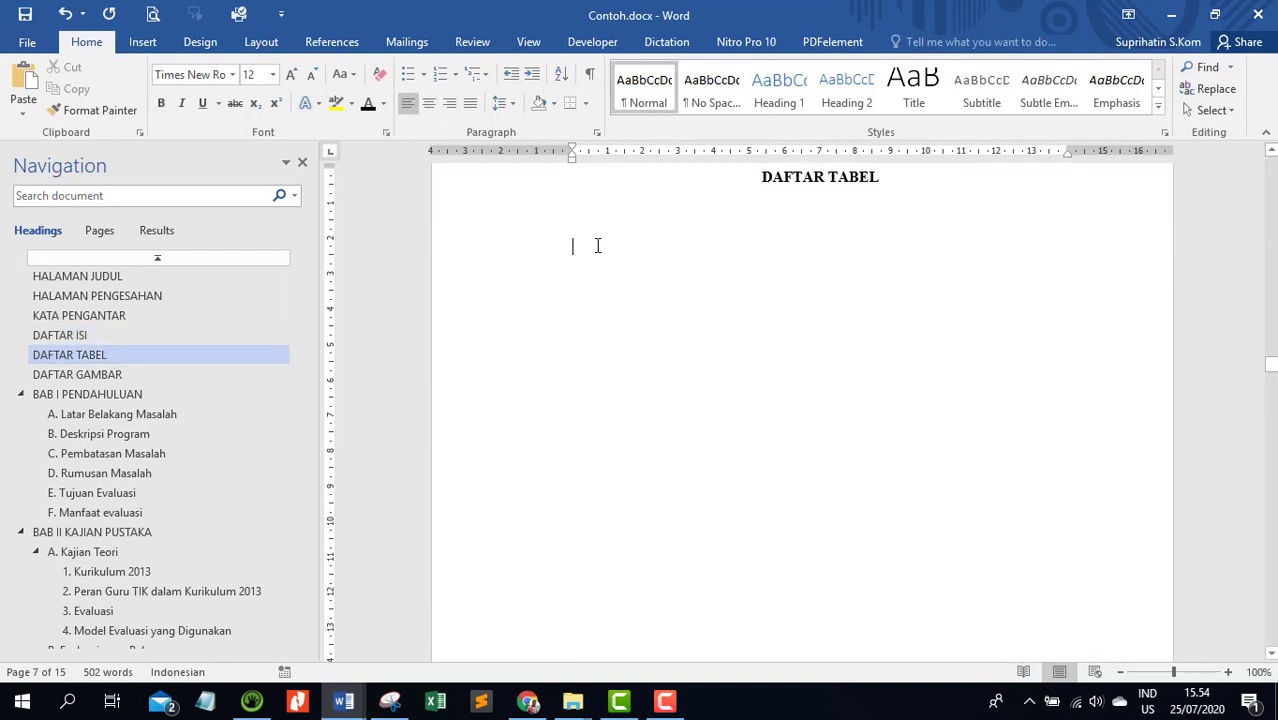
{"action": "key", "text": "Up"}
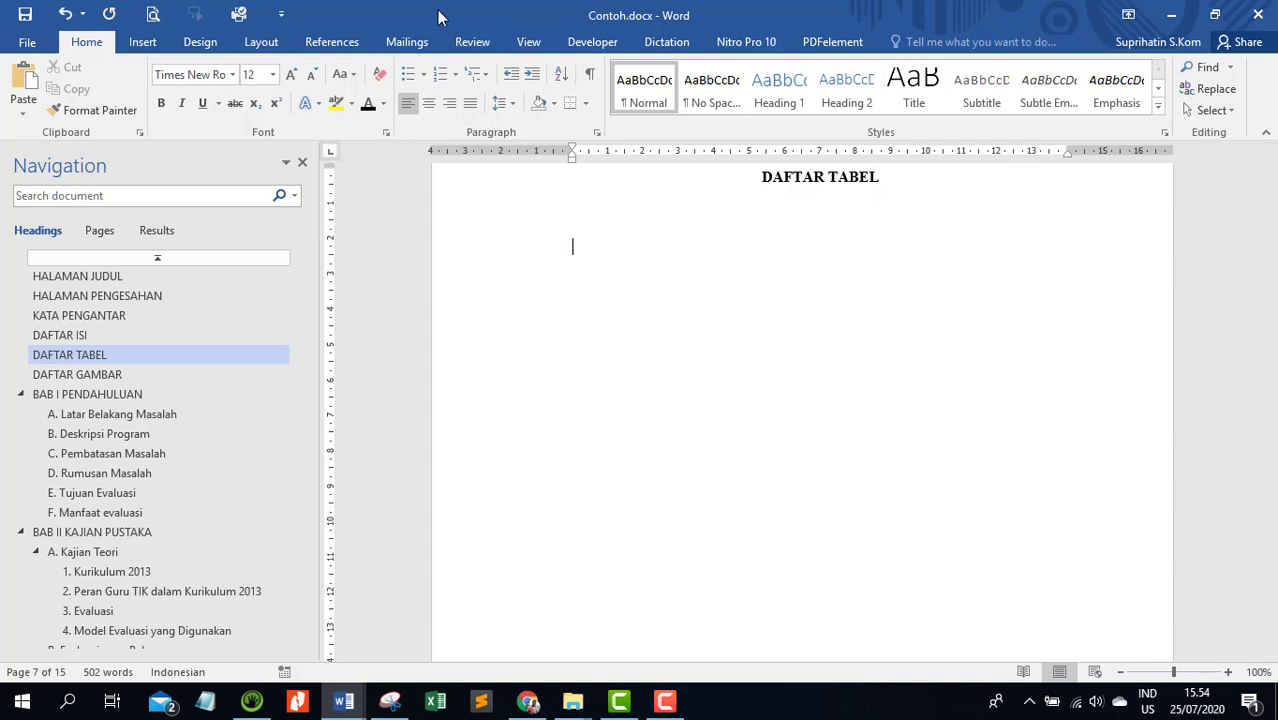
{"action": "left_click", "coordinate": [348, 48]}
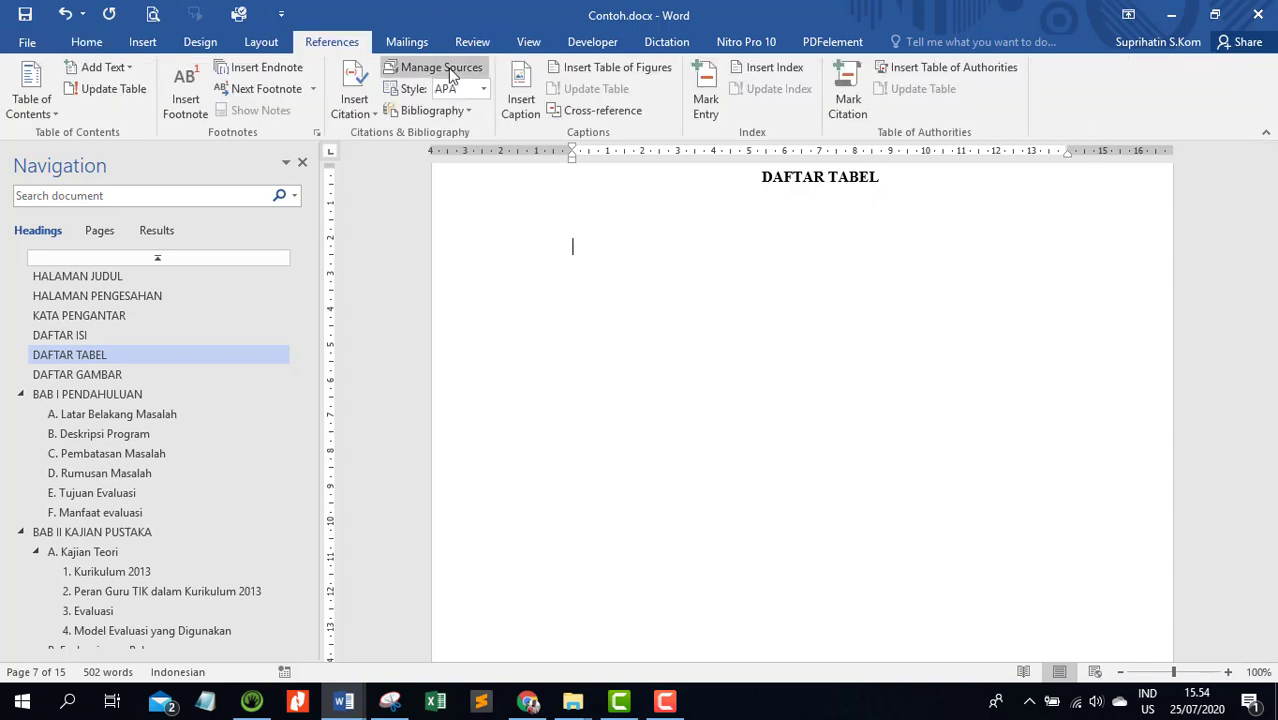
{"action": "left_click", "coordinate": [598, 72]}
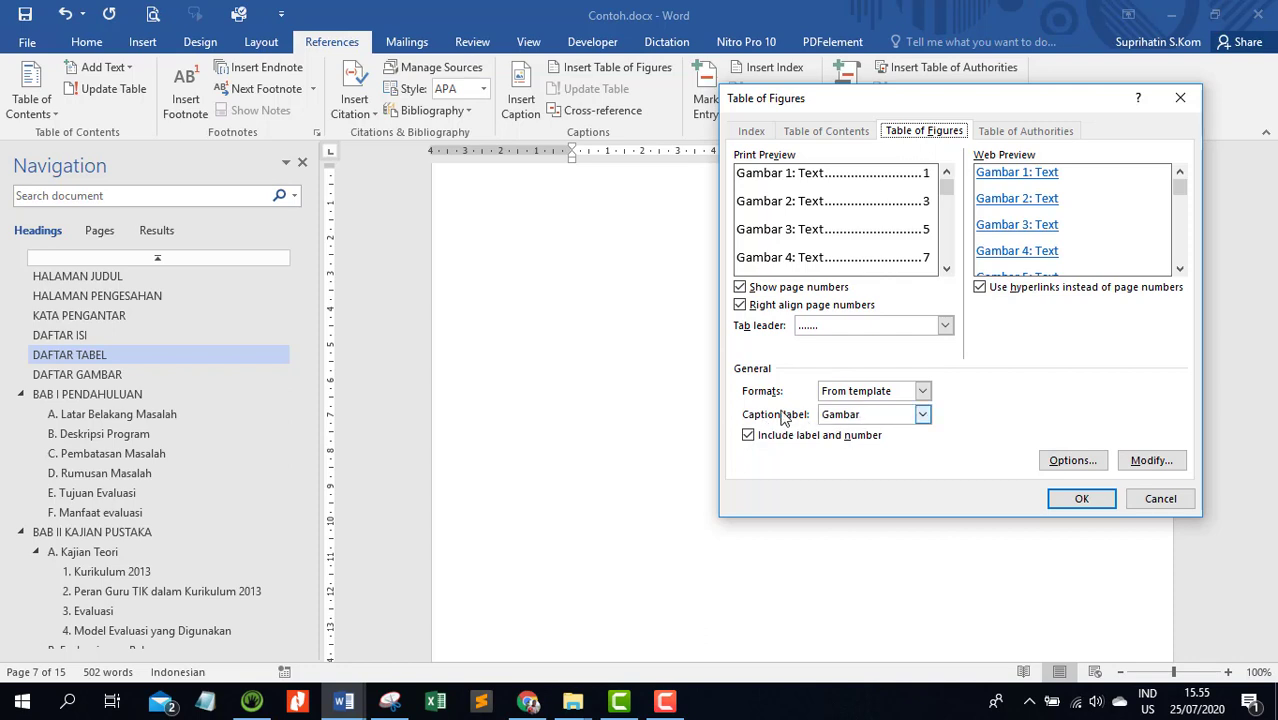
{"action": "left_click", "coordinate": [877, 419]}
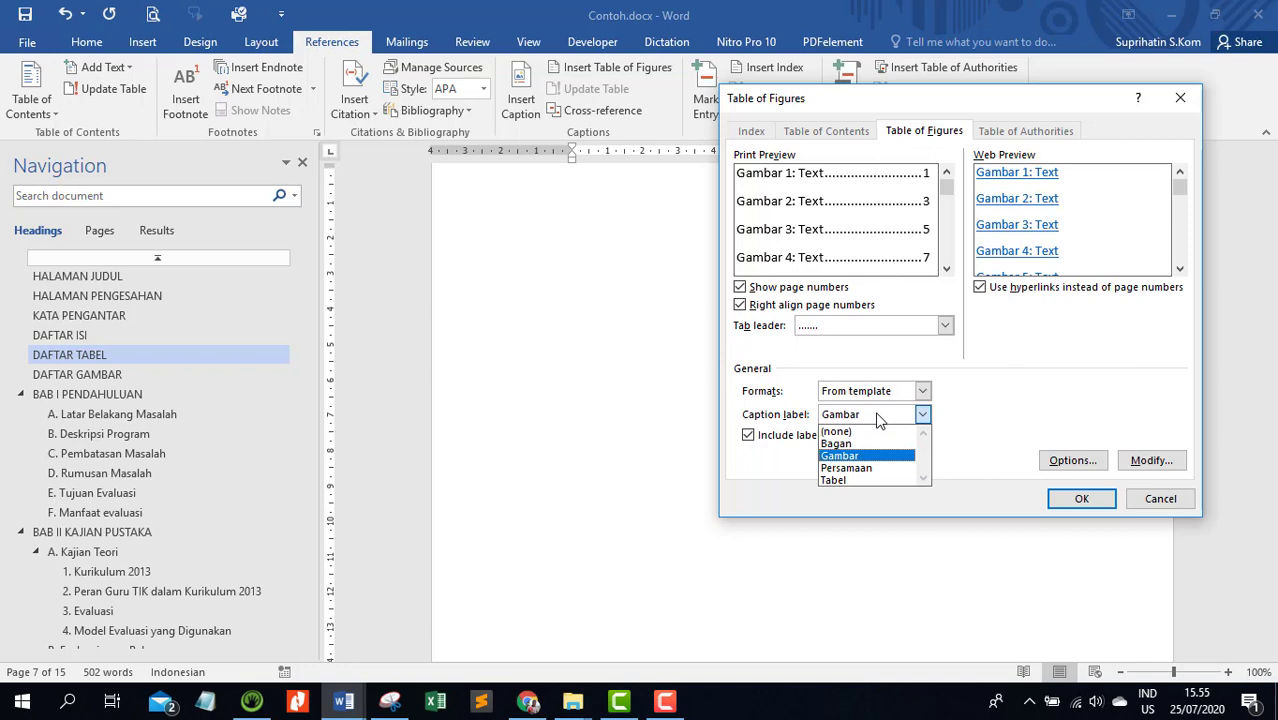
{"action": "left_click", "coordinate": [857, 480]}
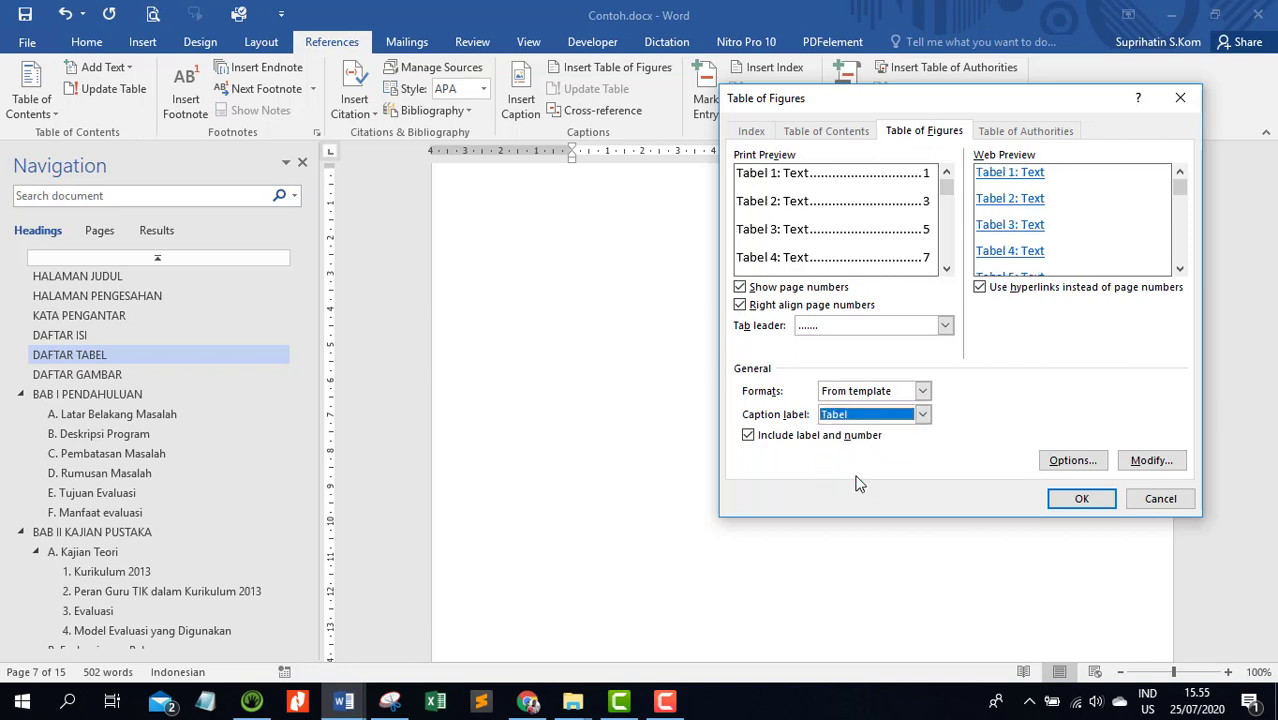
Insert the list of tables with right-aligned page numbers and a dotted tab leader
{"action": "left_click", "coordinate": [741, 288]}
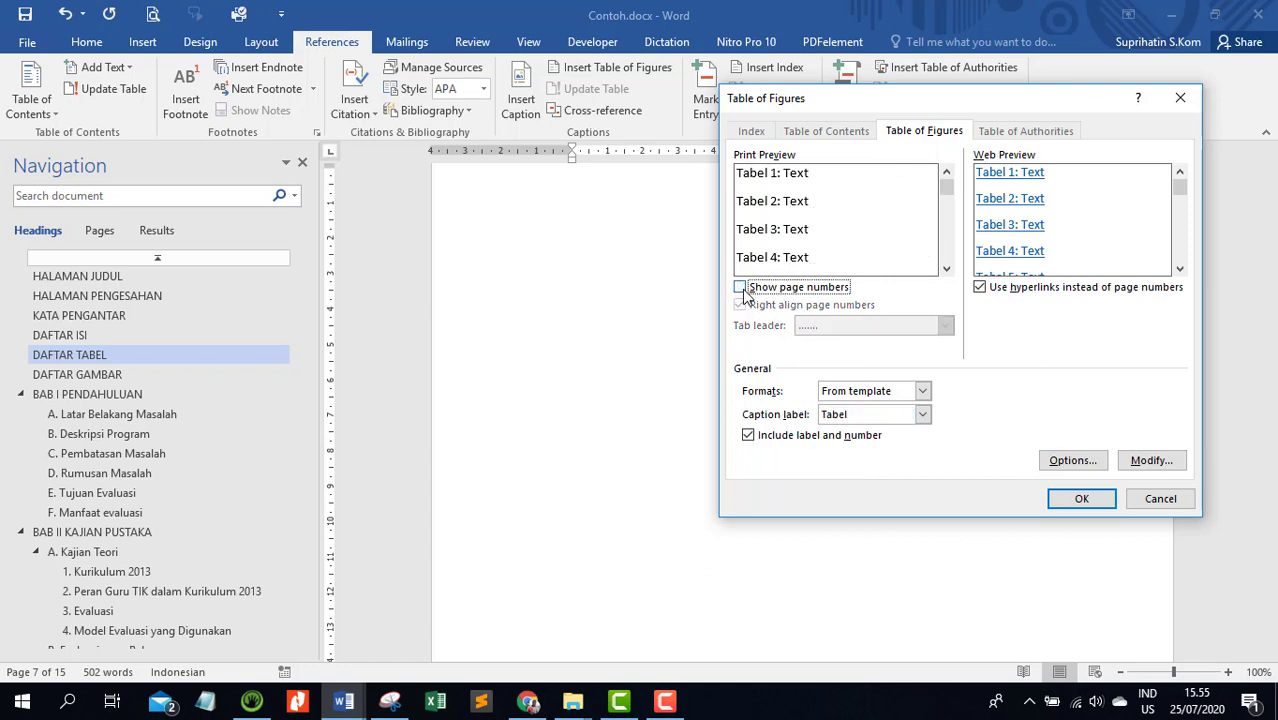
{"action": "left_click", "coordinate": [741, 288]}
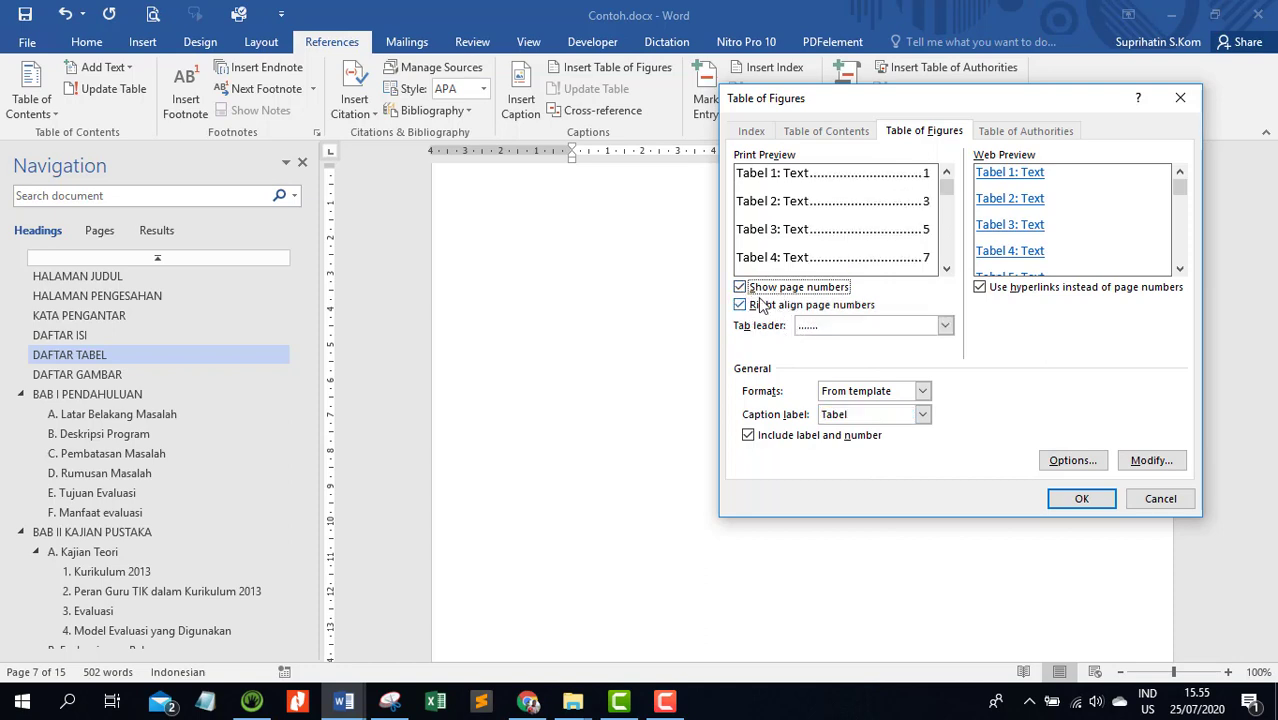
{"action": "left_click", "coordinate": [857, 327]}
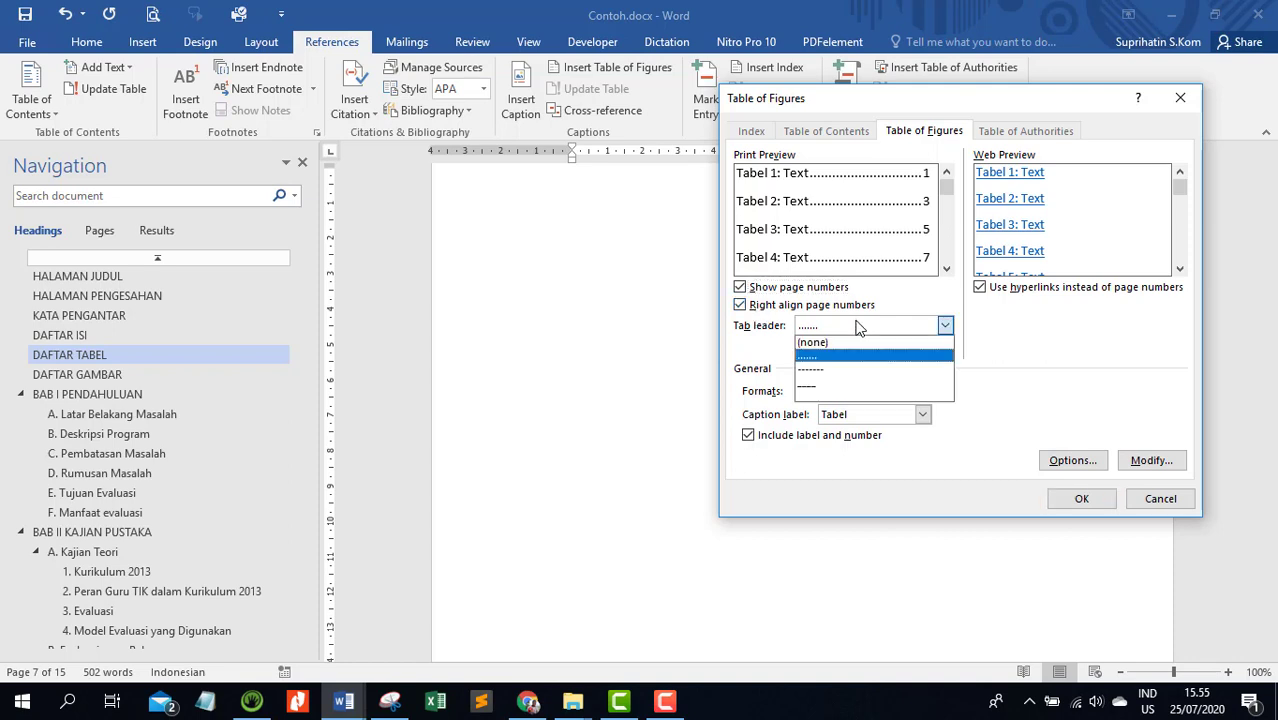
{"action": "left_click", "coordinate": [857, 327]}
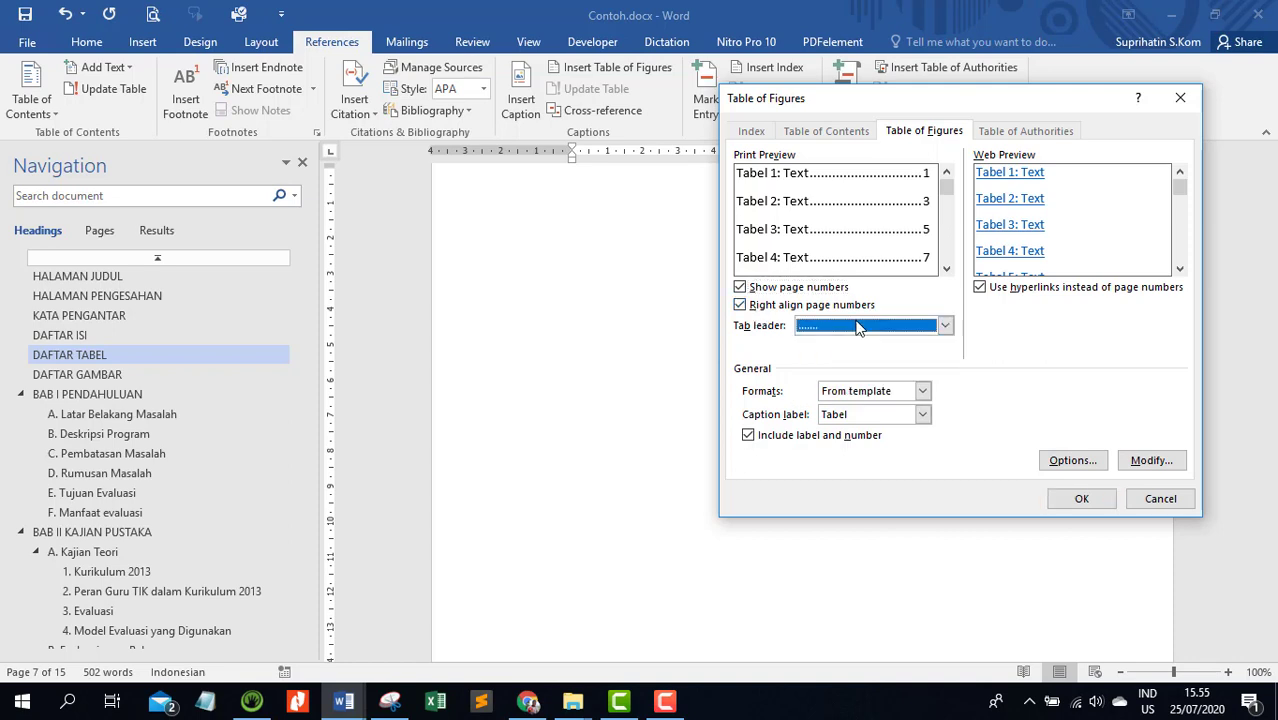
{"action": "left_click", "coordinate": [1067, 502]}
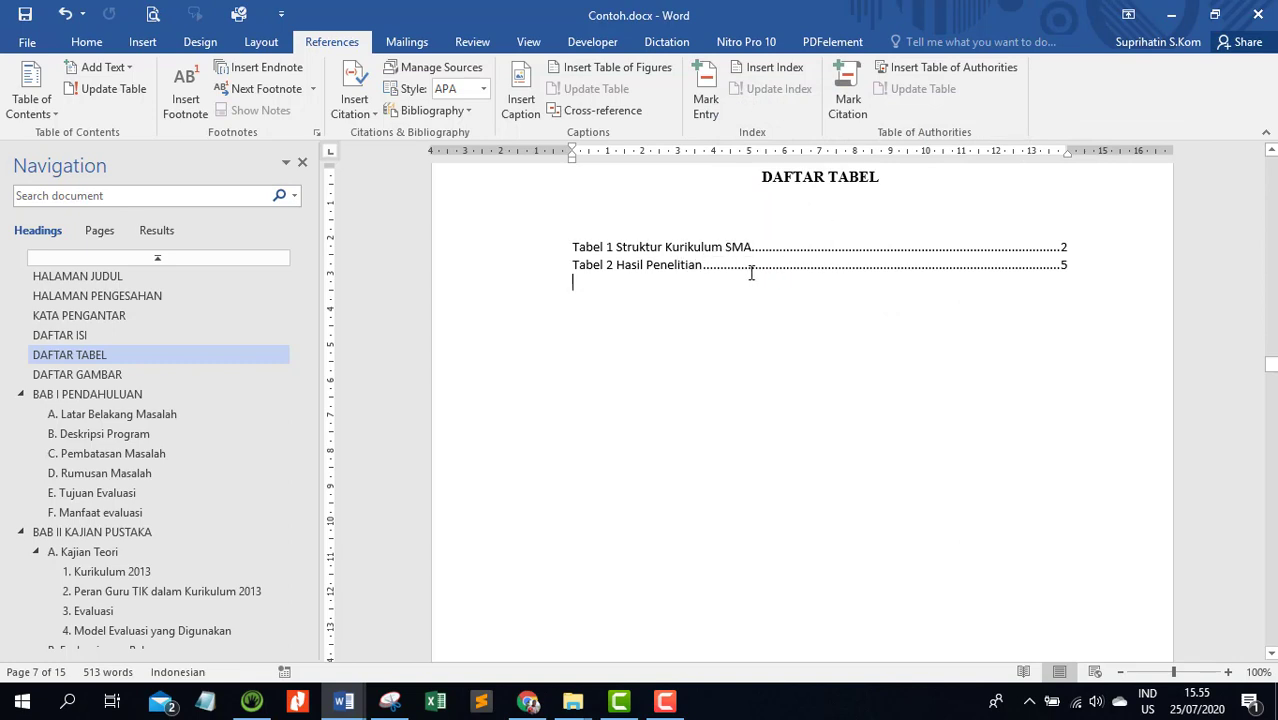
Insert a list of figures below the DAFTAR GAMBAR heading using the Gambar caption label, right-aligned page numbers and a dotted tab leader
{"action": "left_click", "coordinate": [128, 375]}
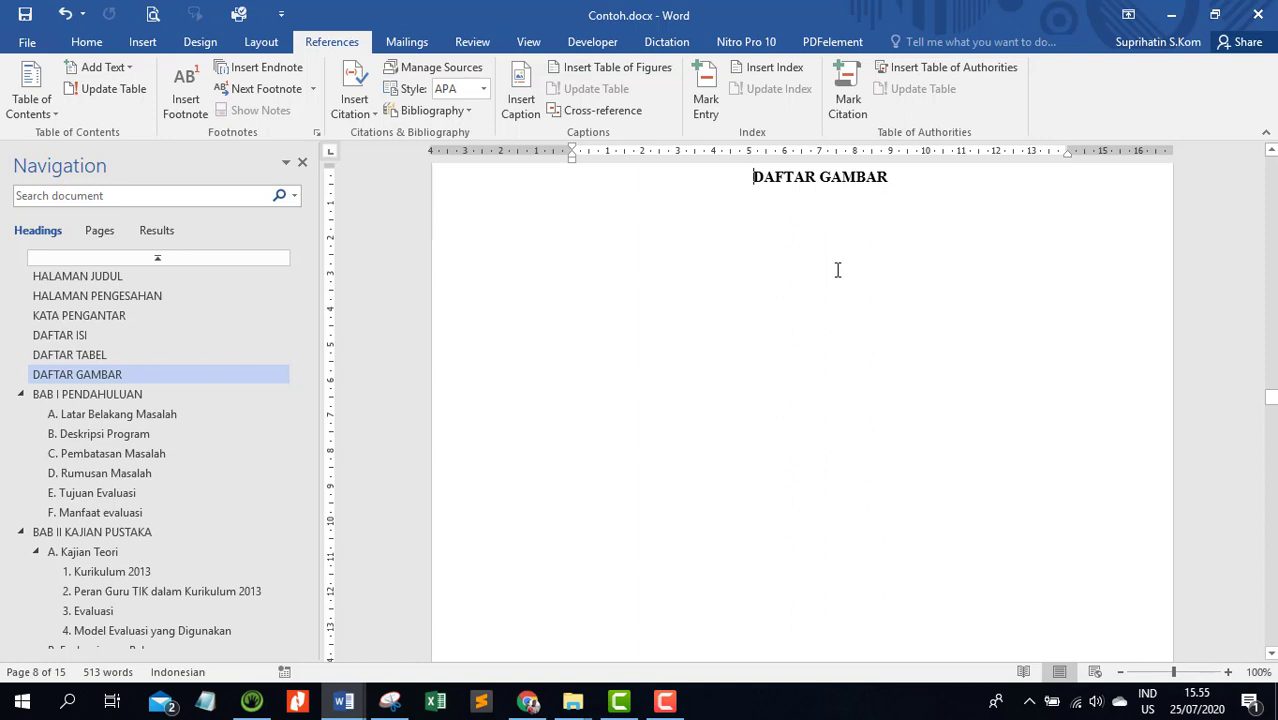
{"action": "left_click", "coordinate": [732, 243]}
{"action": "scroll", "coordinate": [724, 254], "scroll_direction": "up", "scroll_amount": 3}
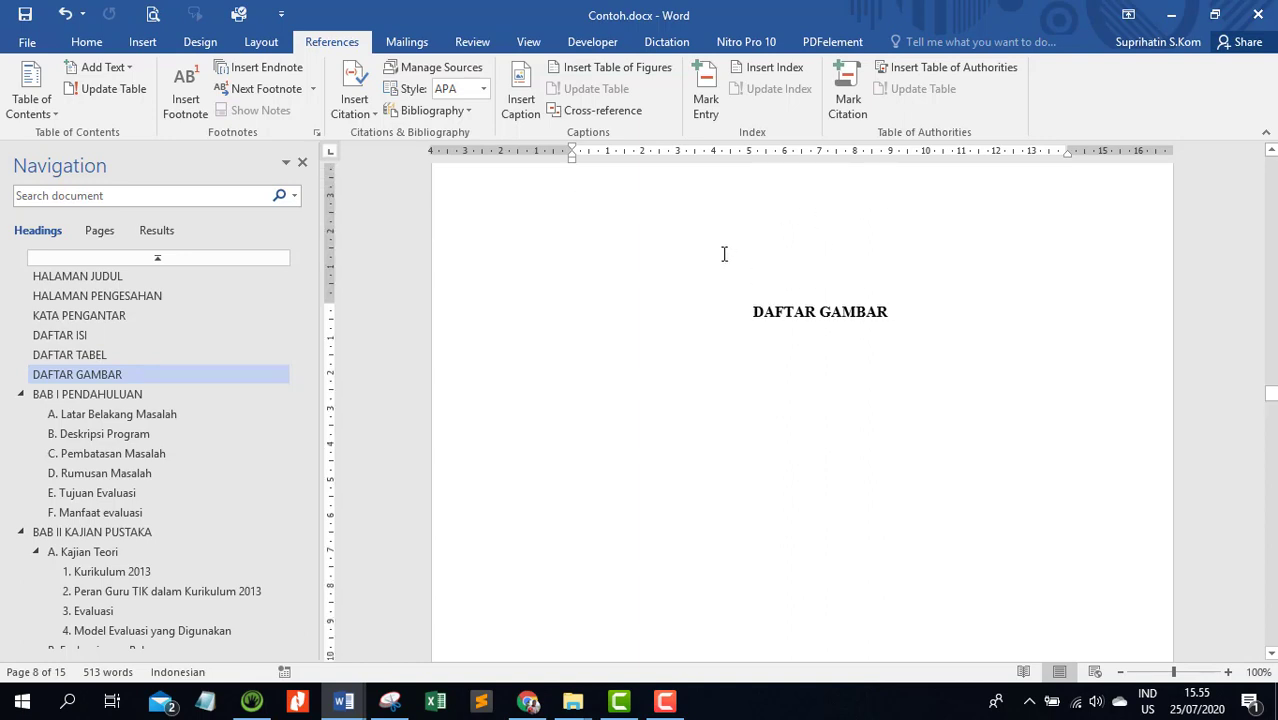
{"action": "key", "text": "Return"}
{"action": "key", "text": "Return"}
{"action": "left_click", "coordinate": [676, 384]}
{"action": "left_click", "coordinate": [590, 68]}
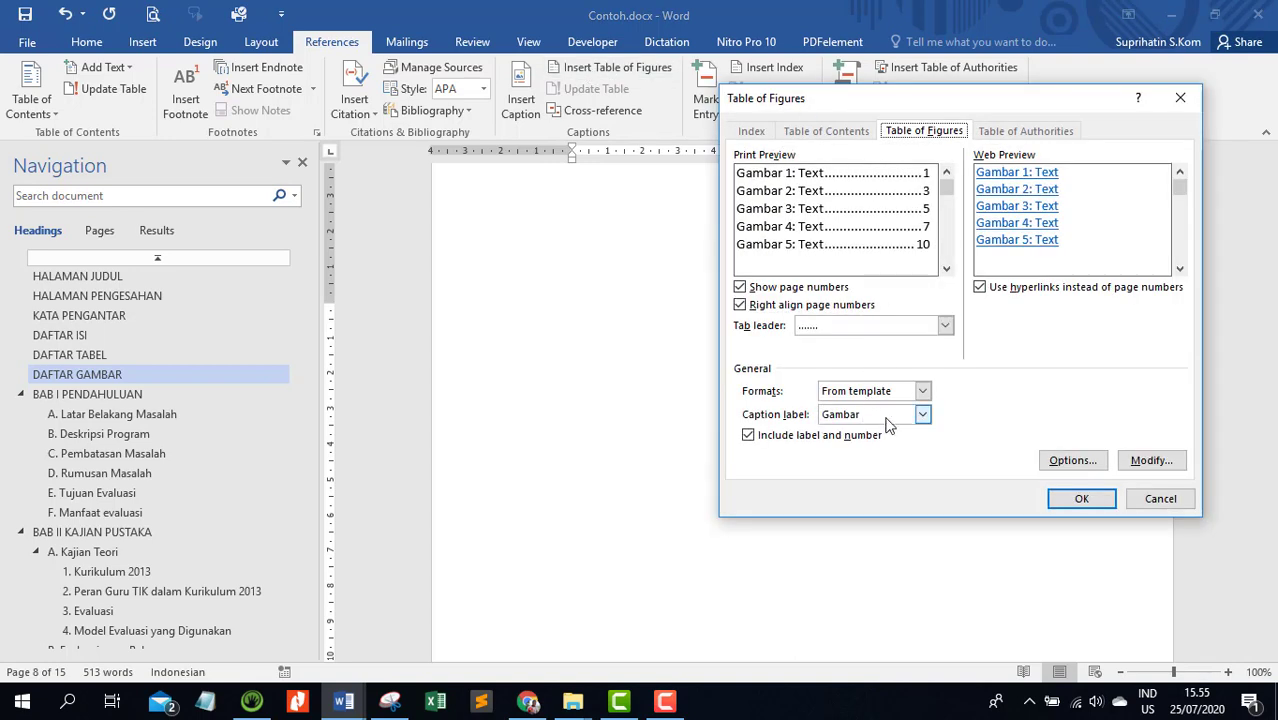
{"action": "left_click", "coordinate": [1081, 500]}
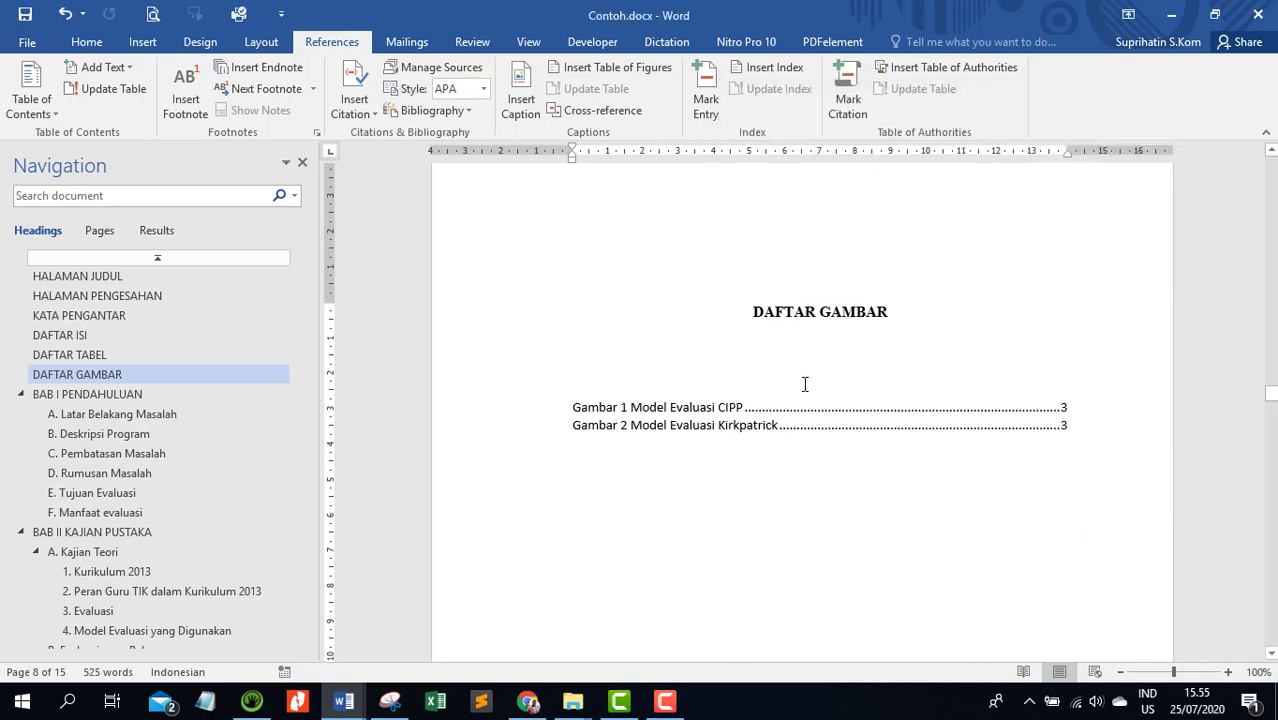
Delete the extra blank line between the DAFTAR GAMBAR heading and its list of figures
{"action": "key", "text": "Delete"}
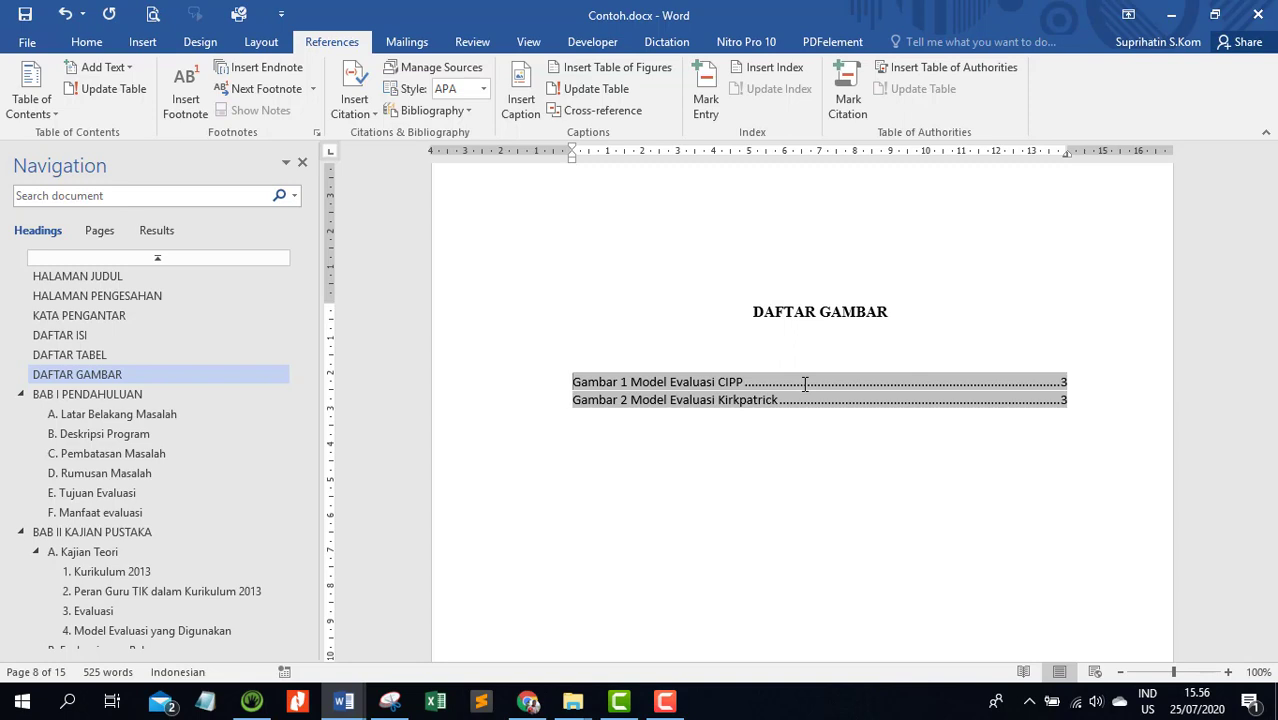
{"action": "left_click", "coordinate": [762, 496]}
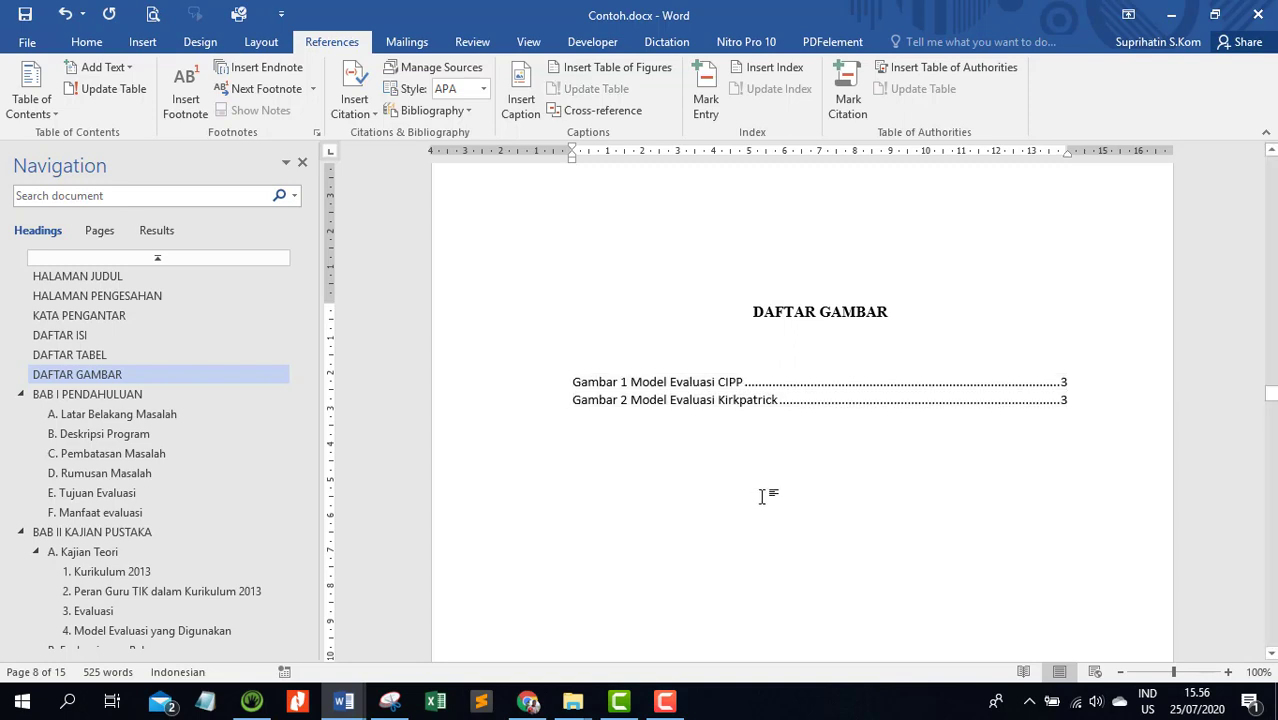
{"action": "scroll", "coordinate": [762, 496], "scroll_direction": "down", "scroll_amount": 3}
{"action": "scroll", "coordinate": [650, 494], "scroll_direction": "up", "scroll_amount": 8}
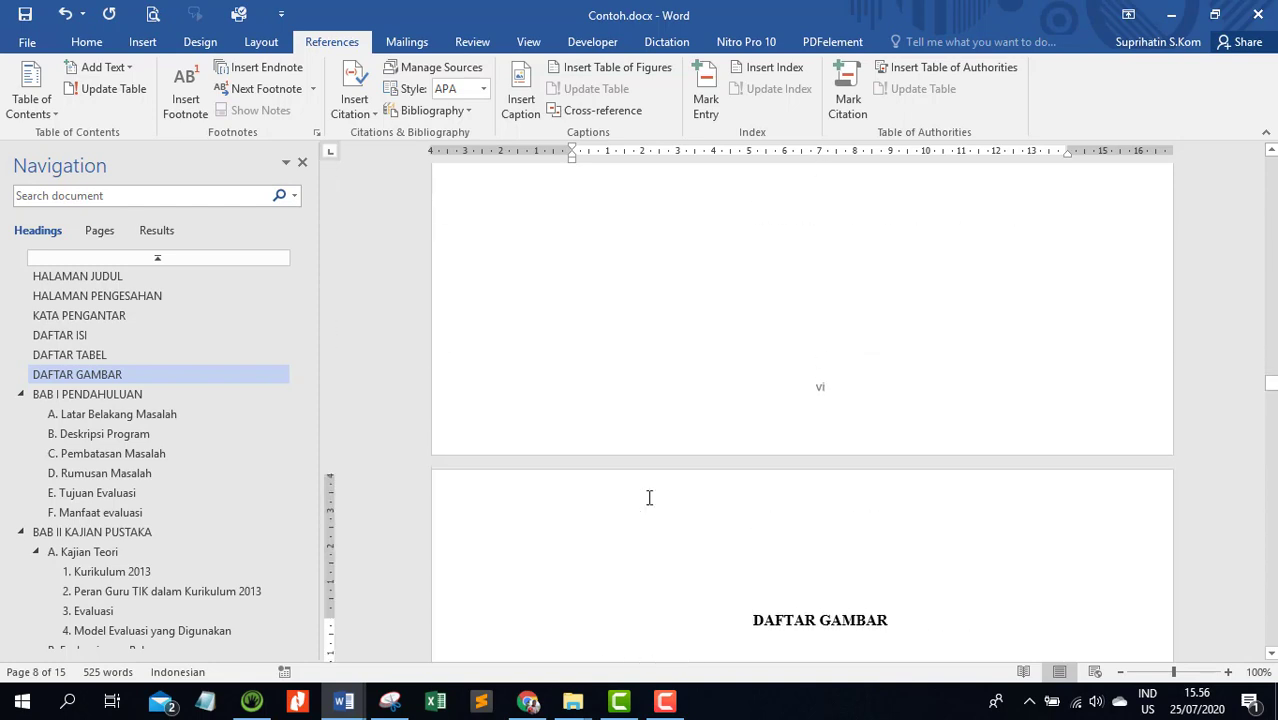
Centre the title line EVALUASI PROGRAM .... DI SMA NEGERI MITRA MANDIRI on the first page
{"action": "left_click_drag", "start_coordinate": [1272, 380], "coordinate": [1272, 163]}
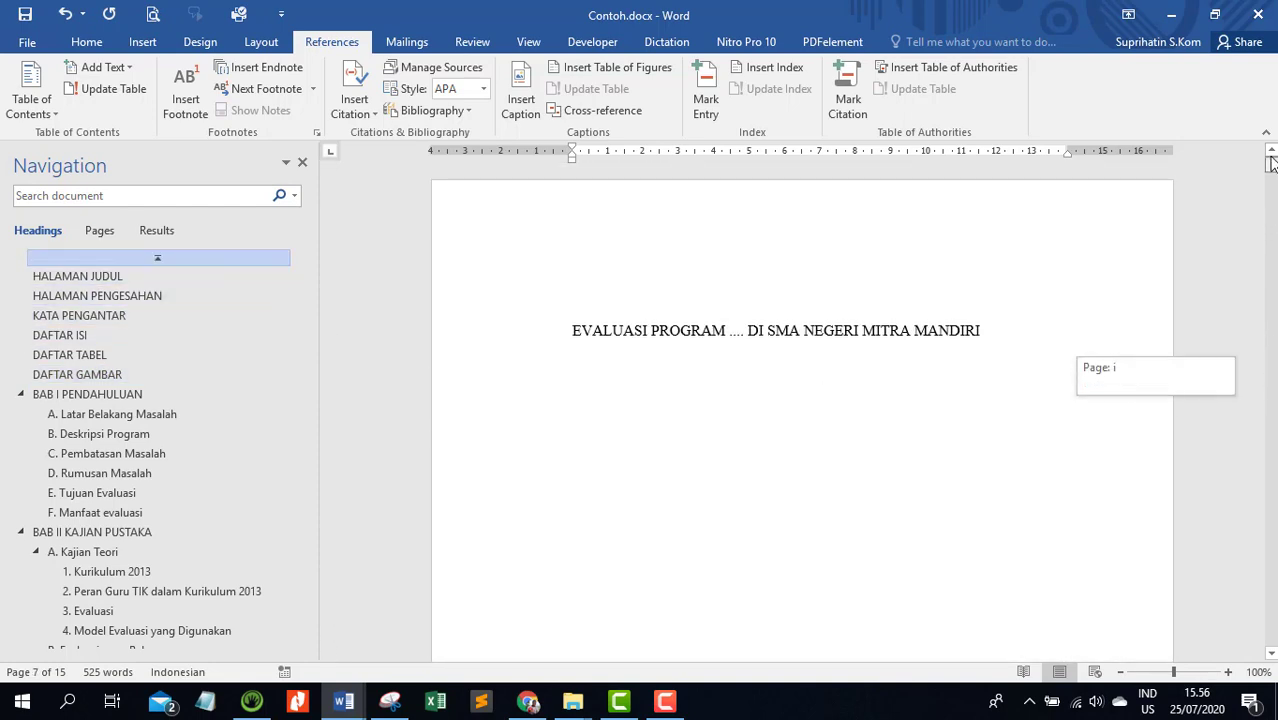
{"action": "left_click", "coordinate": [1030, 331]}
{"action": "left_click", "coordinate": [533, 333]}
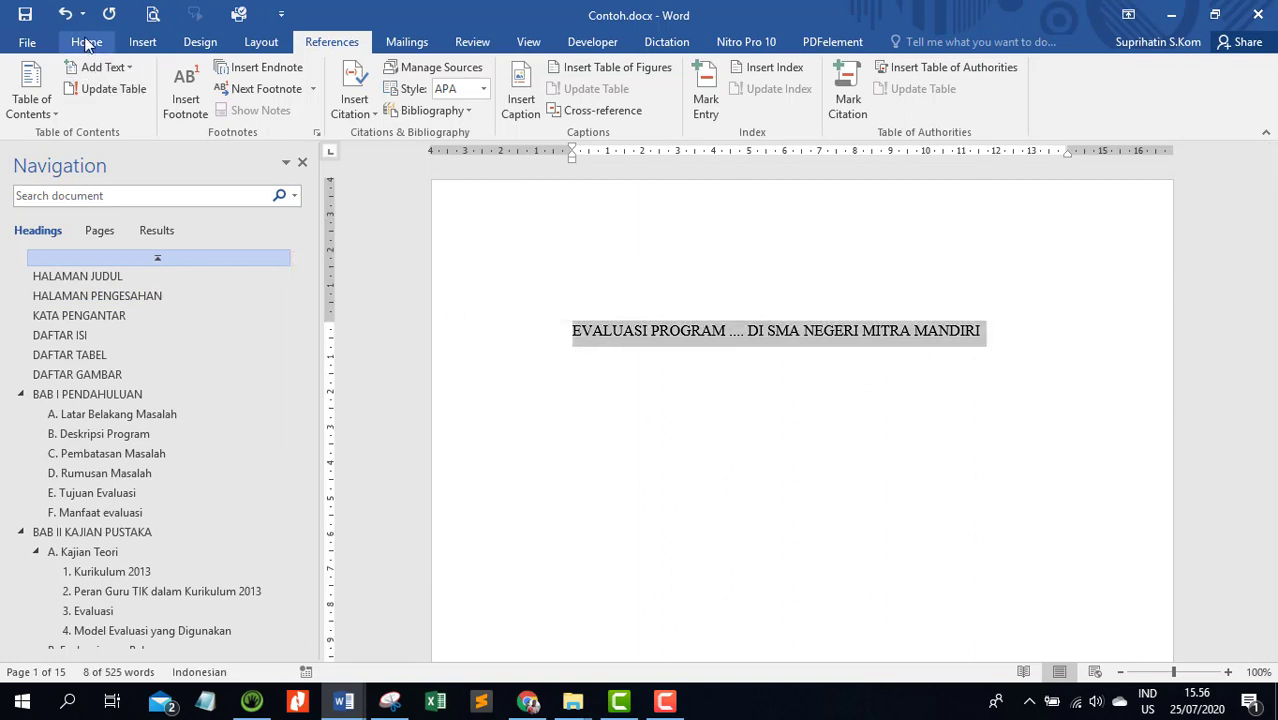
{"action": "left_click", "coordinate": [86, 41]}
{"action": "left_click", "coordinate": [428, 103]}
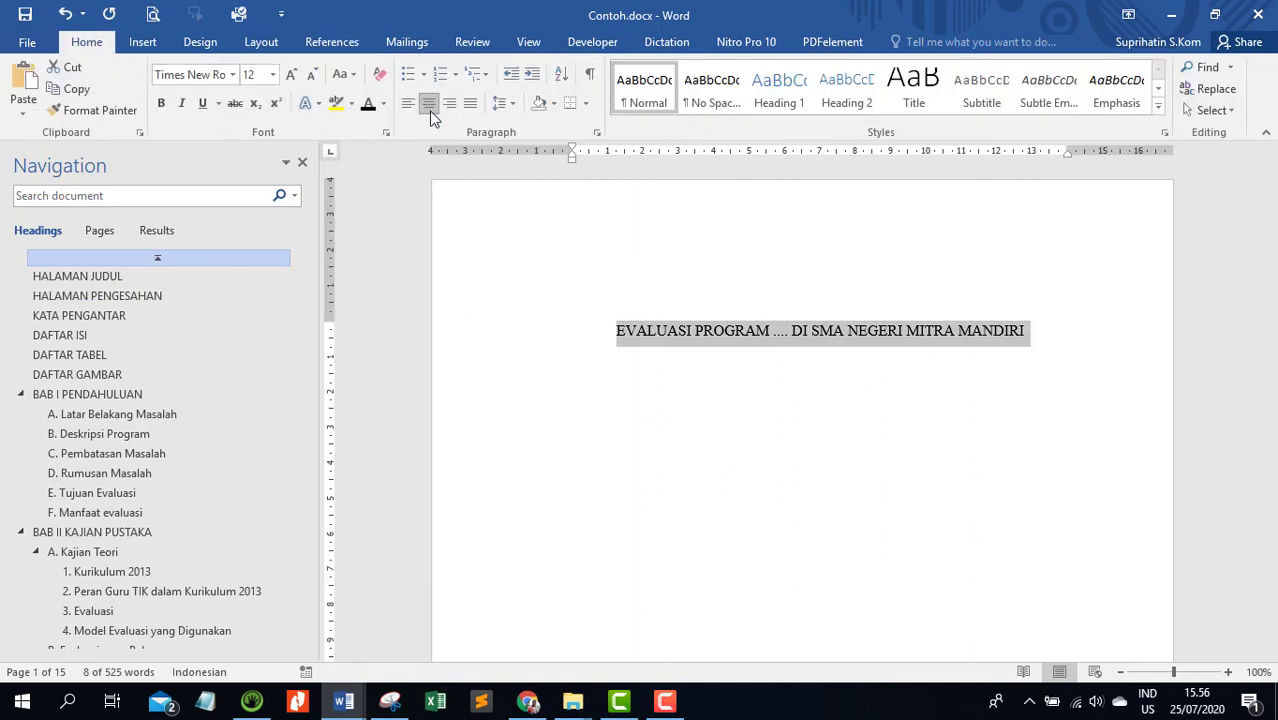
{"action": "left_click", "coordinate": [835, 334]}
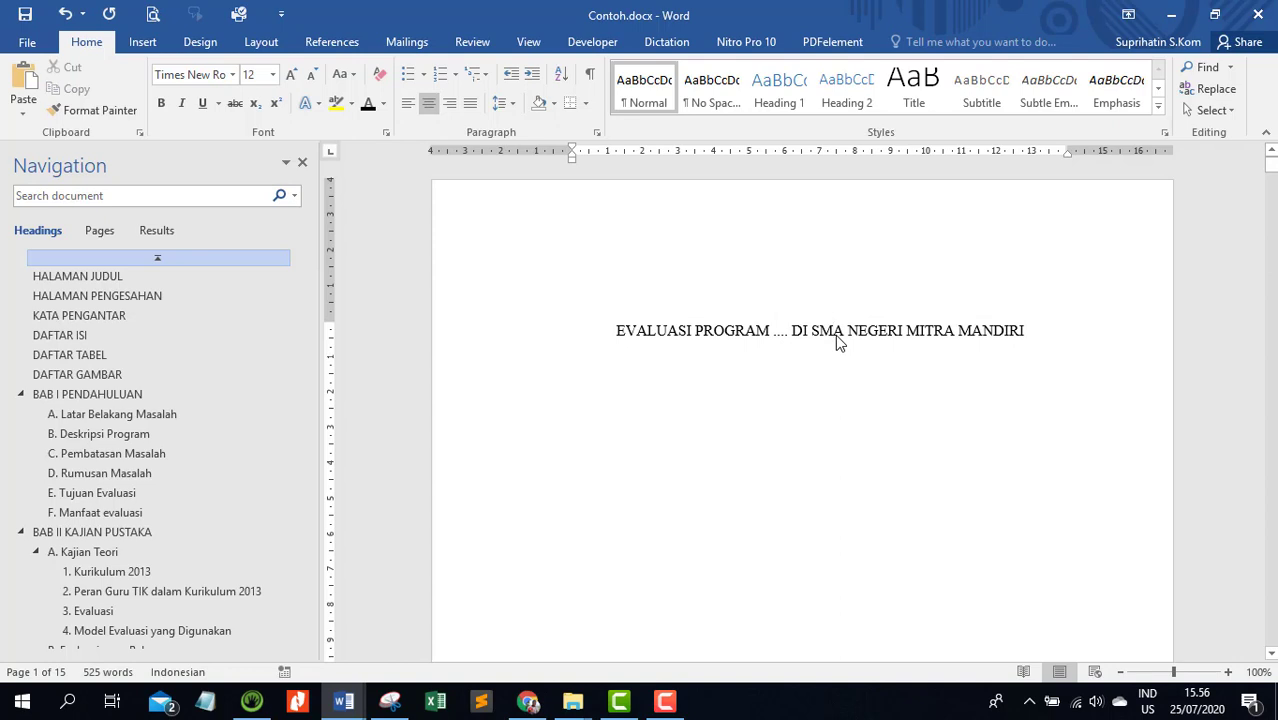
{"action": "left_click", "coordinate": [841, 404]}
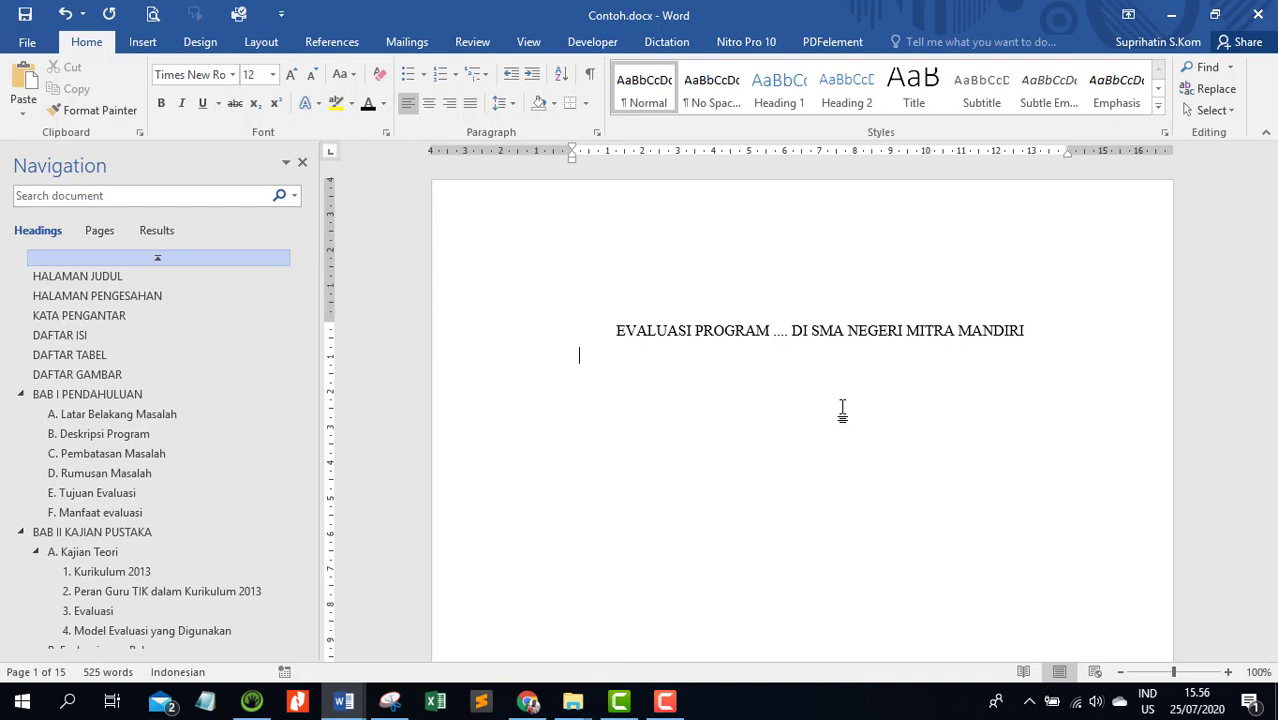
{"action": "key", "text": "Return"}
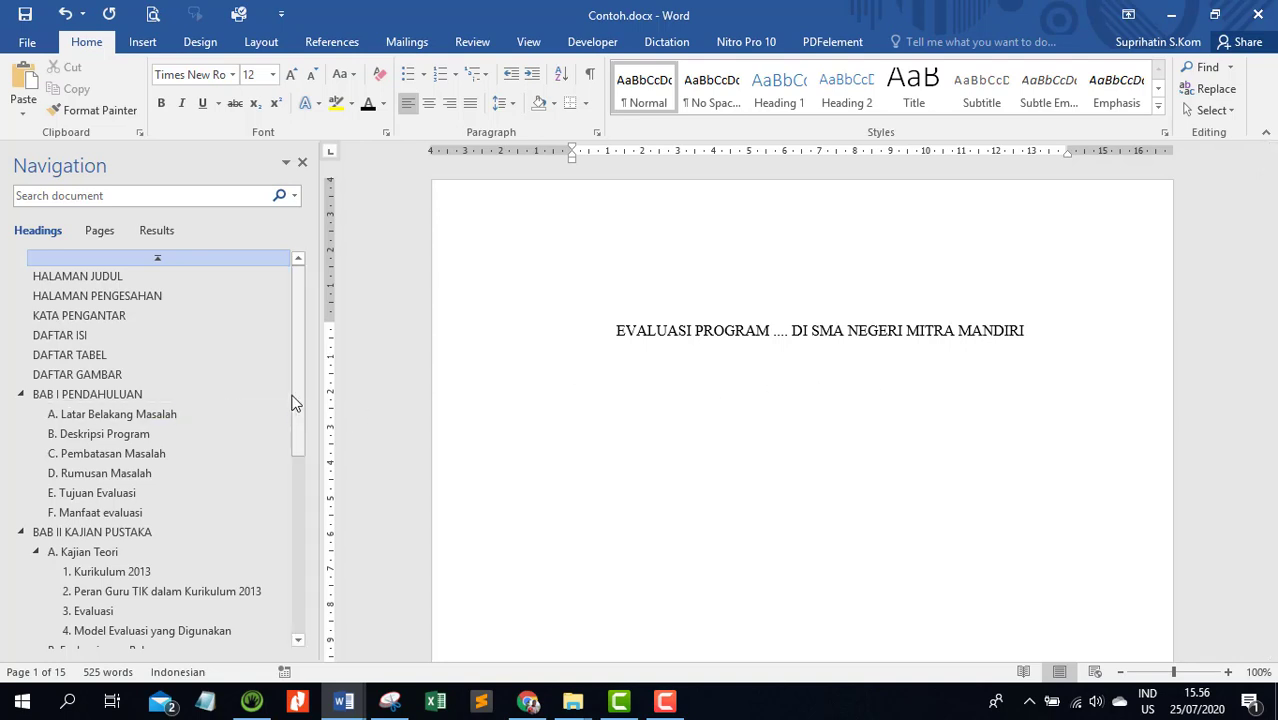
Add a left tab stop at 13 cm to the table of contents entries from HALAMAN JUDUL through BAB I PENDAHULUAN
{"action": "left_click", "coordinate": [95, 337]}
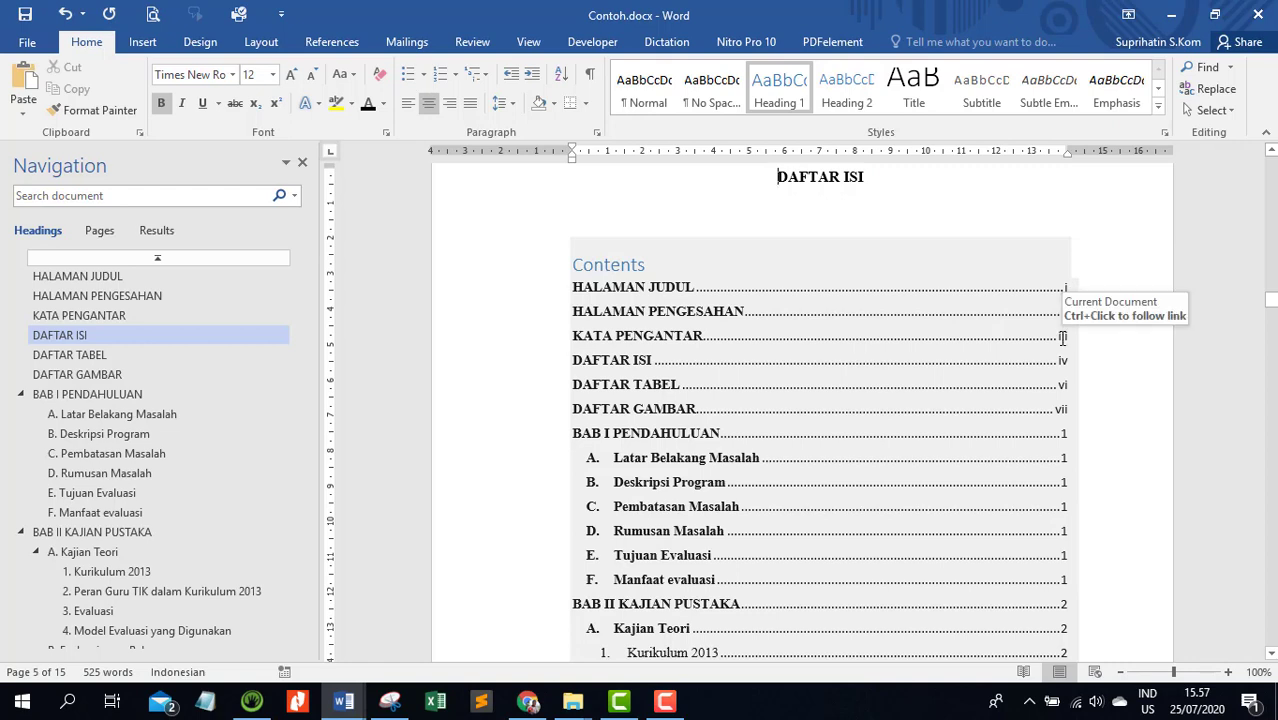
{"action": "left_click", "coordinate": [540, 293]}
{"action": "left_click", "coordinate": [789, 293]}
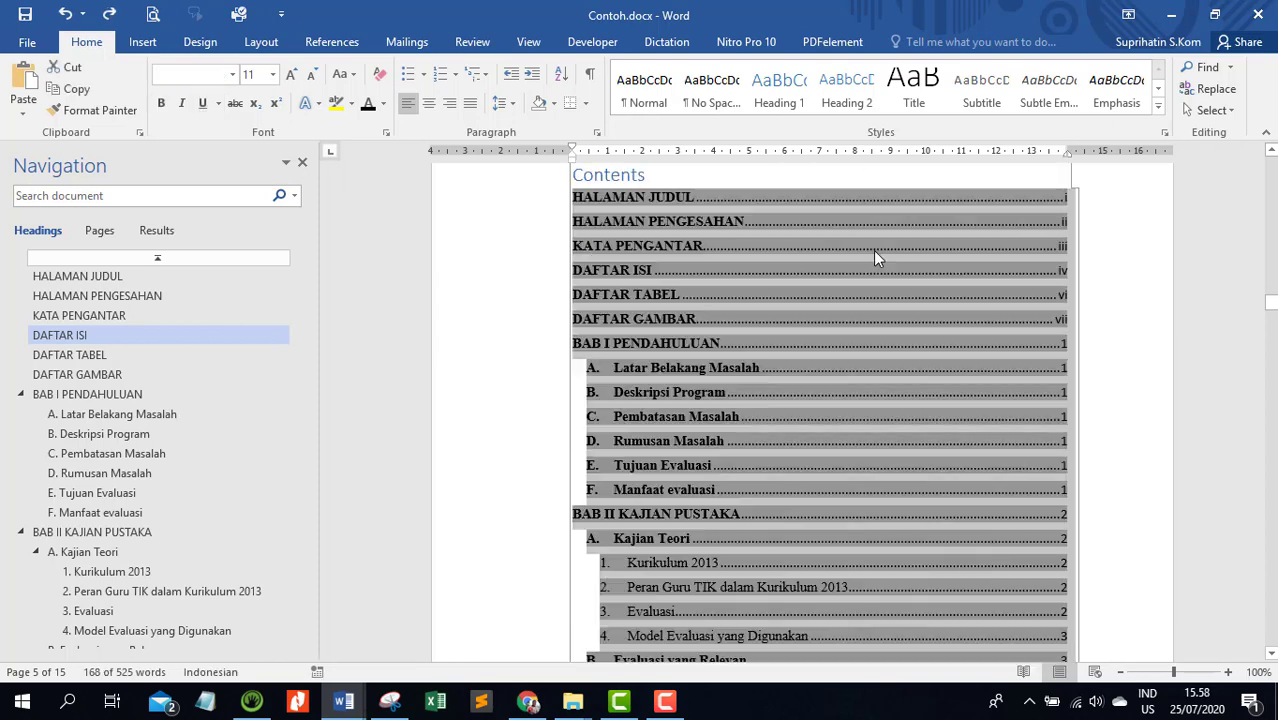
{"action": "left_click", "coordinate": [873, 250]}
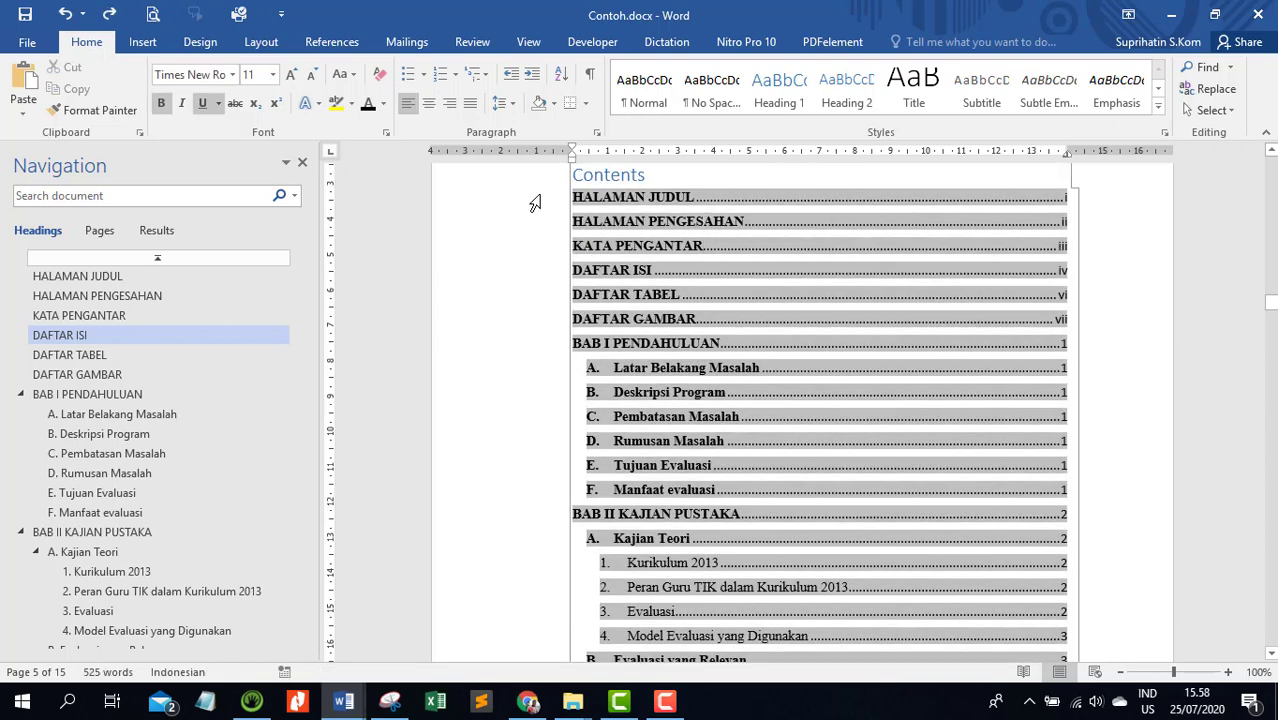
{"action": "left_click_drag", "start_coordinate": [535, 203], "coordinate": [508, 343]}
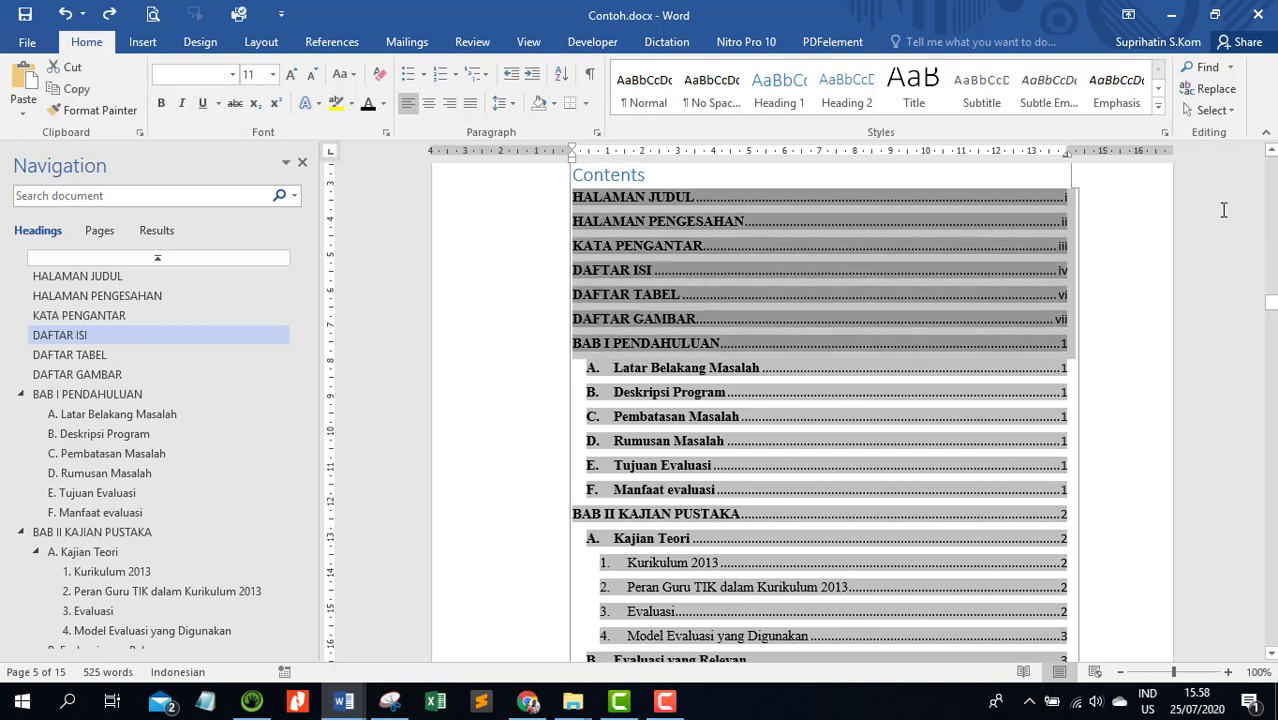
{"action": "left_click", "coordinate": [1034, 156]}
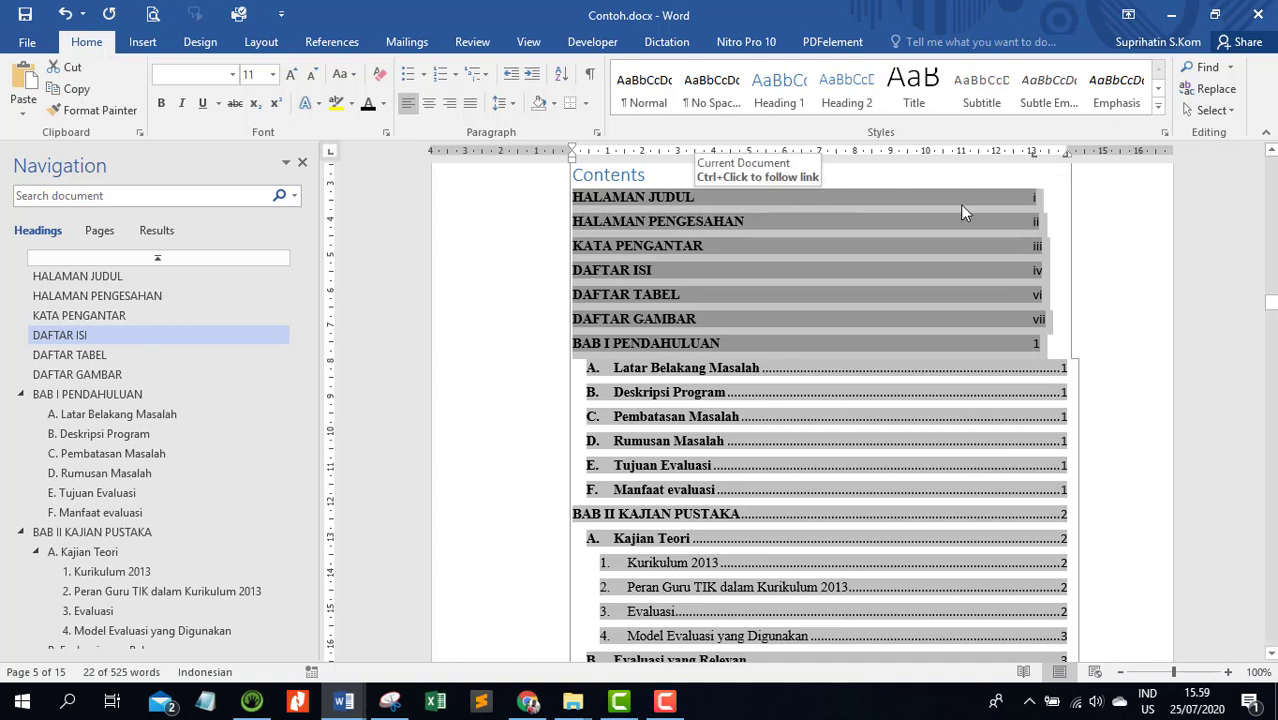
{"action": "double_click", "coordinate": [1035, 158]}
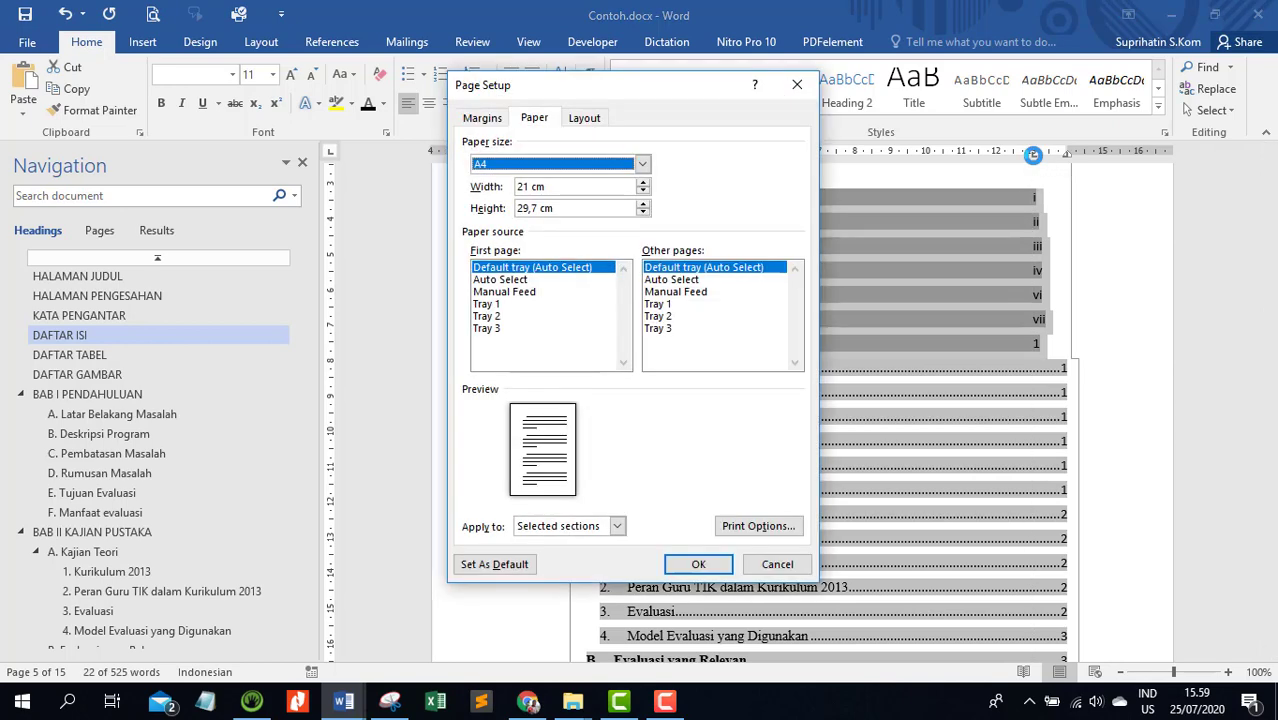
{"action": "left_click", "coordinate": [797, 85]}
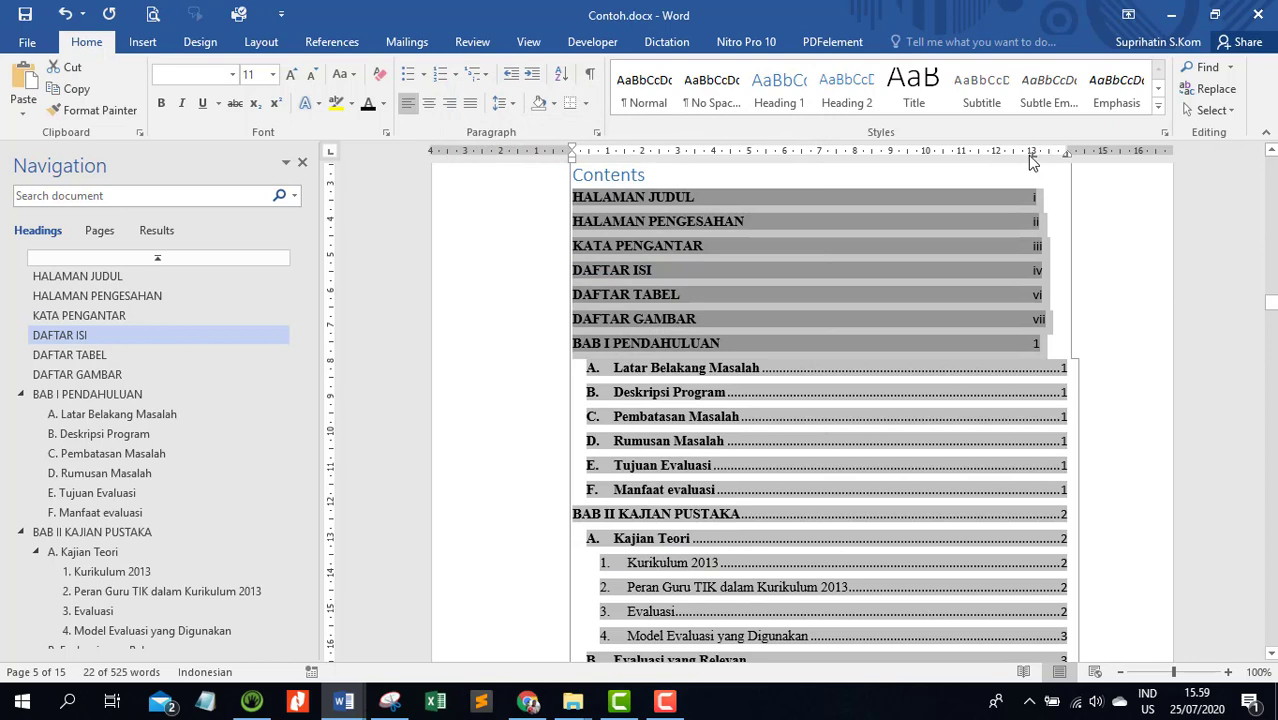
Set the 13 cm tab stop of the selected contents entries to the dotted leader
{"action": "double_click", "coordinate": [1035, 152]}
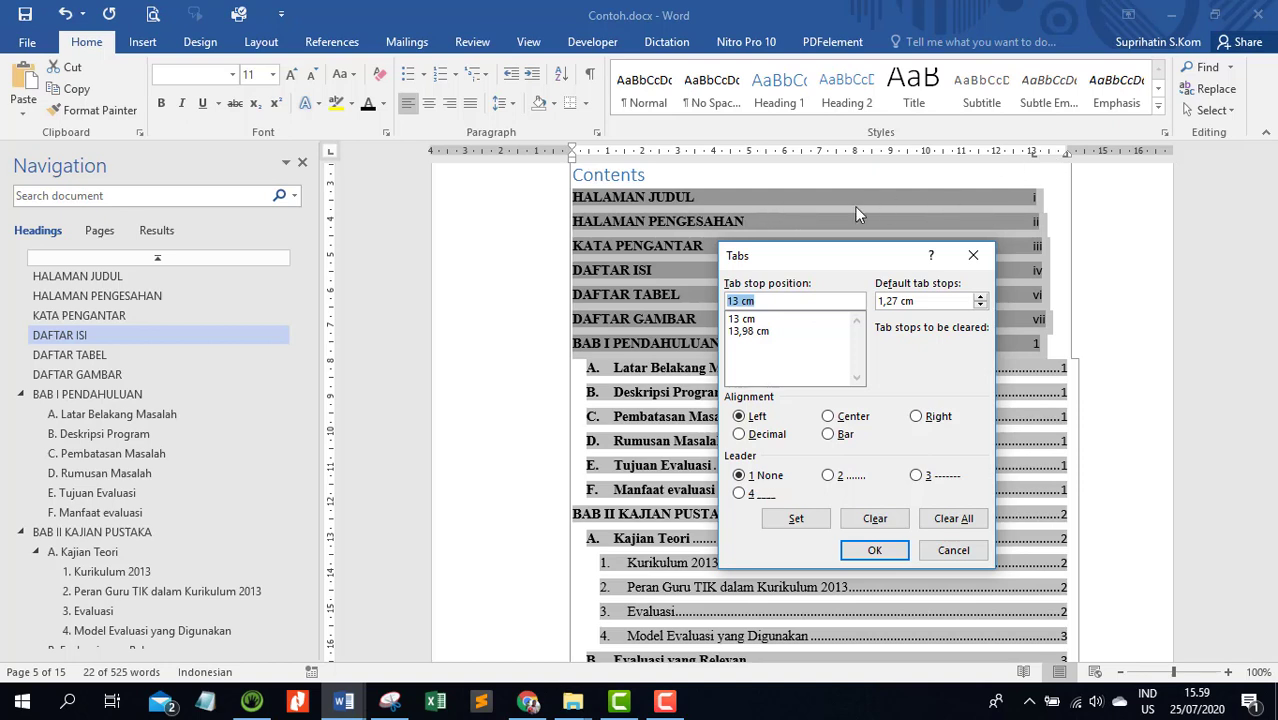
{"action": "left_click", "coordinate": [742, 320]}
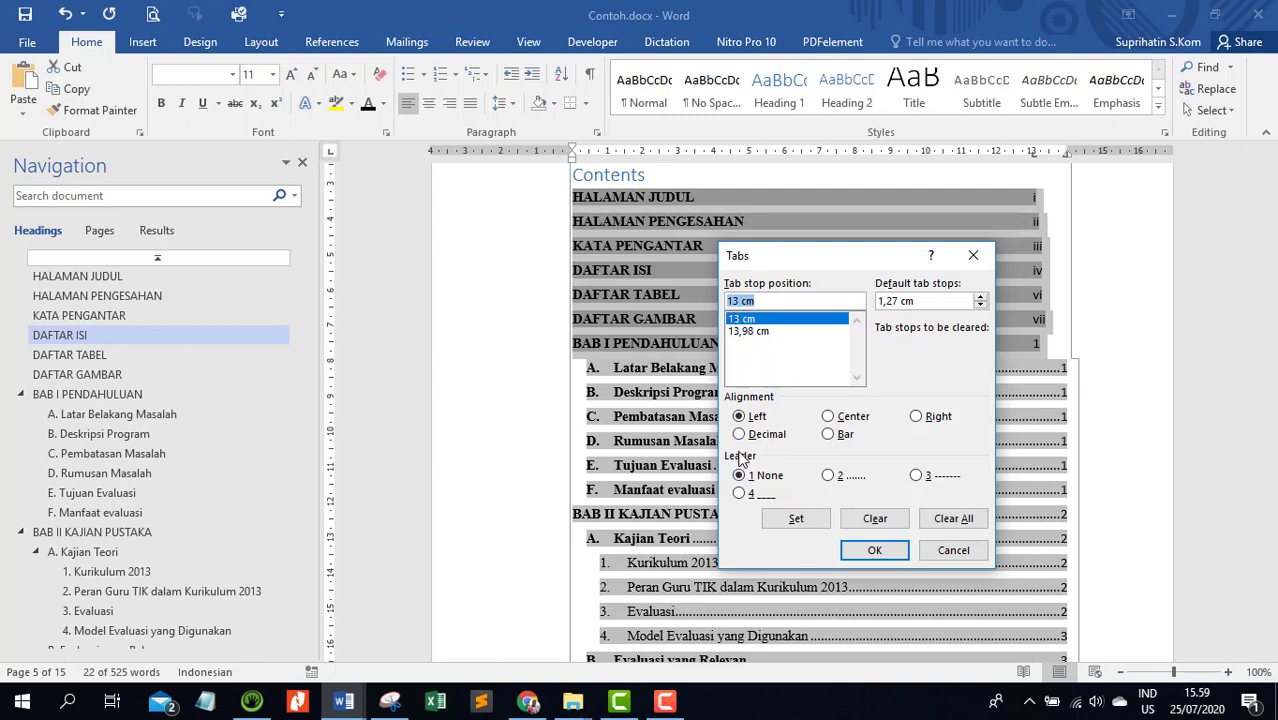
{"action": "left_click", "coordinate": [830, 477]}
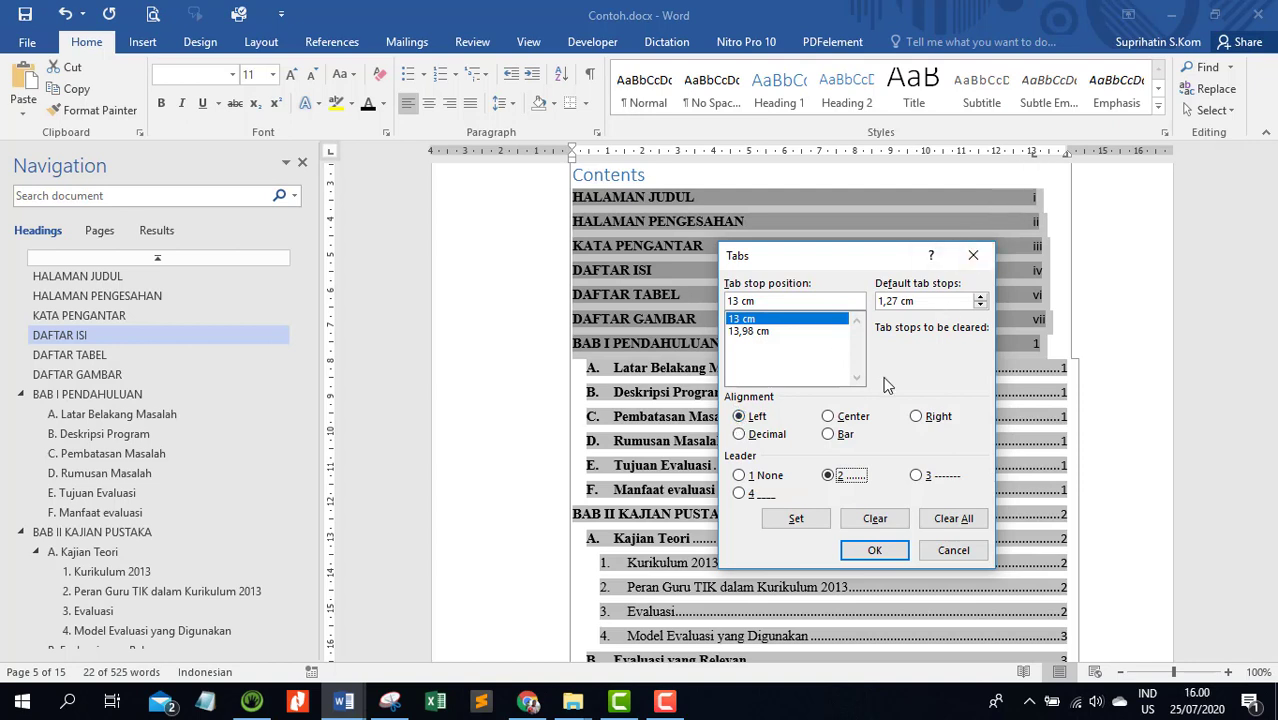
{"action": "left_click", "coordinate": [797, 520]}
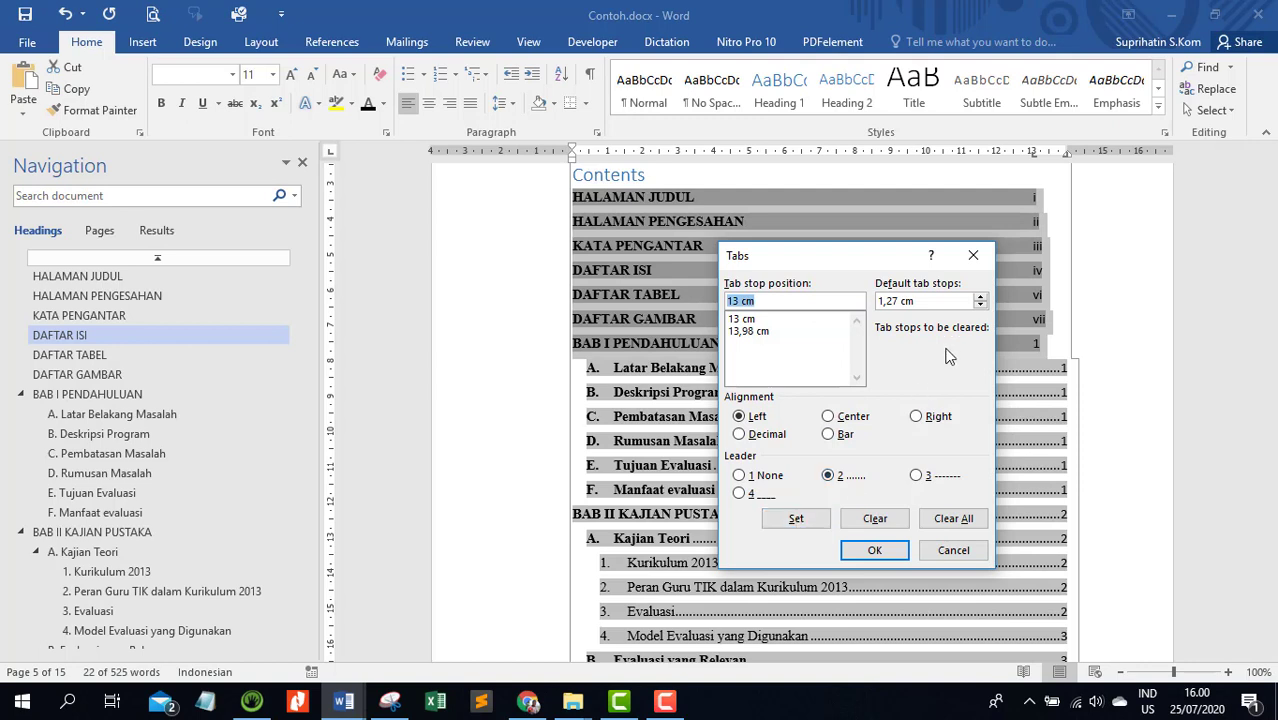
Set the leader of the 13,98 cm right tab stop to None and apply the tab settings
{"action": "left_click", "coordinate": [745, 331]}
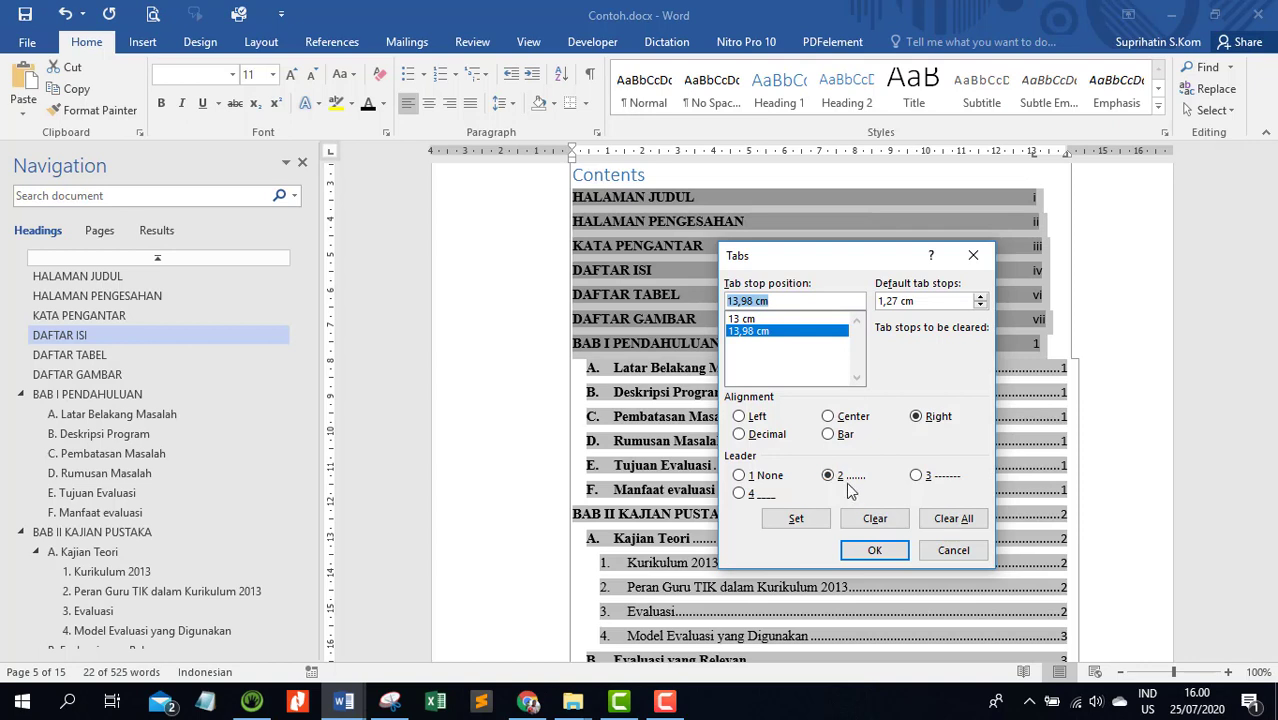
{"action": "left_click", "coordinate": [743, 479]}
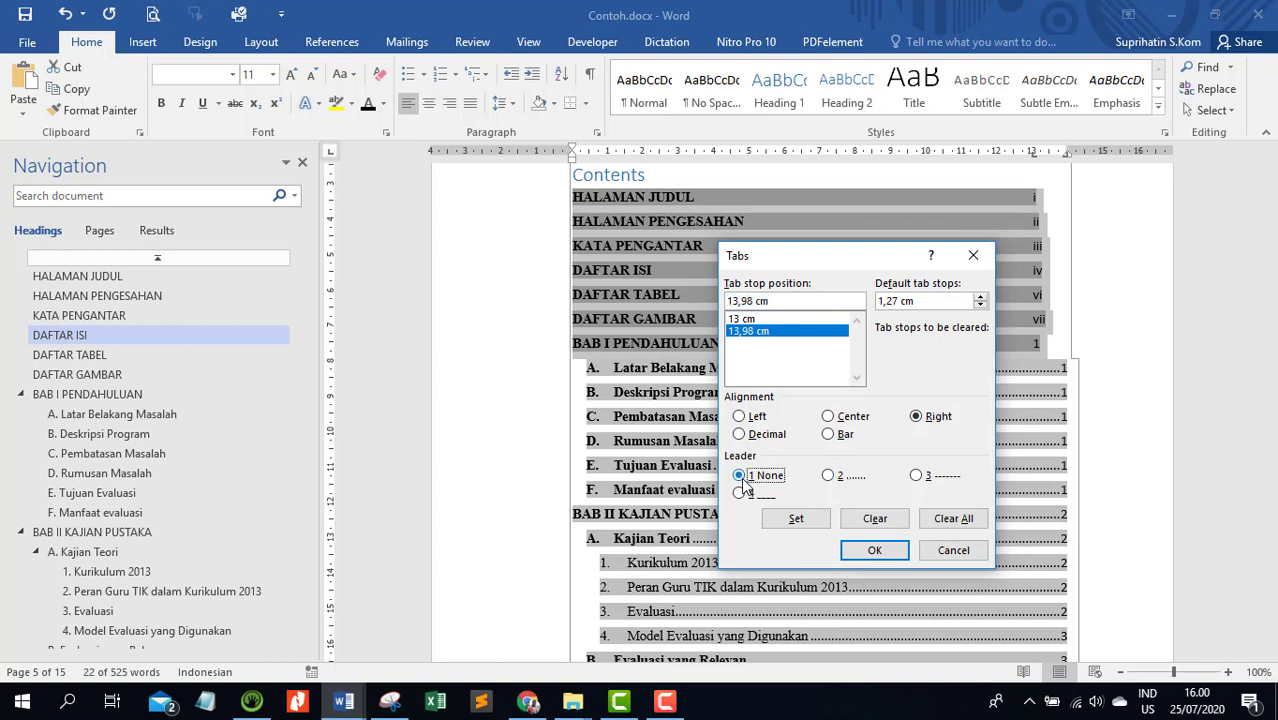
{"action": "left_click", "coordinate": [795, 526]}
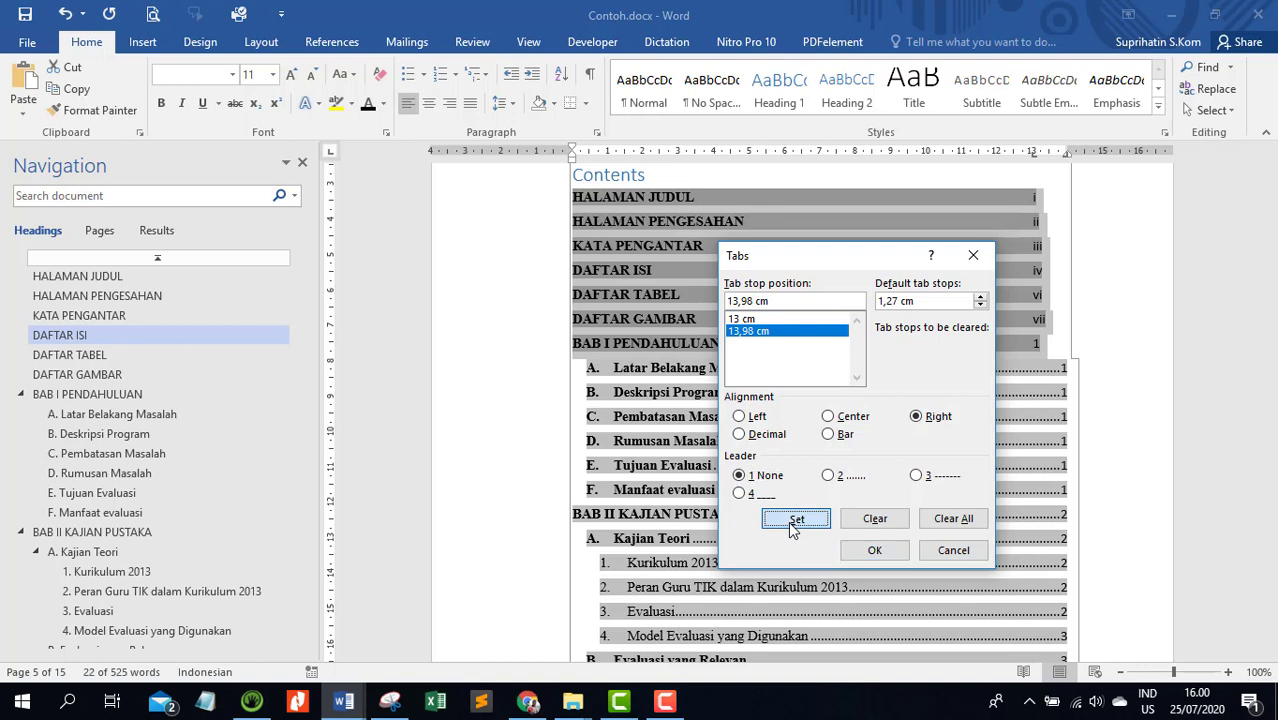
{"action": "left_click", "coordinate": [884, 551]}
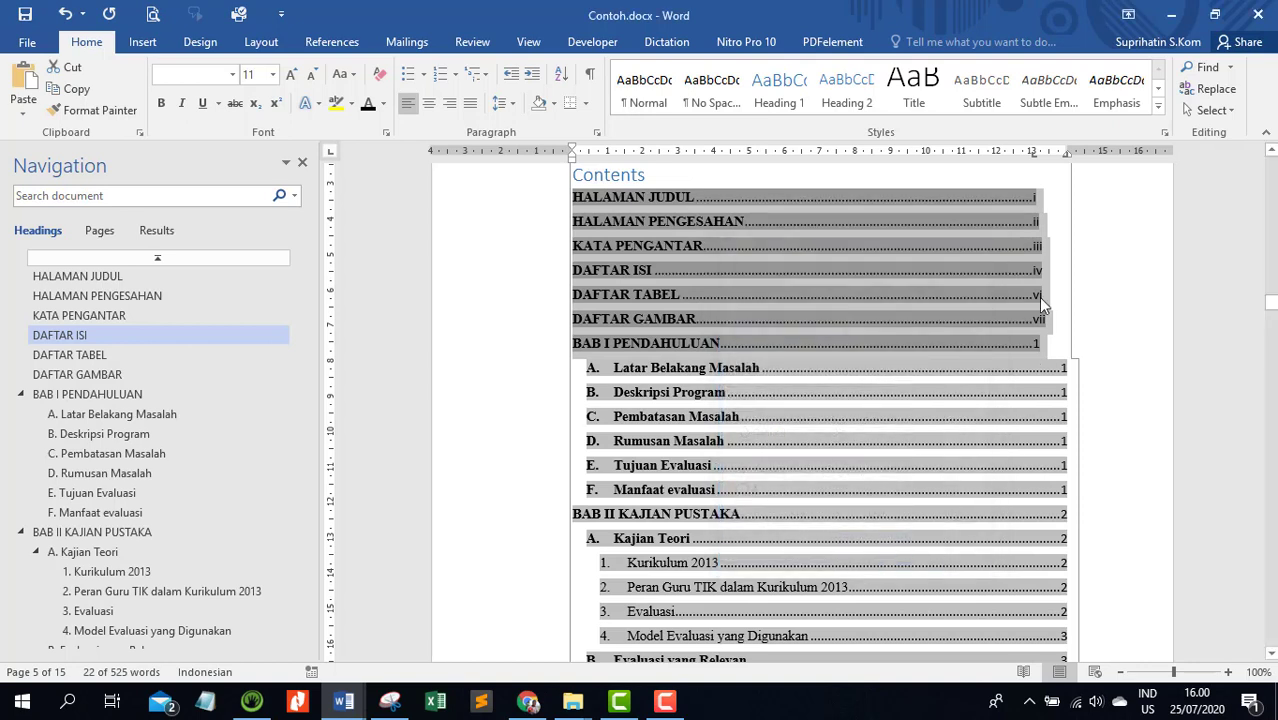
Insert a tab before the page number of each contents entry from HALAMAN JUDUL through BAB I PENDAHULUAN
{"action": "left_click", "coordinate": [1028, 213]}
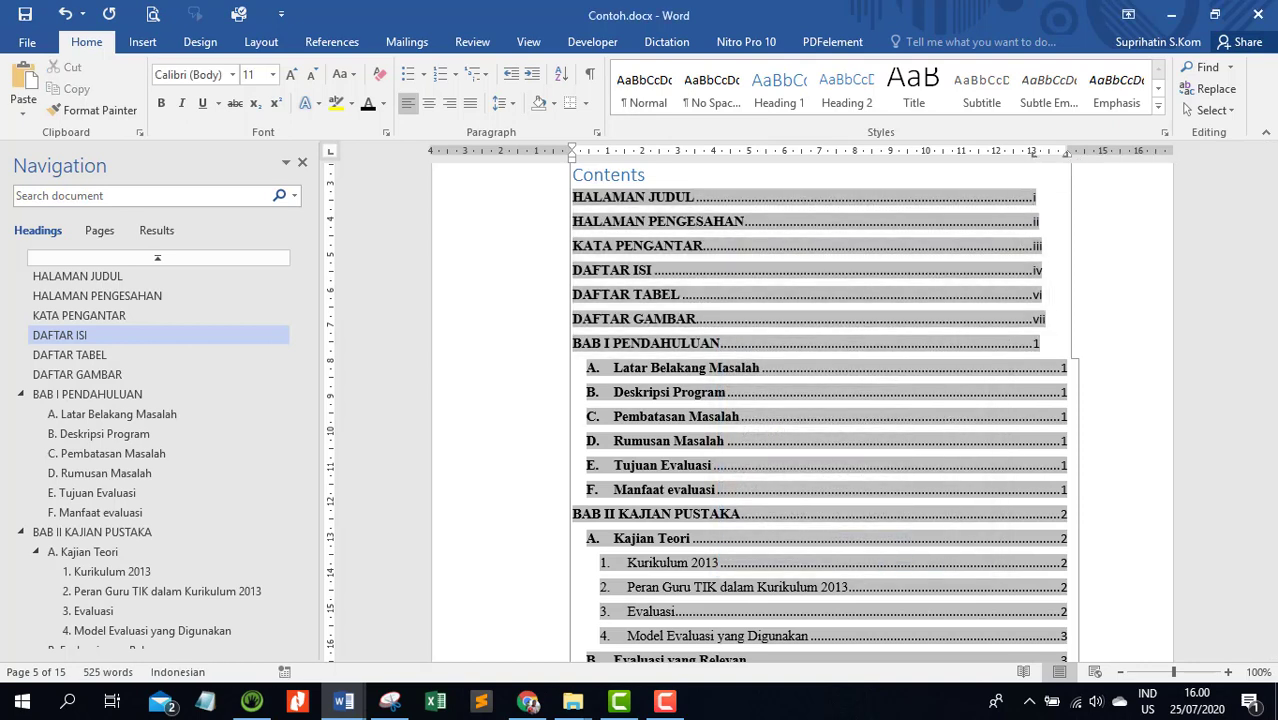
{"action": "key", "text": "Tab"}
{"action": "key", "text": "Down"}
{"action": "key", "text": "Tab"}
{"action": "key", "text": "Down"}
{"action": "key", "text": "Tab"}
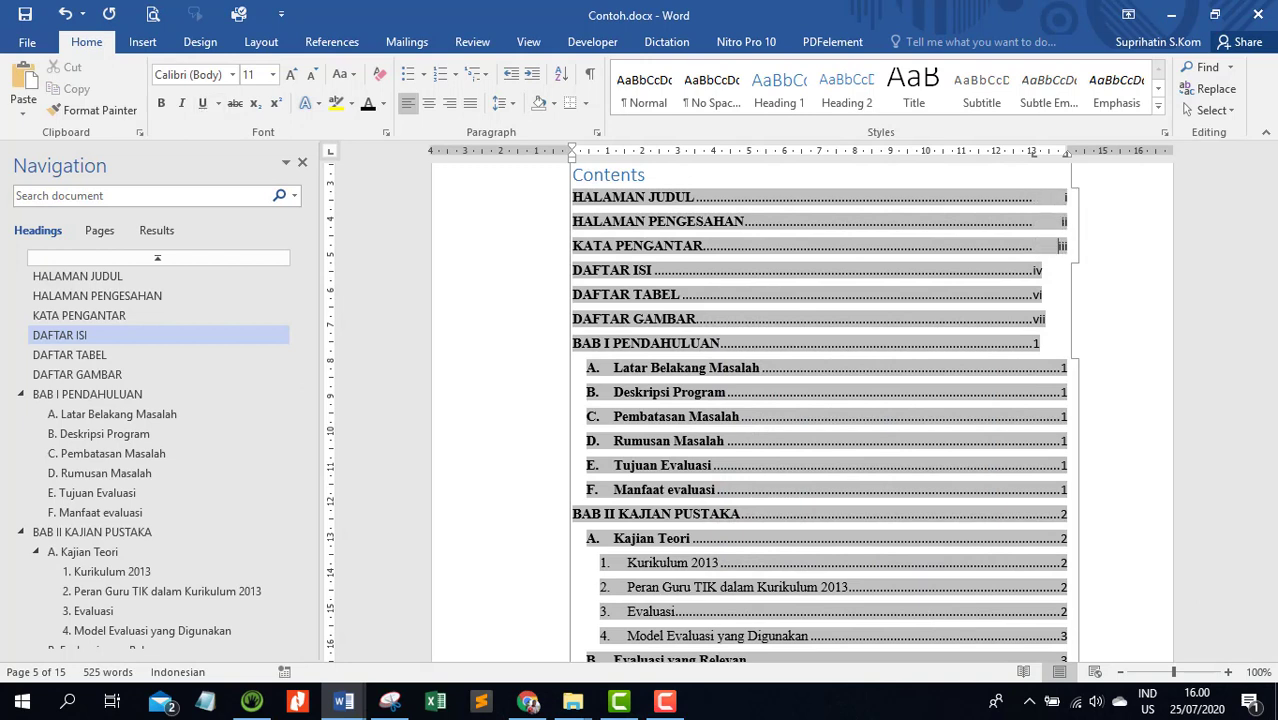
{"action": "key", "text": "Tab"}
{"action": "key", "text": "Down"}
{"action": "key", "text": "Tab"}
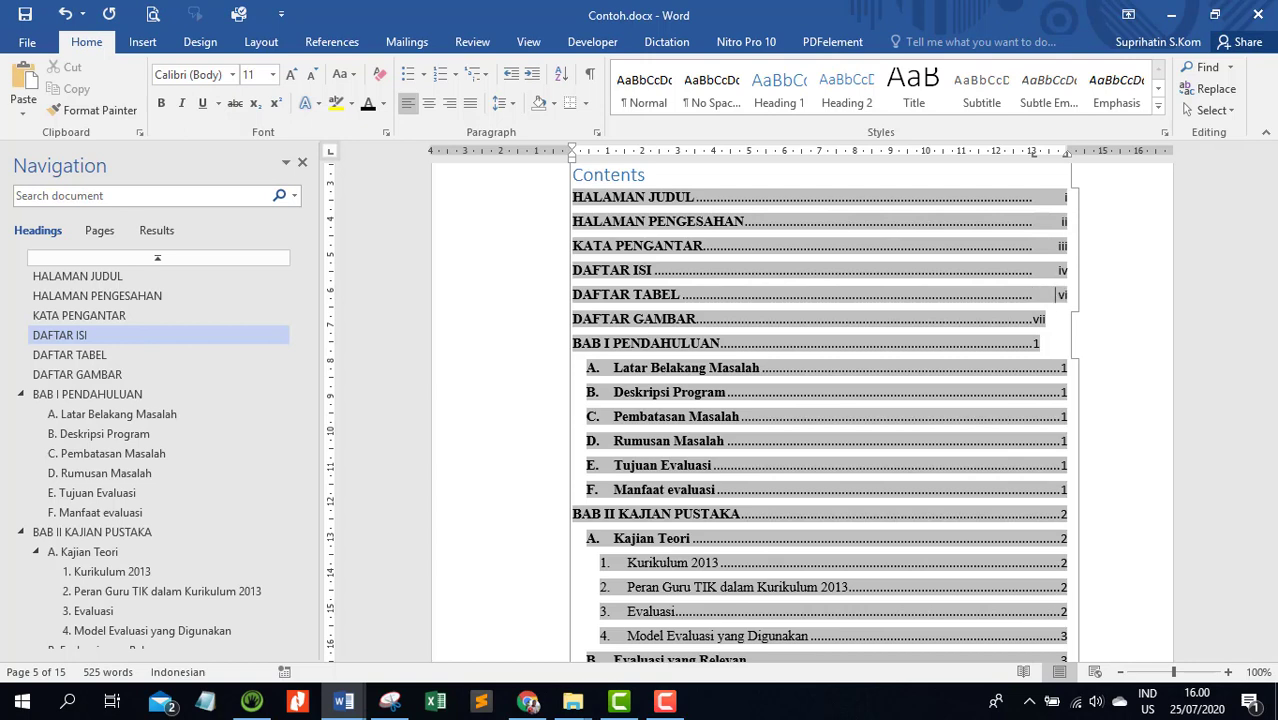
{"action": "key", "text": "Down"}
{"action": "key", "text": "Tab"}
{"action": "key", "text": "Down"}
{"action": "key", "text": "Tab"}
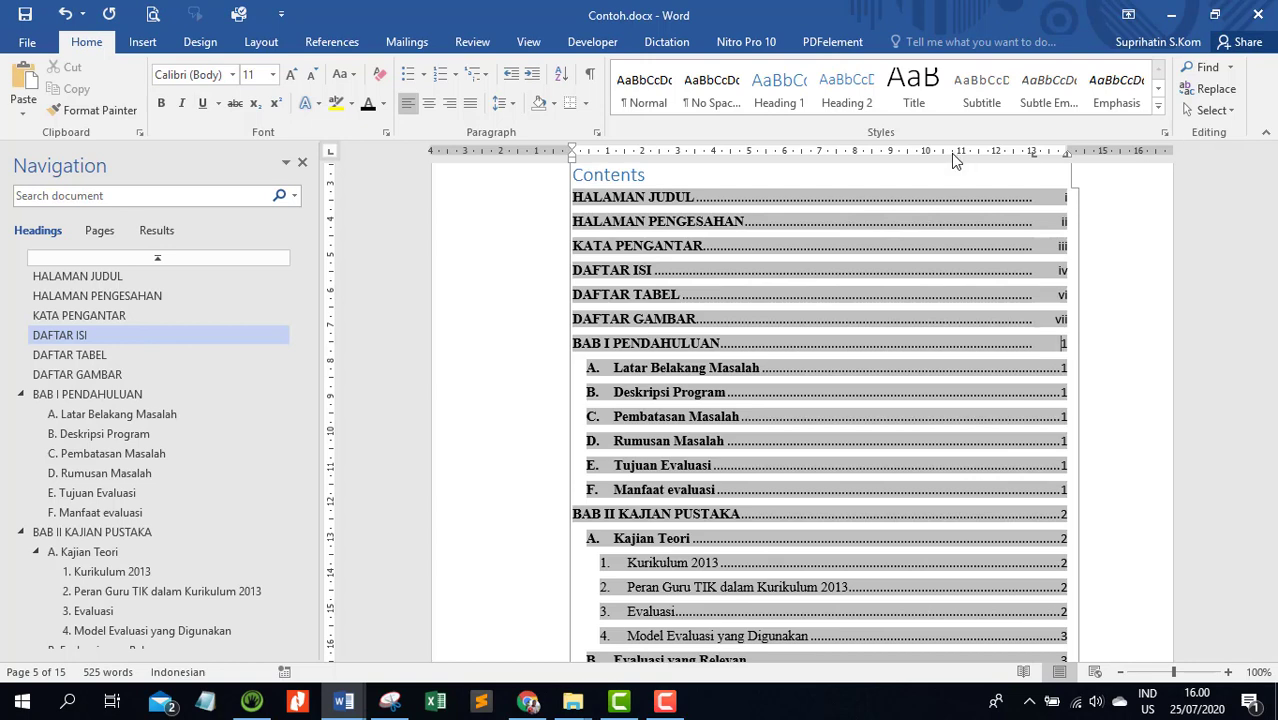
Copy the formatting of the BAB I PENDAHULUAN contents entry onto the BAB II KAJIAN PUSTAKA and BAB III METODE PENELITIAN entries
{"action": "left_click", "coordinate": [706, 306]}
{"action": "left_click", "coordinate": [702, 367]}
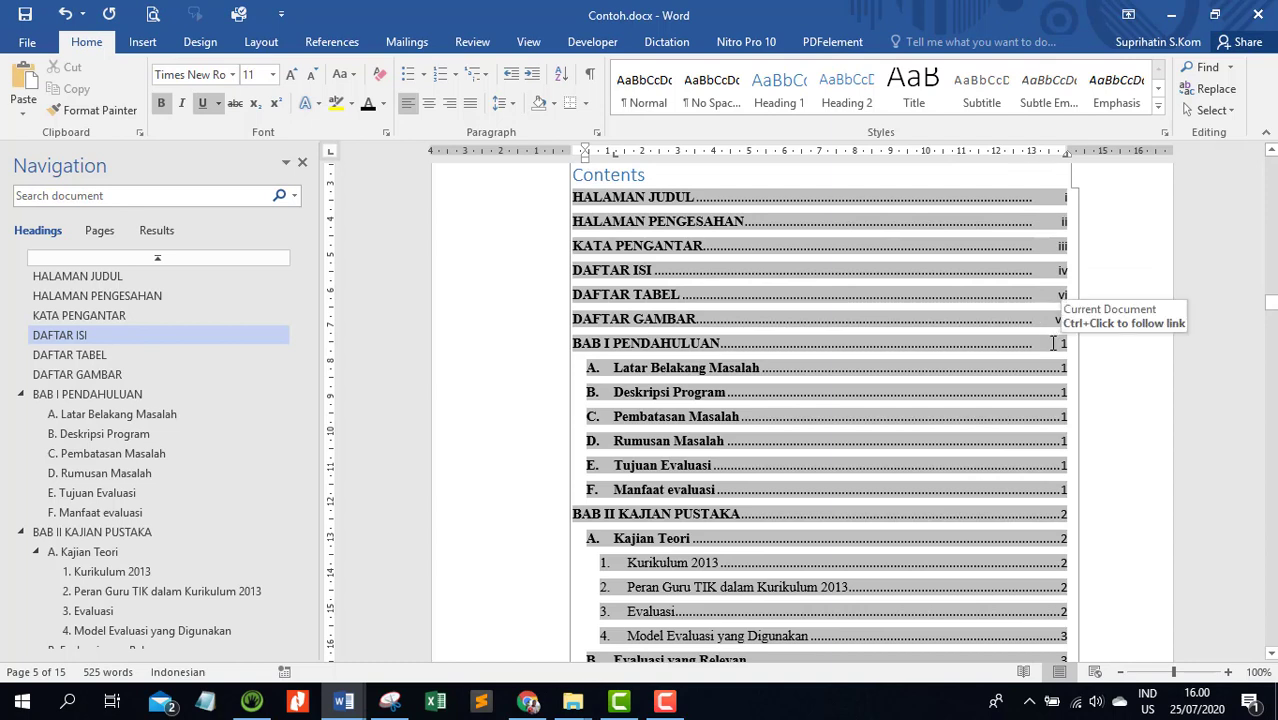
{"action": "left_click", "coordinate": [516, 351]}
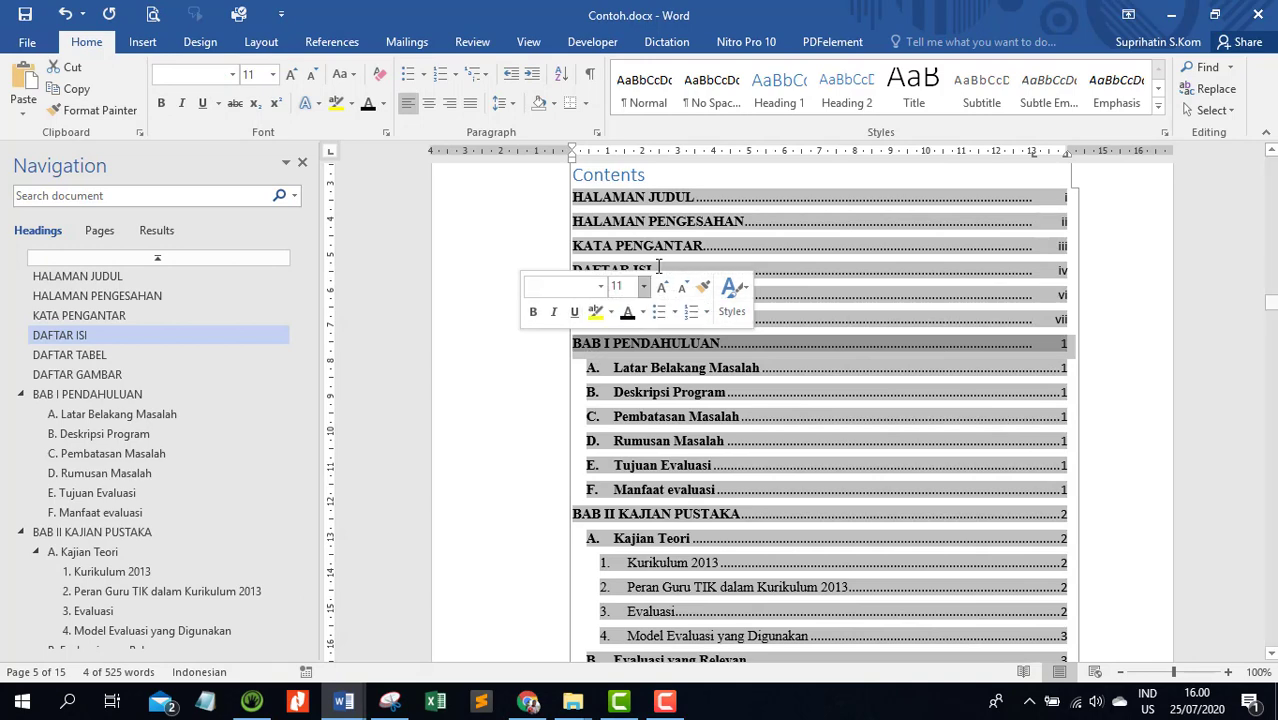
{"action": "scroll", "coordinate": [602, 410], "scroll_direction": "down", "scroll_amount": 3}
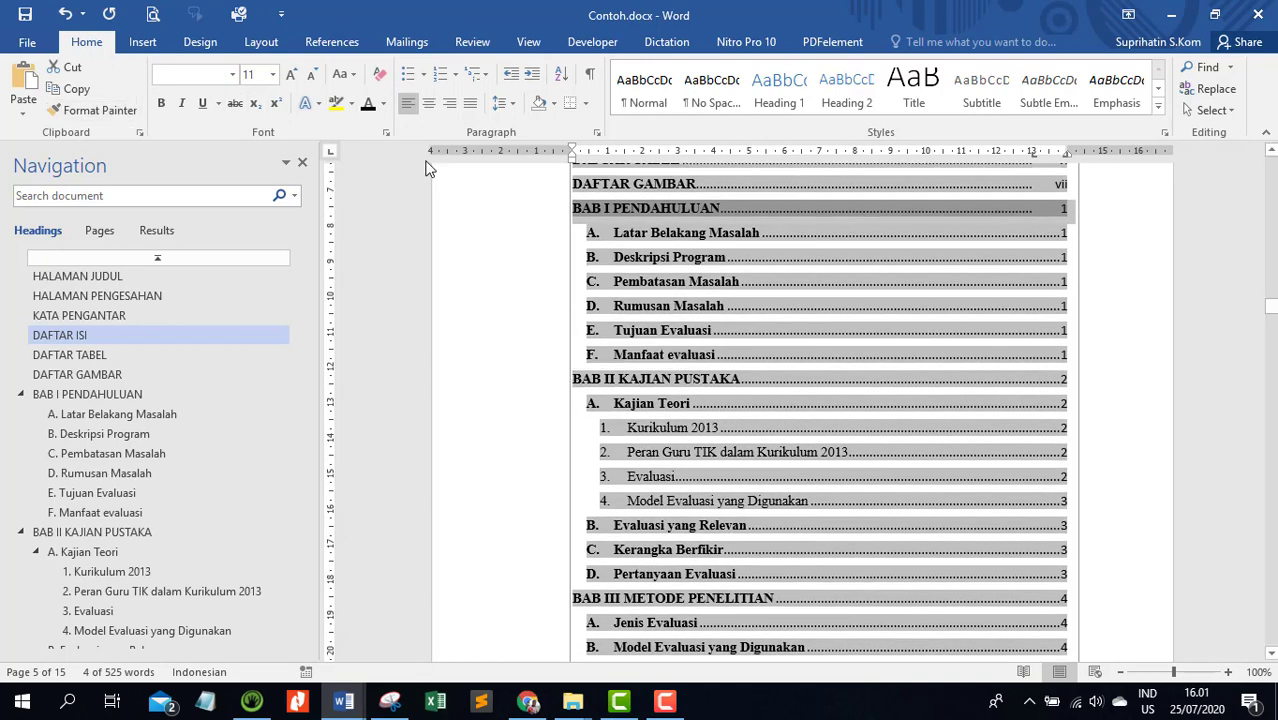
{"action": "left_click", "coordinate": [90, 110]}
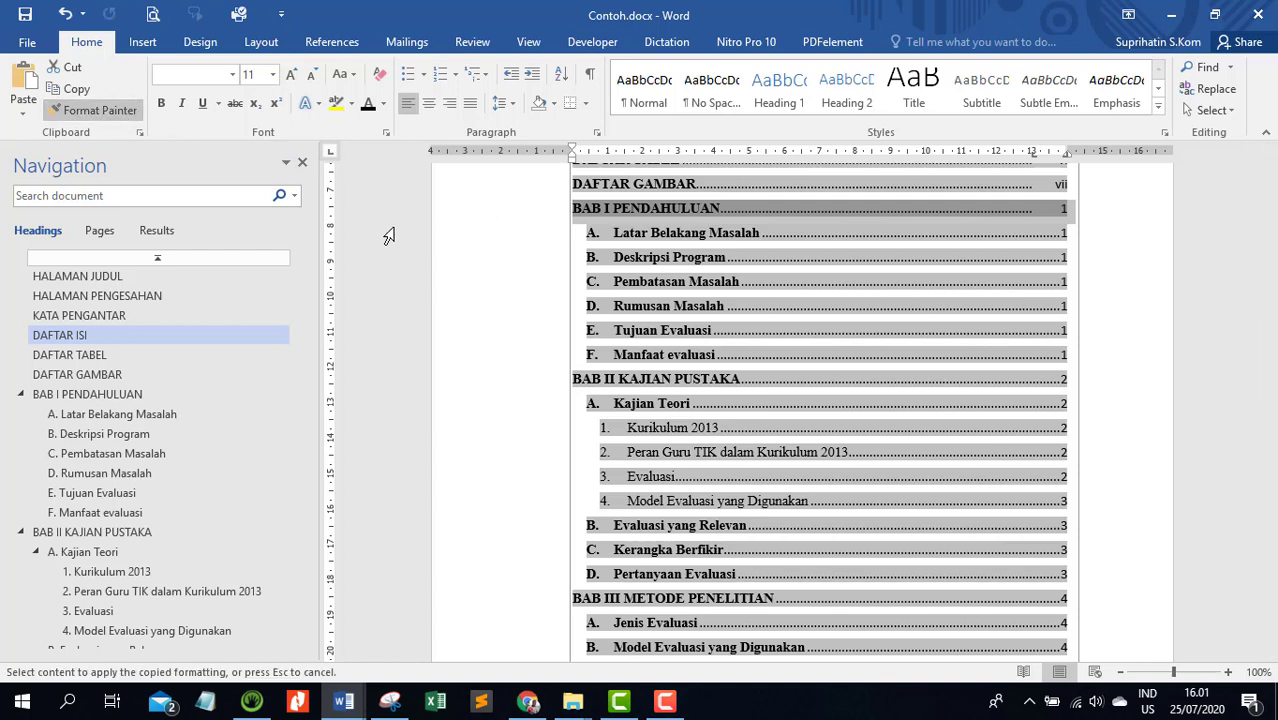
{"action": "left_click", "coordinate": [531, 392]}
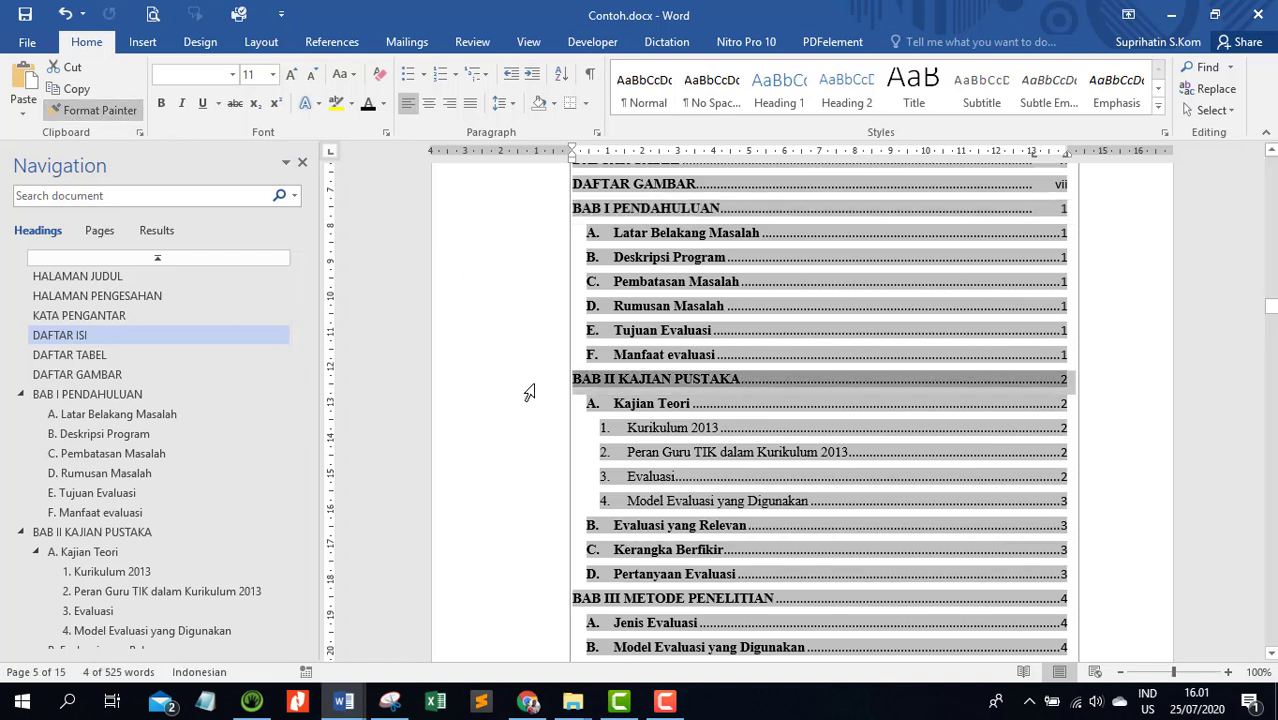
{"action": "left_click", "coordinate": [118, 118]}
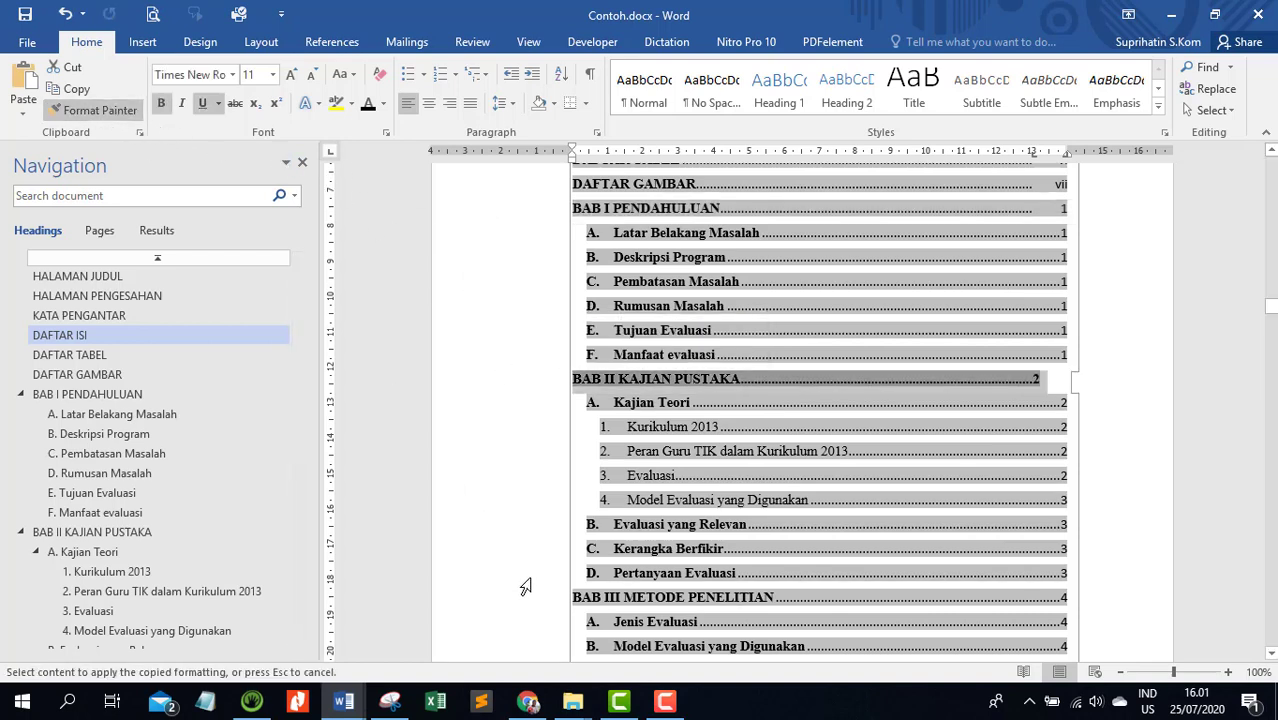
{"action": "left_click", "coordinate": [527, 597]}
Copy the same chapter entry formatting onto the BAB IV, BAB V and DAFTAR PUSTAKA entries in the table of contents
{"action": "scroll", "coordinate": [350, 425], "scroll_direction": "down", "scroll_amount": 3}
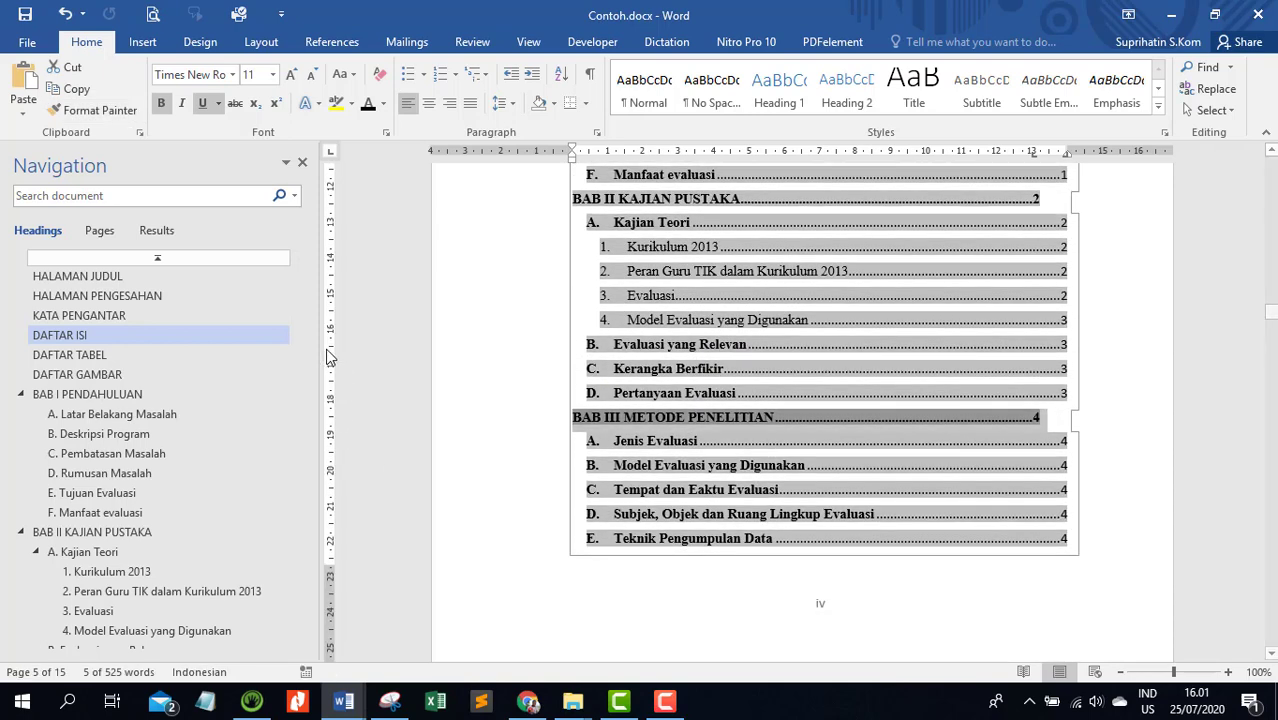
{"action": "left_click", "coordinate": [104, 118]}
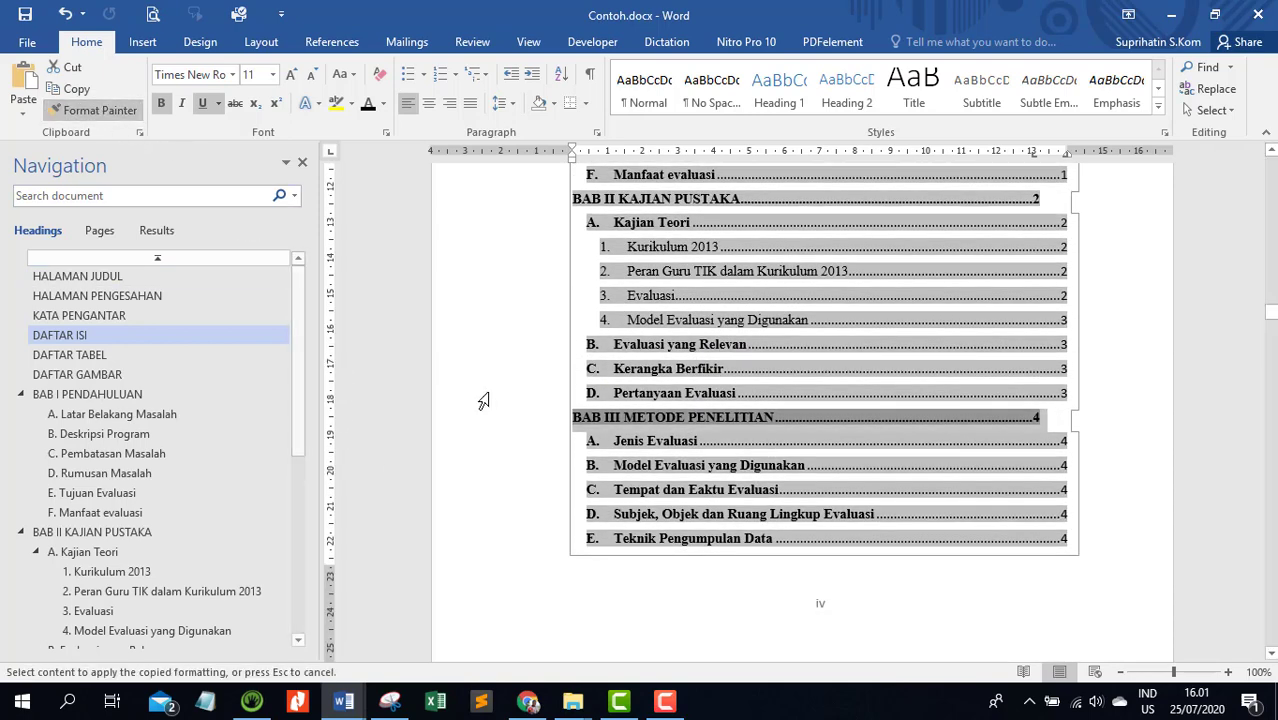
{"action": "scroll", "coordinate": [565, 434], "scroll_direction": "down", "scroll_amount": 6}
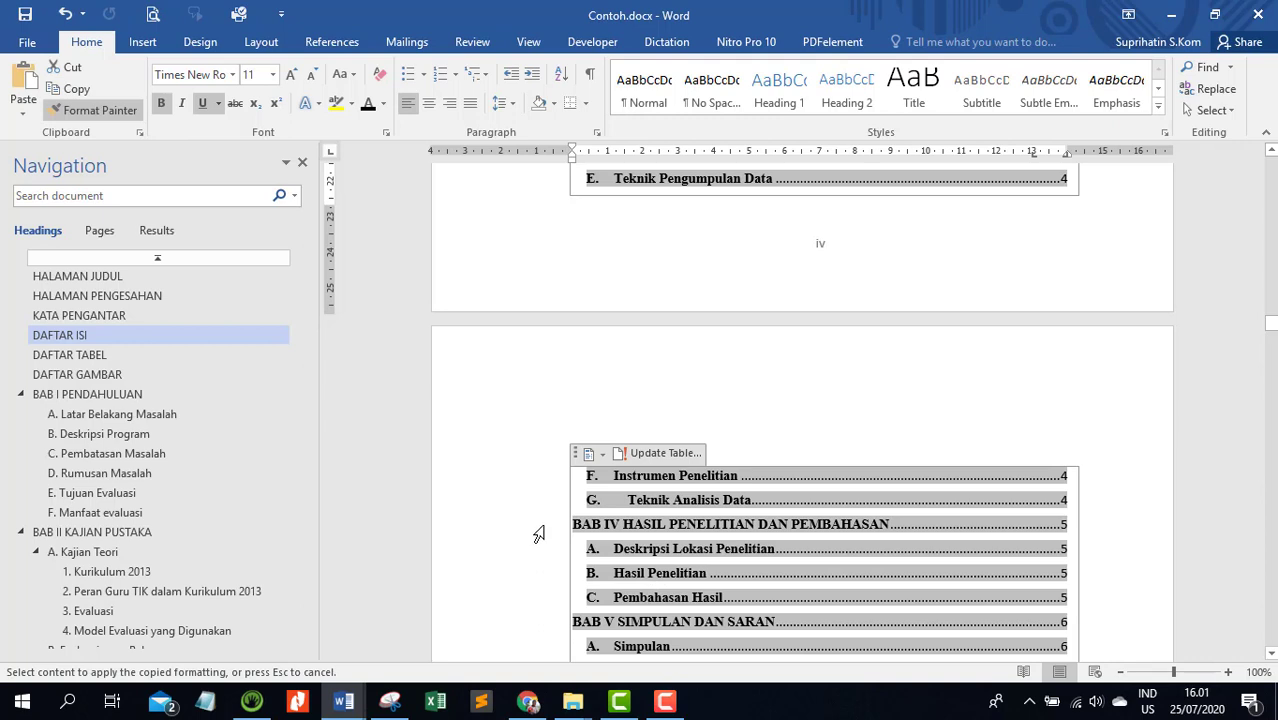
{"action": "left_click", "coordinate": [539, 525]}
{"action": "left_click", "coordinate": [120, 112]}
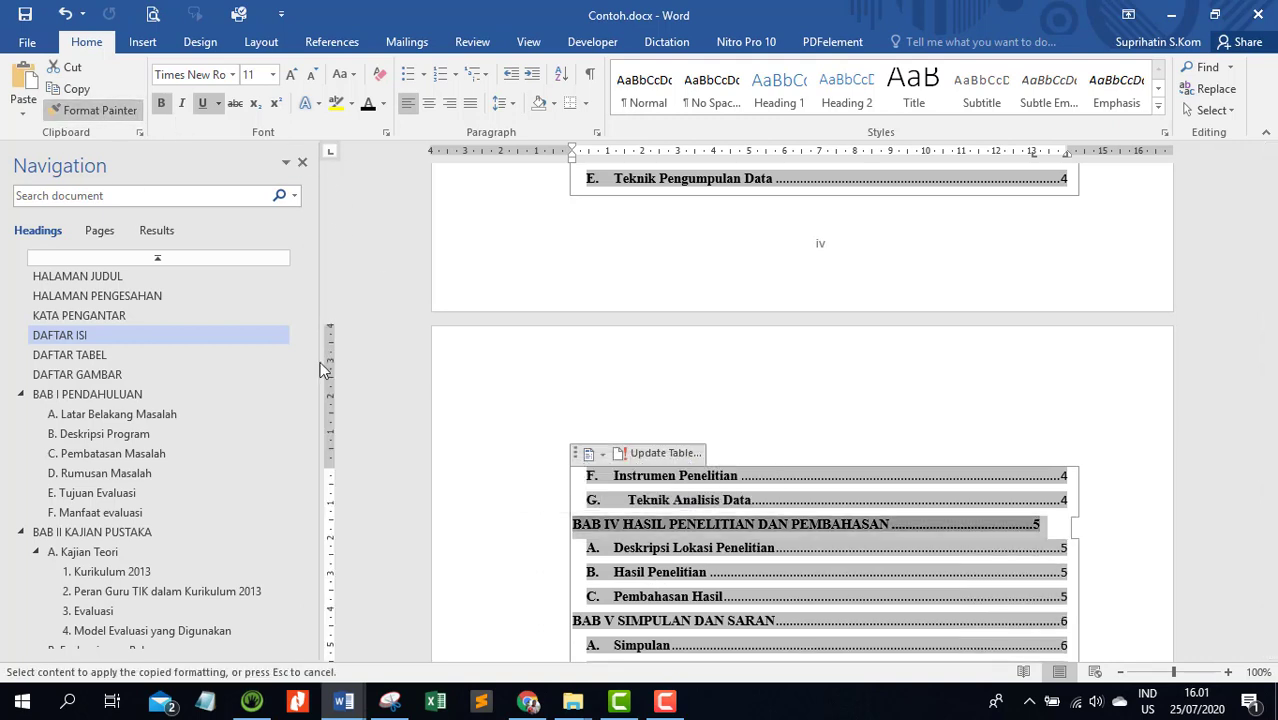
{"action": "scroll", "coordinate": [499, 357], "scroll_direction": "down", "scroll_amount": 4}
{"action": "left_click", "coordinate": [540, 400]}
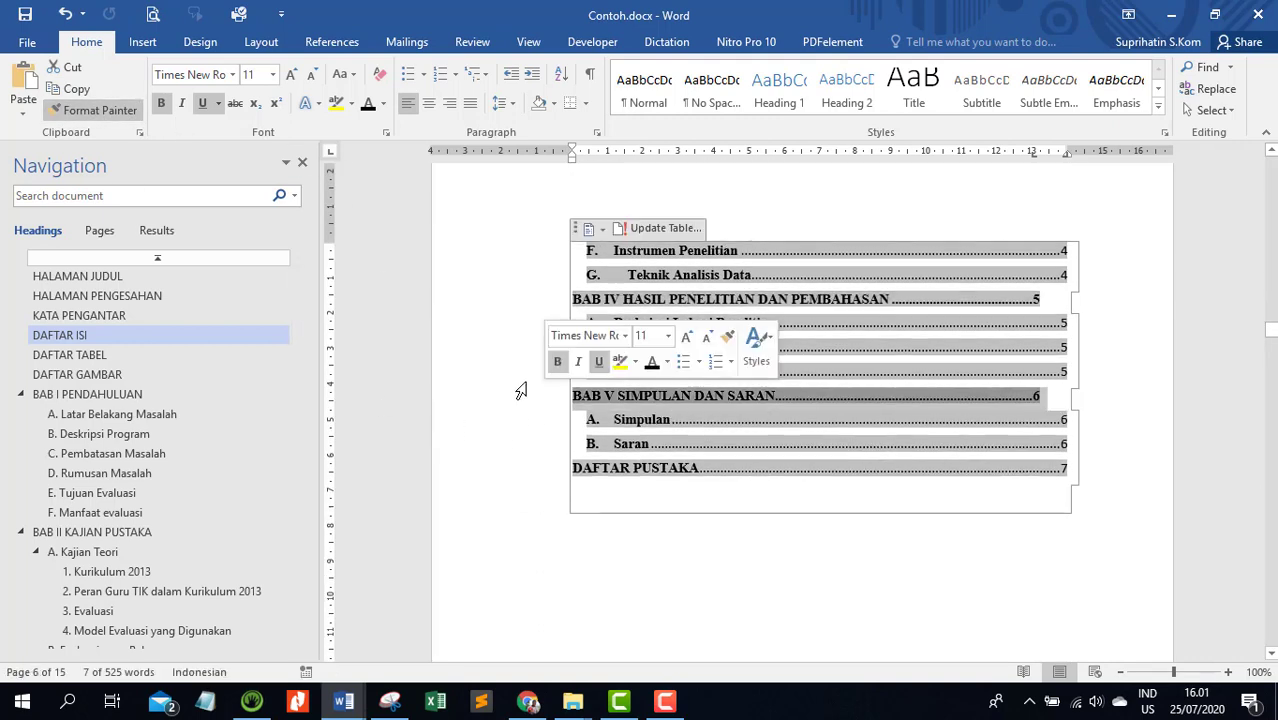
{"action": "left_click", "coordinate": [100, 110]}
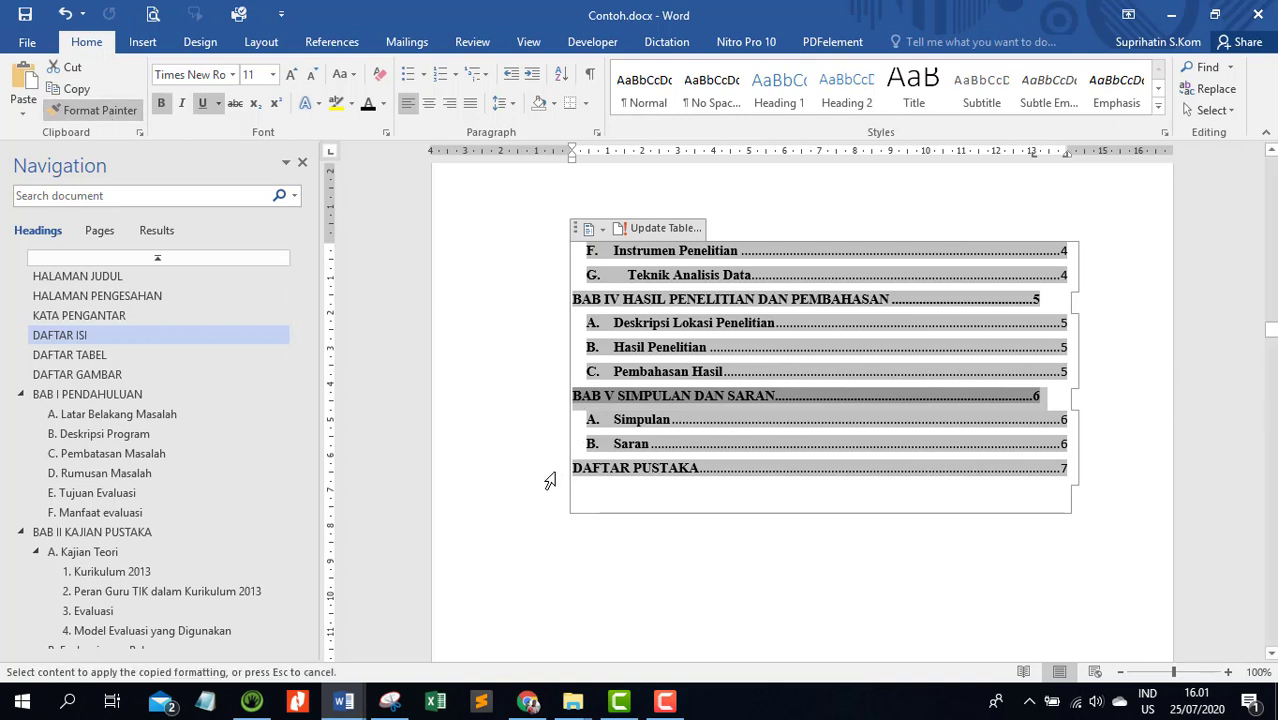
{"action": "left_click", "coordinate": [552, 470]}
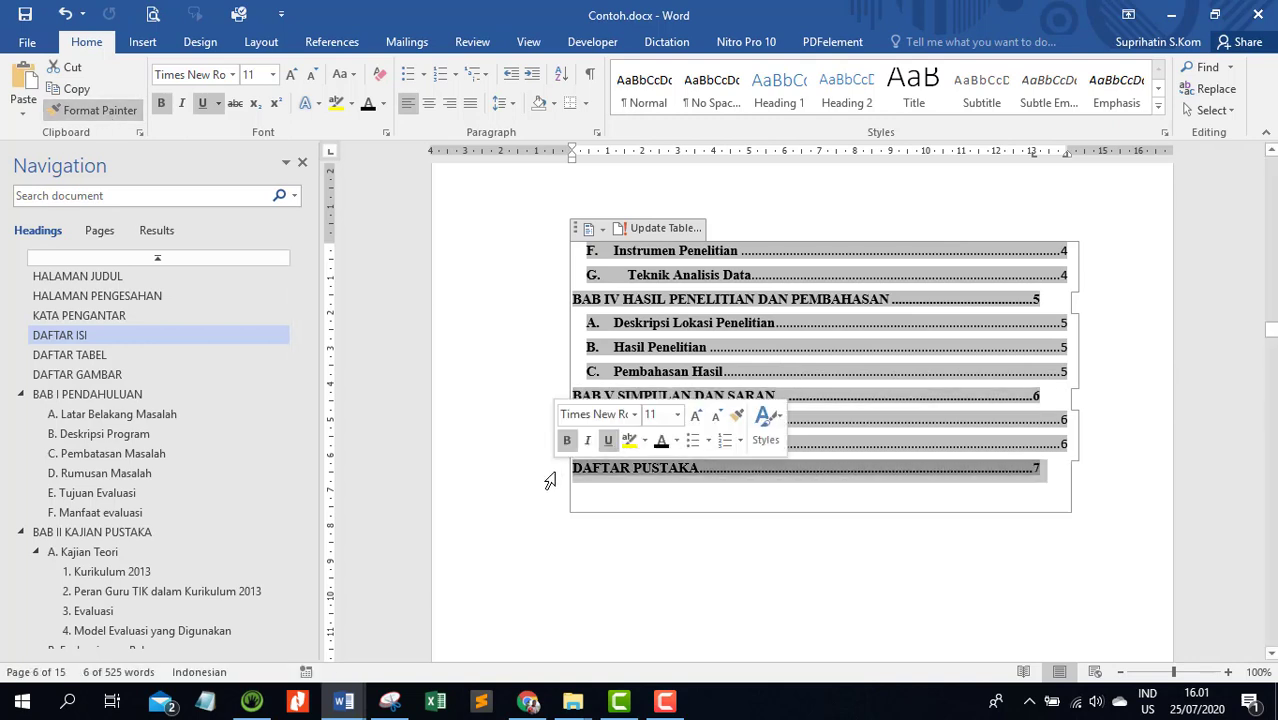
Insert a tab before the page number of the DAFTAR PUSTAKA, BAB V and BAB IV contents entries
{"action": "left_click", "coordinate": [1036, 466]}
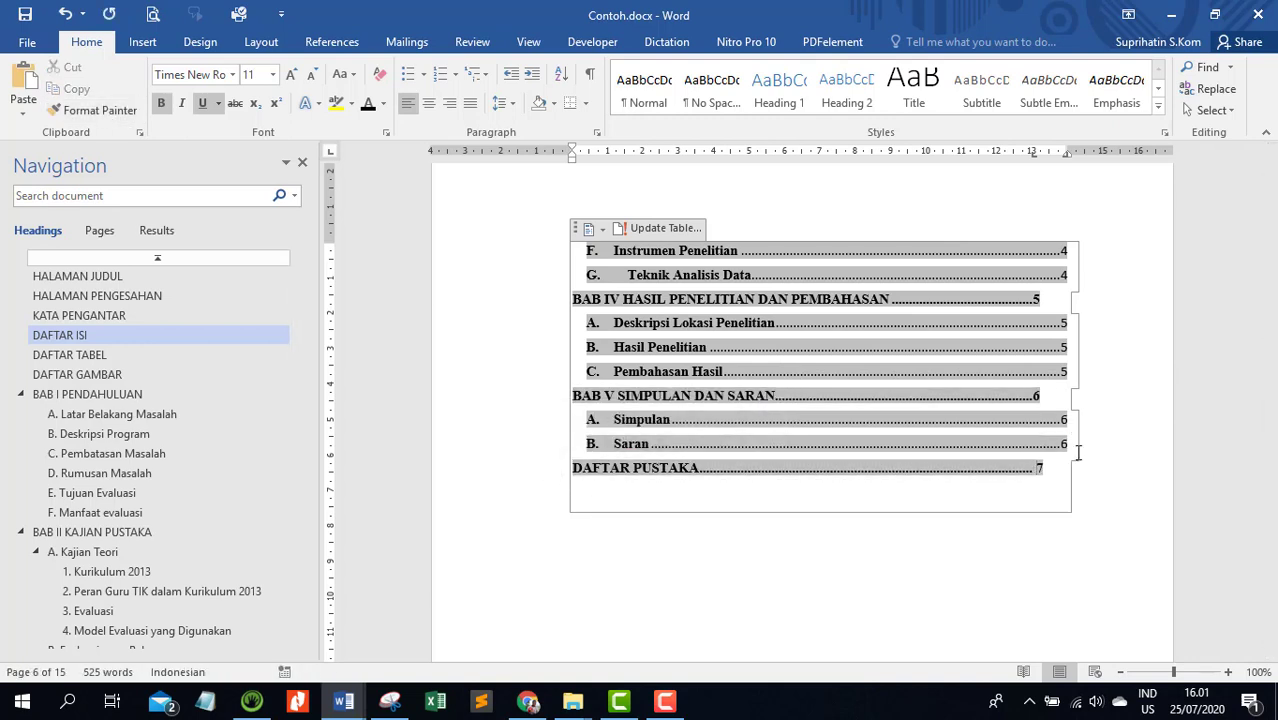
{"action": "key", "text": "Tab"}
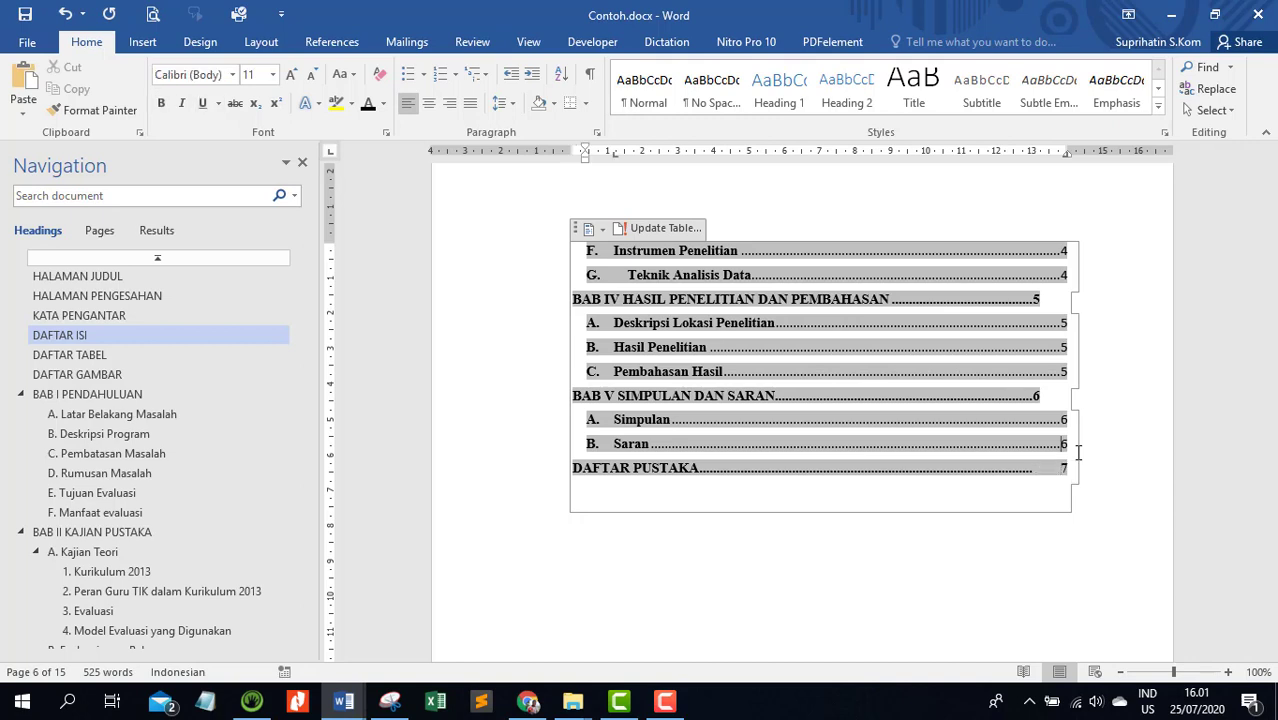
{"action": "key", "text": "Up"}
{"action": "key", "text": "Up"}
{"action": "key", "text": "Up"}
{"action": "key", "text": "Tab"}
{"action": "key", "text": "Up"}
{"action": "key", "text": "Up"}
{"action": "key", "text": "Up"}
{"action": "key", "text": "Up"}
{"action": "key", "text": "Tab"}
Insert a tab before the page number of the BAB III METODE PENELITIAN and BAB II KAJIAN PUSTAKA contents entries
{"action": "key", "text": "Up"}
{"action": "key", "text": "Up"}
{"action": "key", "text": "Up"}
{"action": "key", "text": "Up"}
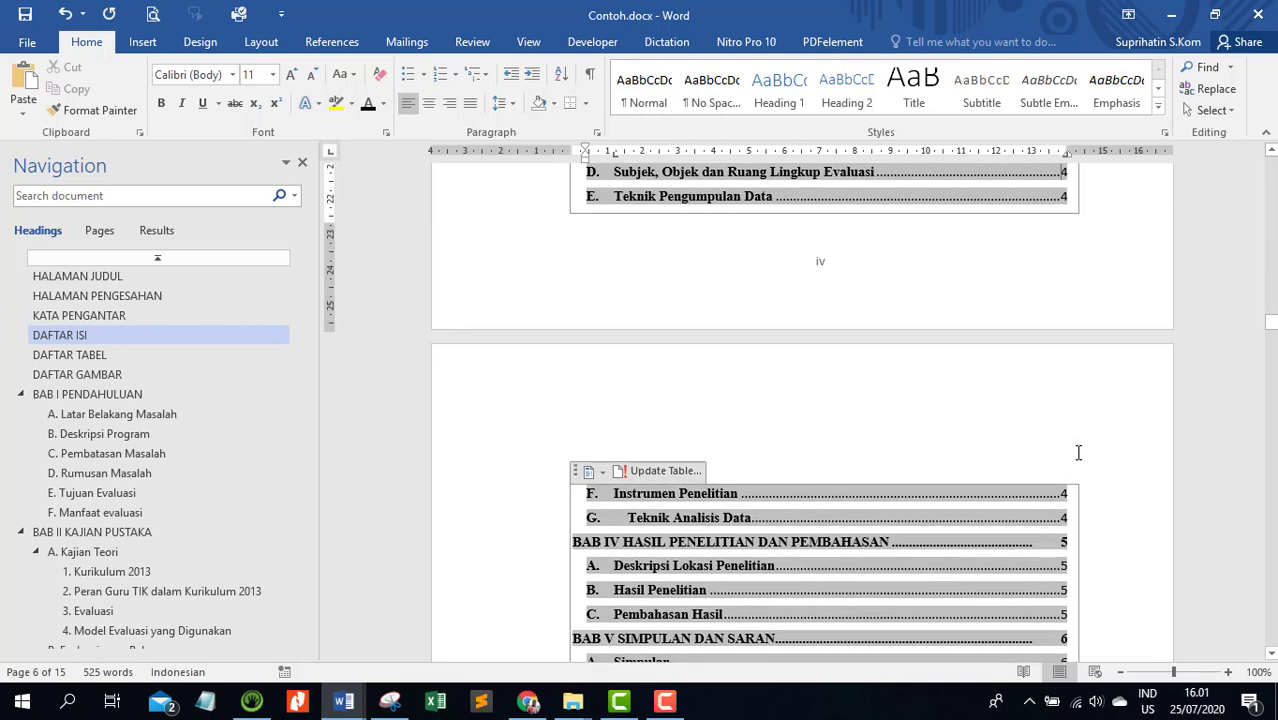
{"action": "key", "text": "Up"}
{"action": "key", "text": "Up"}
{"action": "key", "text": "Up"}
{"action": "key", "text": "Up"}
{"action": "key", "text": "Up"}
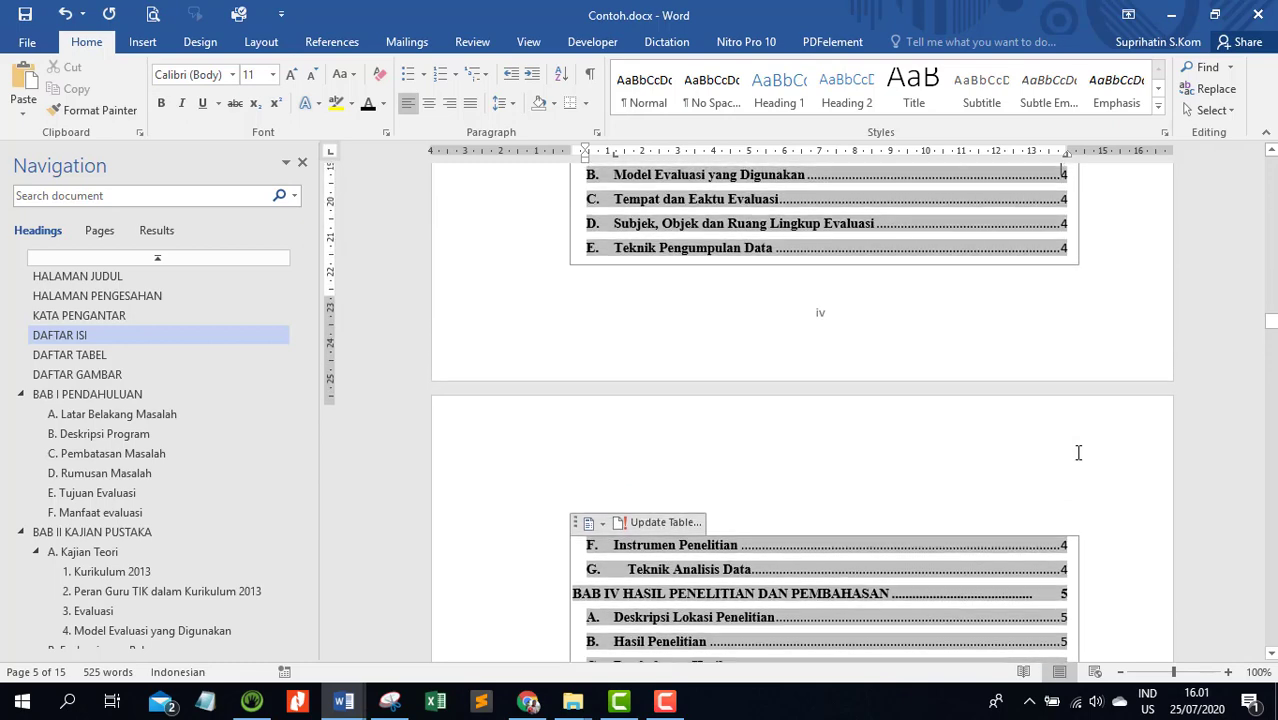
{"action": "key", "text": "Up"}
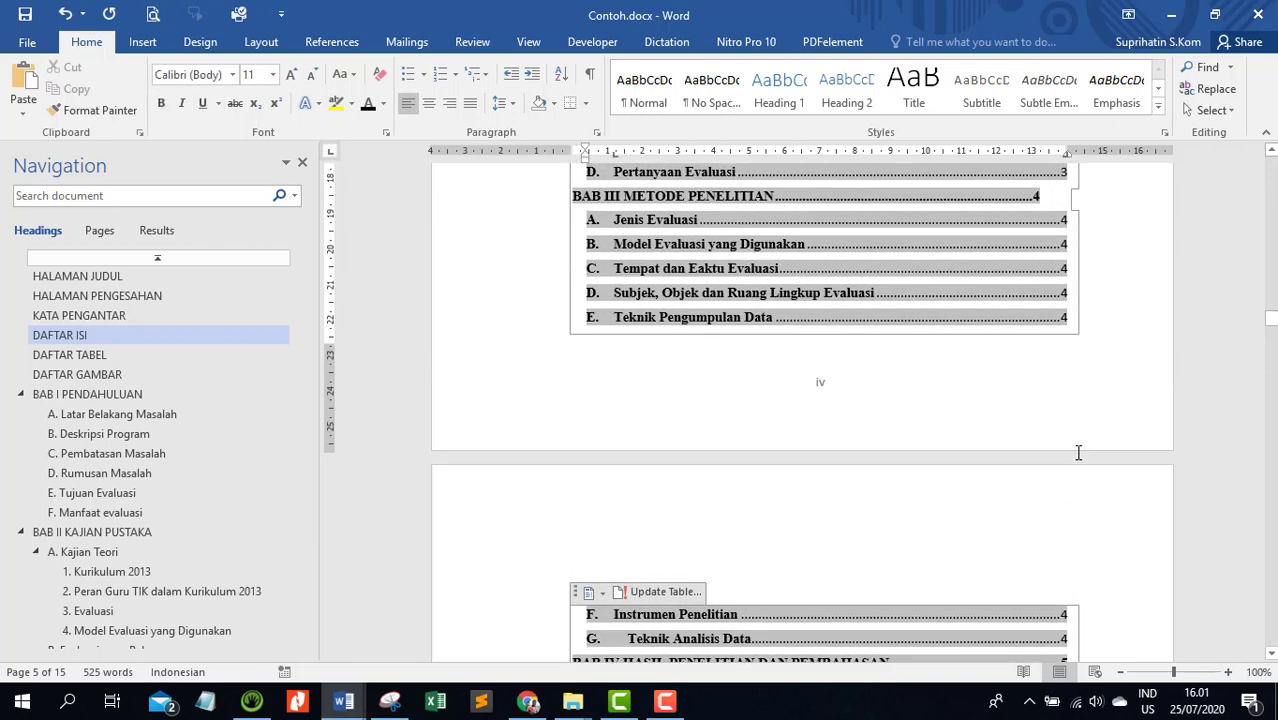
{"action": "left_click", "coordinate": [1033, 195]}
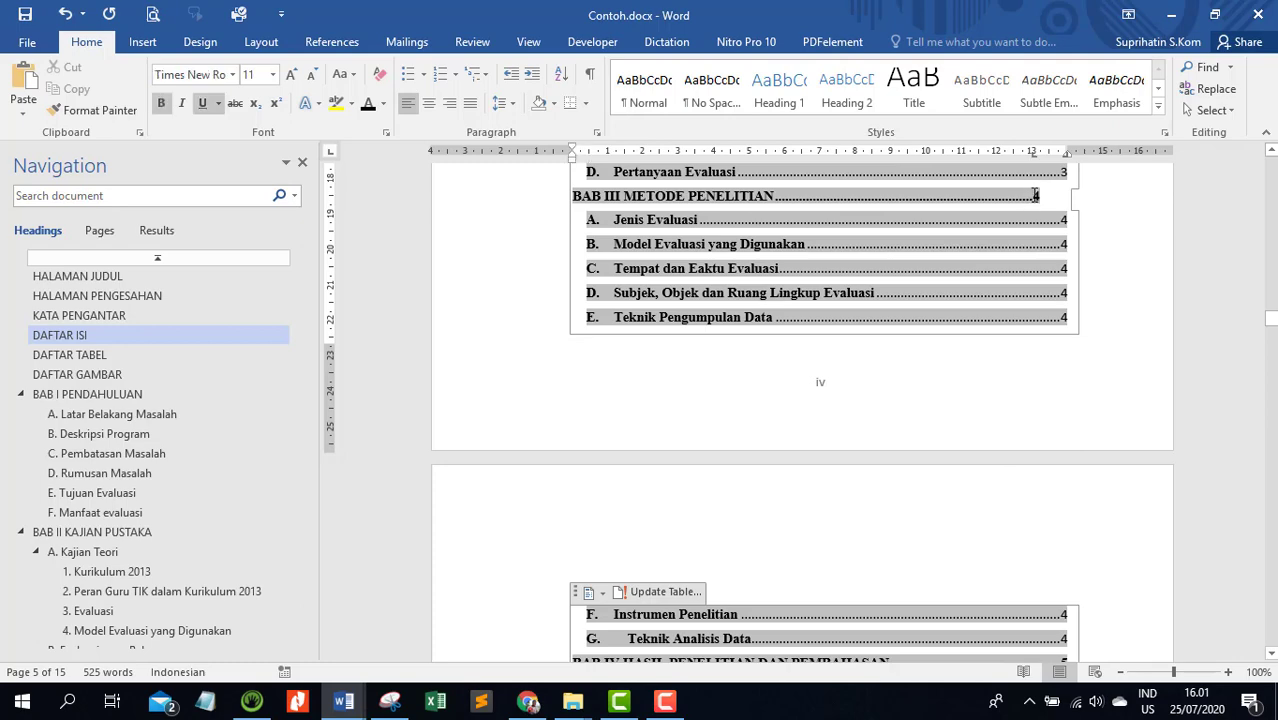
{"action": "key", "text": "Tab"}
{"action": "scroll", "coordinate": [1001, 275], "scroll_direction": "up", "scroll_amount": 3}
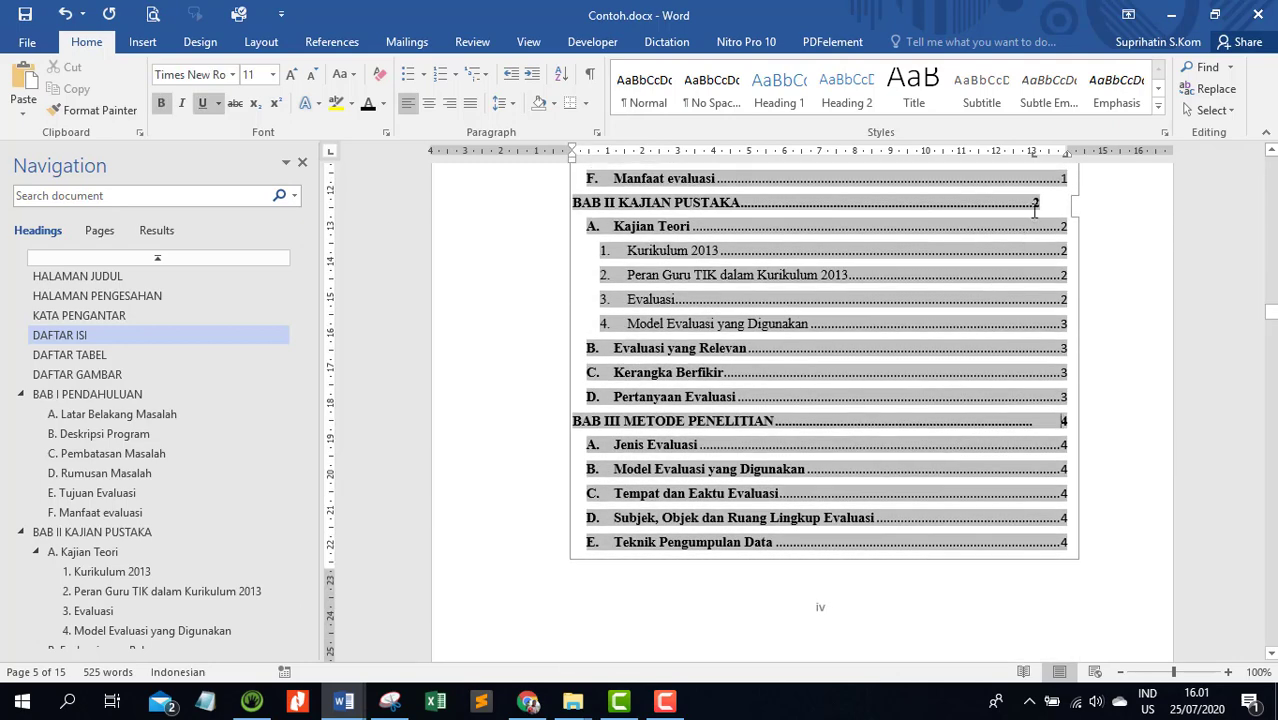
{"action": "left_click", "coordinate": [1036, 204]}
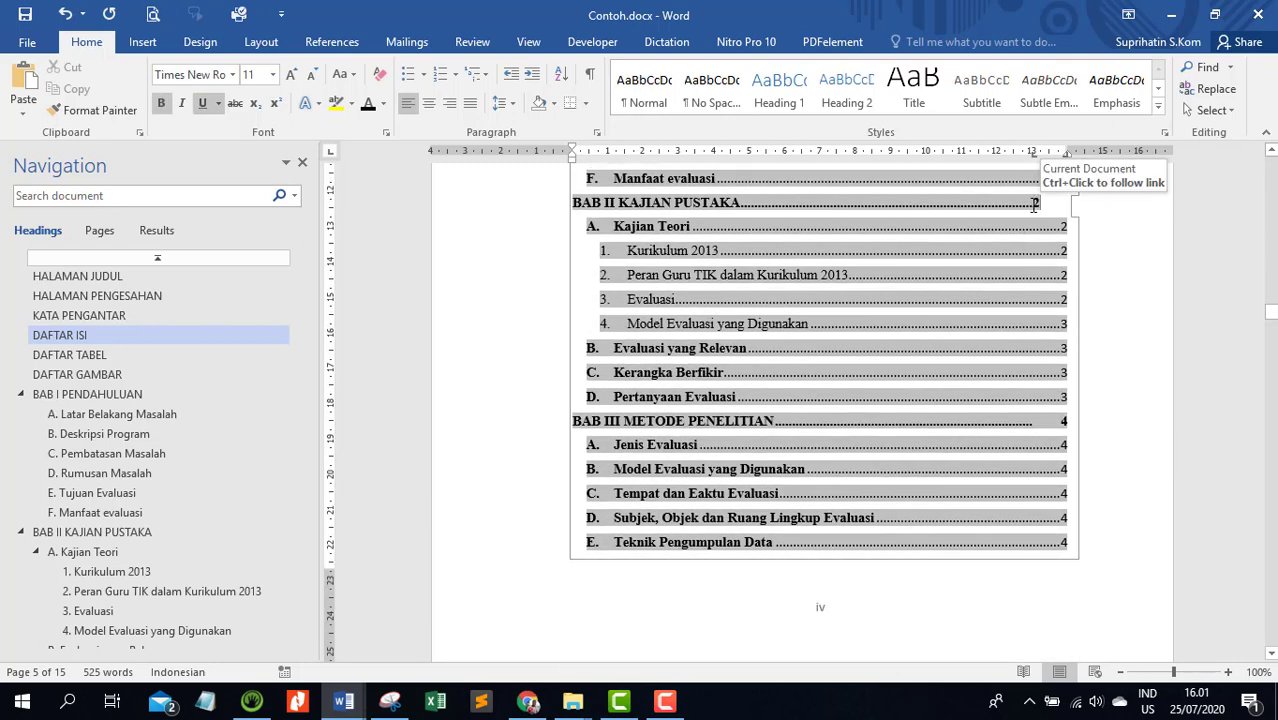
{"action": "key", "text": "Tab"}
Add a left tab stop at 13 cm to the BAB I subentries from A. Latar Belakang Masalah through F. Manfaat evaluasi
{"action": "scroll", "coordinate": [1045, 253], "scroll_direction": "up", "scroll_amount": 3}
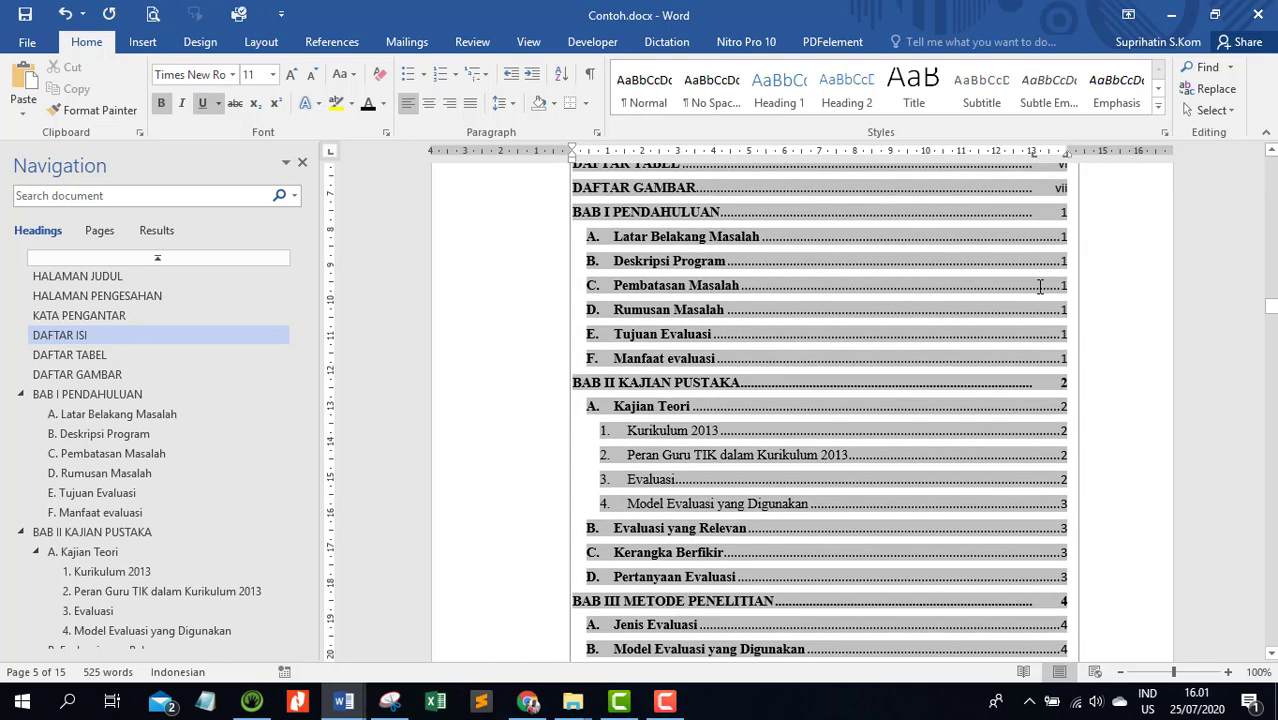
{"action": "scroll", "coordinate": [1045, 253], "scroll_direction": "up", "scroll_amount": 3}
{"action": "scroll", "coordinate": [1039, 287], "scroll_direction": "down", "scroll_amount": 1}
{"action": "scroll", "coordinate": [1039, 287], "scroll_direction": "down", "scroll_amount": 1}
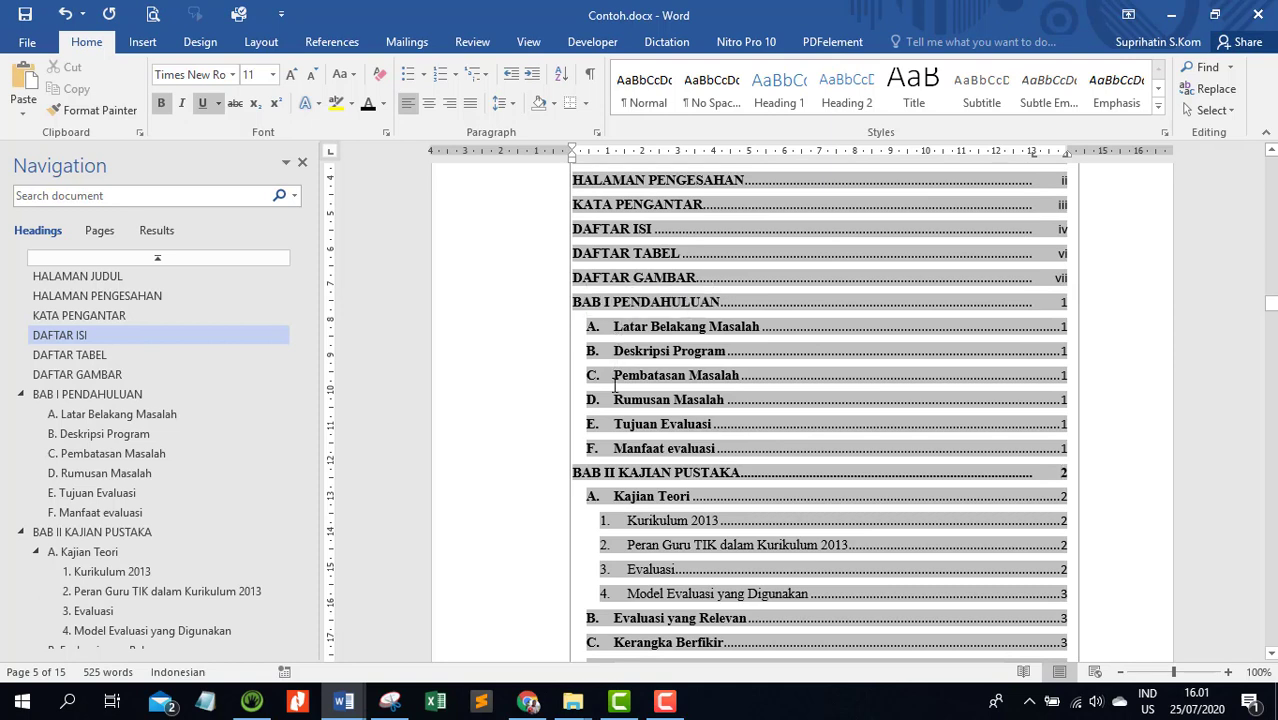
{"action": "left_click", "coordinate": [543, 335]}
{"action": "left_click_drag", "start_coordinate": [548, 358], "coordinate": [548, 457]}
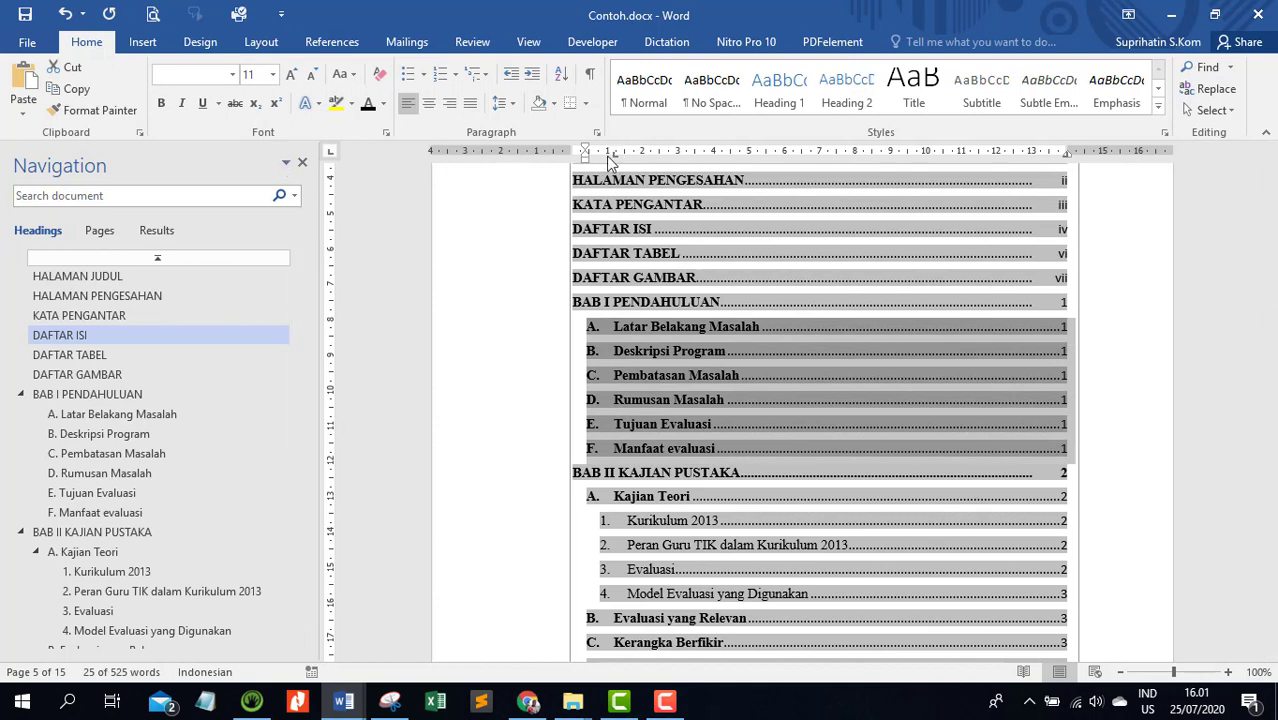
{"action": "left_click", "coordinate": [1031, 154]}
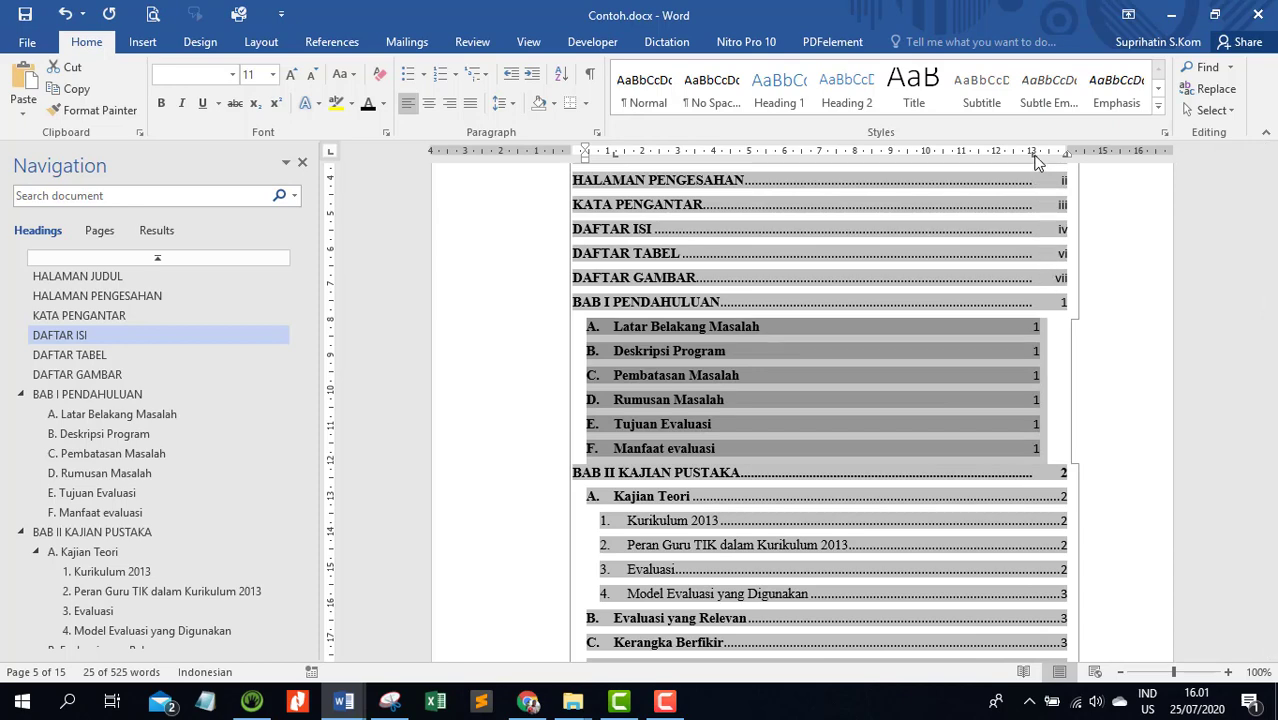
Give the selected subentries' 13 cm tab stop the dotted leader and set the 13,98 cm right tab stop's leader to None
{"action": "double_click", "coordinate": [1034, 156]}
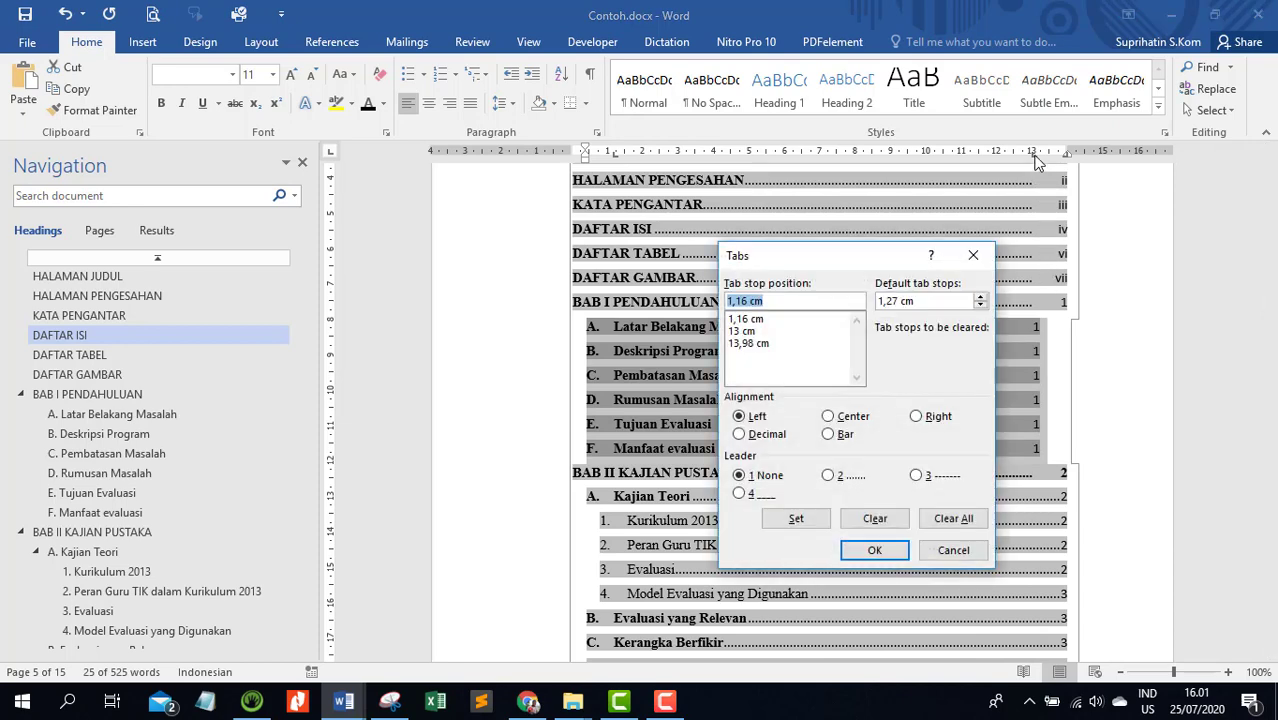
{"action": "left_click", "coordinate": [760, 333]}
{"action": "left_click", "coordinate": [828, 476]}
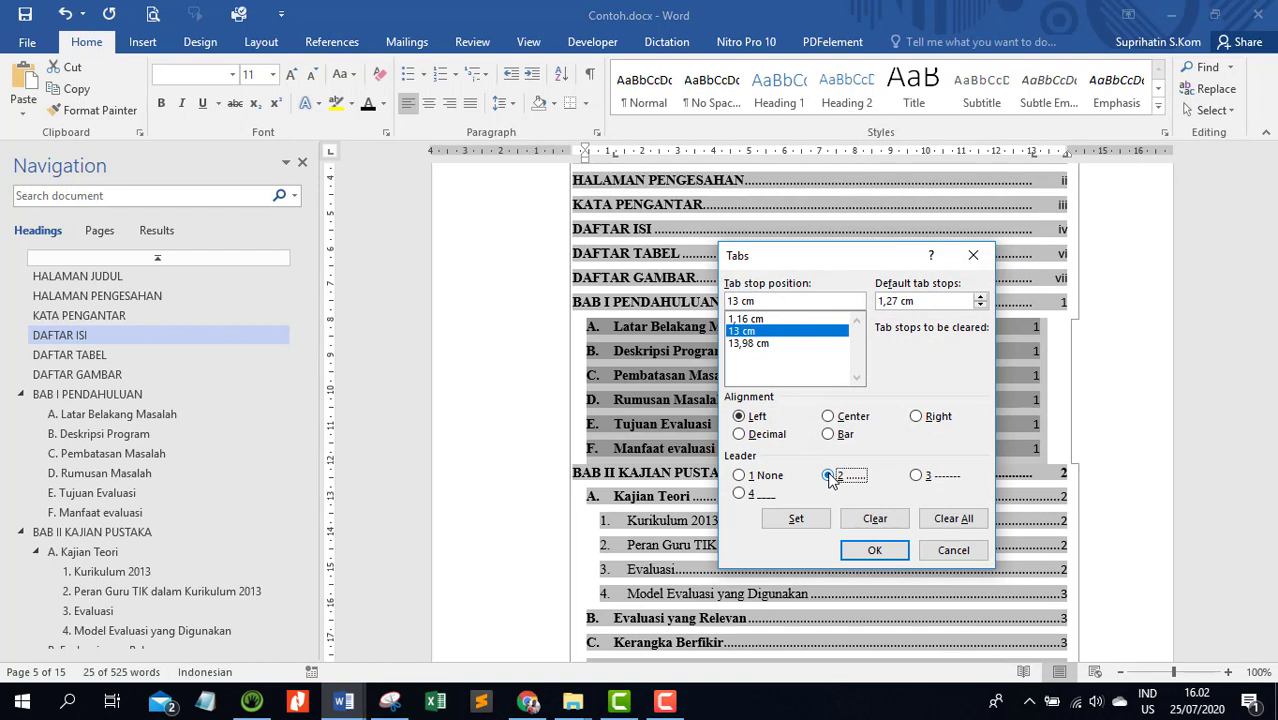
{"action": "left_click", "coordinate": [798, 518]}
{"action": "left_click", "coordinate": [762, 343]}
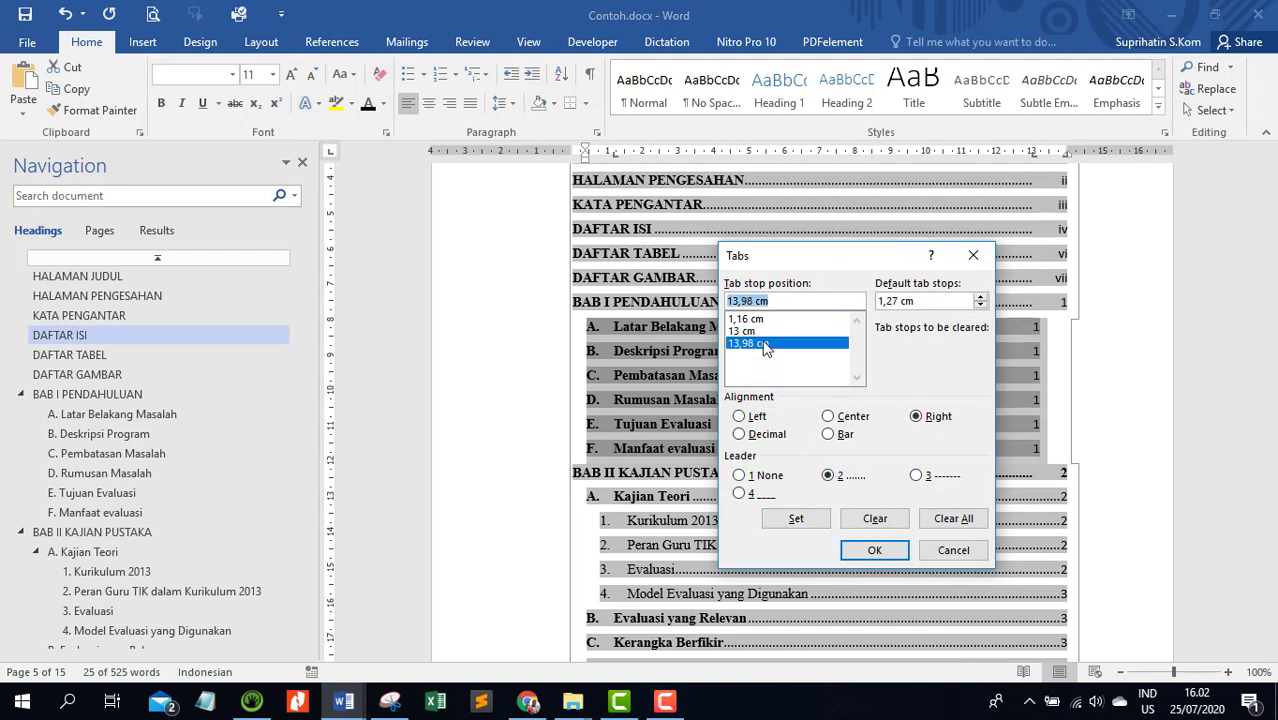
{"action": "left_click", "coordinate": [766, 476]}
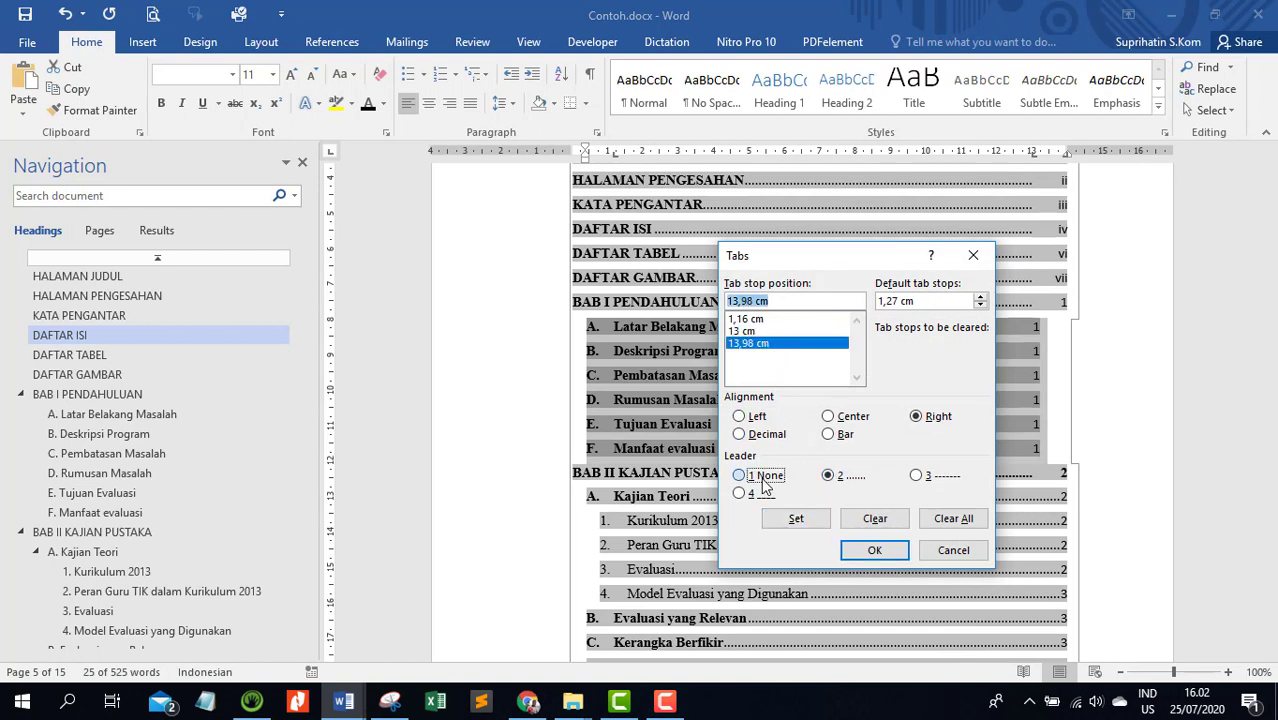
{"action": "left_click", "coordinate": [795, 519]}
{"action": "left_click", "coordinate": [874, 550]}
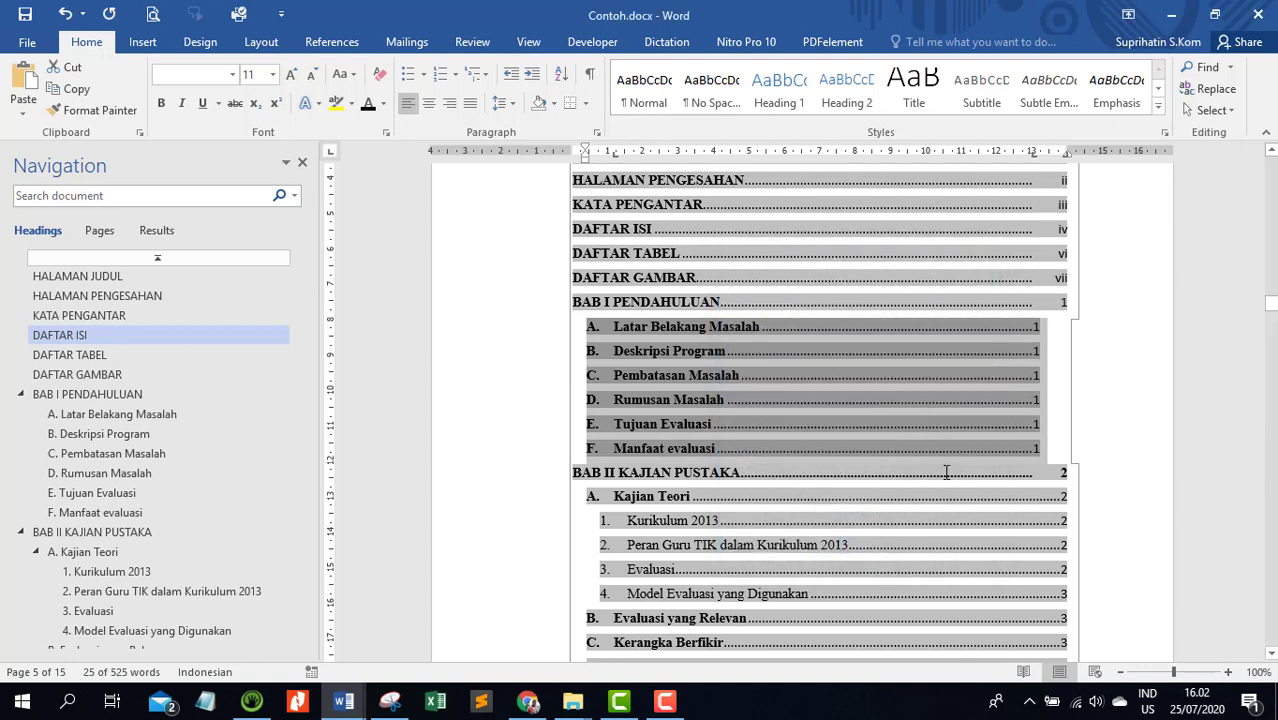
Insert a tab before the page number of each BAB I subentry from A. Latar Belakang Masalah through F. Manfaat evaluasi
{"action": "left_click", "coordinate": [1052, 321]}
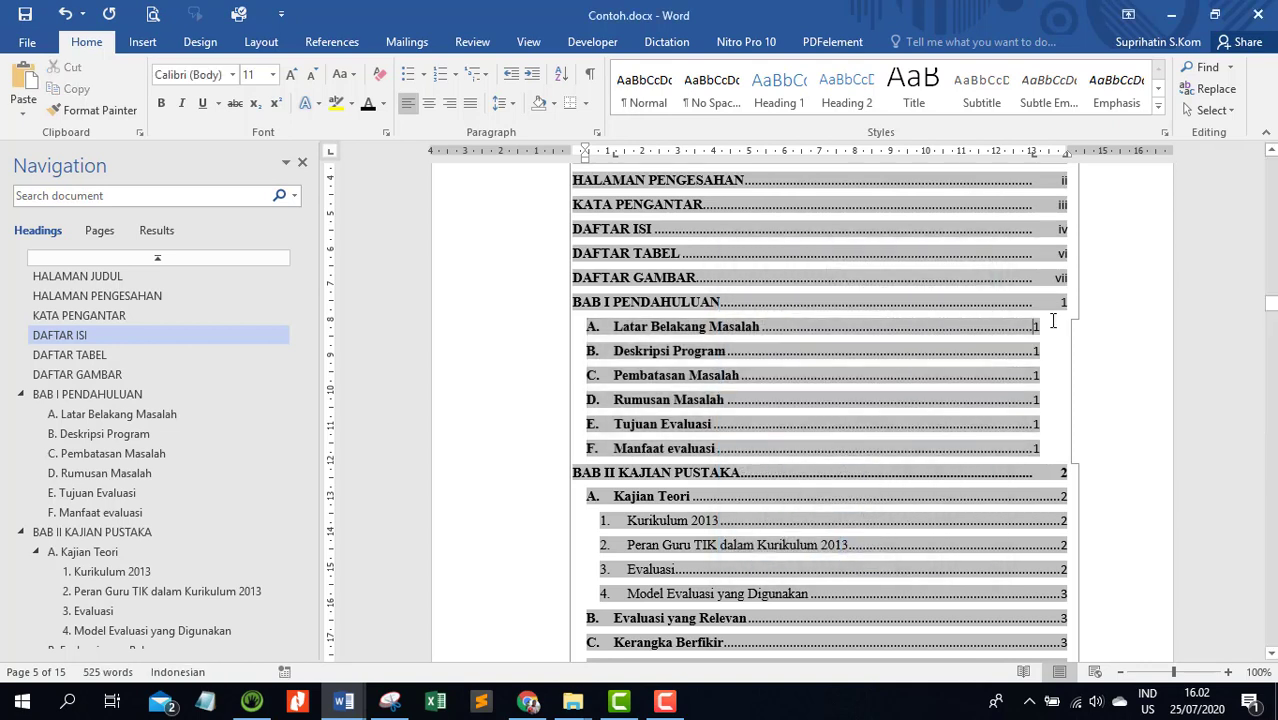
{"action": "key", "text": "Tab"}
{"action": "key", "text": "Down"}
{"action": "key", "text": "Tab"}
{"action": "key", "text": "Down"}
{"action": "key", "text": "Tab"}
{"action": "key", "text": "Down"}
{"action": "key", "text": "Tab"}
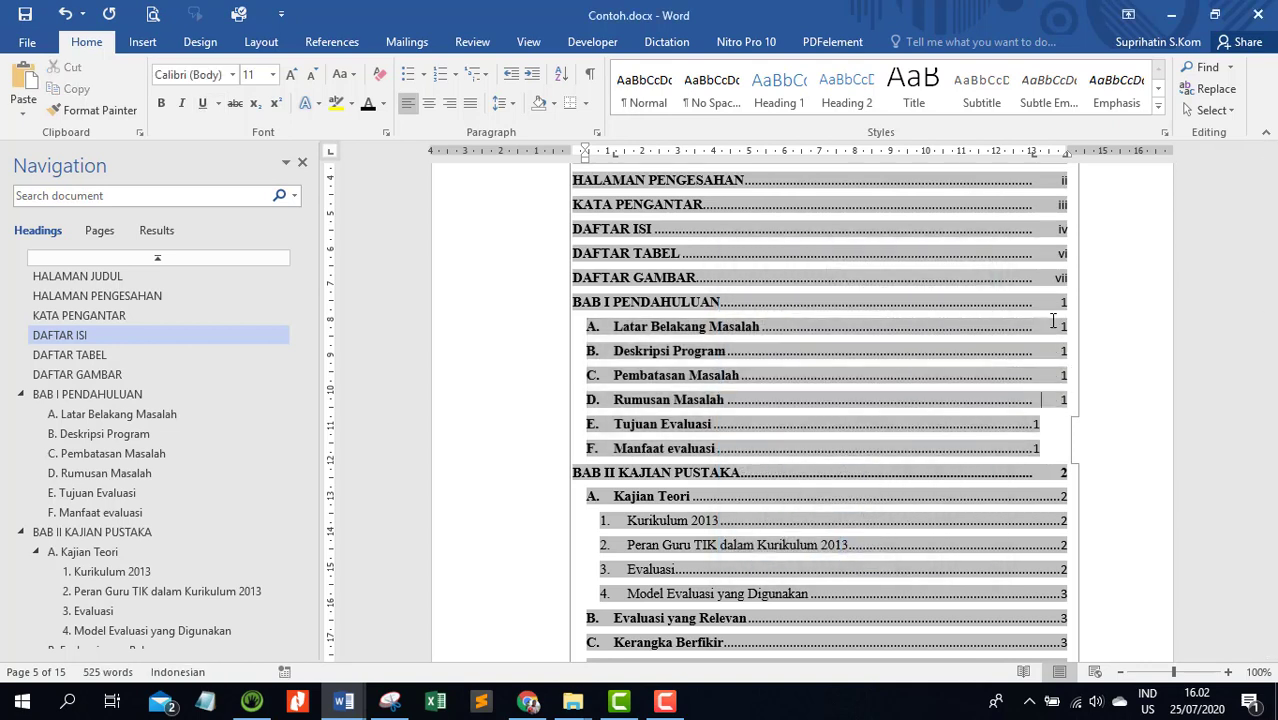
{"action": "key", "text": "Down"}
{"action": "key", "text": "Tab"}
{"action": "key", "text": "Down"}
{"action": "key", "text": "Tab"}
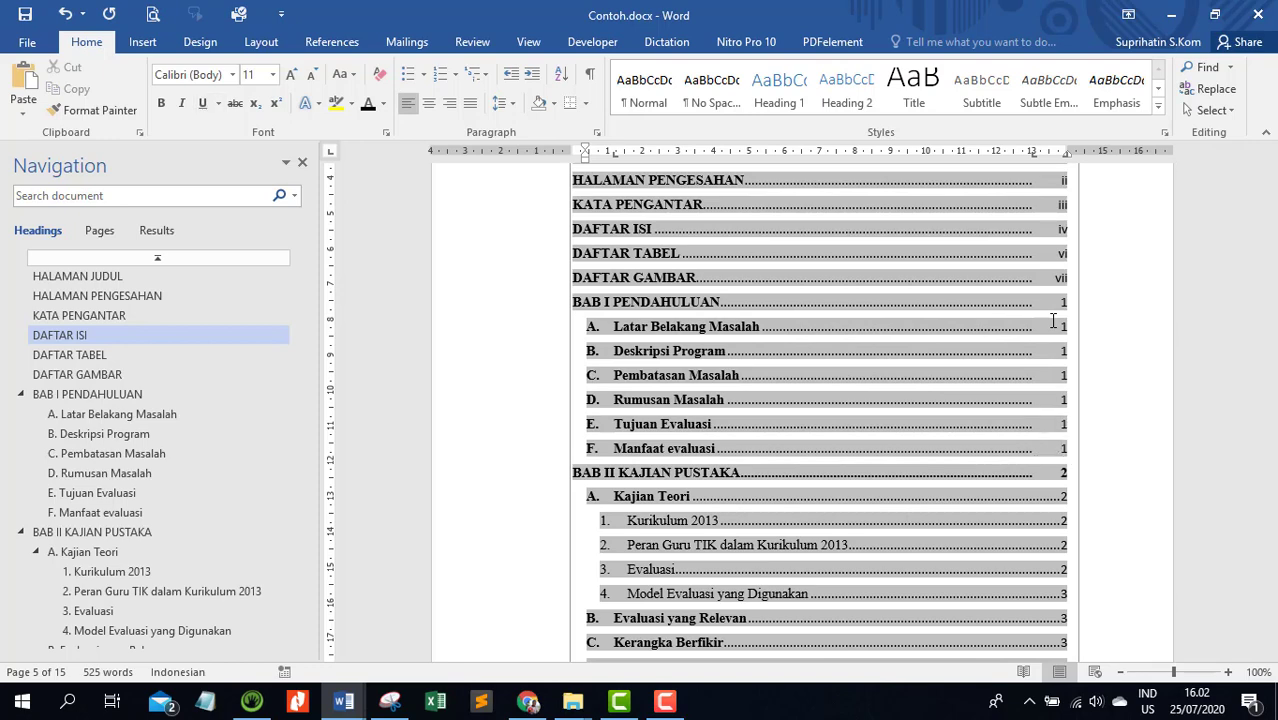
Copy the formatting of the A. Latar Belakang Masalah entry to the BAB II subentries A. Kajian Teori and B. Evaluasi yang Relevan through D. Pertanyaan Evaluasi
{"action": "scroll", "coordinate": [1035, 294], "scroll_direction": "down", "scroll_amount": 2}
{"action": "scroll", "coordinate": [925, 259], "scroll_direction": "up", "scroll_amount": 1}
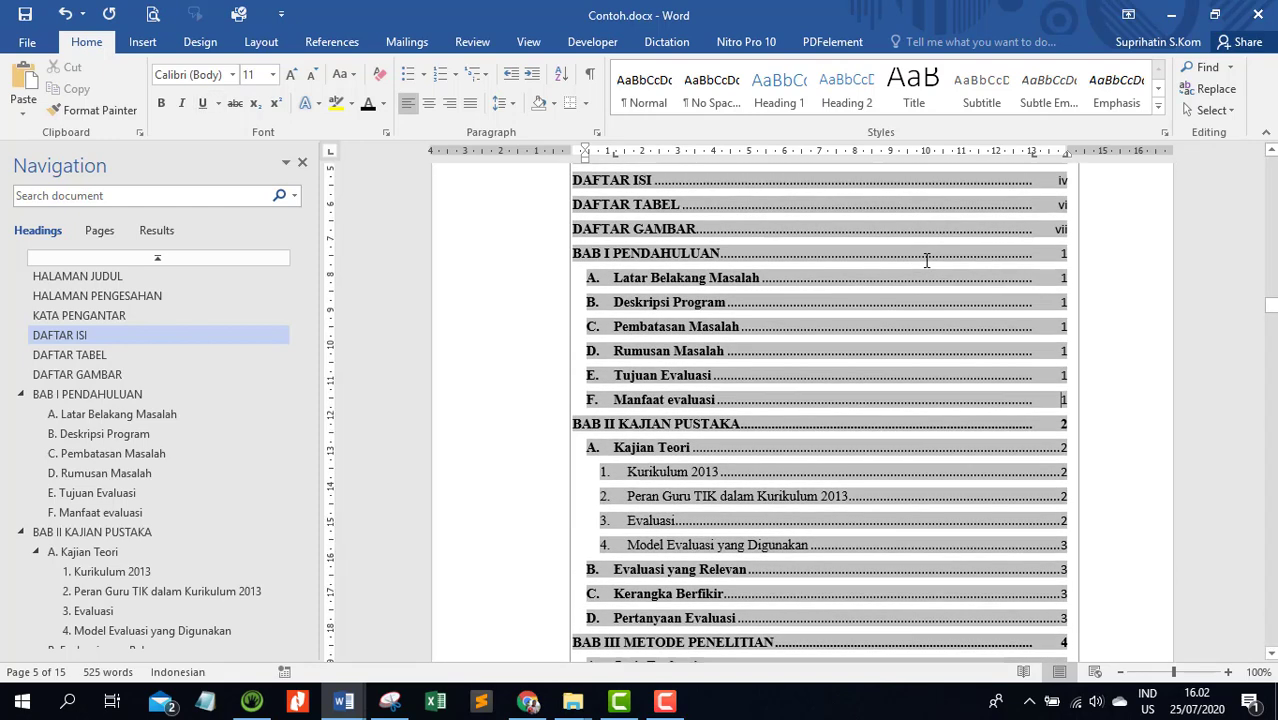
{"action": "left_click", "coordinate": [533, 283]}
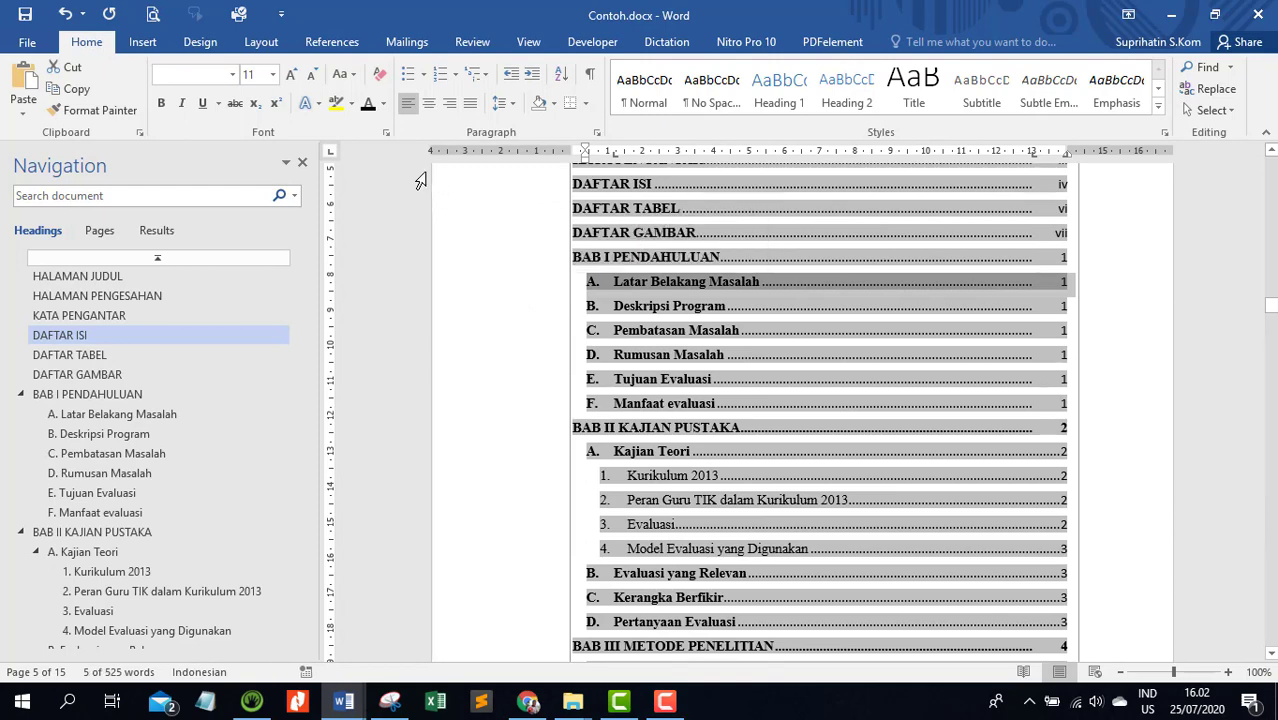
{"action": "left_click", "coordinate": [105, 112]}
{"action": "scroll", "coordinate": [537, 395], "scroll_direction": "down", "scroll_amount": 2}
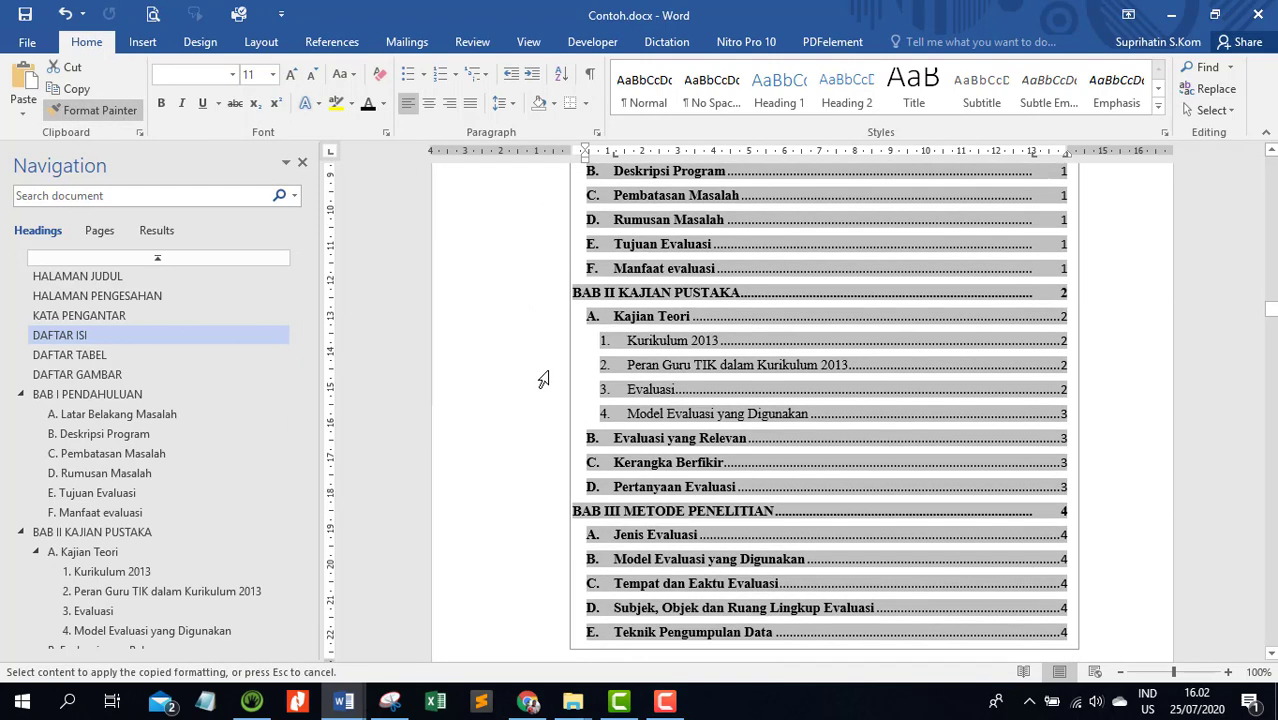
{"action": "scroll", "coordinate": [541, 420], "scroll_direction": "up", "scroll_amount": 1}
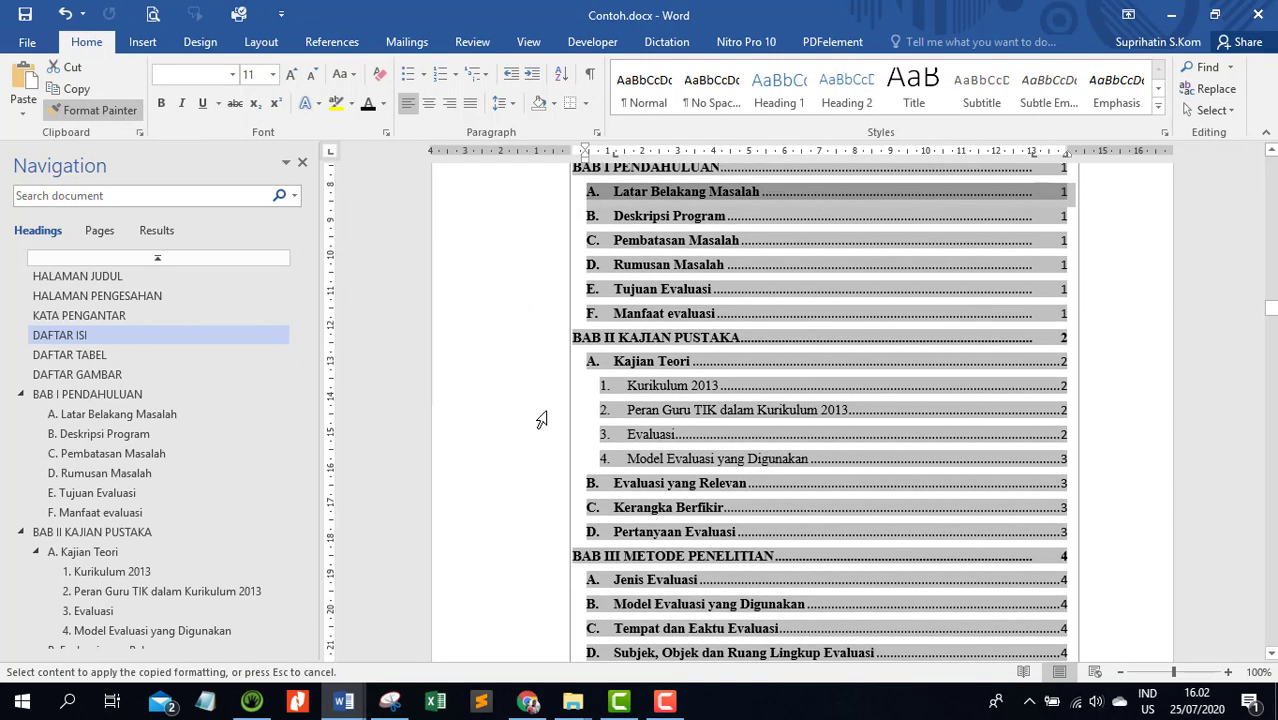
{"action": "left_click", "coordinate": [528, 365]}
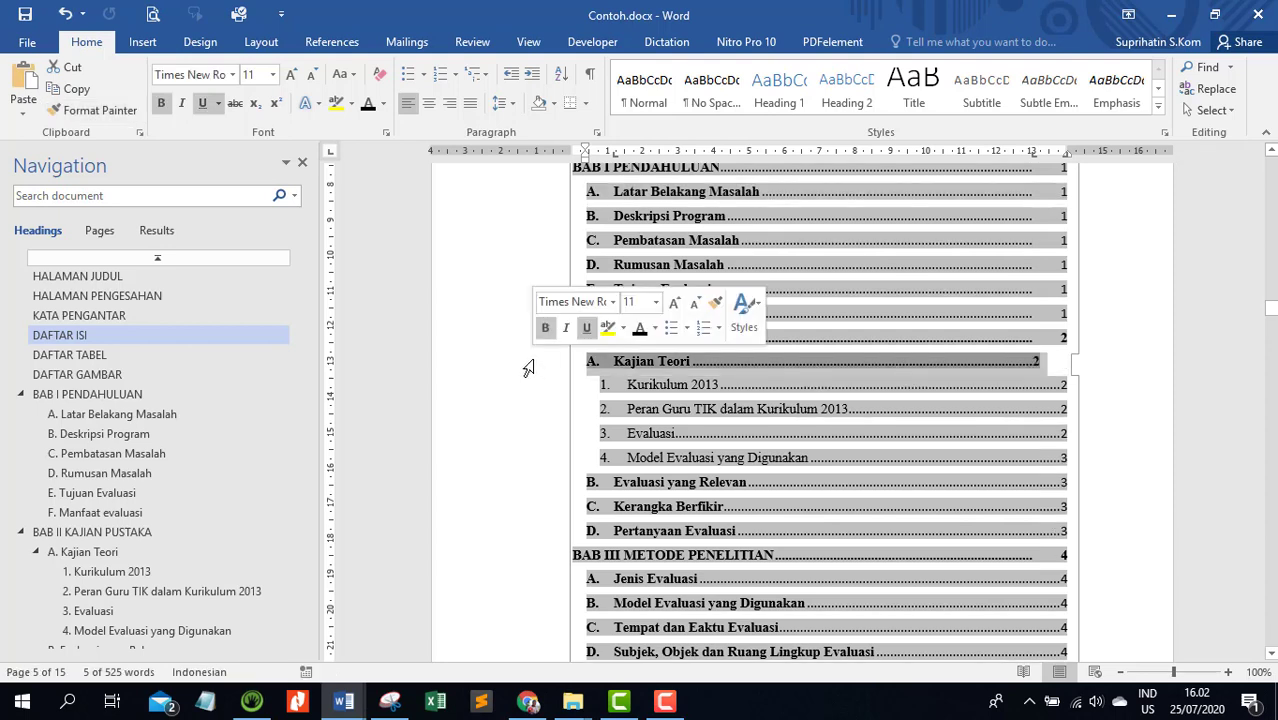
{"action": "left_click", "coordinate": [109, 112]}
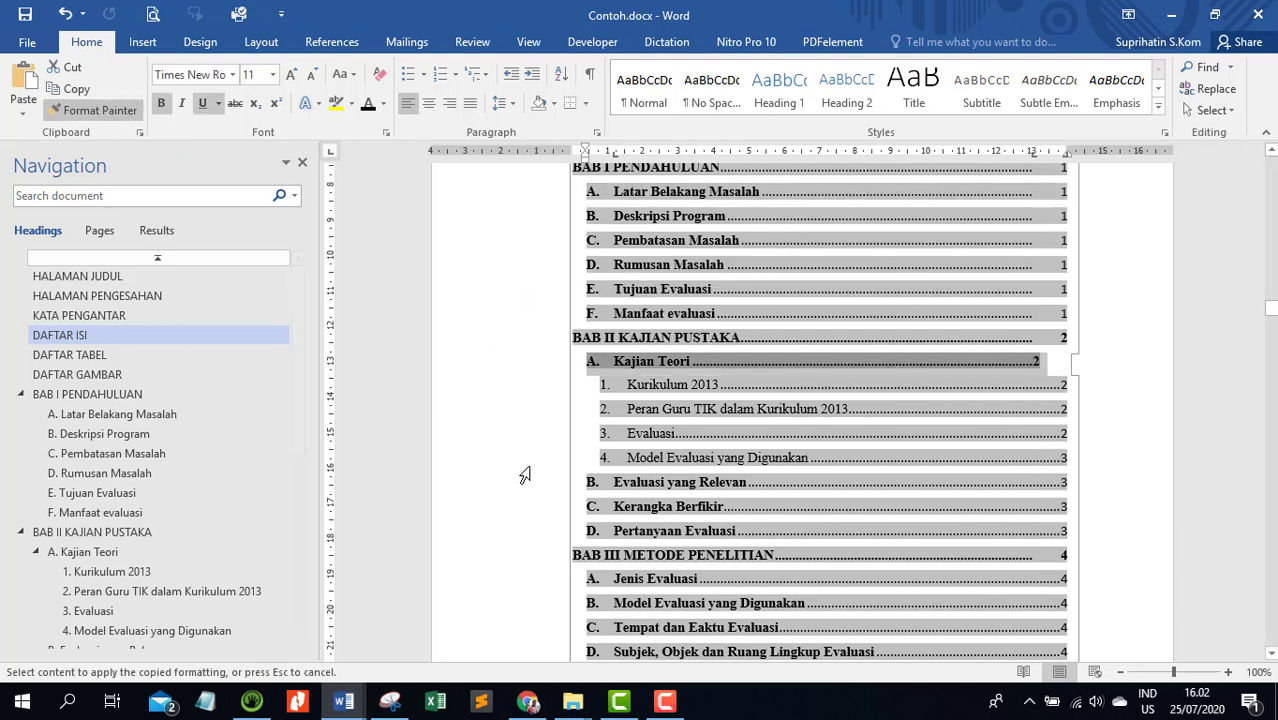
{"action": "left_click_drag", "start_coordinate": [548, 496], "coordinate": [533, 531]}
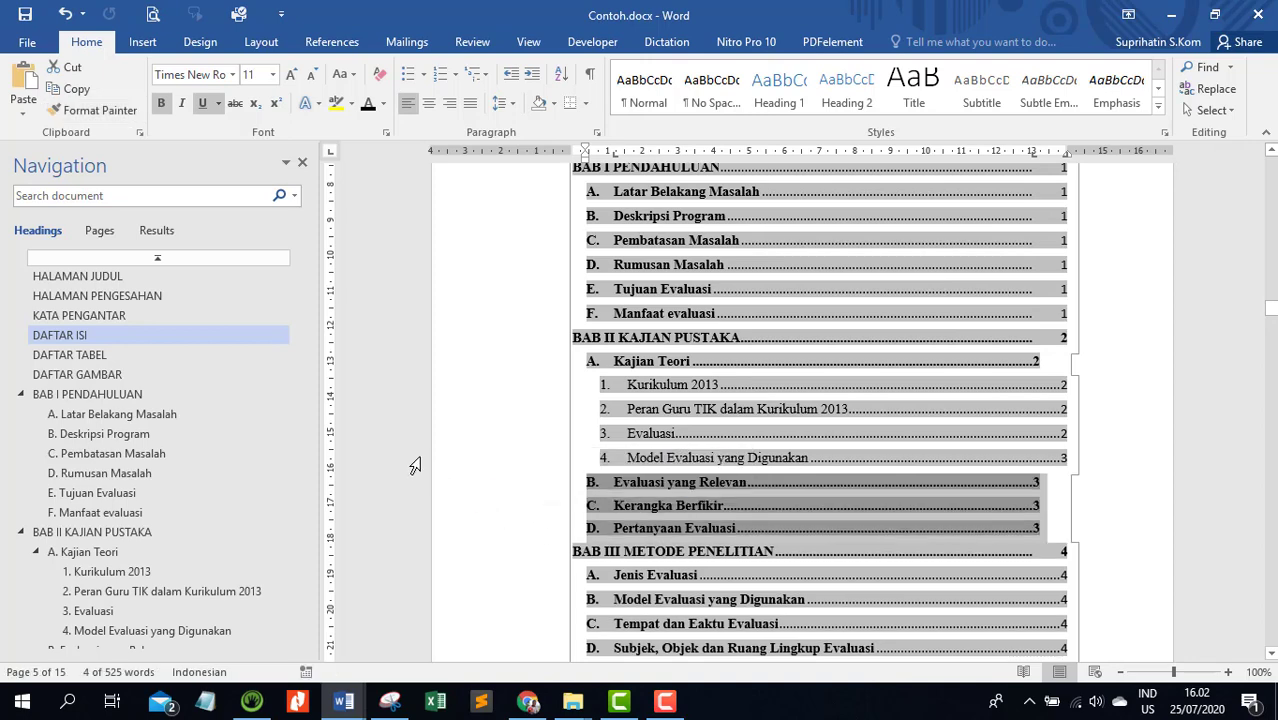
Copy the reformatted BAB II subentry formatting to the BAB III subentries from A. Jenis Evaluasi through G. Teknik Analisis Data
{"action": "left_click", "coordinate": [97, 112]}
{"action": "scroll", "coordinate": [555, 440], "scroll_direction": "down", "scroll_amount": 3}
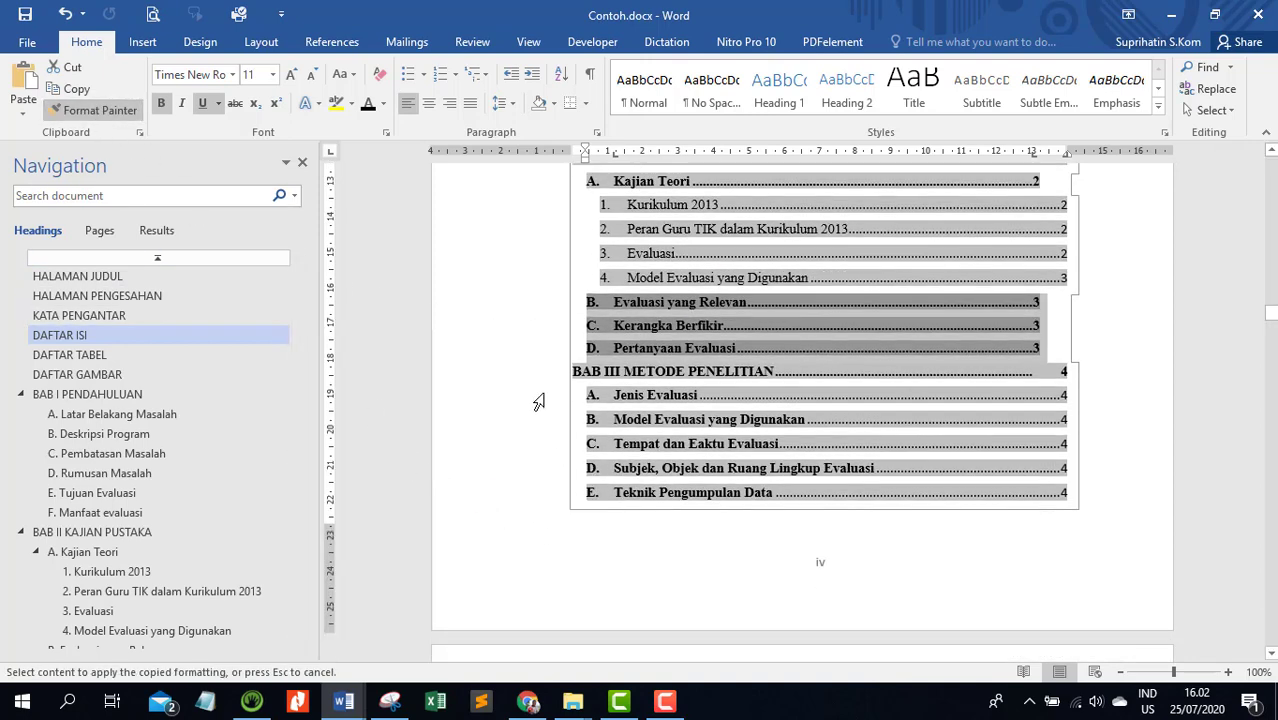
{"action": "left_click_drag", "start_coordinate": [539, 402], "coordinate": [531, 490]}
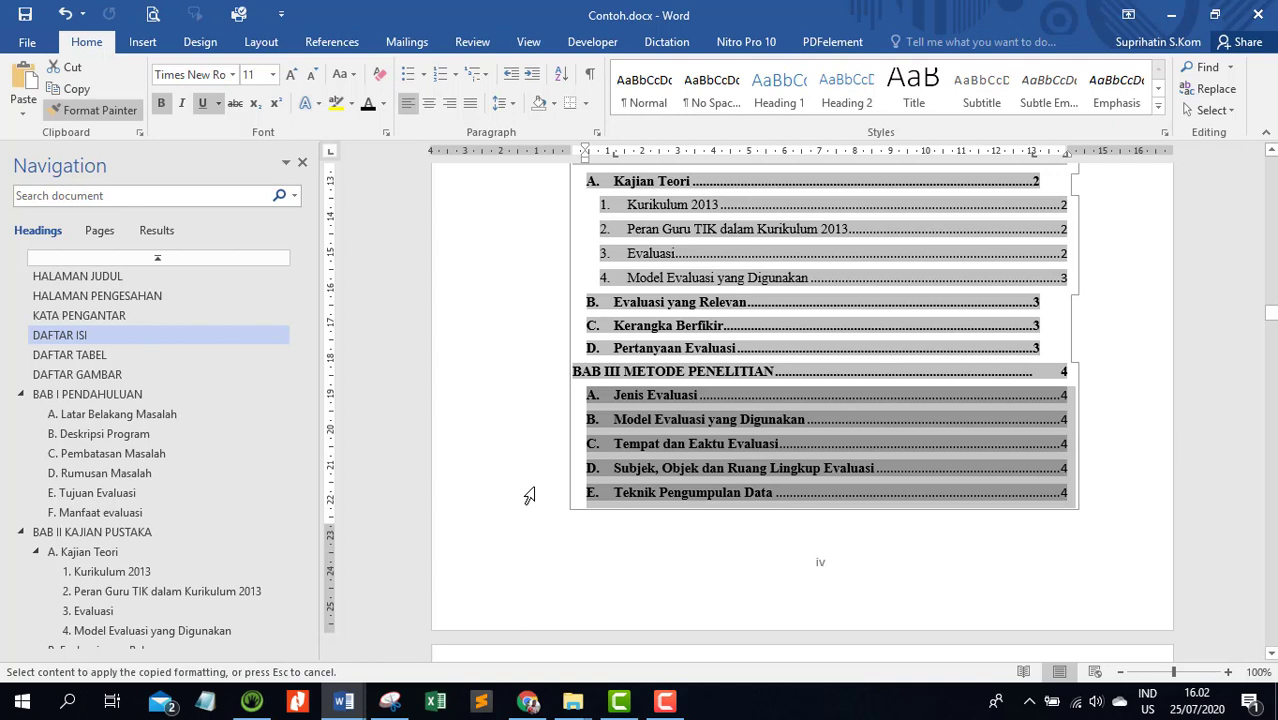
{"action": "left_click", "coordinate": [530, 496]}
{"action": "scroll", "coordinate": [578, 418], "scroll_direction": "down", "scroll_amount": 3}
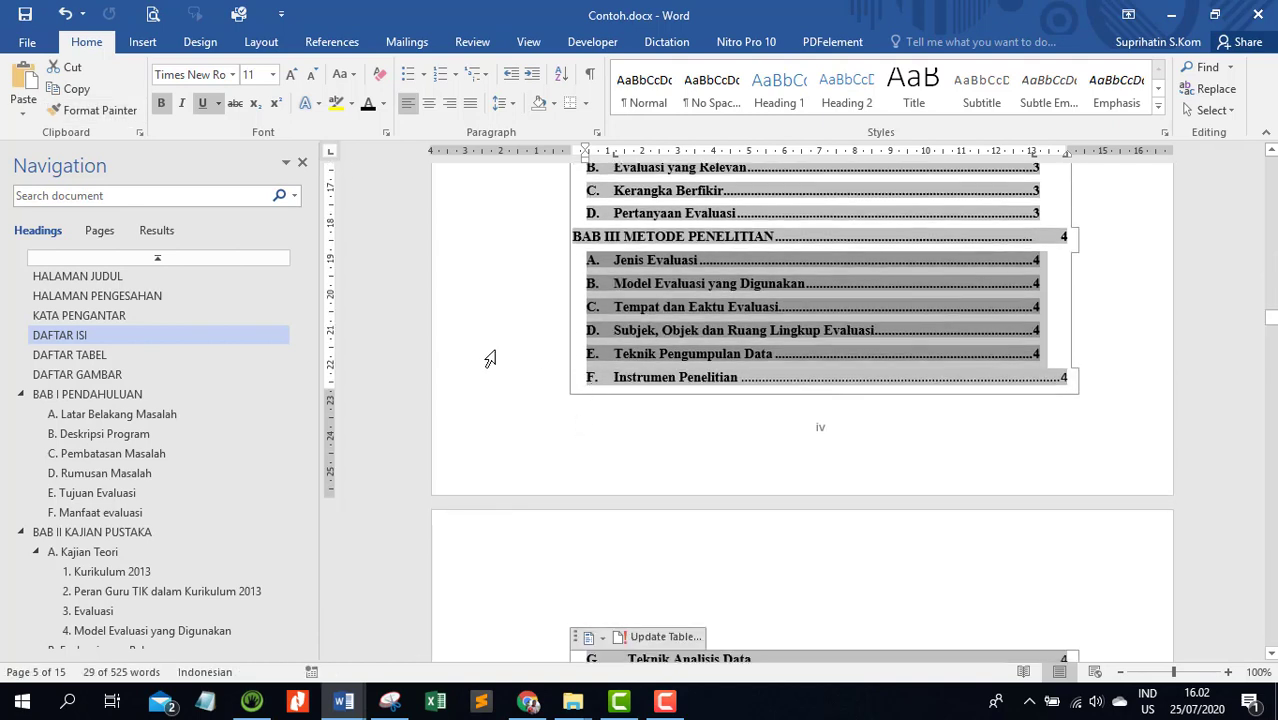
{"action": "left_click", "coordinate": [93, 110]}
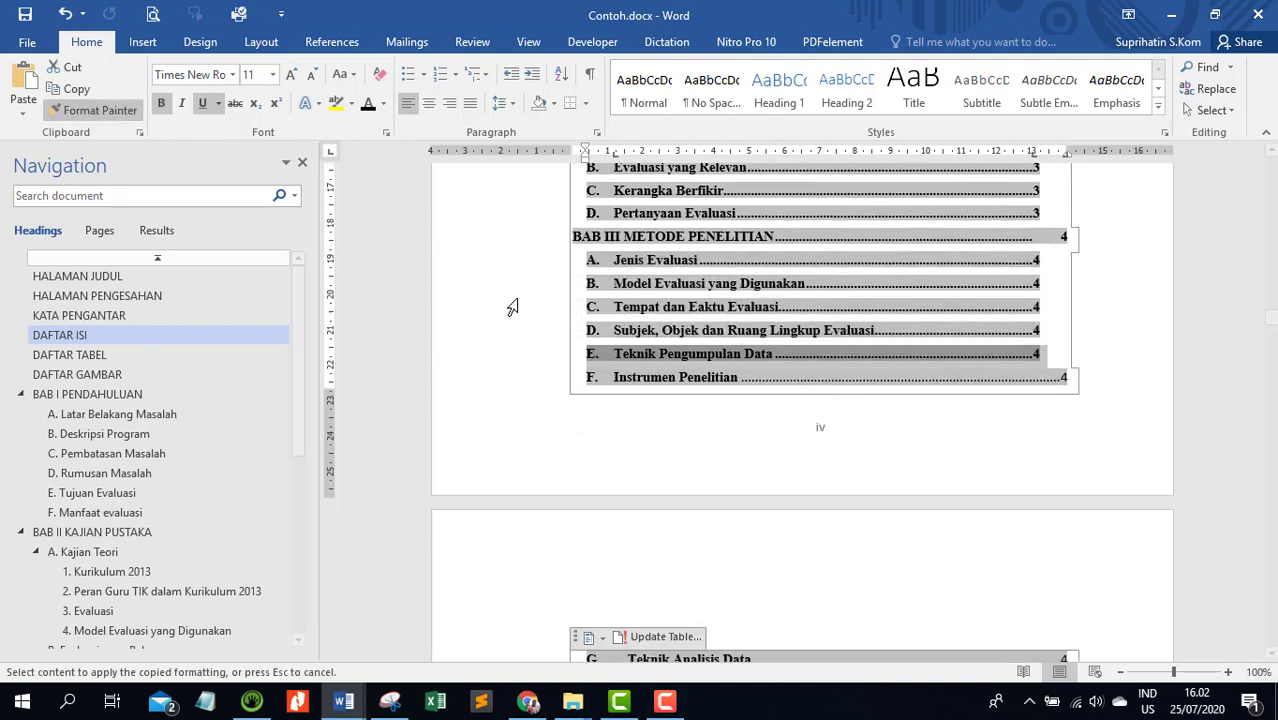
{"action": "left_click", "coordinate": [509, 380]}
{"action": "scroll", "coordinate": [508, 380], "scroll_direction": "down", "scroll_amount": 4}
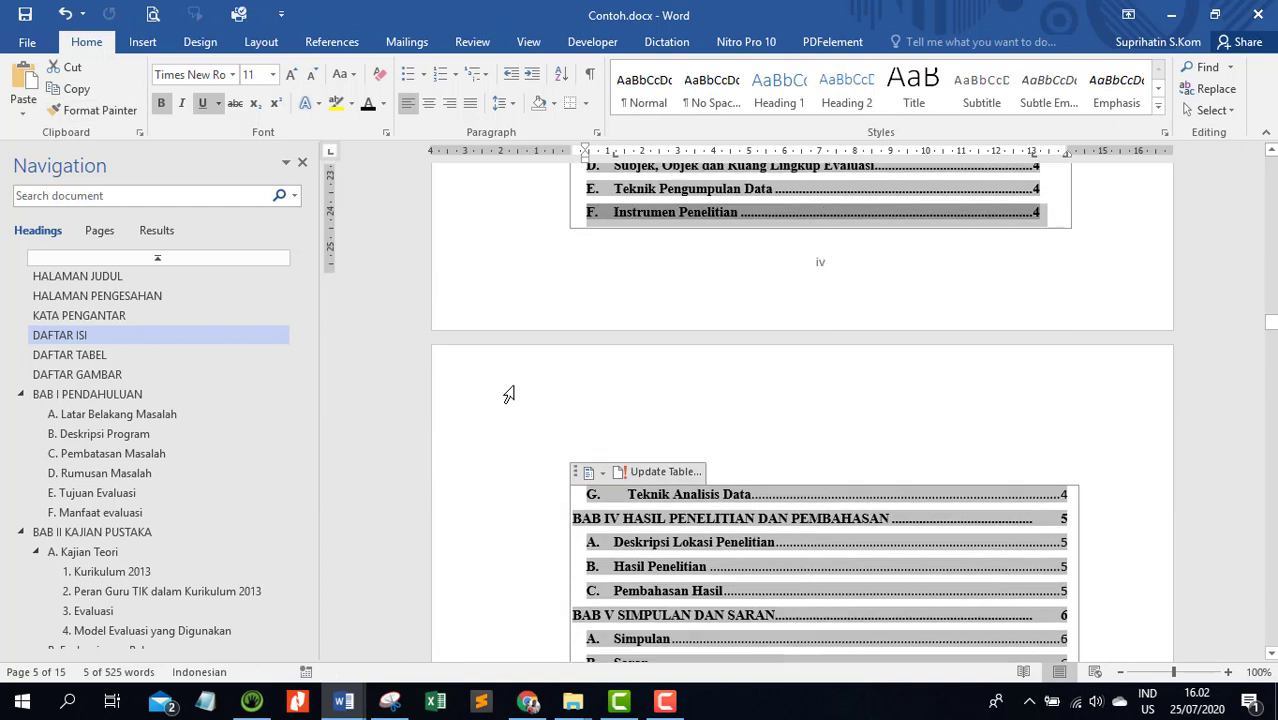
{"action": "left_click", "coordinate": [110, 110]}
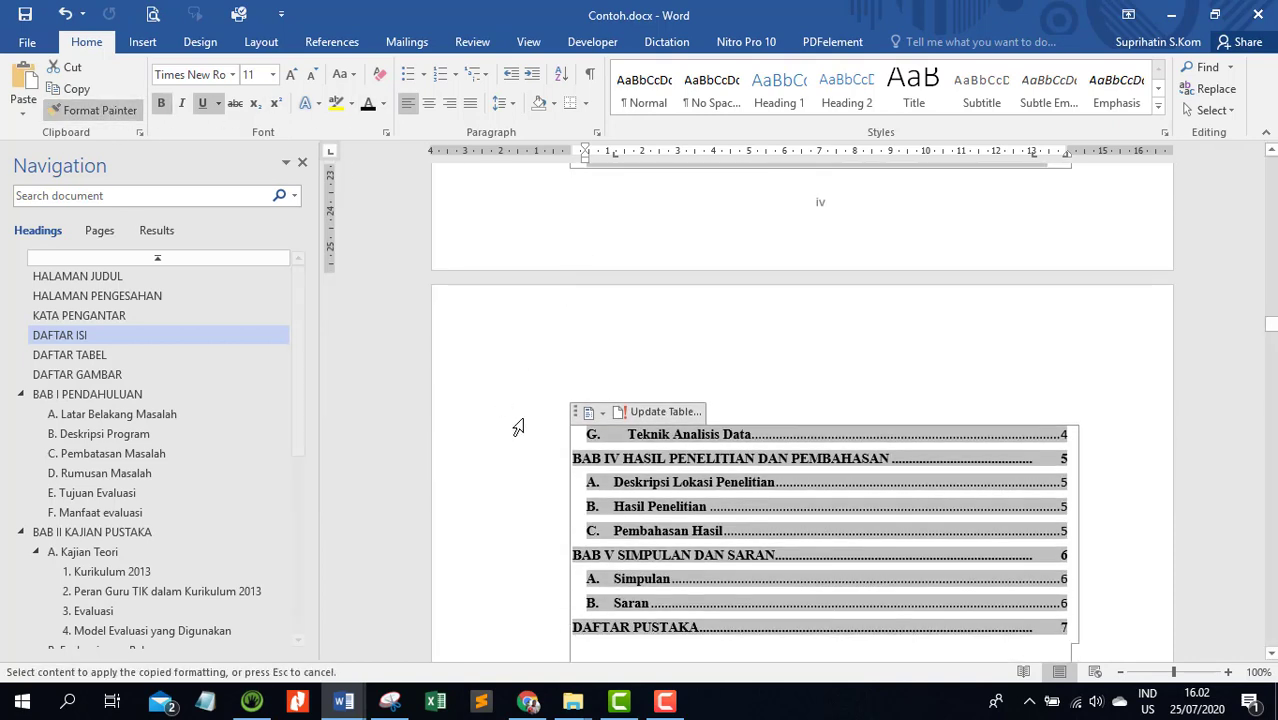
{"action": "left_click", "coordinate": [526, 440]}
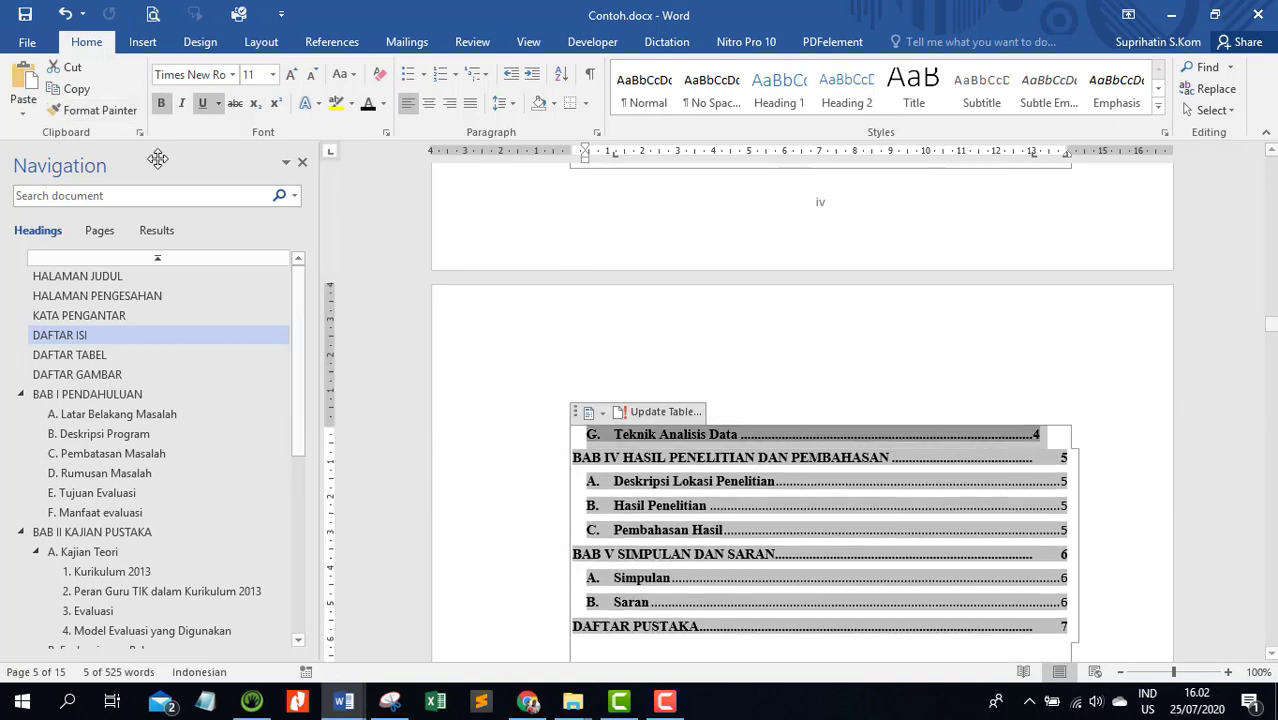
Copy the G. Teknik Analisis Data entry's formatting to the BAB IV subentries A through C and the BAB V subentries Simpulan and Saran
{"action": "left_click", "coordinate": [86, 115]}
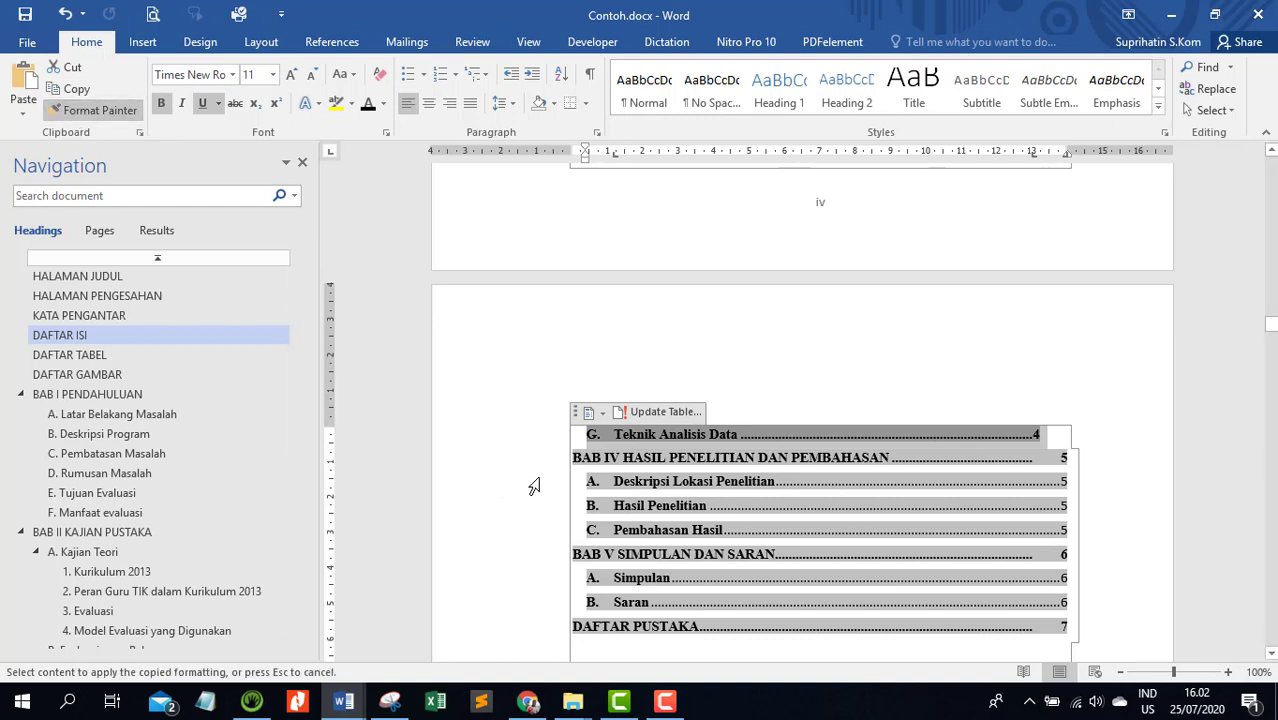
{"action": "left_click_drag", "start_coordinate": [531, 483], "coordinate": [531, 528]}
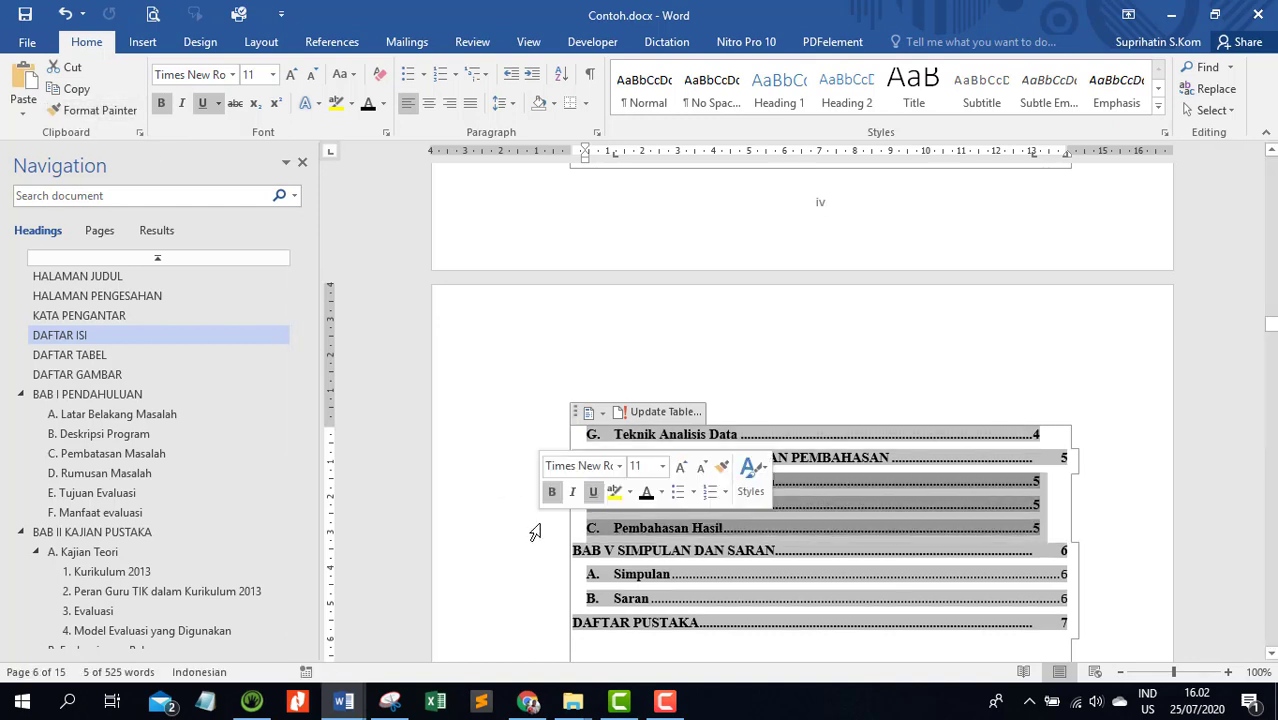
{"action": "left_click", "coordinate": [487, 490]}
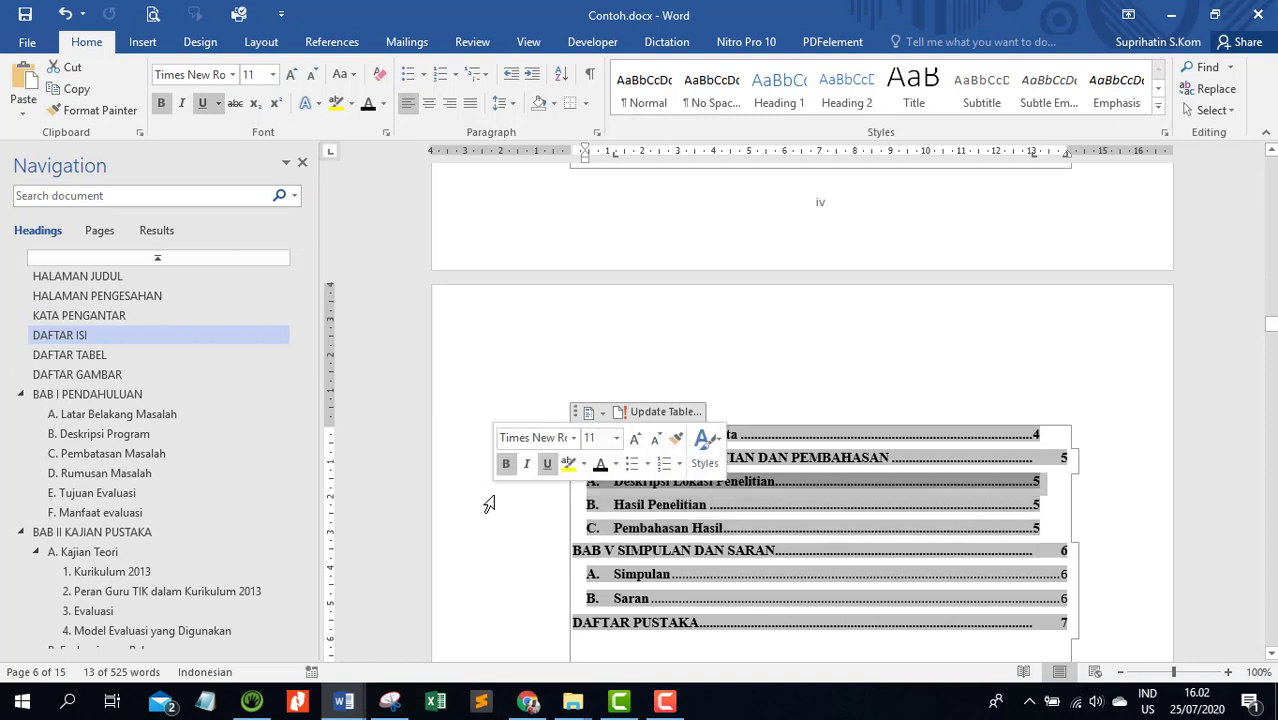
{"action": "left_click", "coordinate": [100, 111]}
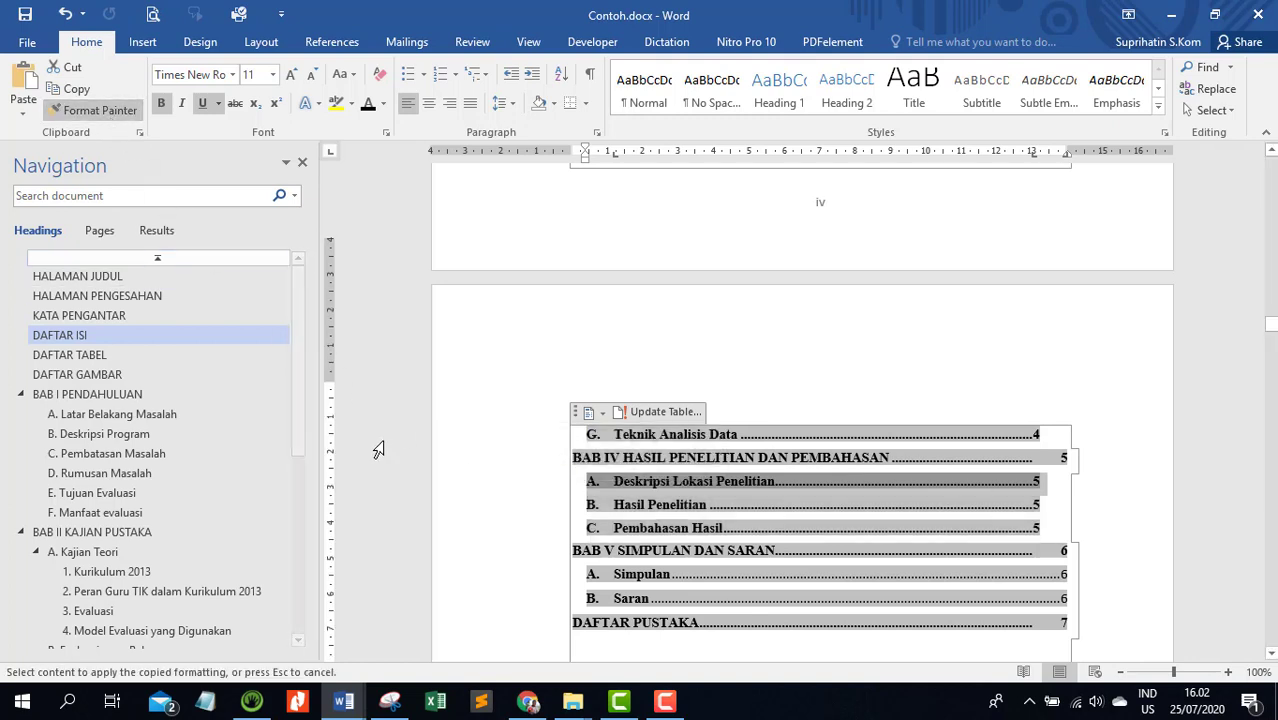
{"action": "scroll", "coordinate": [480, 460], "scroll_direction": "down", "scroll_amount": 3}
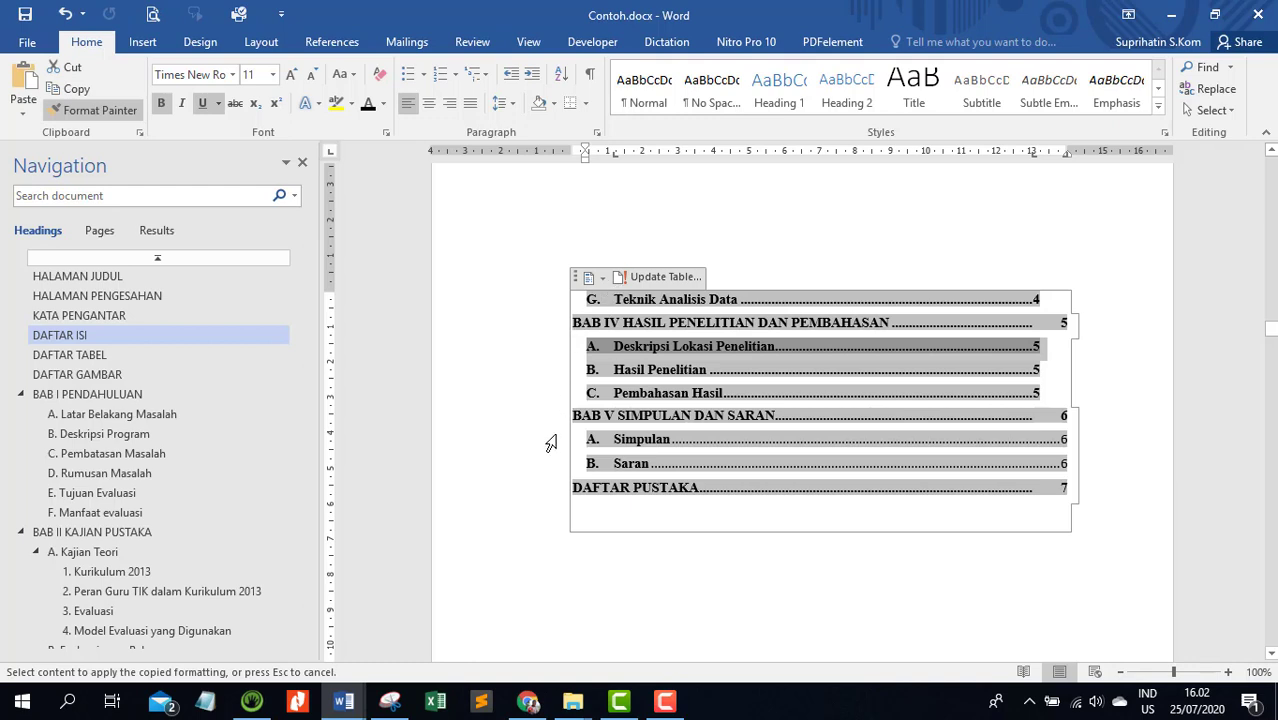
{"action": "left_click_drag", "start_coordinate": [552, 440], "coordinate": [543, 470]}
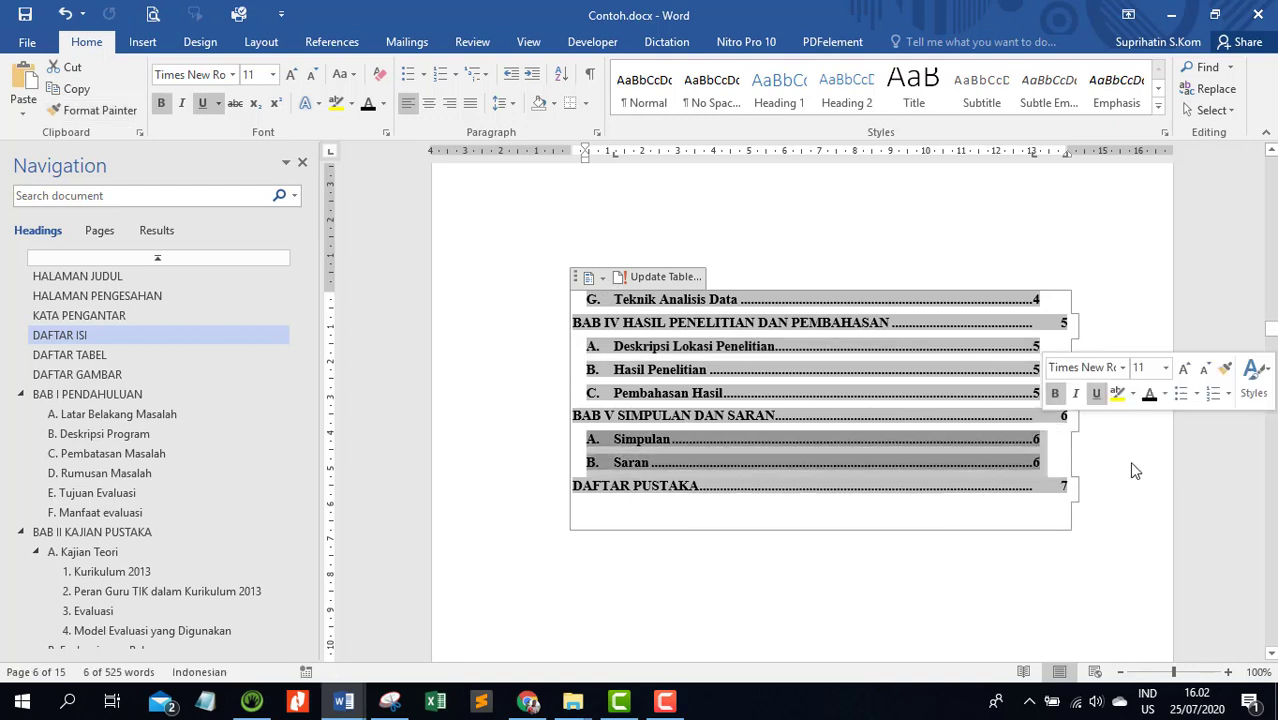
Insert a tab before the page number of each BAB V and BAB IV subentry, from B. Saran up to A. Deskripsi Lokasi Penelitian
{"action": "left_click", "coordinate": [1038, 465]}
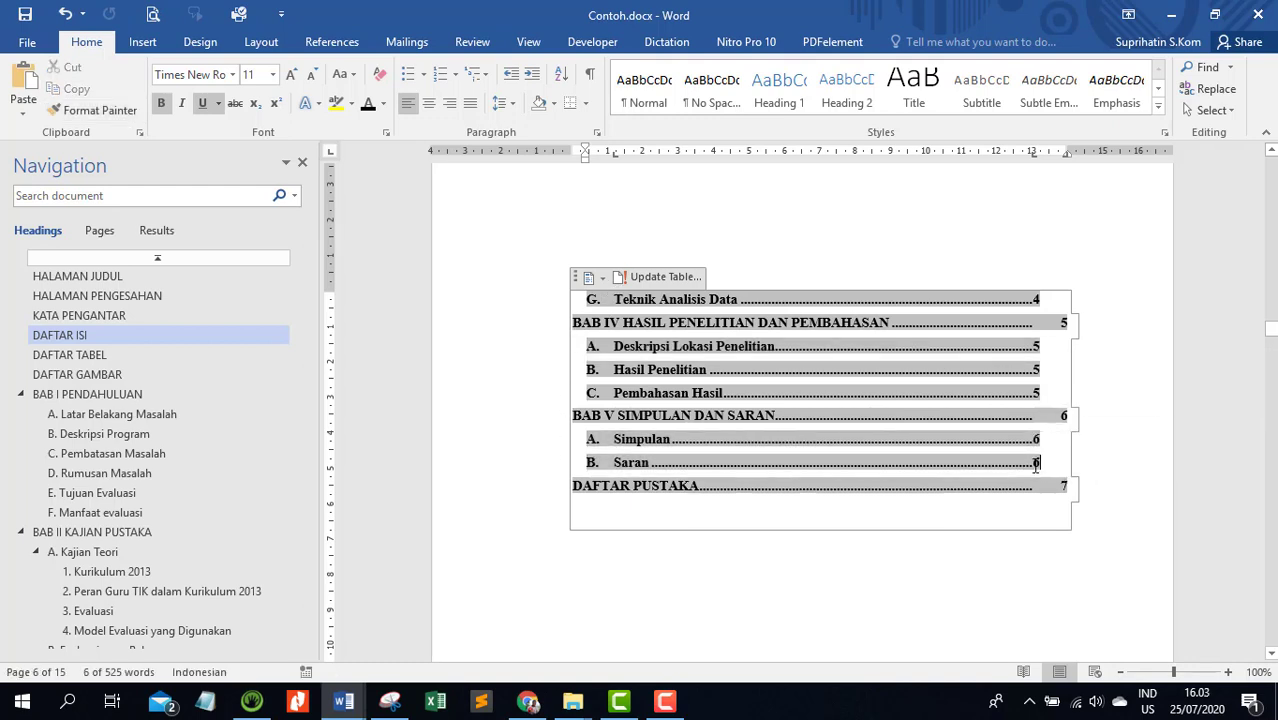
{"action": "key", "text": "Tab"}
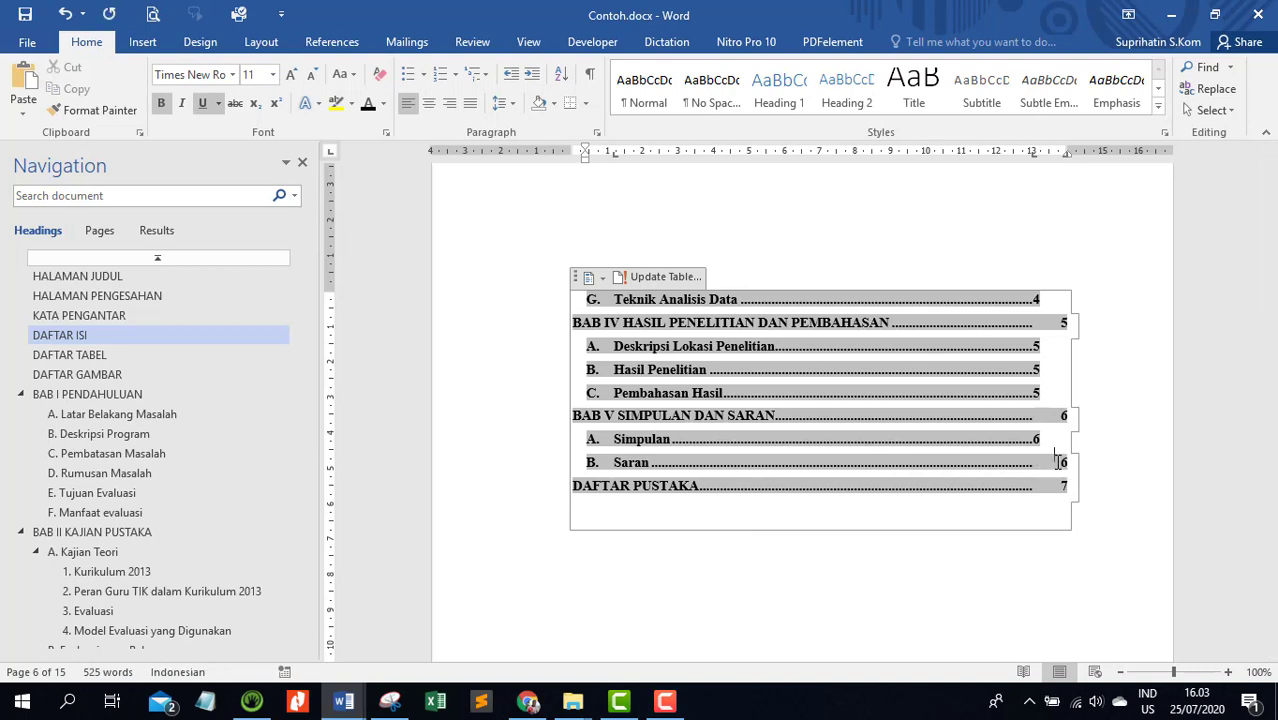
{"action": "key", "text": "Tab"}
{"action": "key", "text": "Up"}
{"action": "key", "text": "Up"}
{"action": "key", "text": "Up"}
{"action": "key", "text": "Tab"}
{"action": "key", "text": "Up"}
{"action": "key", "text": "Left"}
{"action": "key", "text": "Tab"}
{"action": "key", "text": "Up"}
{"action": "key", "text": "Left"}
{"action": "key", "text": "Tab"}
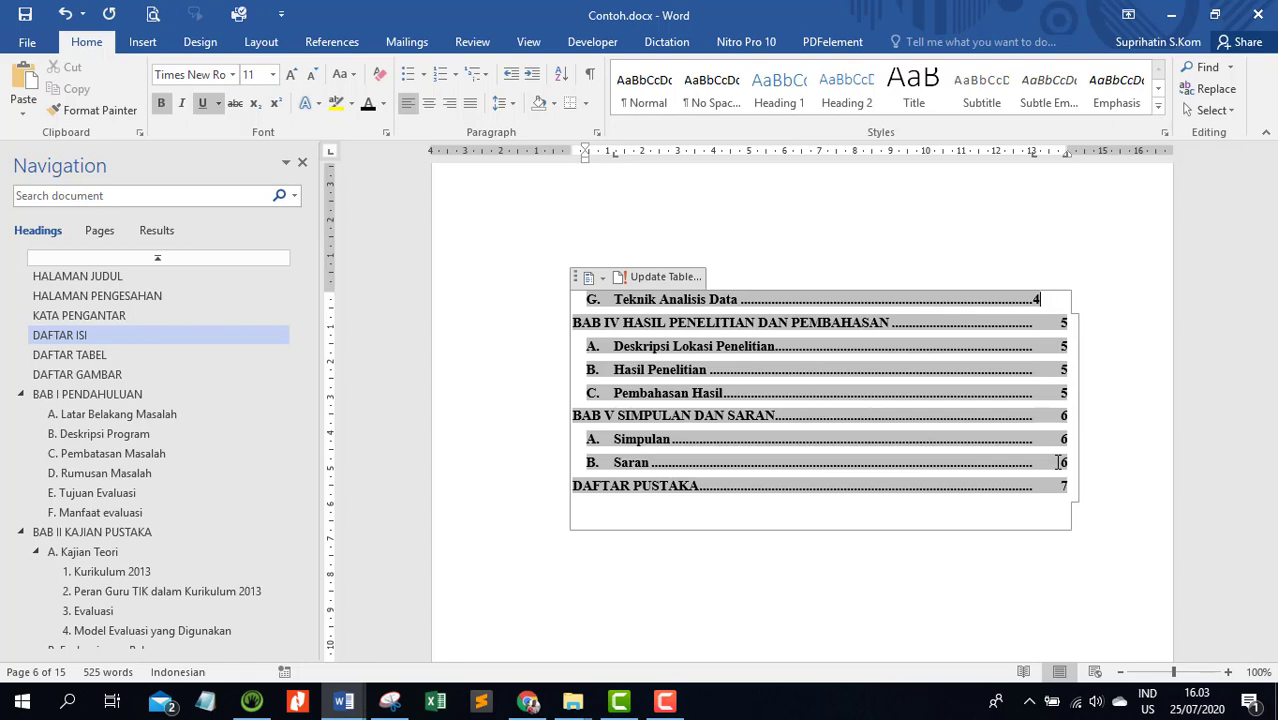
Insert a tab before the page number of G. Teknik Analisis Data and of the BAB III subentries A. Jenis Evaluasi through F. Instrumen Penelitian
{"action": "key", "text": "Tab"}
{"action": "key", "text": "Up"}
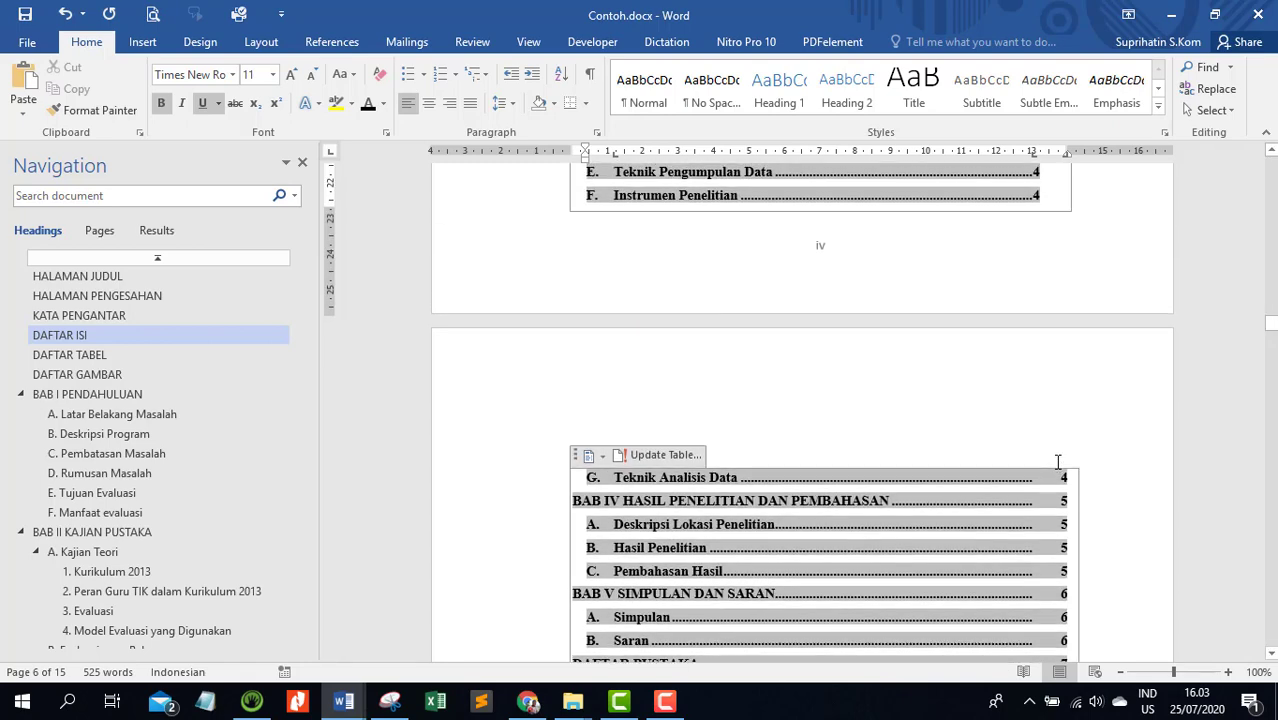
{"action": "scroll", "coordinate": [1057, 461], "scroll_direction": "up", "scroll_amount": 4}
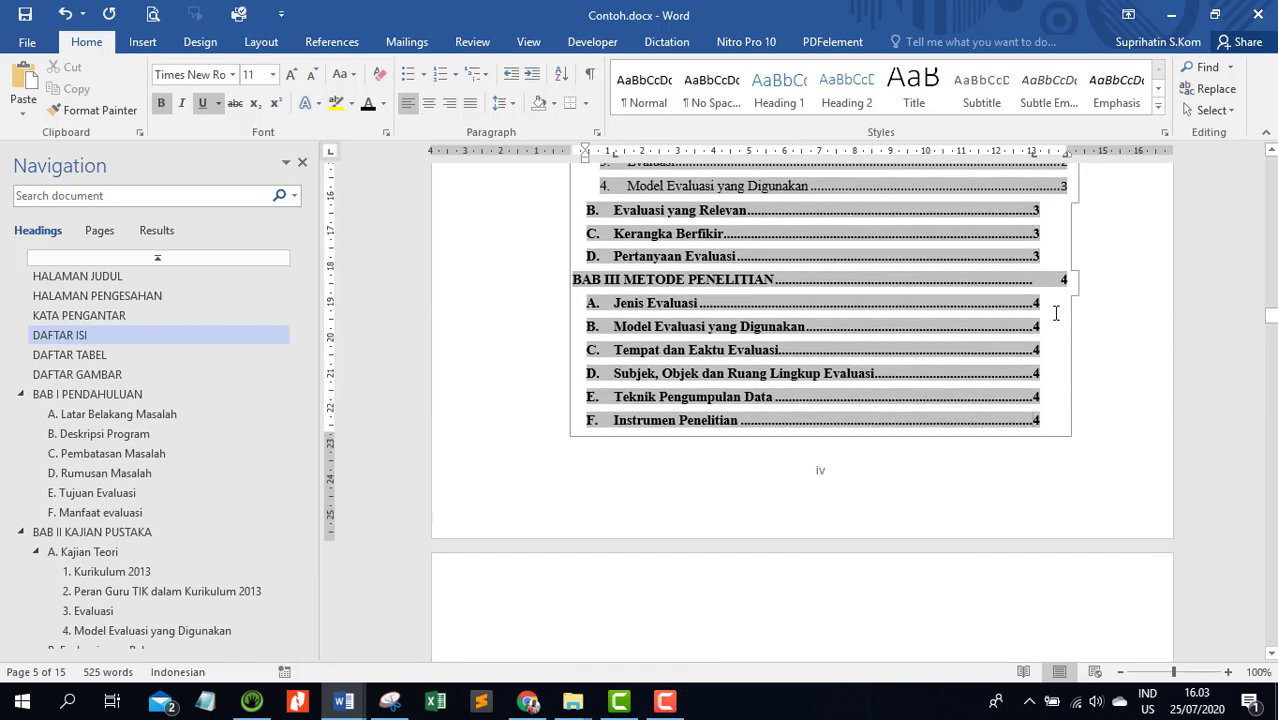
{"action": "key", "text": "Tab"}
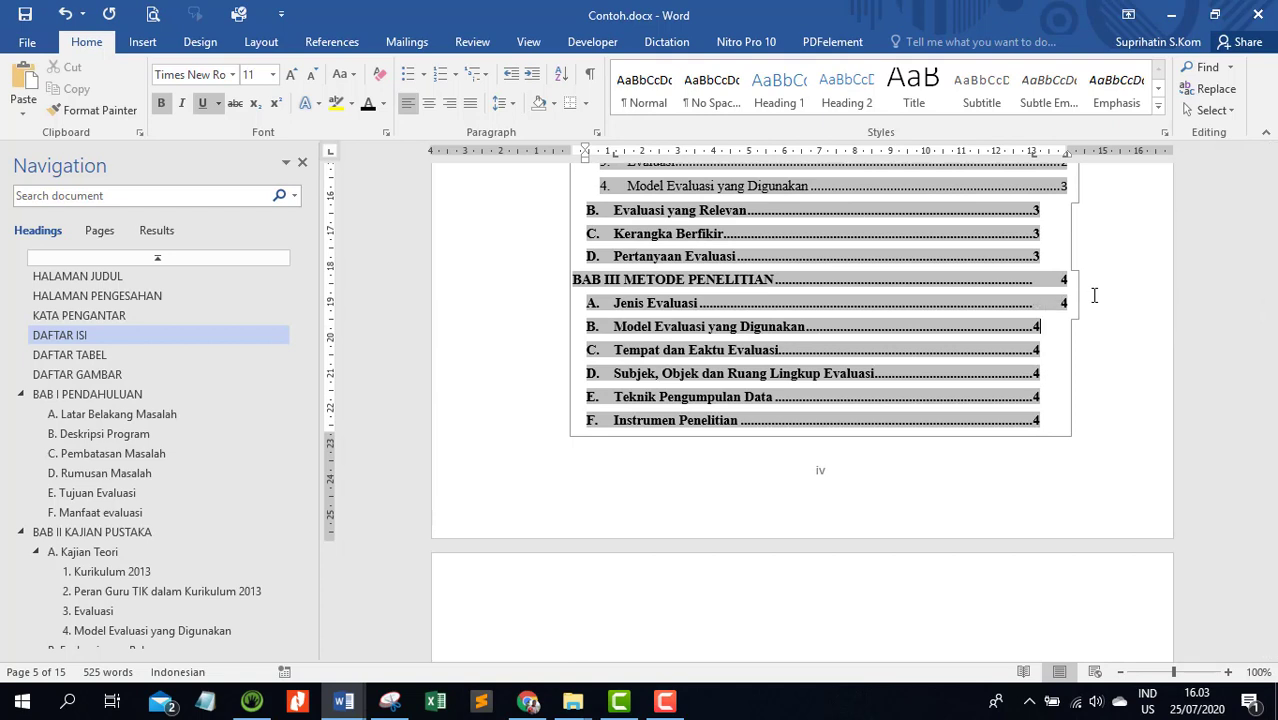
{"action": "key", "text": "Tab"}
{"action": "key", "text": "Down"}
{"action": "key", "text": "Tab"}
{"action": "key", "text": "Down"}
{"action": "key", "text": "Tab"}
{"action": "key", "text": "Down"}
{"action": "key", "text": "Tab"}
{"action": "key", "text": "Down"}
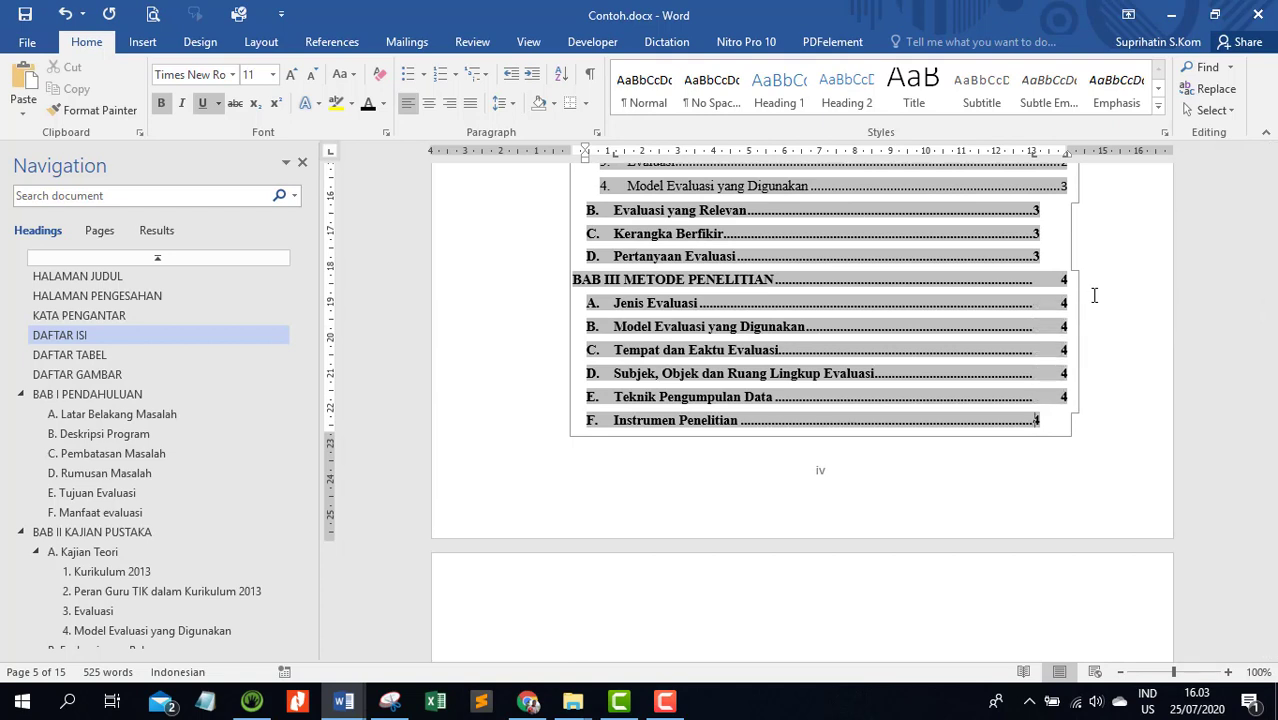
{"action": "key", "text": "Tab"}
Insert a tab before the page number of the BAB II subentries B. Evaluasi yang Relevan, C. Kerangka Berfikir and D. Pertanyaan Evaluasi
{"action": "key", "text": "Up"}
{"action": "key", "text": "Up"}
{"action": "key", "text": "Up"}
{"action": "key", "text": "Up"}
{"action": "key", "text": "Up"}
{"action": "key", "text": "Up"}
{"action": "key", "text": "Tab"}
{"action": "key", "text": "Down"}
{"action": "key", "text": "Tab"}
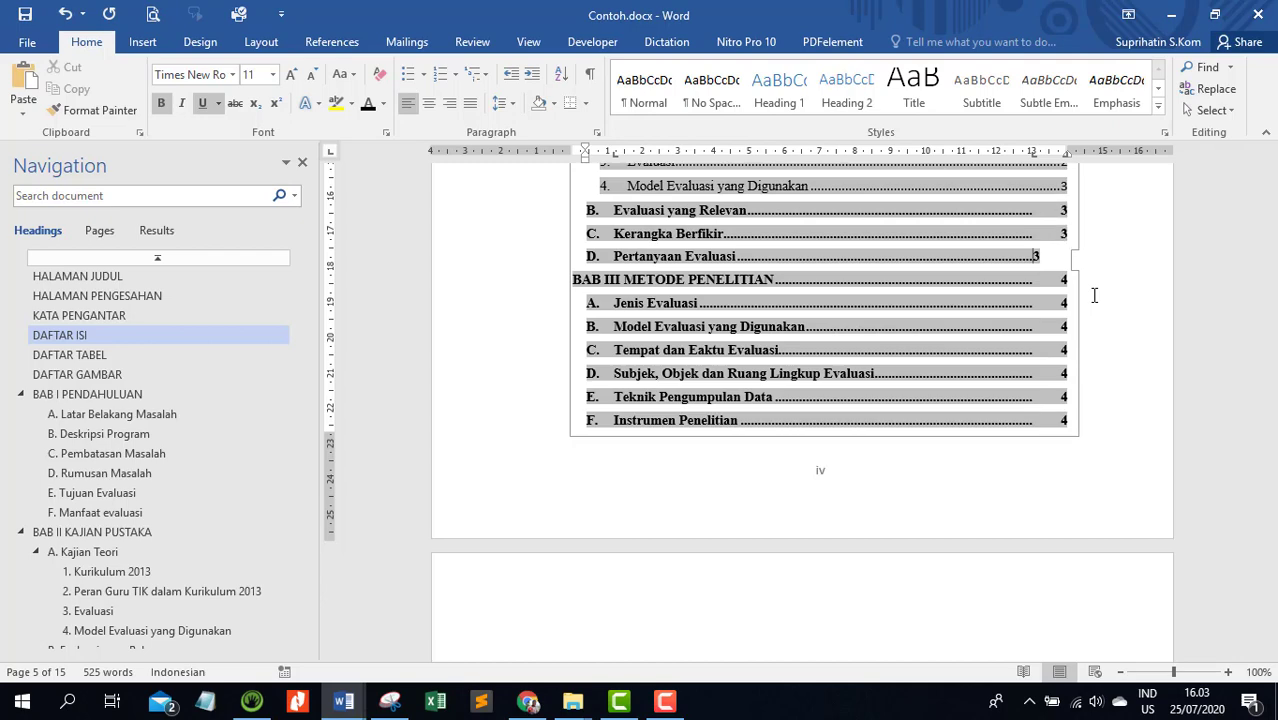
{"action": "key", "text": "Tab"}
Insert a tab before the page number of the A. Kajian Teori contents entry
{"action": "key", "text": "Up"}
{"action": "key", "text": "Up"}
{"action": "key", "text": "Up"}
{"action": "key", "text": "Up"}
{"action": "key", "text": "Up"}
{"action": "key", "text": "Up"}
{"action": "key", "text": "Up"}
{"action": "key", "text": "Up"}
{"action": "key", "text": "Up"}
{"action": "key", "text": "Up"}
{"action": "key", "text": "Up"}
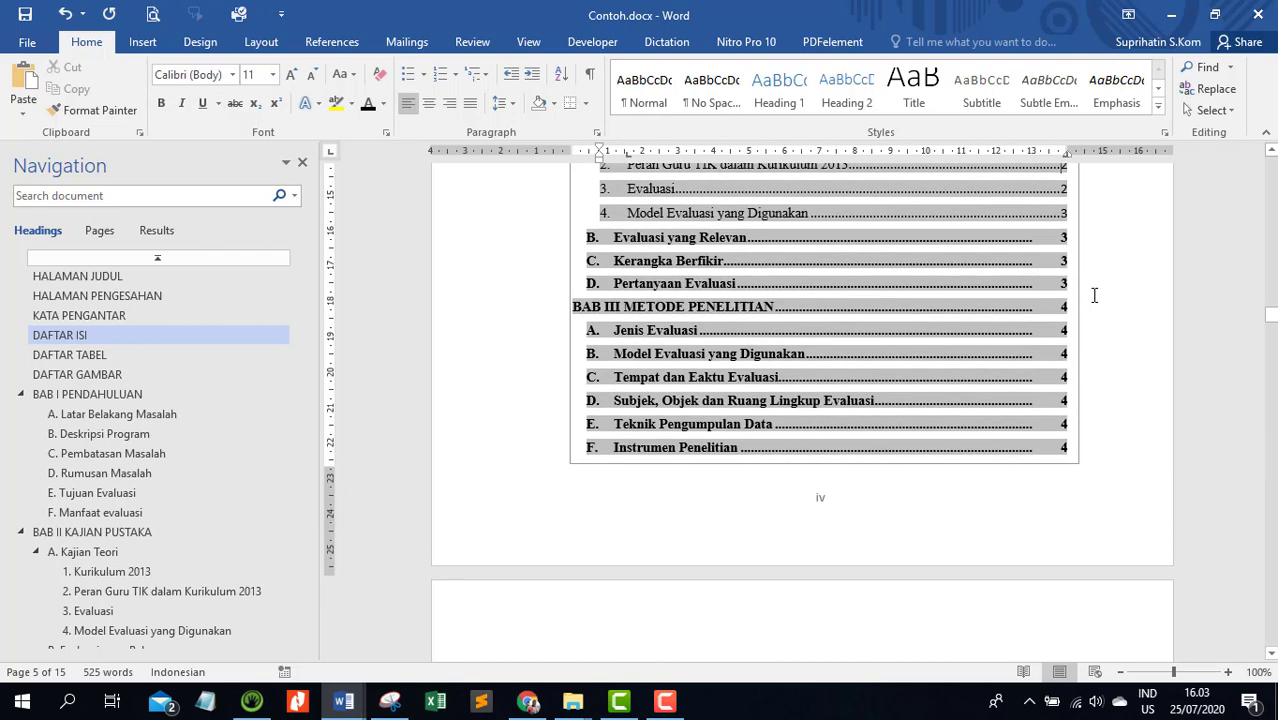
{"action": "key", "text": "Down"}
{"action": "key", "text": "Down"}
{"action": "key", "text": "Down"}
{"action": "key", "text": "Down"}
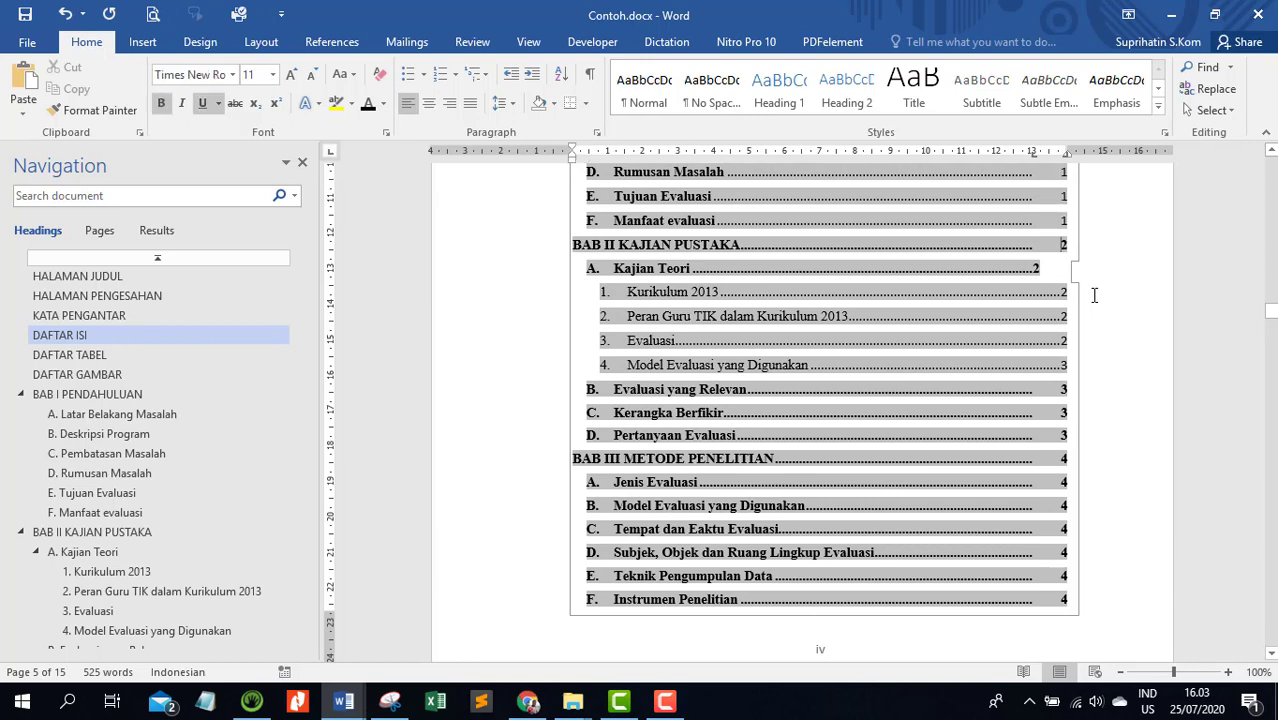
{"action": "key", "text": "Tab"}
{"action": "key", "text": "Up"}
{"action": "key", "text": "Up"}
{"action": "key", "text": "Up"}
{"action": "key", "text": "Up"}
{"action": "key", "text": "Up"}
{"action": "key", "text": "Up"}
{"action": "key", "text": "Up"}
{"action": "key", "text": "Up"}
{"action": "key", "text": "Up"}
{"action": "key", "text": "Up"}
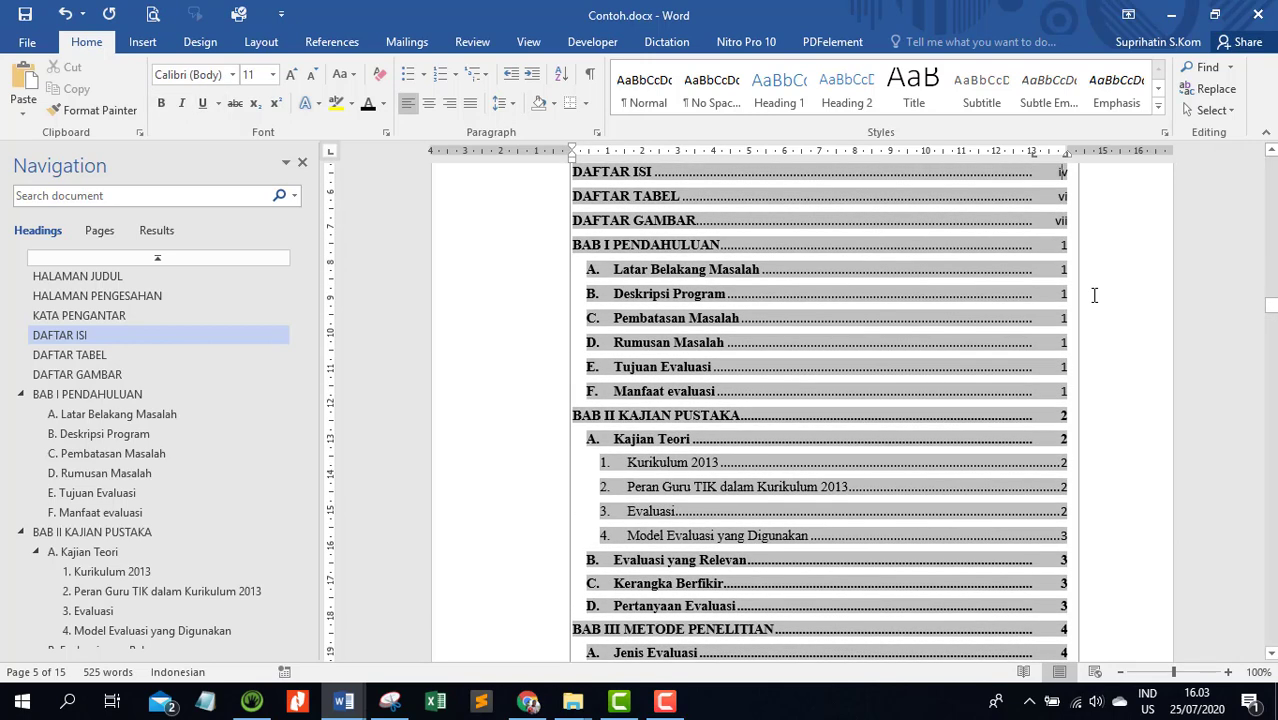
Give the four numbered A. Kajian Teori subentries, Kurikulum 2013 through Model Evaluasi yang Digunakan, a 13 cm left tab stop with dotted leader
{"action": "scroll", "coordinate": [1094, 295], "scroll_direction": "down", "scroll_amount": 2}
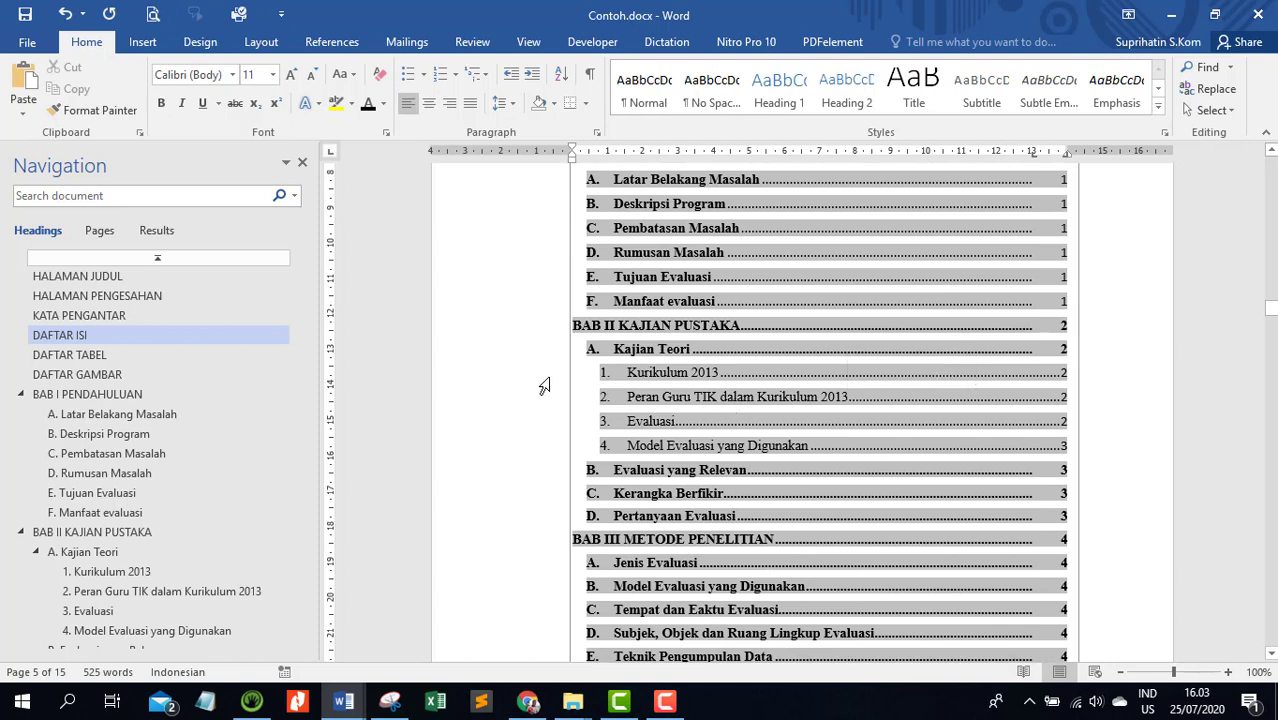
{"action": "left_click_drag", "start_coordinate": [520, 376], "coordinate": [517, 450]}
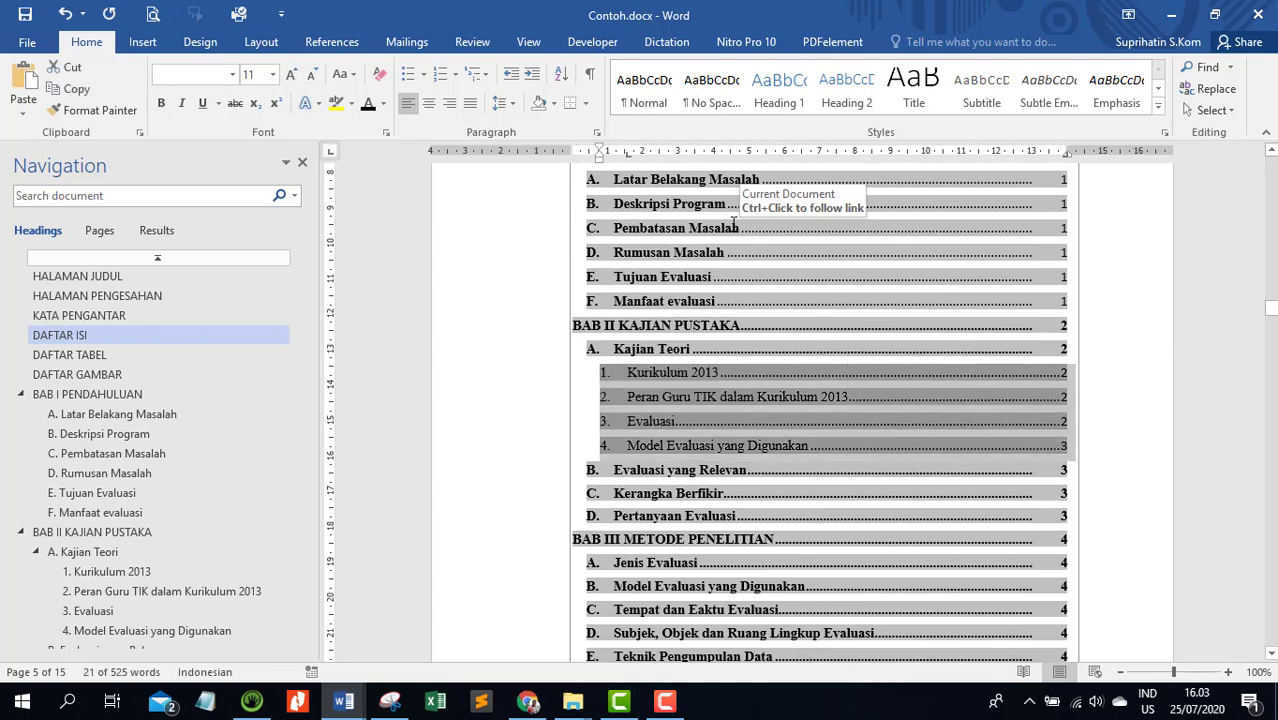
{"action": "double_click", "coordinate": [1033, 155]}
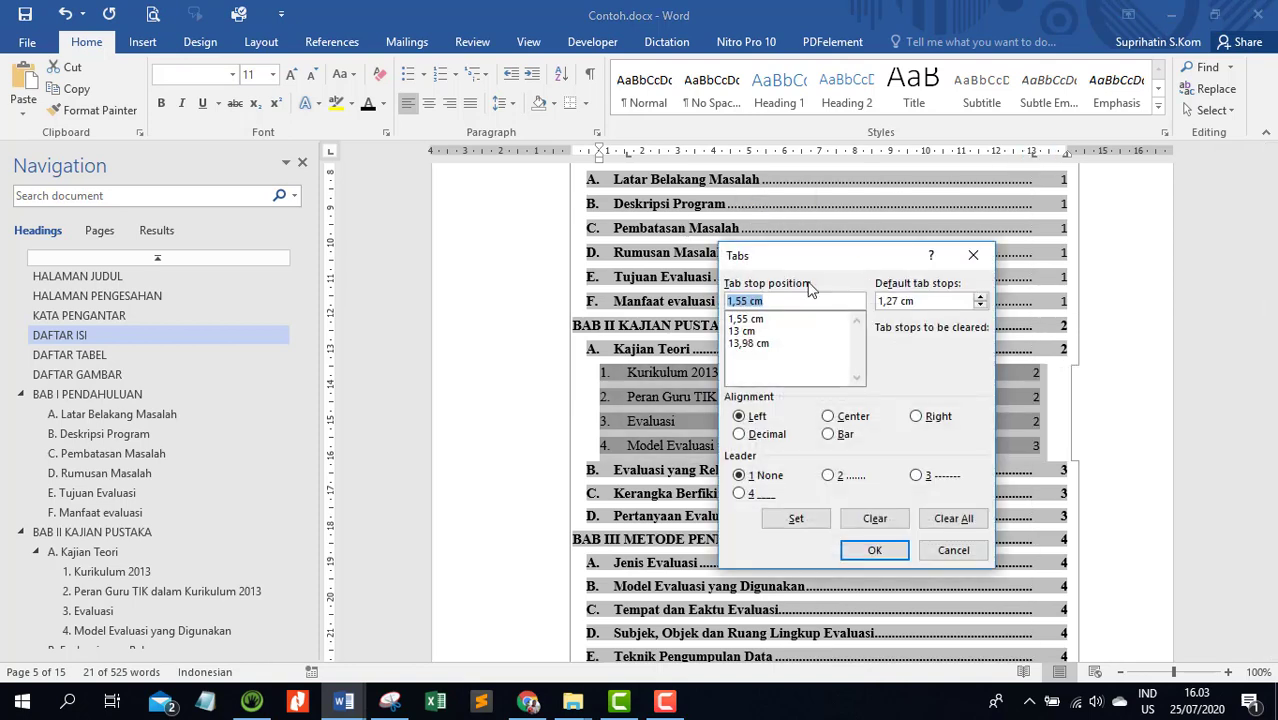
{"action": "left_click", "coordinate": [750, 331]}
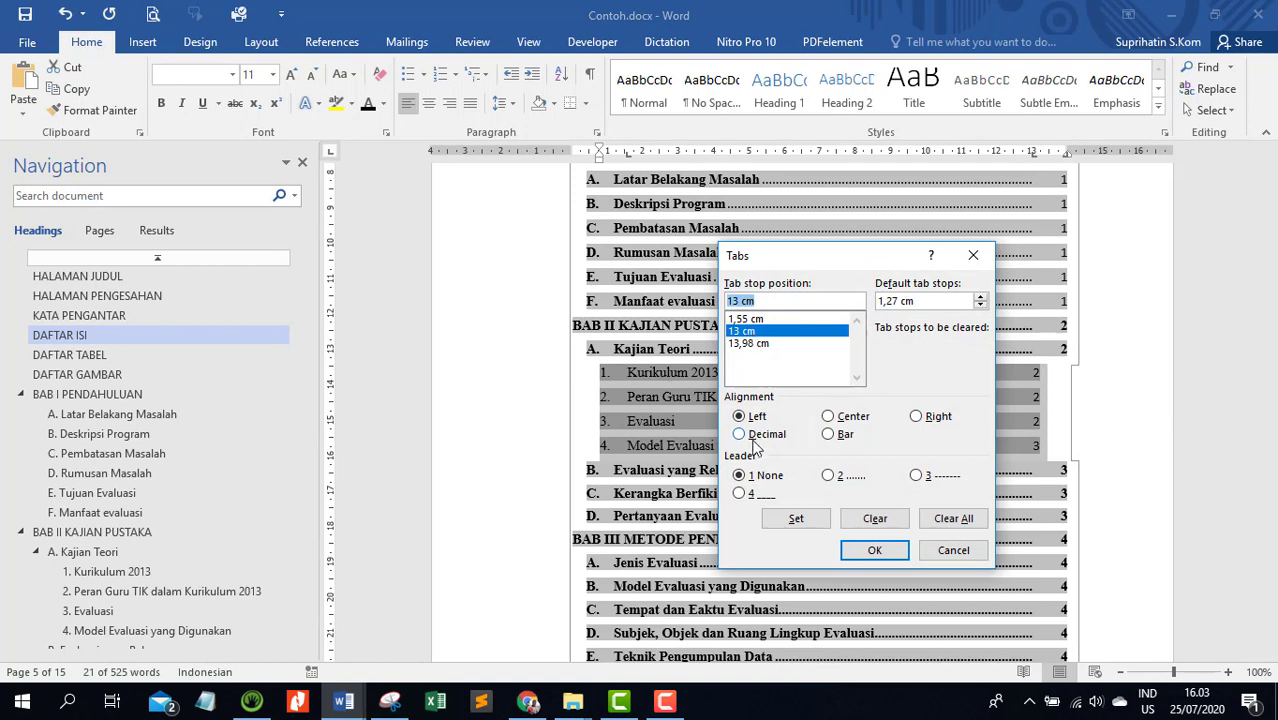
{"action": "left_click", "coordinate": [832, 476]}
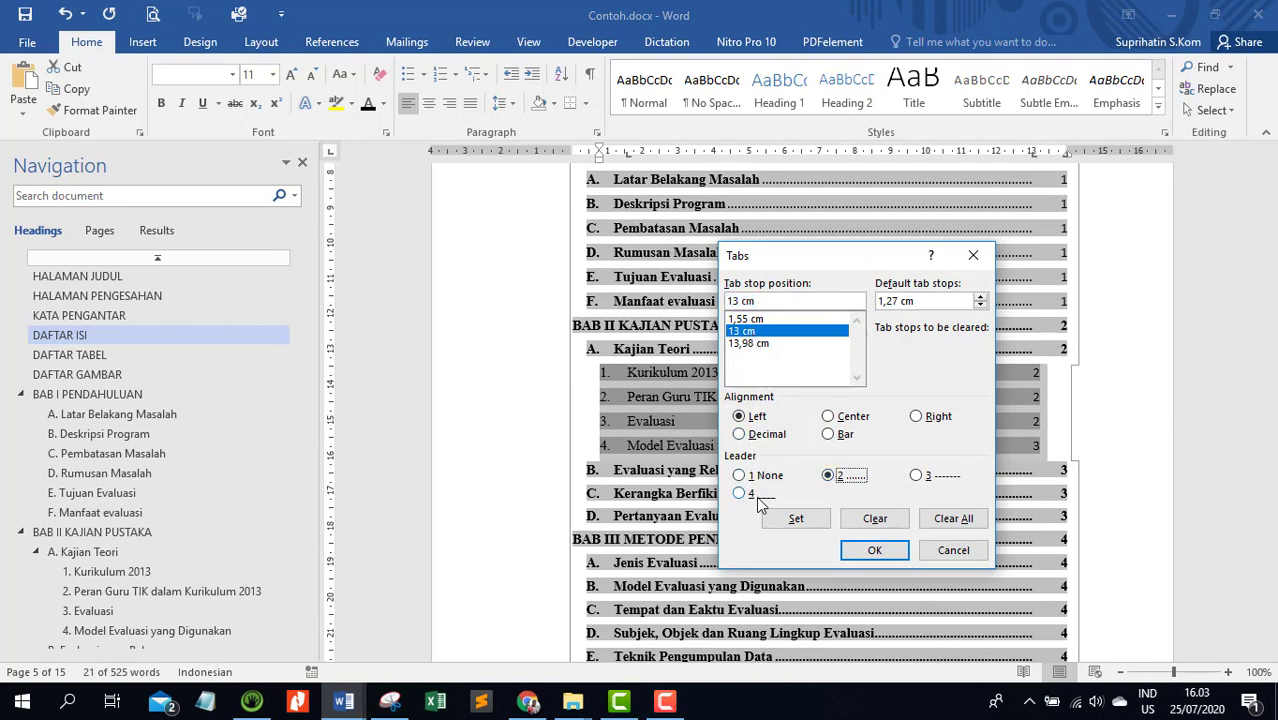
{"action": "left_click", "coordinate": [792, 518]}
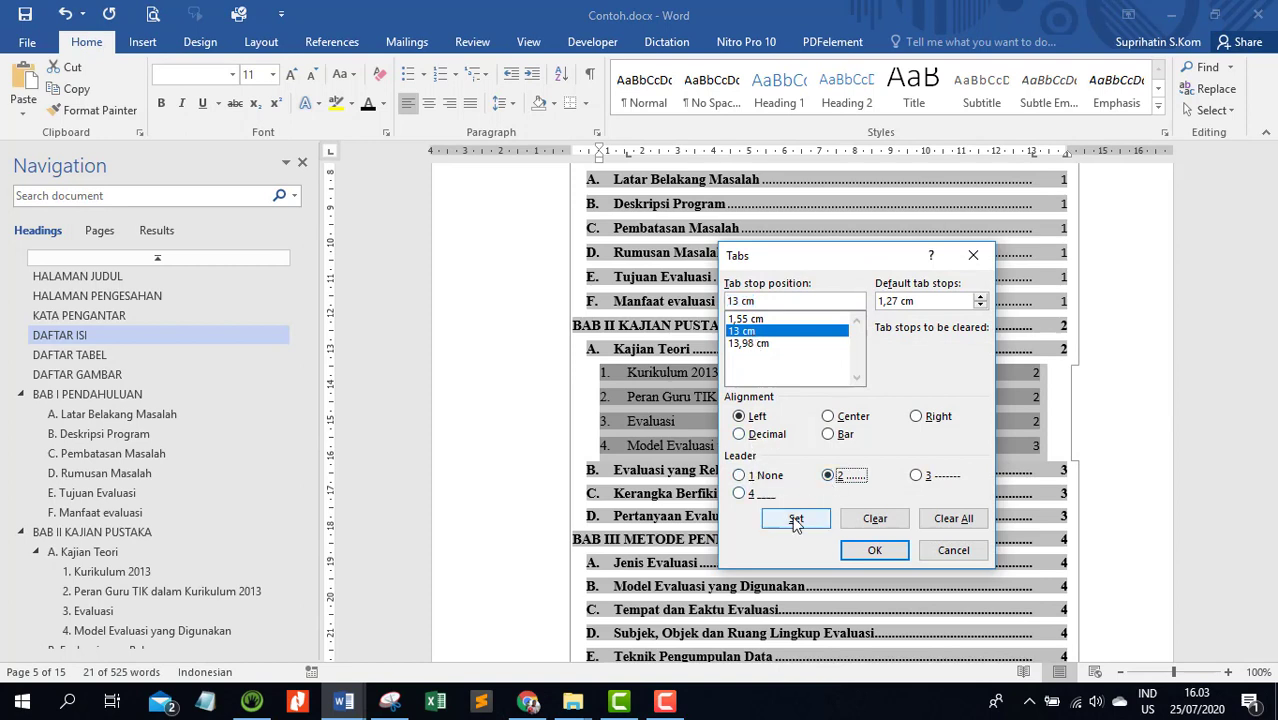
Set the 13,98 cm right tab stop of the four A. Kajian Teori subentries to no leader and apply the tab settings
{"action": "left_click", "coordinate": [757, 344]}
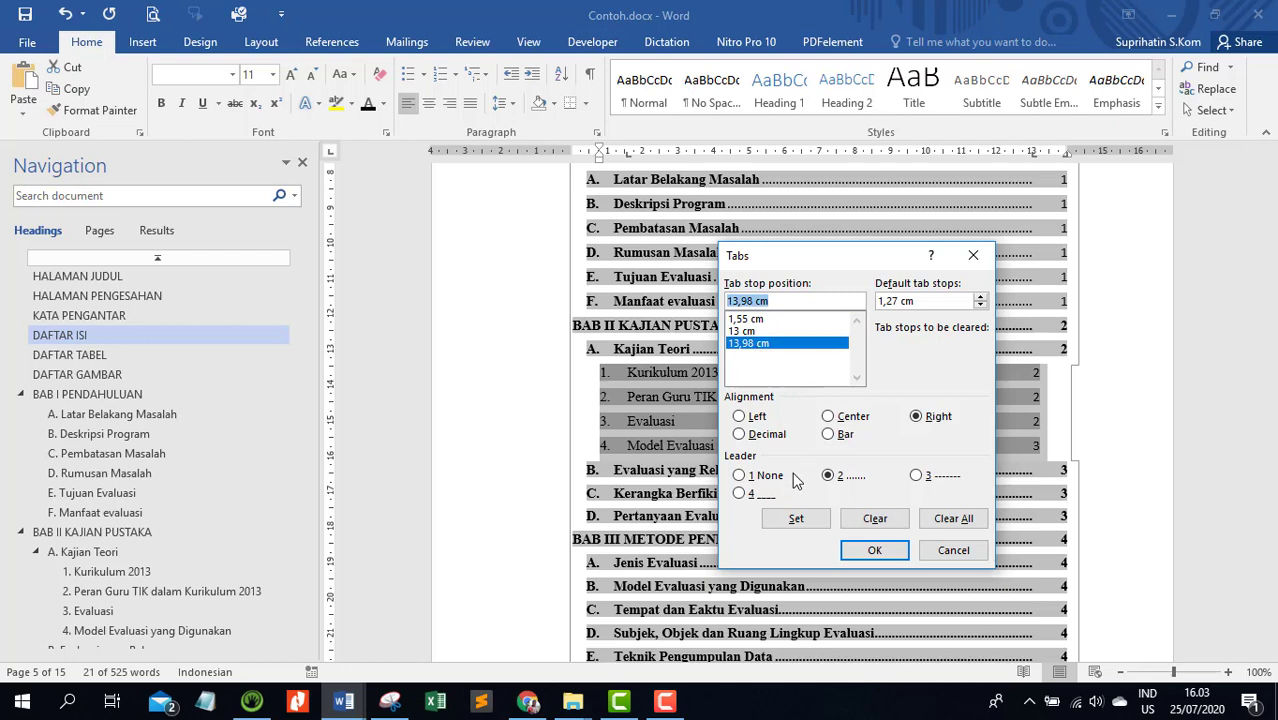
{"action": "left_click", "coordinate": [748, 477]}
{"action": "left_click", "coordinate": [790, 520]}
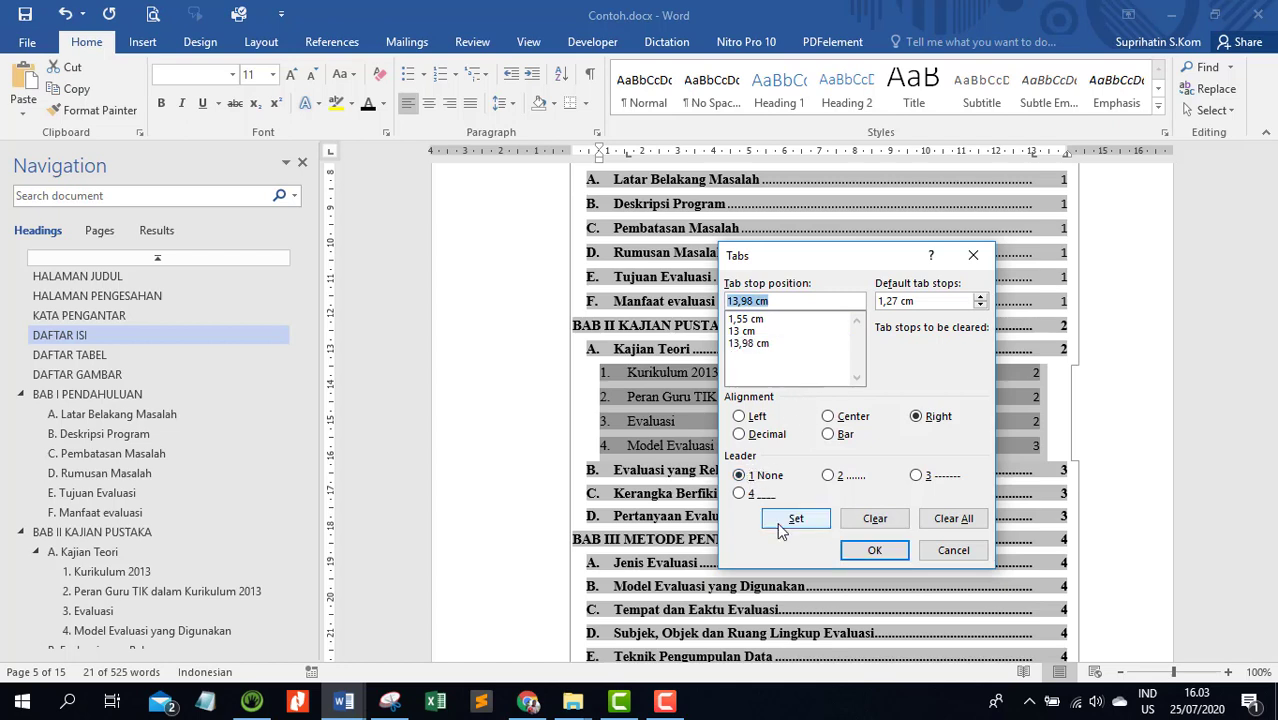
{"action": "left_click", "coordinate": [855, 553]}
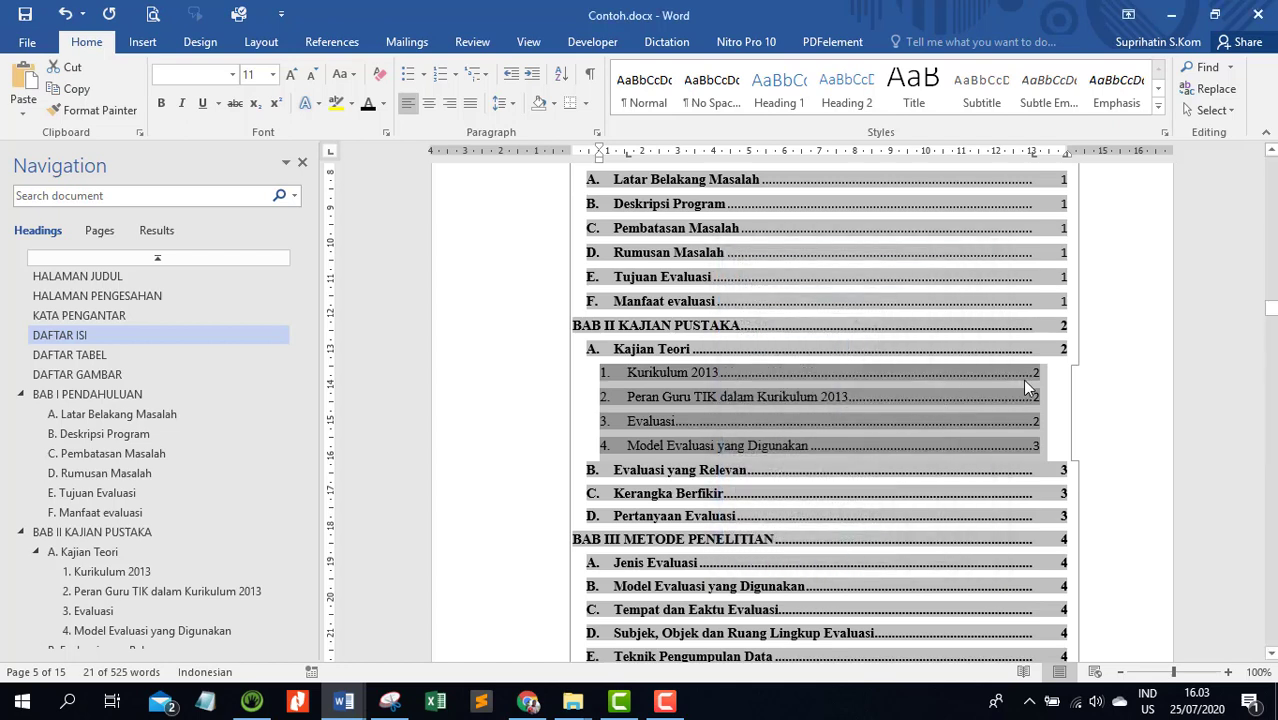
Insert a tab before the page number of subentries 1. Kurikulum 2013 through 4. Model Evaluasi yang Digunakan
{"action": "left_click", "coordinate": [1034, 374]}
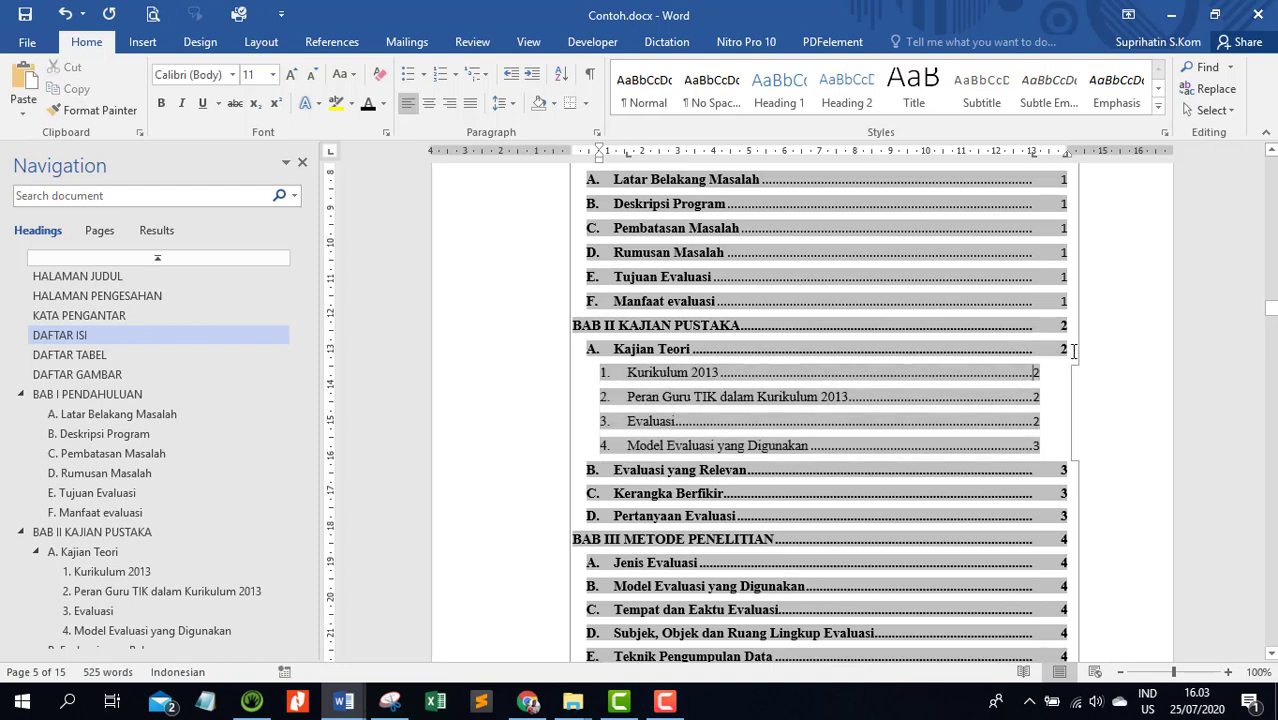
{"action": "key", "text": "Tab"}
{"action": "key", "text": "Down"}
{"action": "key", "text": "Tab"}
{"action": "key", "text": "Down"}
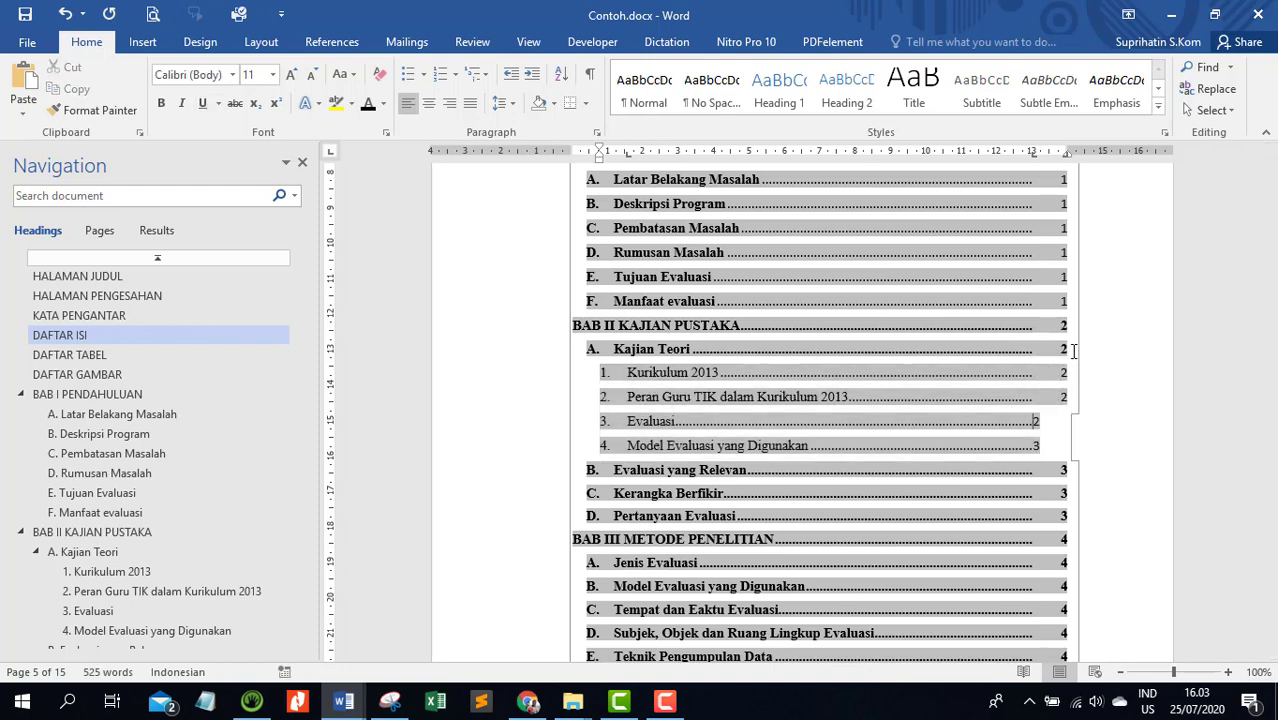
{"action": "key", "text": "Tab"}
{"action": "key", "text": "Down"}
{"action": "key", "text": "Tab"}
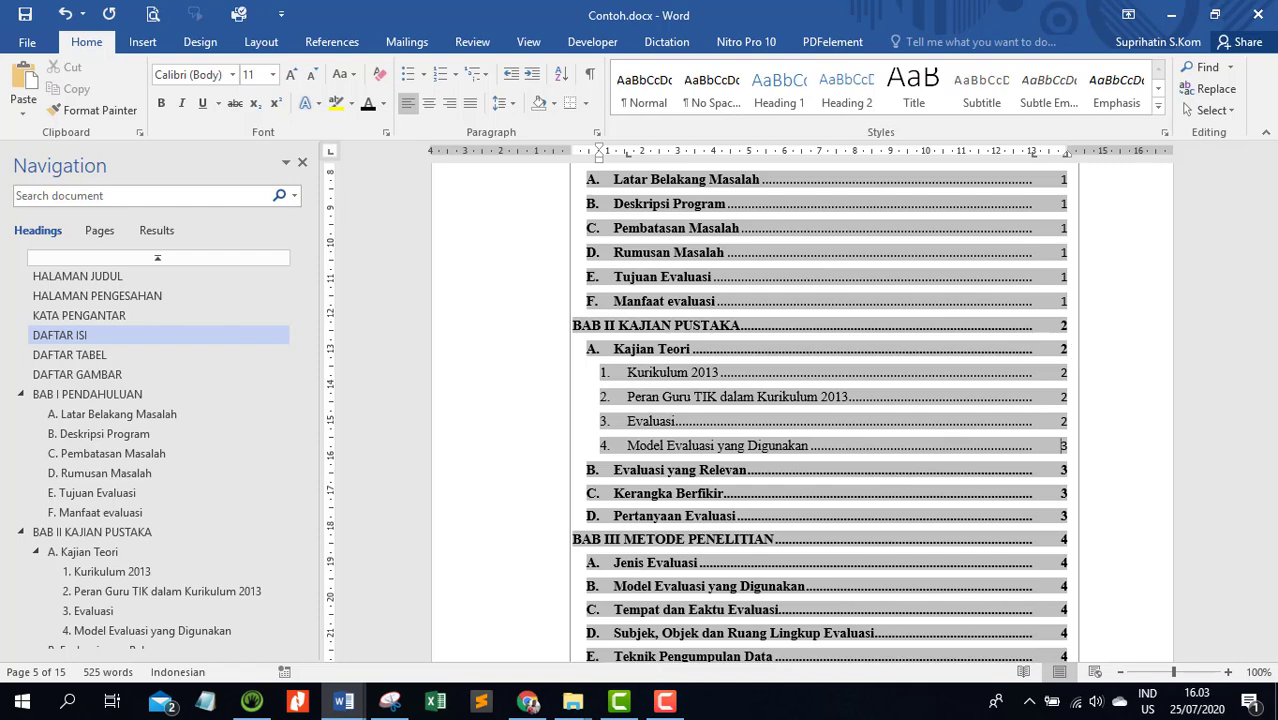
Delete one blank line between the DAFTAR ISI heading and the Contents title
{"action": "scroll", "coordinate": [1007, 331], "scroll_direction": "up", "scroll_amount": 7}
{"action": "scroll", "coordinate": [994, 337], "scroll_direction": "down", "scroll_amount": 12}
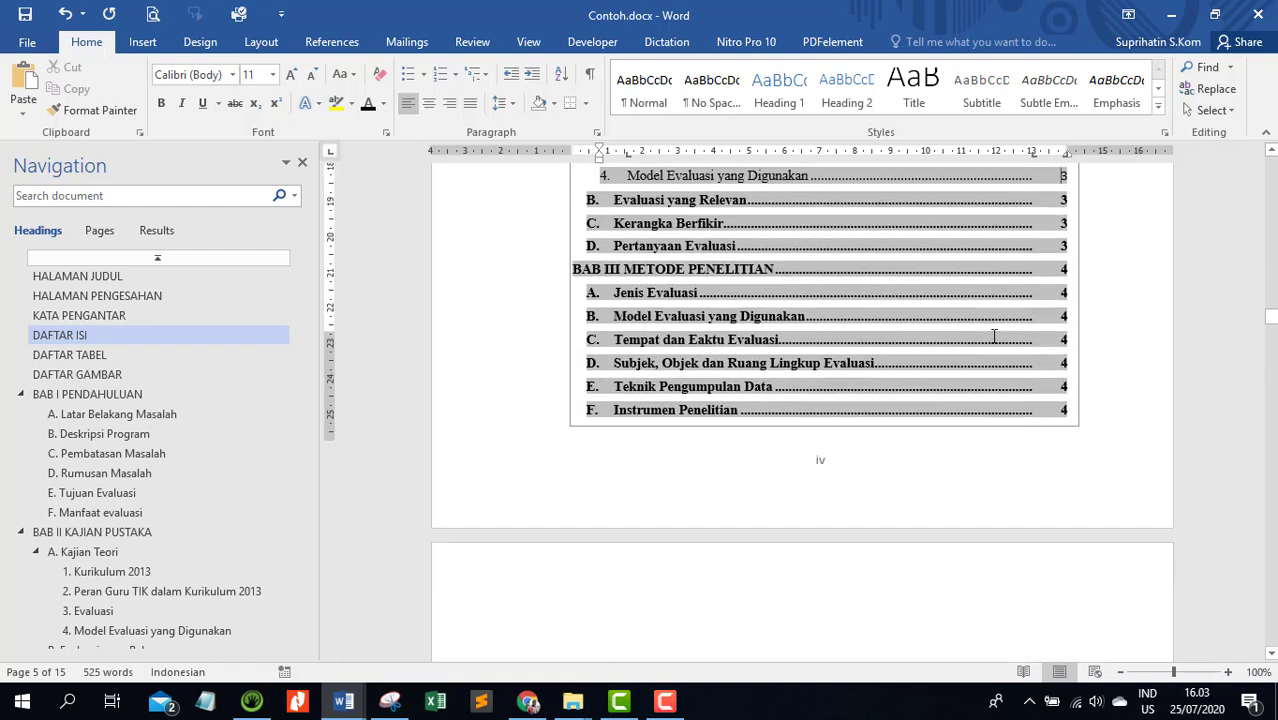
{"action": "scroll", "coordinate": [994, 337], "scroll_direction": "down", "scroll_amount": 5}
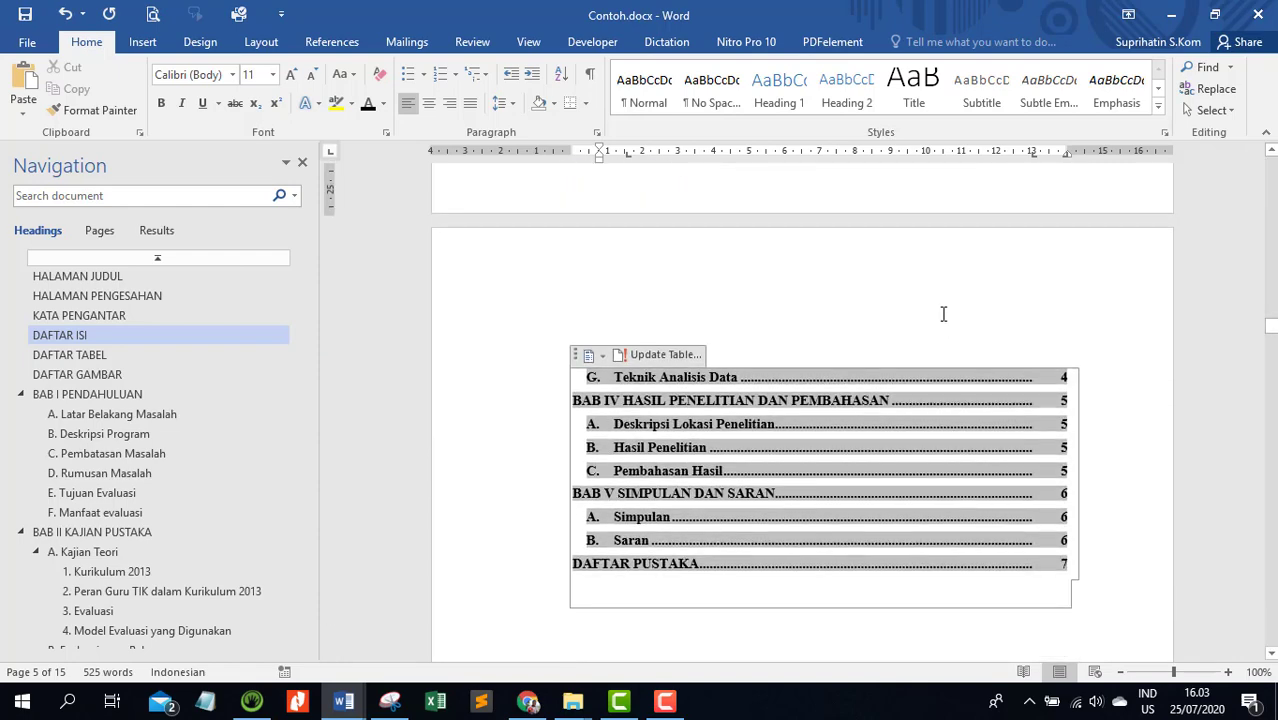
{"action": "left_click", "coordinate": [885, 578]}
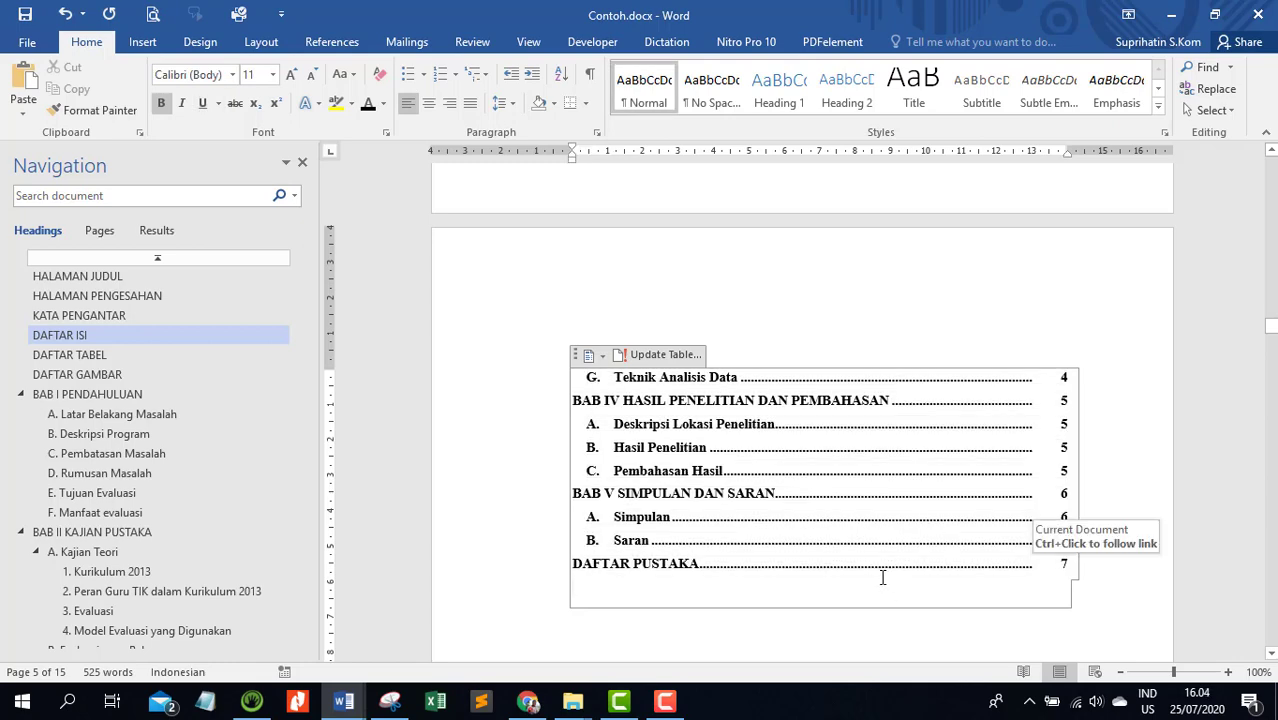
{"action": "scroll", "coordinate": [1014, 580], "scroll_direction": "up", "scroll_amount": 10}
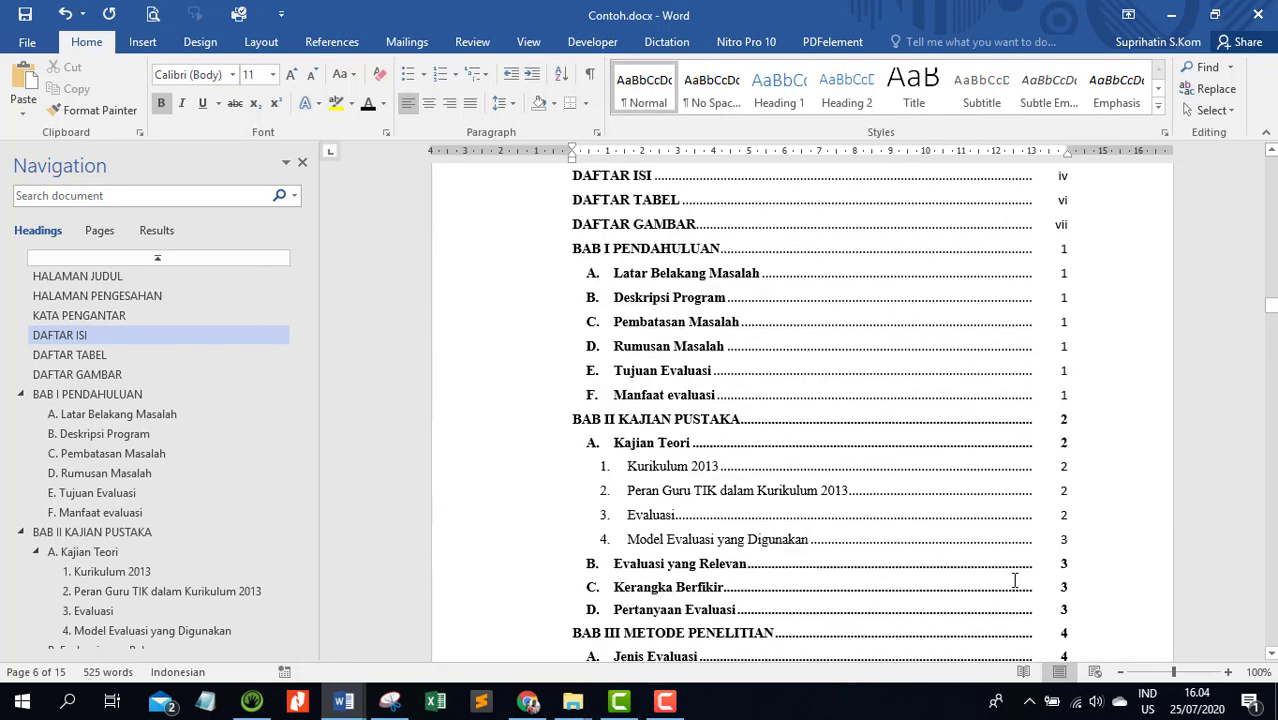
{"action": "left_click", "coordinate": [961, 317]}
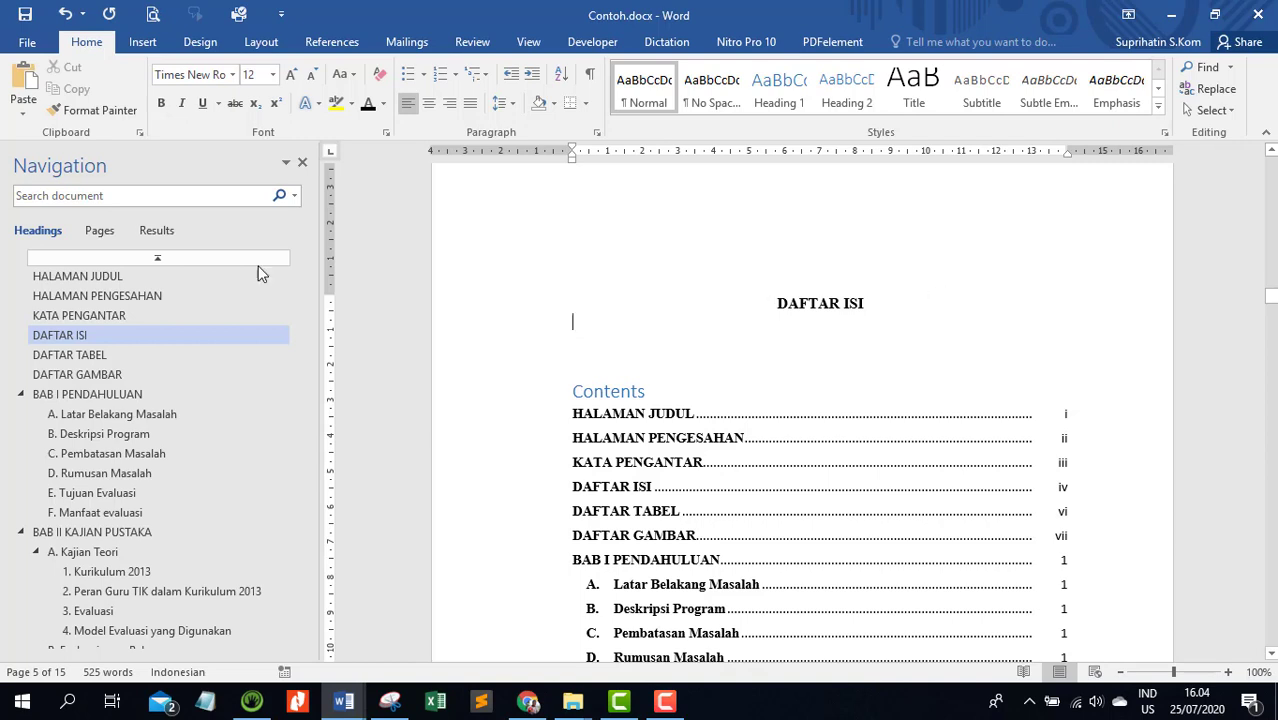
{"action": "left_click_drag", "start_coordinate": [298, 305], "coordinate": [295, 511]}
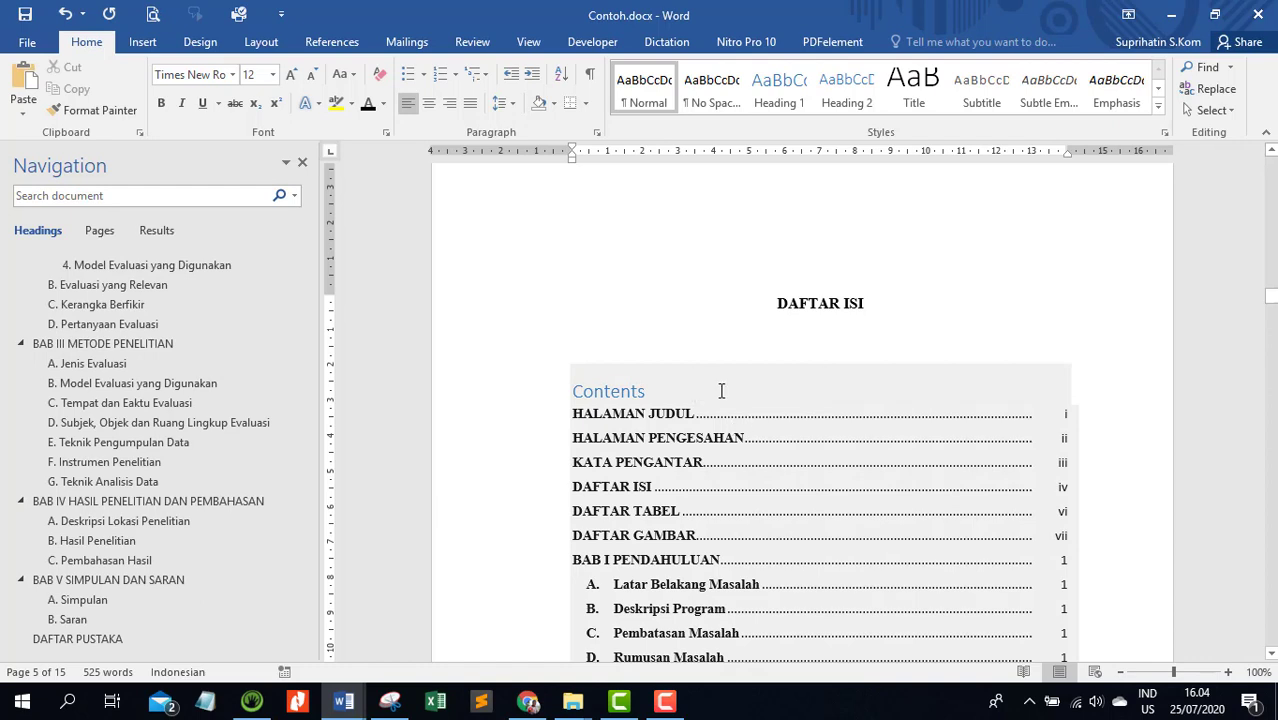
{"action": "key", "text": "BackSpace"}
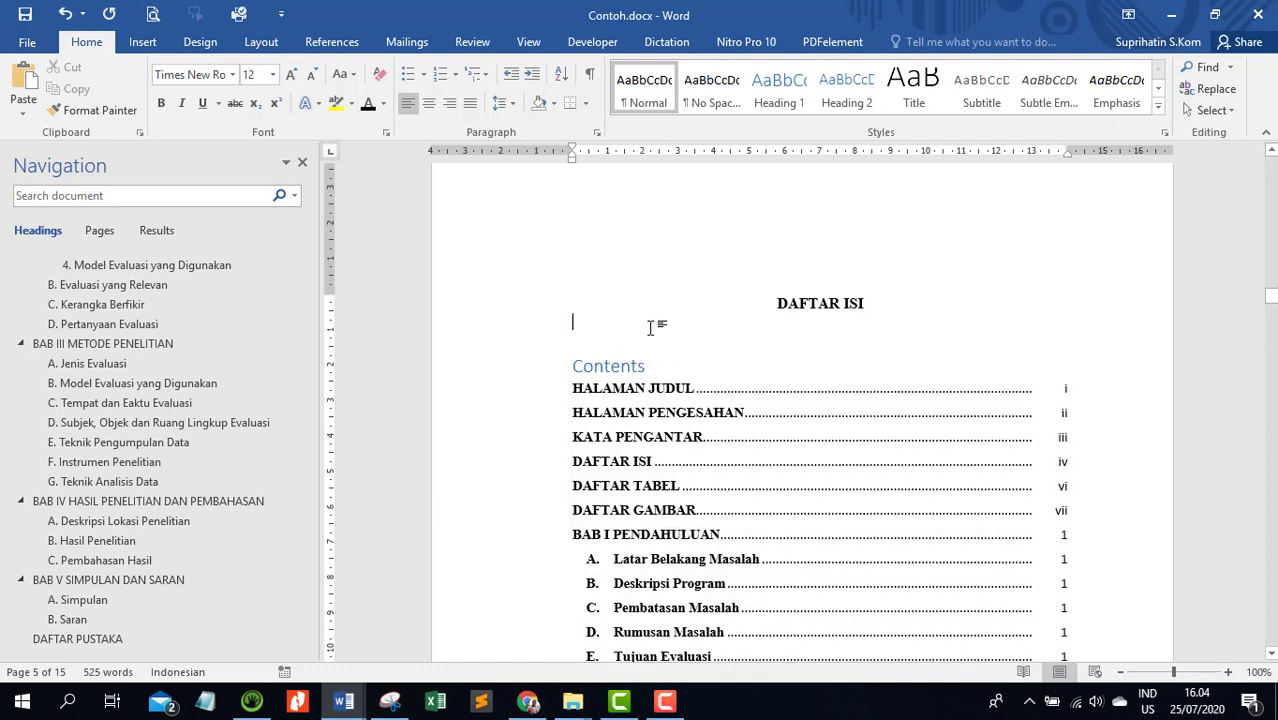
{"action": "key", "text": "Up"}
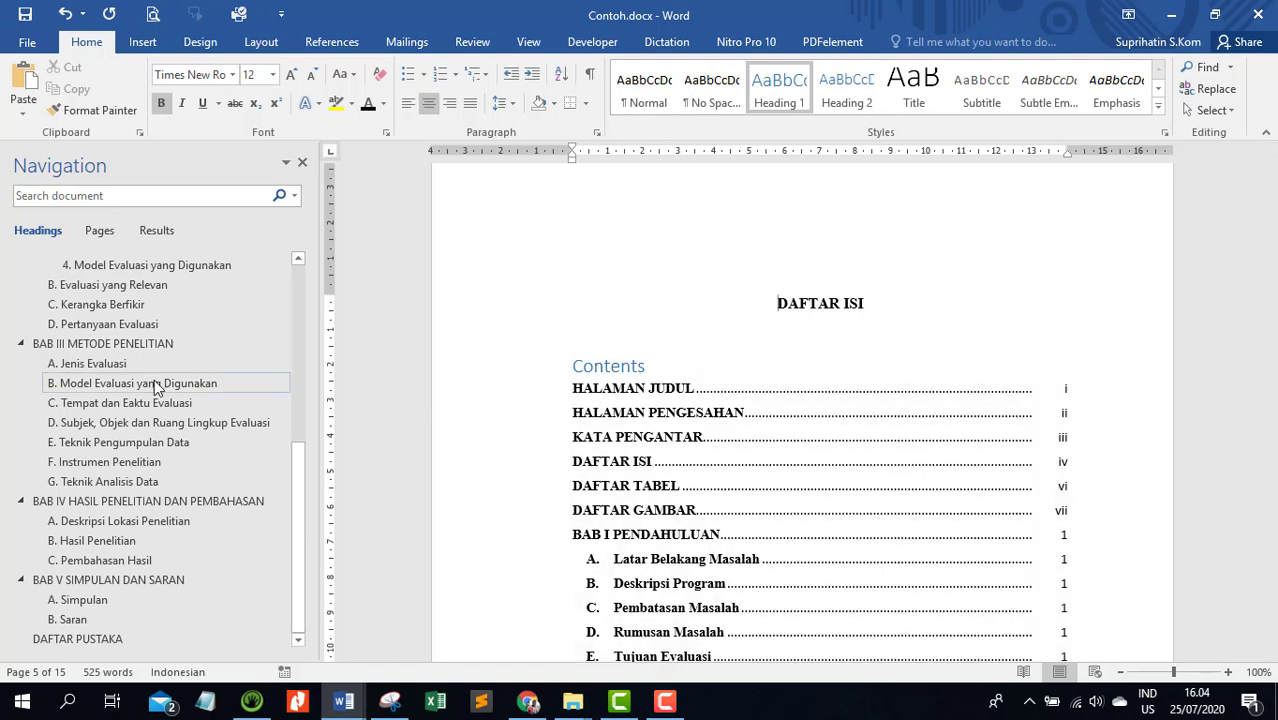
Review the alignment of leaders and page numbers throughout the table of contents, down to DAFTAR PUSTAKA and back to its start
{"action": "left_click_drag", "start_coordinate": [297, 489], "coordinate": [301, 528]}
{"action": "scroll", "coordinate": [861, 388], "scroll_direction": "down", "scroll_amount": 5}
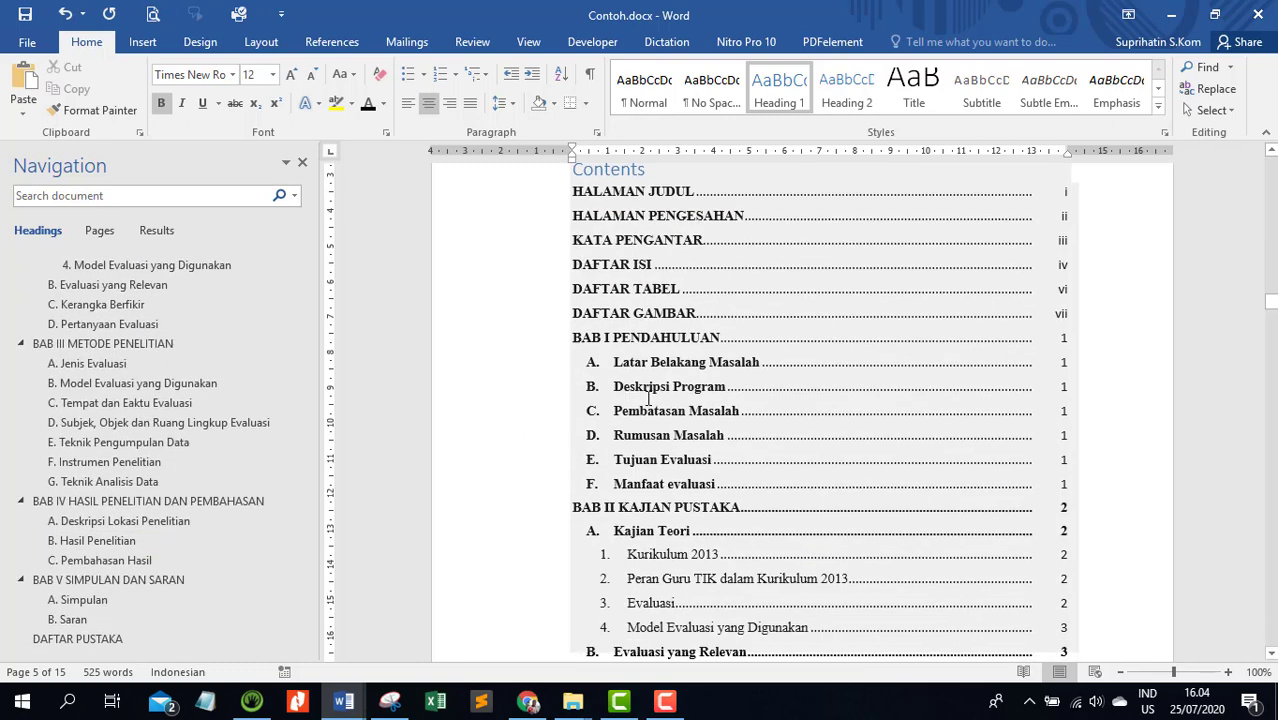
{"action": "scroll", "coordinate": [861, 388], "scroll_direction": "down", "scroll_amount": 10}
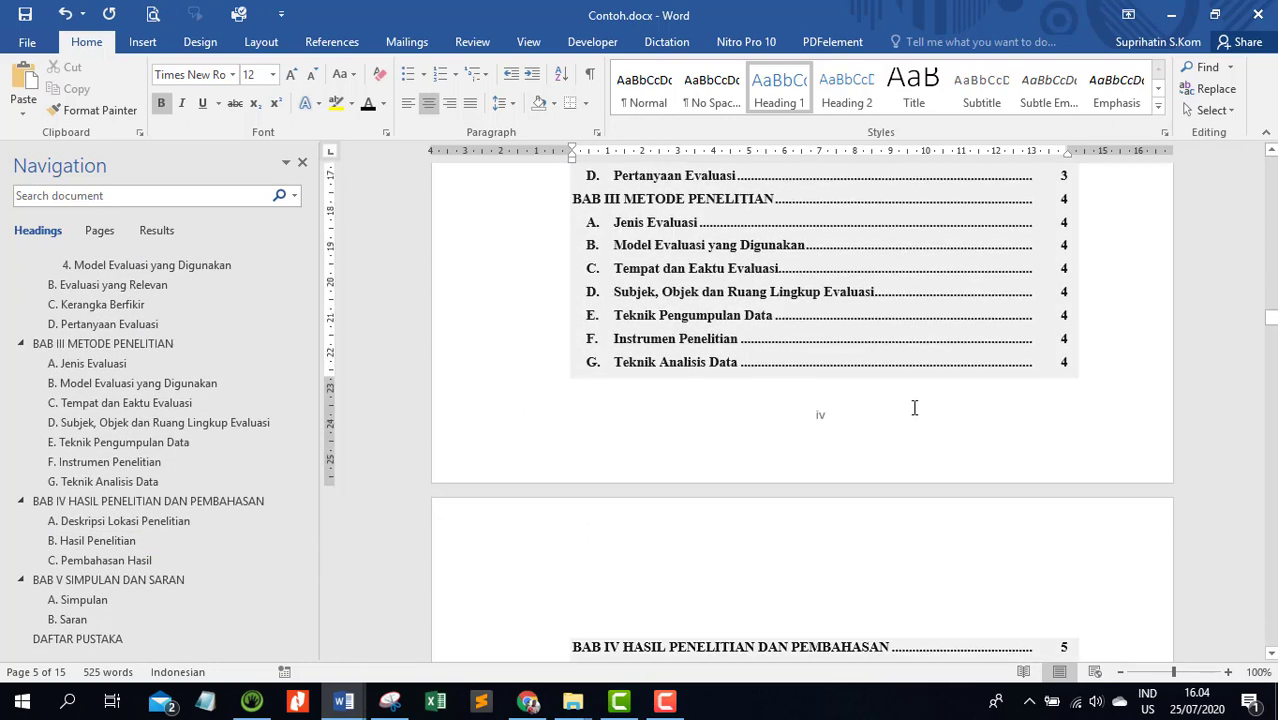
{"action": "left_click", "coordinate": [914, 407]}
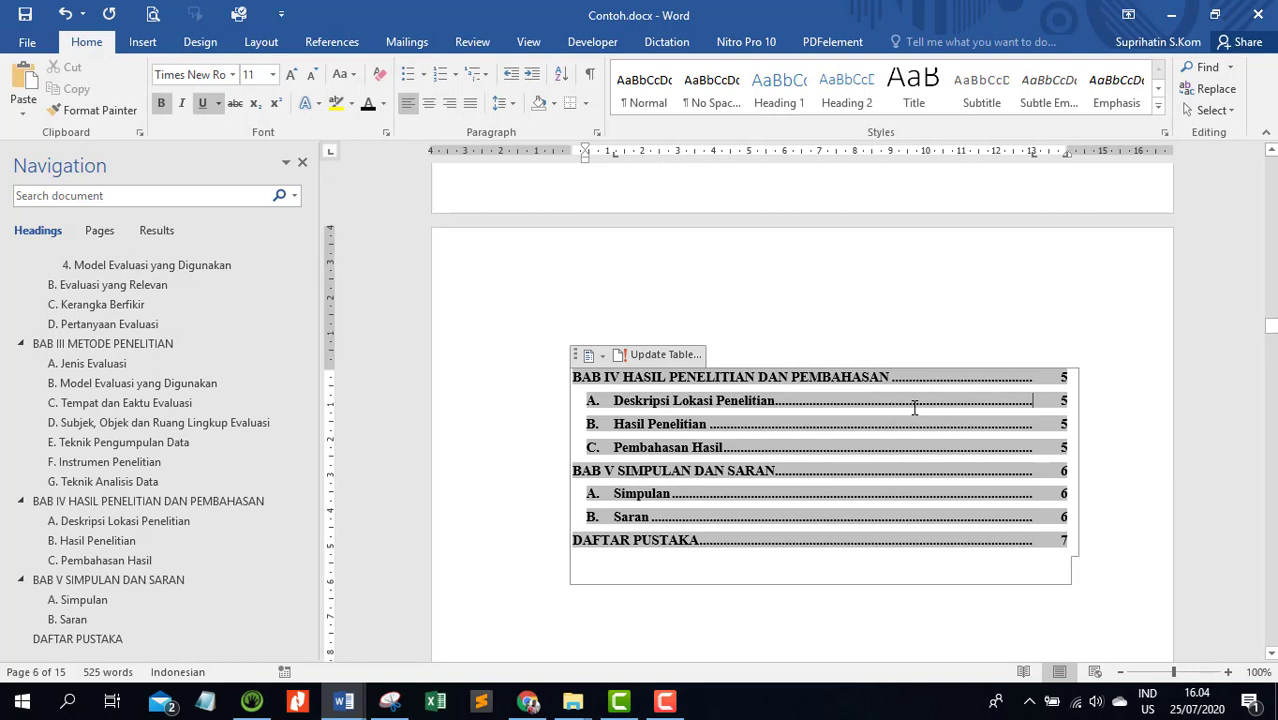
{"action": "scroll", "coordinate": [914, 407], "scroll_direction": "down", "scroll_amount": 2}
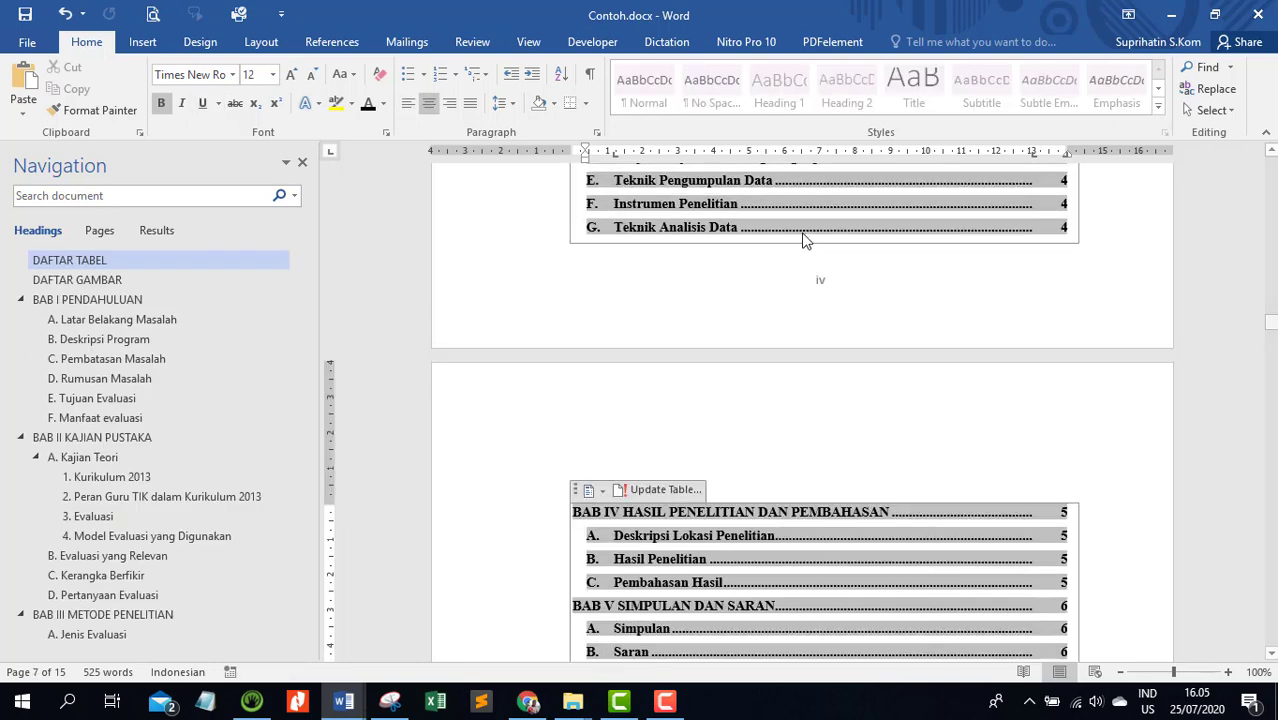
{"action": "left_click", "coordinate": [804, 238]}
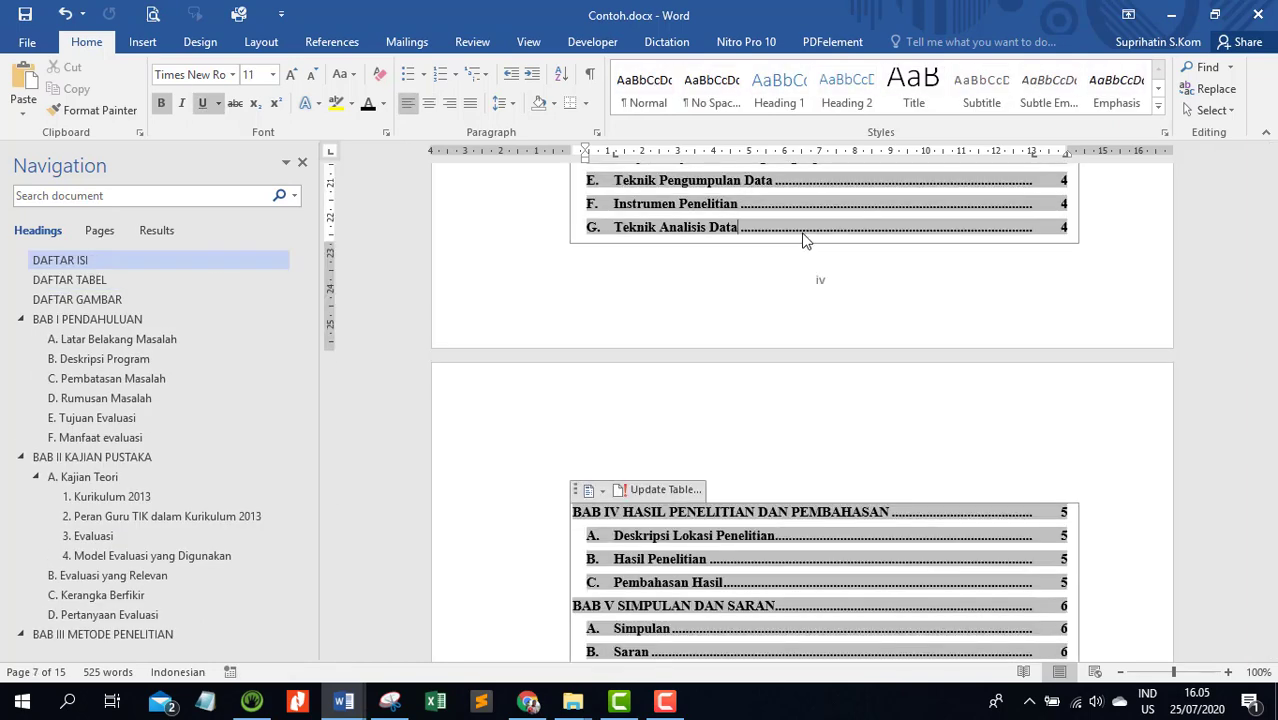
{"action": "left_click", "coordinate": [421, 257]}
{"action": "scroll", "coordinate": [914, 357], "scroll_direction": "up", "scroll_amount": 7}
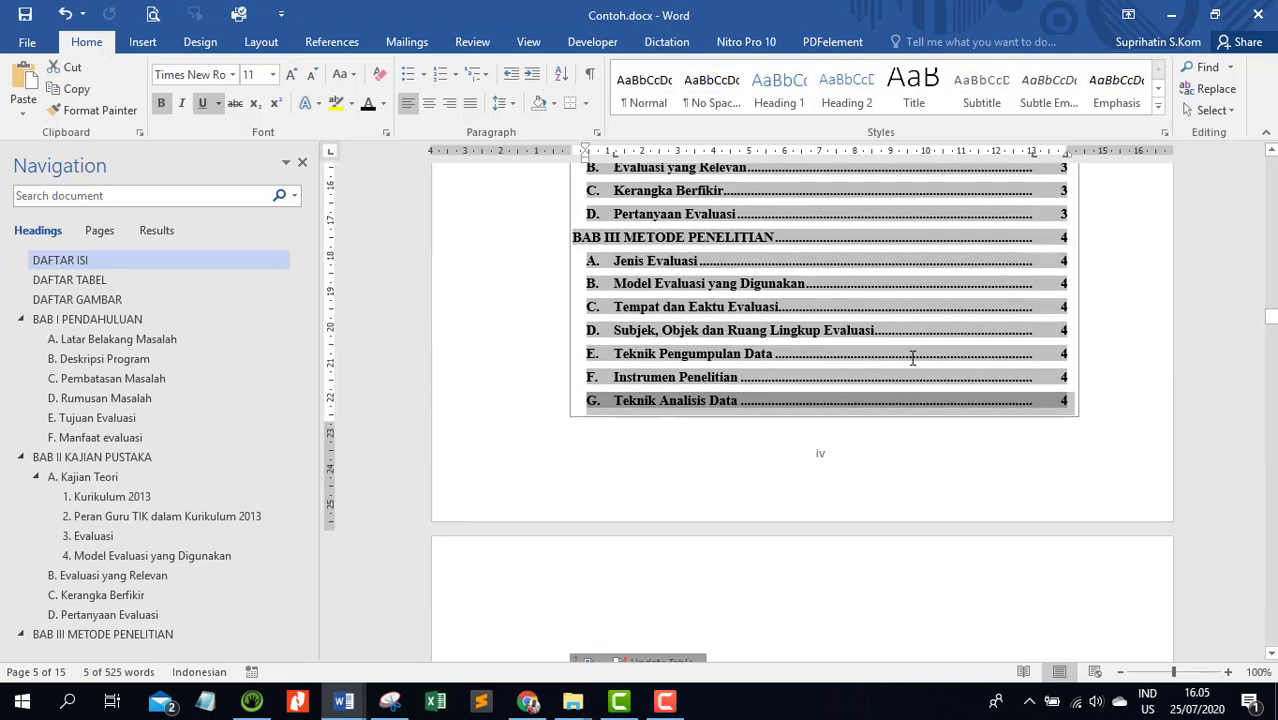
{"action": "left_click", "coordinate": [989, 373]}
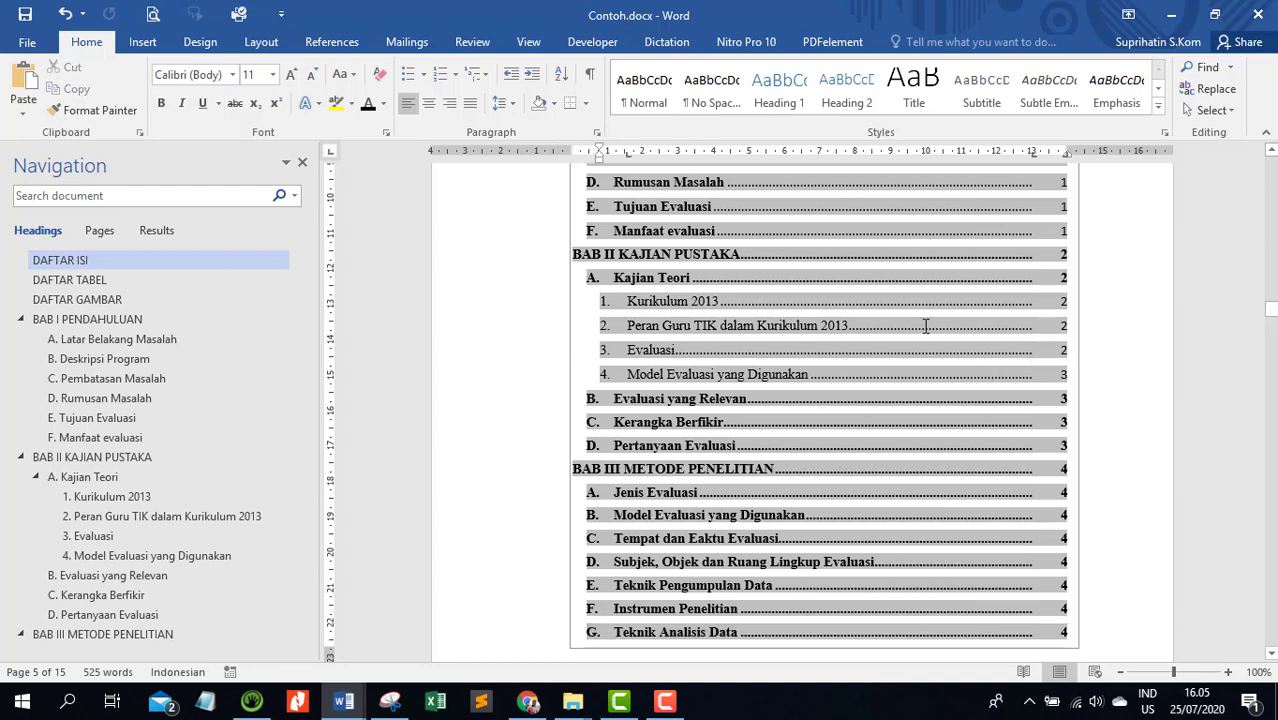
{"action": "scroll", "coordinate": [925, 325], "scroll_direction": "up", "scroll_amount": 5}
{"action": "scroll", "coordinate": [925, 325], "scroll_direction": "up", "scroll_amount": 3}
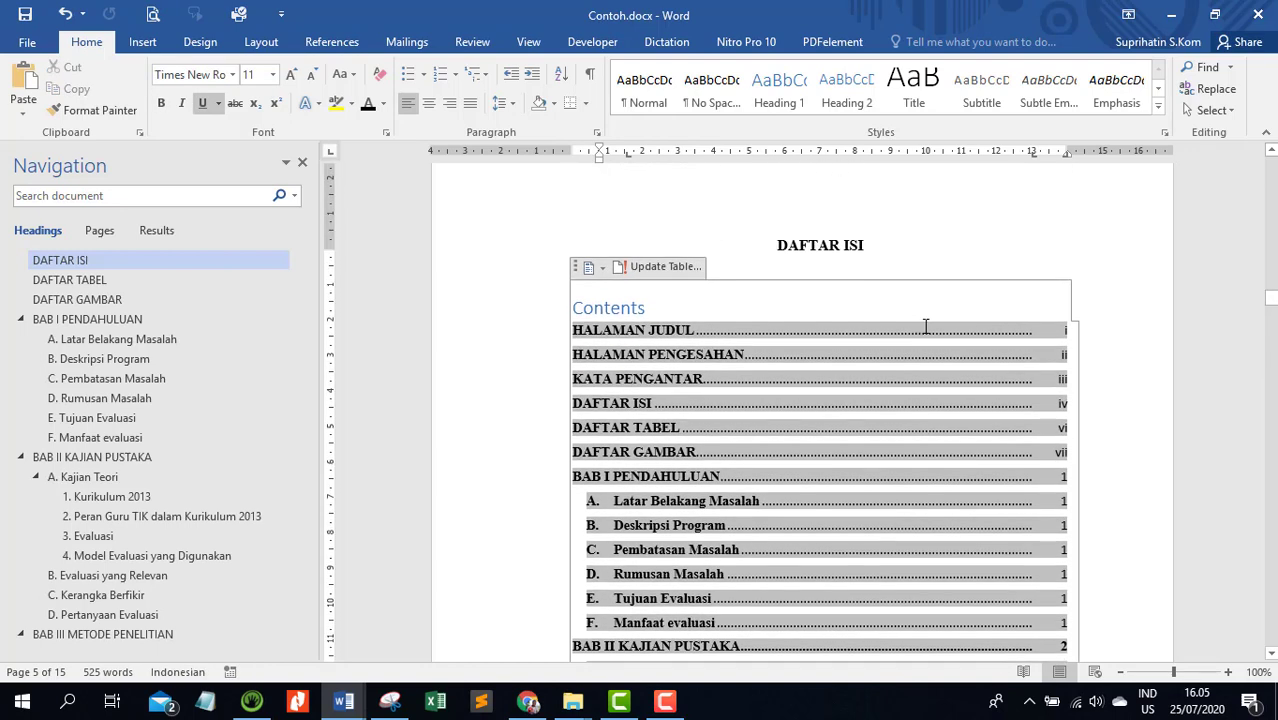